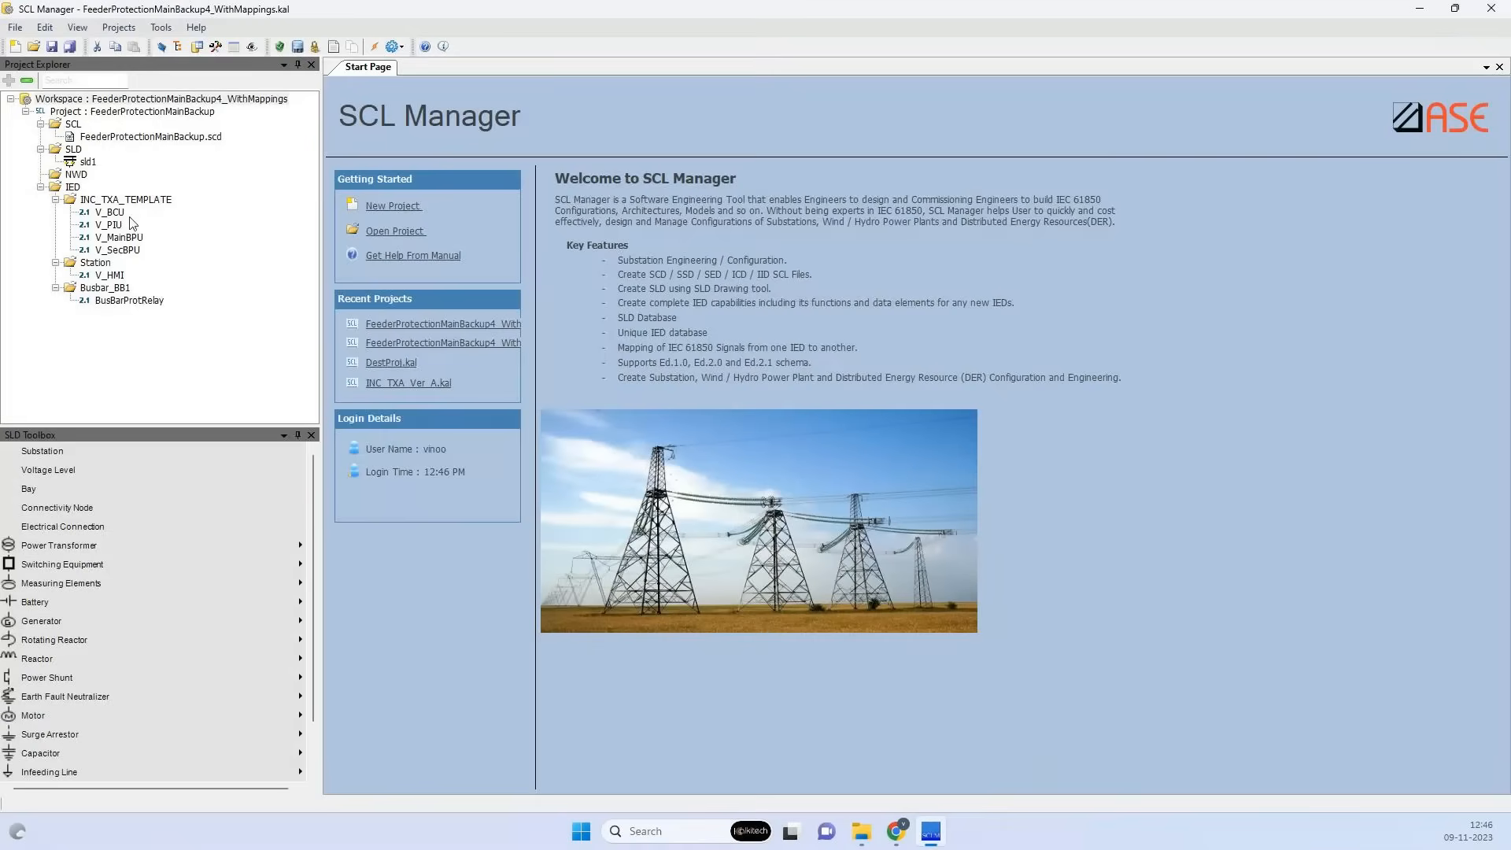
# Open the sld1 single-line diagram to view it, and open the V_PIU IED's data model
pyautogui.click(84, 174)
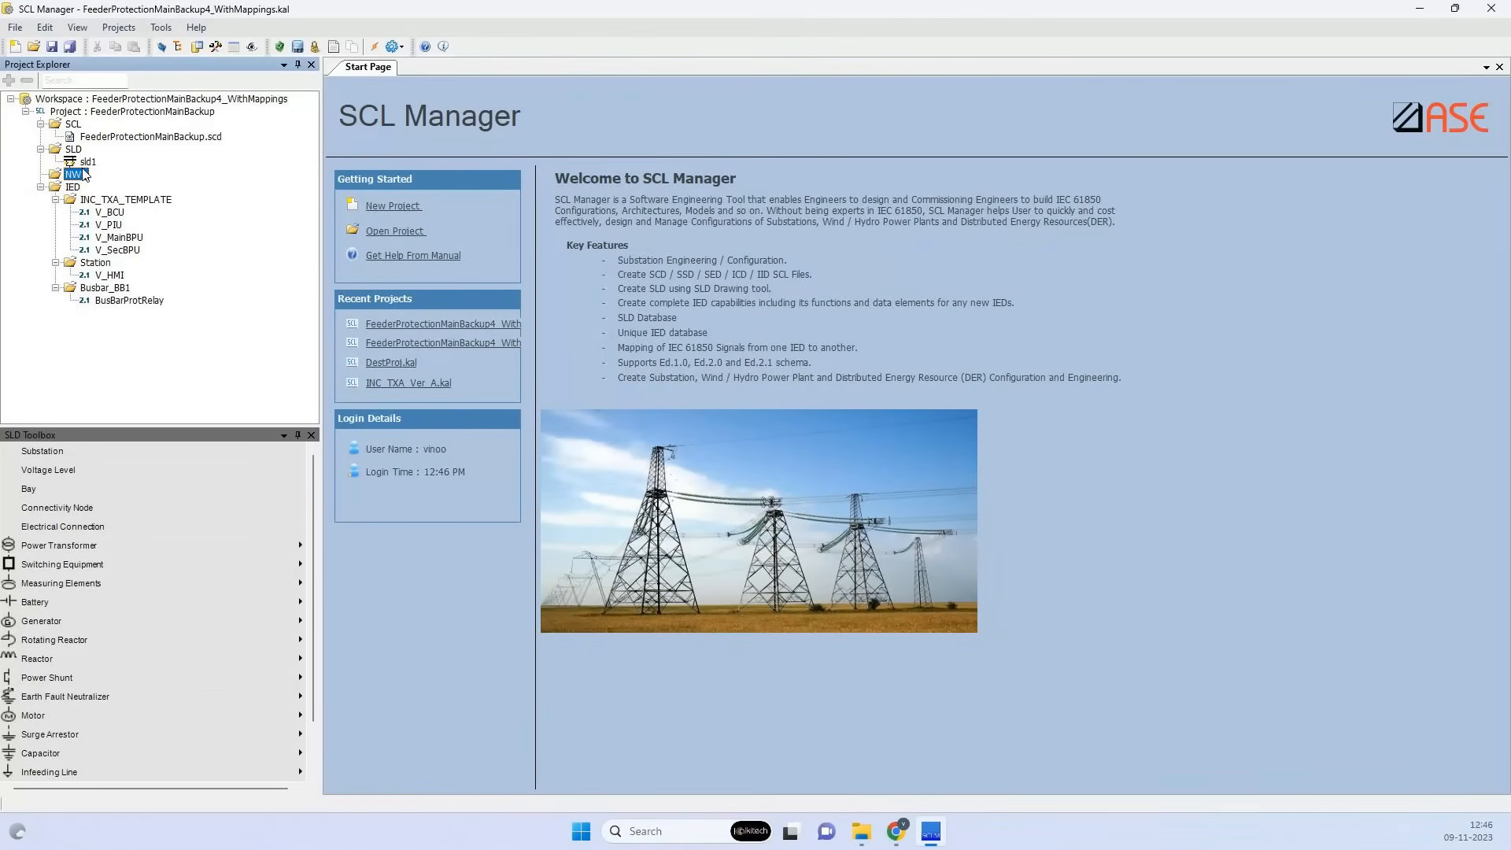
pyautogui.doubleClick(87, 161)
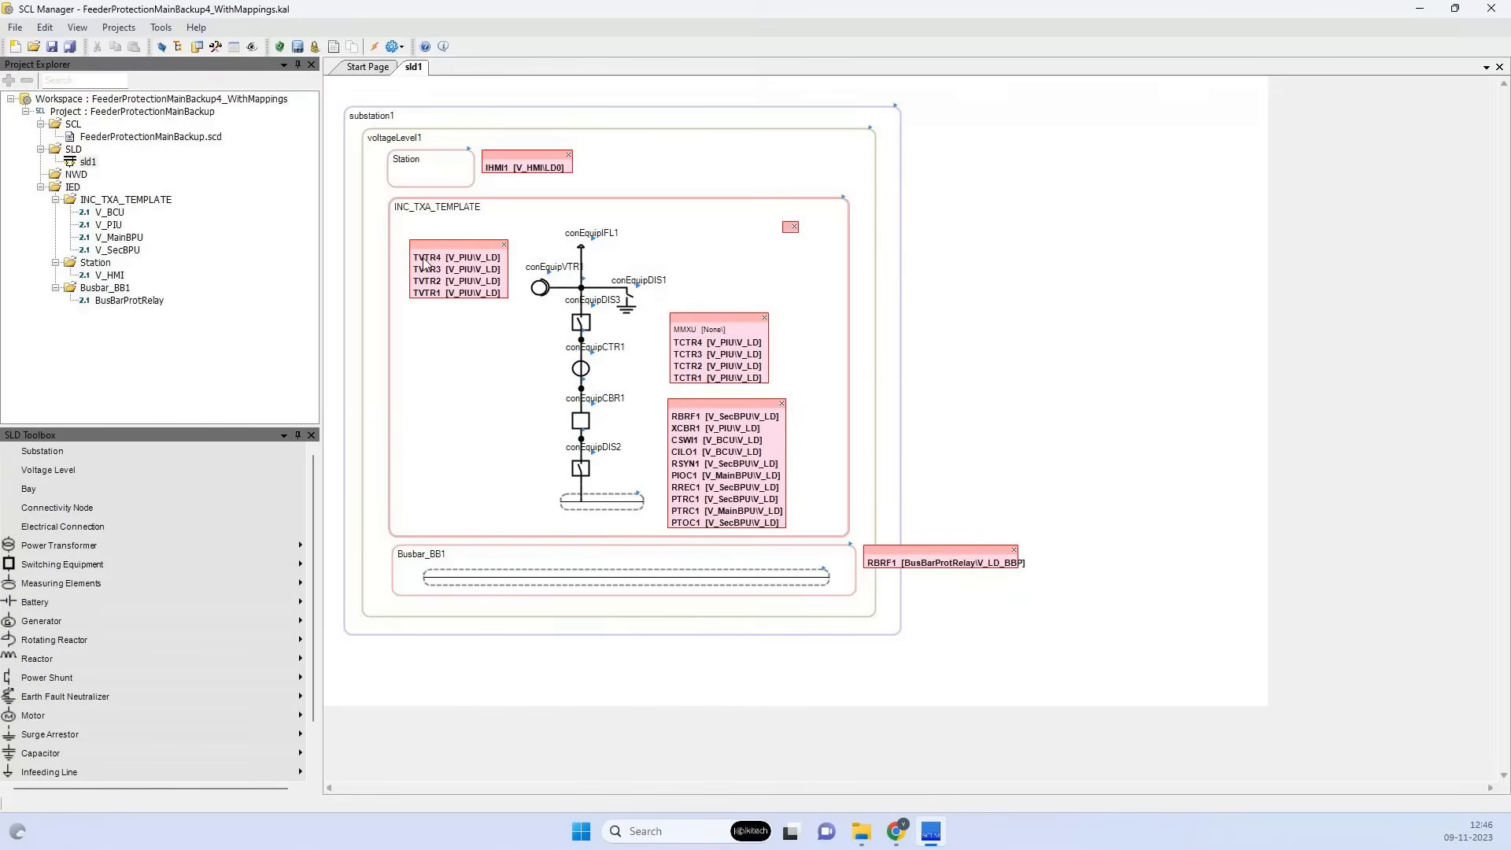
pyautogui.click(110, 226)
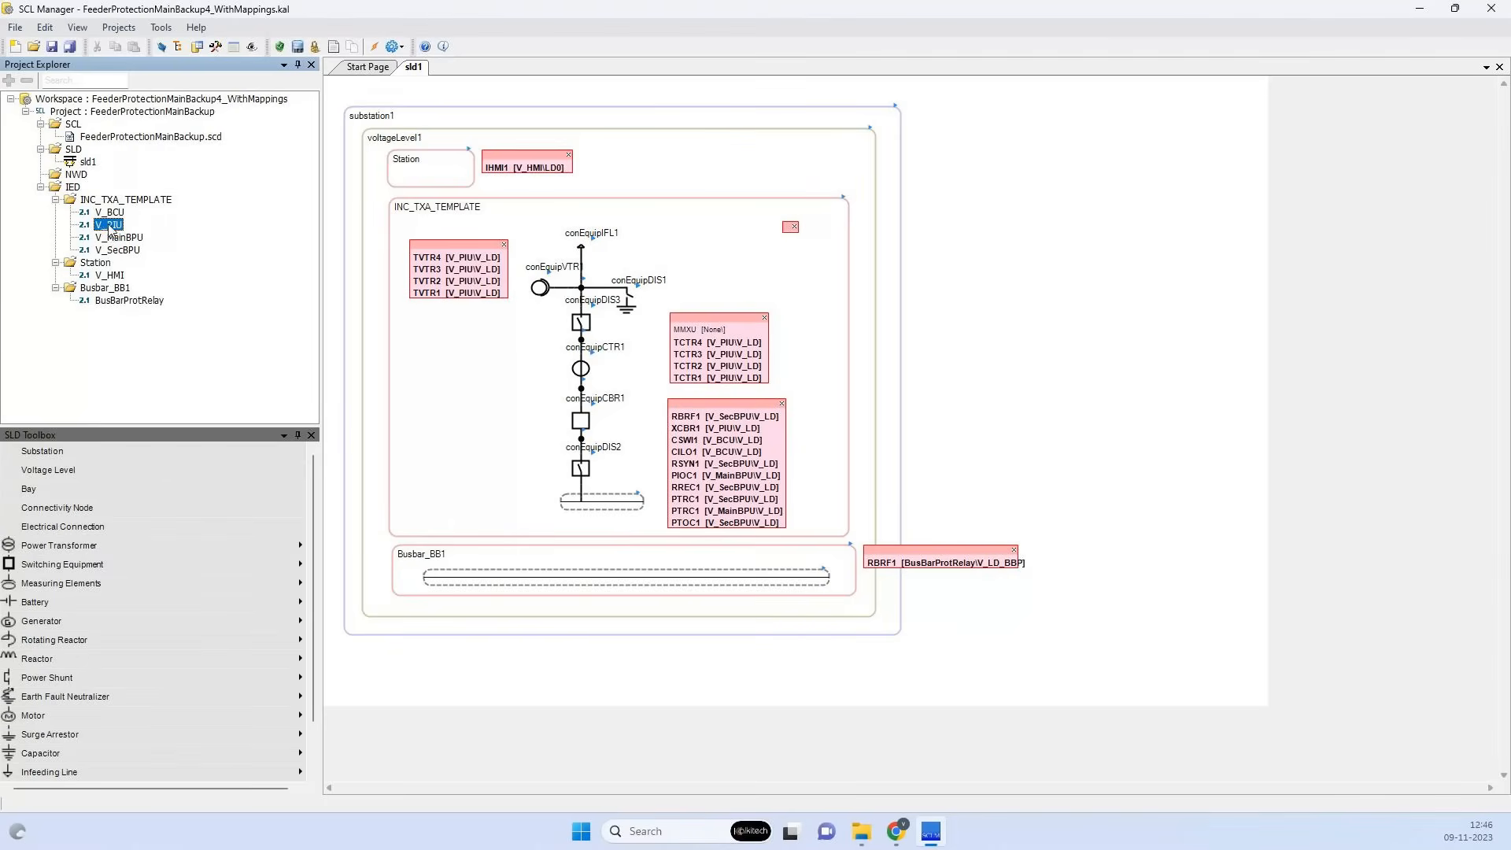
pyautogui.click(110, 226)
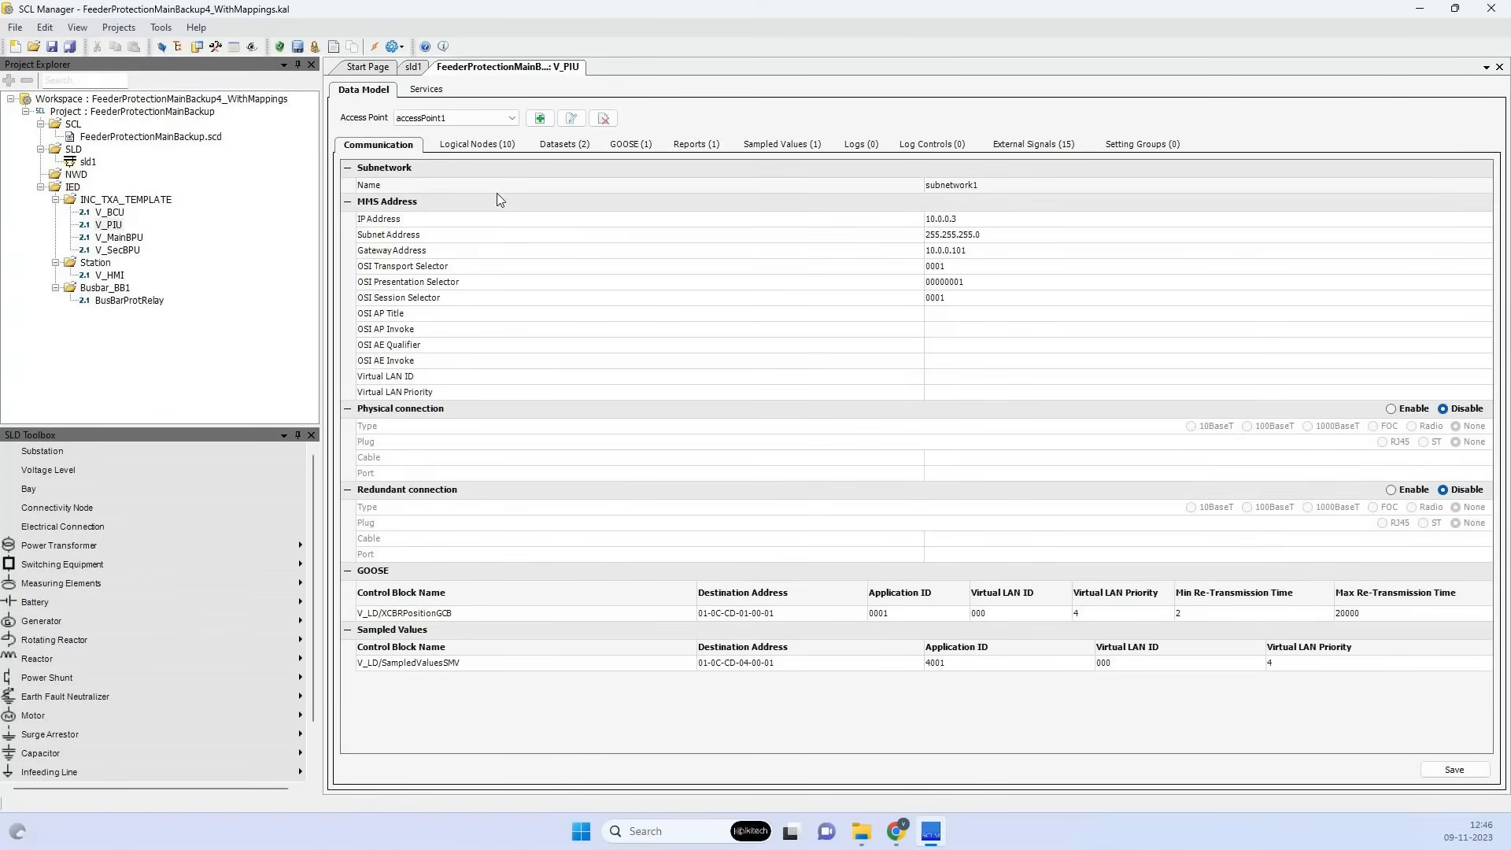
# Examine the XCBR1 logical node of V_PIU, including the control model and control services of its Pos data object
pyautogui.click(477, 144)
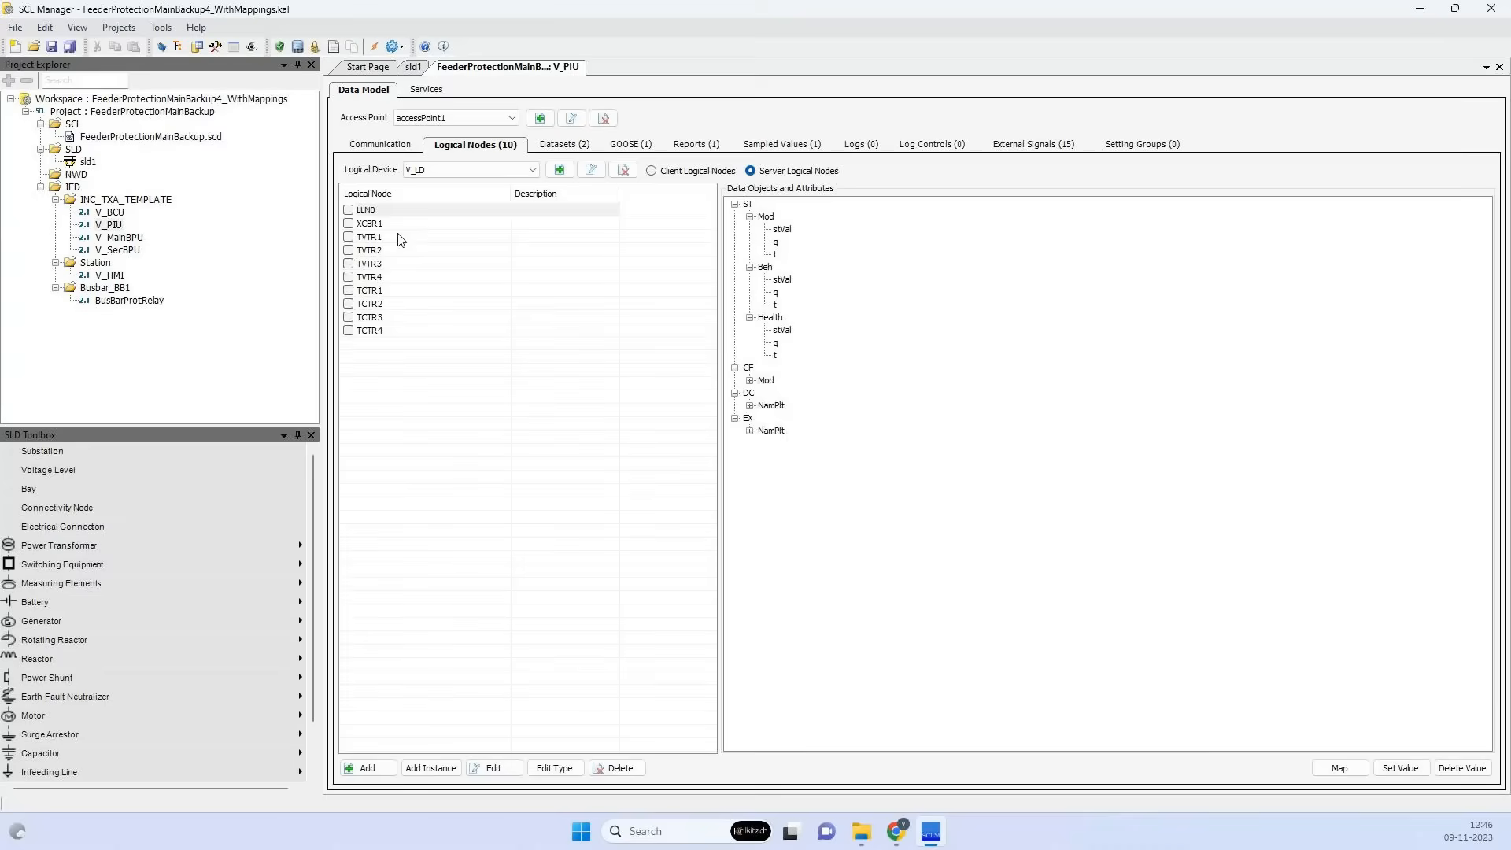
pyautogui.click(377, 224)
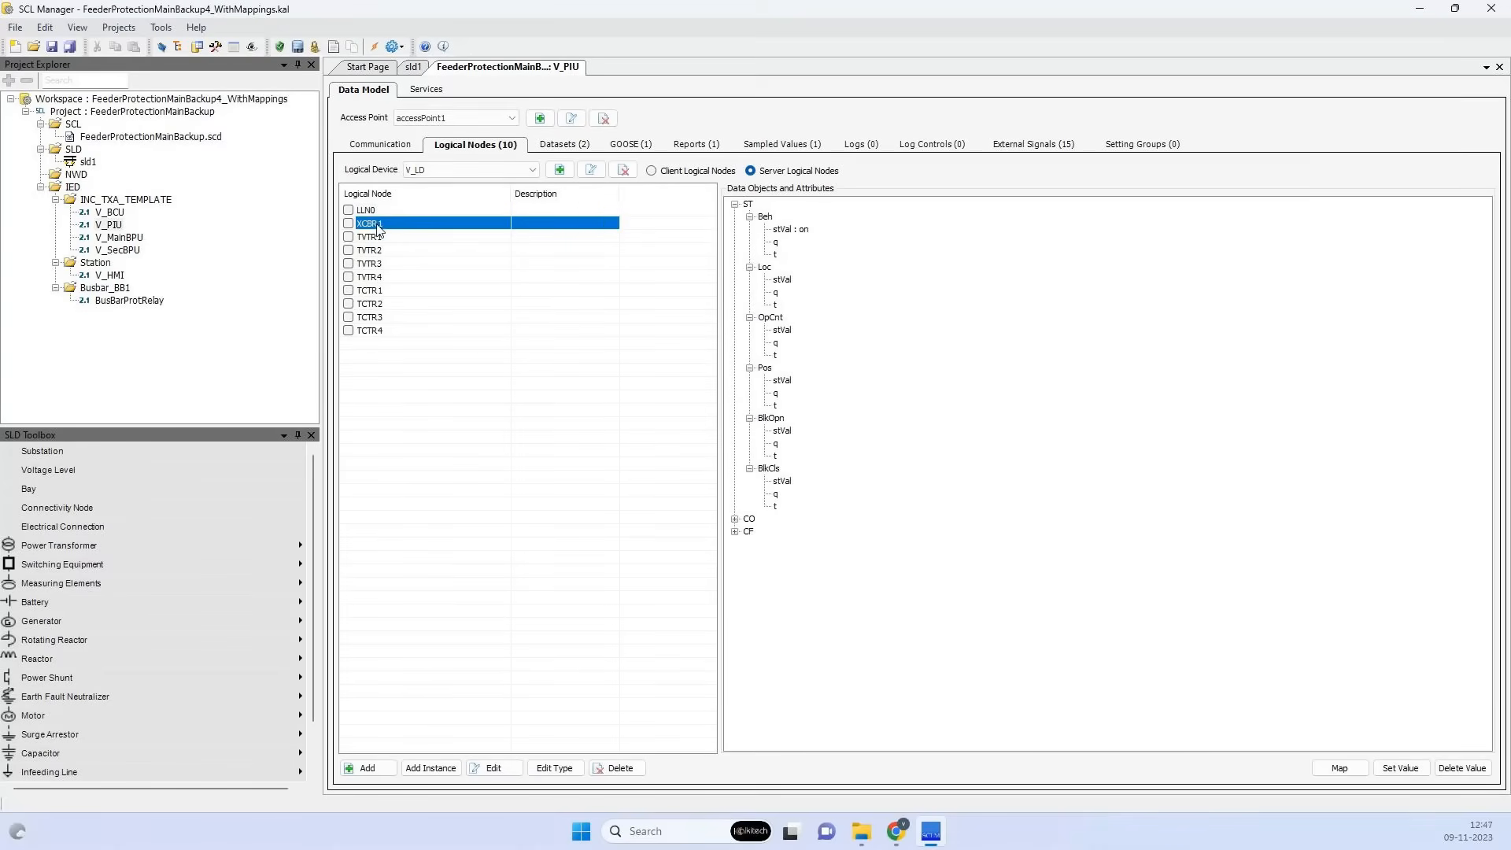
pyautogui.doubleClick(748, 519)
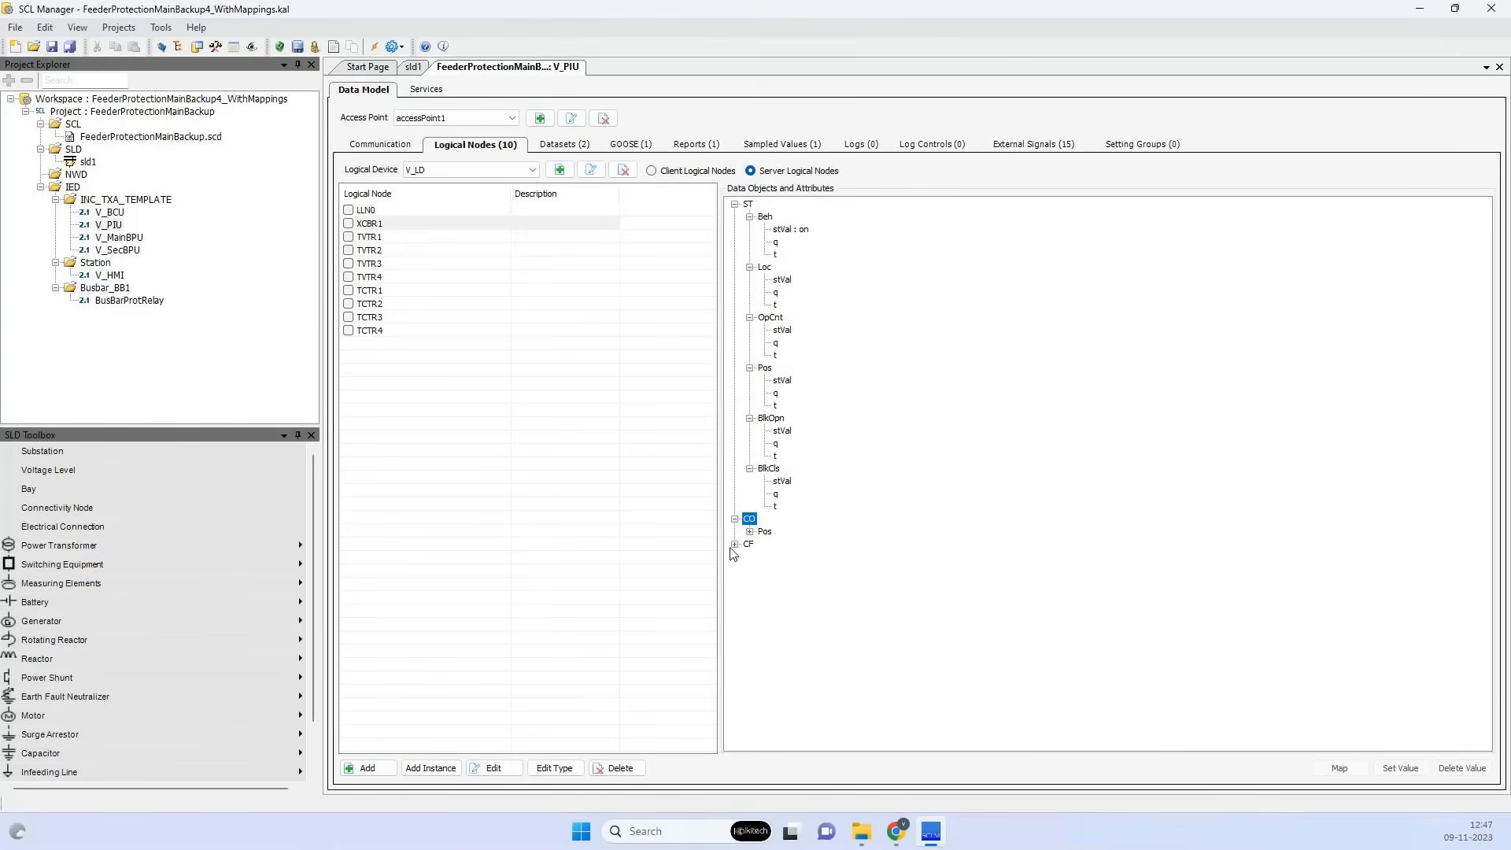
pyautogui.click(733, 545)
pyautogui.click(742, 558)
pyautogui.click(748, 557)
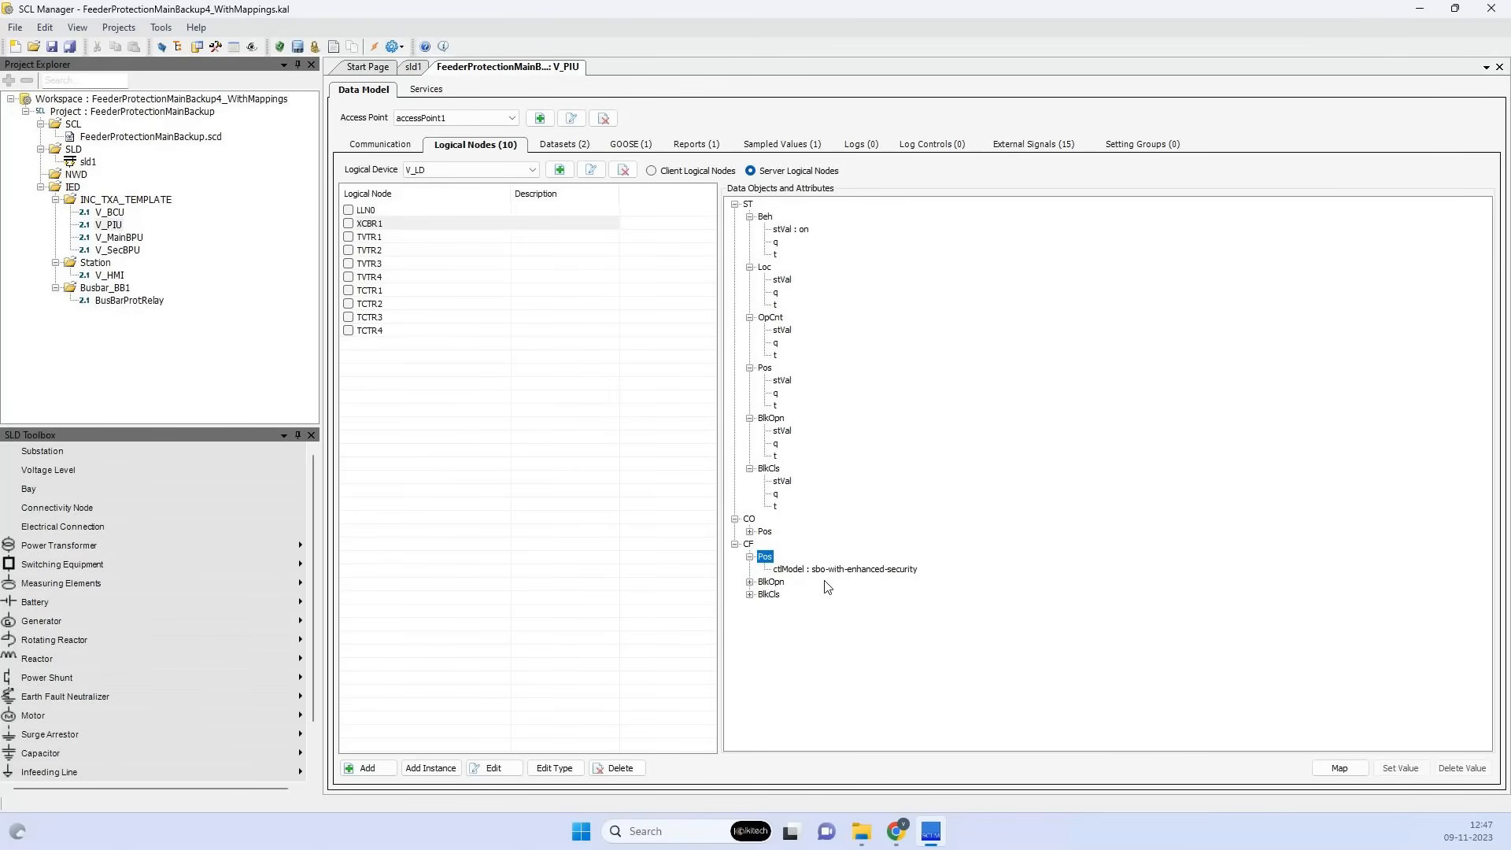
pyautogui.click(864, 571)
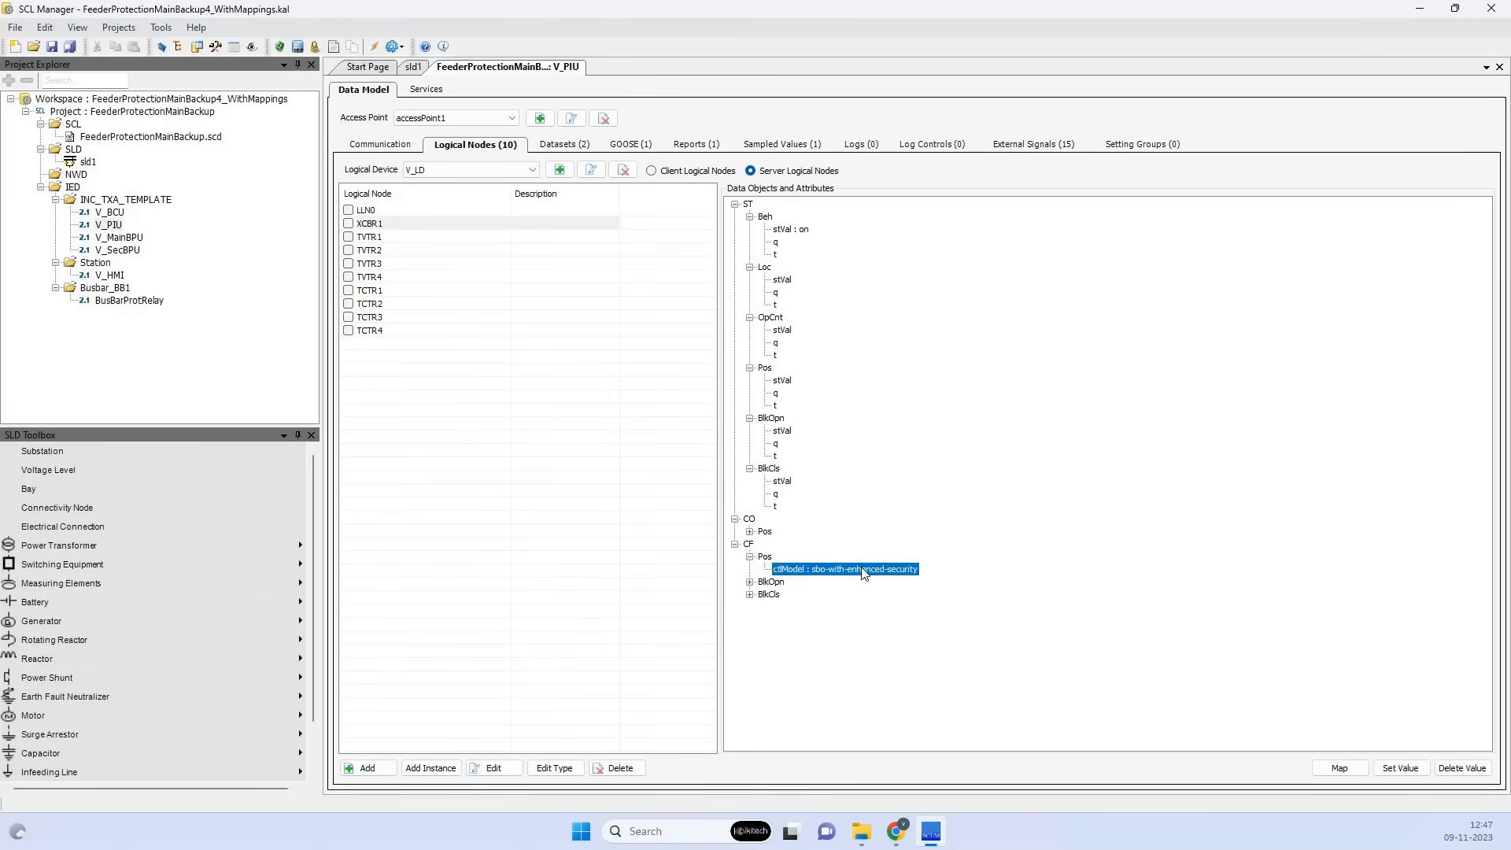
pyautogui.click(759, 533)
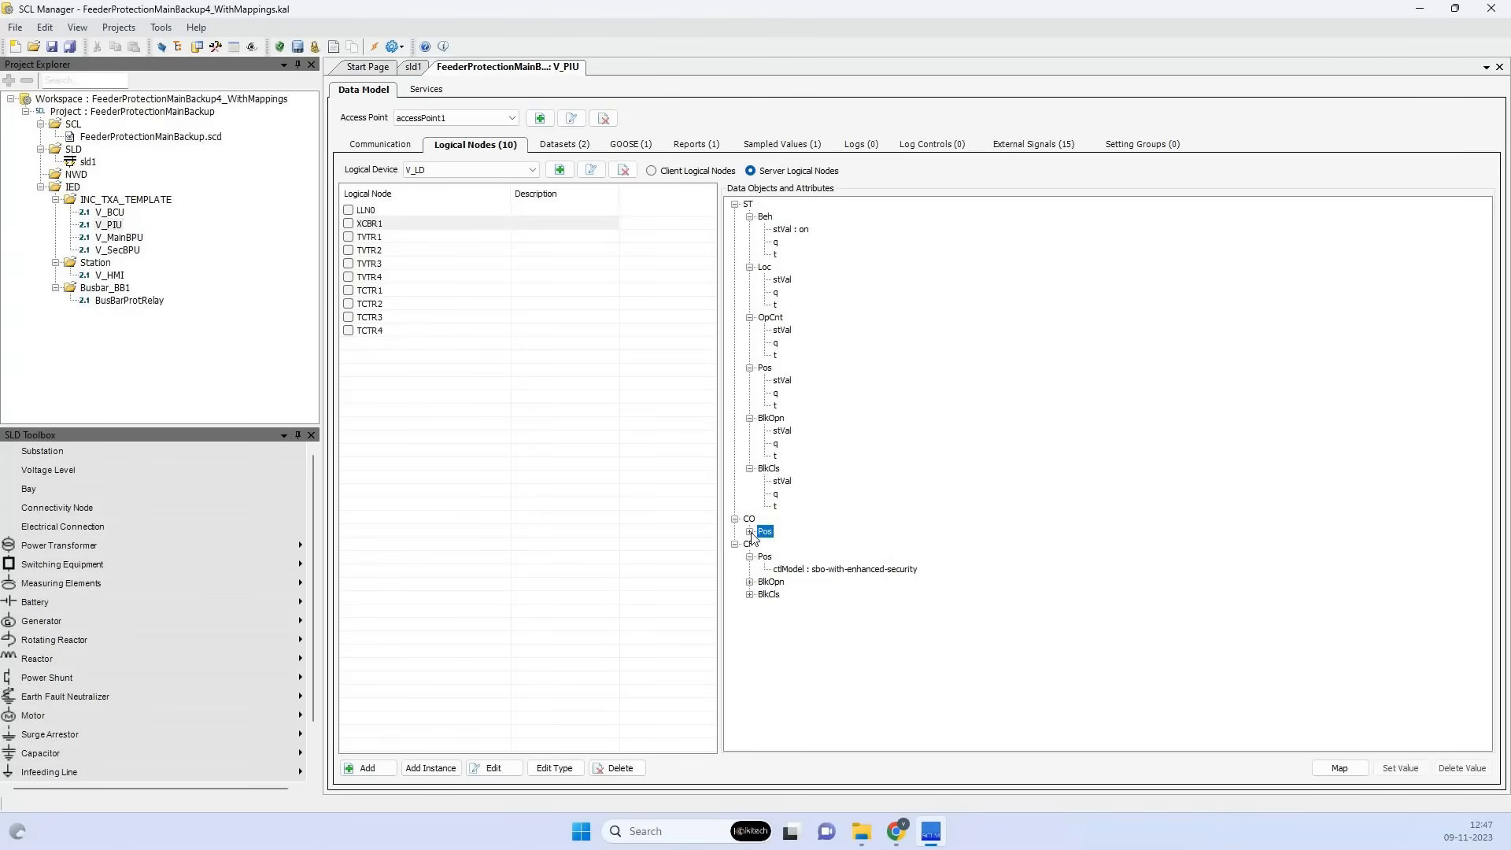
pyautogui.click(751, 532)
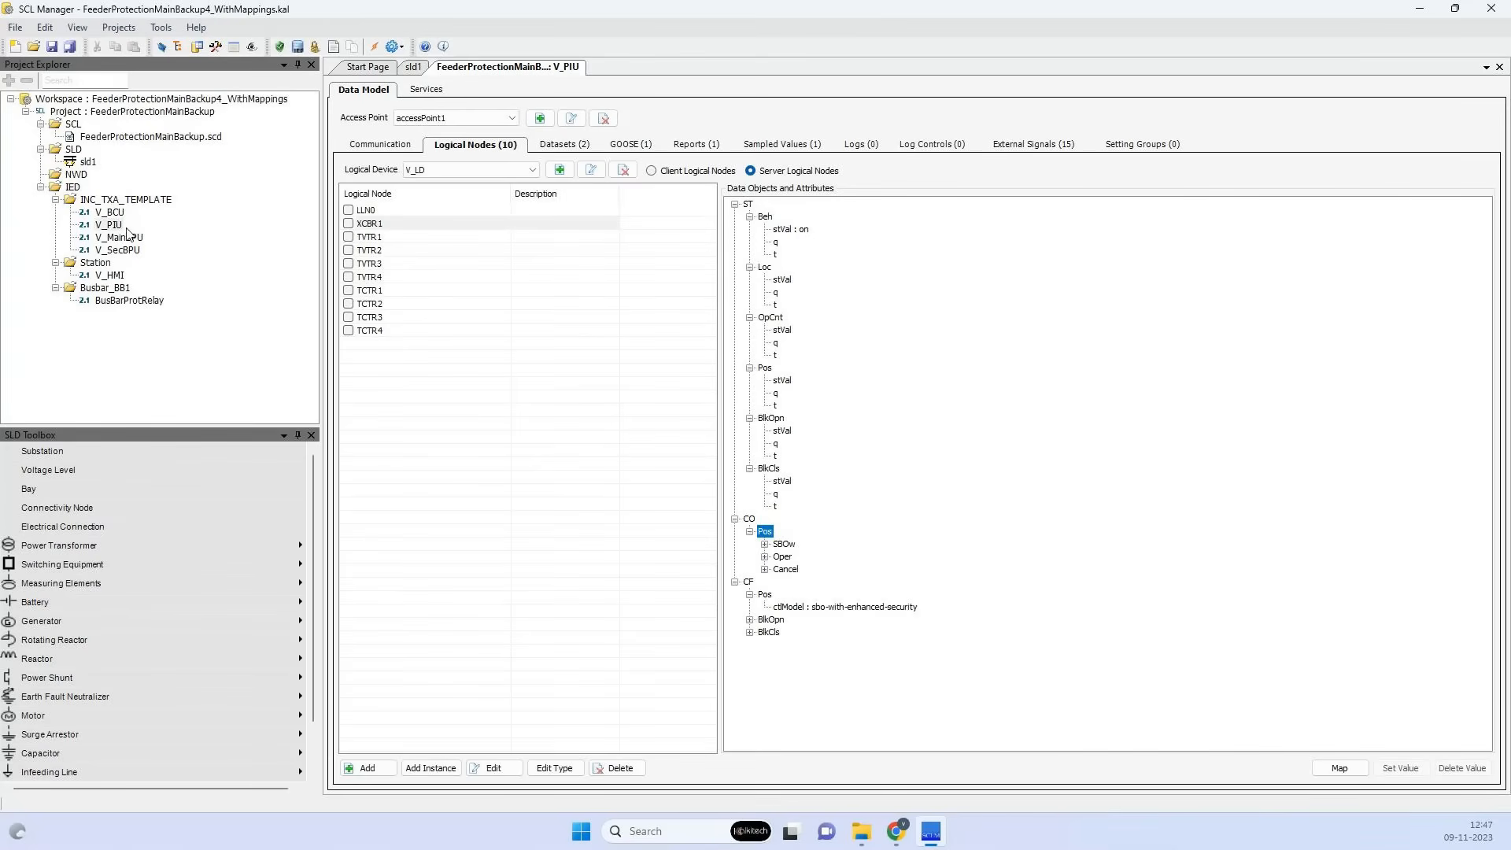
# Review the variables of V_PIU's XCBRPositionDataset and close the dataset information without changes
pyautogui.click(574, 146)
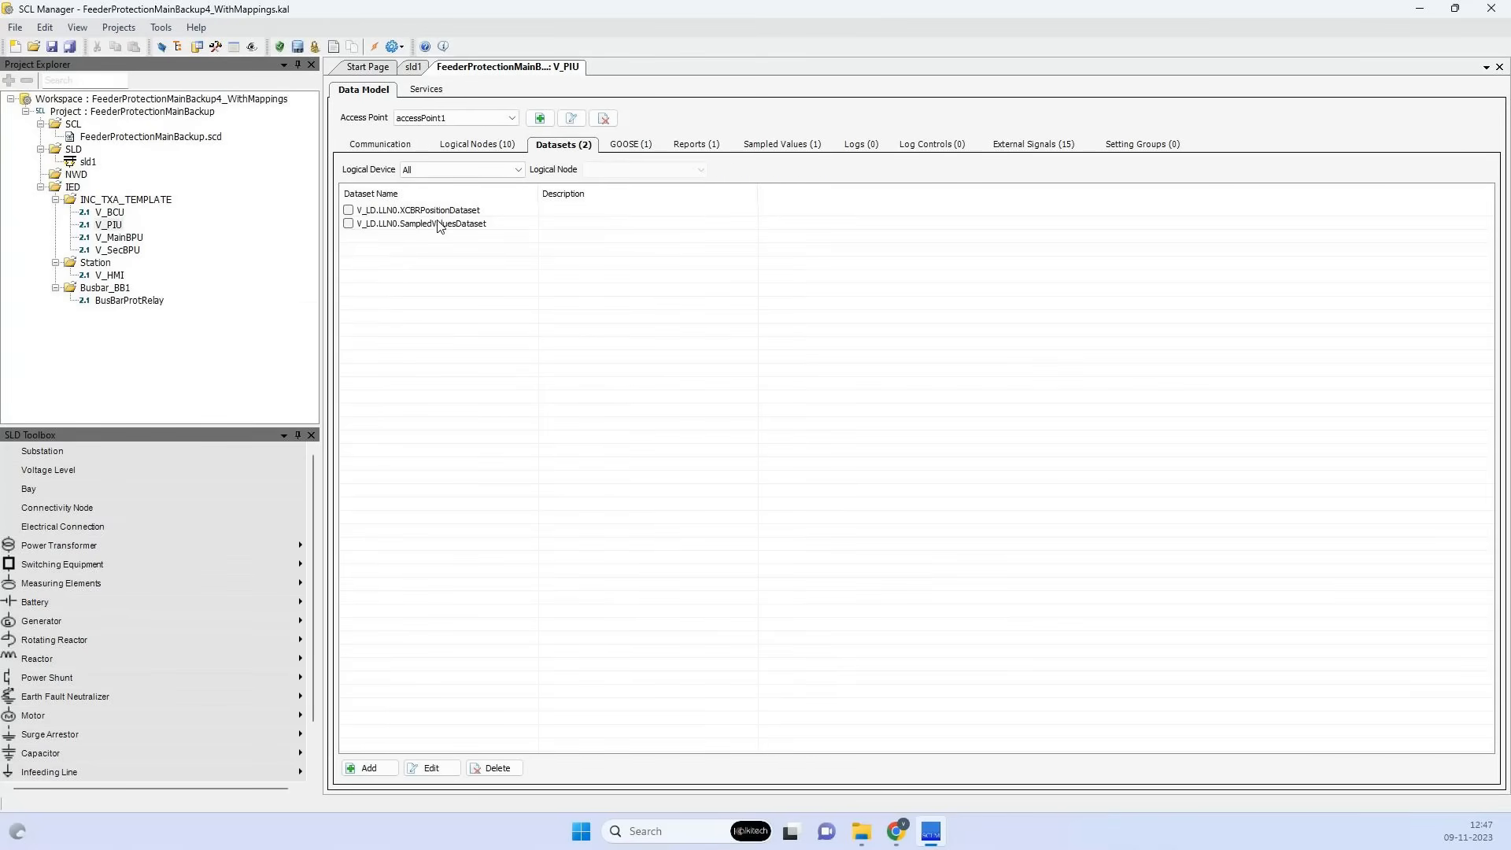
pyautogui.doubleClick(435, 212)
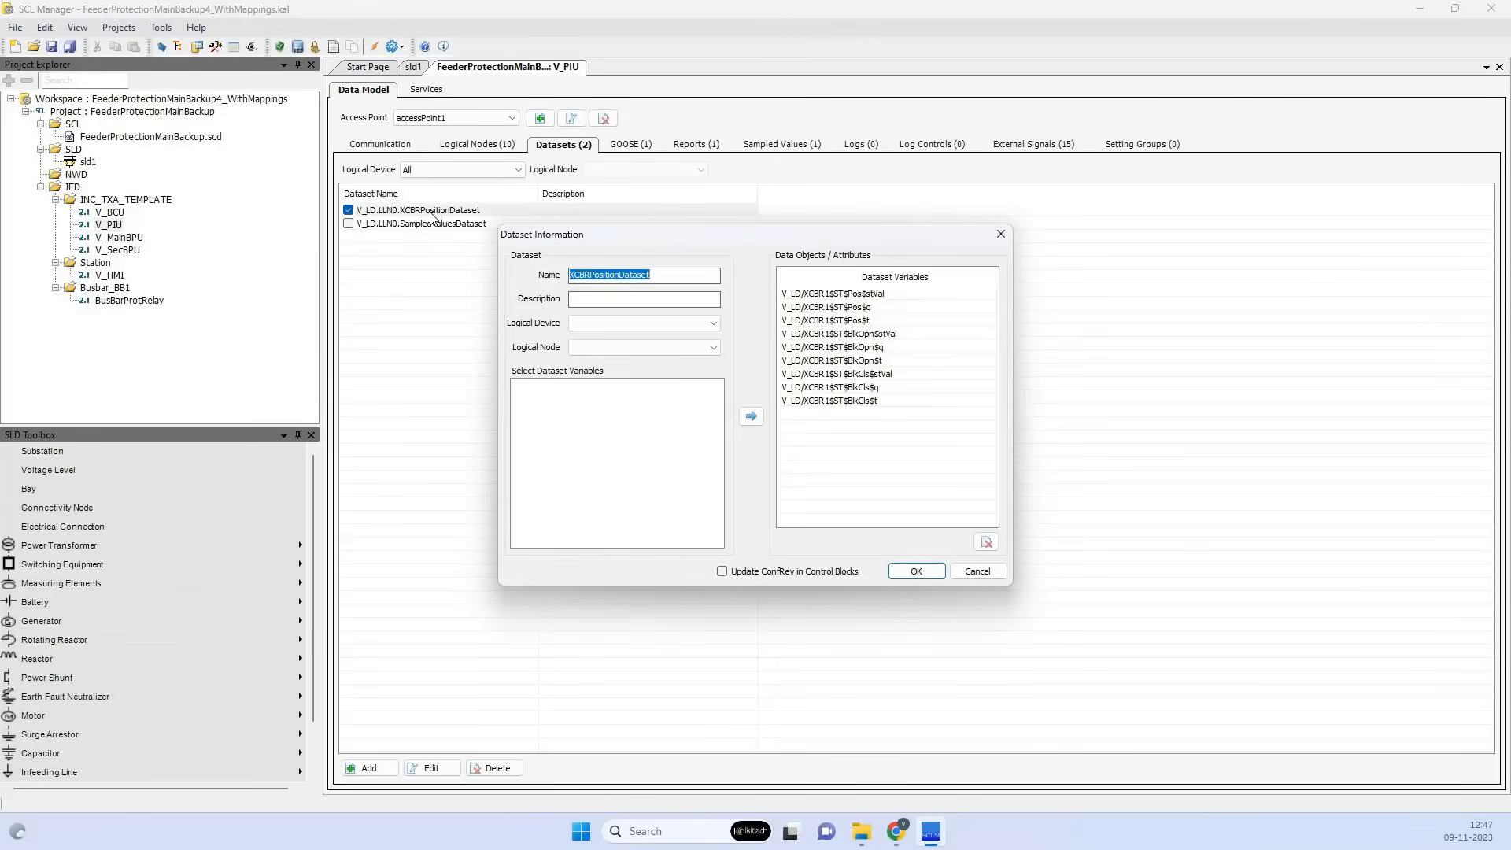
pyautogui.click(866, 294)
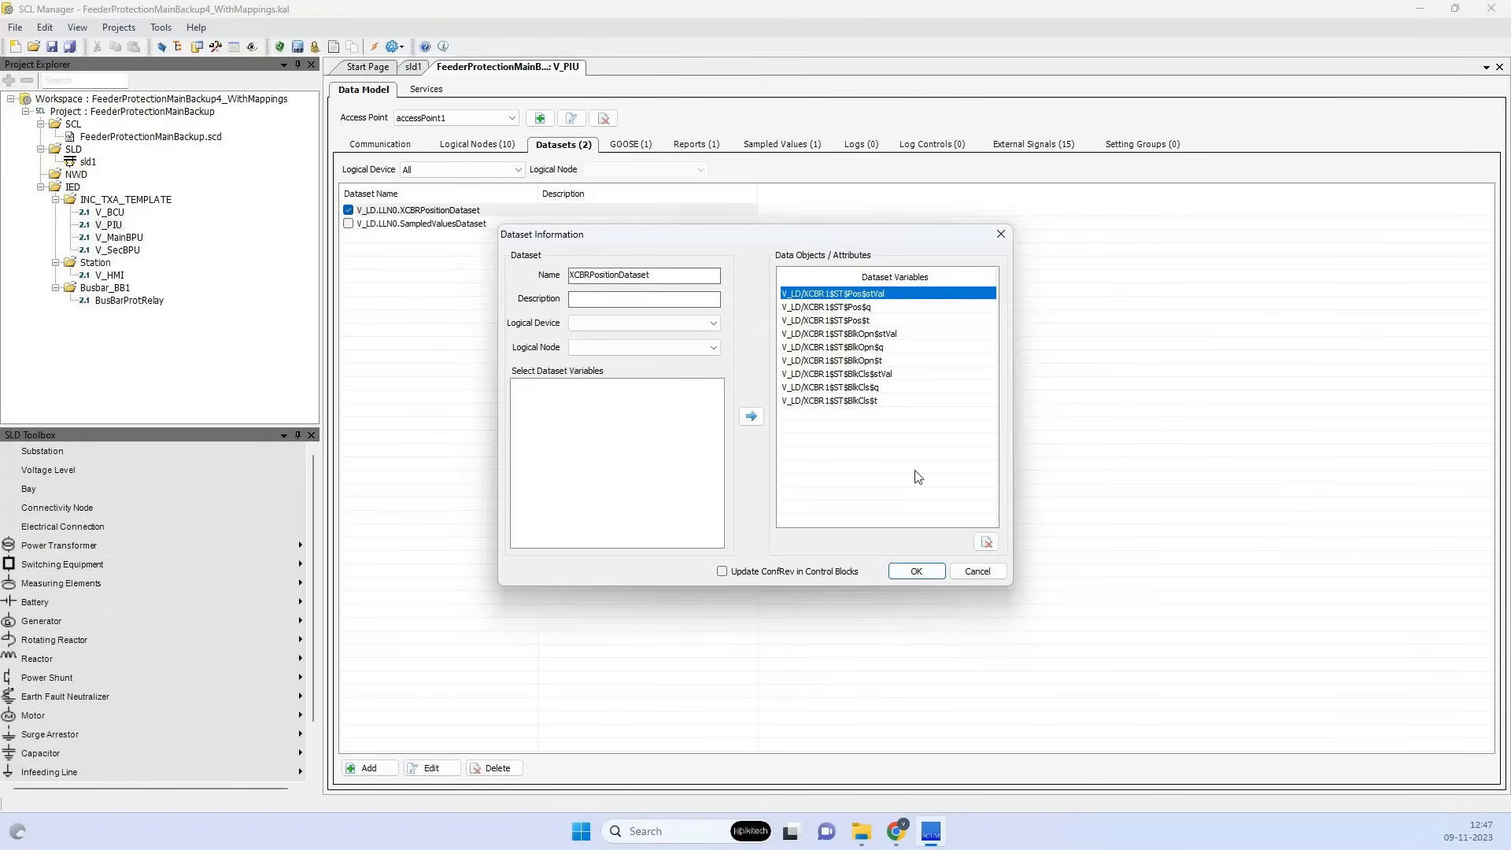
pyautogui.click(976, 572)
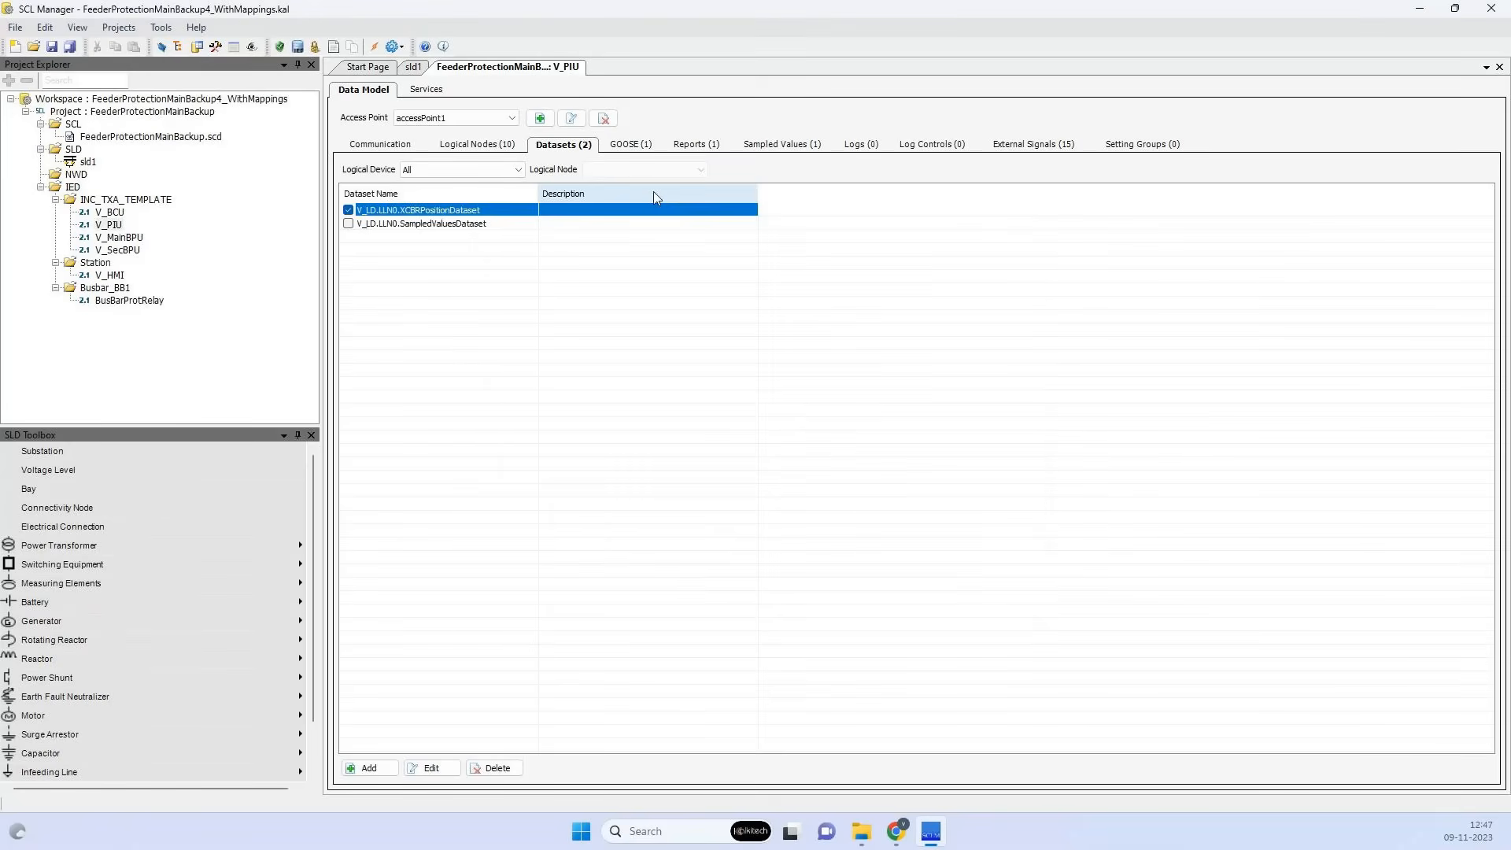
# Review V_PIU's XCBRPositionGCB GOOSE control block with its available destination IEDs, and the XCBRPositionRCB report control block
pyautogui.click(630, 144)
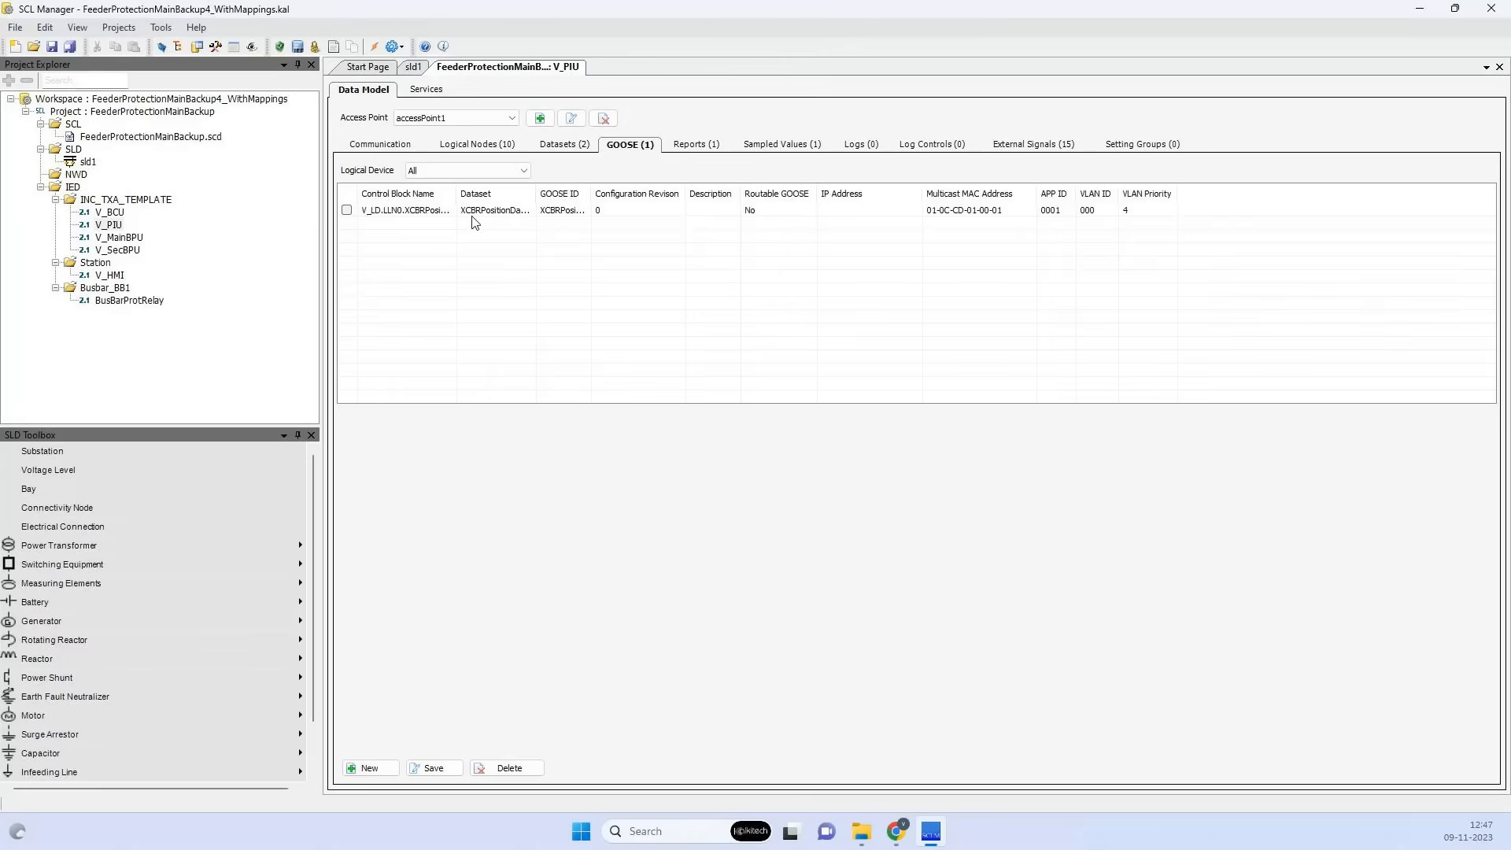
pyautogui.click(470, 210)
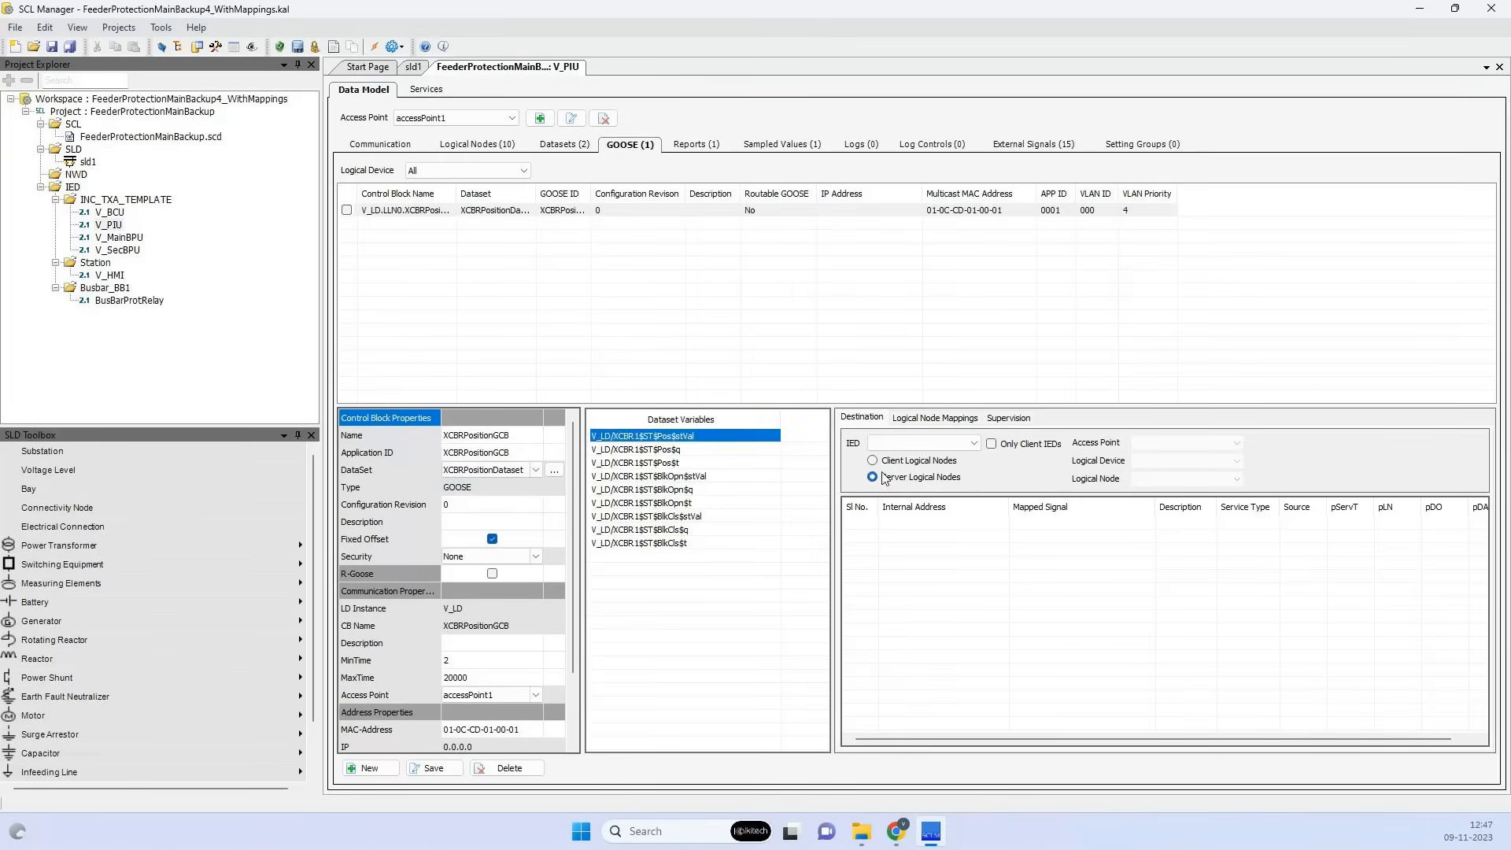
pyautogui.click(944, 443)
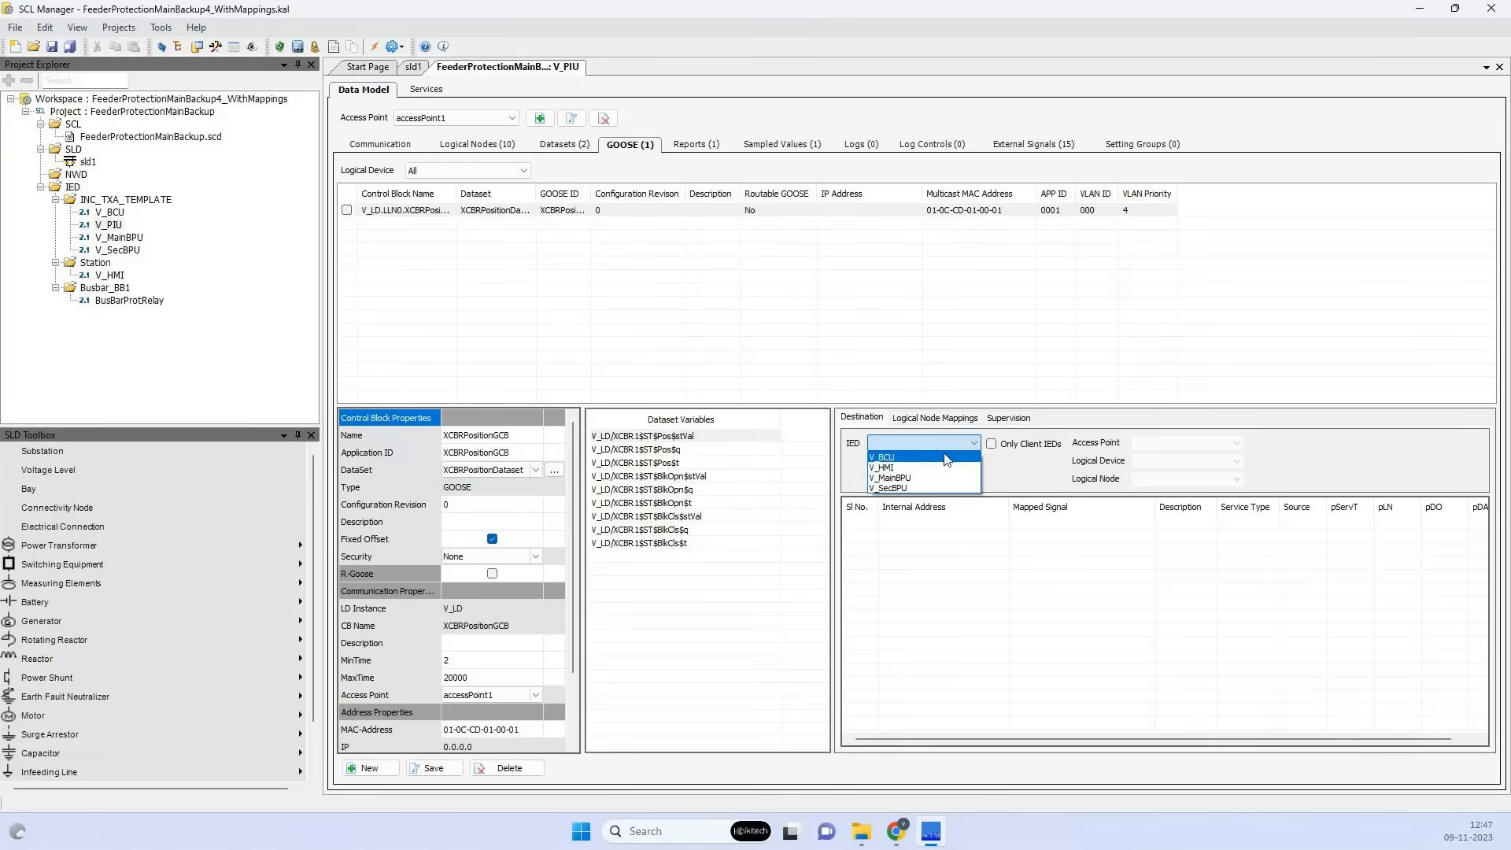
pyautogui.click(691, 166)
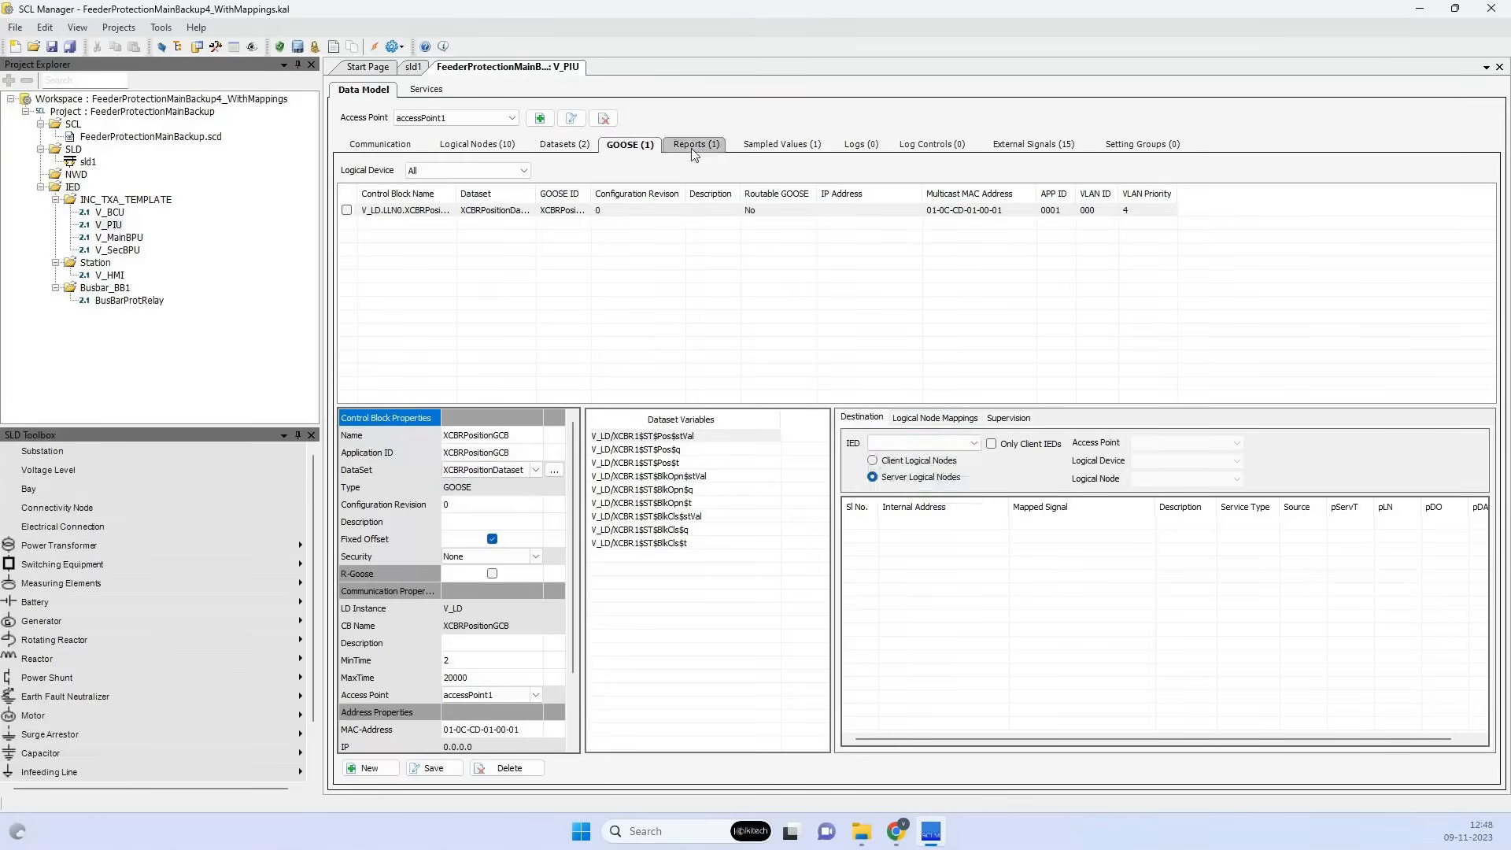
pyautogui.click(693, 148)
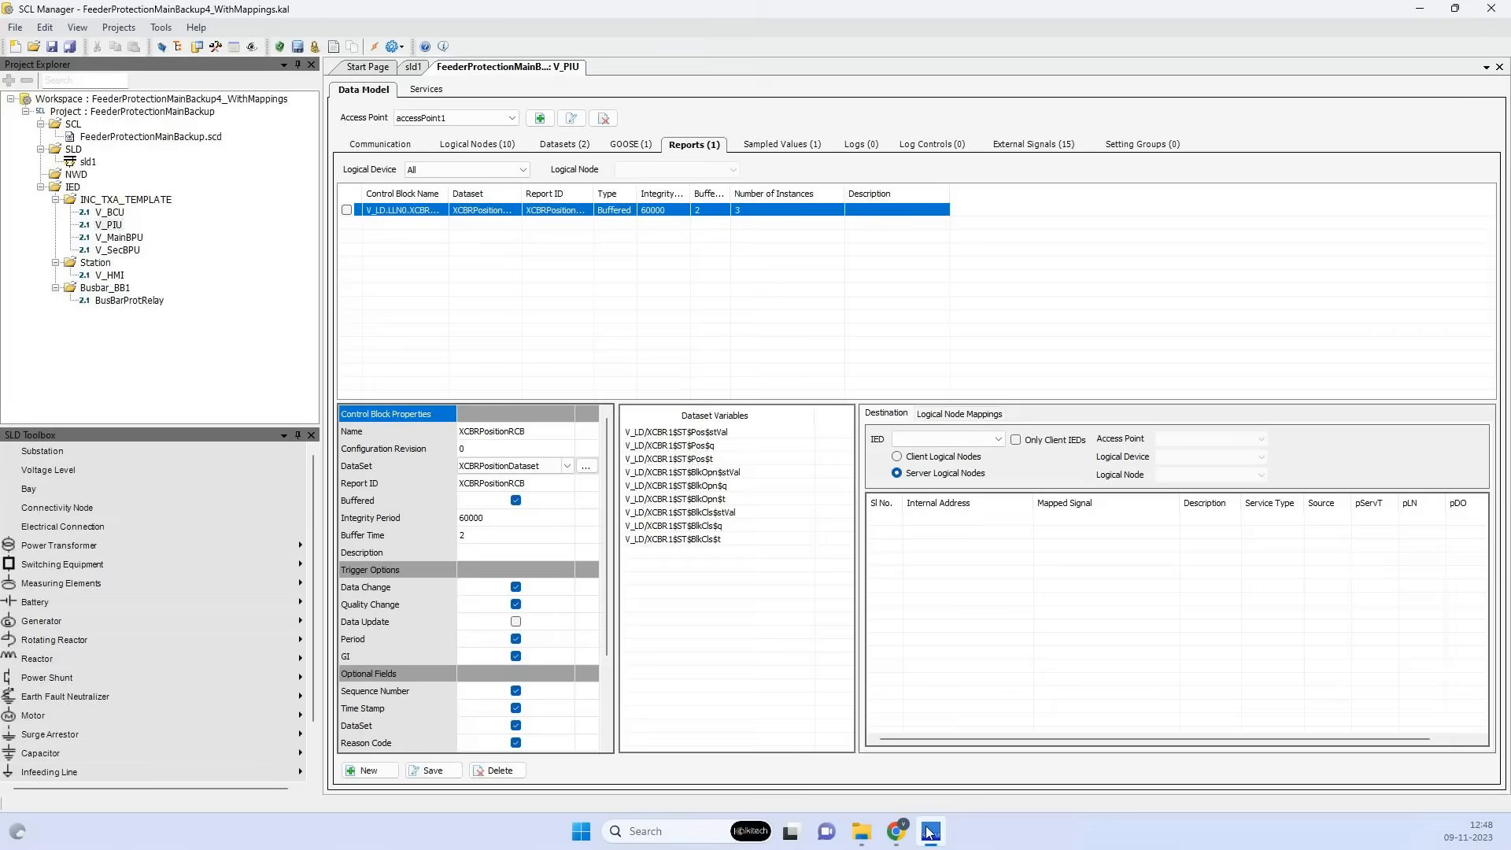
# Switch to File Explorer and select the exported_piu_controls.scd file in the test-cnfx folder
pyautogui.moveTo(936, 838)
pyautogui.click(873, 824)
pyautogui.click(300, 200)
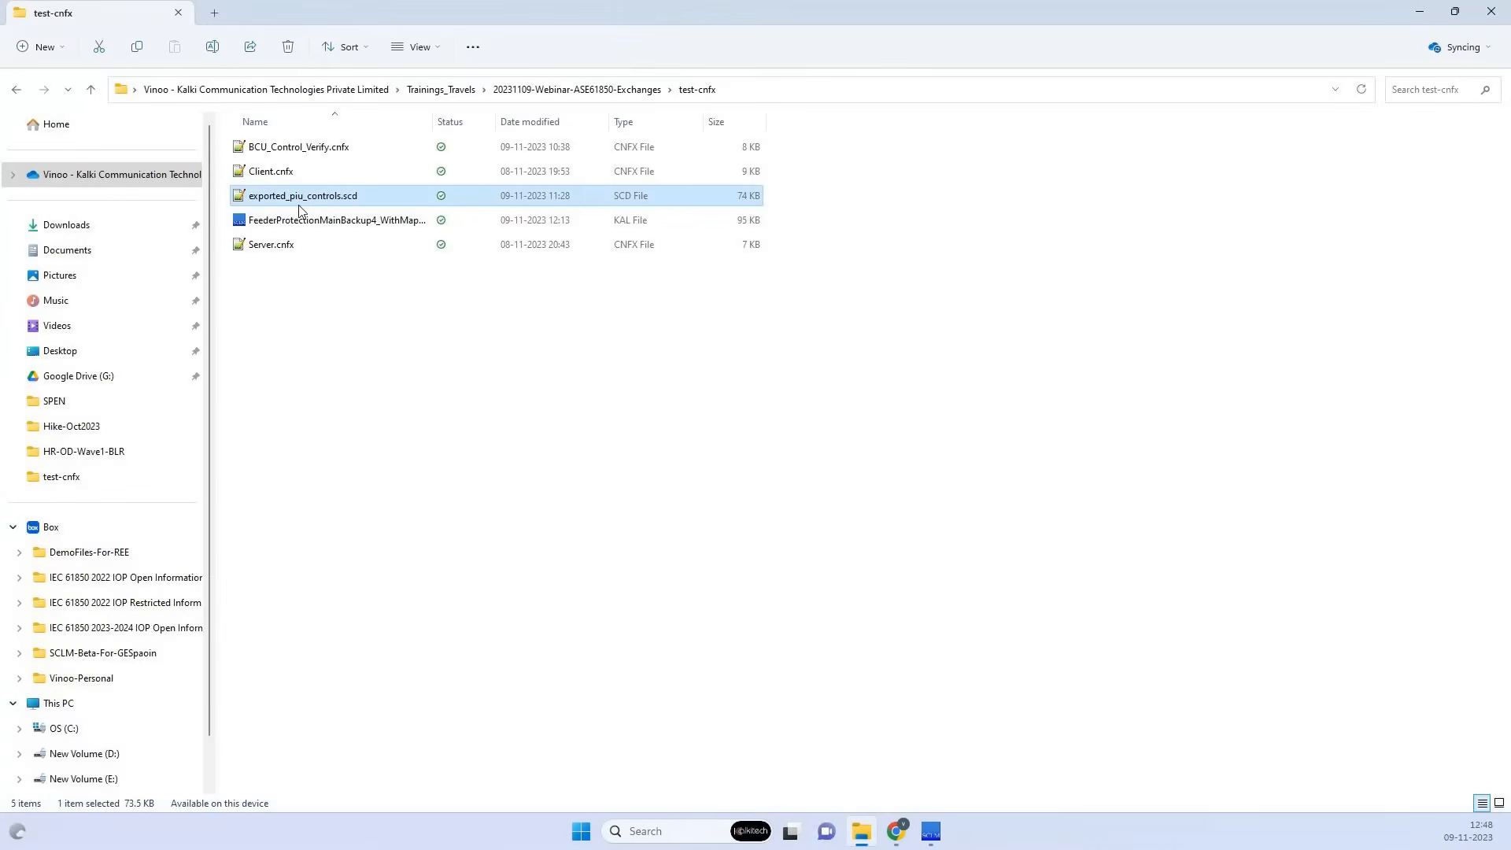
# Find and launch the ASE61850 Test Set application
pyautogui.click(582, 831)
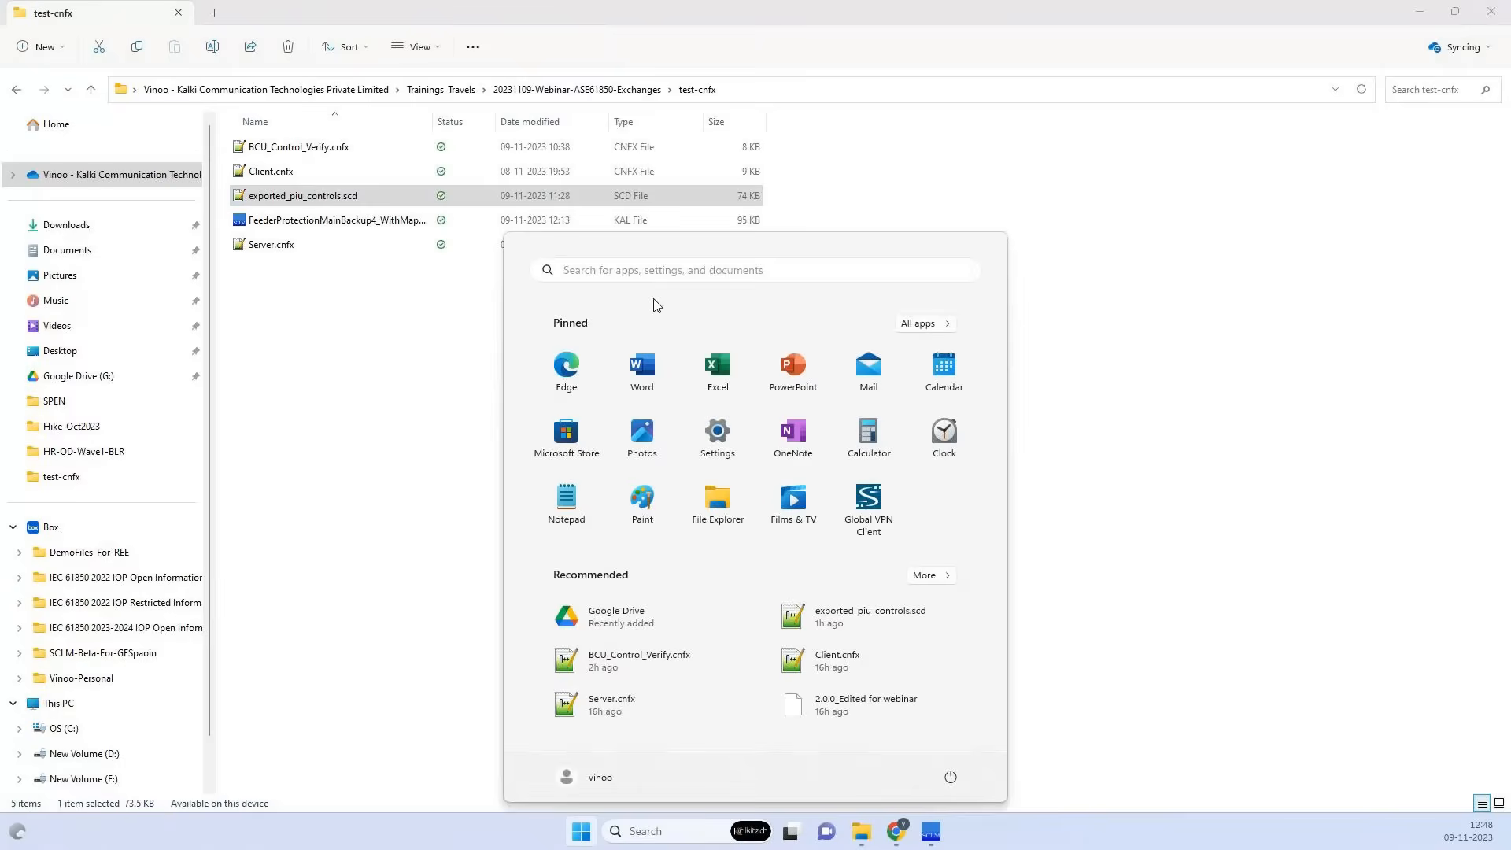
pyautogui.click(644, 271)
pyautogui.click(530, 384)
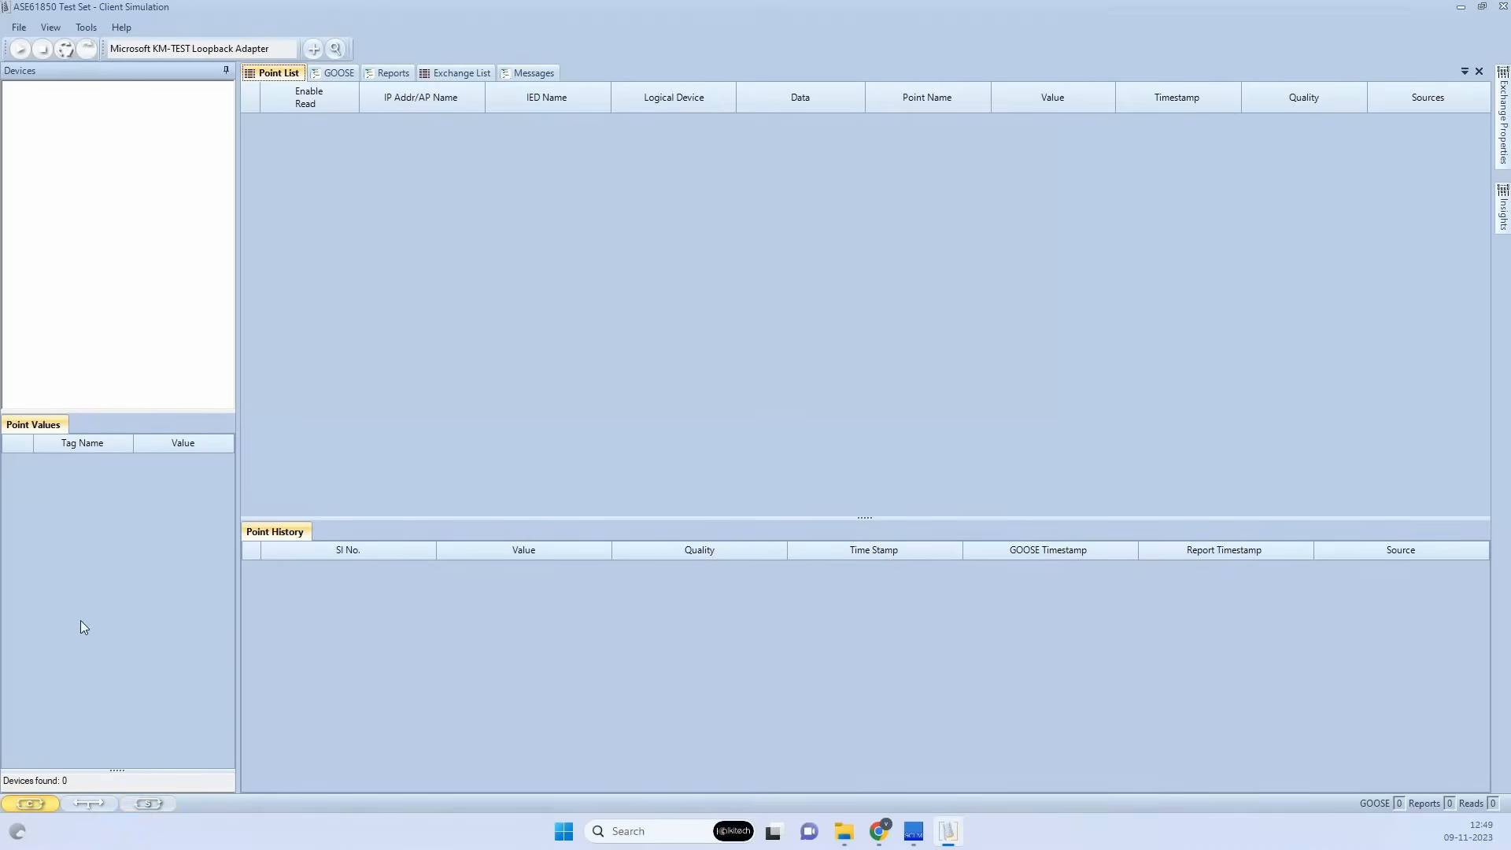
# Change the test set to Server Simulation mode and check which network adaptor is selected, leaving the choice as is
pyautogui.click(150, 803)
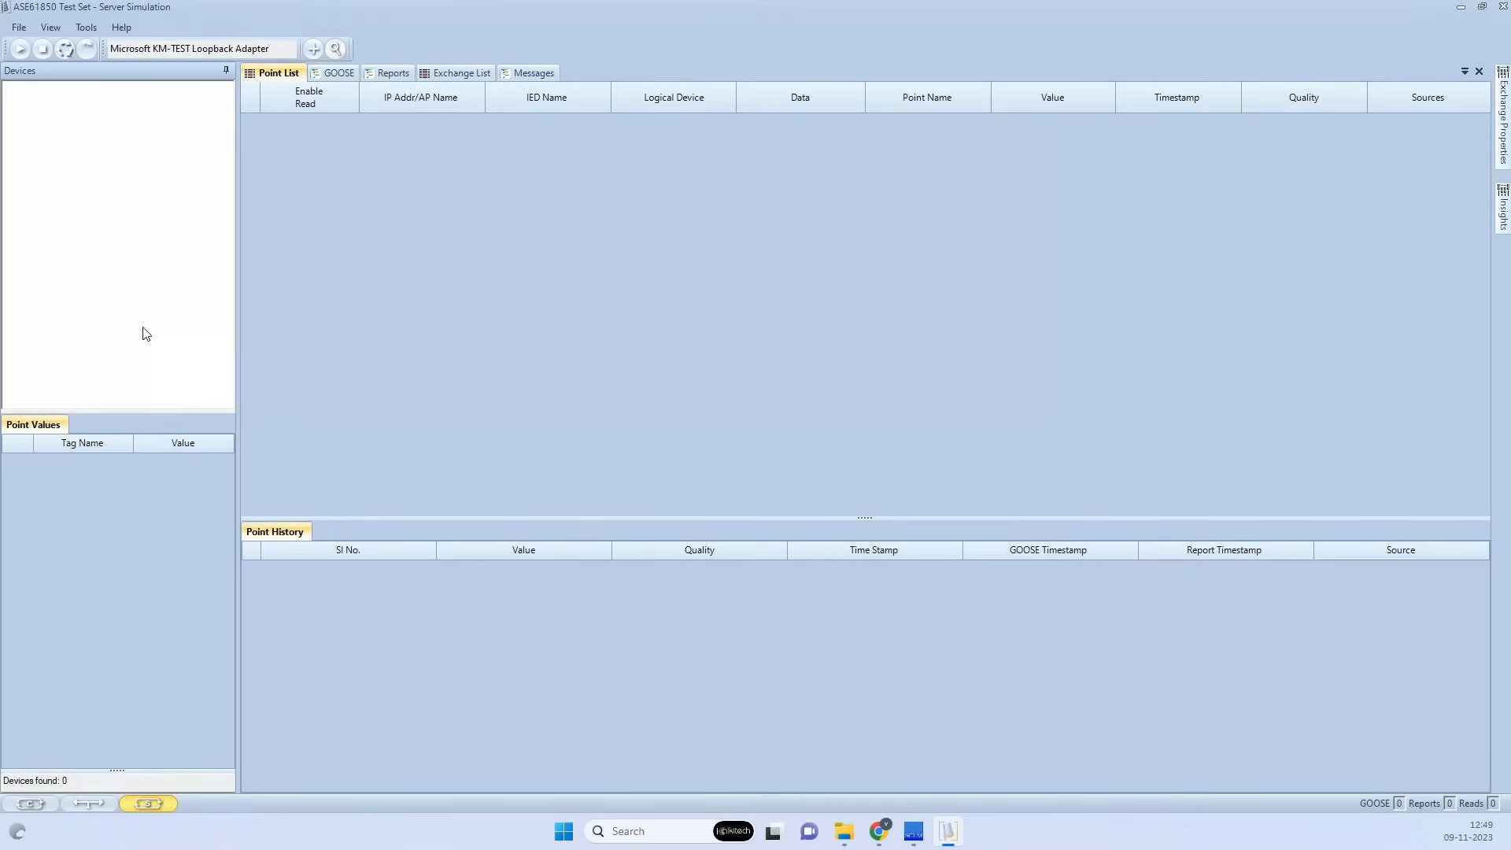
pyautogui.click(182, 48)
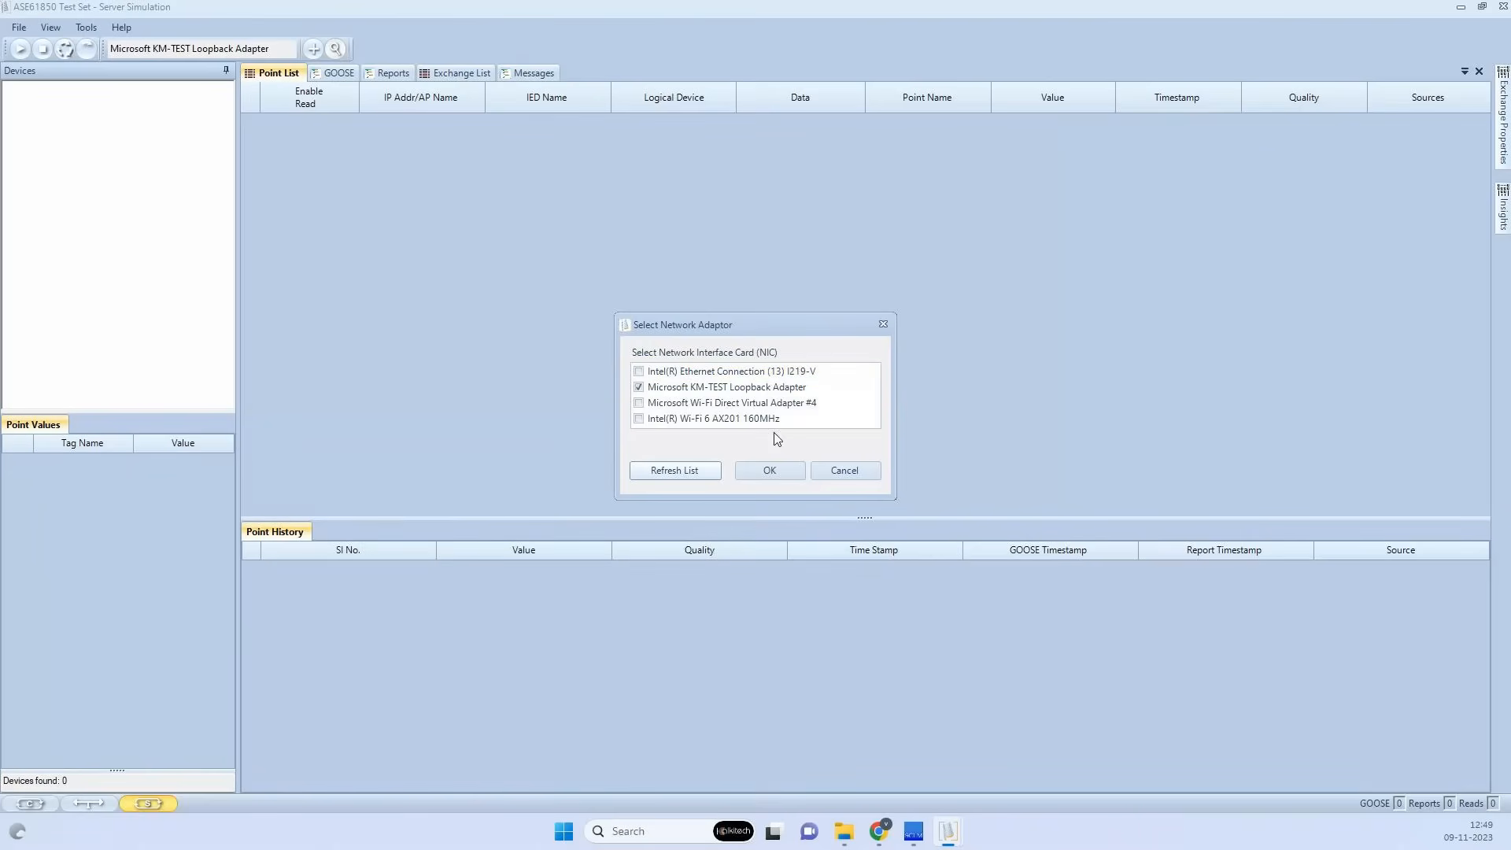
pyautogui.click(839, 472)
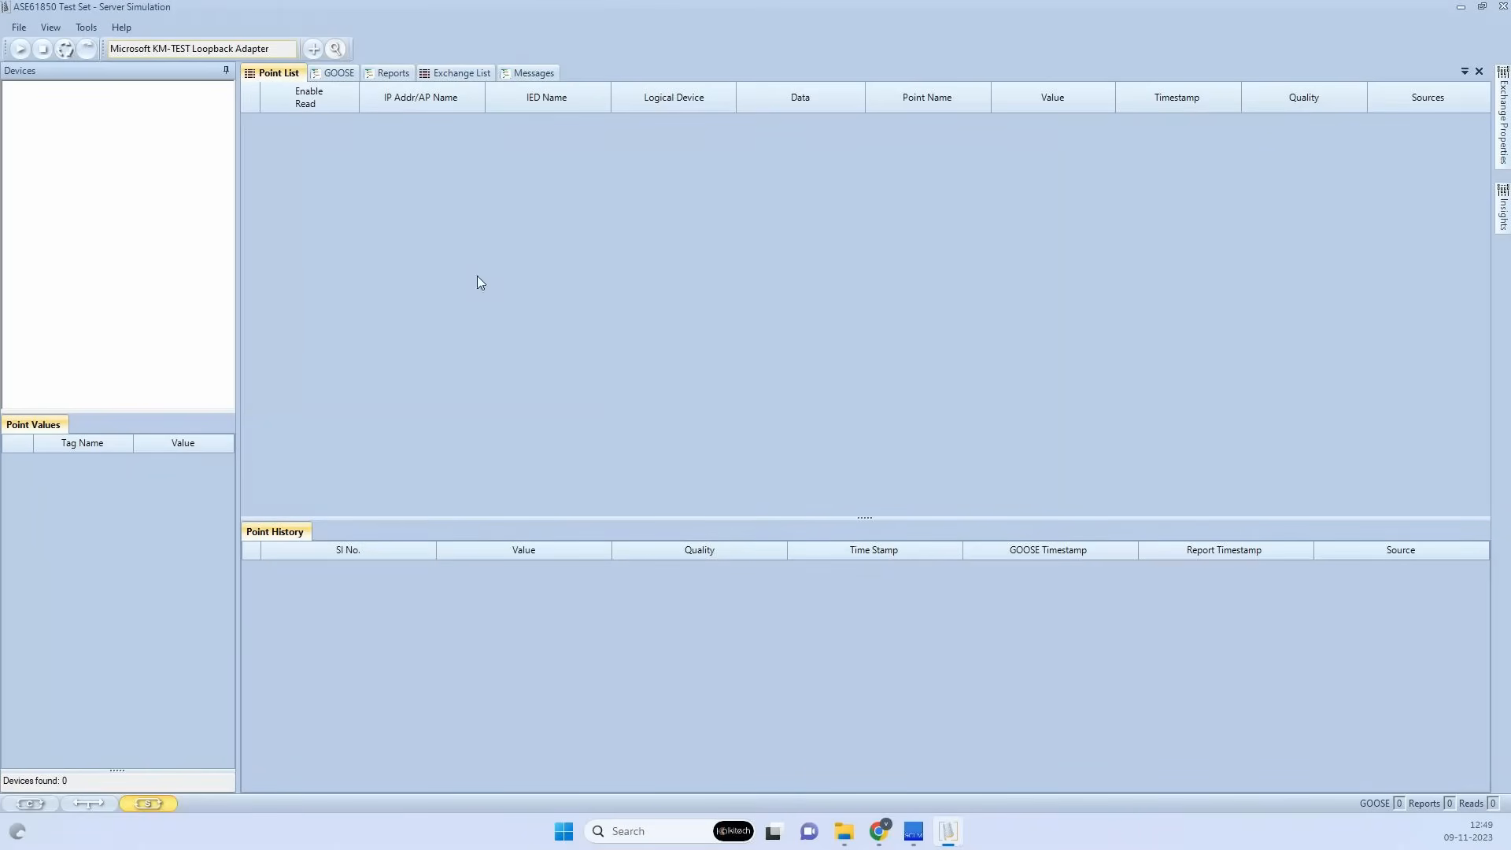
# Start configuring IEDs from SCL and load the exported_piu_controls.scd file
pyautogui.click(312, 49)
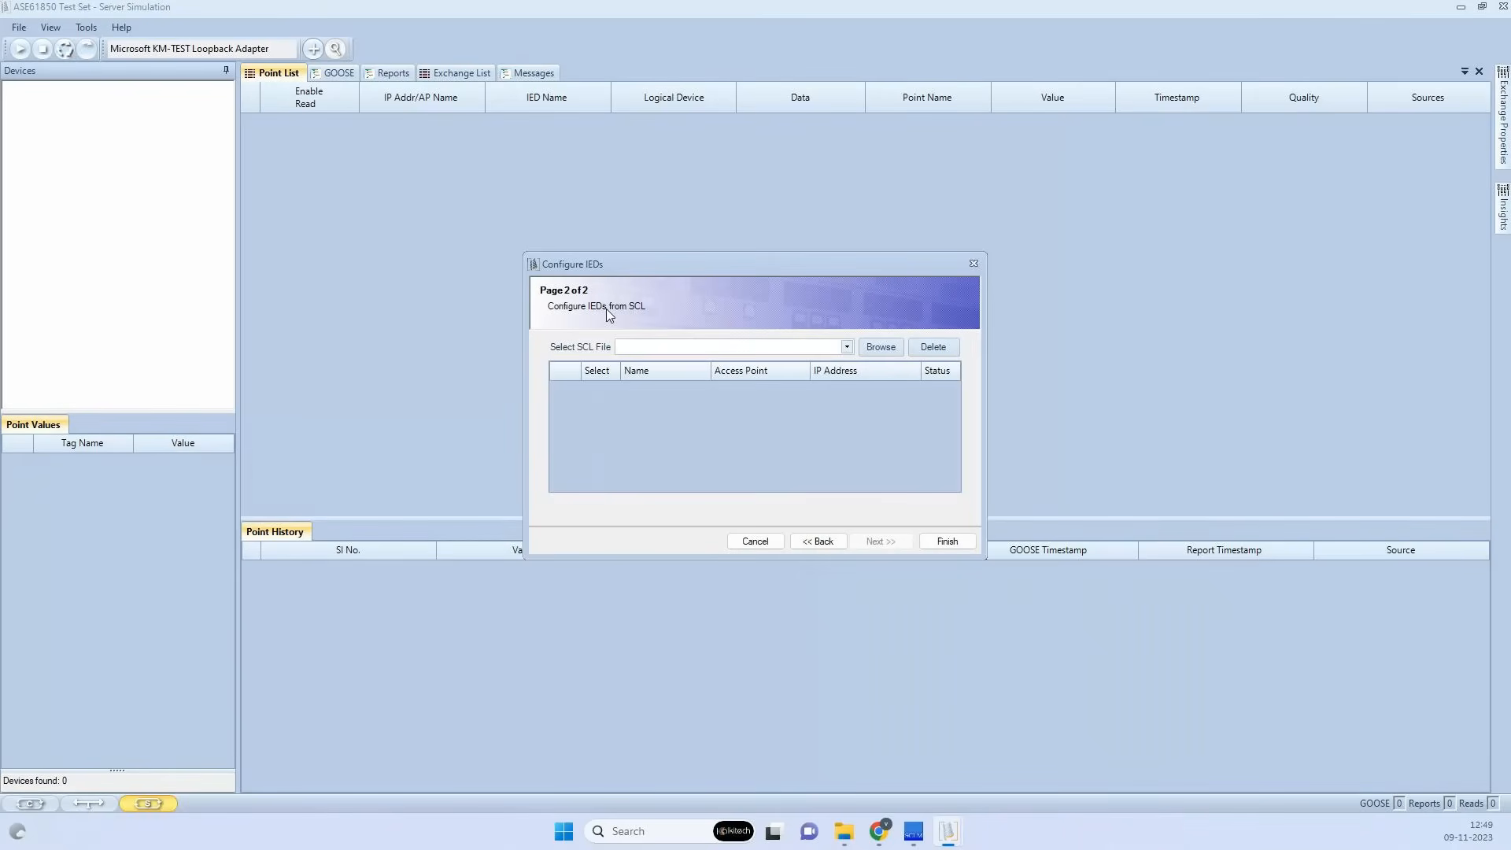
pyautogui.click(846, 346)
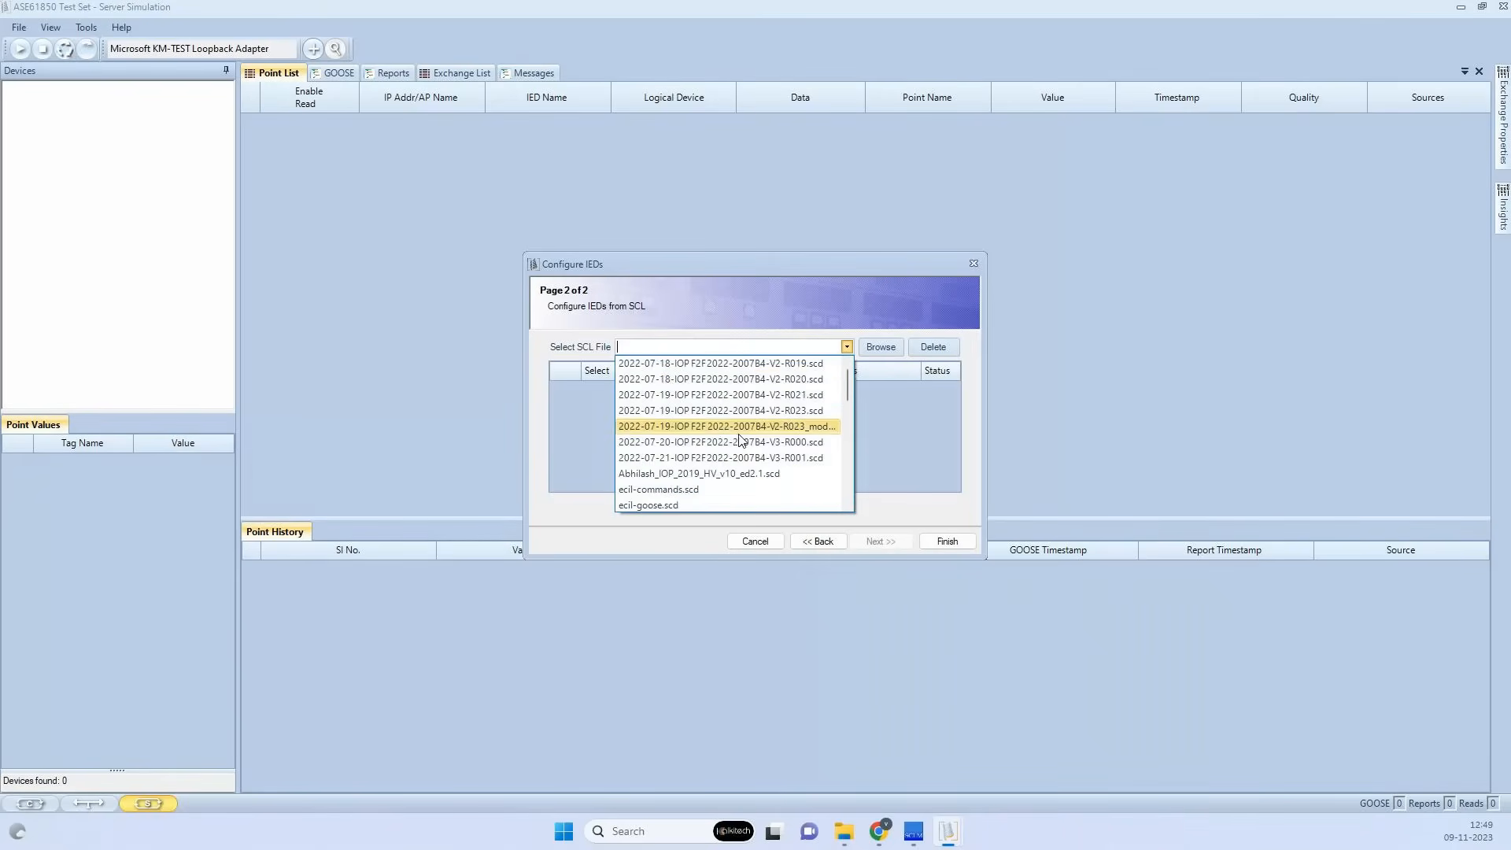
pyautogui.scroll(-1, 740, 439)
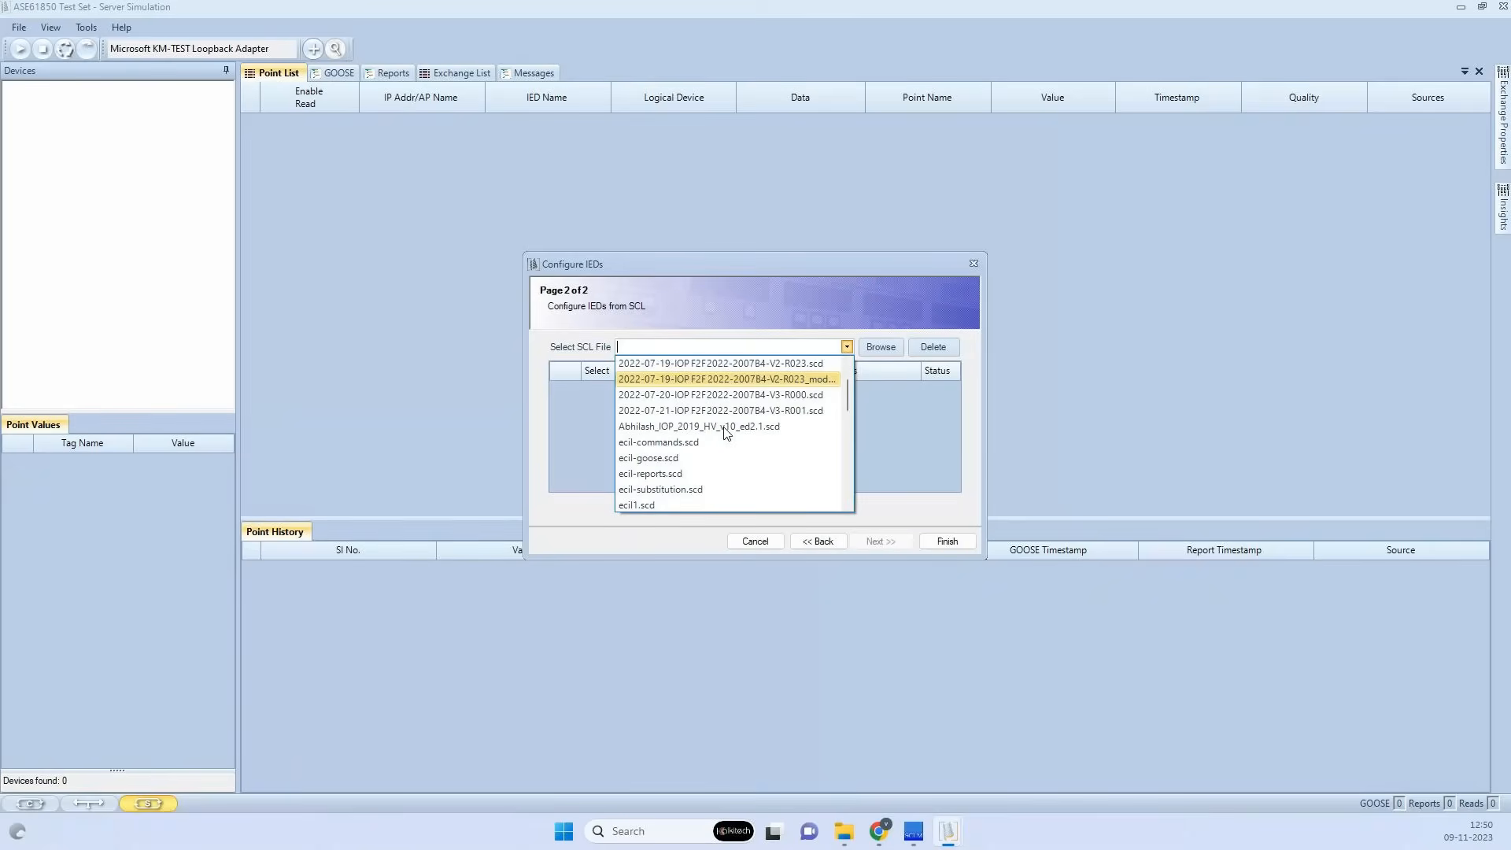
pyautogui.scroll(-2, 725, 432)
pyautogui.scroll(-1, 725, 433)
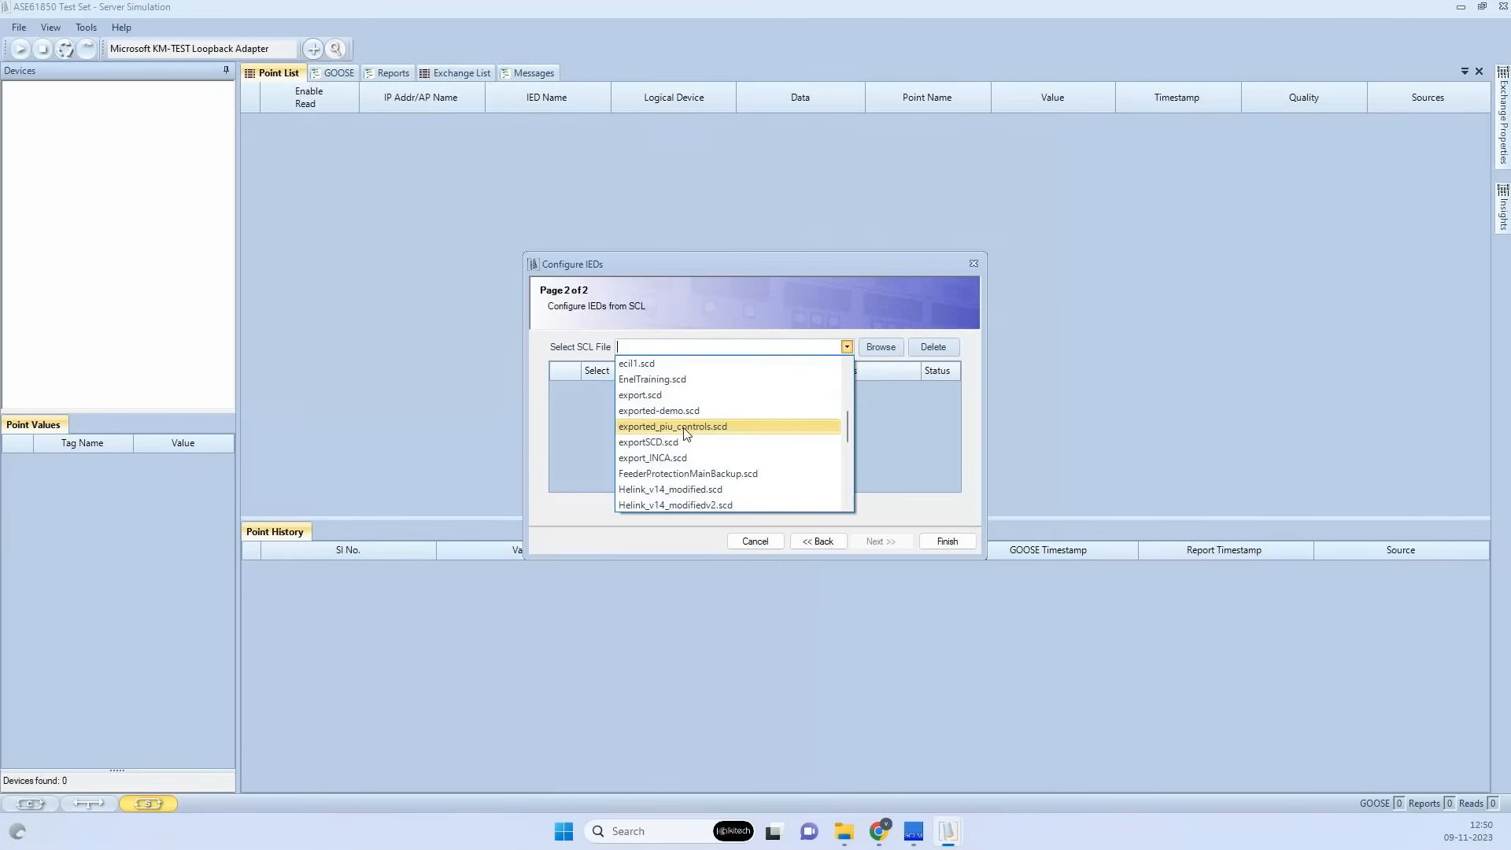
pyautogui.click(685, 429)
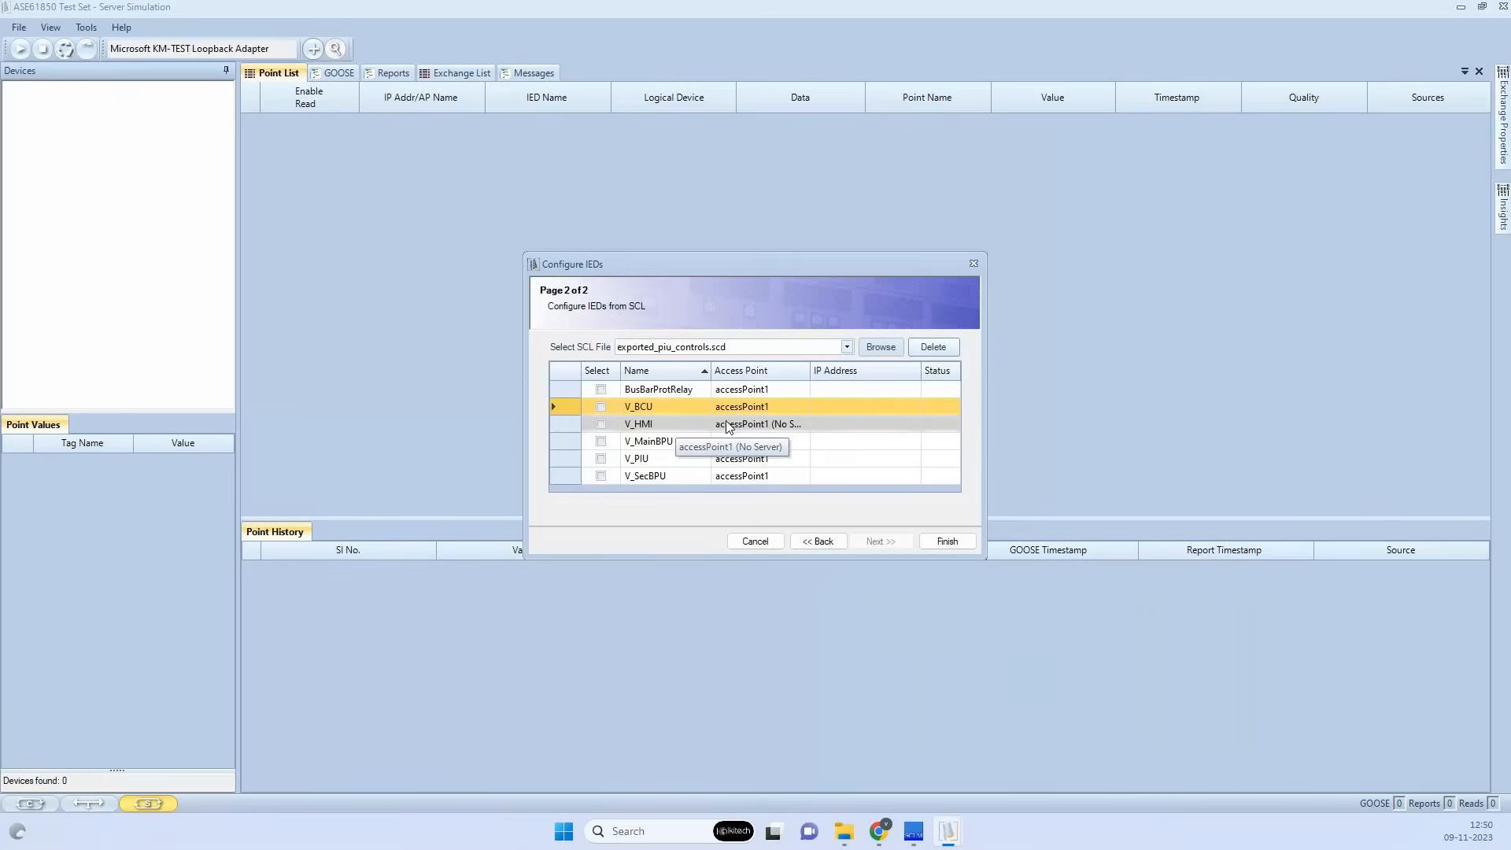
# Assign the IP address 192.168.11.100 to the V_BCU IED
pyautogui.click(847, 407)
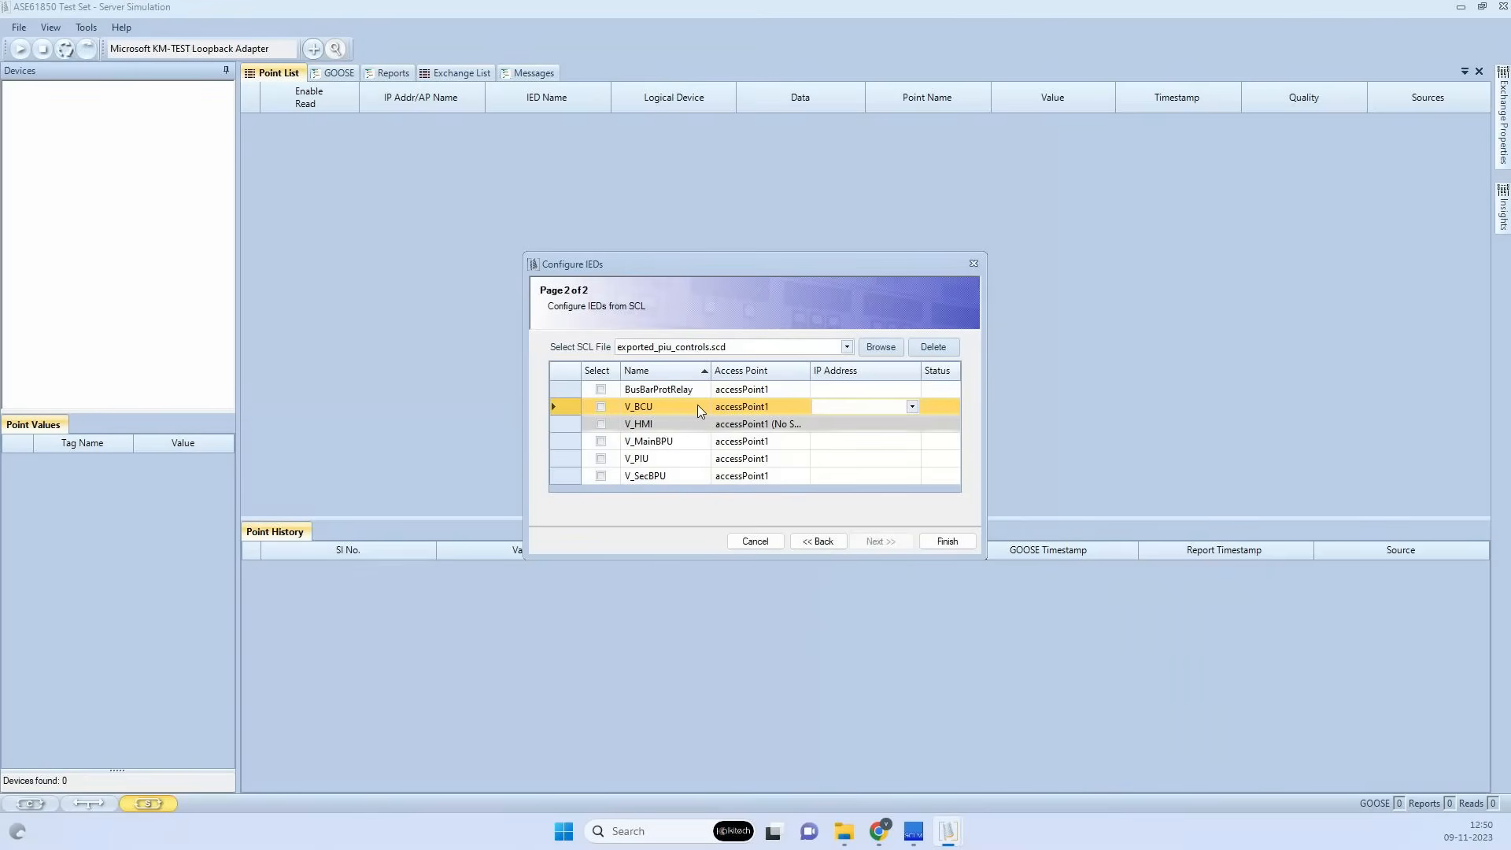
pyautogui.click(913, 406)
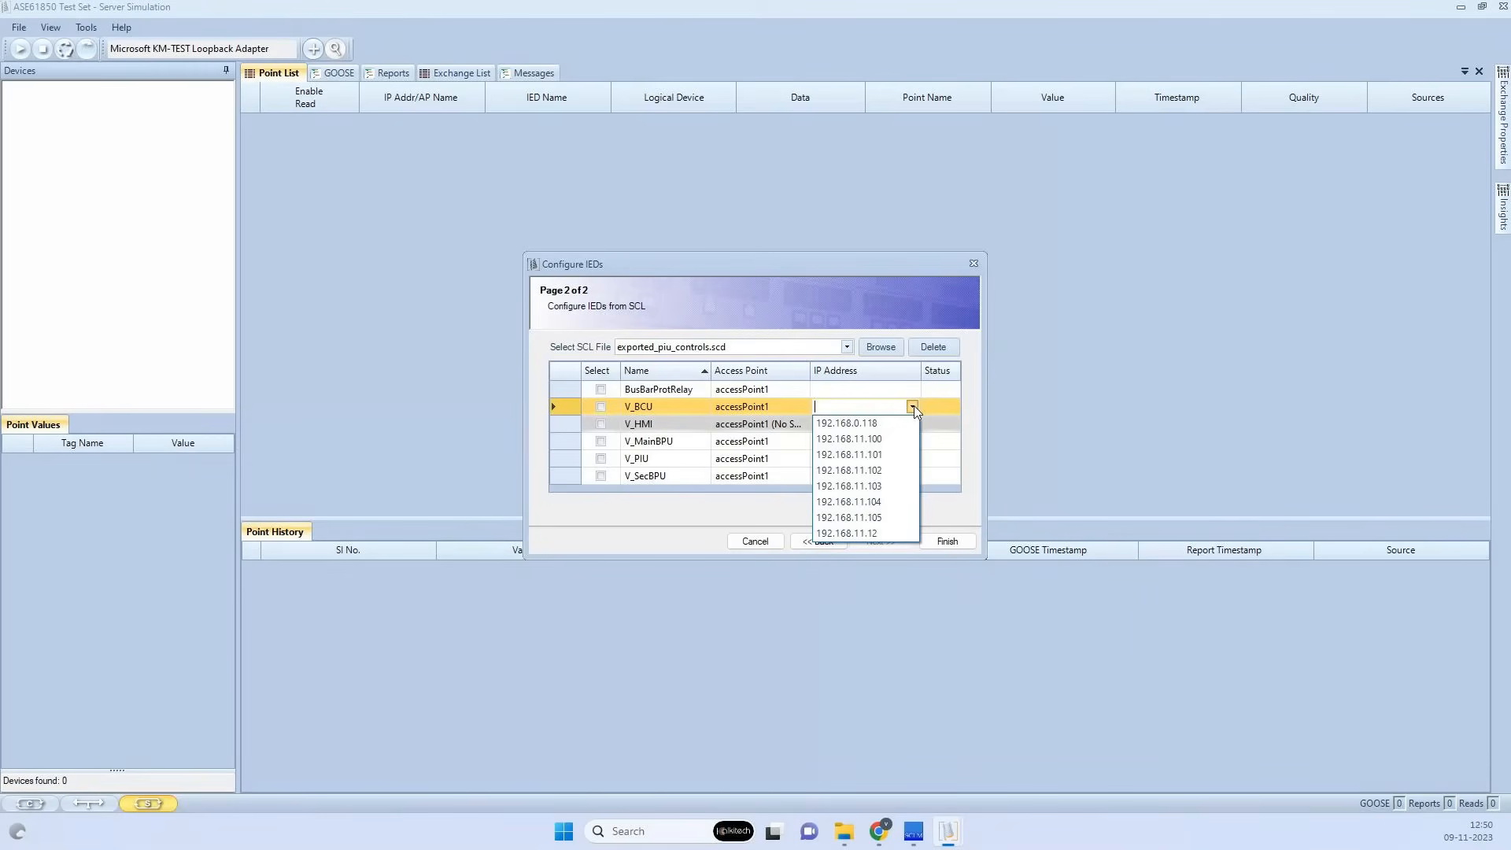
pyautogui.click(865, 438)
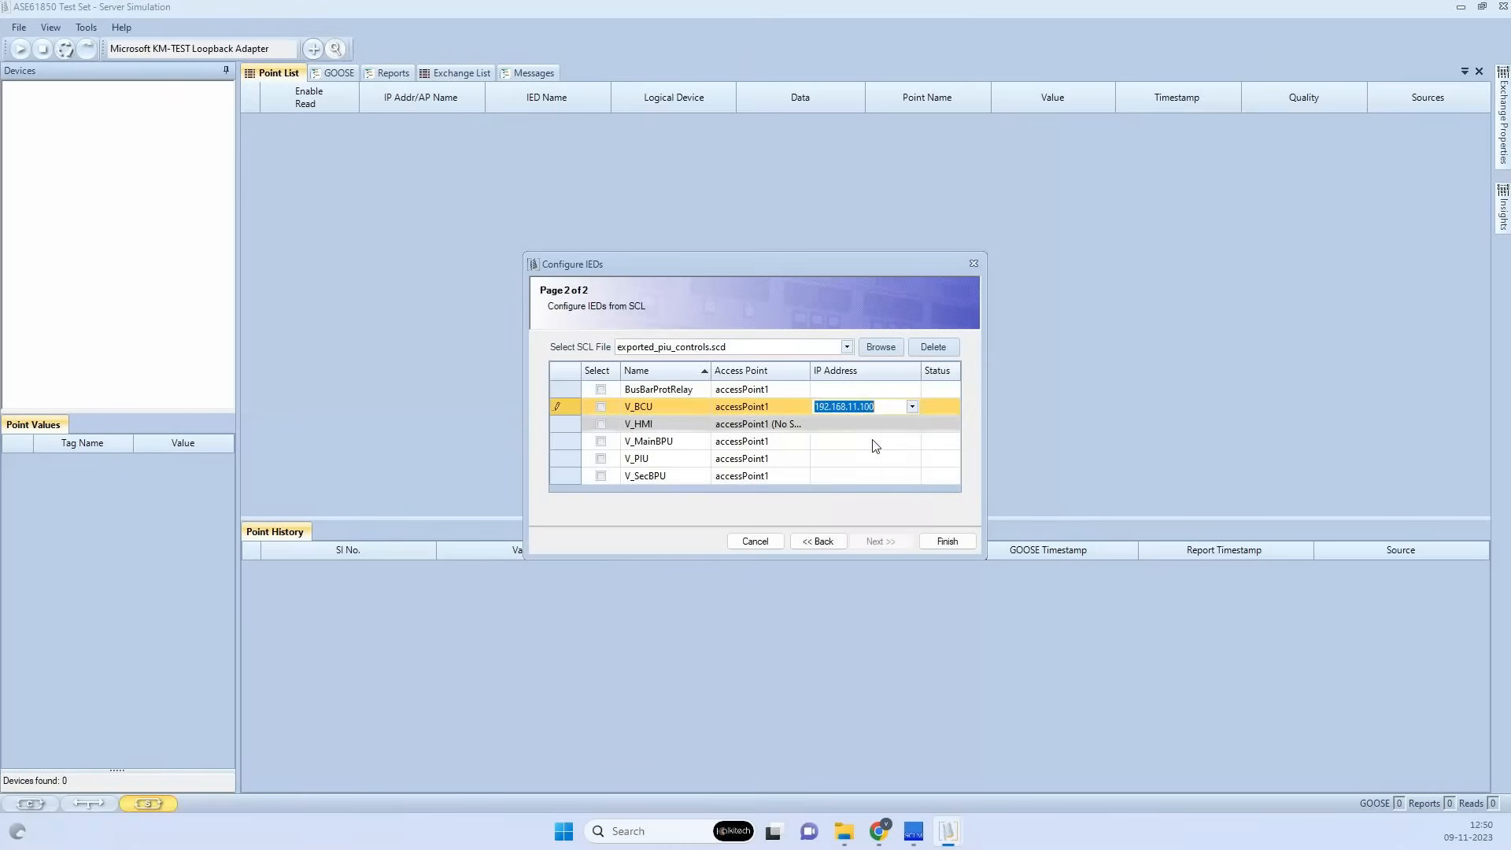
# Assign the IP address 192.168.11.101 to the V_MainBPU IED
pyautogui.click(875, 441)
pyautogui.click(915, 444)
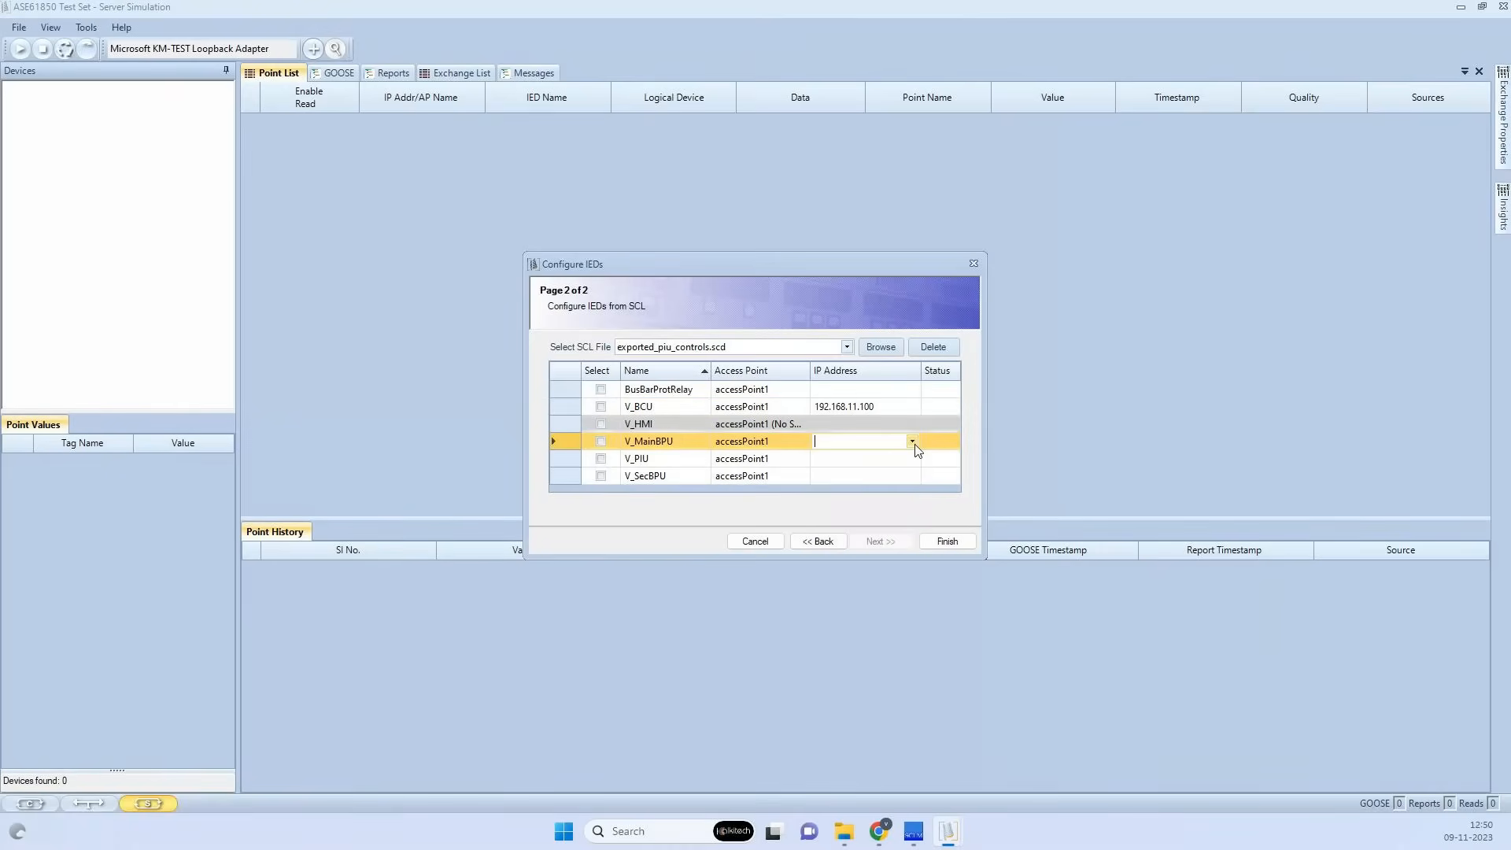
pyautogui.click(913, 441)
pyautogui.click(881, 467)
# Assign the IP address 192.168.11.102 to V_PIU and 192.168.11.103 to V_SecBPU
pyautogui.click(880, 465)
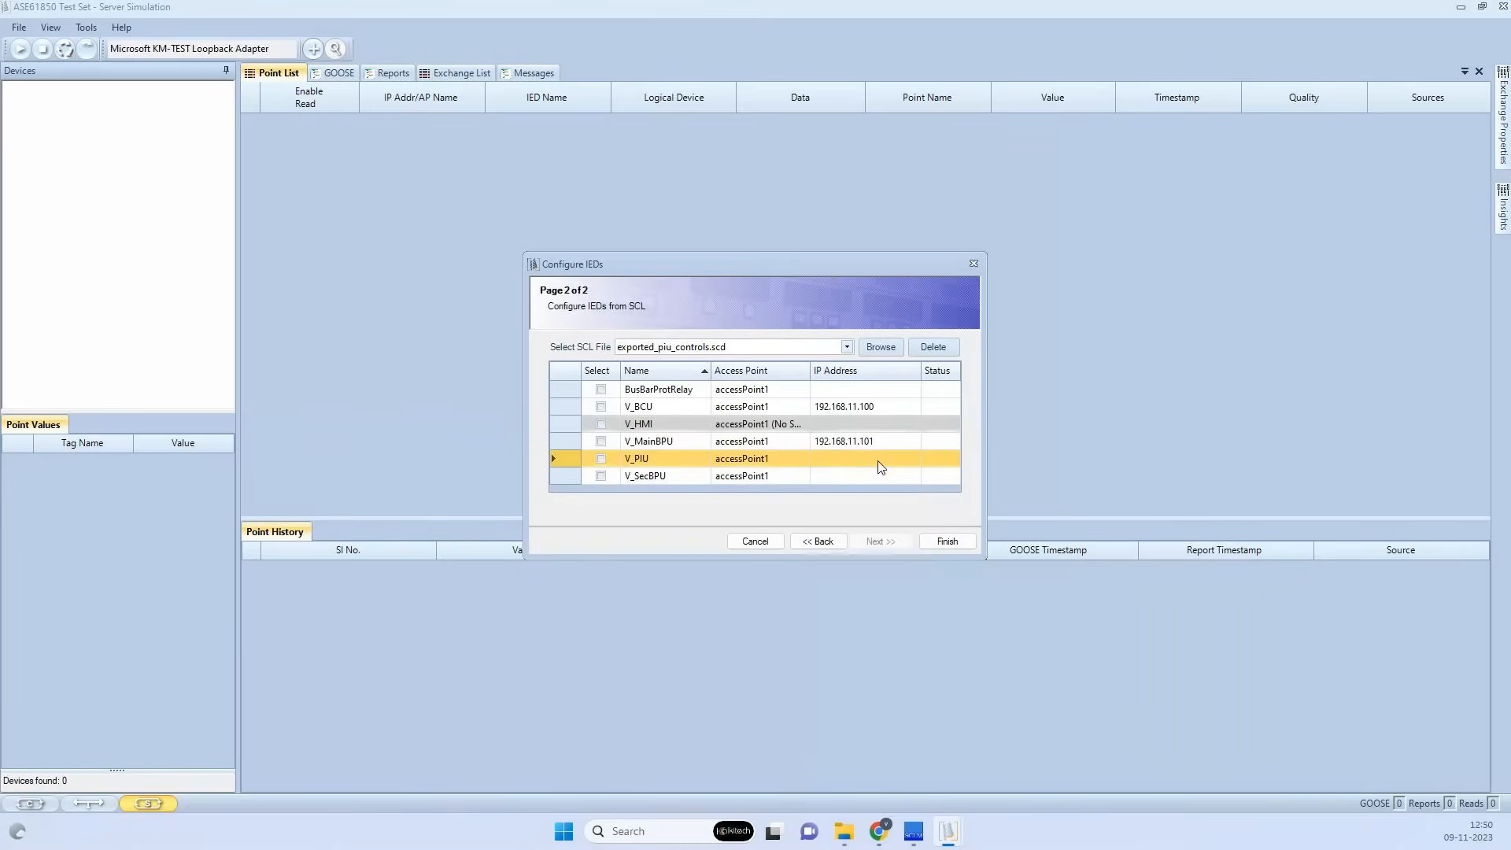
pyautogui.click(878, 462)
pyautogui.click(911, 458)
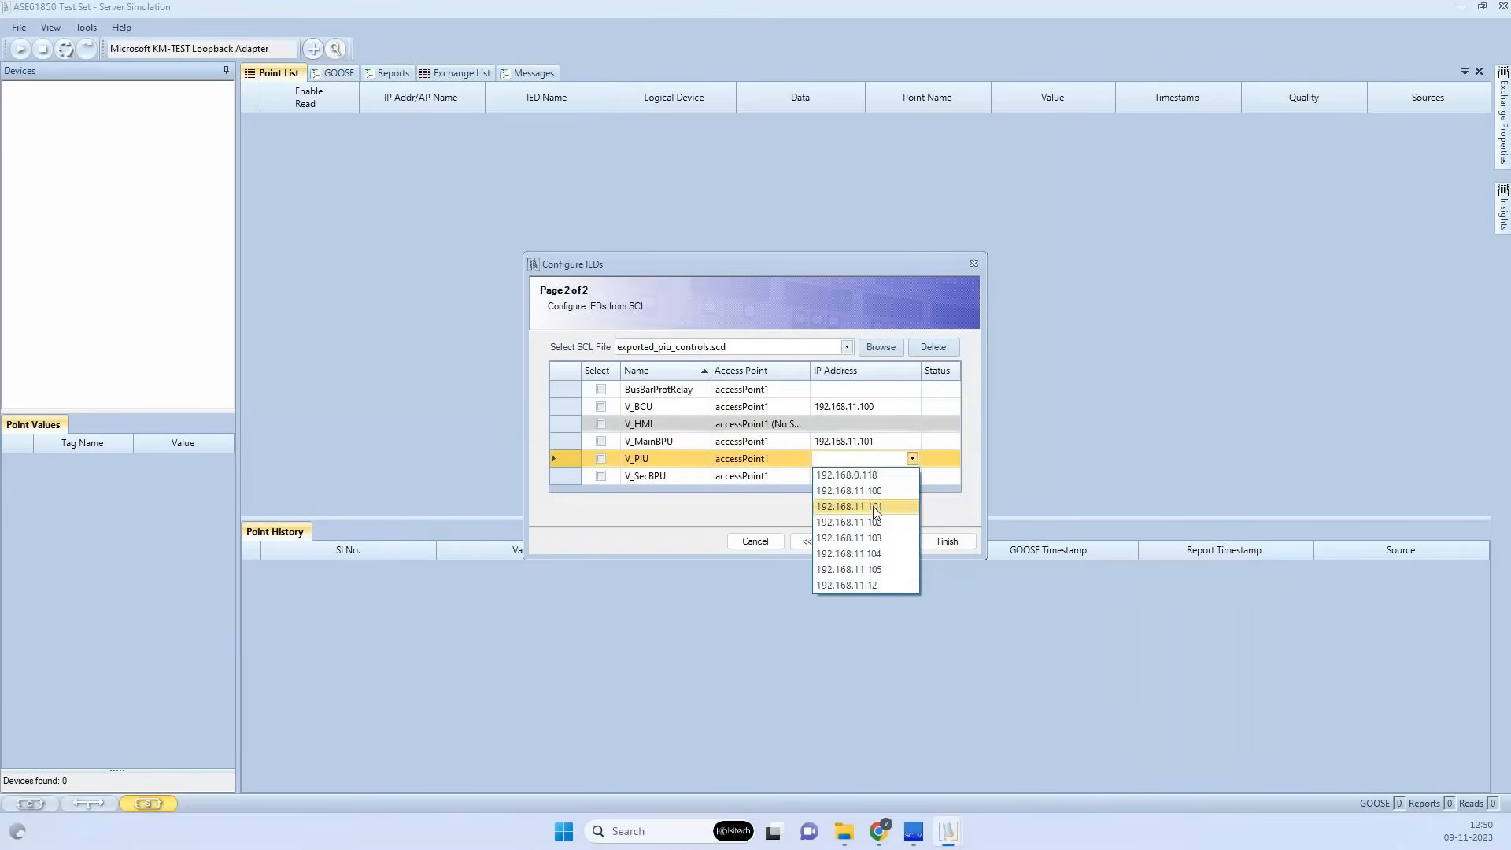
pyautogui.click(870, 522)
pyautogui.click(863, 477)
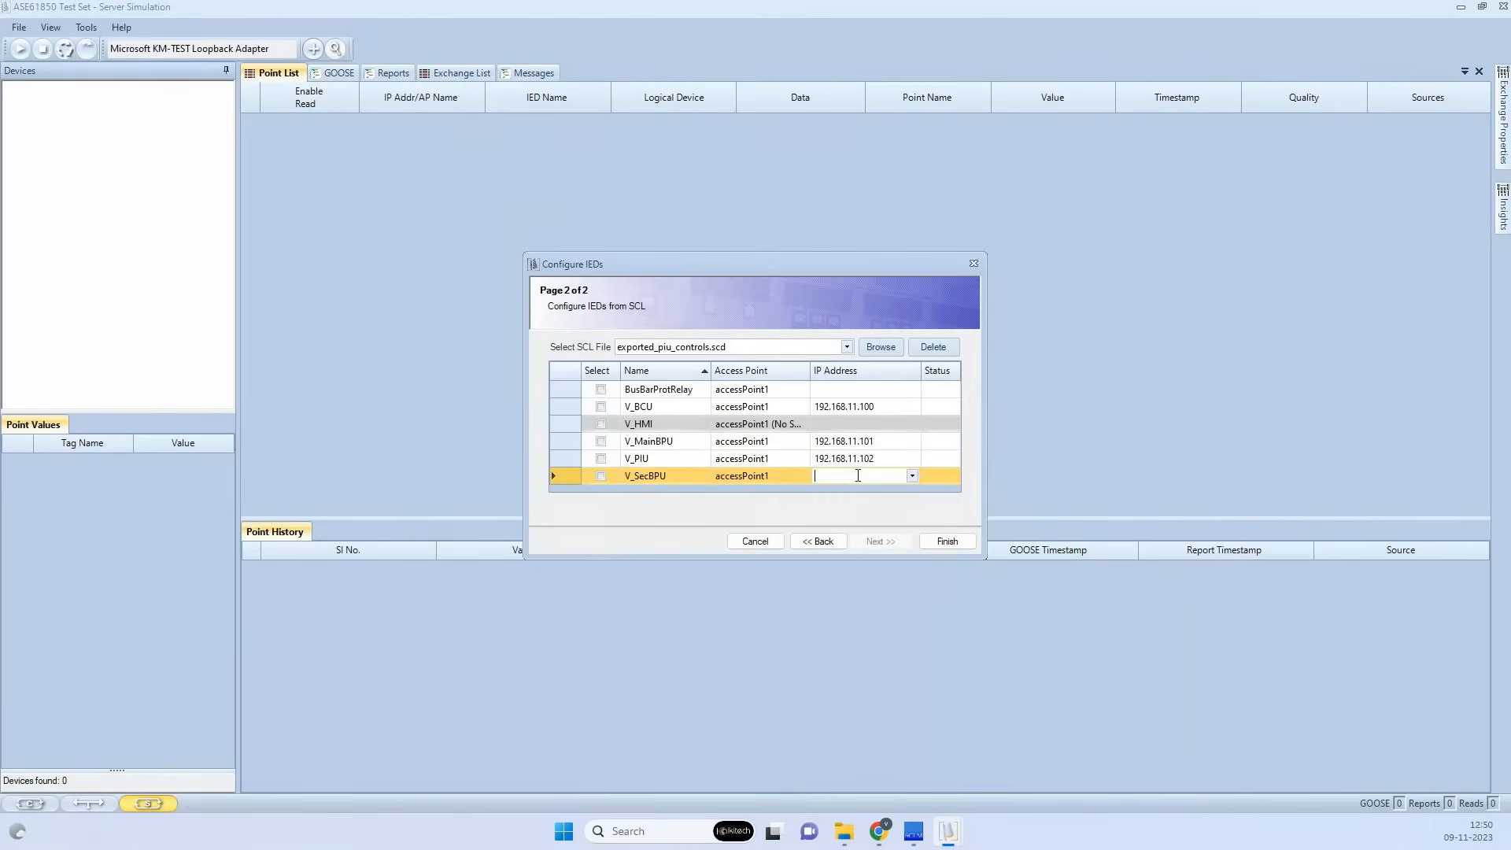
pyautogui.click(864, 477)
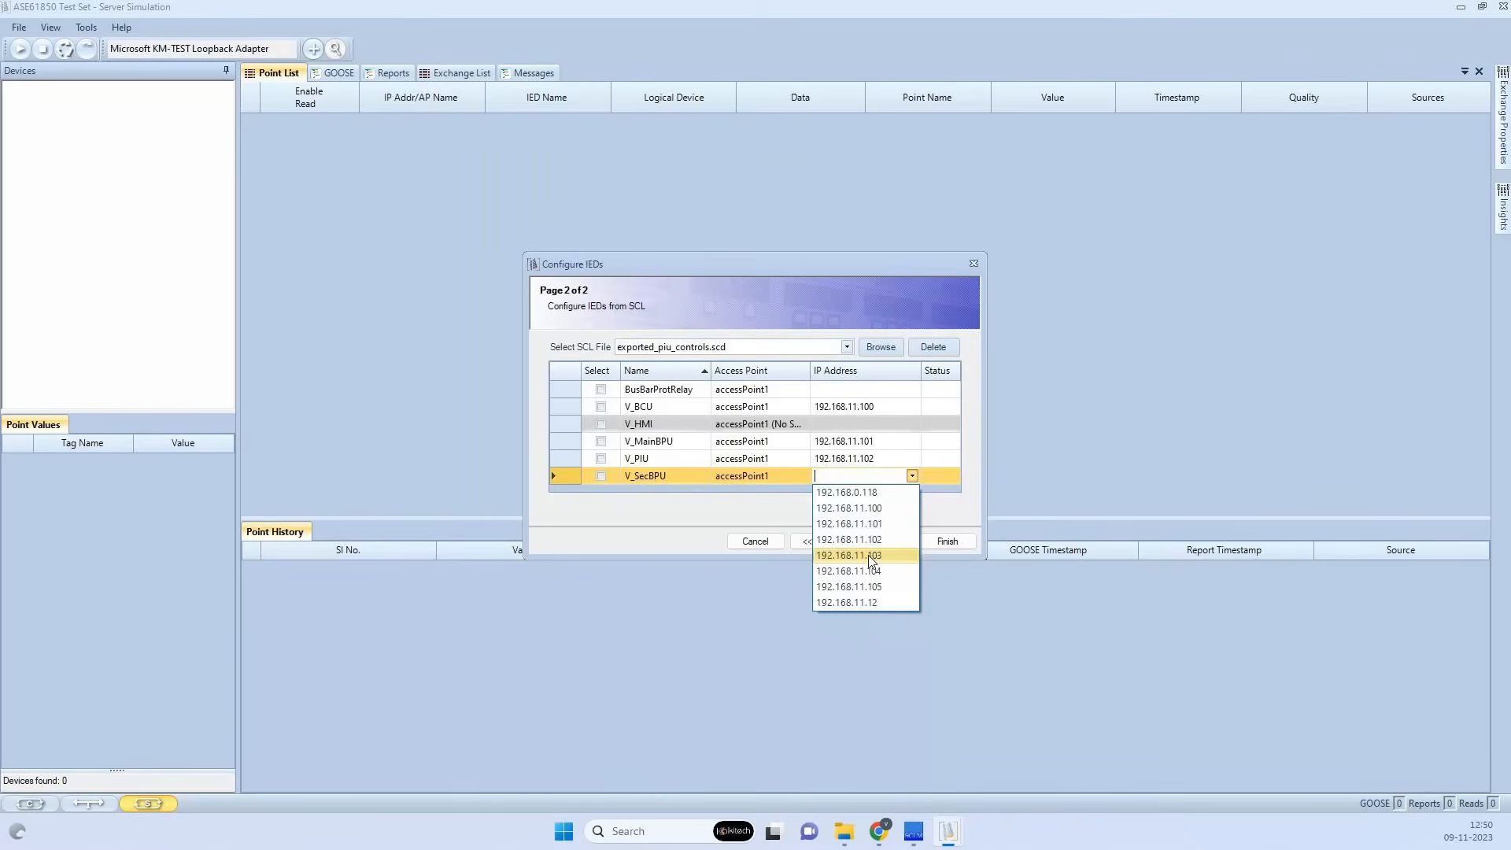
pyautogui.click(865, 555)
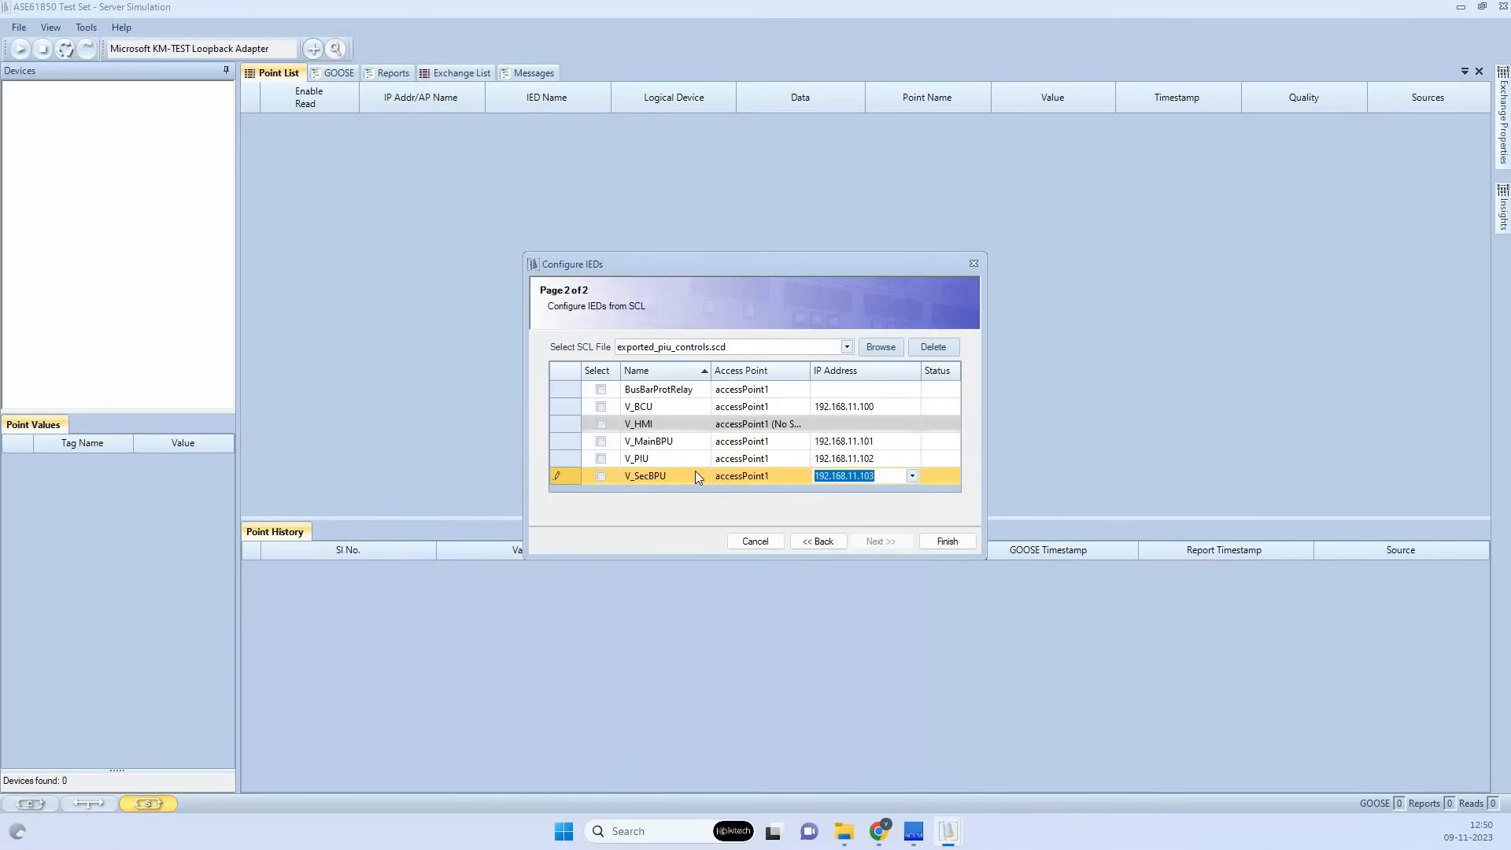
# Select V_BCU, V_MainBPU, V_PIU and V_SecBPU for server simulation and finish the IED configuration
pyautogui.click(601, 407)
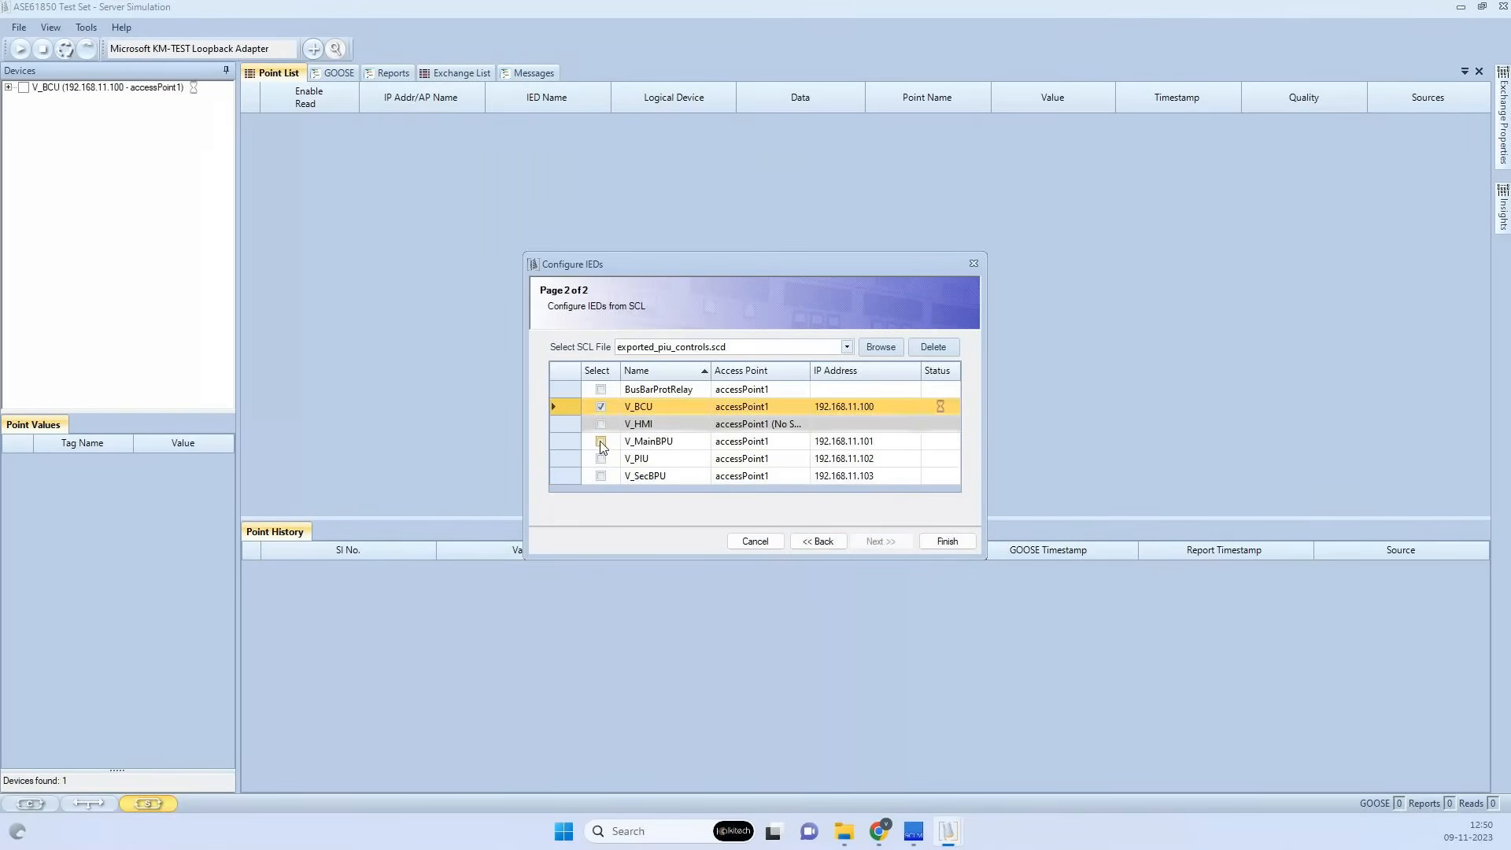
pyautogui.click(600, 441)
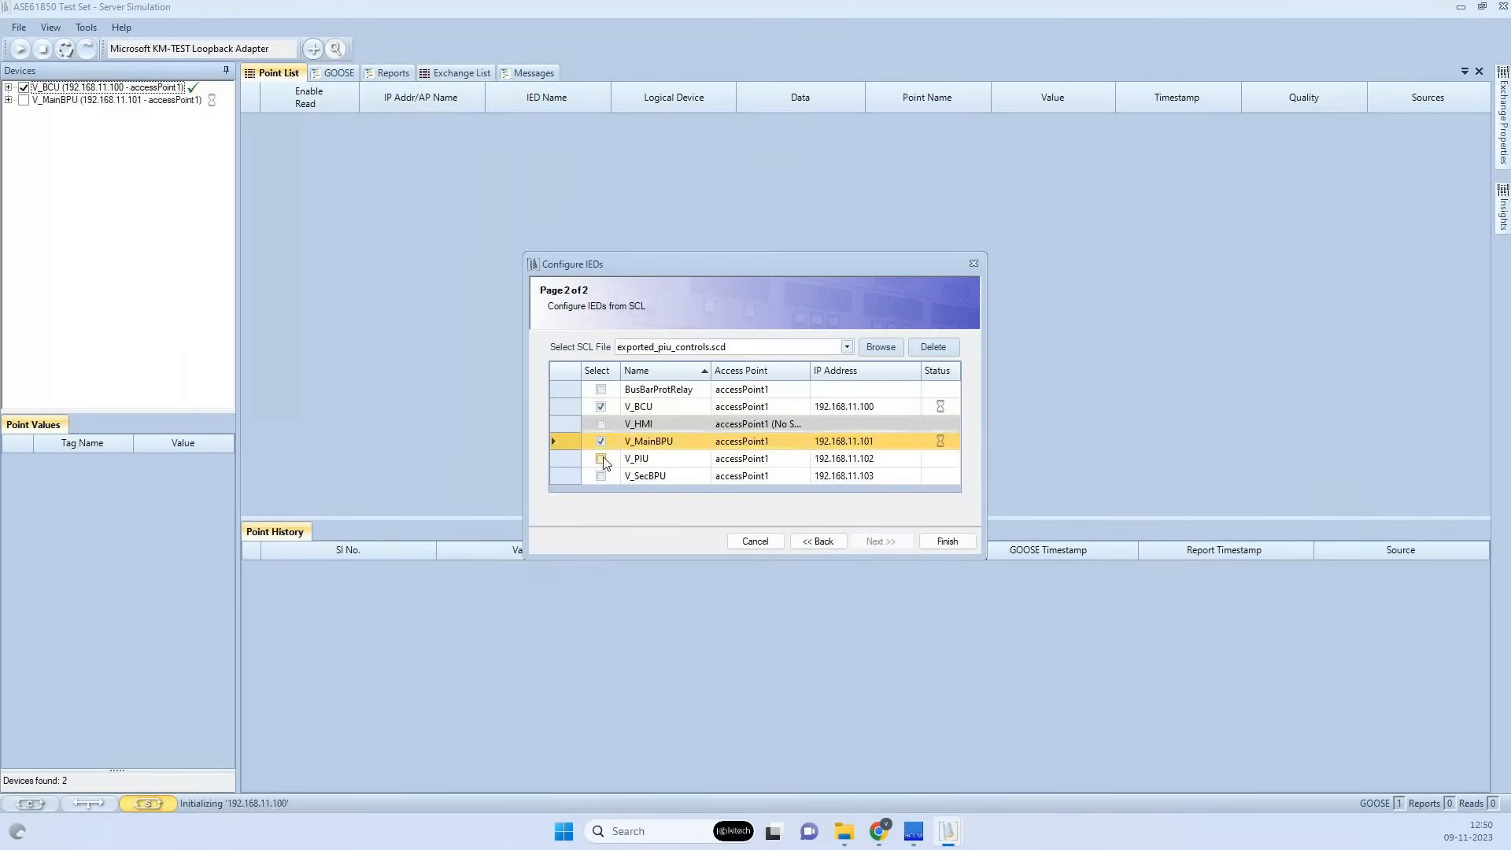
pyautogui.click(601, 459)
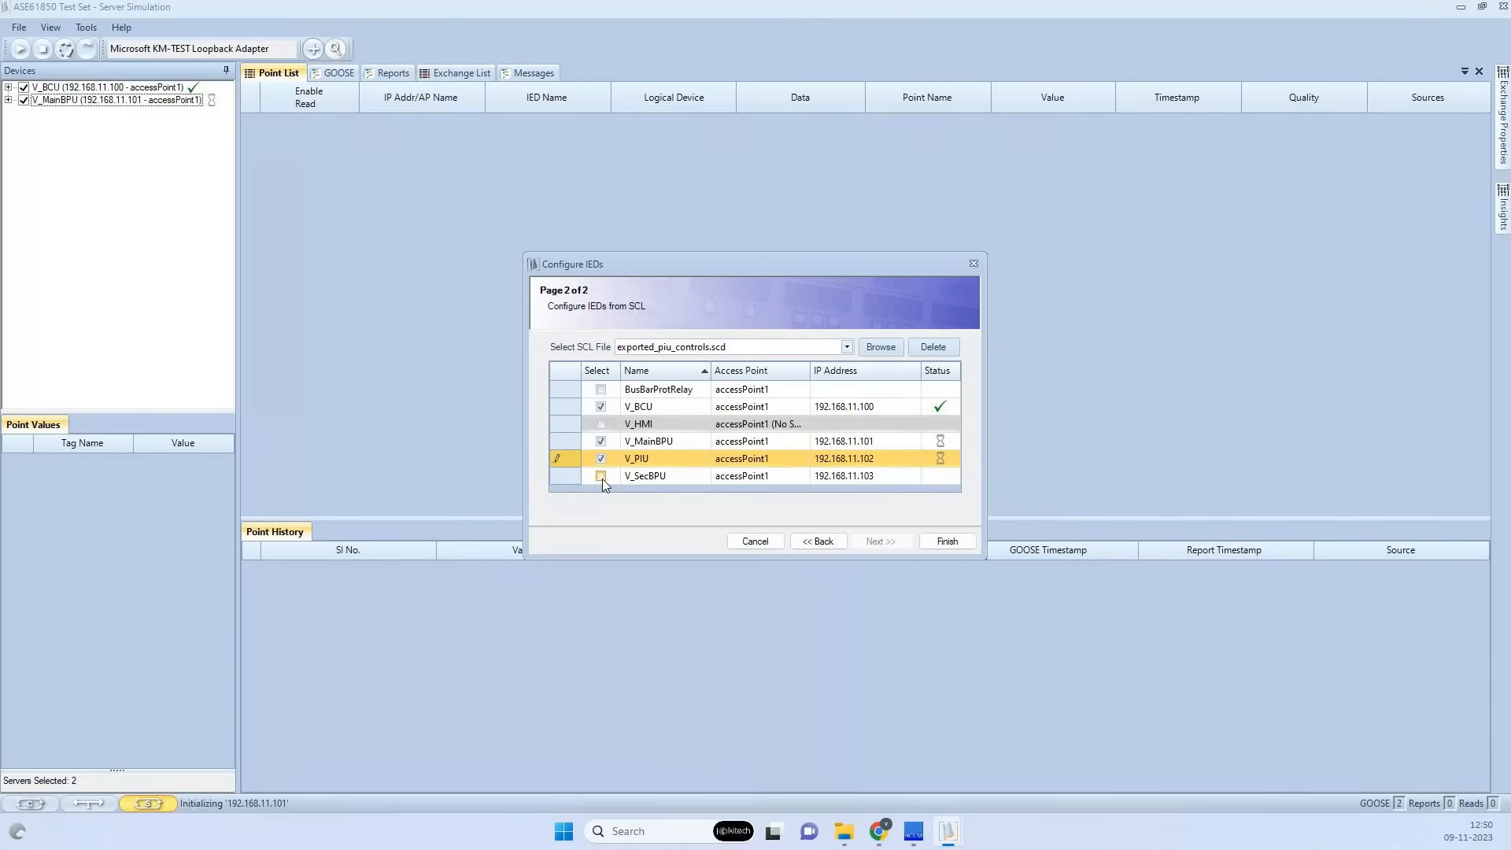
pyautogui.click(600, 476)
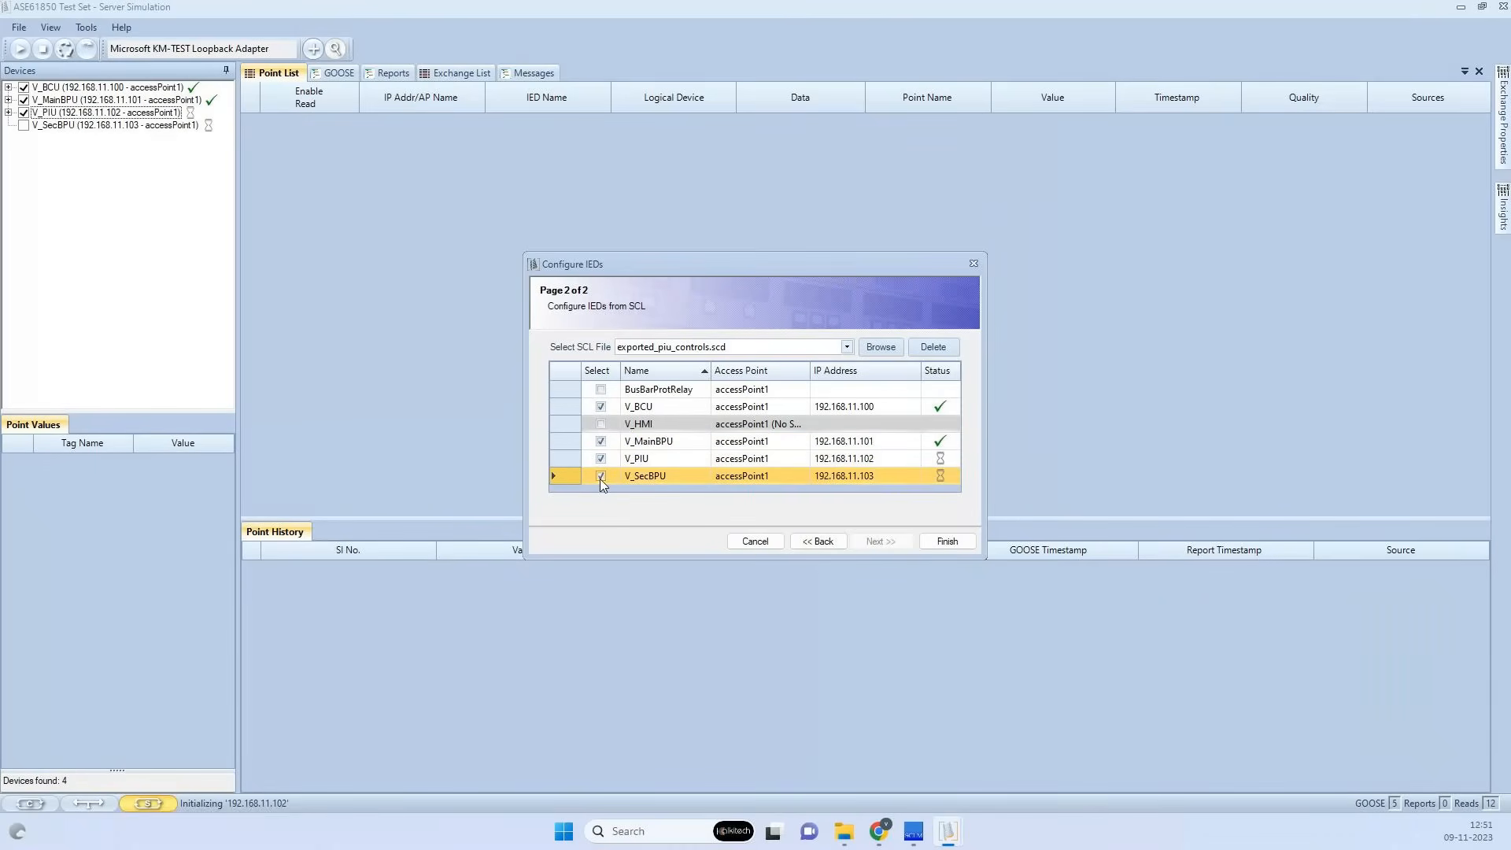
pyautogui.click(946, 541)
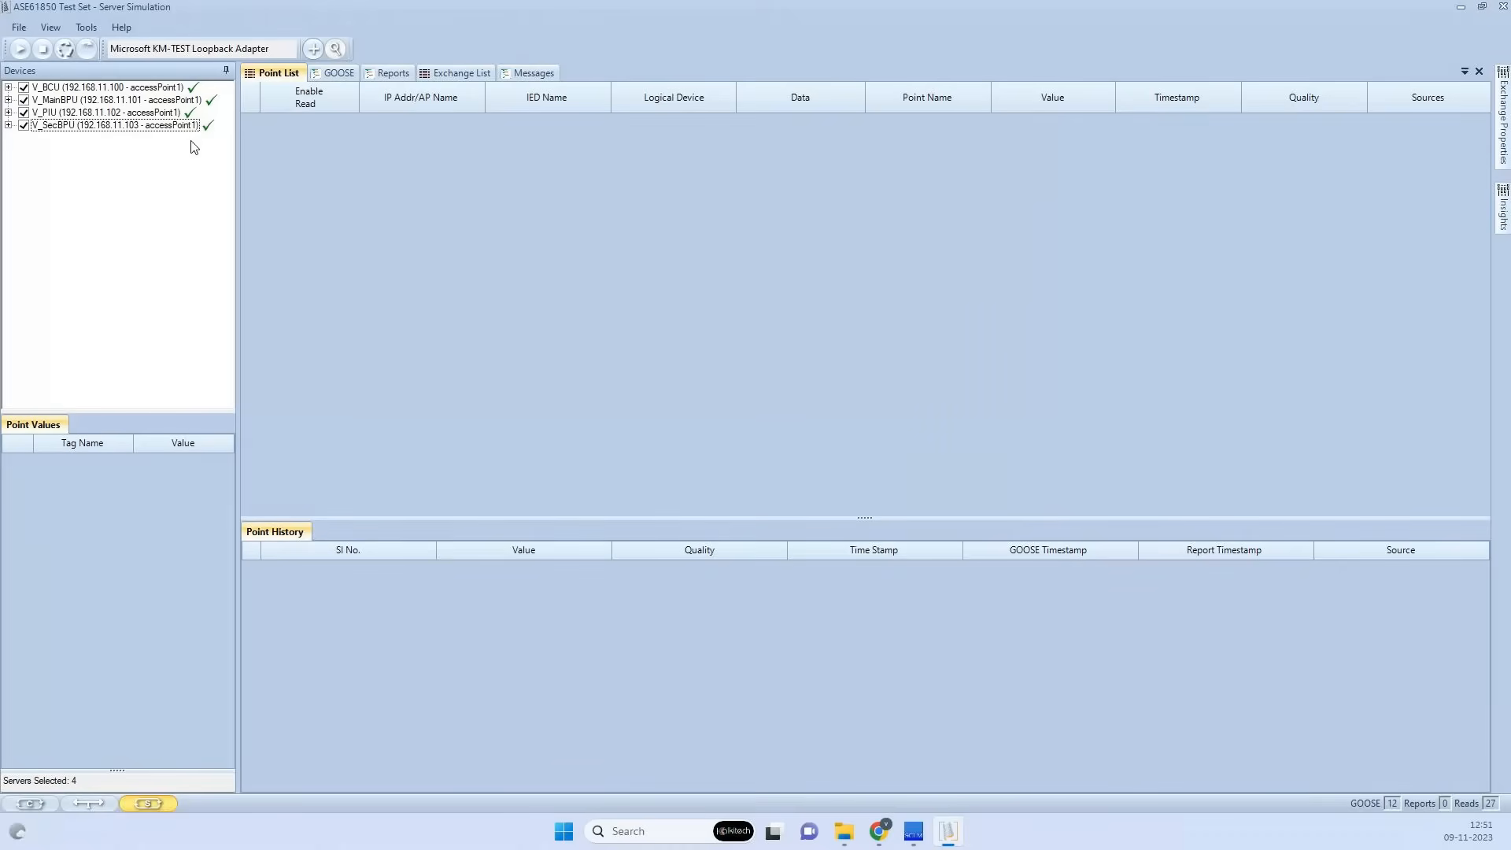
# Check the GOOSE history and the reports of the simulated servers, returning to the GOOSE view
pyautogui.click(351, 79)
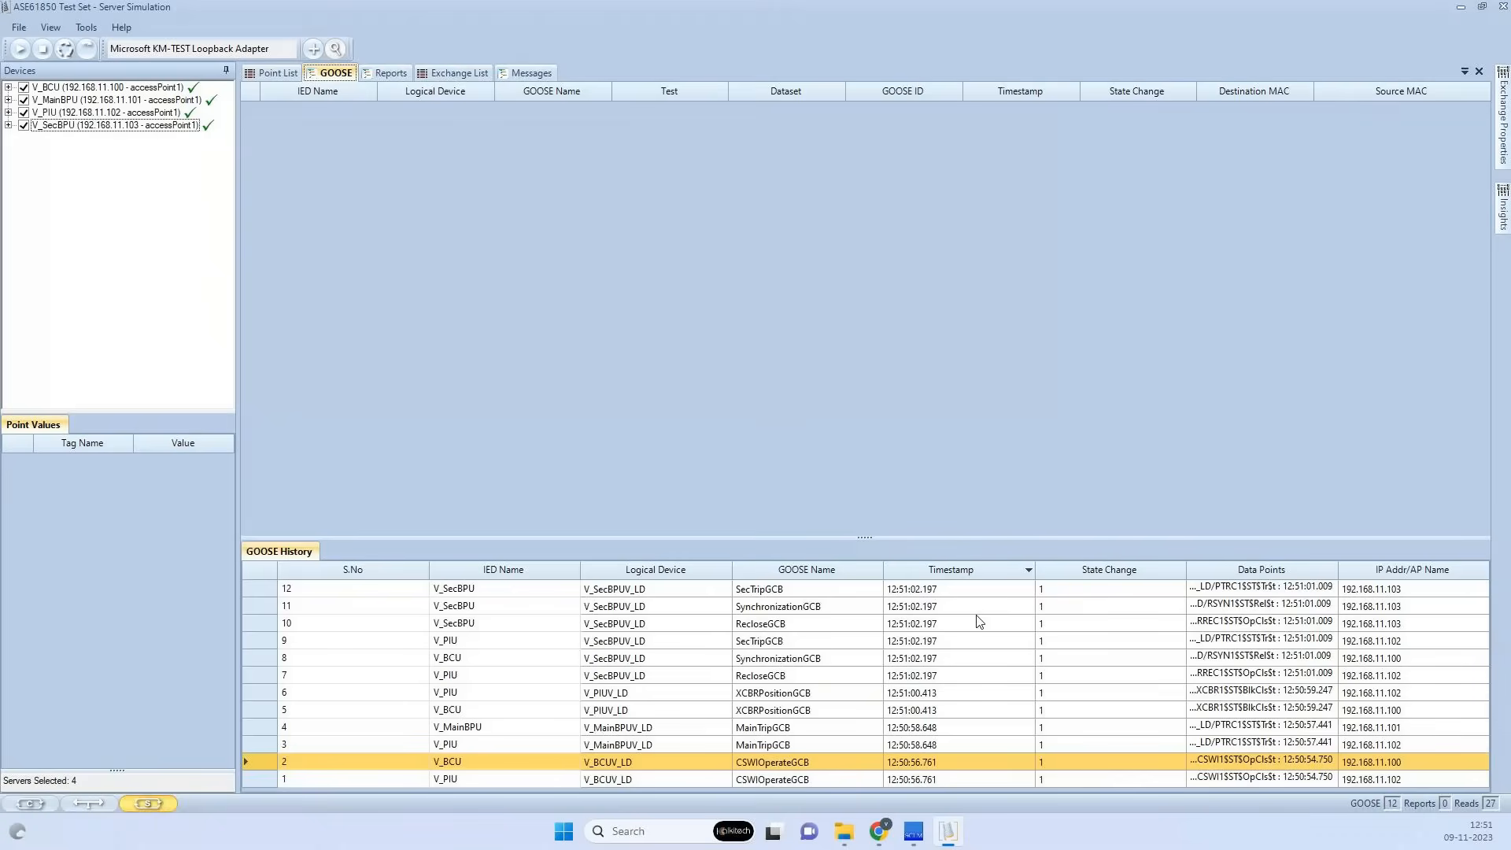
pyautogui.click(386, 73)
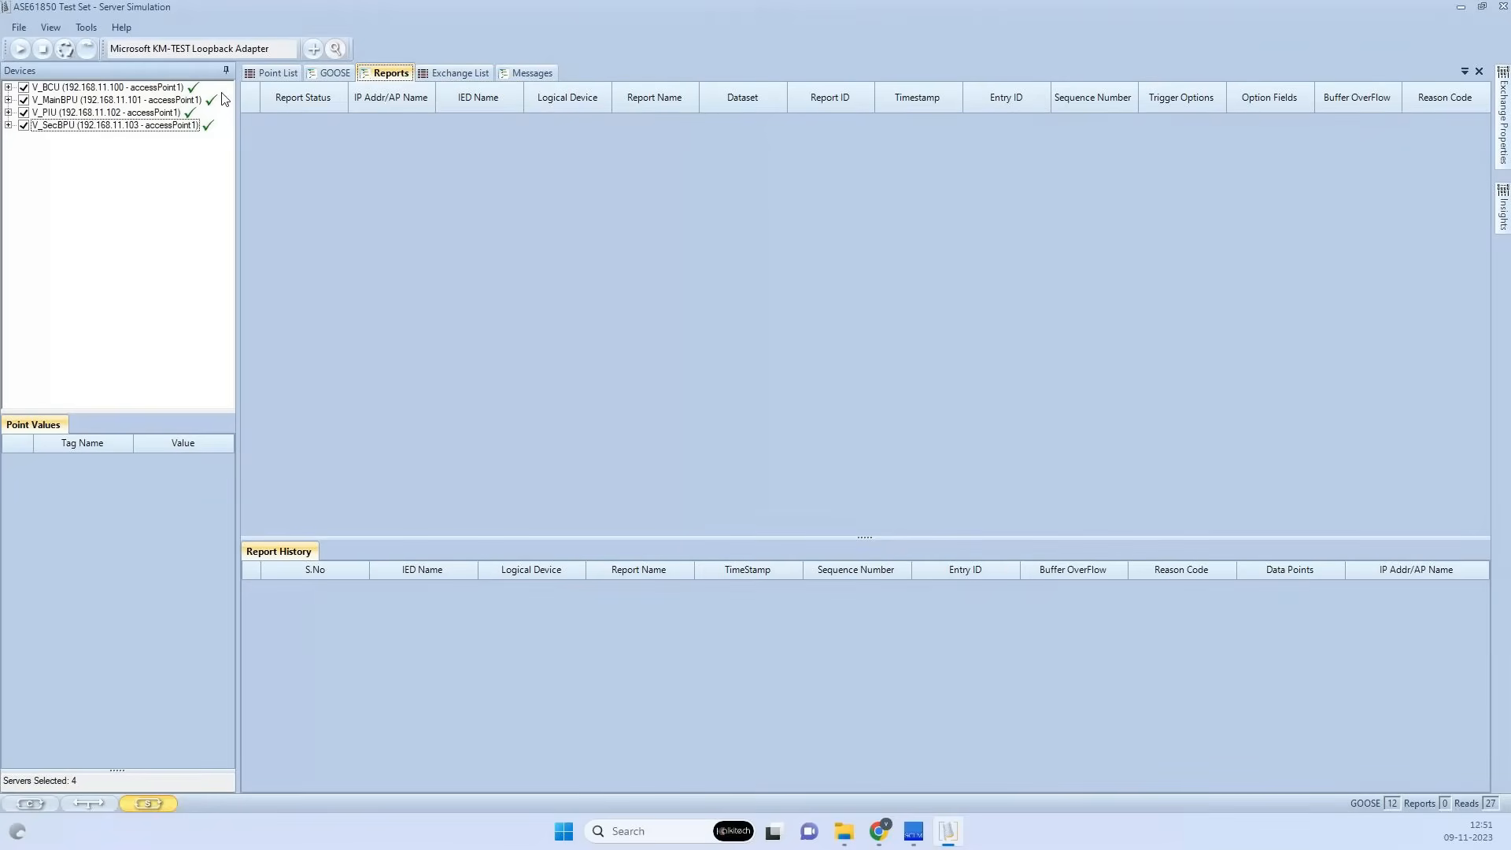
pyautogui.click(335, 72)
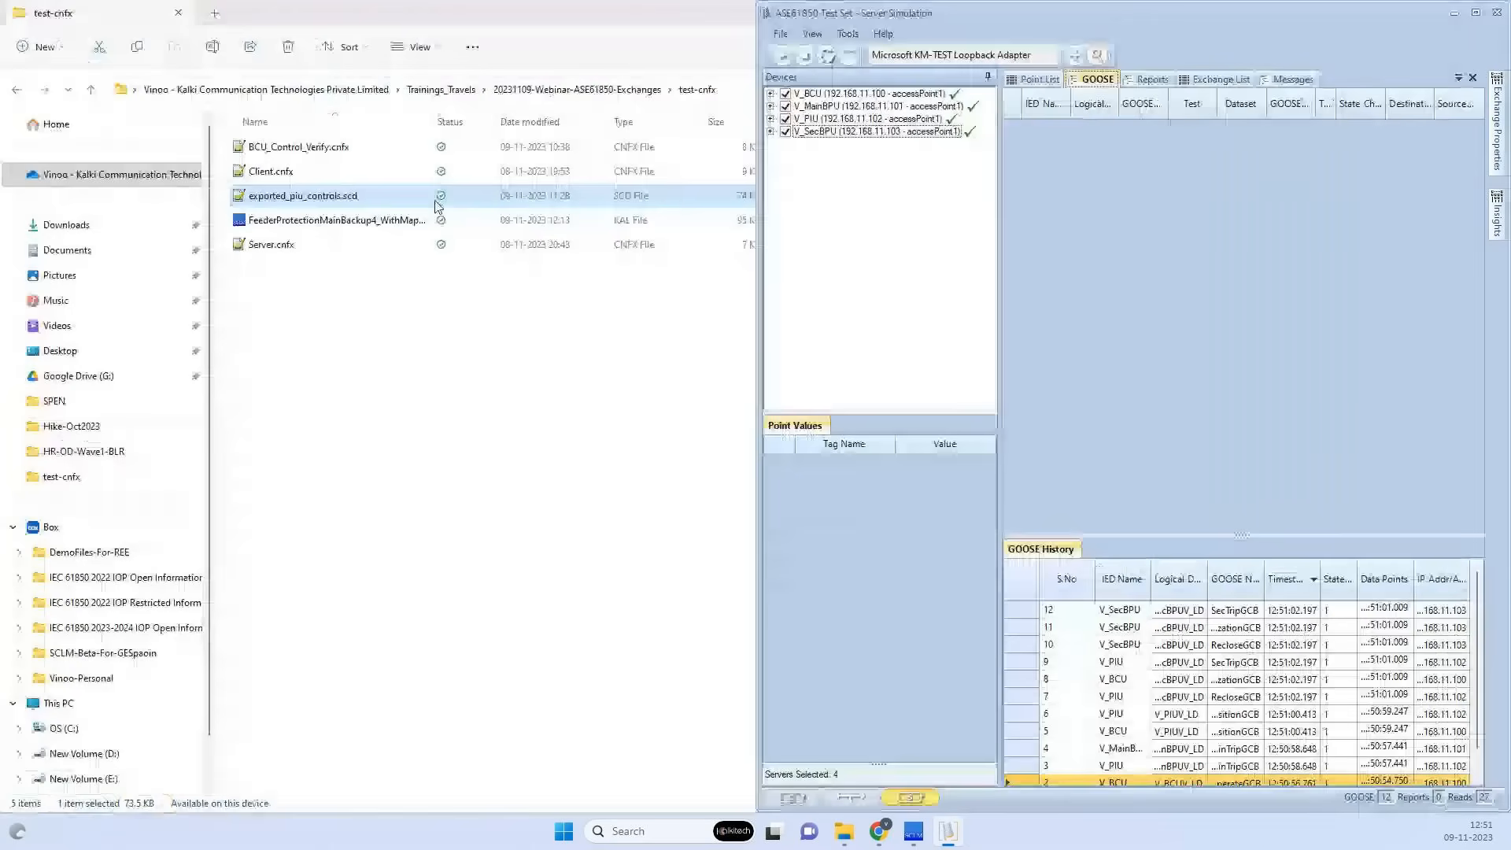
# Find and launch a second instance of ASE61850 Test Set for client simulation
pyautogui.press('super')
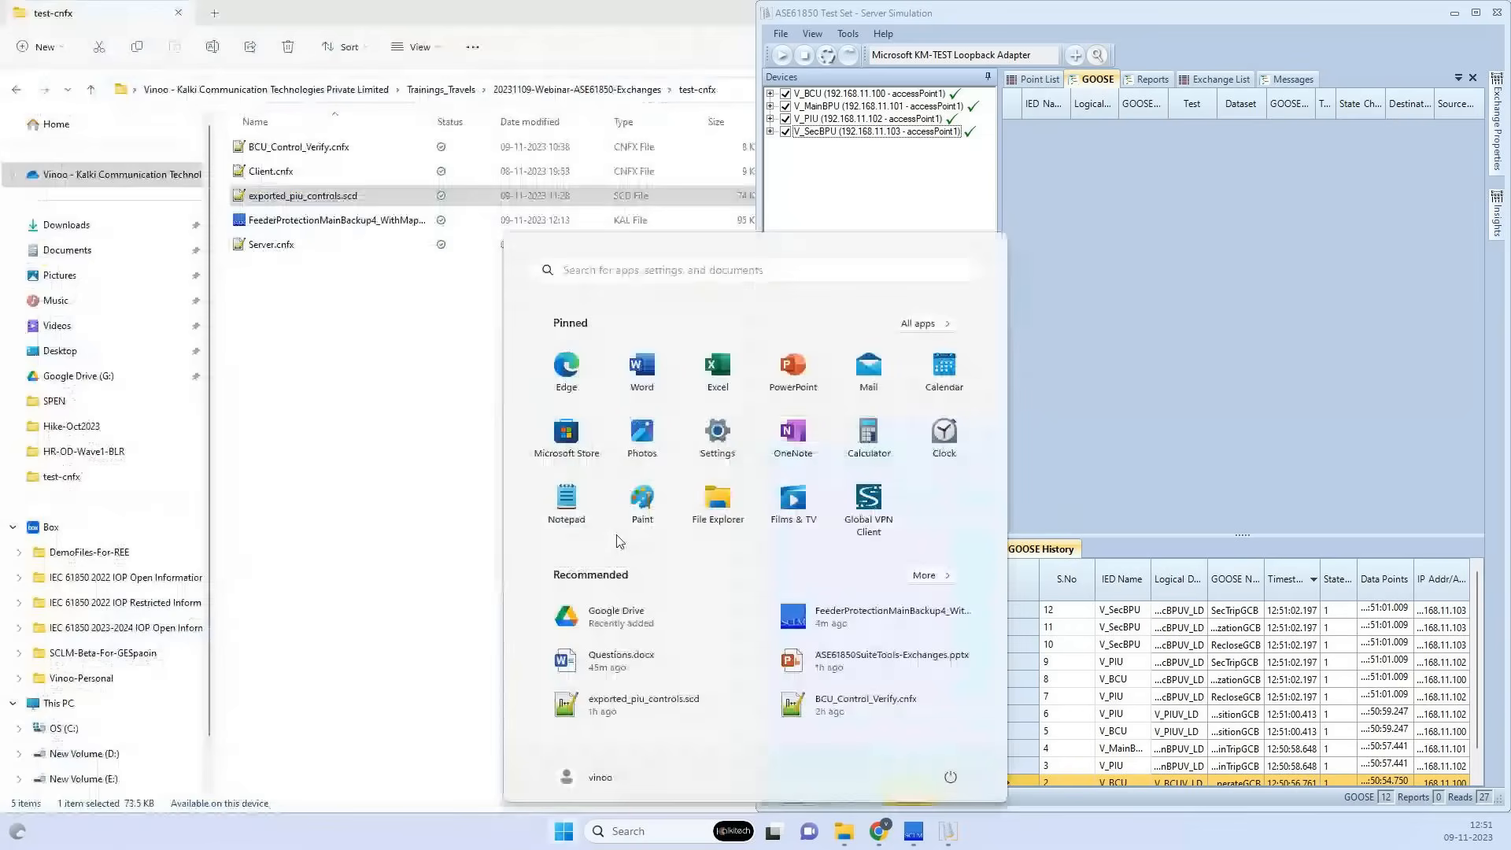
pyautogui.press('super+s')
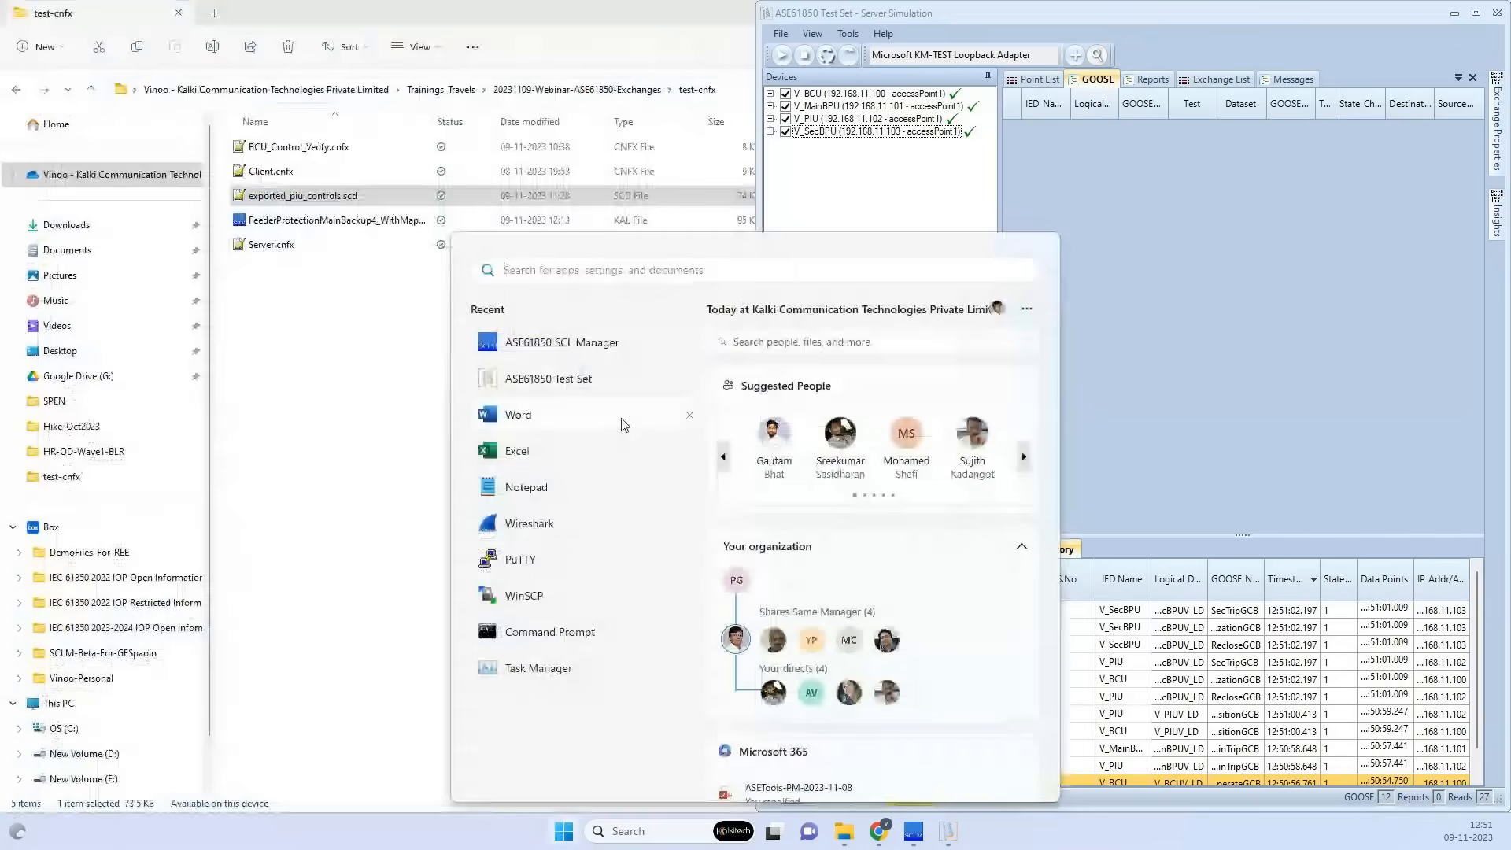
pyautogui.click(503, 374)
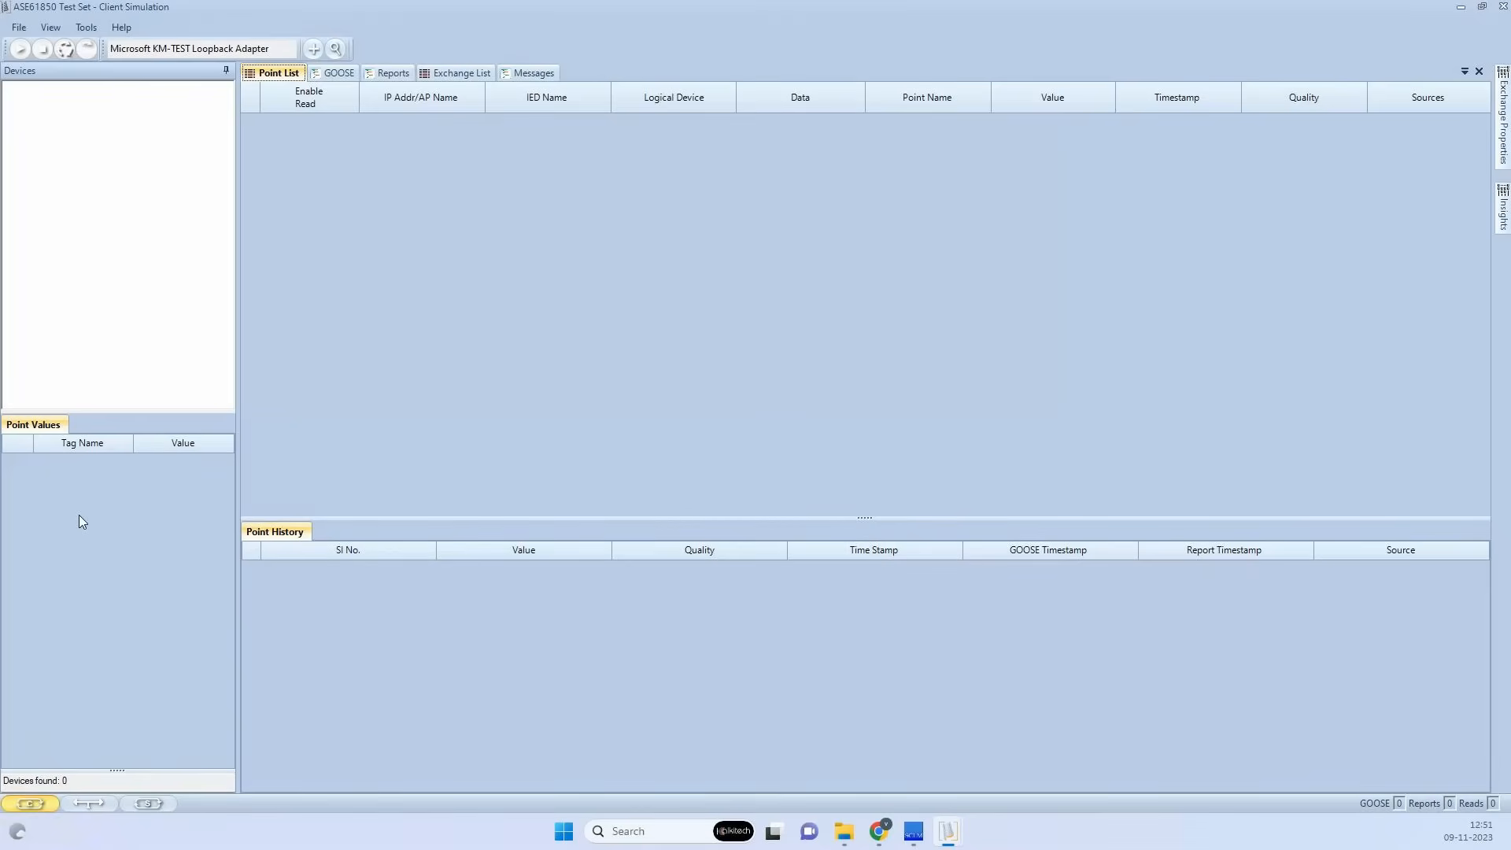
# Start configuring the client's IEDs from SCL and load the exported_piu_controls.scd file
pyautogui.click(313, 49)
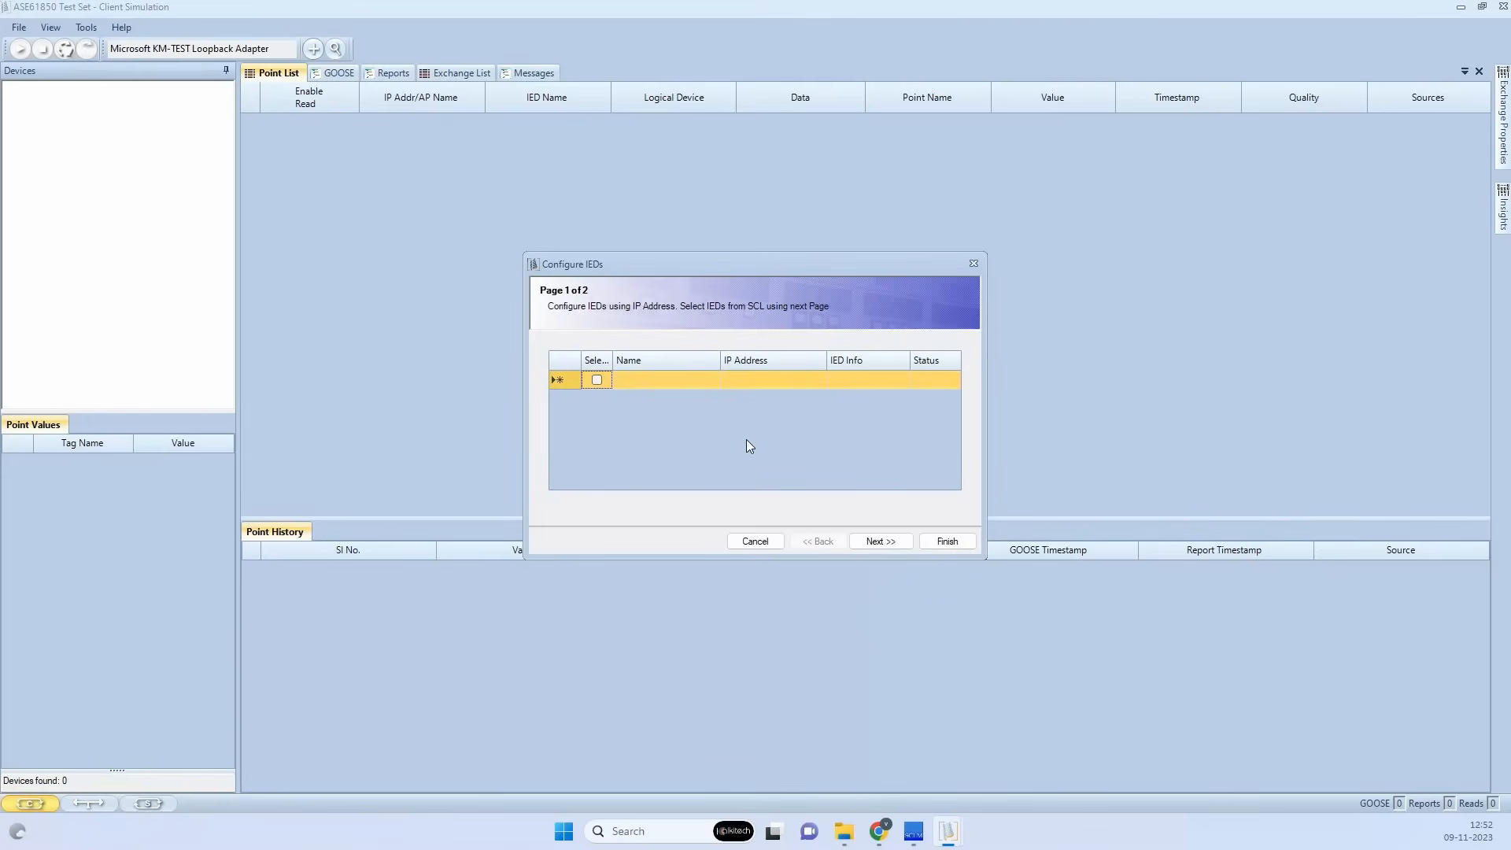
pyautogui.click(880, 542)
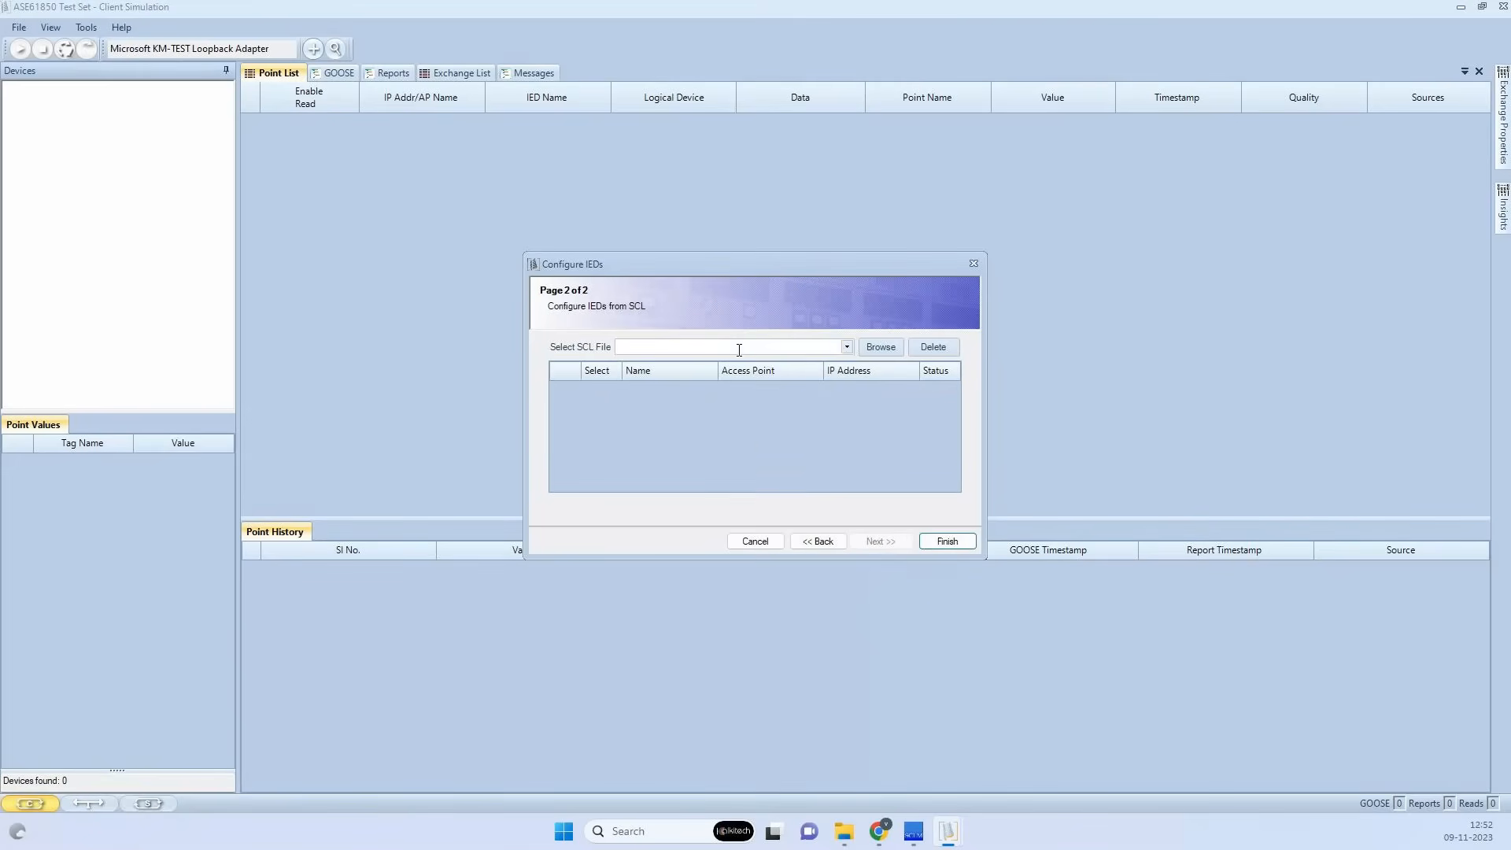
pyautogui.click(847, 347)
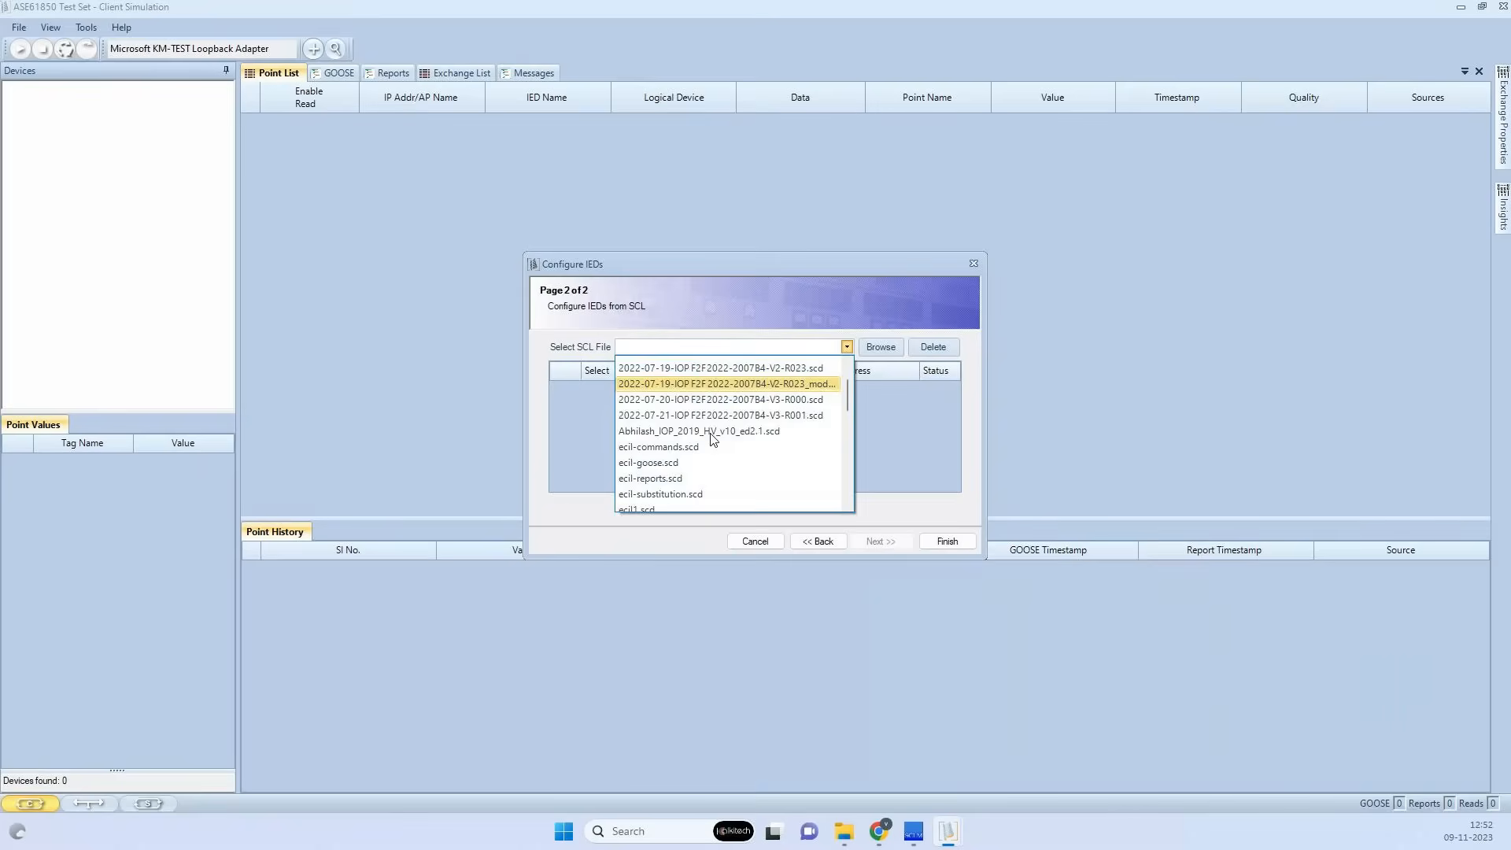
pyautogui.scroll(-1, 713, 439)
pyautogui.scroll(-2, 713, 439)
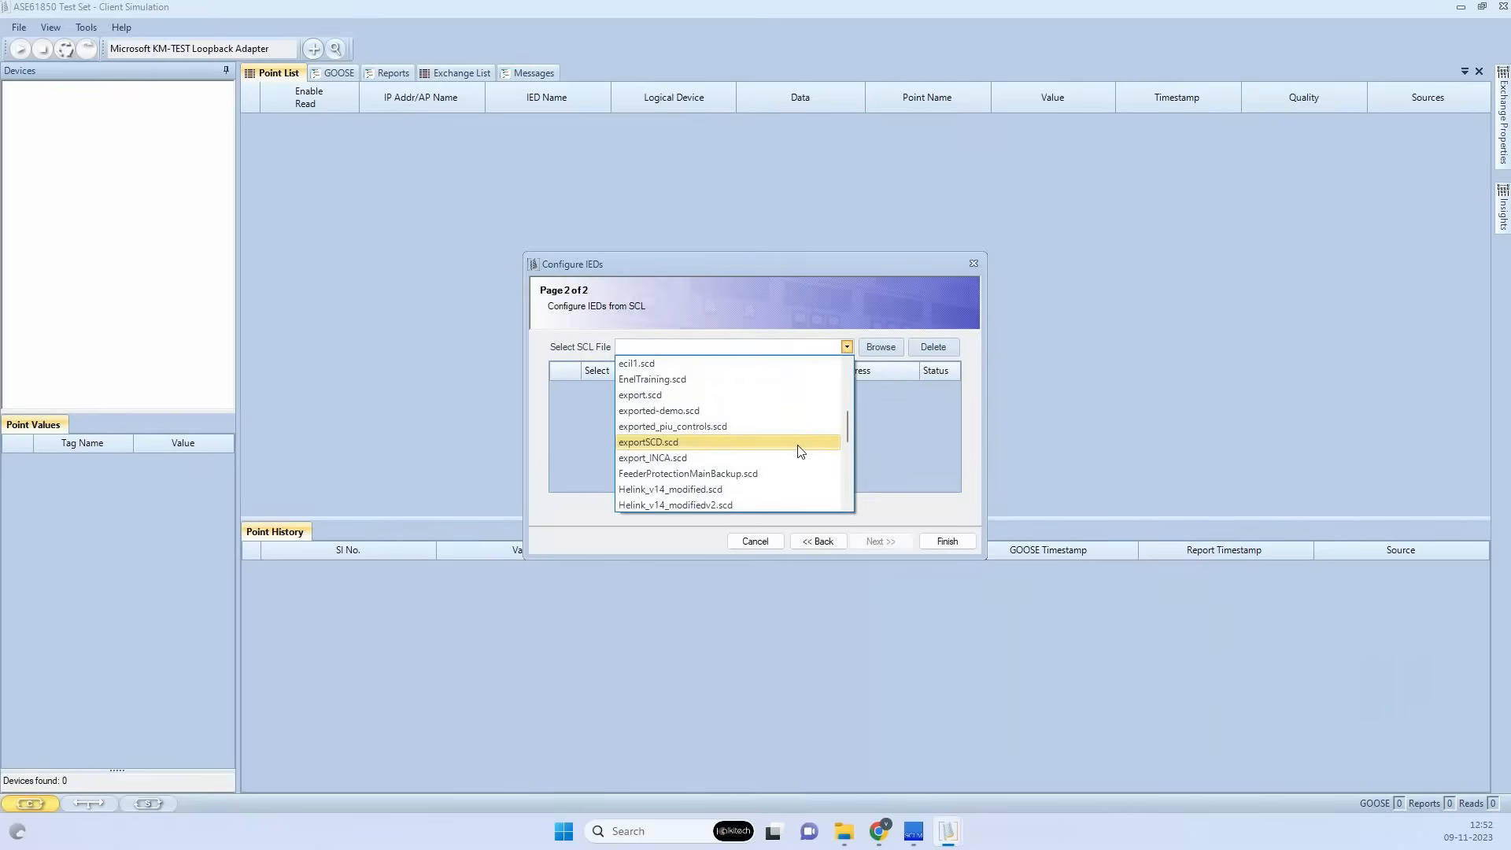
pyautogui.click(693, 427)
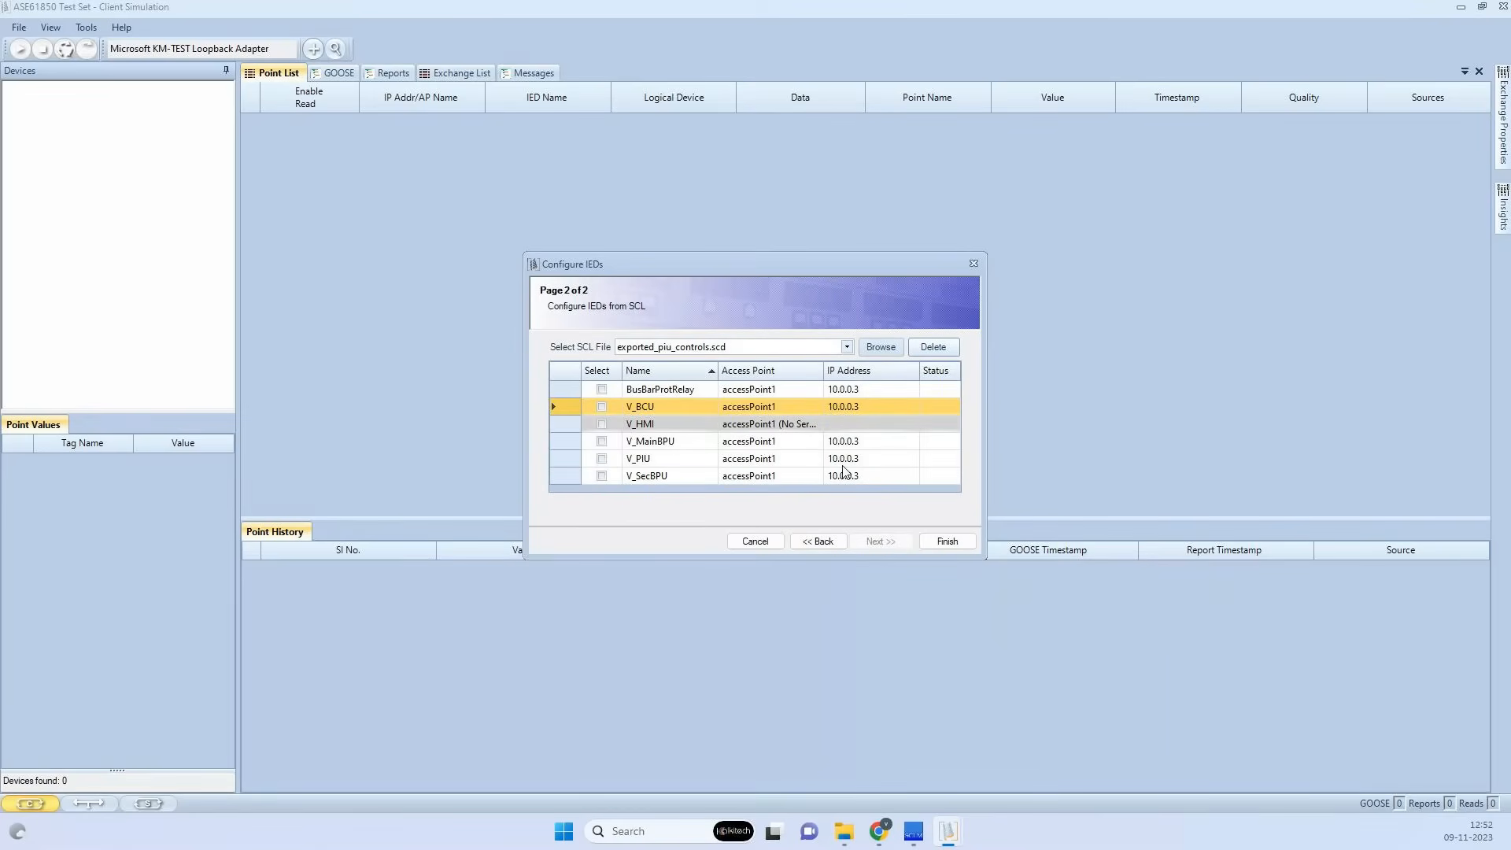
# Set the client's IP address for V_BCU to 192.168.11.100 and for V_MainBPU to 192.168.11.101
pyautogui.click(834, 409)
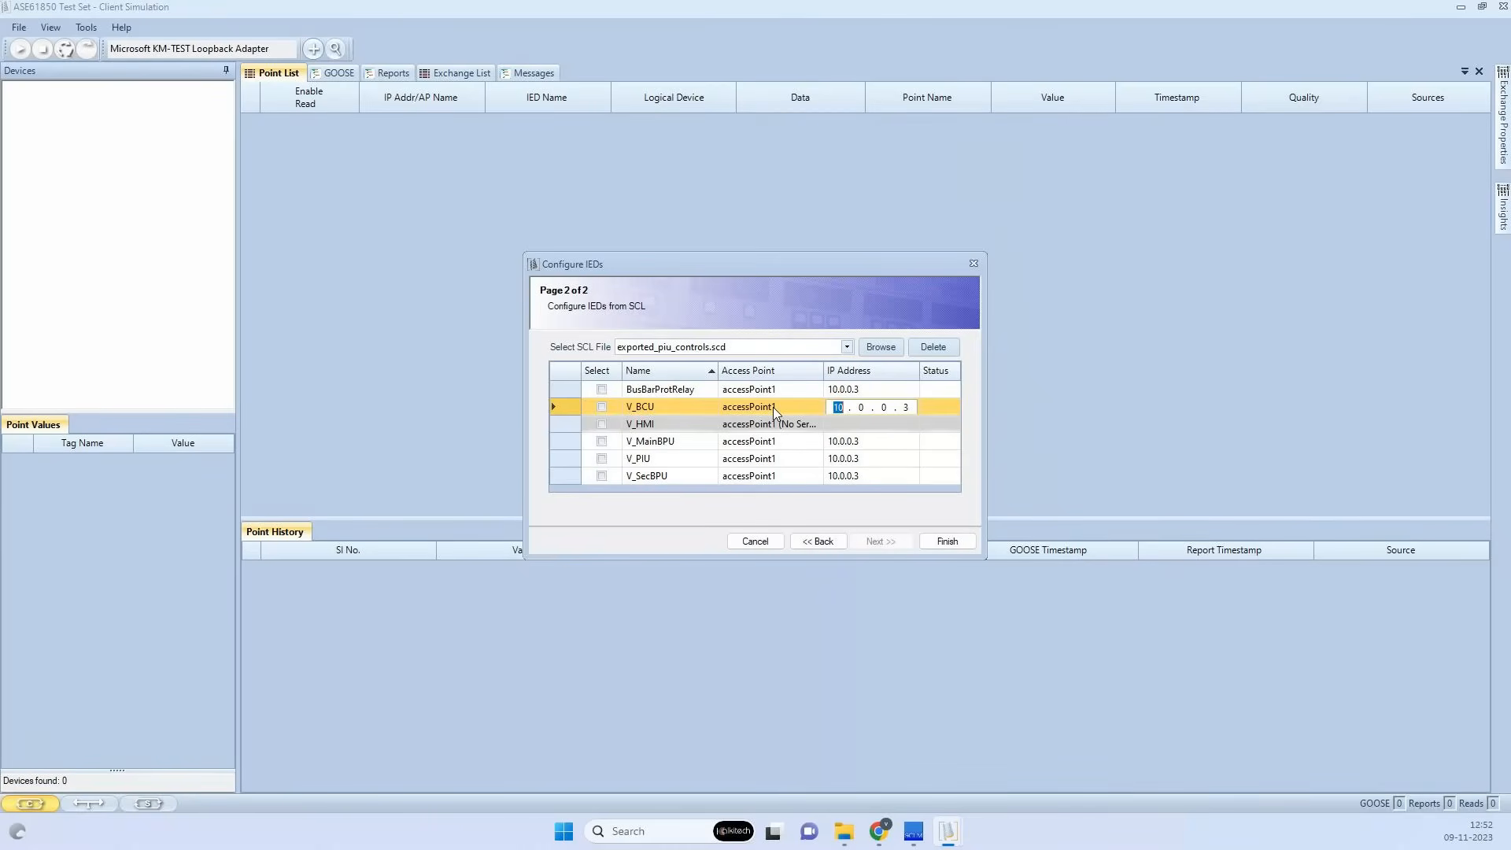
pyautogui.write('192 . 168 . 11 . 100')
pyautogui.click(827, 442)
pyautogui.write('192 . 168 . 11 . ')
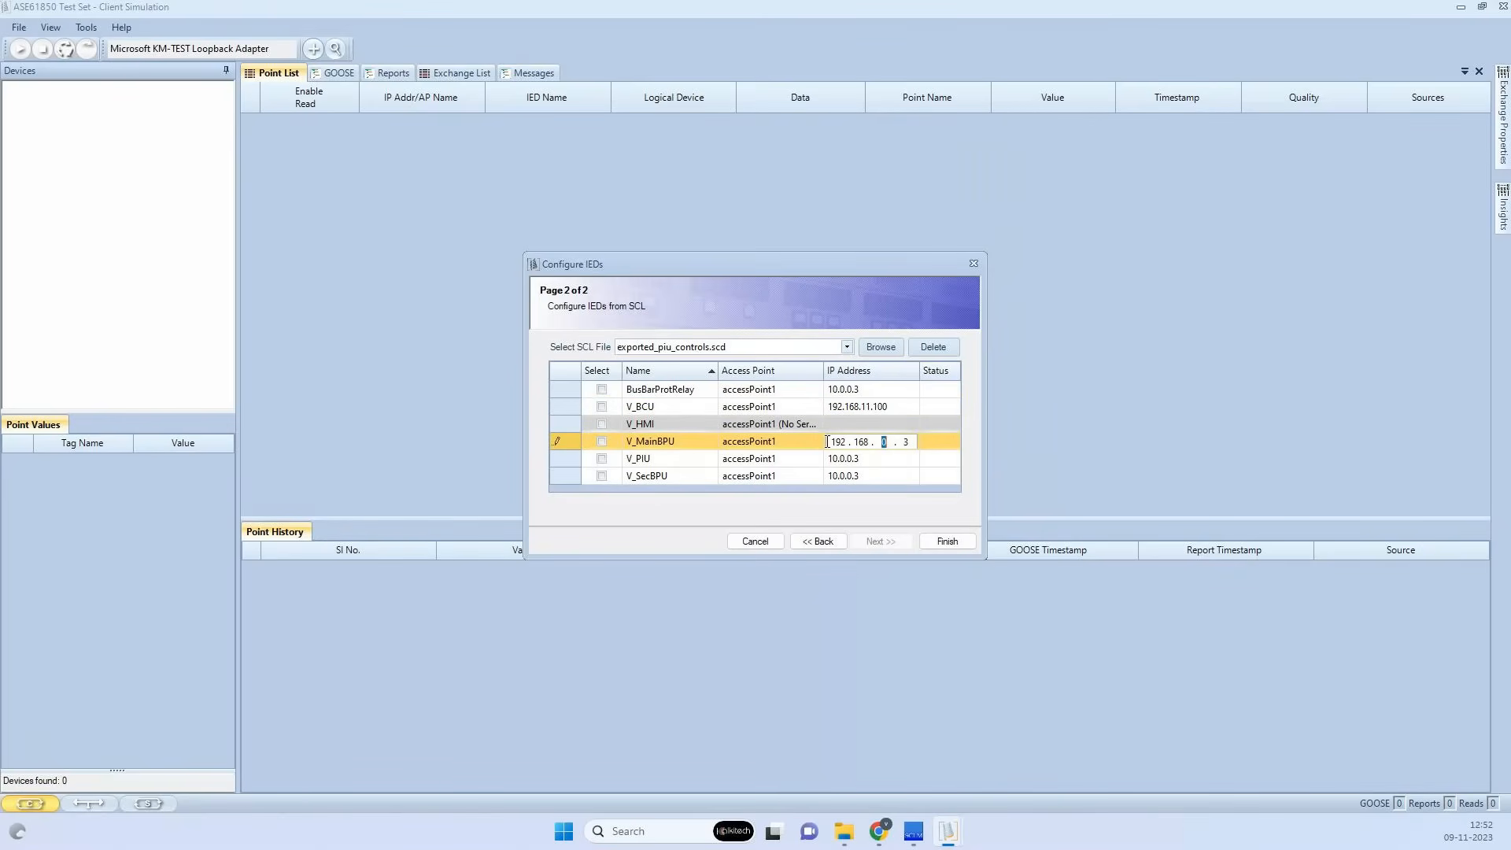
pyautogui.write('101')
# Set the client's IP address for V_PIU to 192.168.11.102 and for V_SecBPU to 192.168.11.103
pyautogui.click(832, 456)
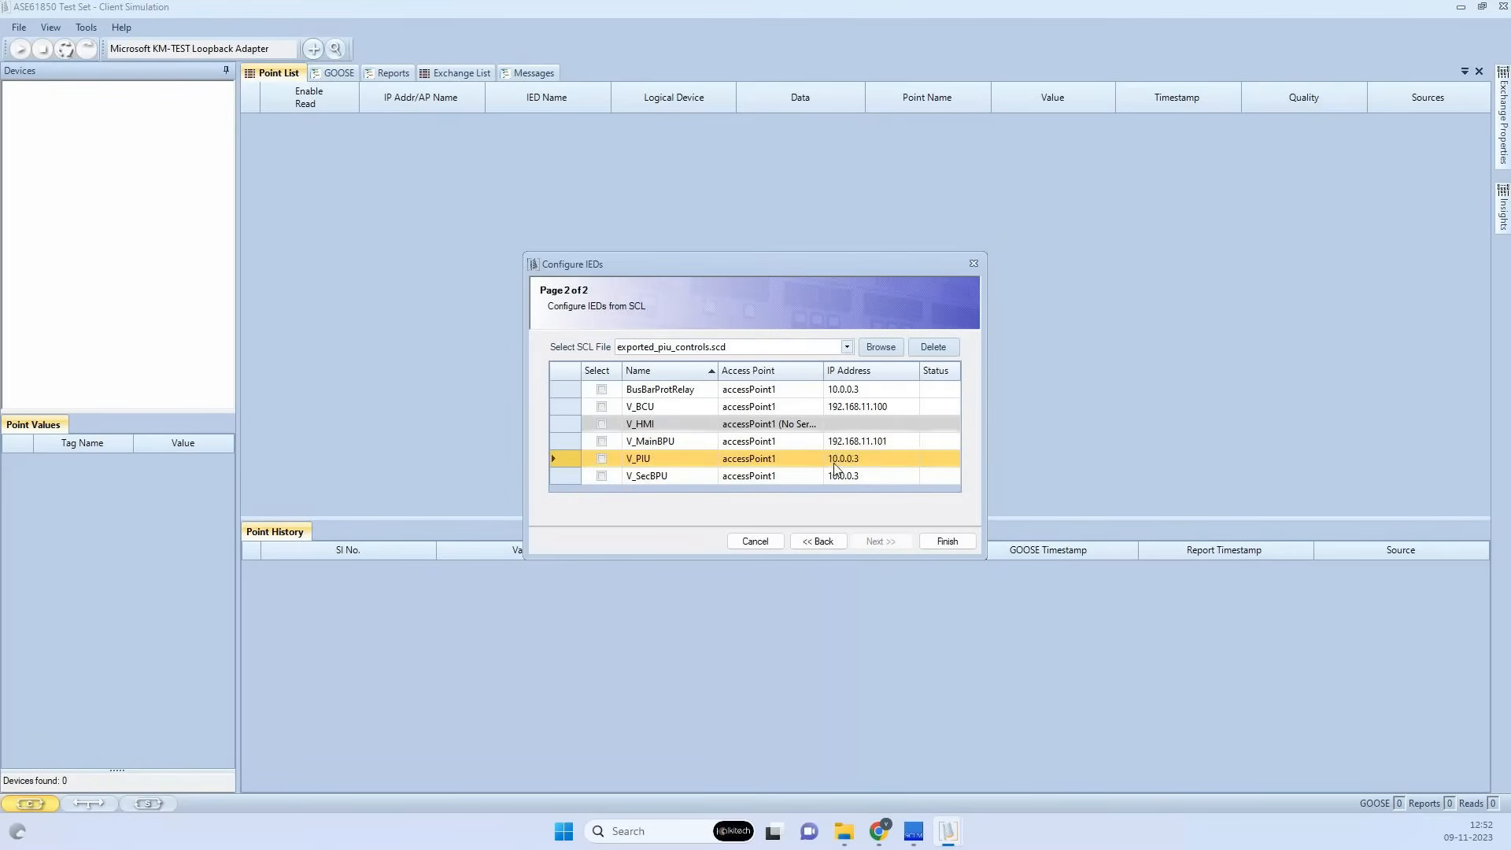
pyautogui.write('192 . 168 . 11 . 102')
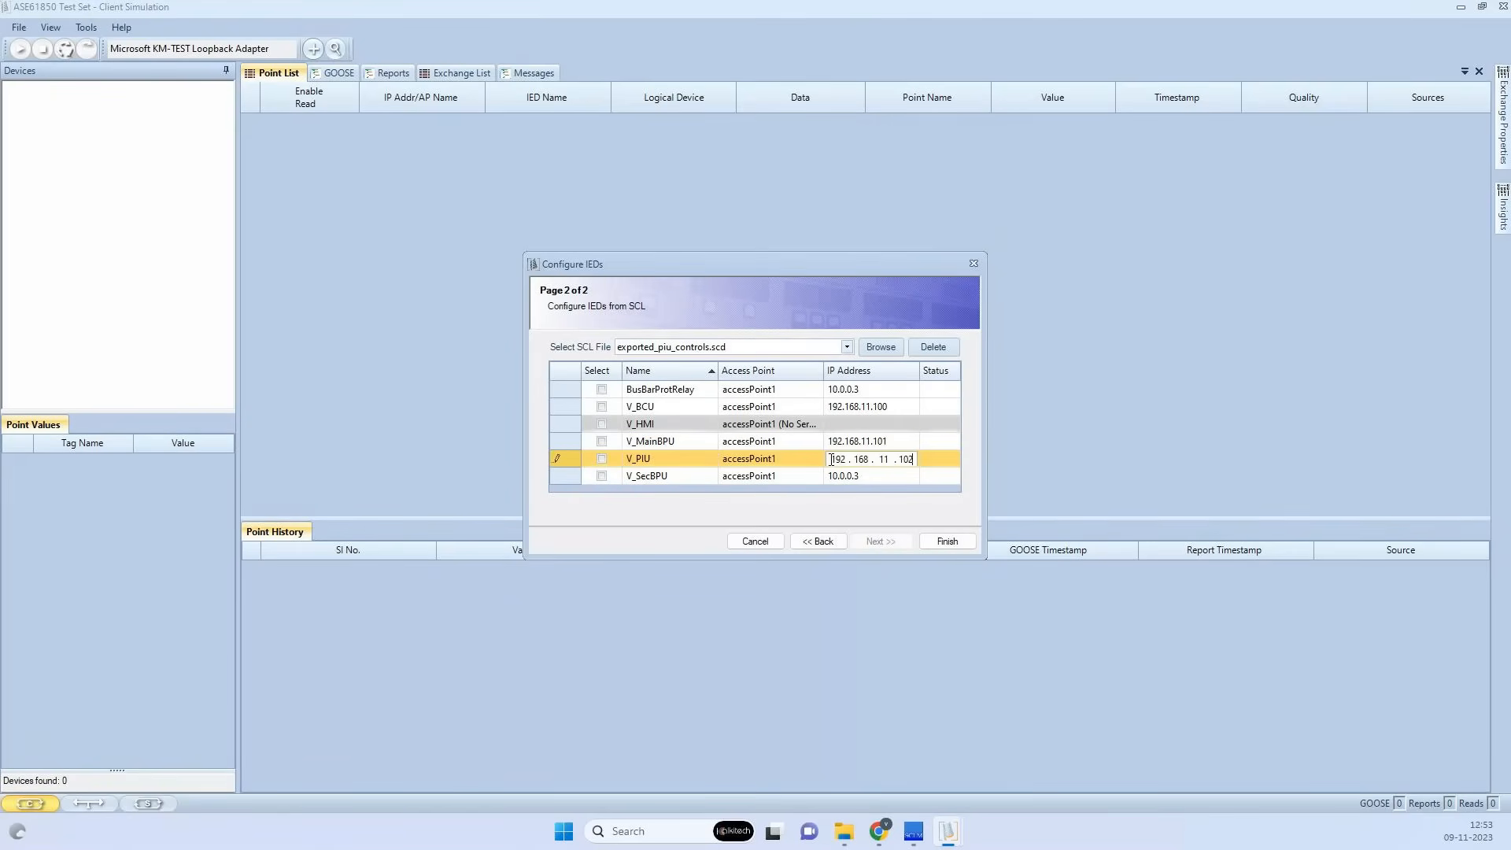
pyautogui.click(836, 477)
pyautogui.click(836, 477)
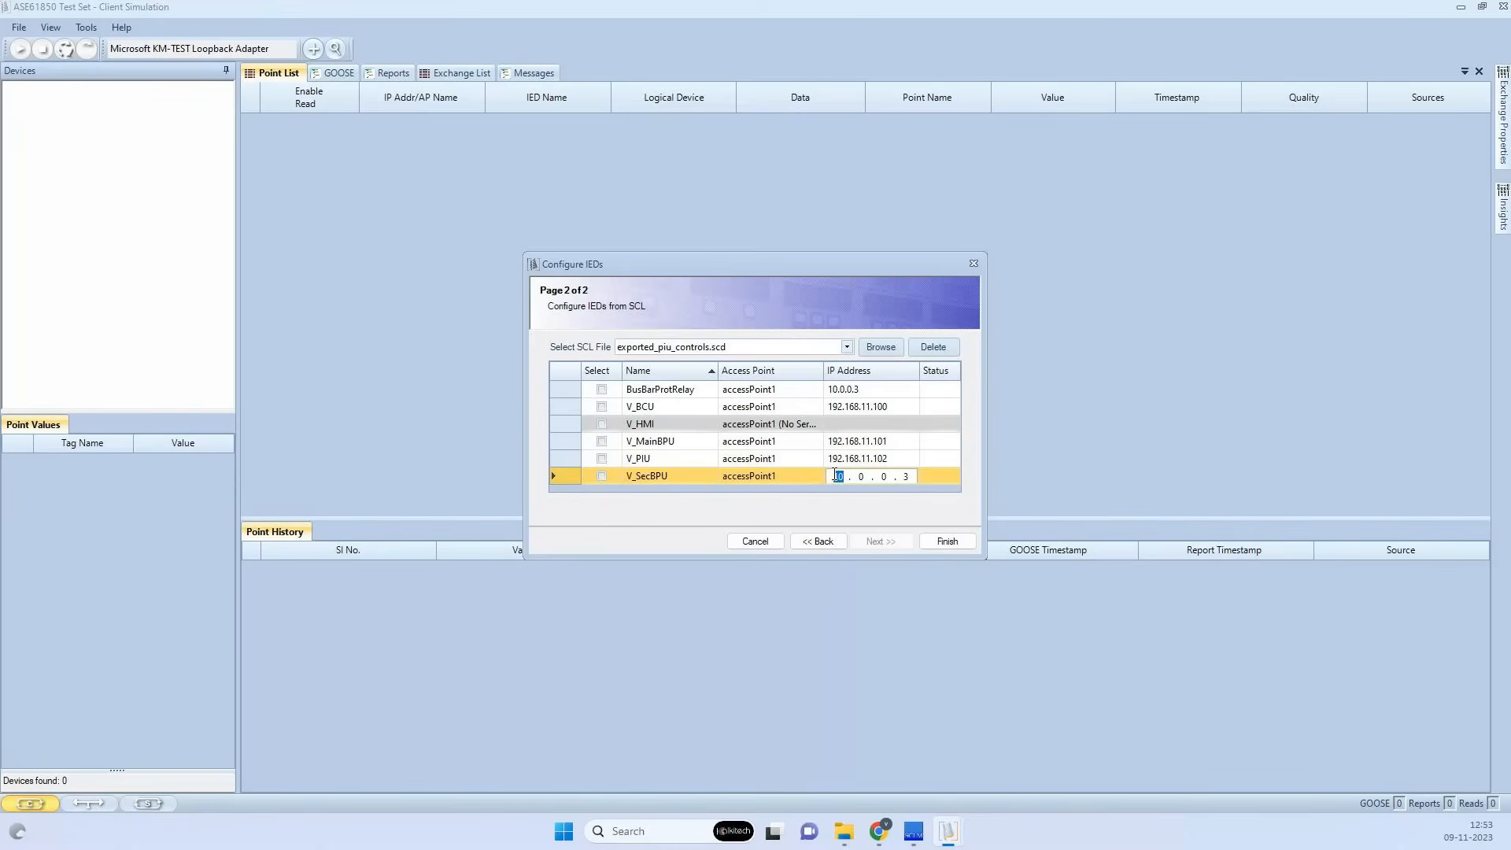
pyautogui.write('192 . 168 . 11 . 103')
# Connect the client to V_BCU, V_MainBPU, V_PIU and V_SecBPU and finish the IED configuration
pyautogui.click(602, 407)
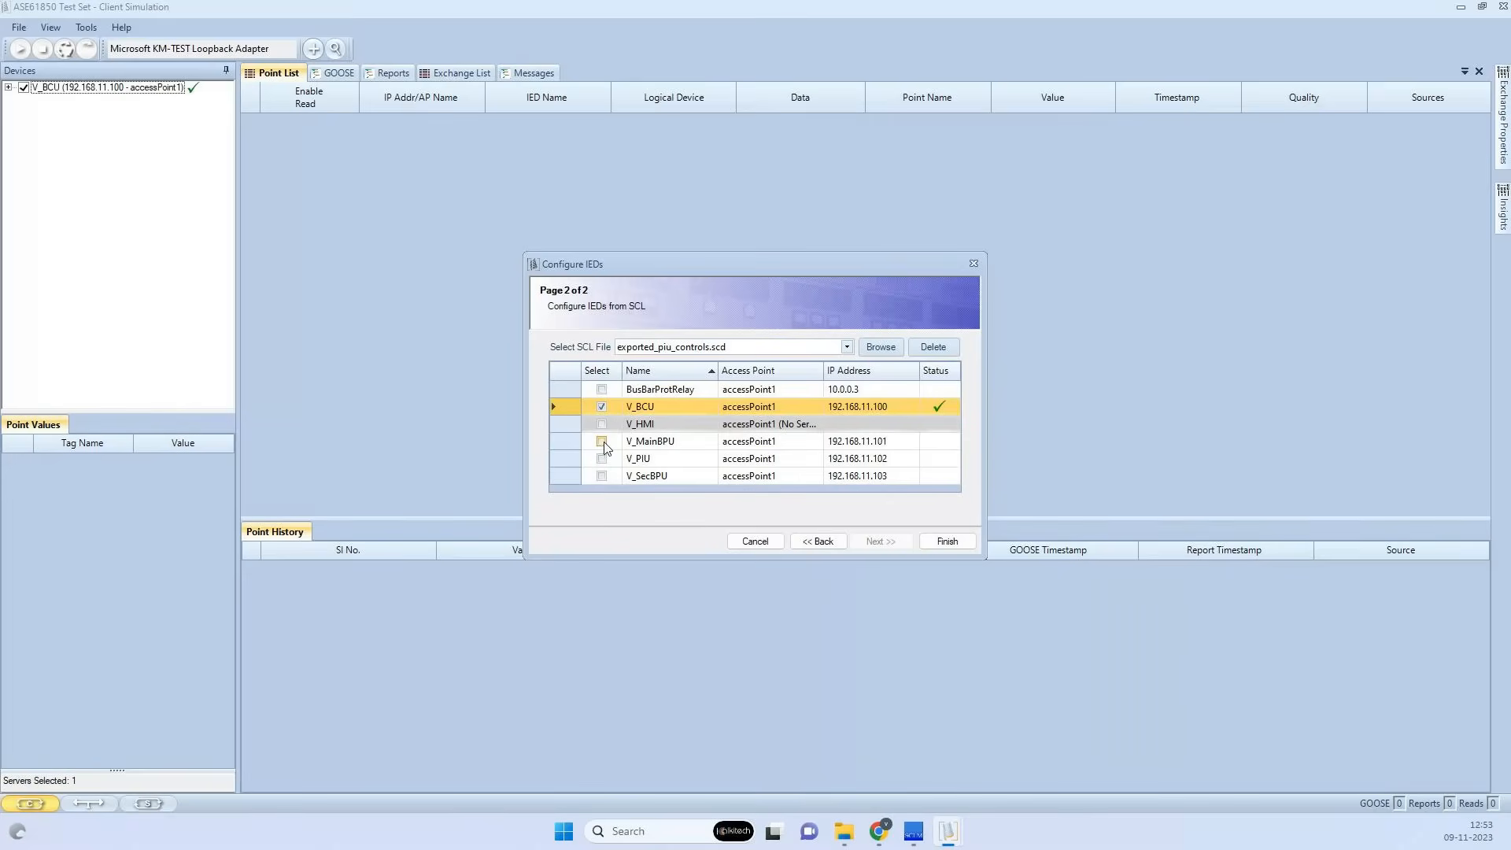
pyautogui.click(602, 443)
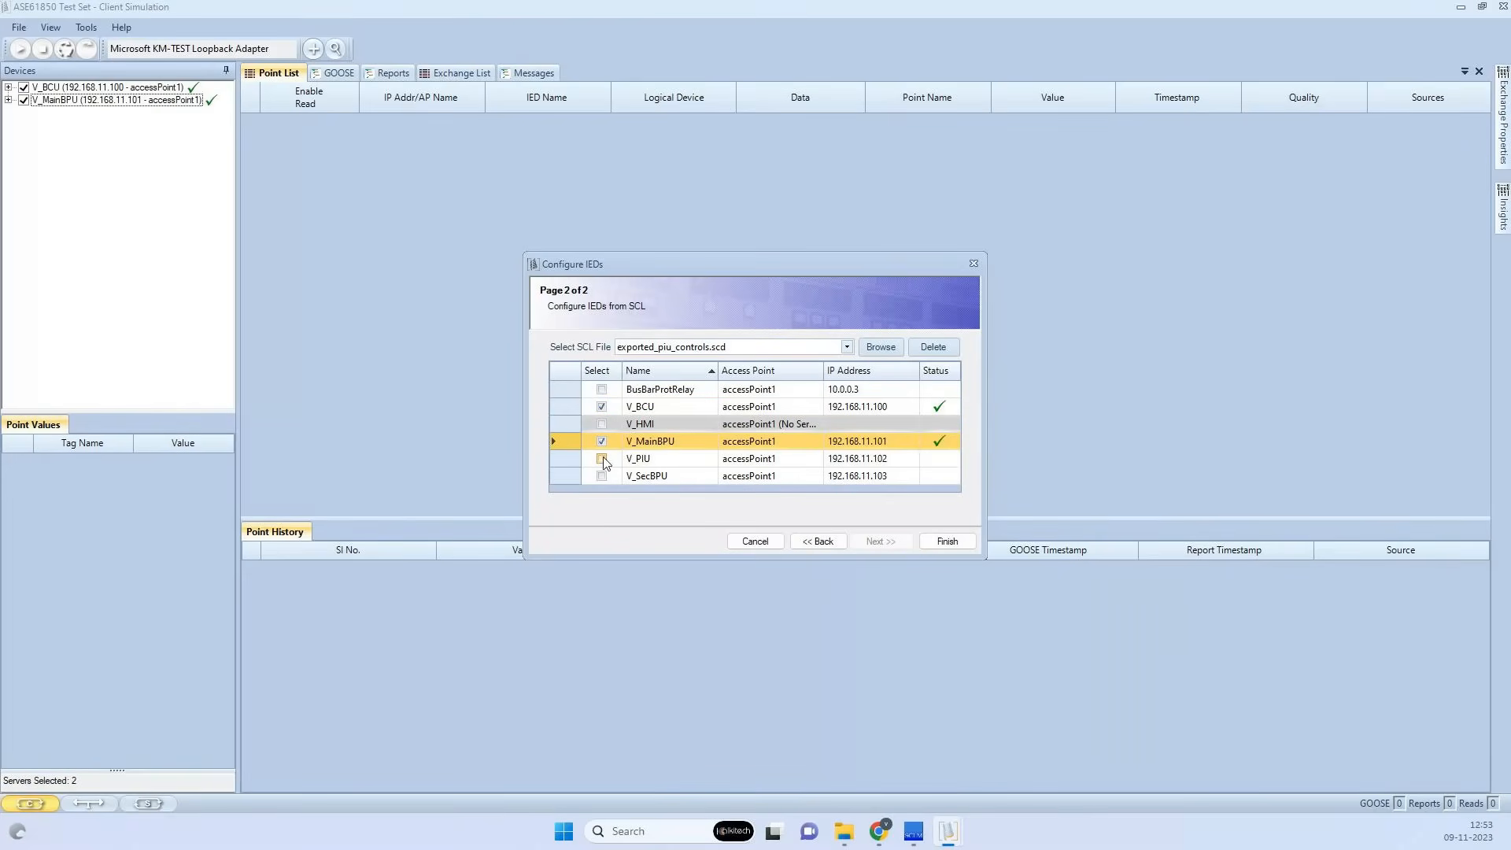
pyautogui.click(602, 459)
pyautogui.click(600, 476)
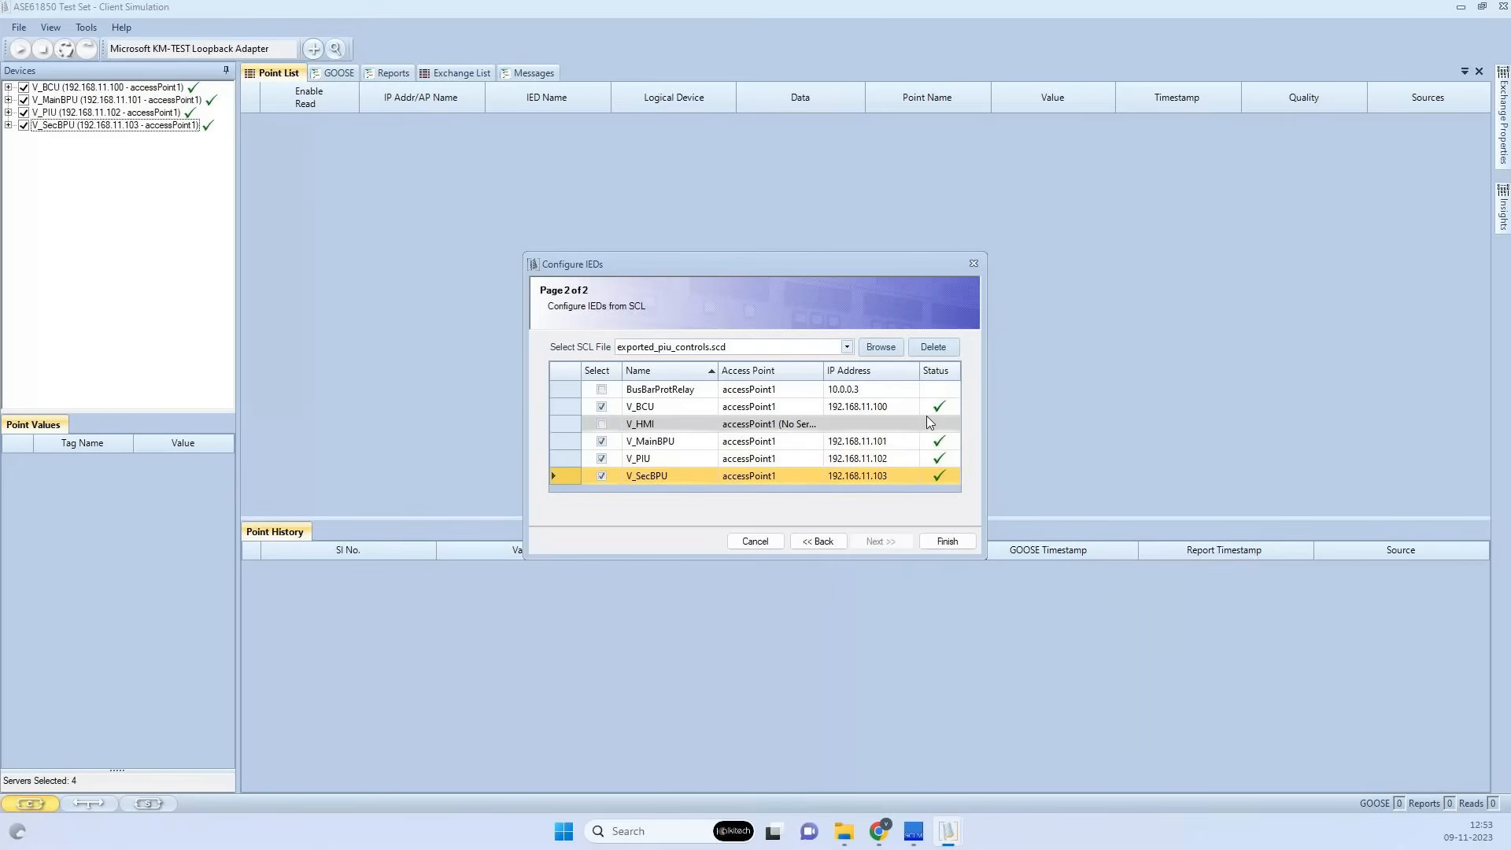
pyautogui.click(948, 542)
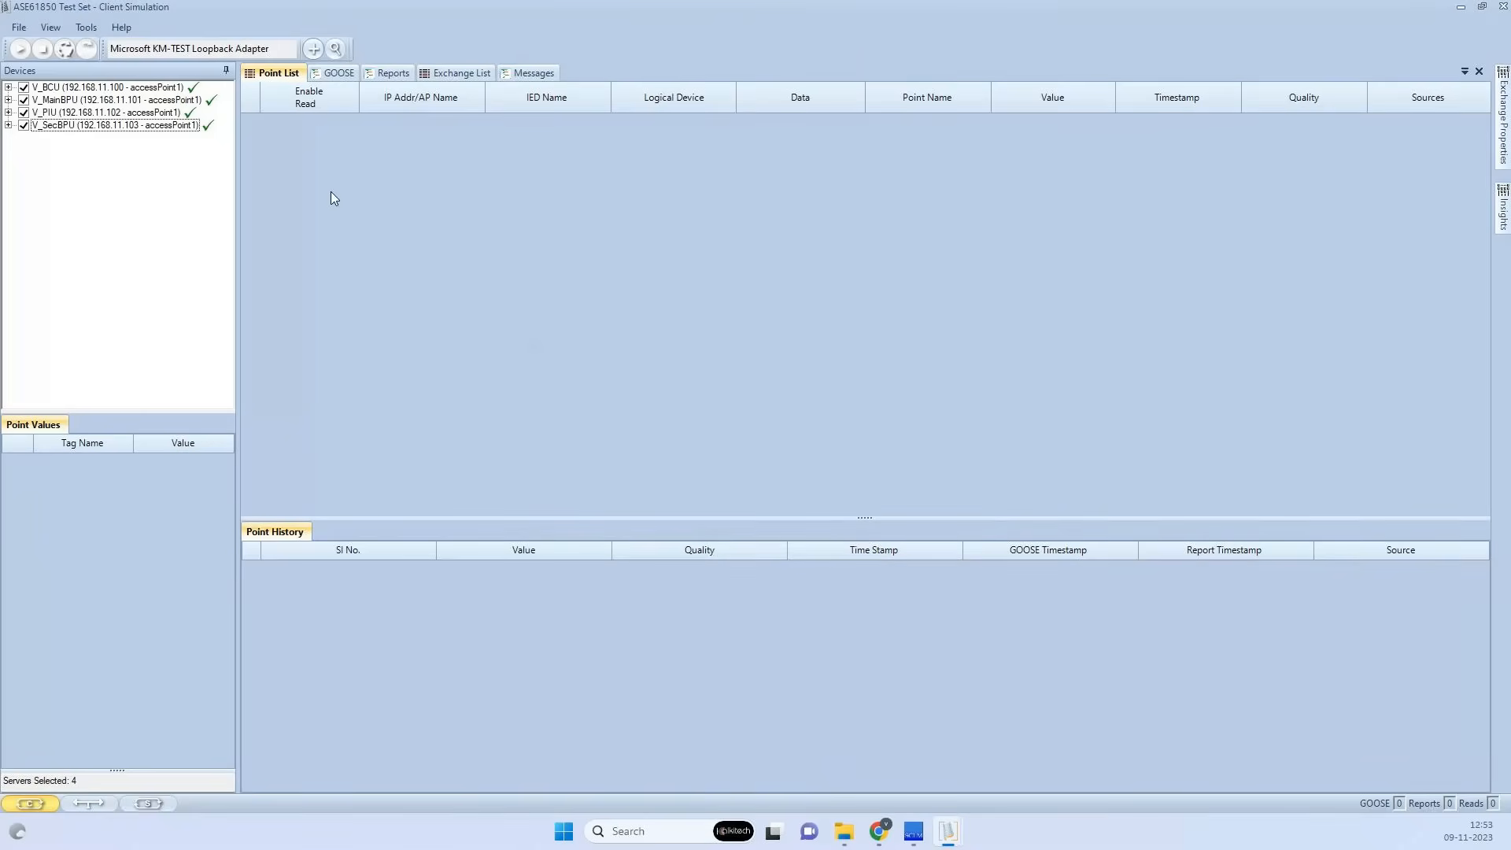
# Show the client's GOOSE view and bring the Server Simulation window up alongside it
pyautogui.click(336, 72)
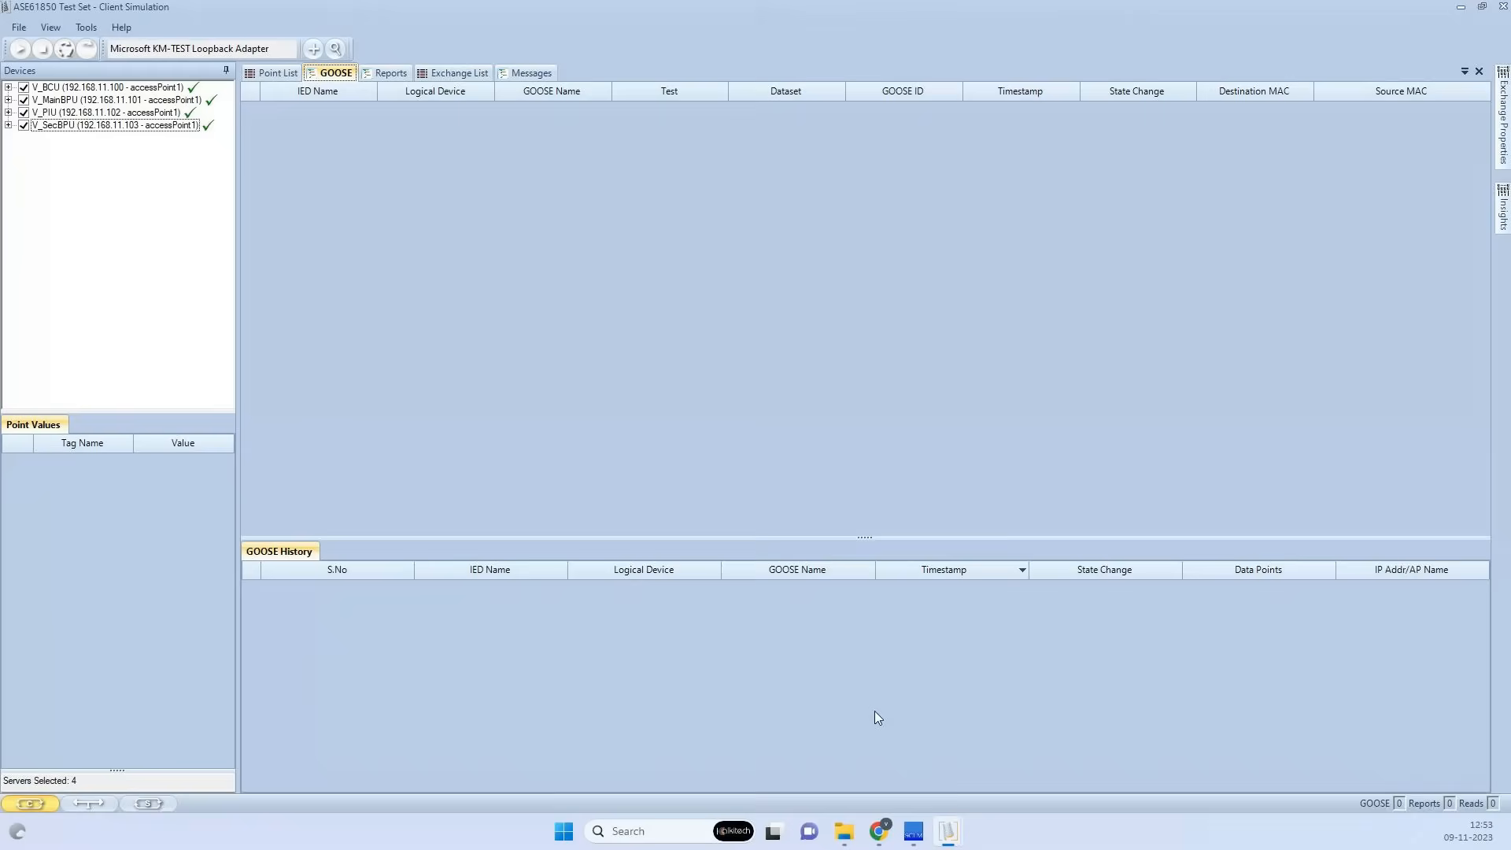
pyautogui.moveTo(950, 842)
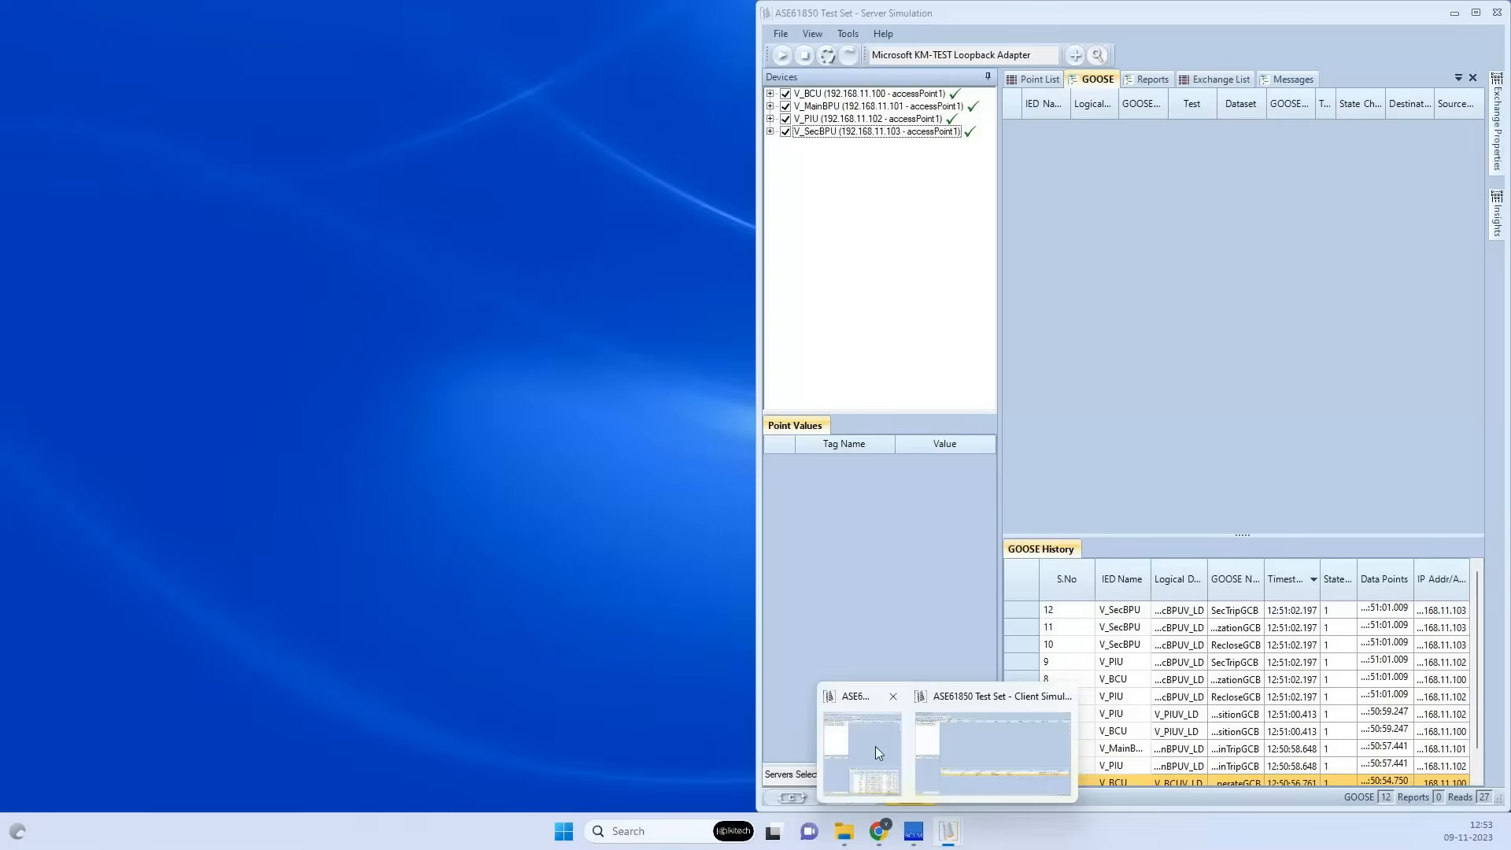
pyautogui.click(875, 748)
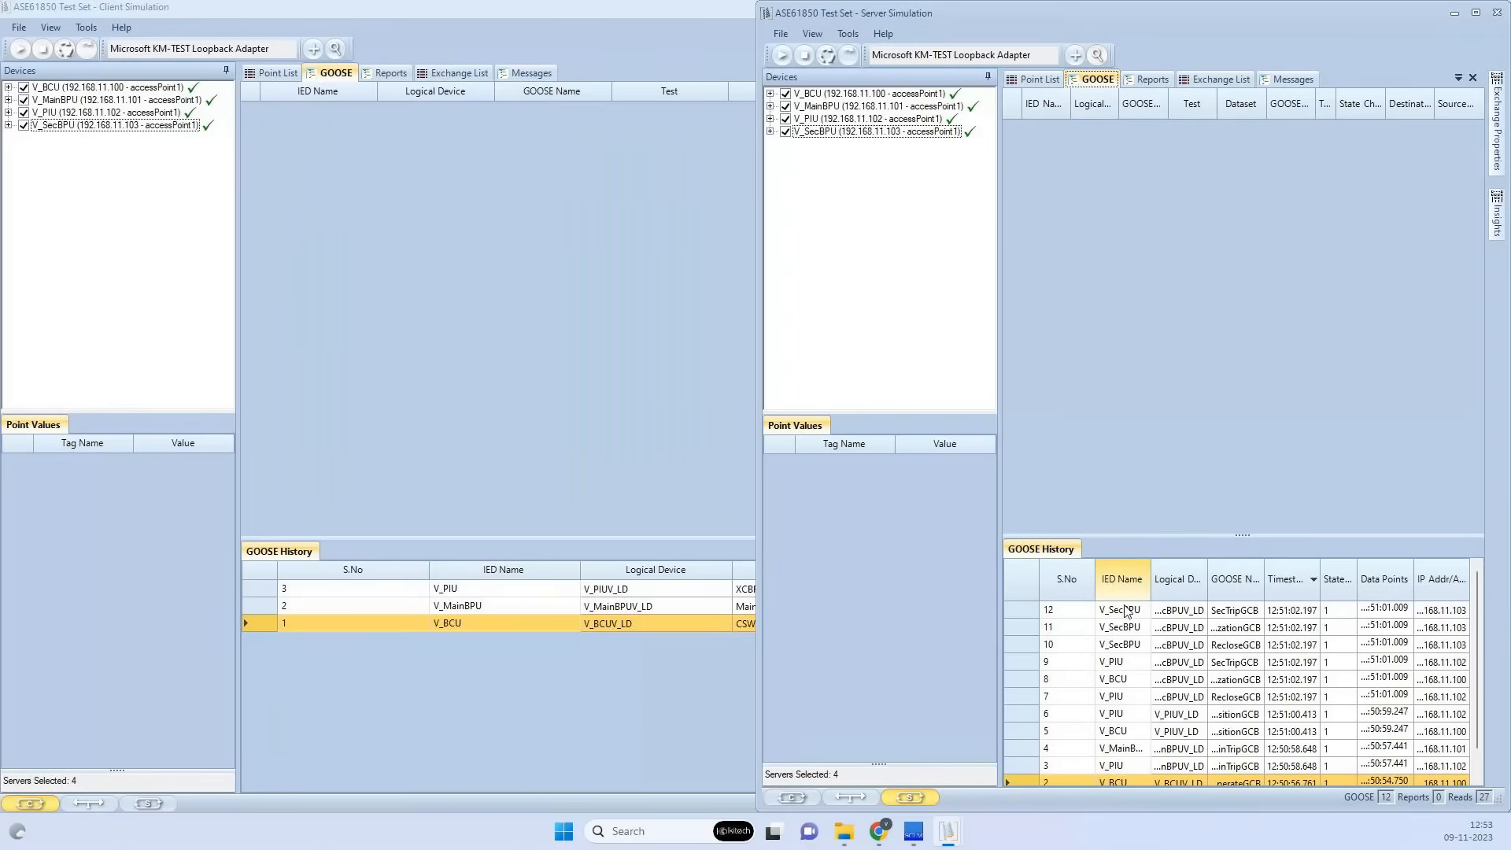
# In the Server Simulation, open the dataset behind V_BCU's CSWIOperateGCB GOOSE and set OpCls$general to True
pyautogui.click(770, 94)
pyautogui.click(784, 144)
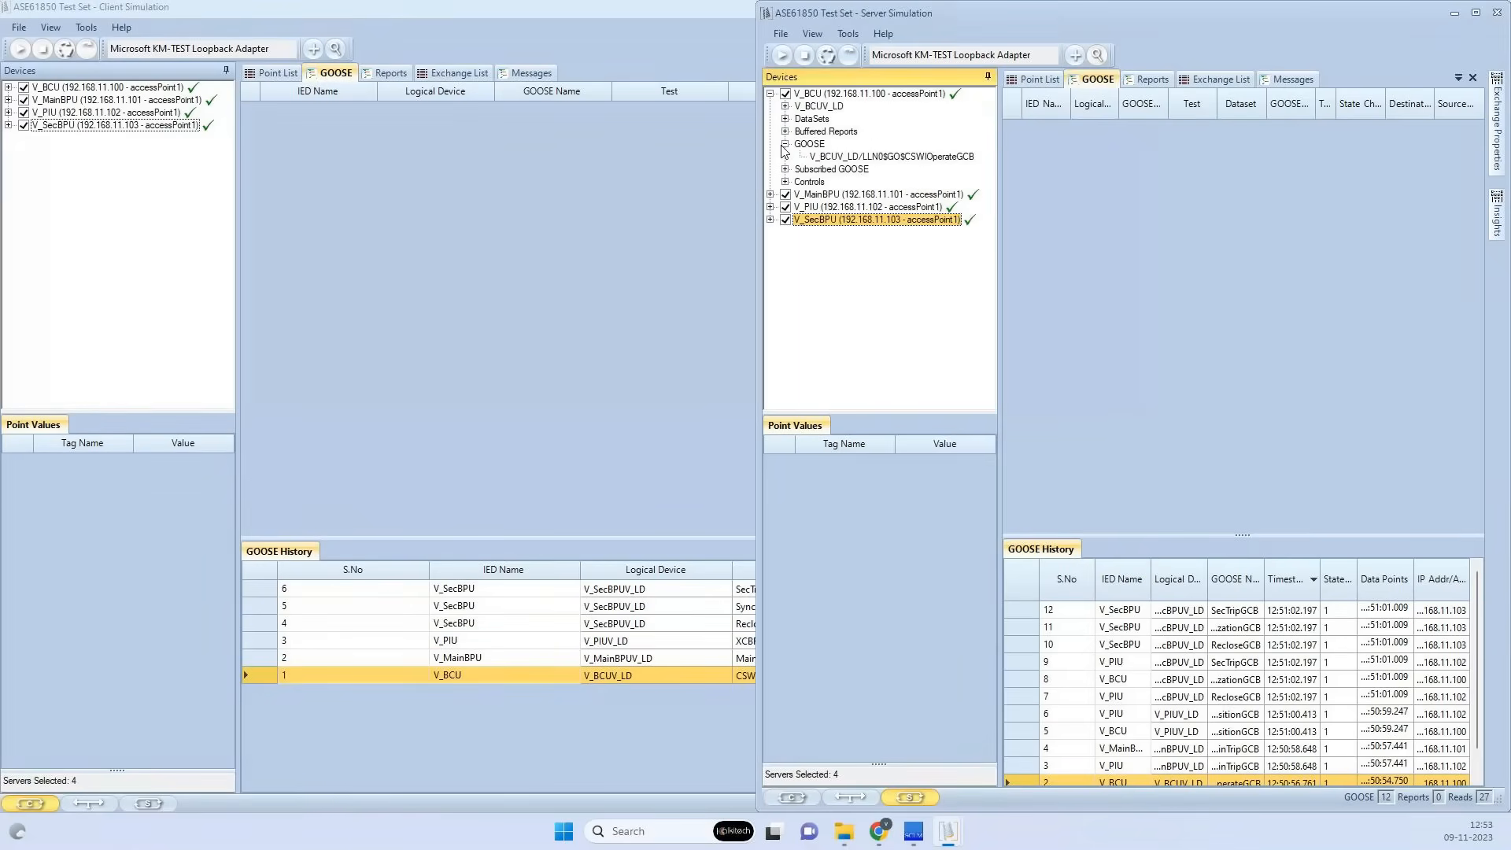
pyautogui.click(892, 157)
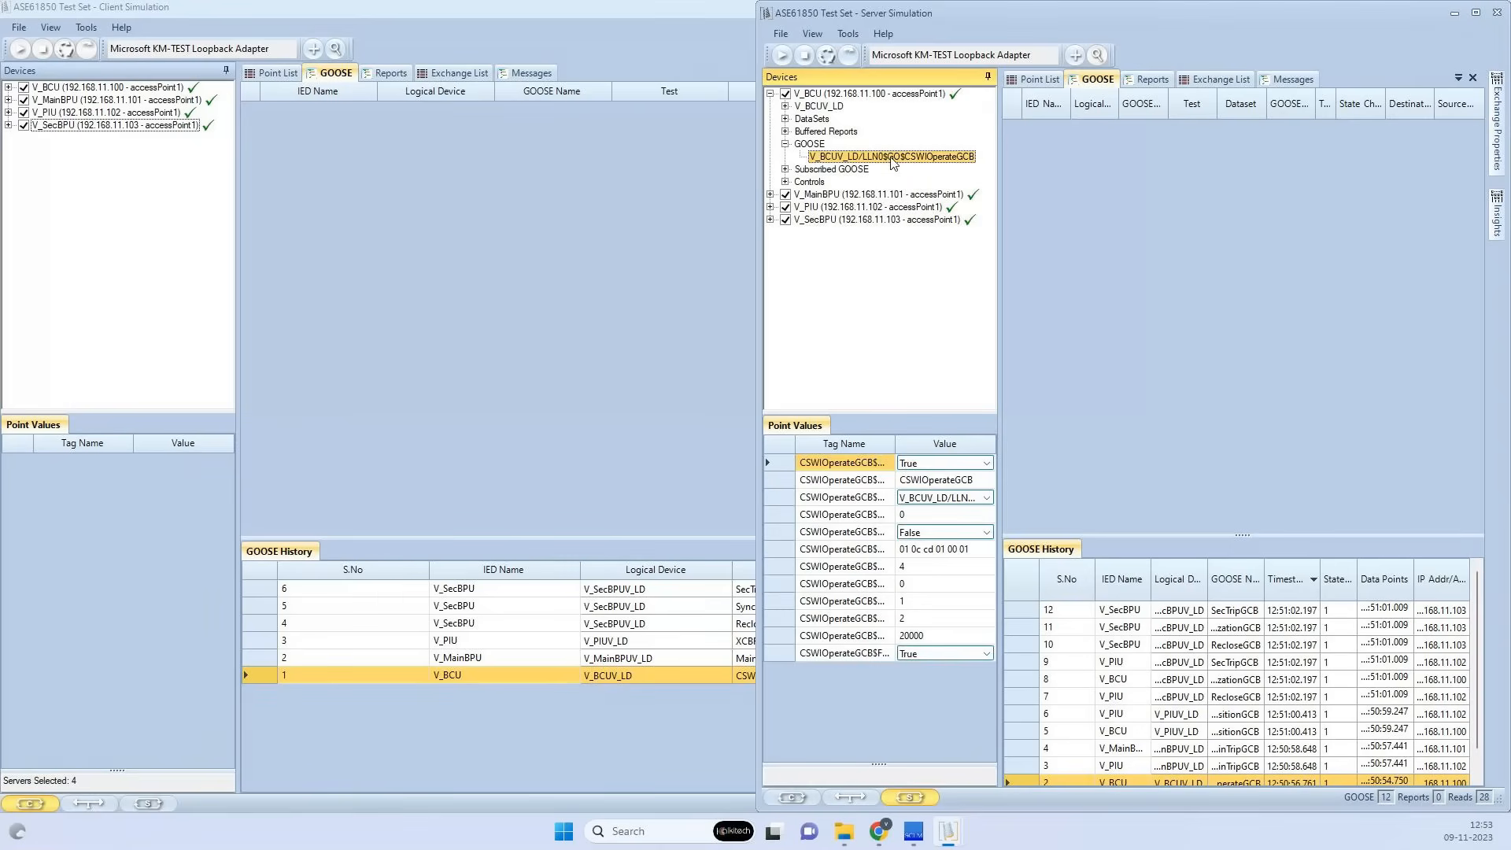
pyautogui.doubleClick(892, 158)
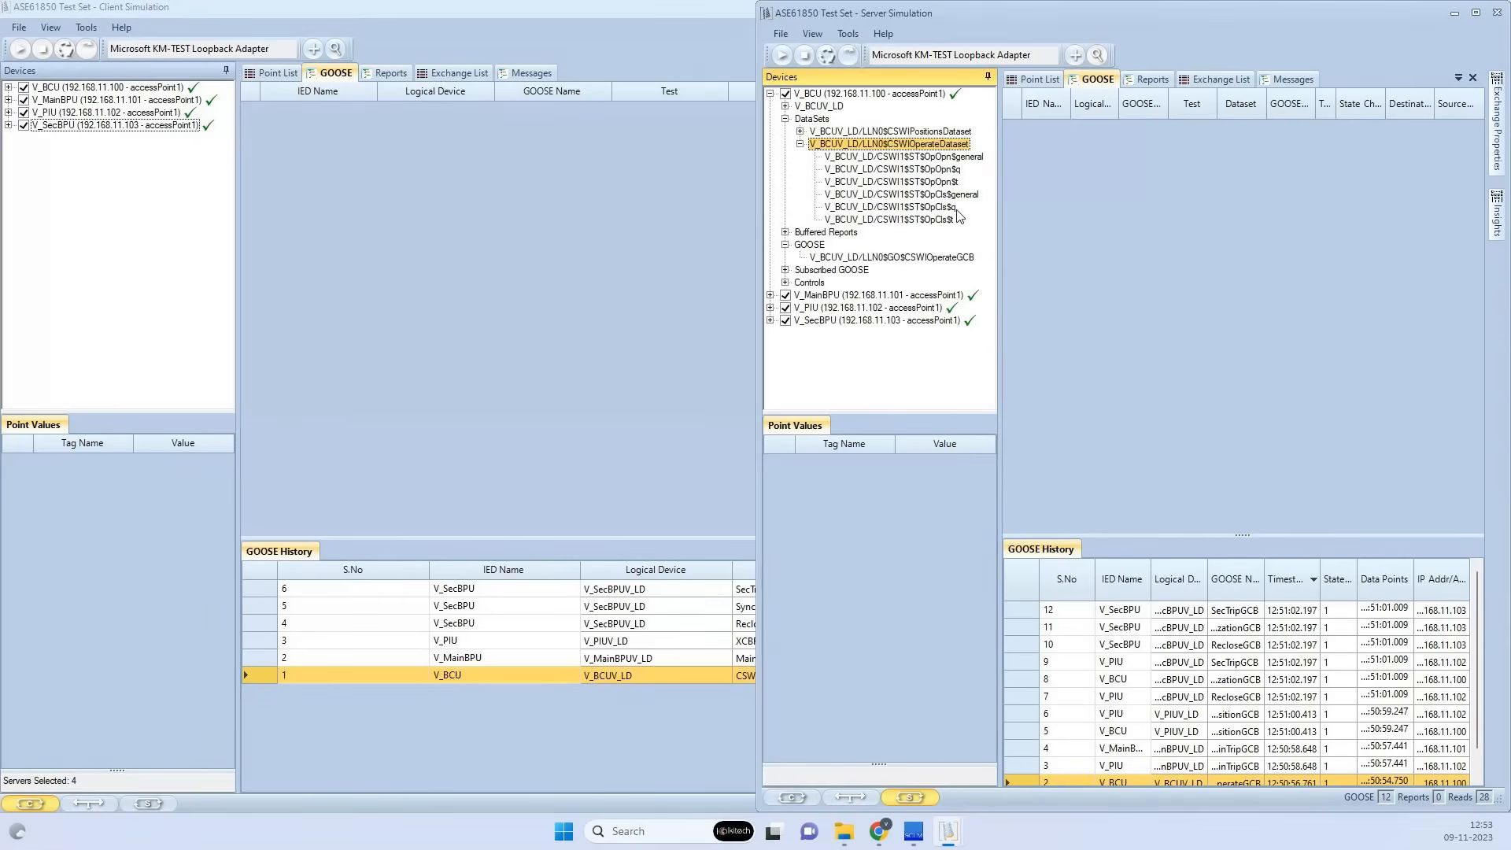
pyautogui.click(945, 196)
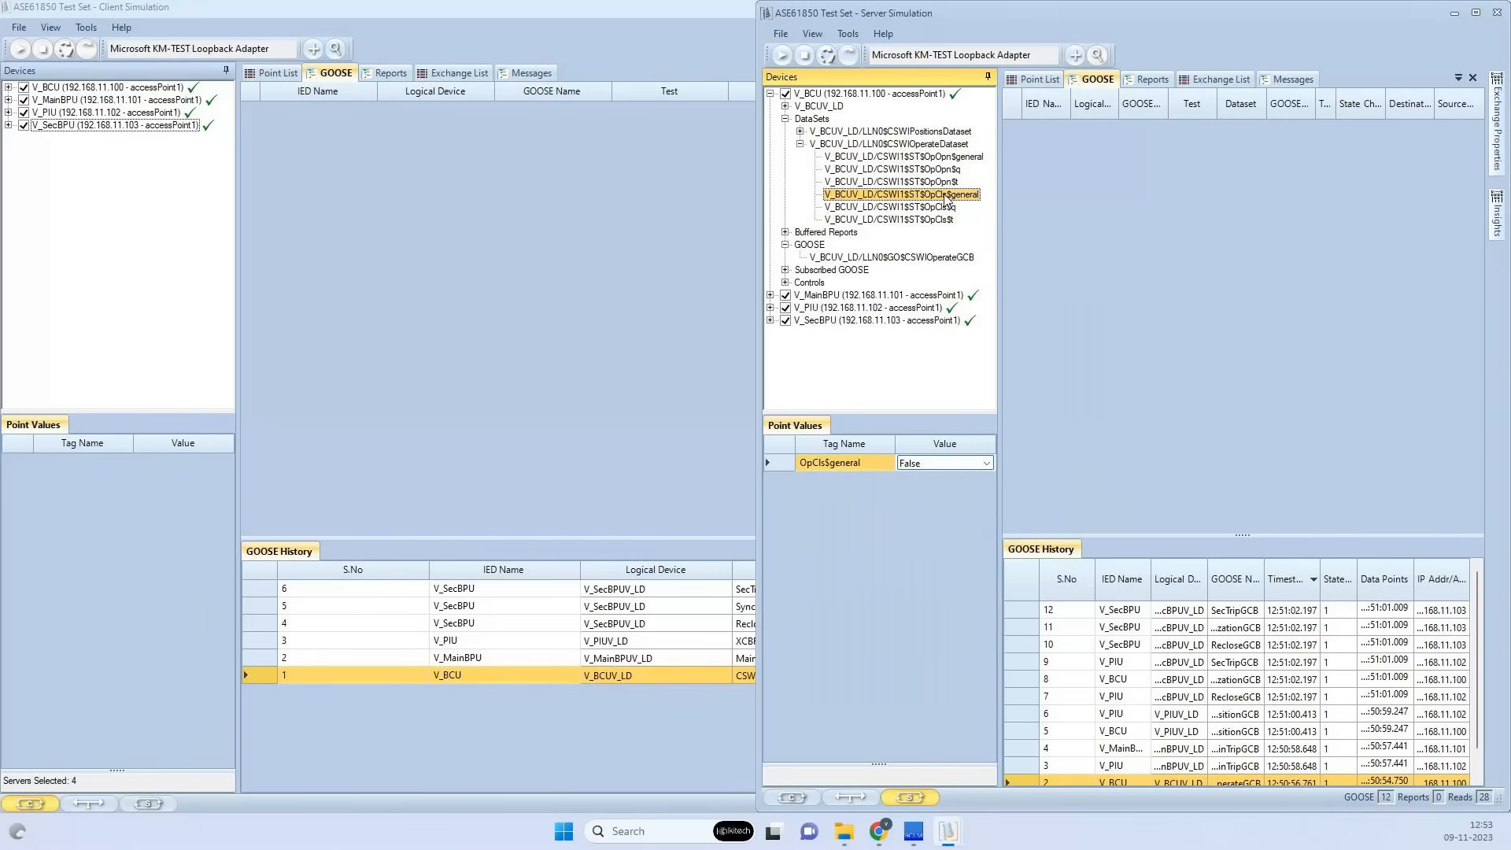
pyautogui.click(987, 463)
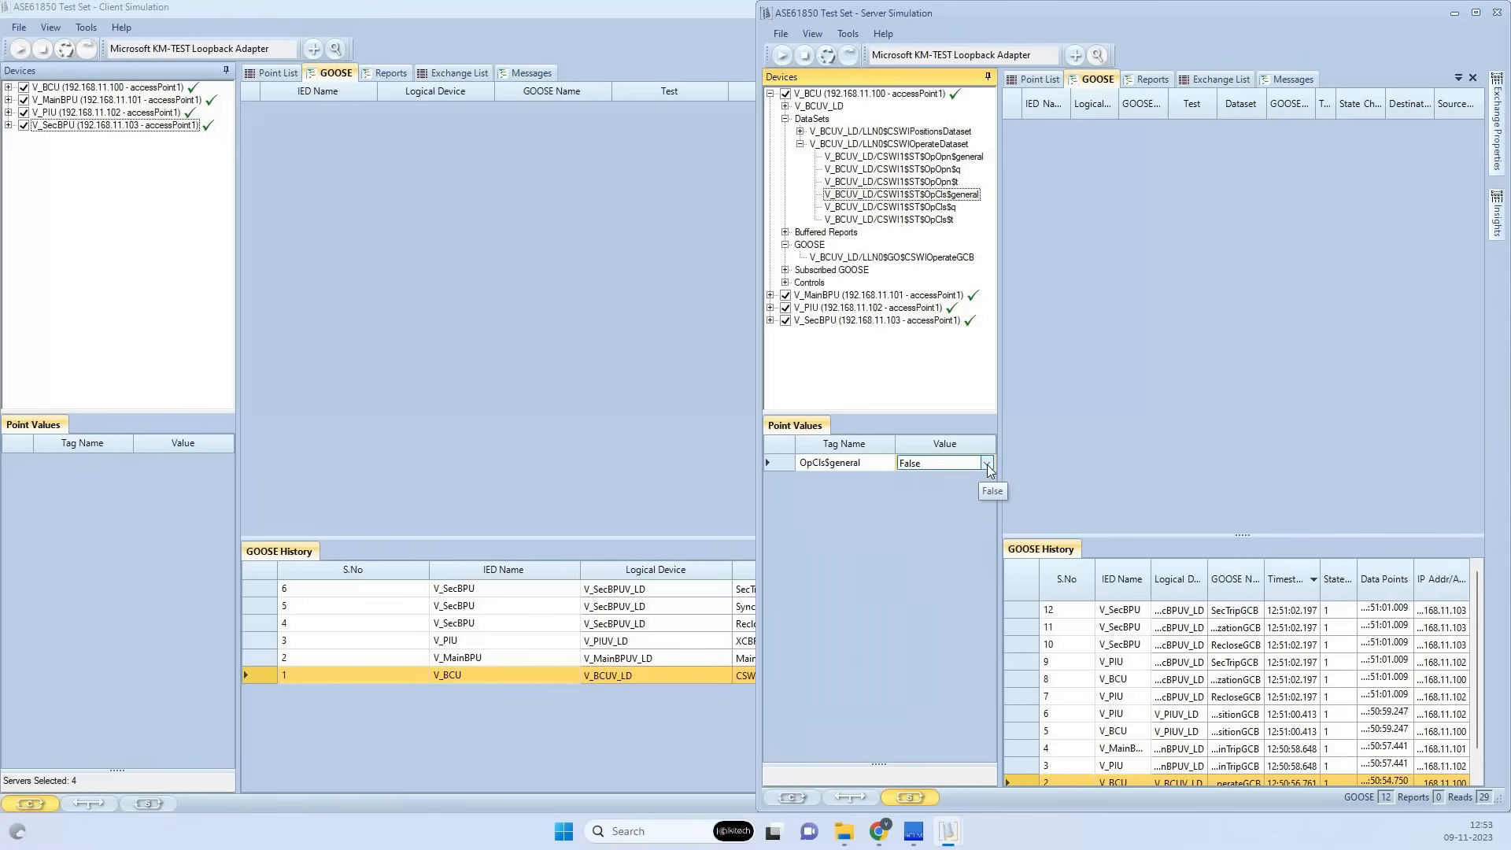
pyautogui.click(987, 464)
pyautogui.click(957, 488)
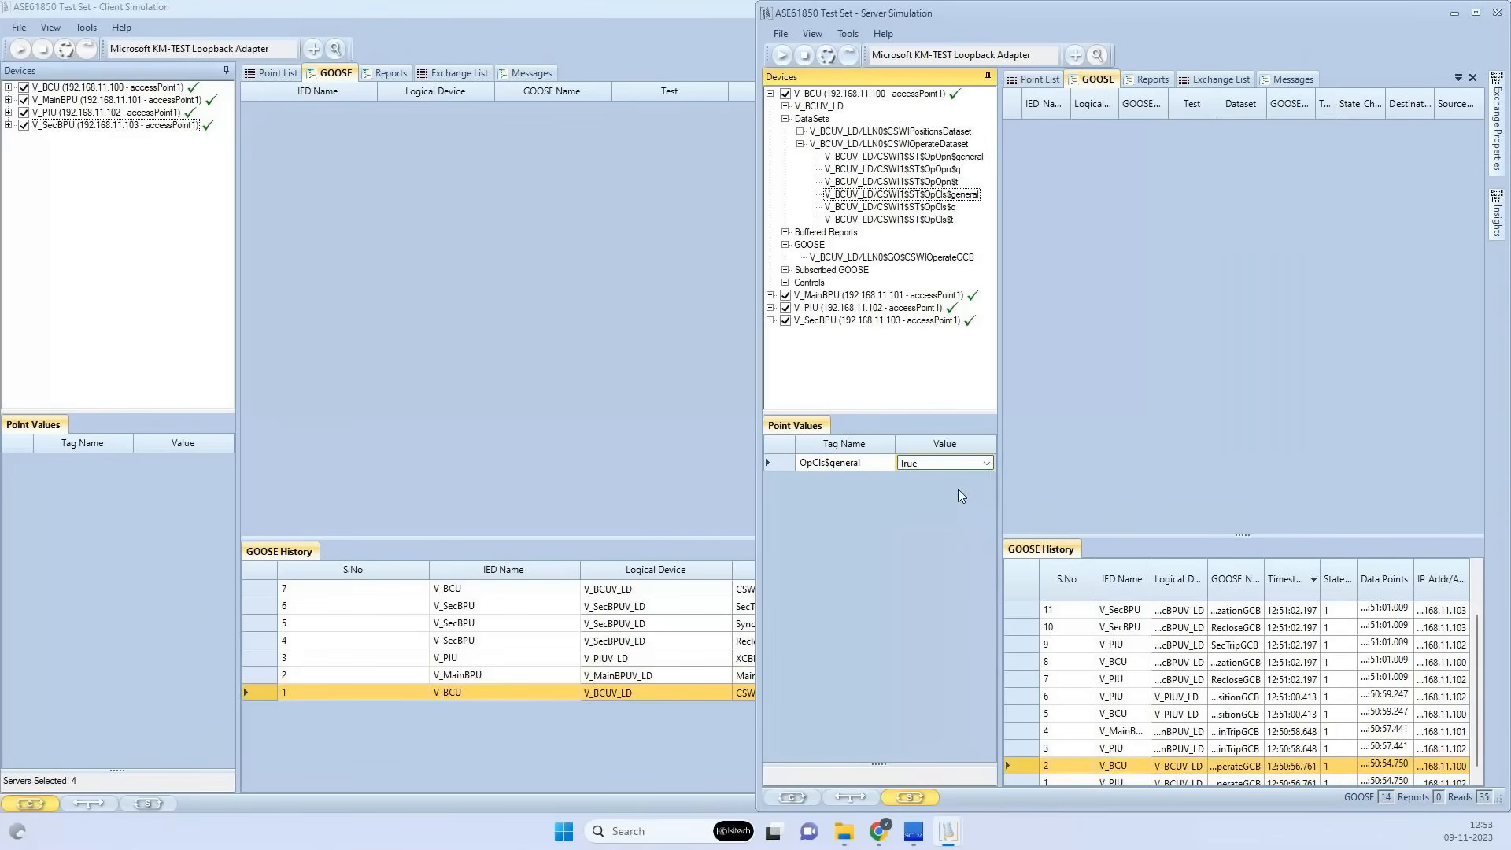
# Bring the Client Simulation window to the front, show its Exchange List and widen the exchange properties area
pyautogui.doubleClick(501, 12)
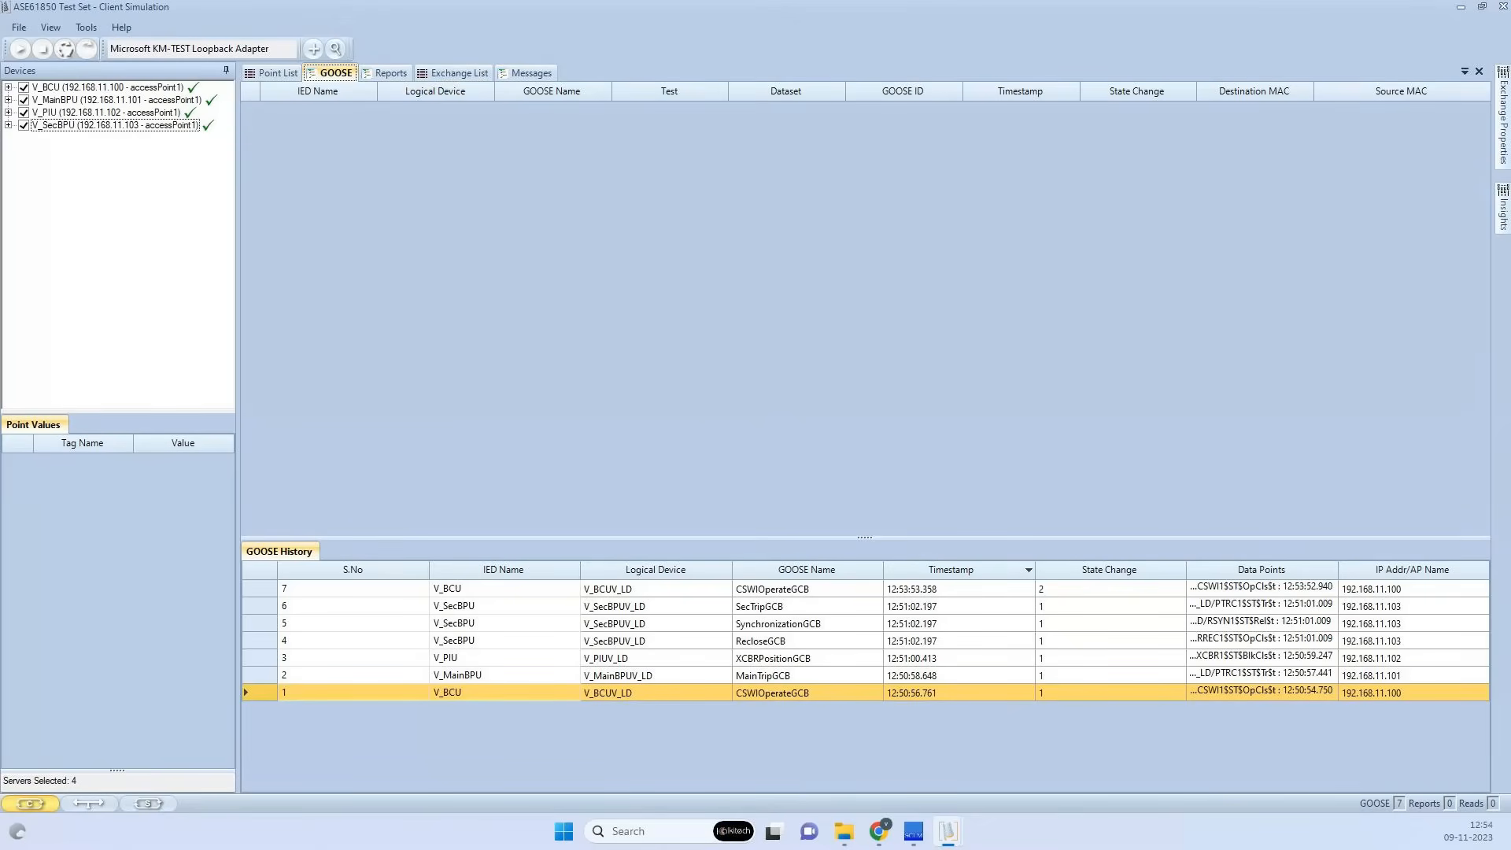
pyautogui.click(453, 75)
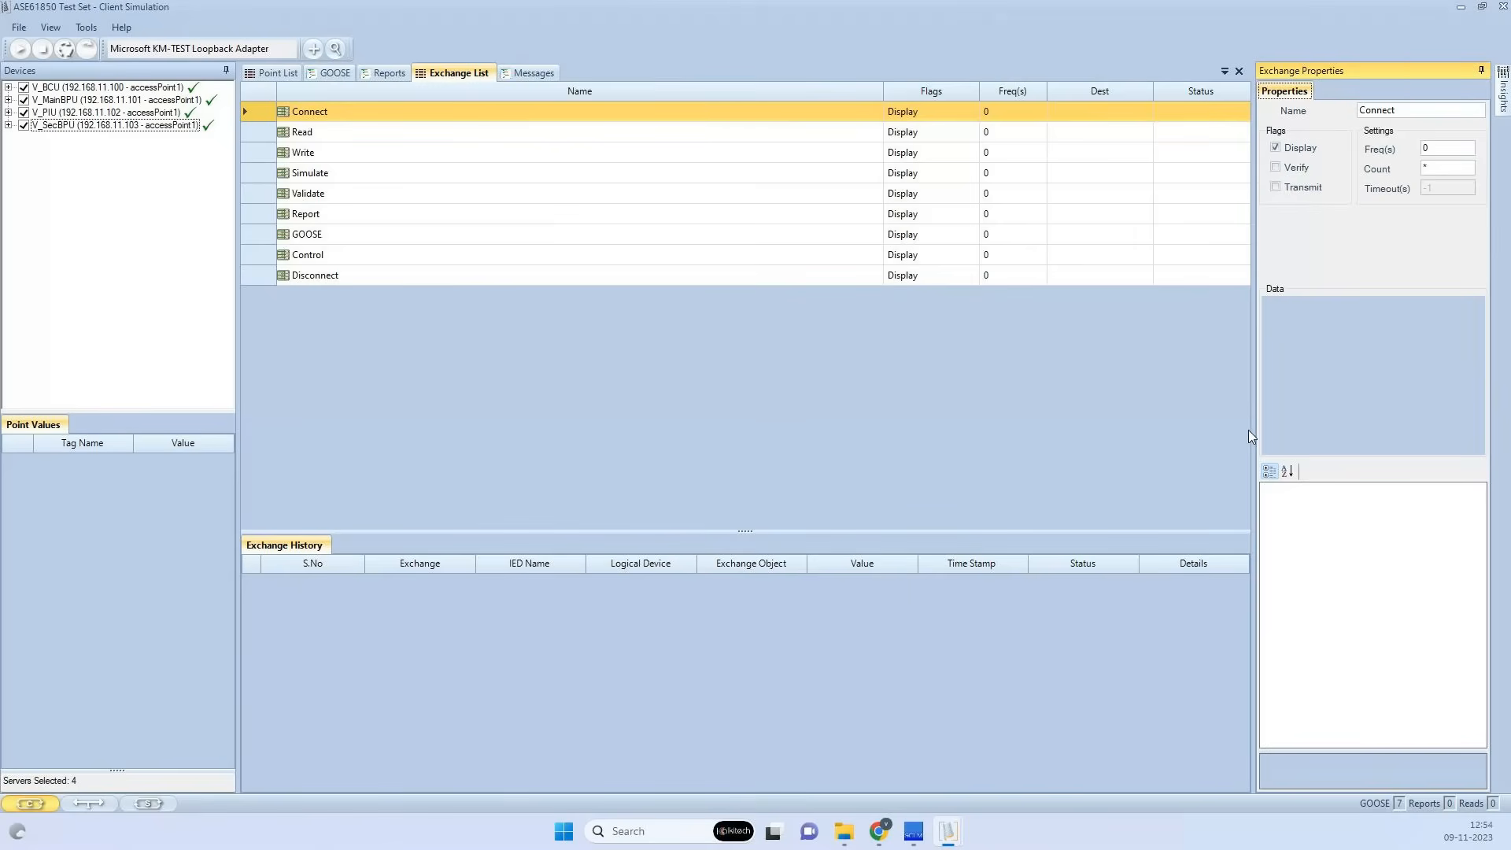
pyautogui.moveTo(1248, 432); pyautogui.dragTo(1207, 438)
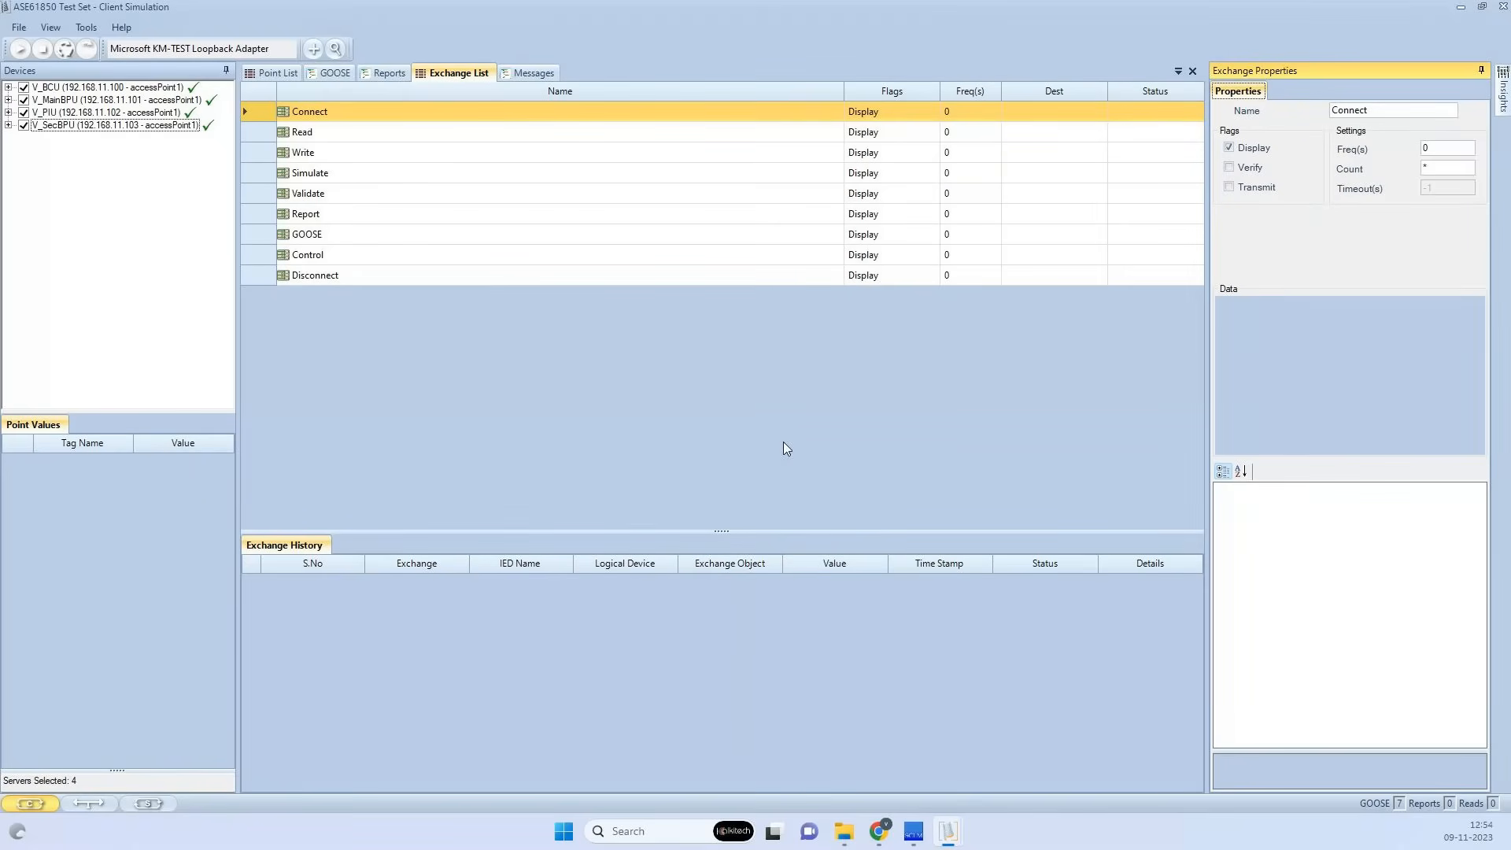
# Assign V_PIU as the destination of both the Connect and Disconnect exchanges
pyautogui.click(59, 112)
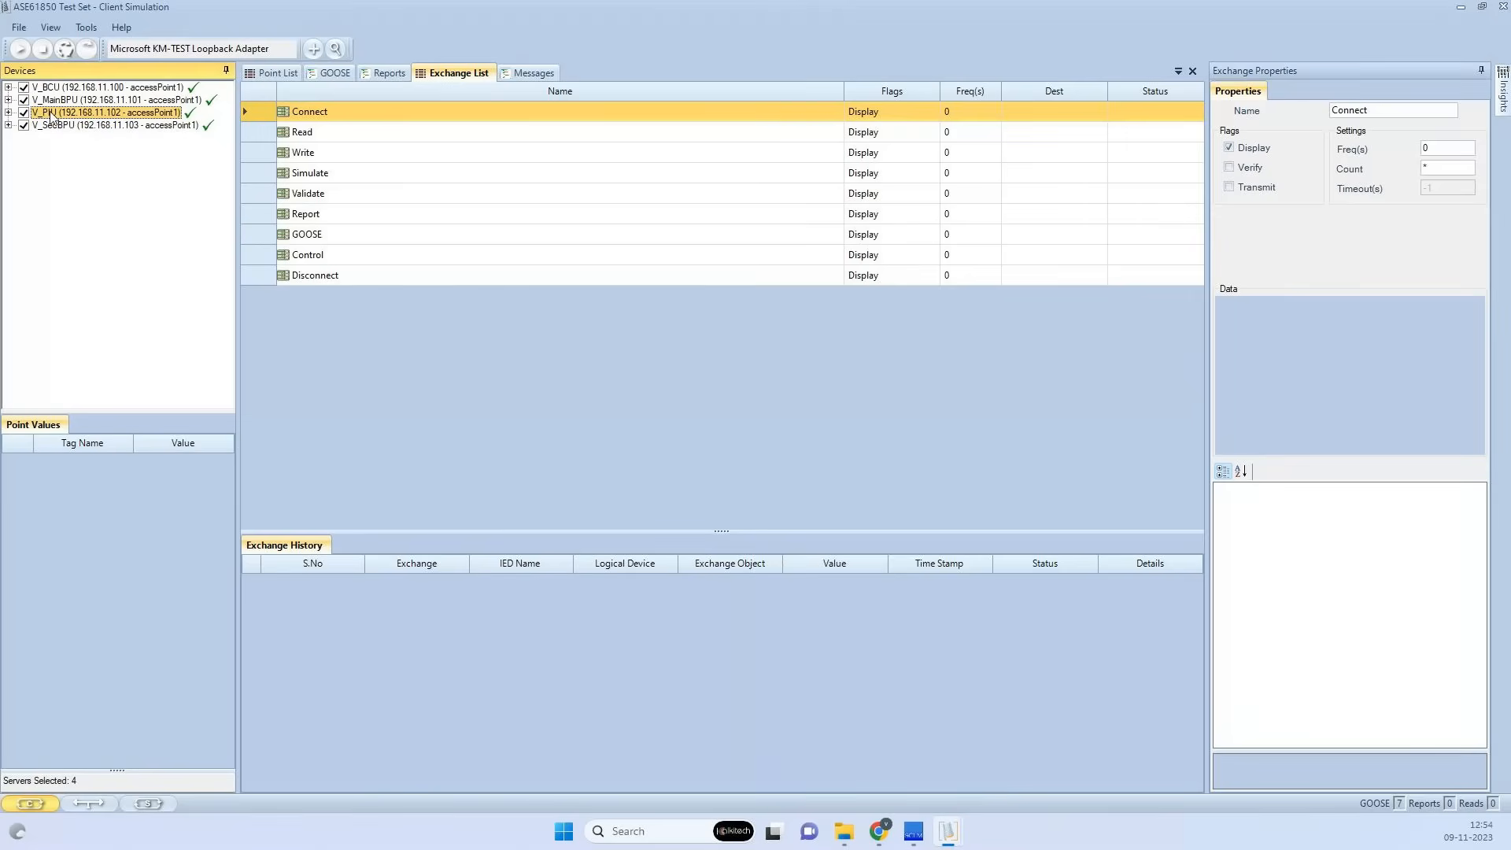
pyautogui.moveTo(49, 116); pyautogui.dragTo(330, 113)
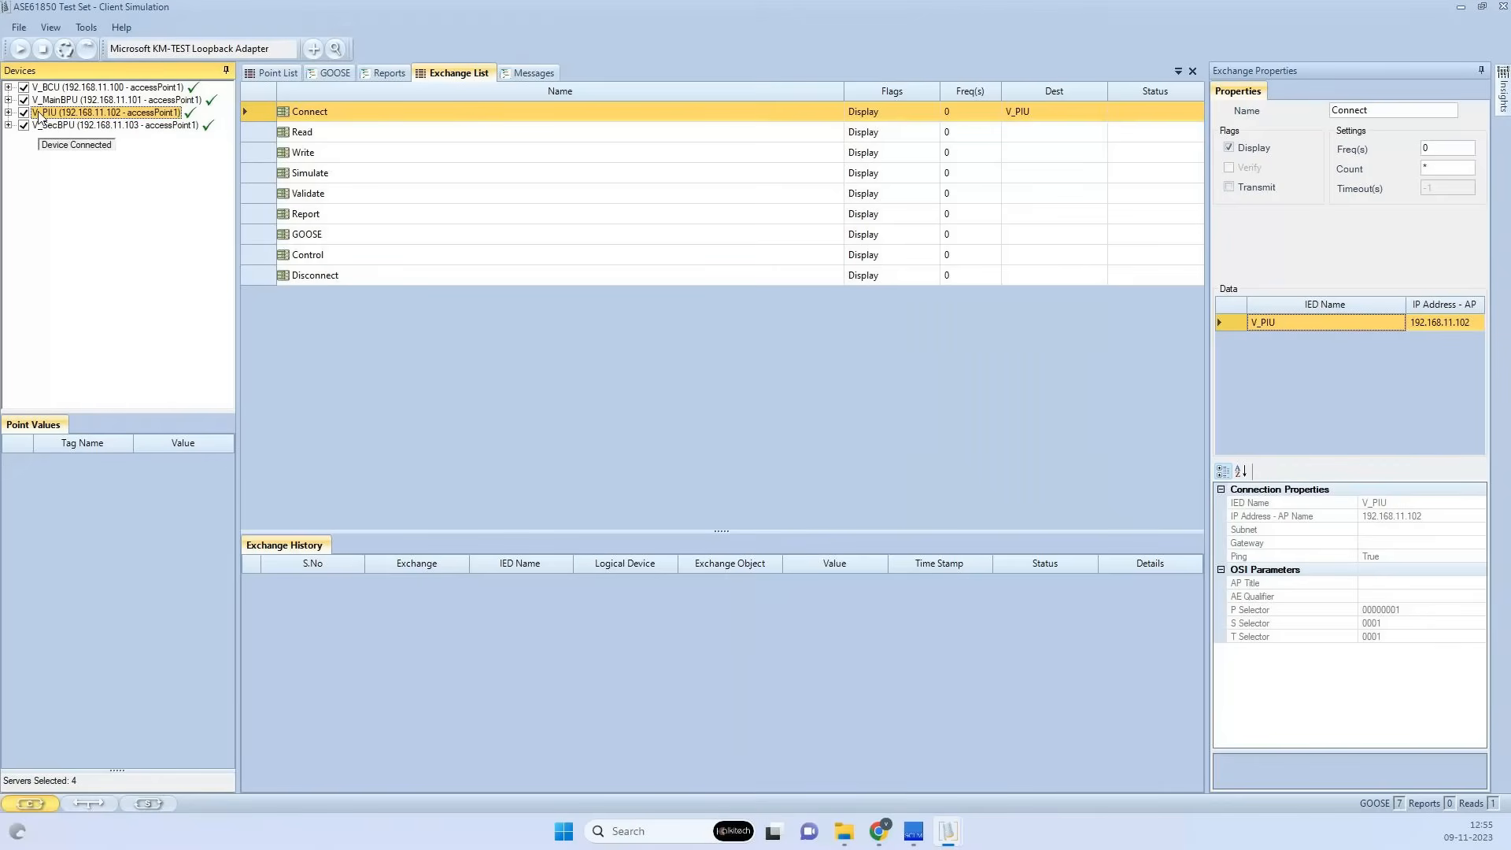
pyautogui.moveTo(40, 116); pyautogui.dragTo(329, 285)
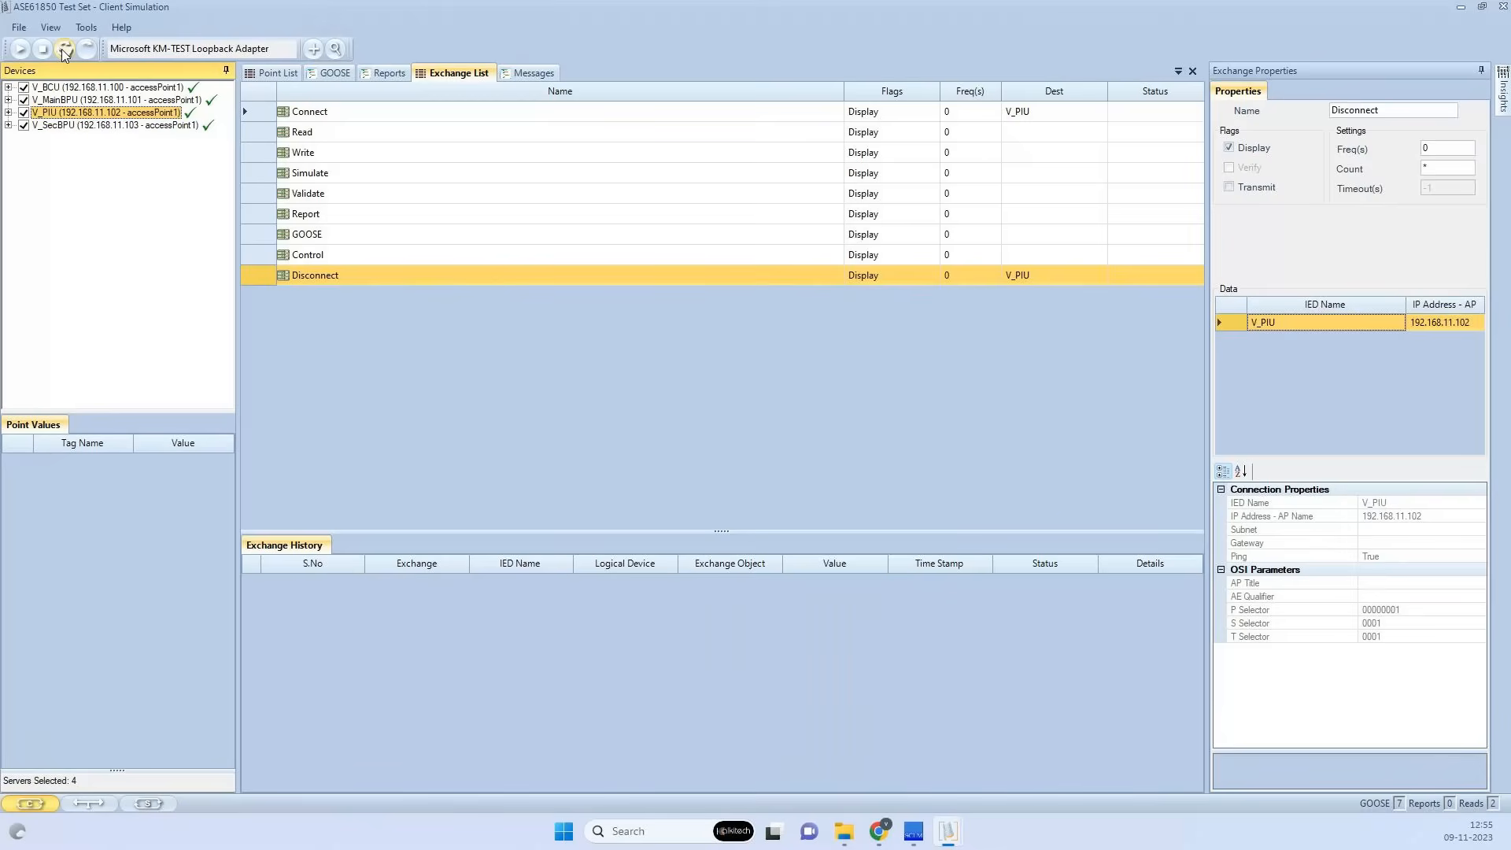
# Look through the properties of the Write, Disconnect, Simulate, Read and Validate exchanges
pyautogui.click(358, 154)
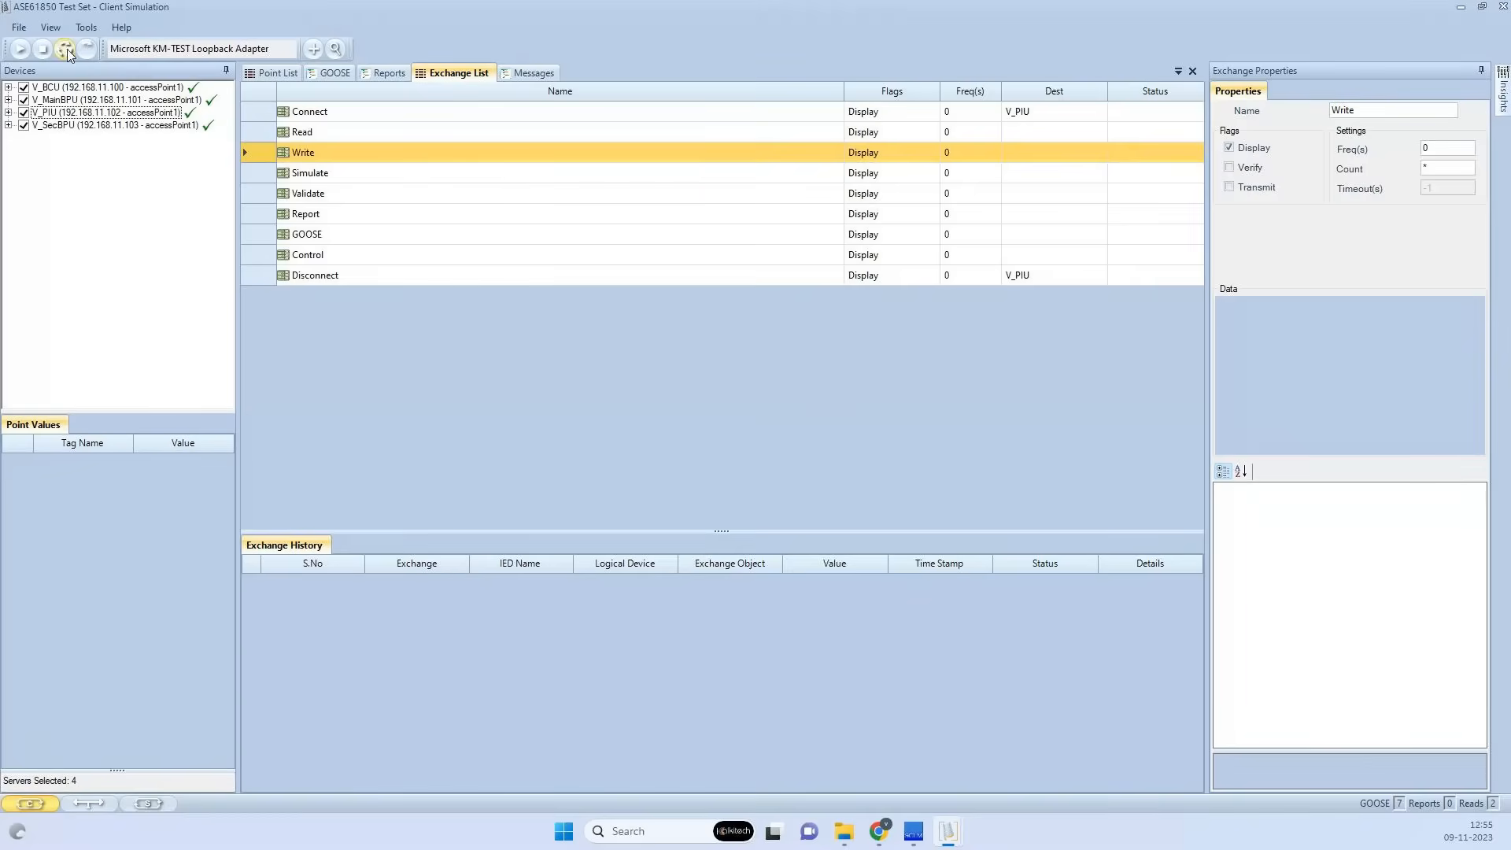
pyautogui.click(366, 277)
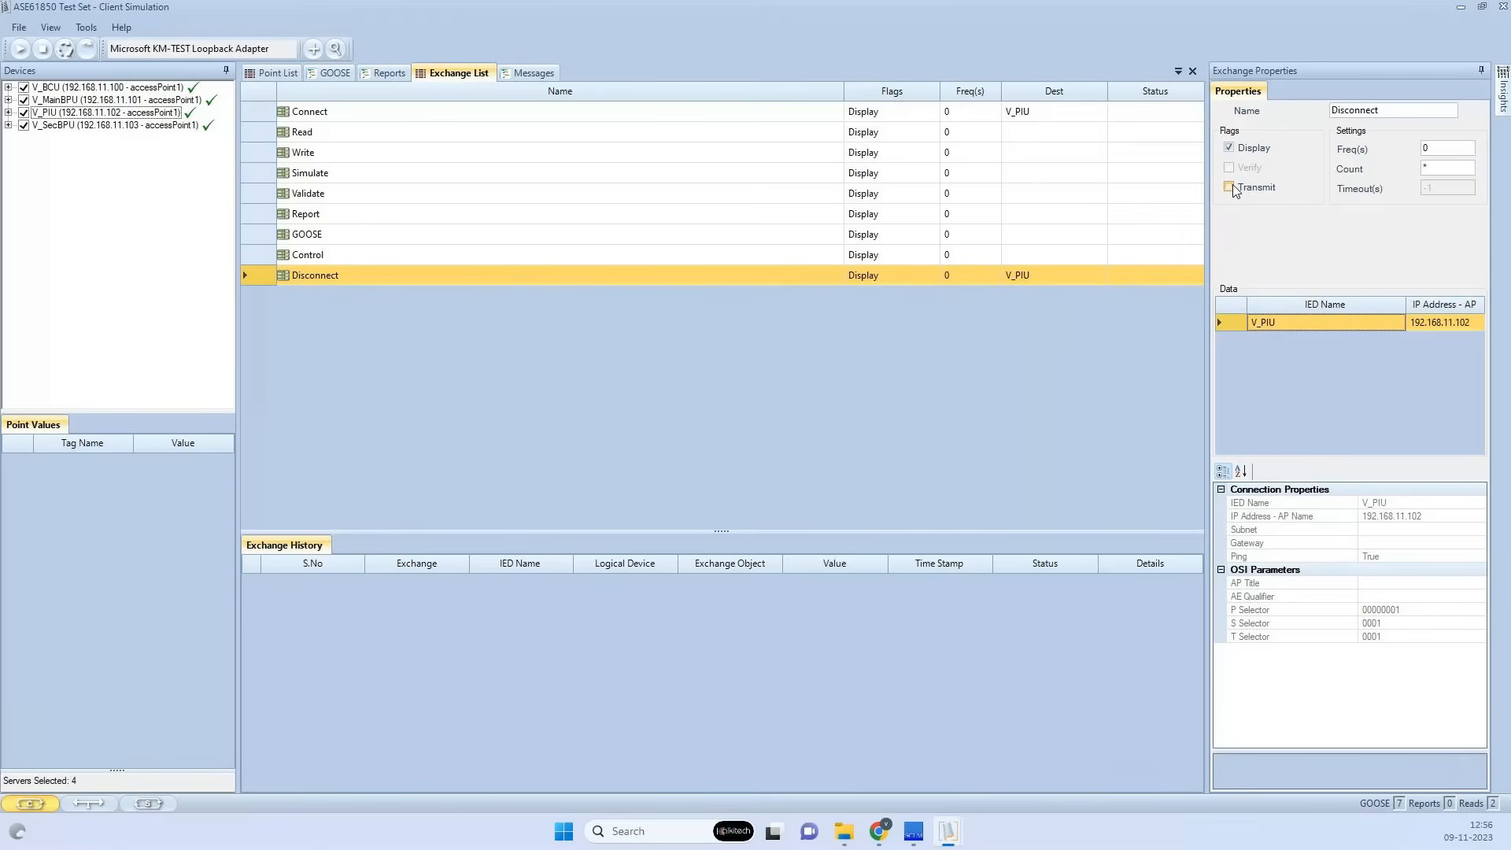
pyautogui.click(744, 178)
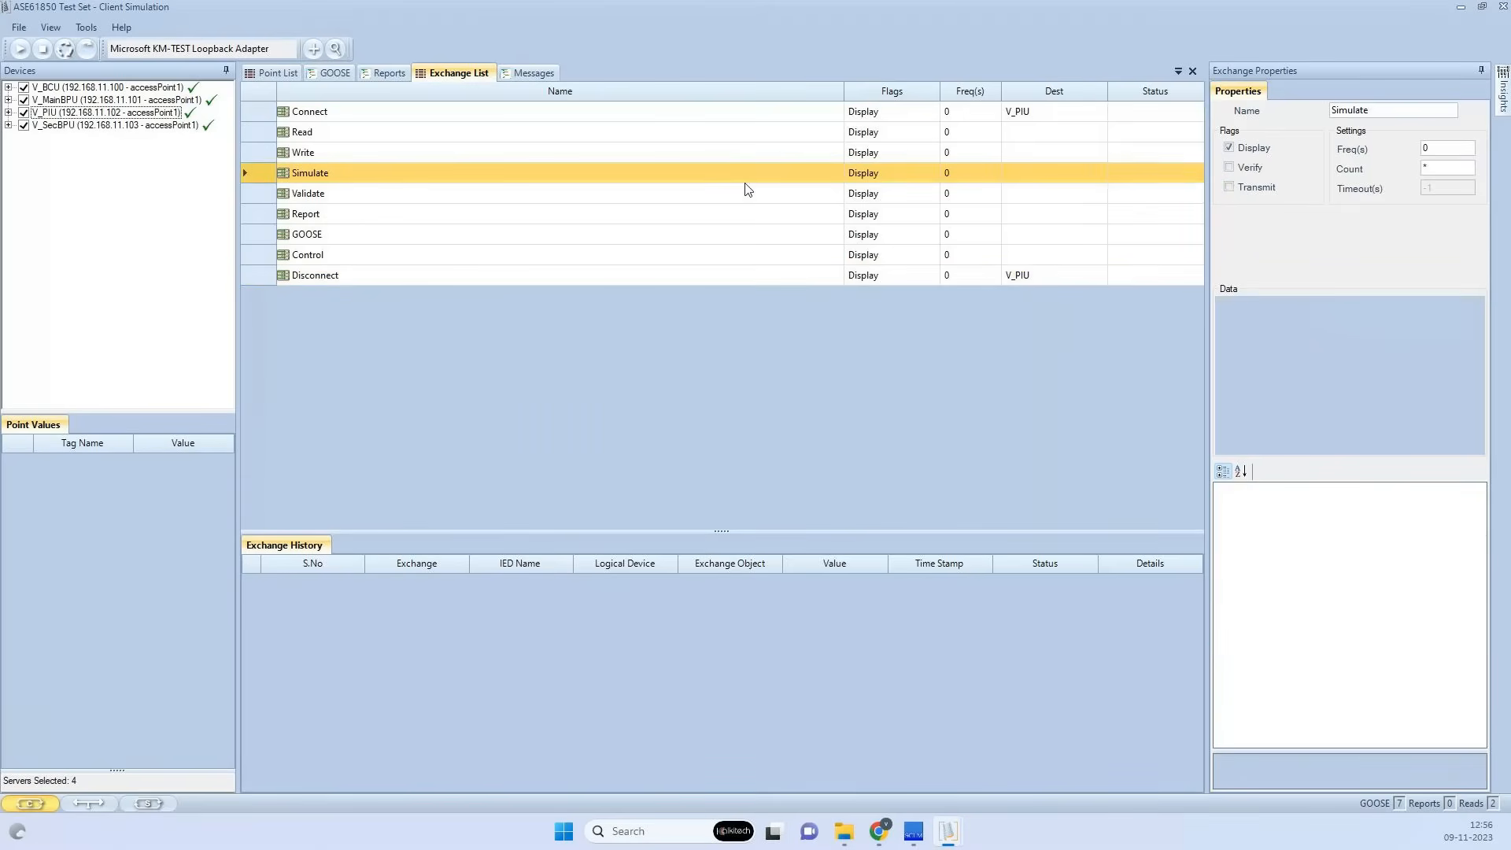
pyautogui.press('Up')
pyautogui.press('Up')
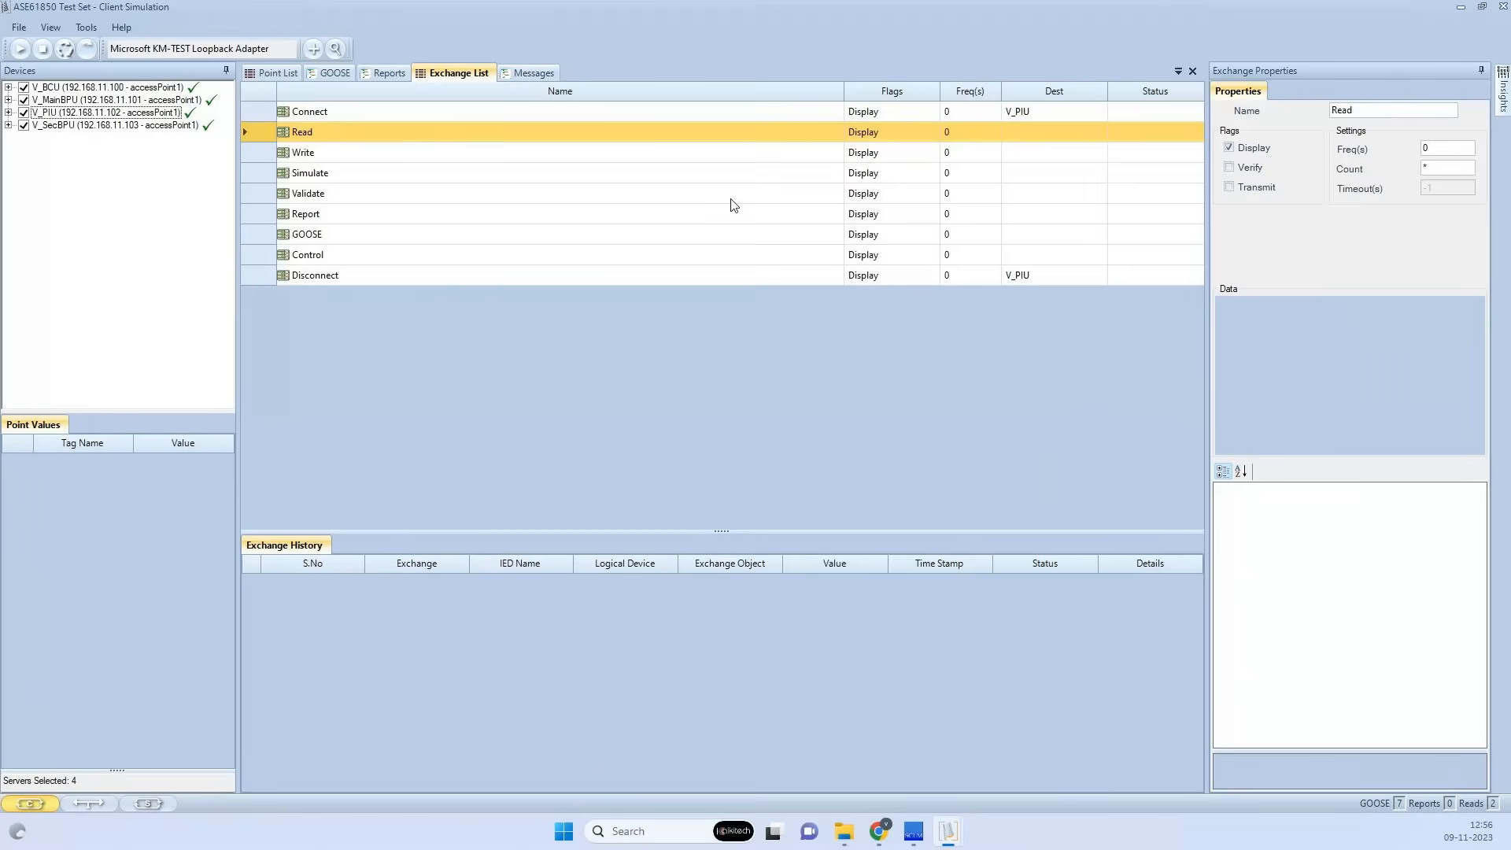
pyautogui.click(718, 197)
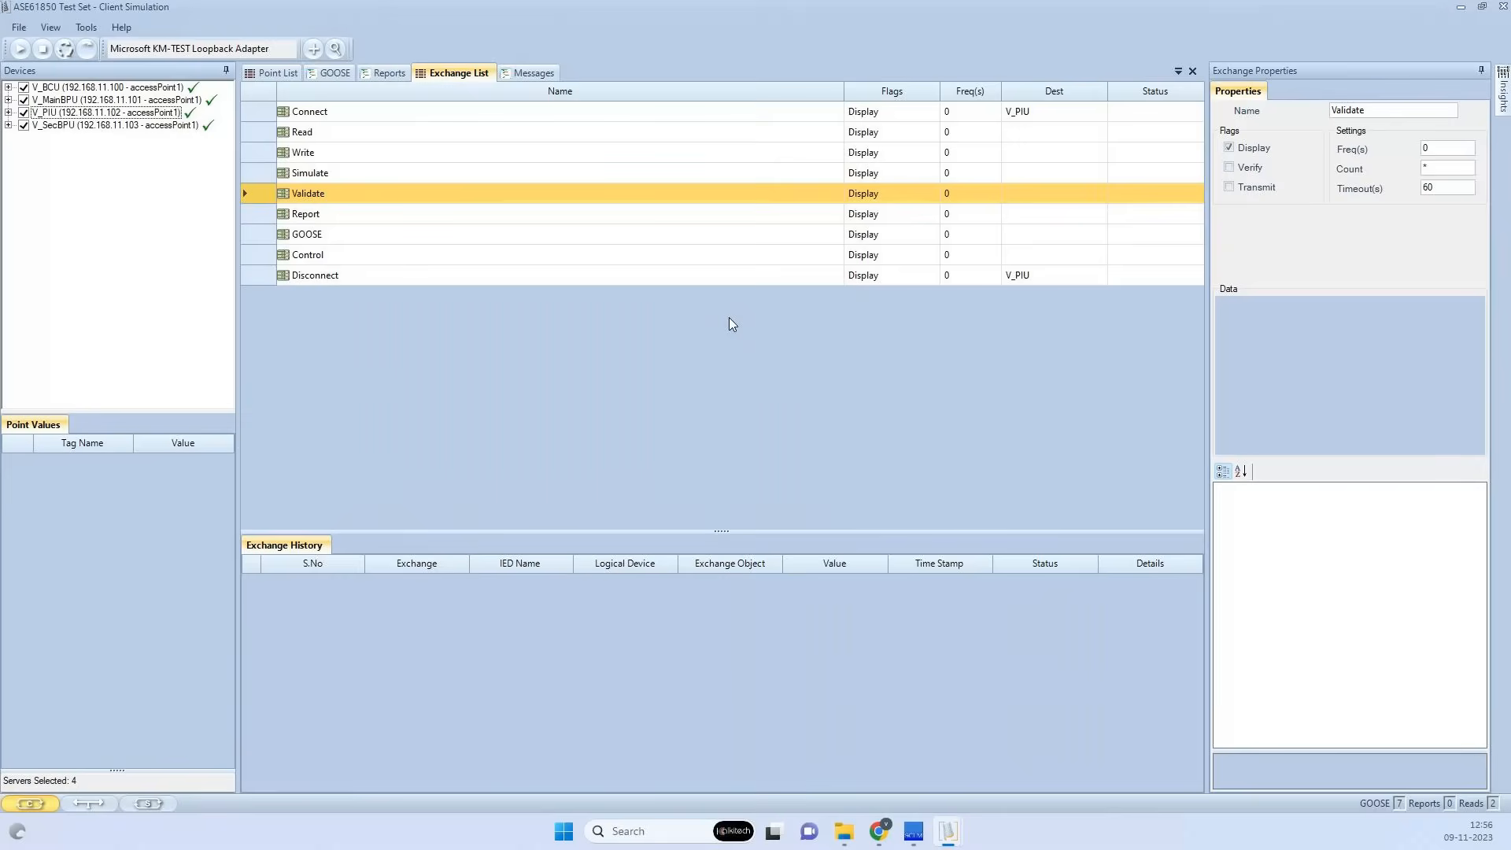
# Run the Disconnect exchange and the Connect exchange on V_PIU
pyautogui.click(373, 275)
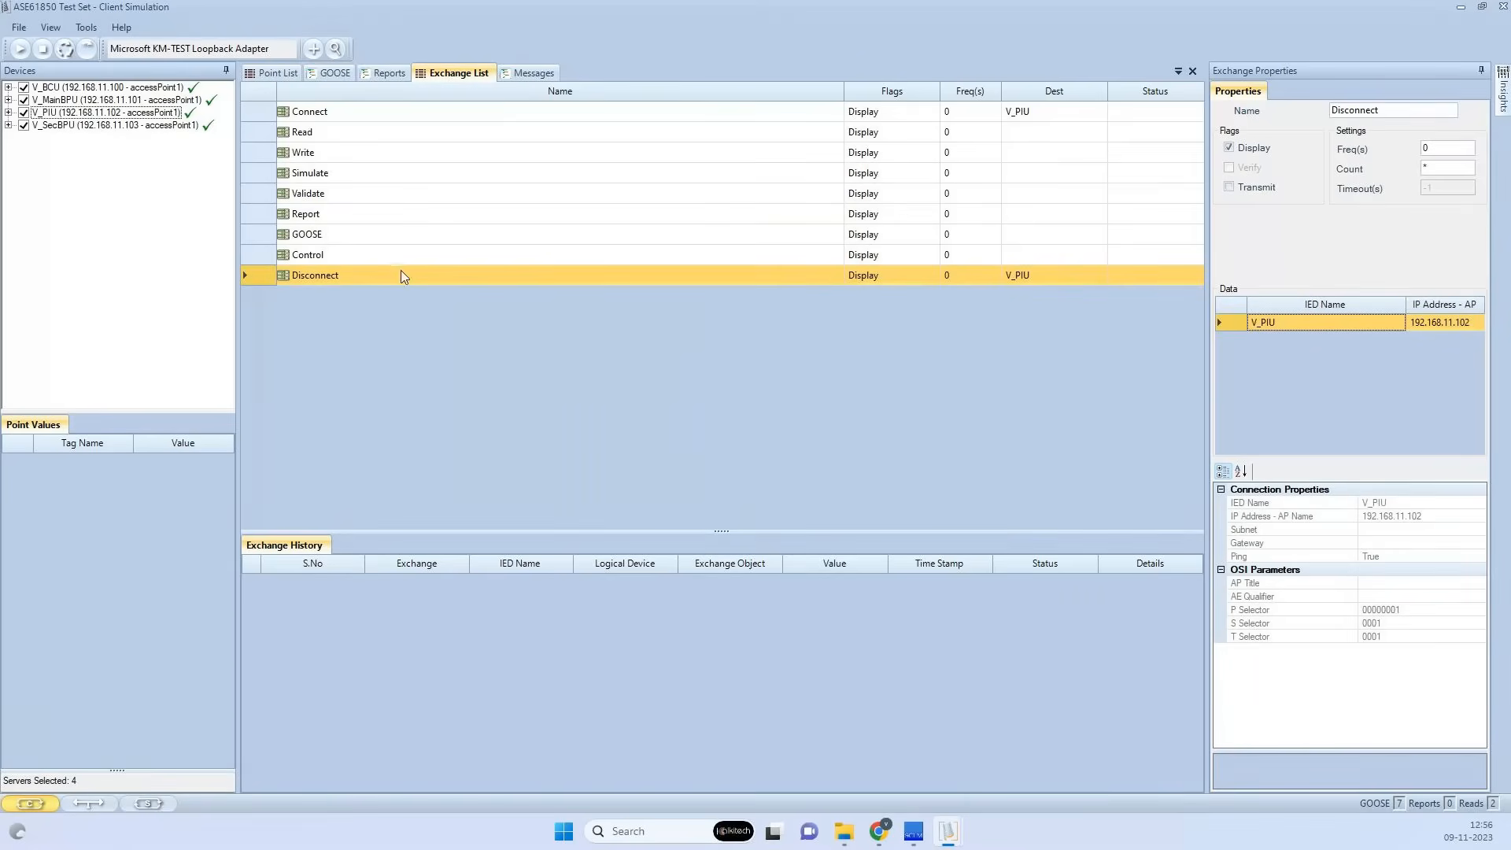
pyautogui.click(88, 49)
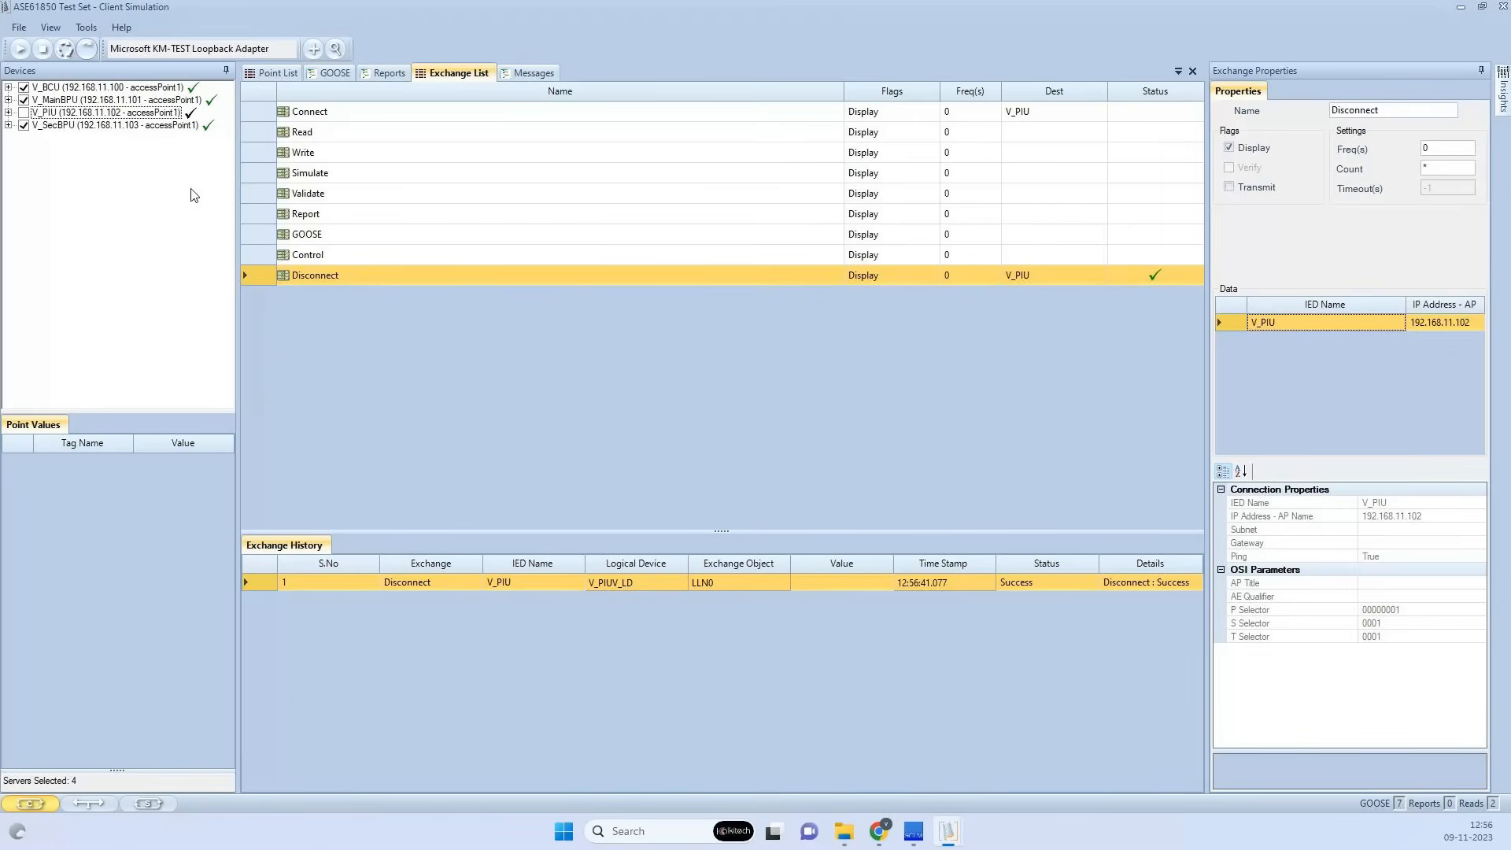
pyautogui.click(264, 111)
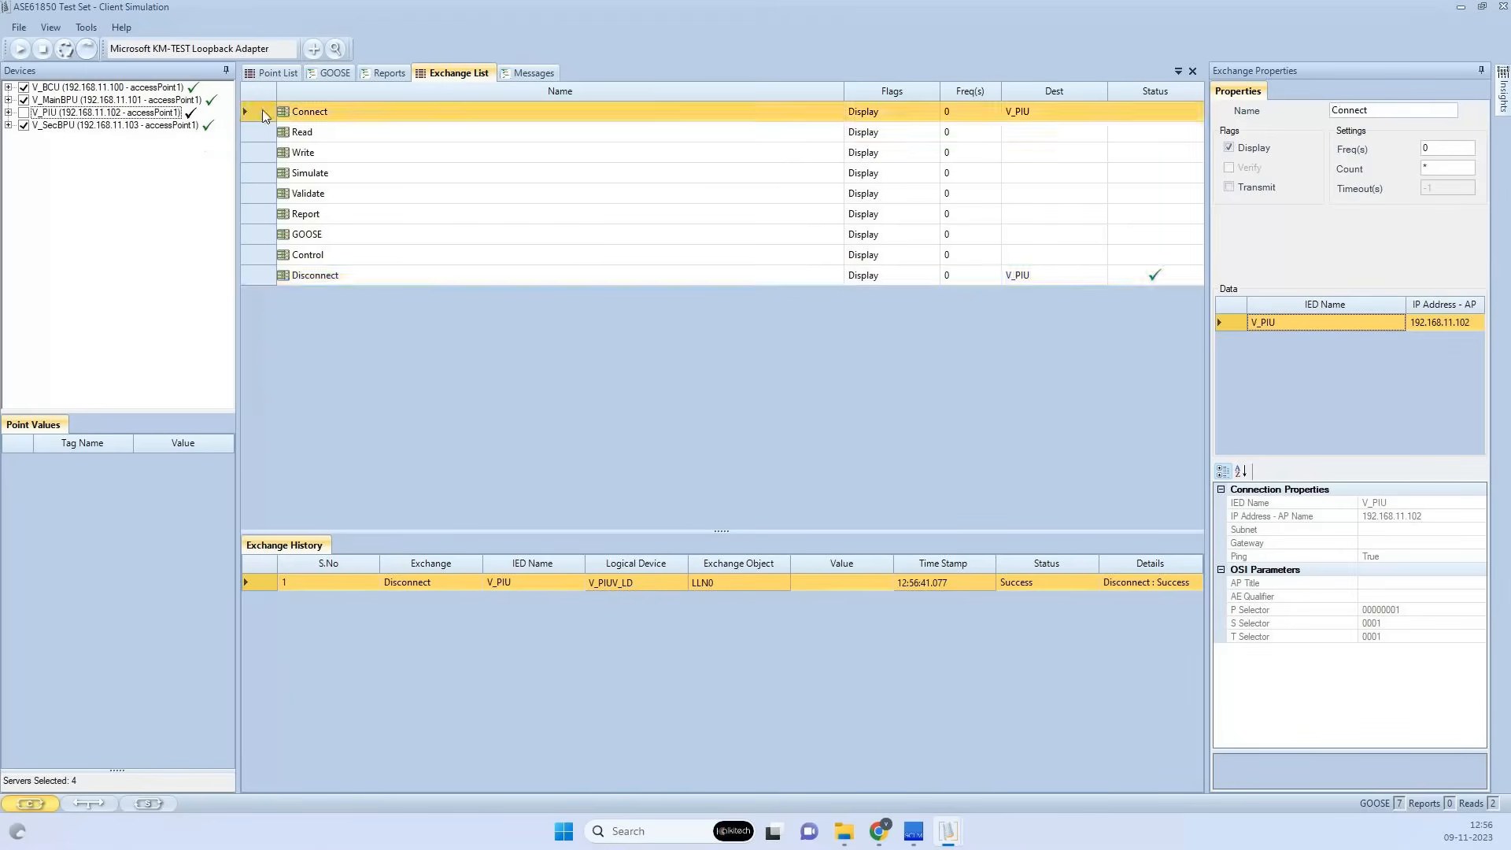
pyautogui.click(87, 49)
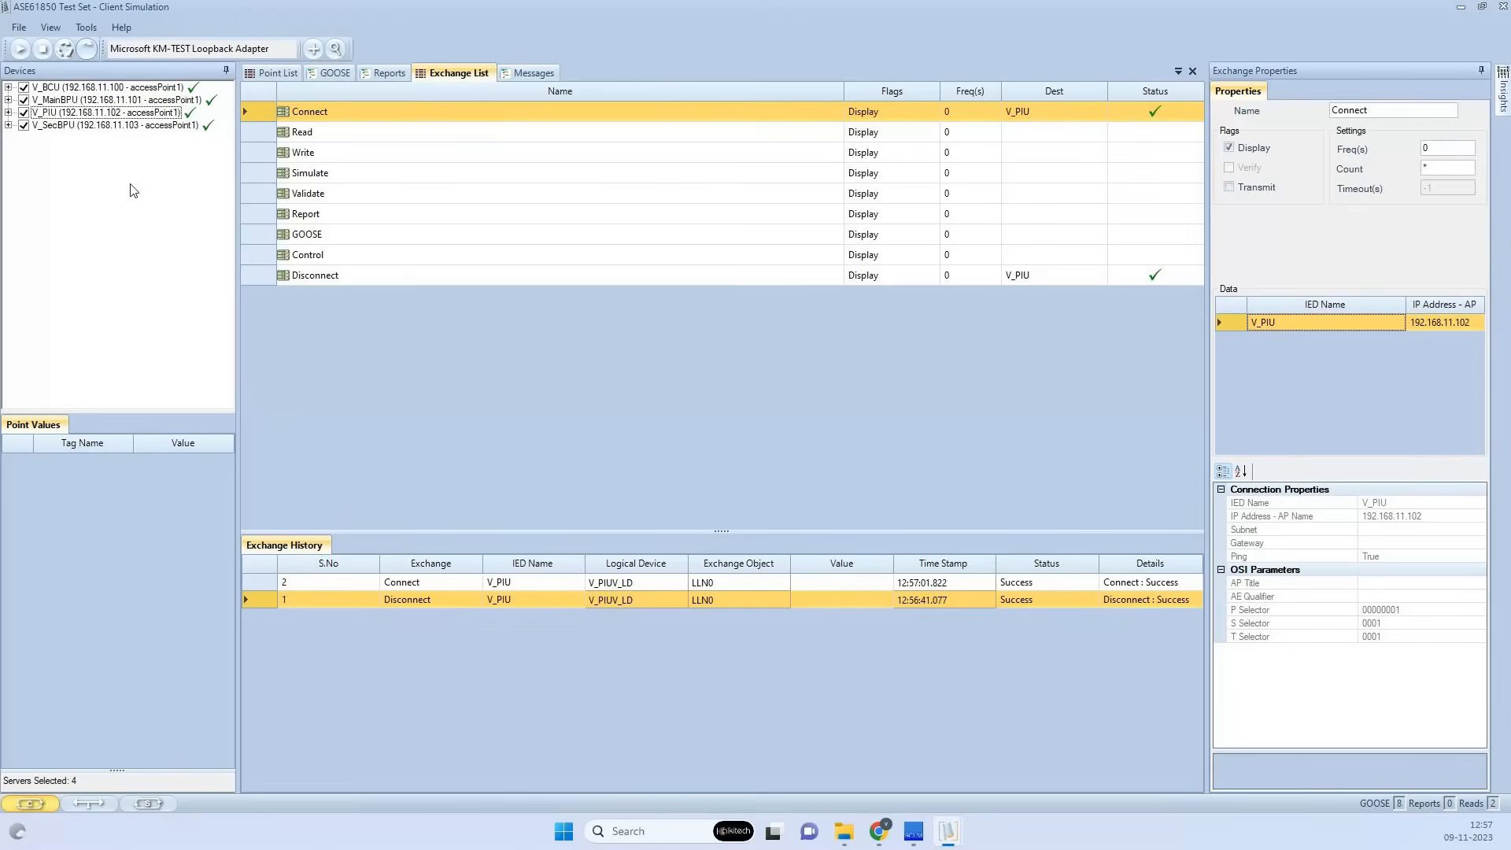
# Expand V_PIU in the client's device tree and go to the dataset used by its buffered report XCBRPositionRCB01
pyautogui.click(7, 112)
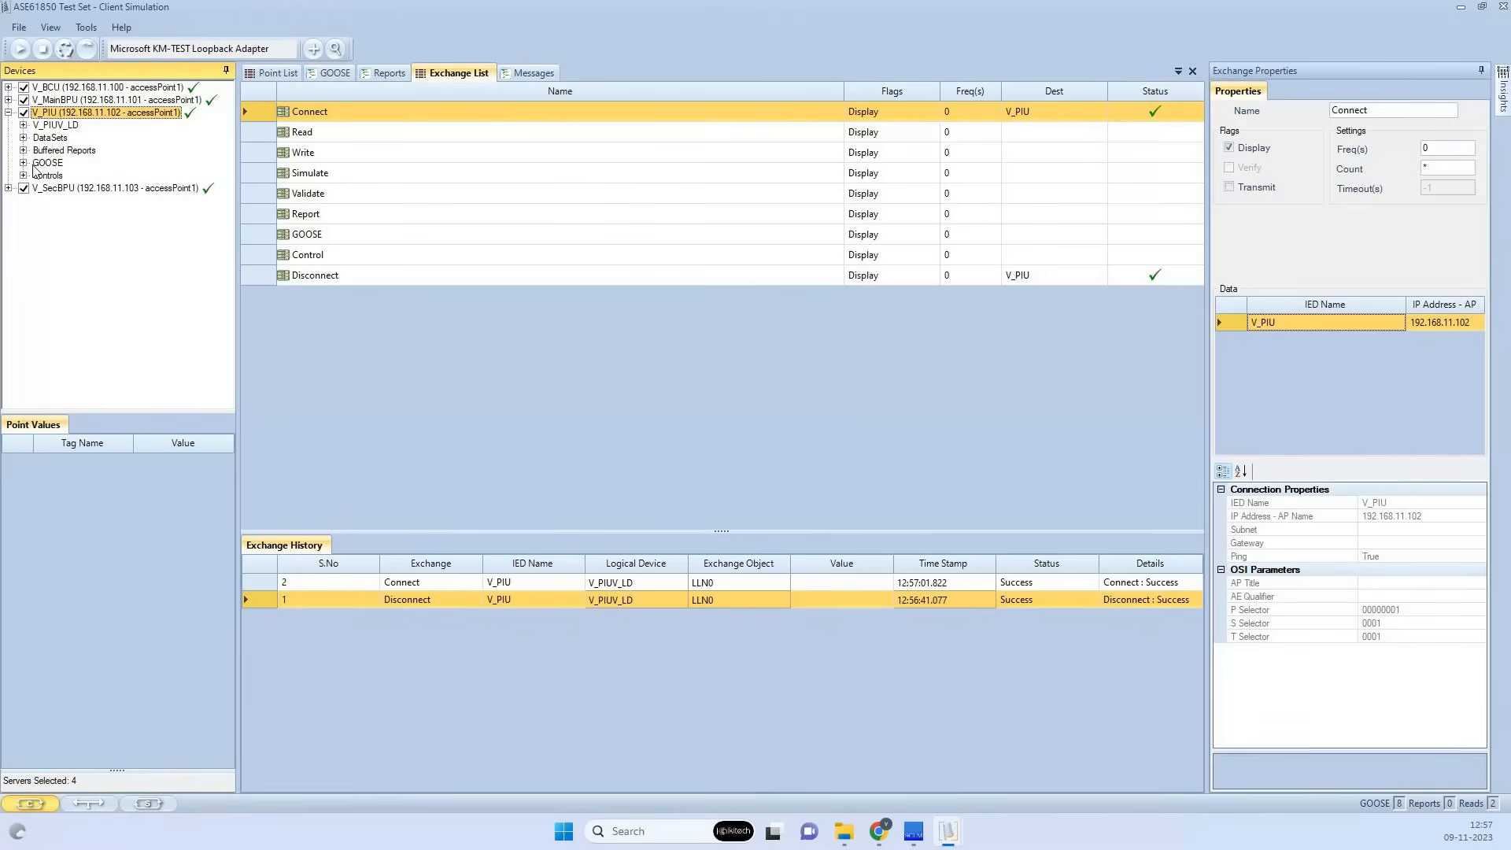
pyautogui.click(23, 125)
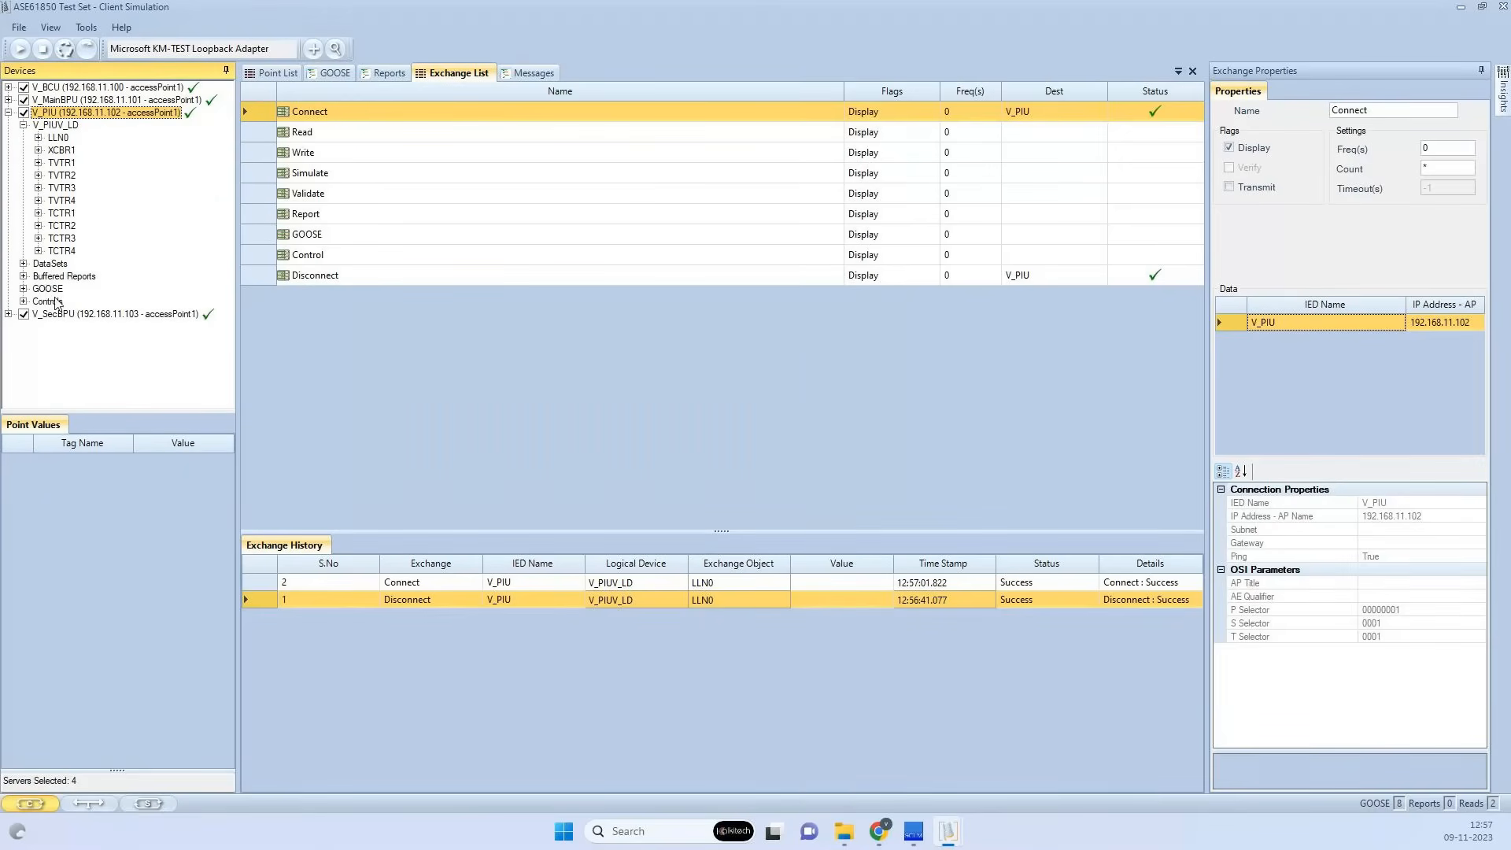
pyautogui.doubleClick(64, 277)
pyautogui.click(122, 288)
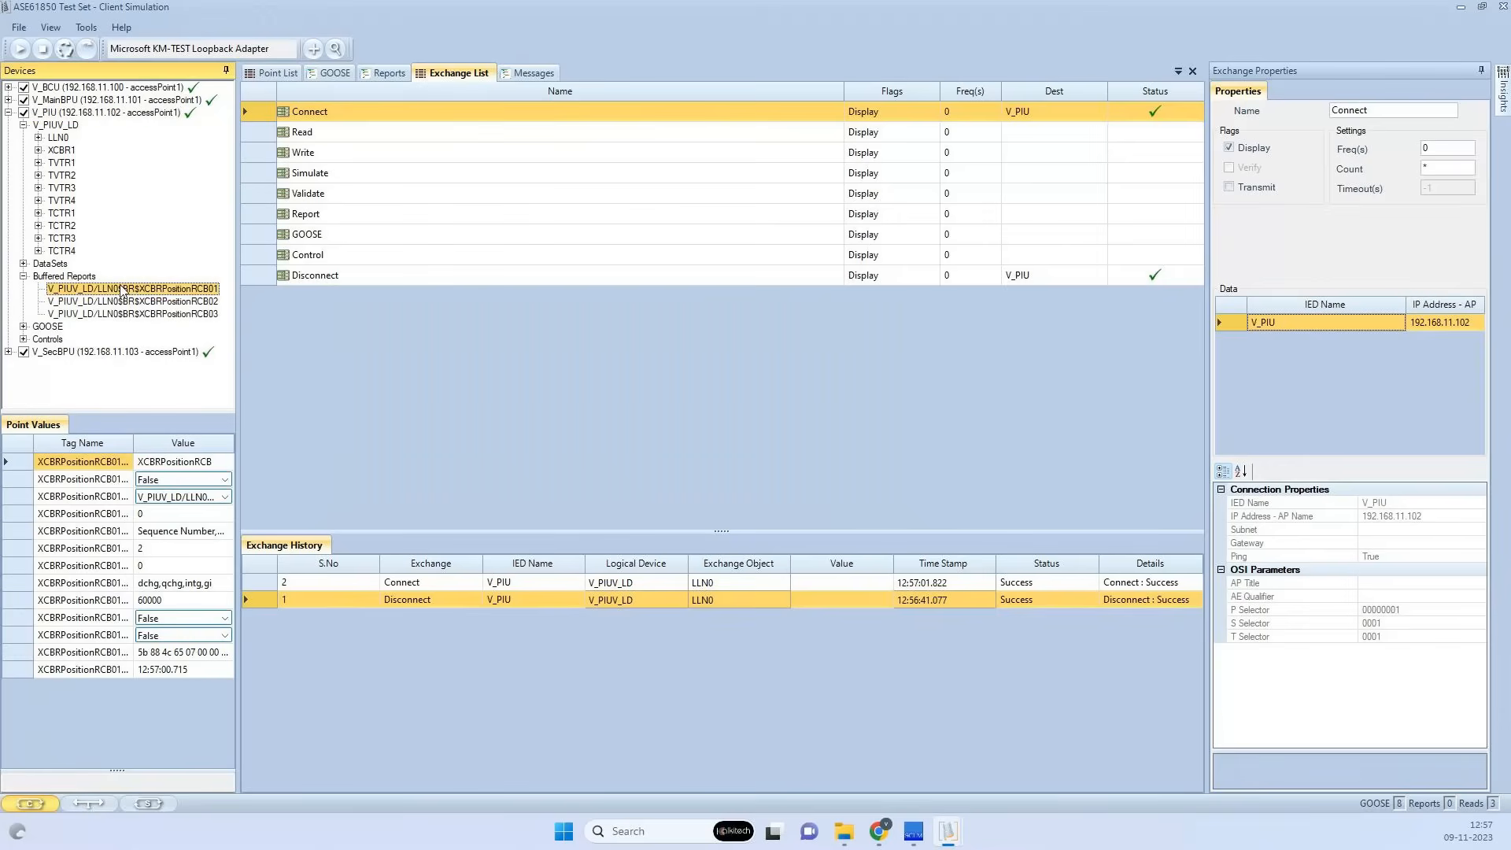
pyautogui.rightClick(123, 289)
pyautogui.click(184, 315)
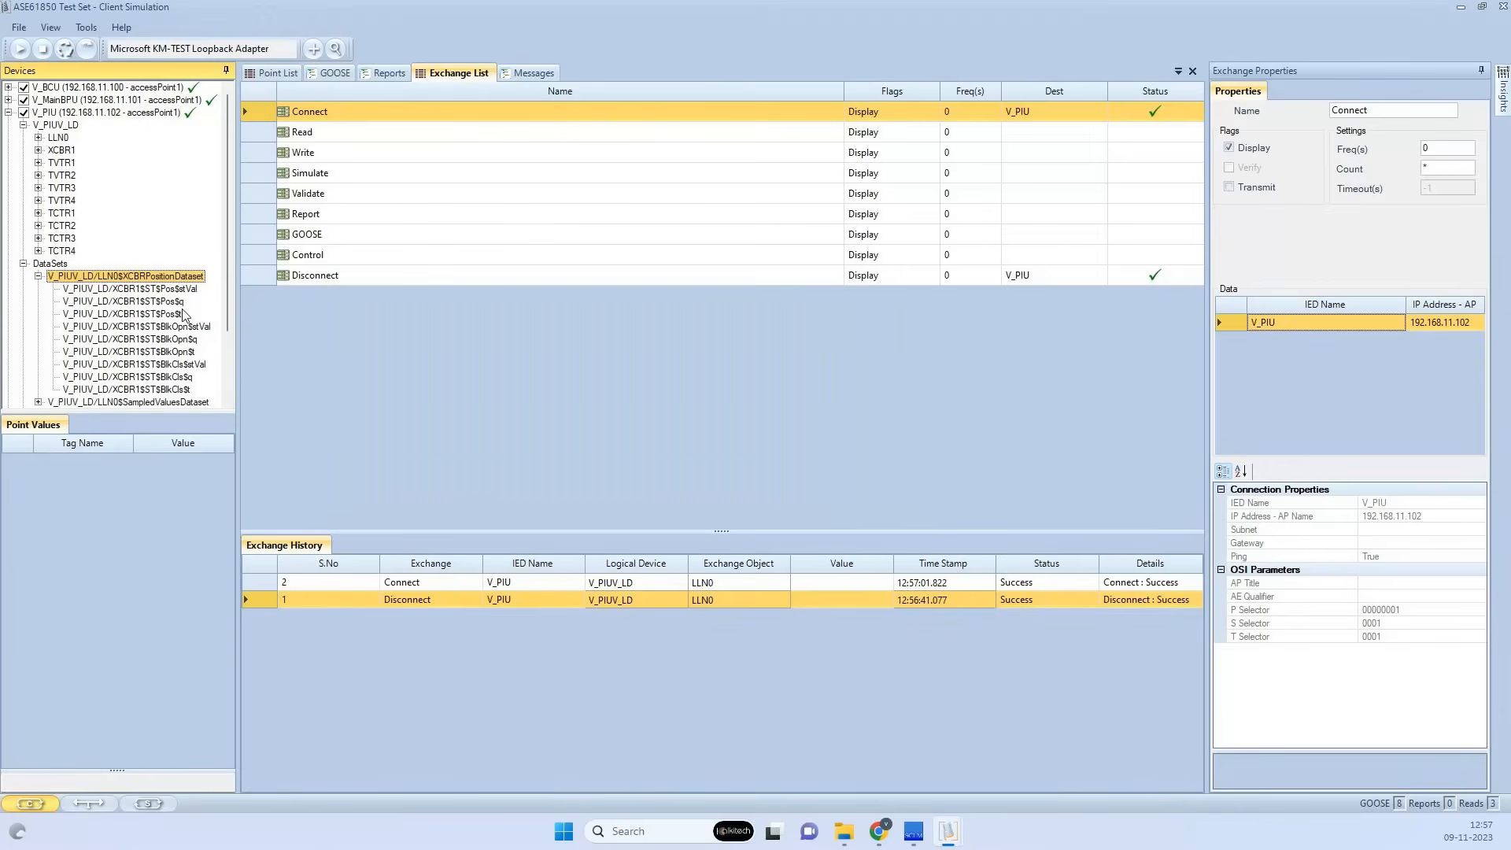
# Add XCBR1$ST$Pos$stVal of V_PIU to the Read exchange and run that exchange
pyautogui.click(123, 289)
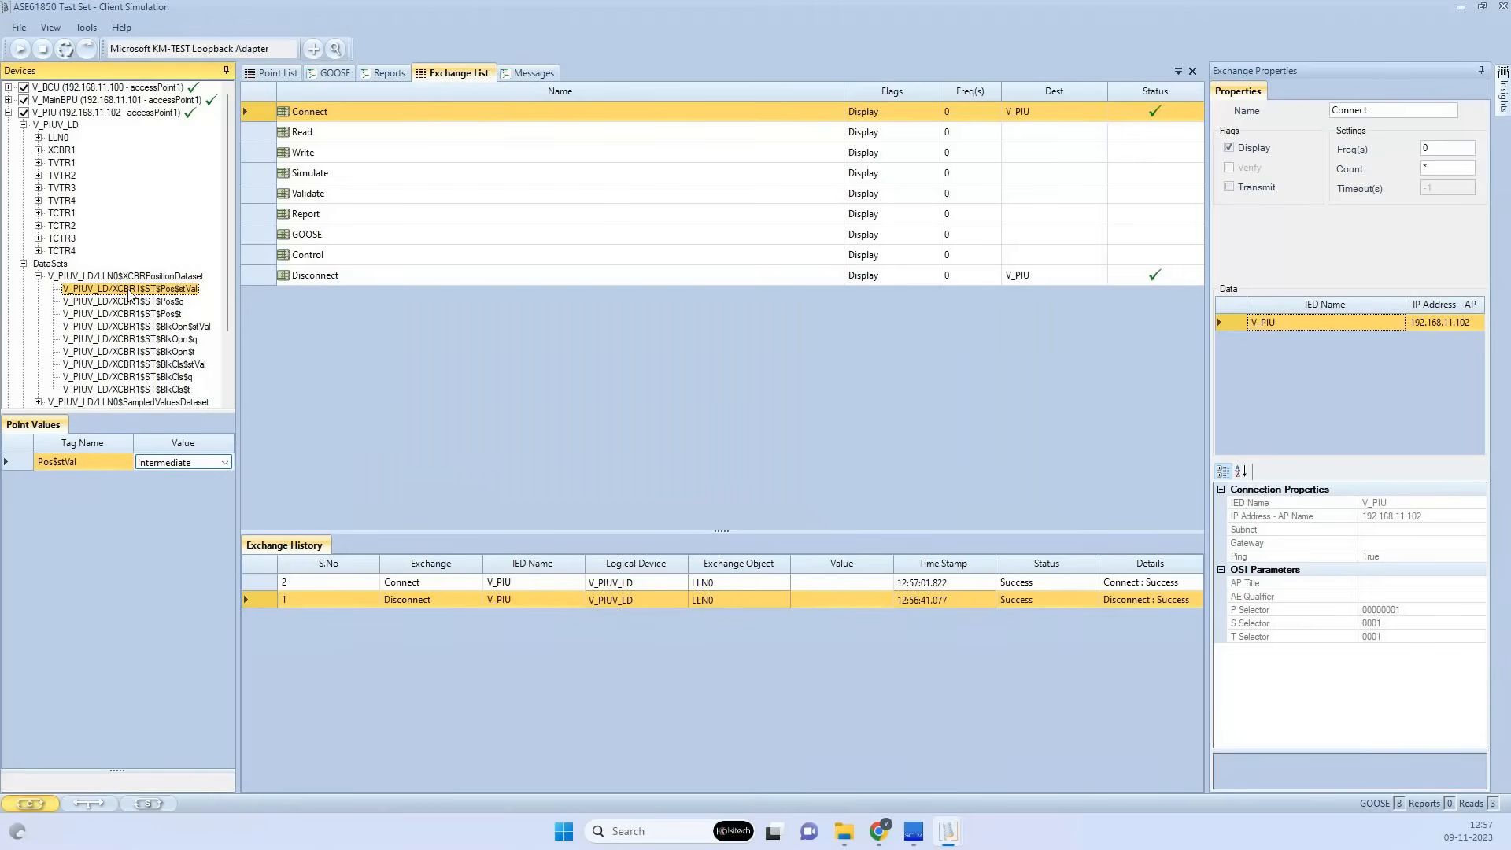
pyautogui.moveTo(128, 294); pyautogui.dragTo(332, 142)
pyautogui.click(333, 133)
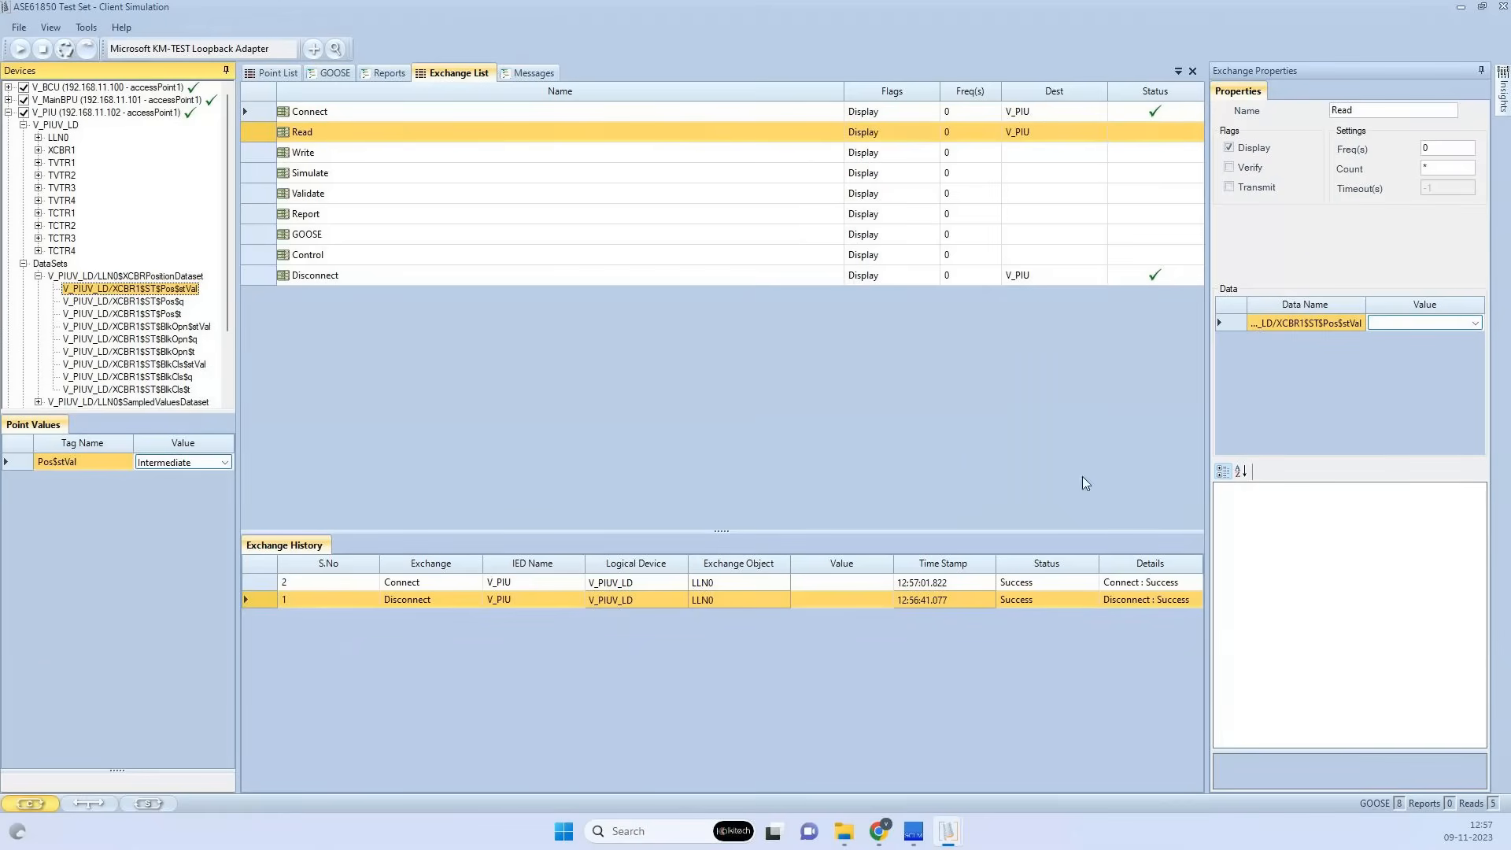
pyautogui.click(1237, 326)
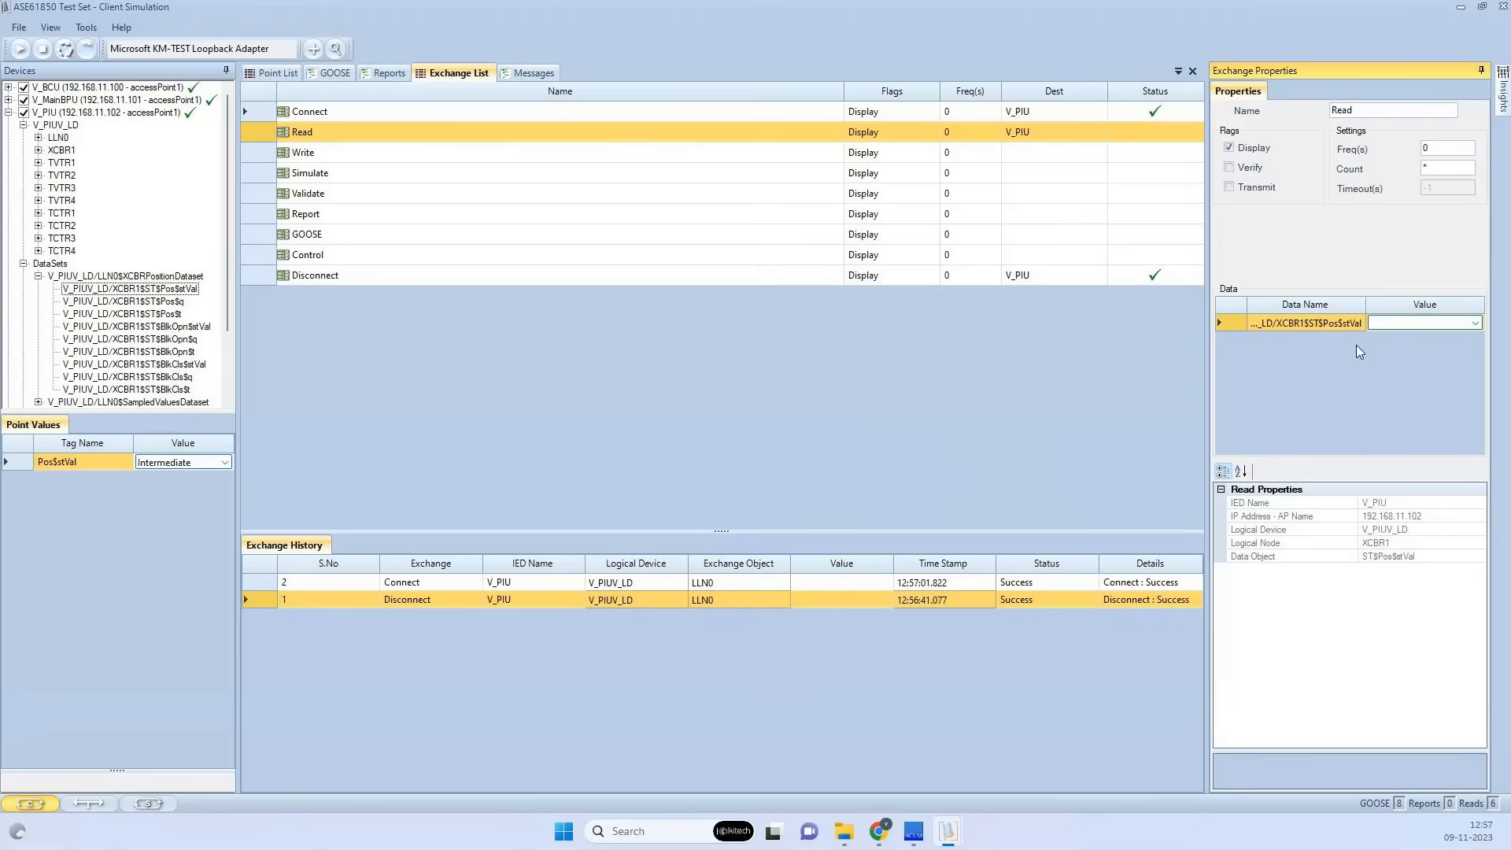
pyautogui.click(87, 48)
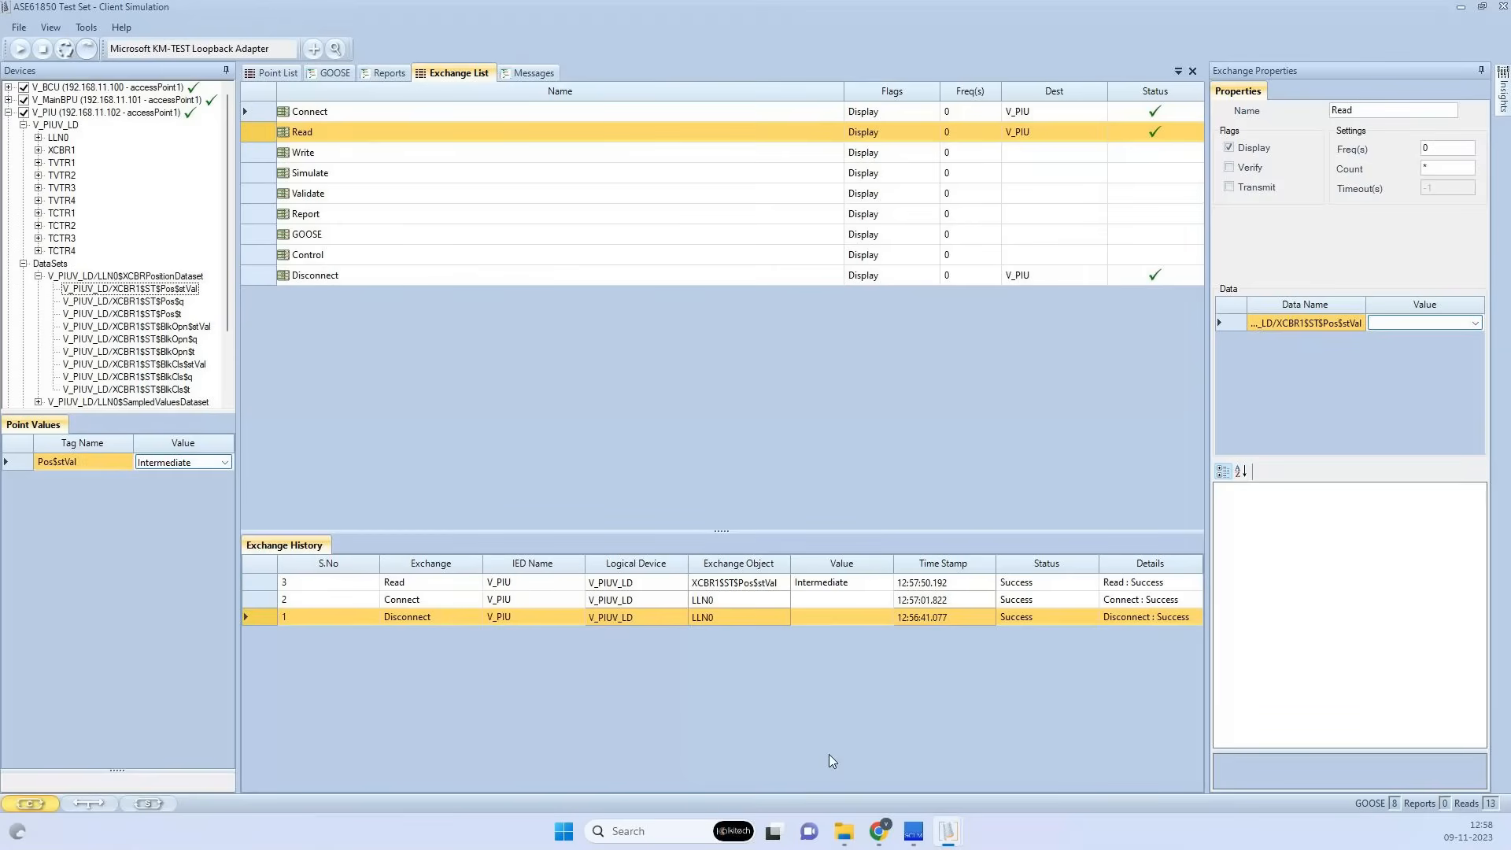
# In the Server Simulation, open V_PIU's XCBRPositionDataset from its buffered report XCBRPositionRCB01 and set Pos$stVal to Off / Open
pyautogui.moveTo(947, 831)
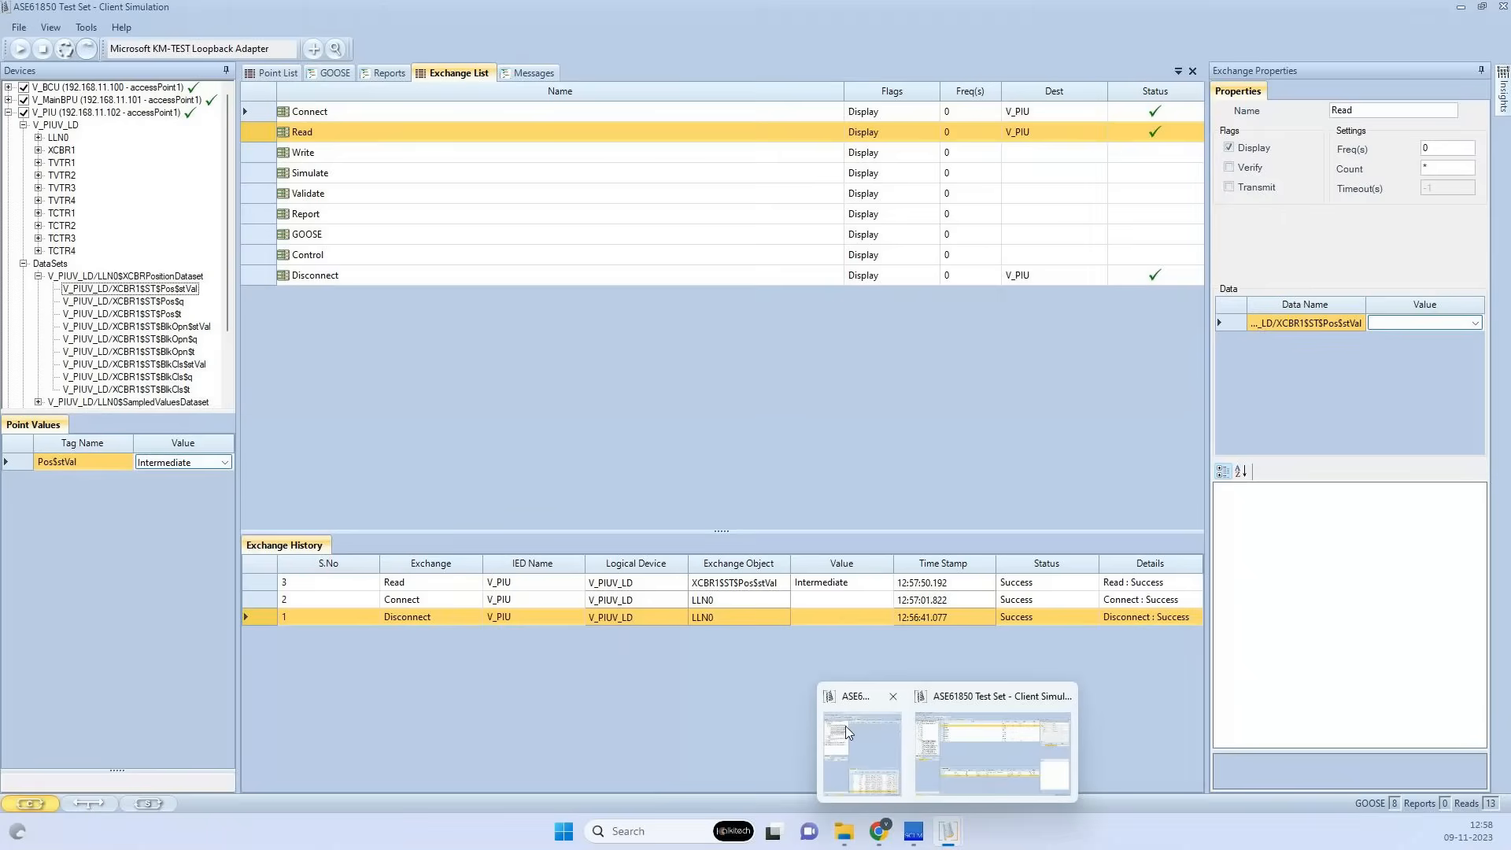
pyautogui.click(845, 726)
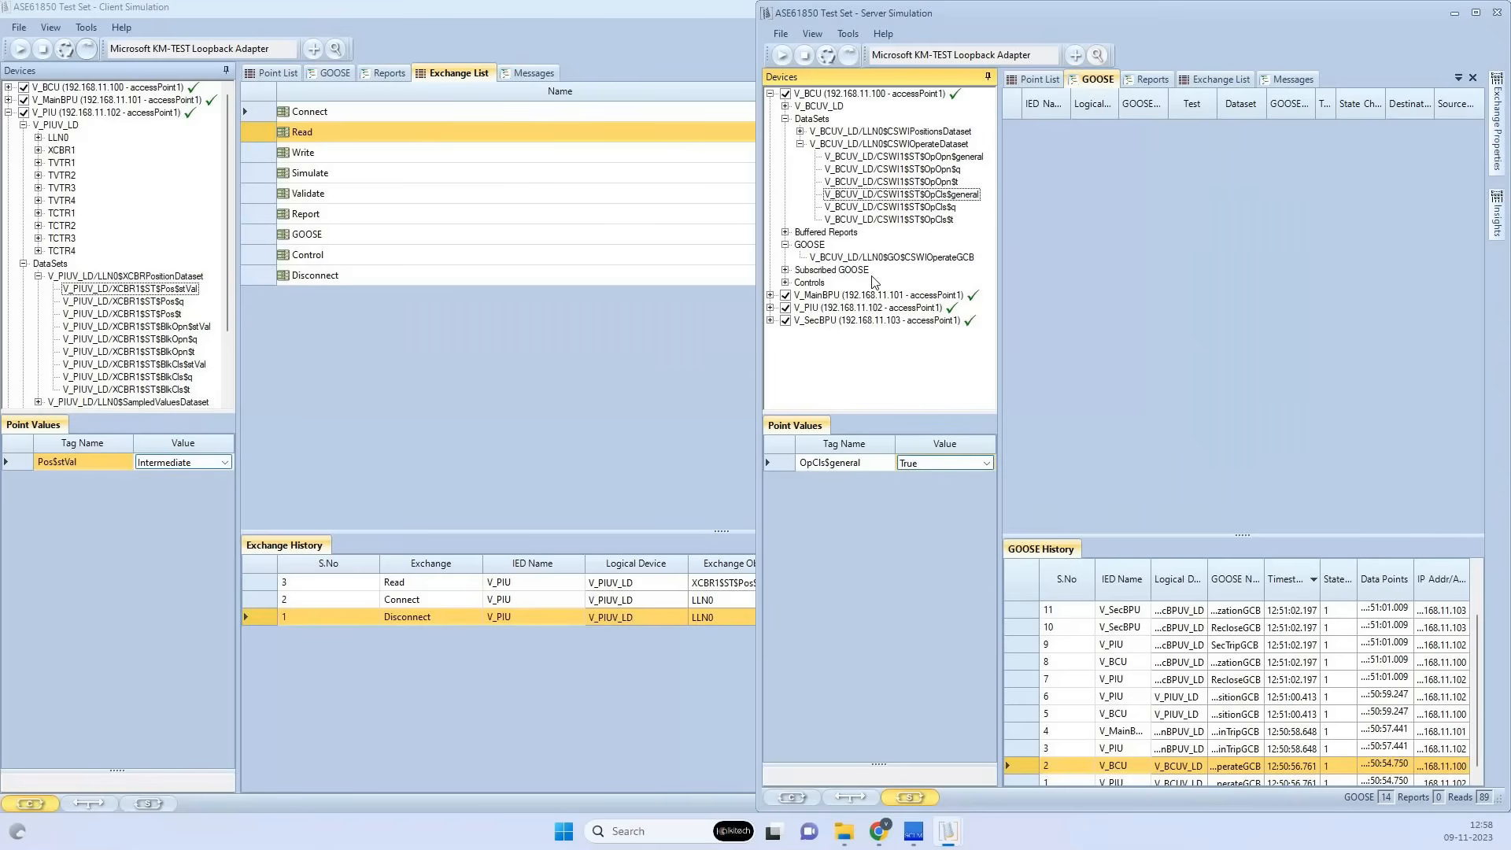
pyautogui.doubleClick(876, 308)
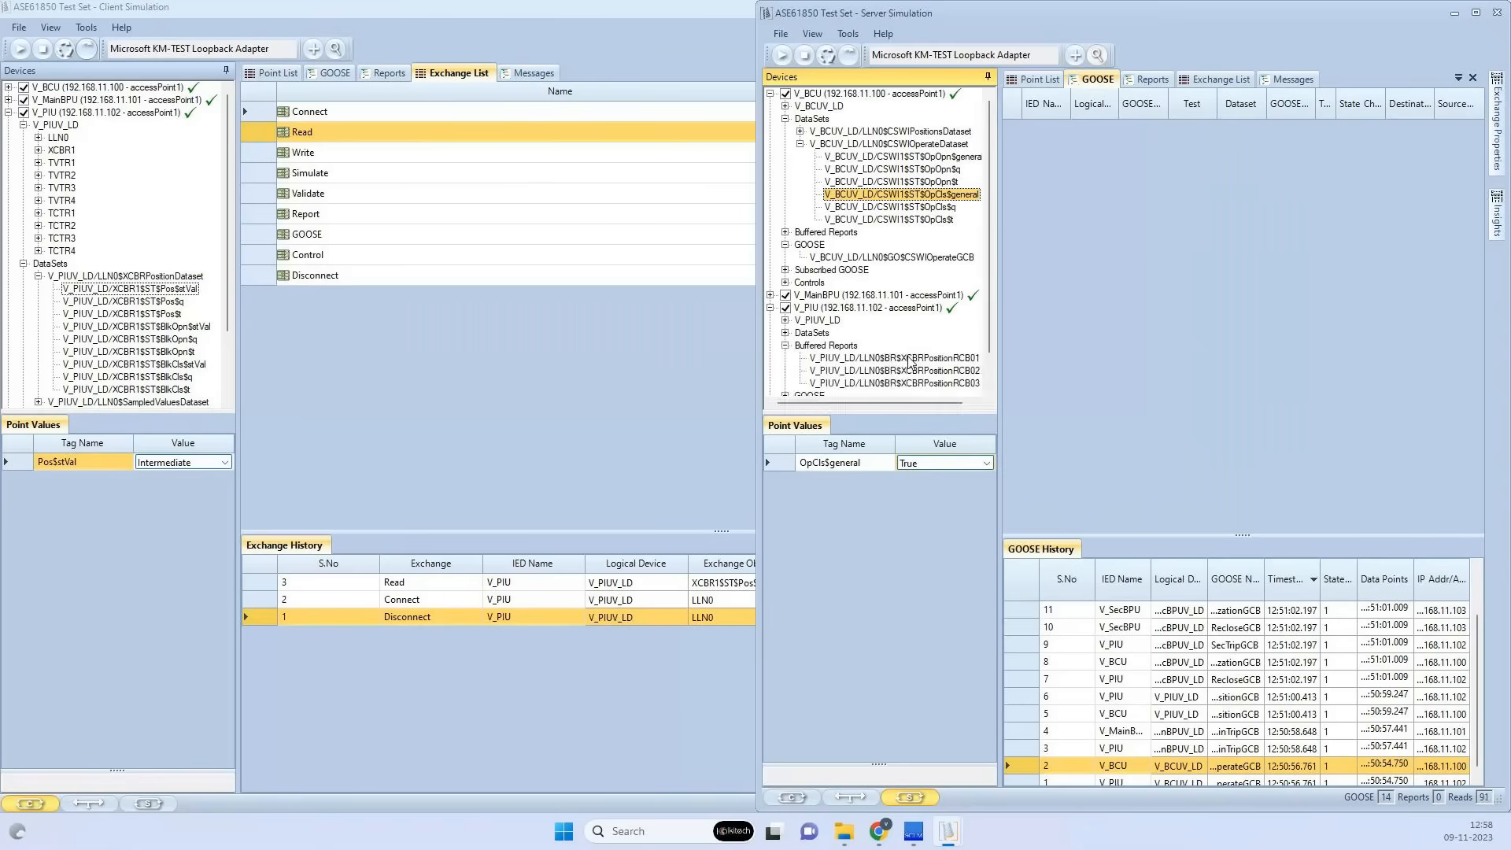
pyautogui.rightClick(909, 360)
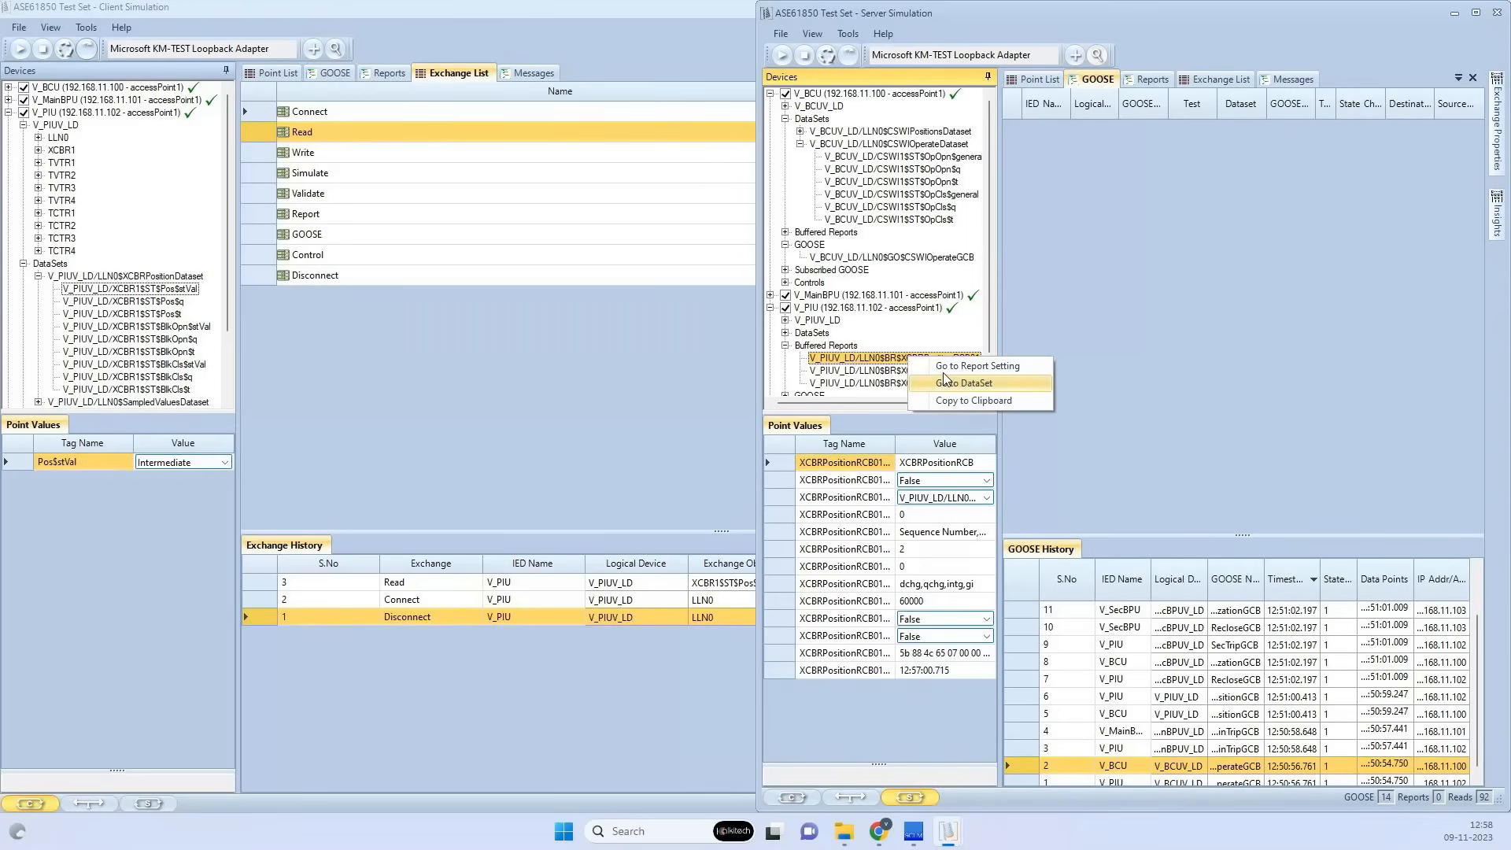
pyautogui.click(945, 382)
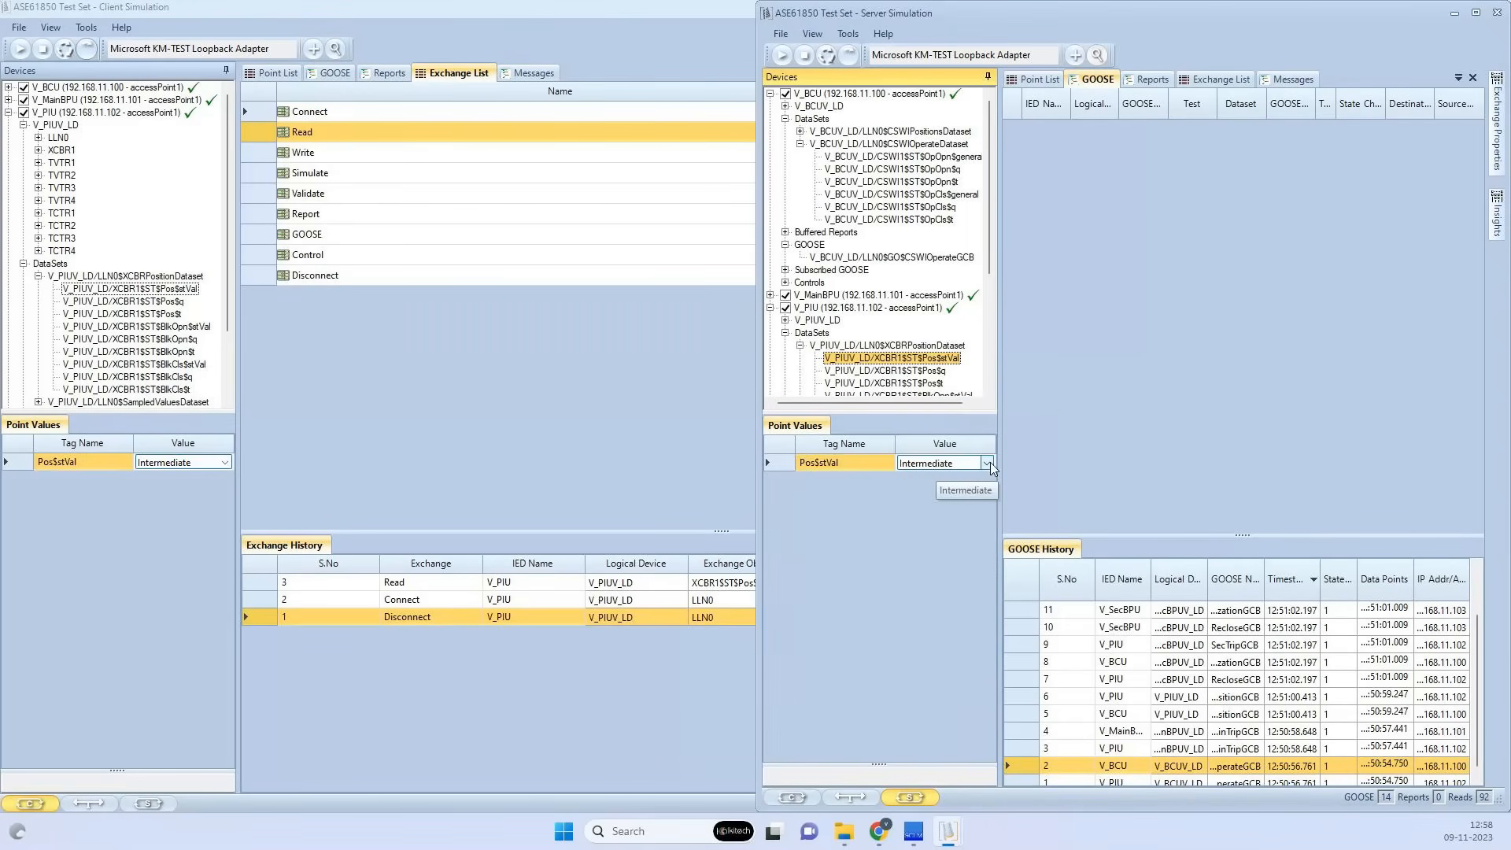
pyautogui.click(986, 462)
pyautogui.click(937, 487)
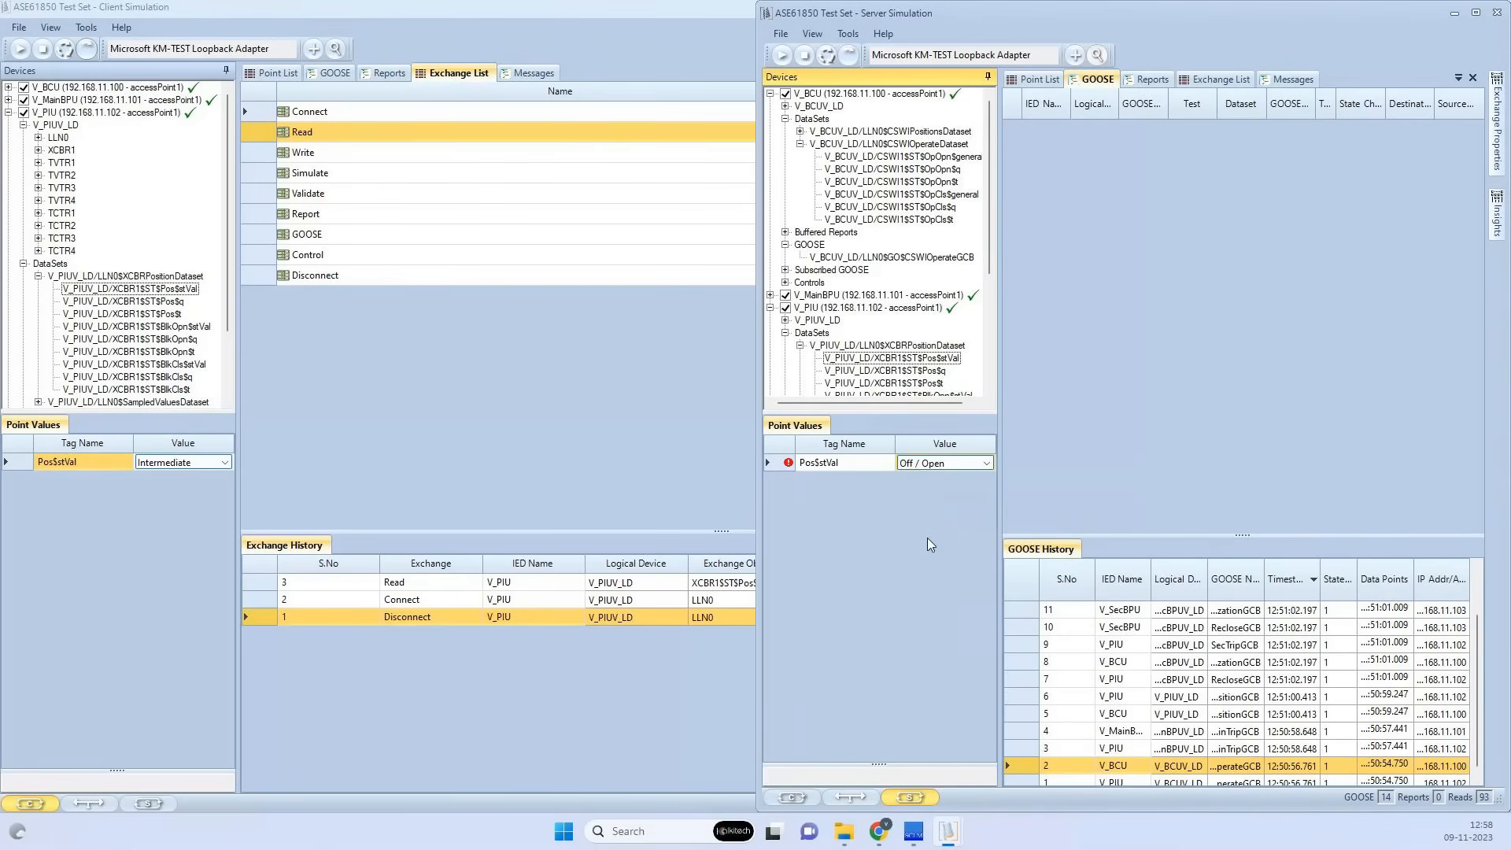
# Set V_PIU's Pos$stVal to Intermediate and back to Off / Open in the Server Simulation
pyautogui.click(987, 463)
pyautogui.click(945, 489)
pyautogui.click(948, 464)
pyautogui.scroll(1, 949, 464)
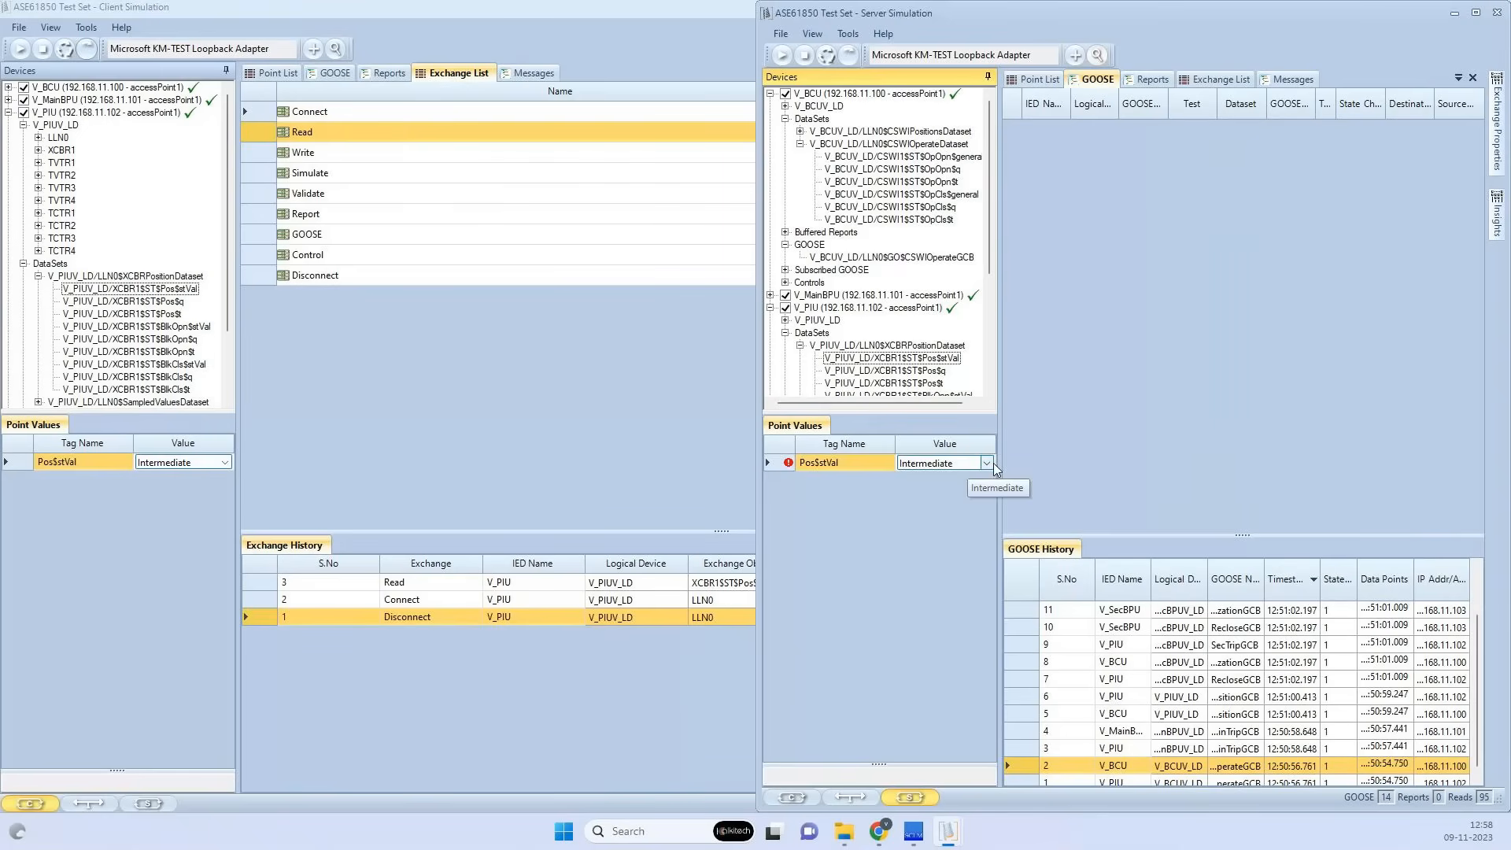
pyautogui.click(990, 465)
pyautogui.click(926, 492)
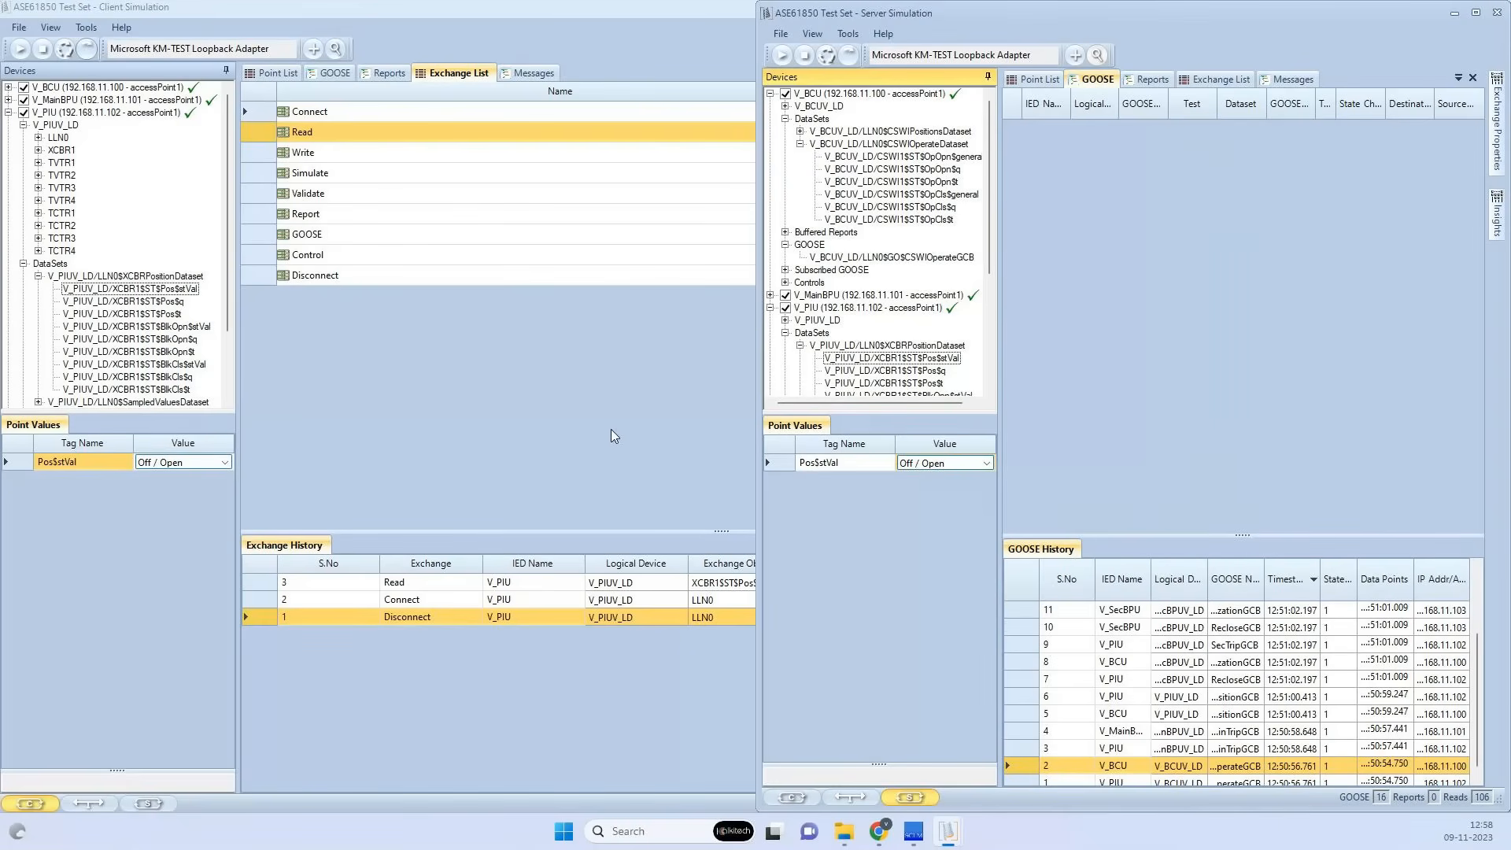
# In the Client Simulation, run the Read exchange on V_PIU again and view the details of the new history entry
pyautogui.click(557, 64)
pyautogui.click(86, 50)
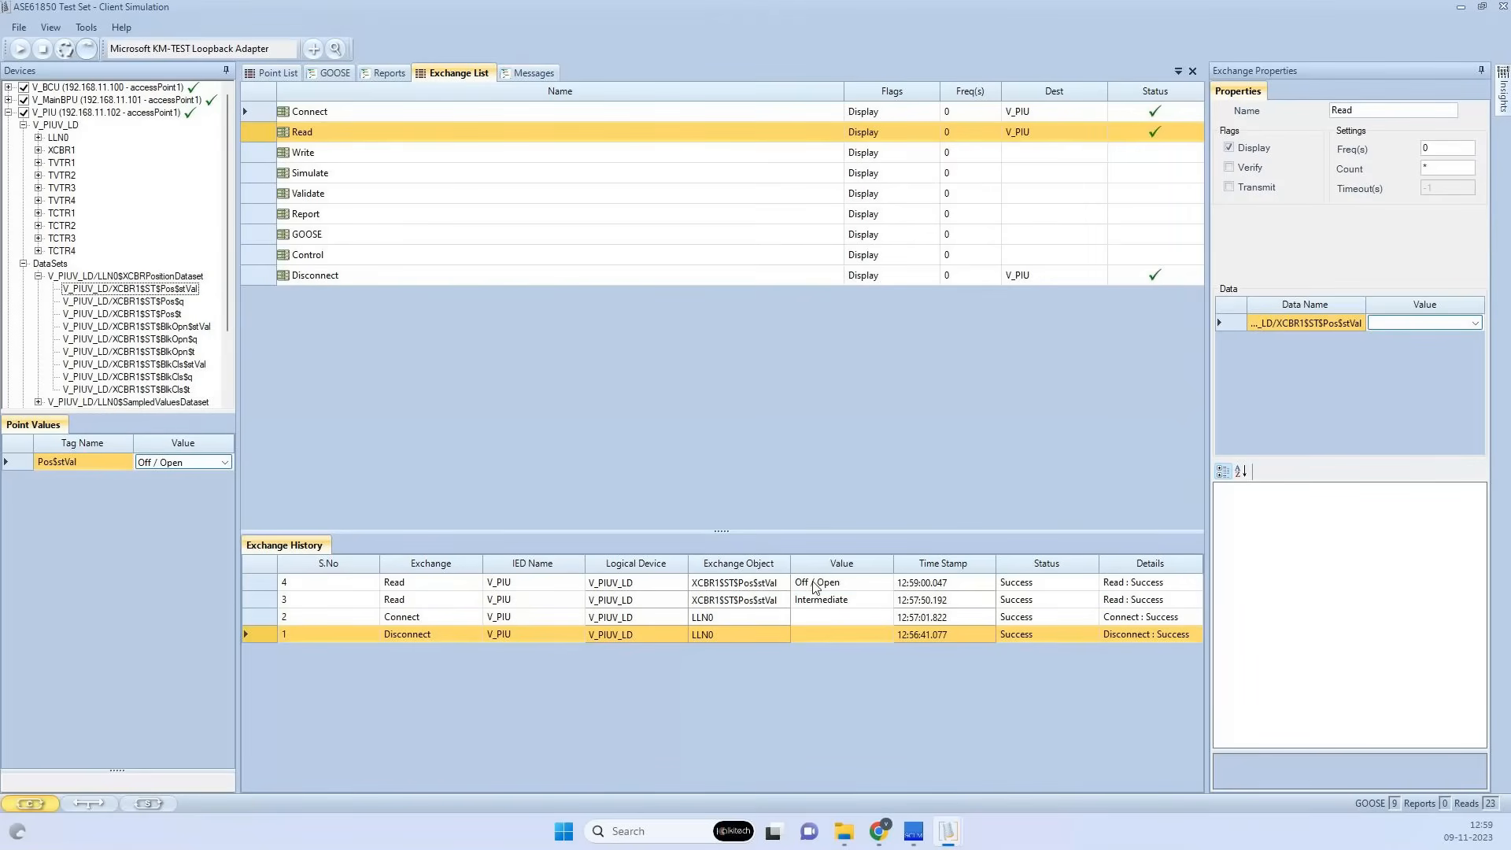
pyautogui.doubleClick(823, 586)
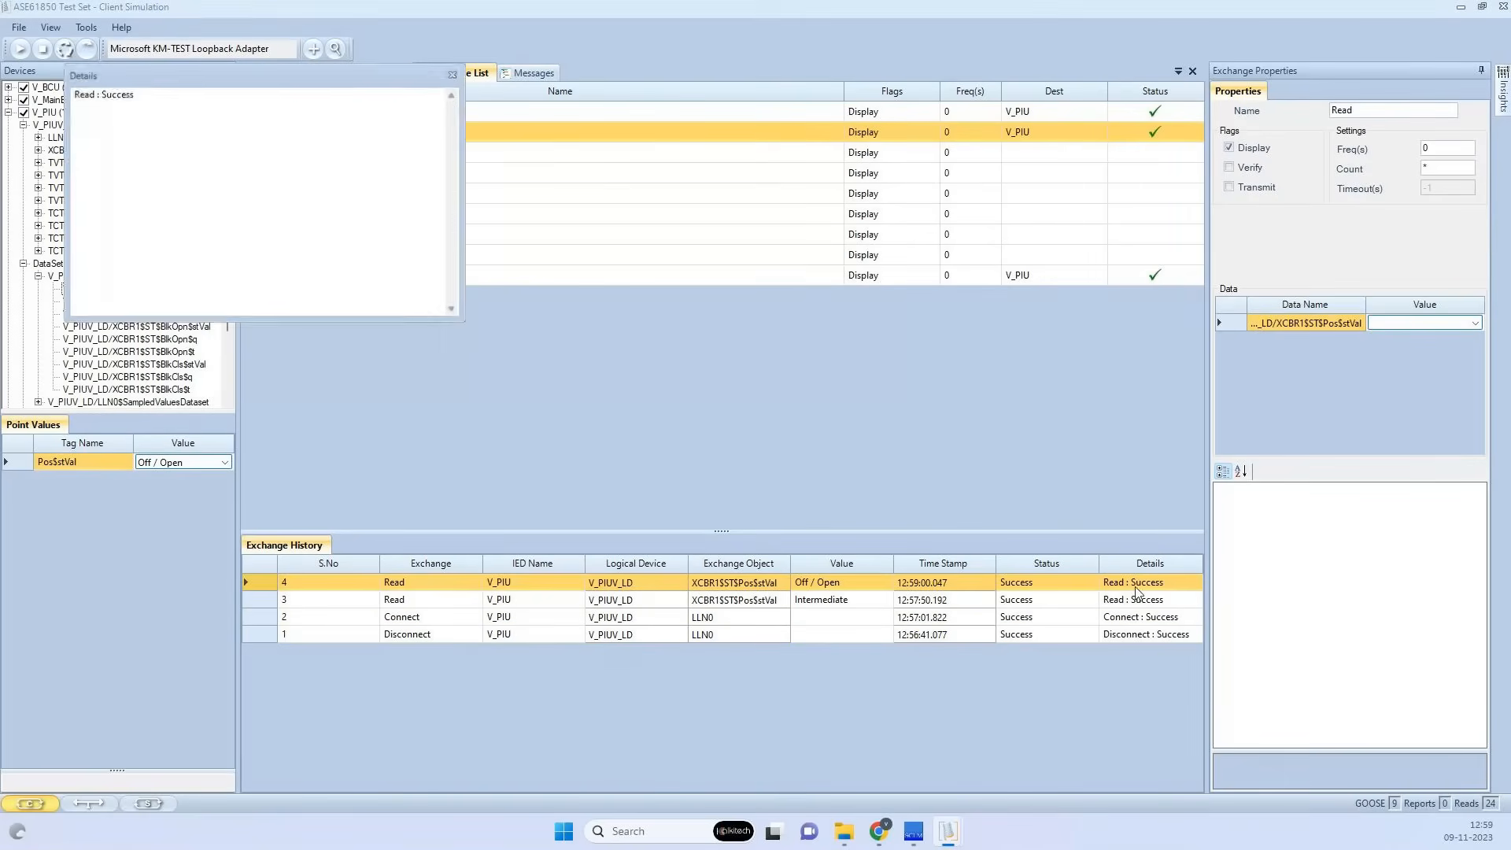
pyautogui.click(454, 73)
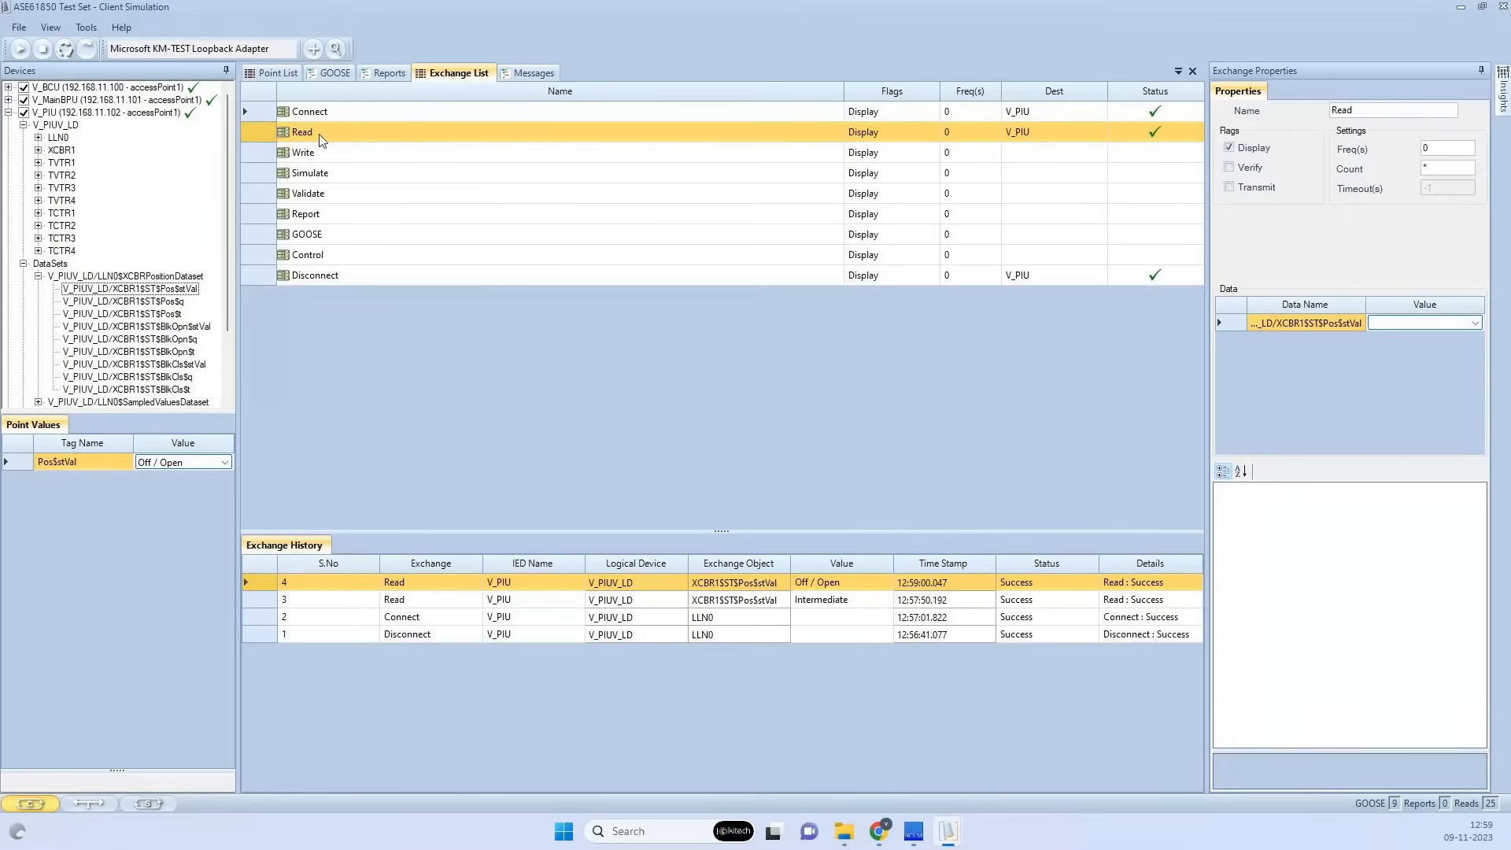
# Set the Read exchange's frequency to 10 seconds and start running it repeatedly
pyautogui.click(1400, 151)
pyautogui.write('1')
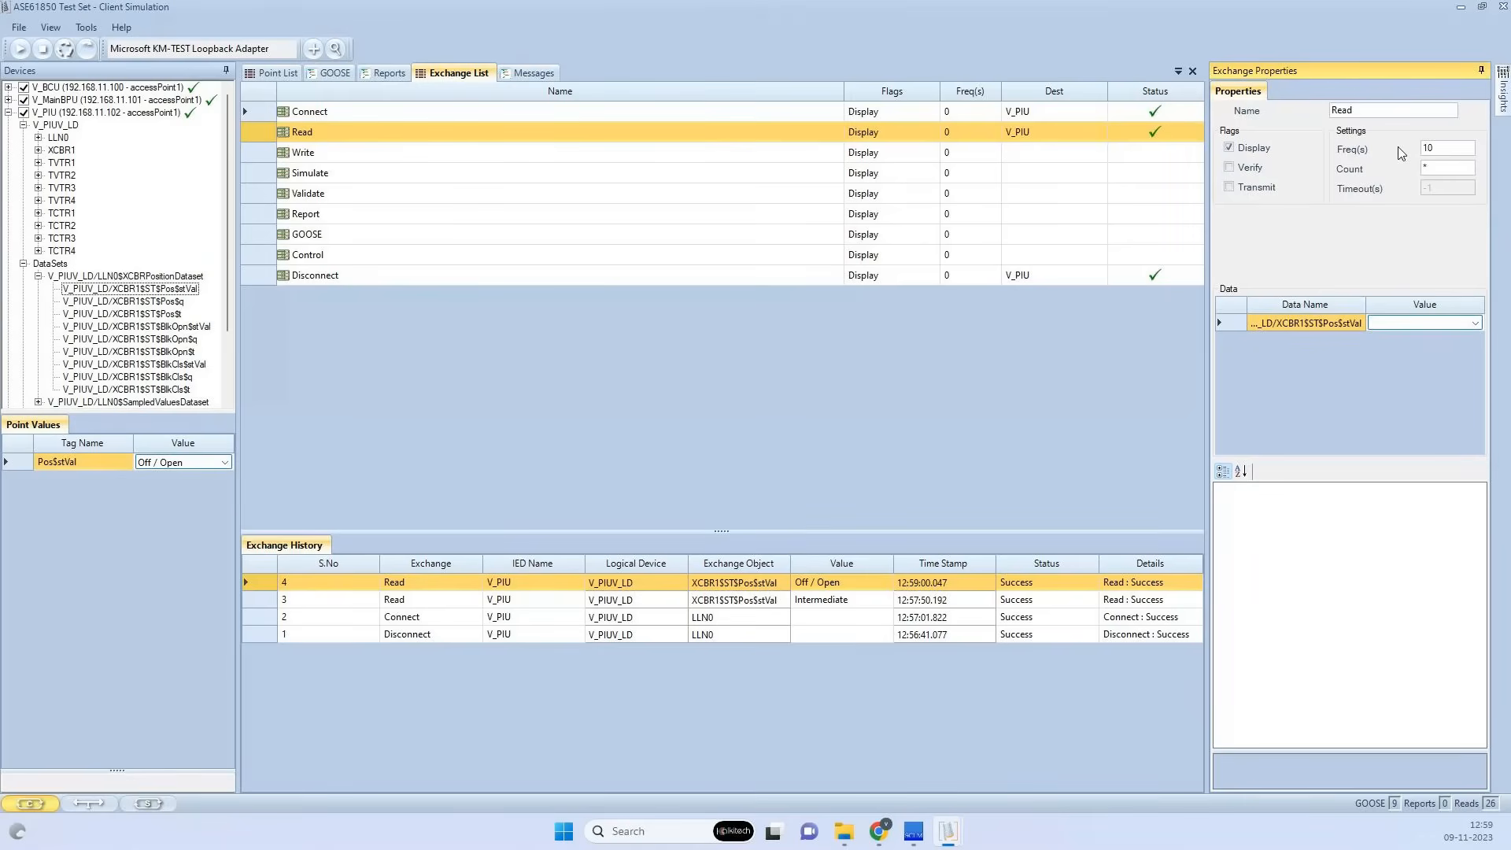
pyautogui.click(253, 140)
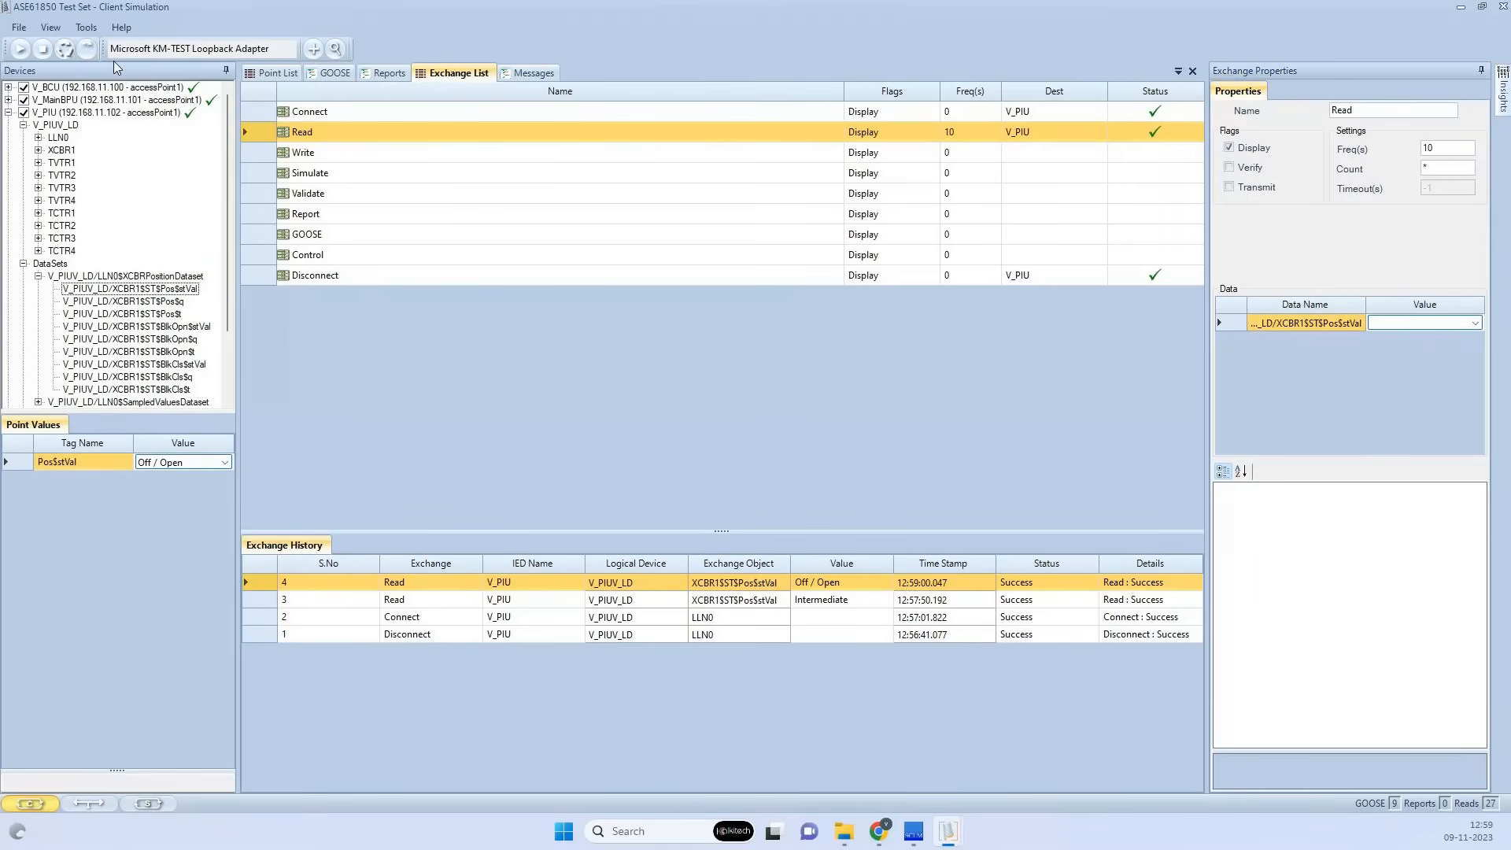
pyautogui.click(66, 50)
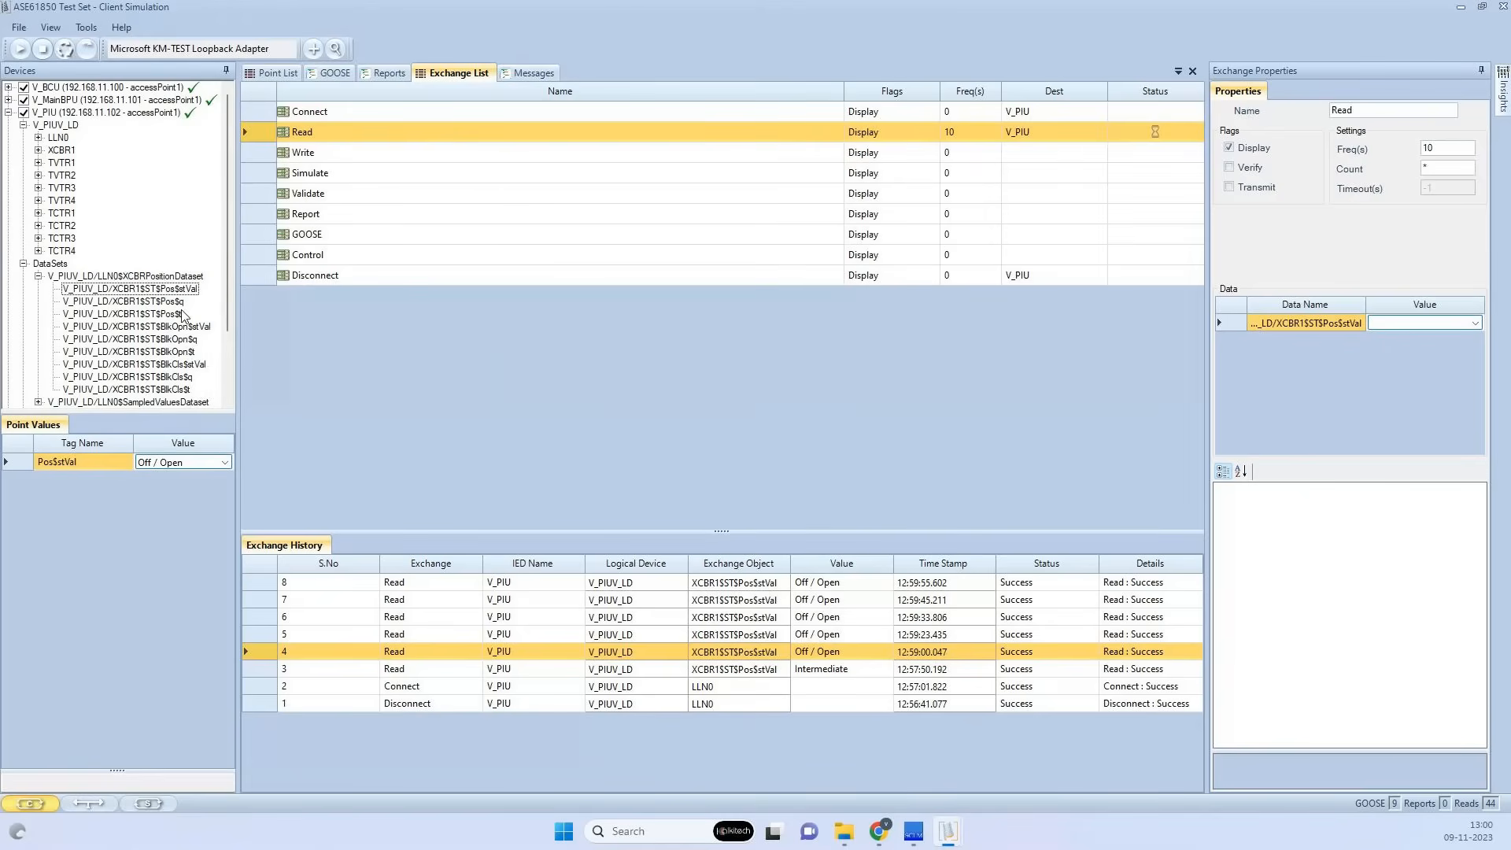
# Add V_PIU's XCBR1$ST$BlkOpn$stVal from XCBRPositionDataset to the Read exchange and review its data points
pyautogui.click(135, 327)
pyautogui.moveTo(132, 330); pyautogui.dragTo(343, 133)
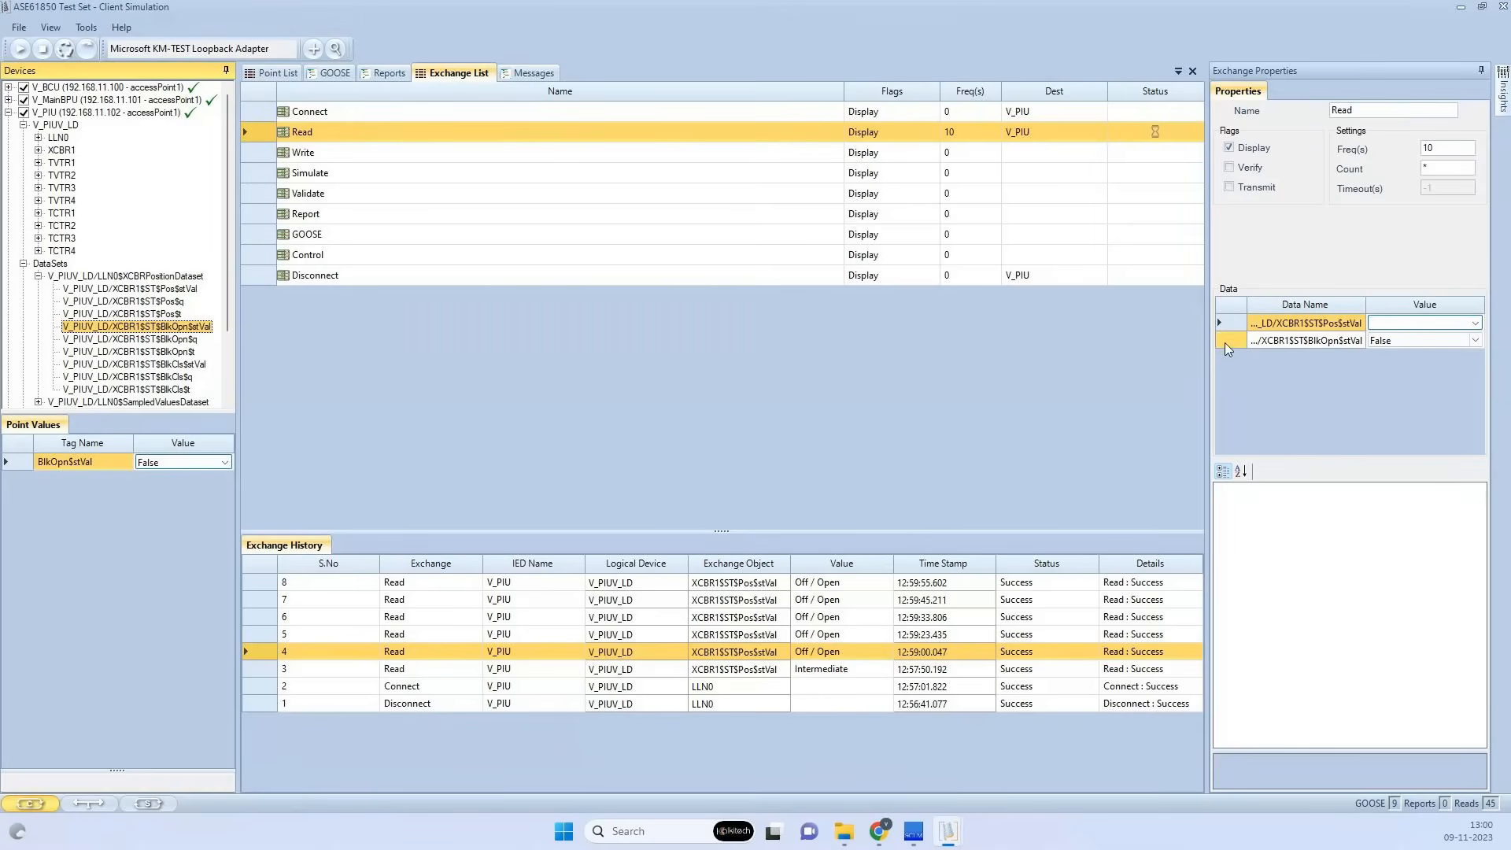
pyautogui.click(1225, 342)
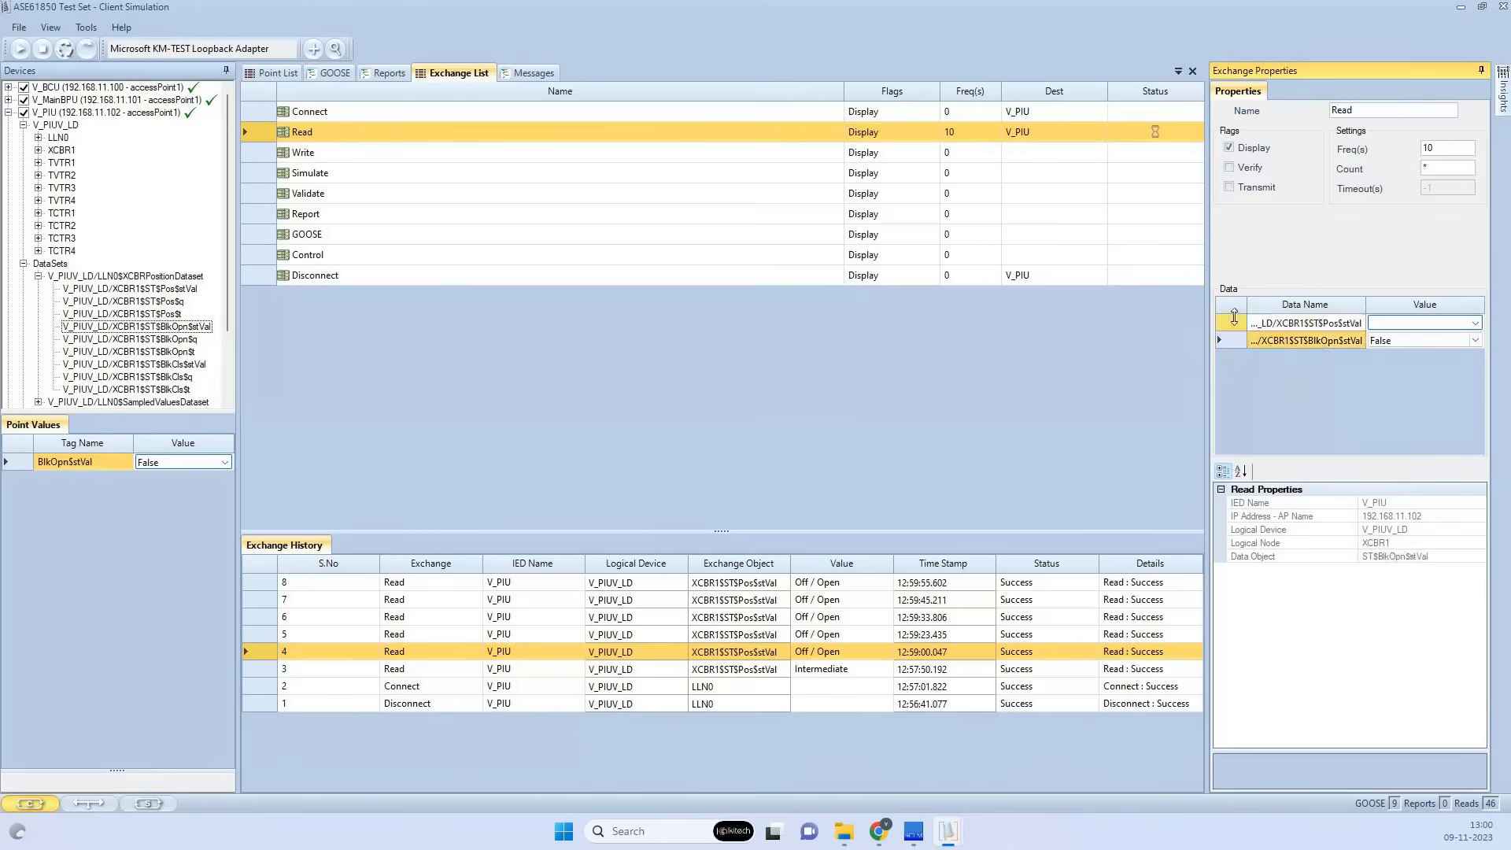
pyautogui.click(1233, 323)
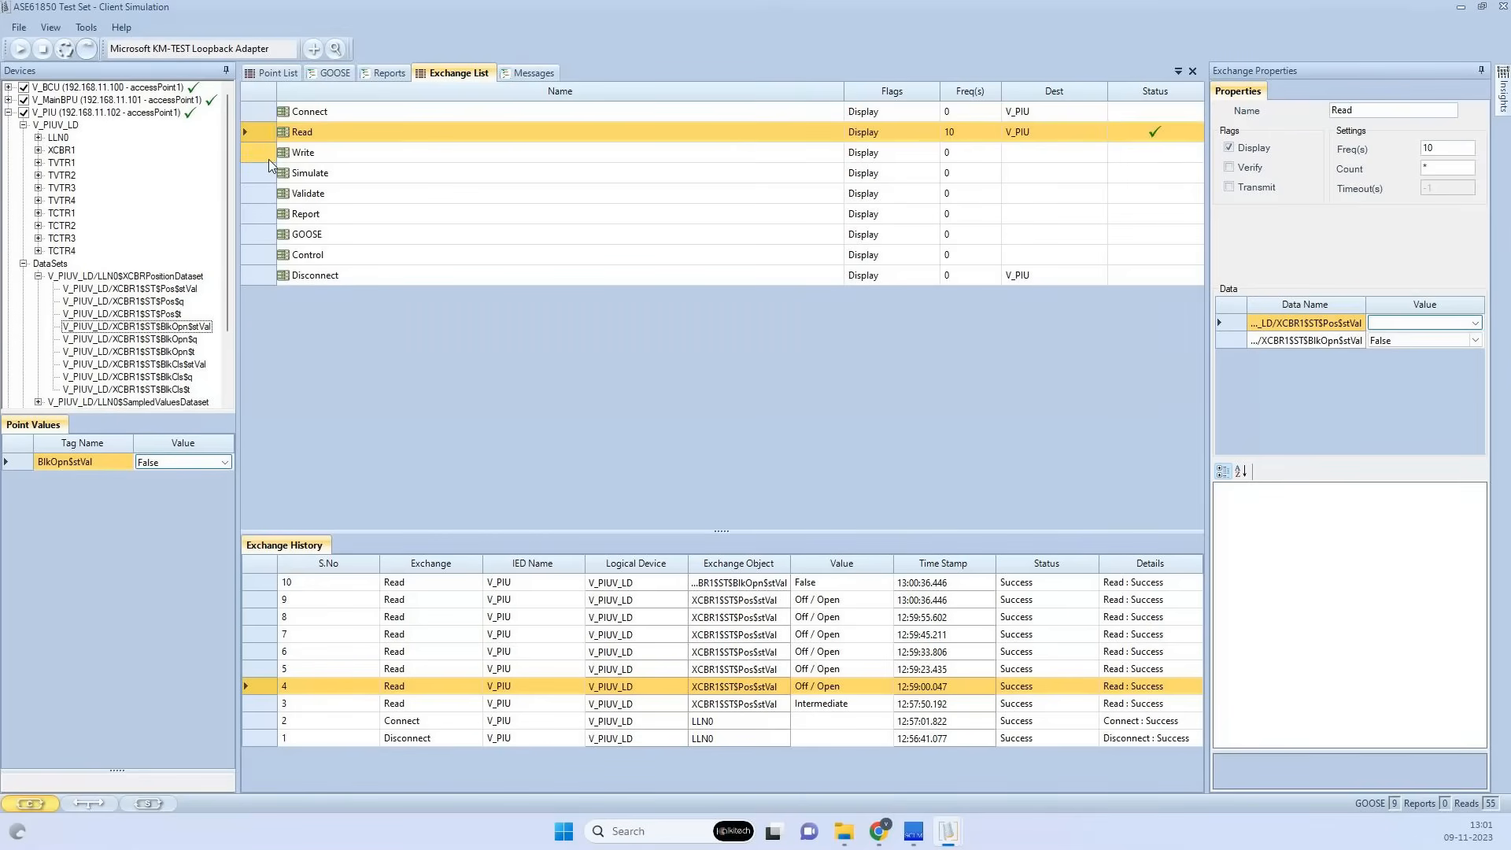
# Add the GI attribute from the report settings of V_PIU's buffered report XCBRPositionRCB01 to the Write exchange
pyautogui.click(268, 159)
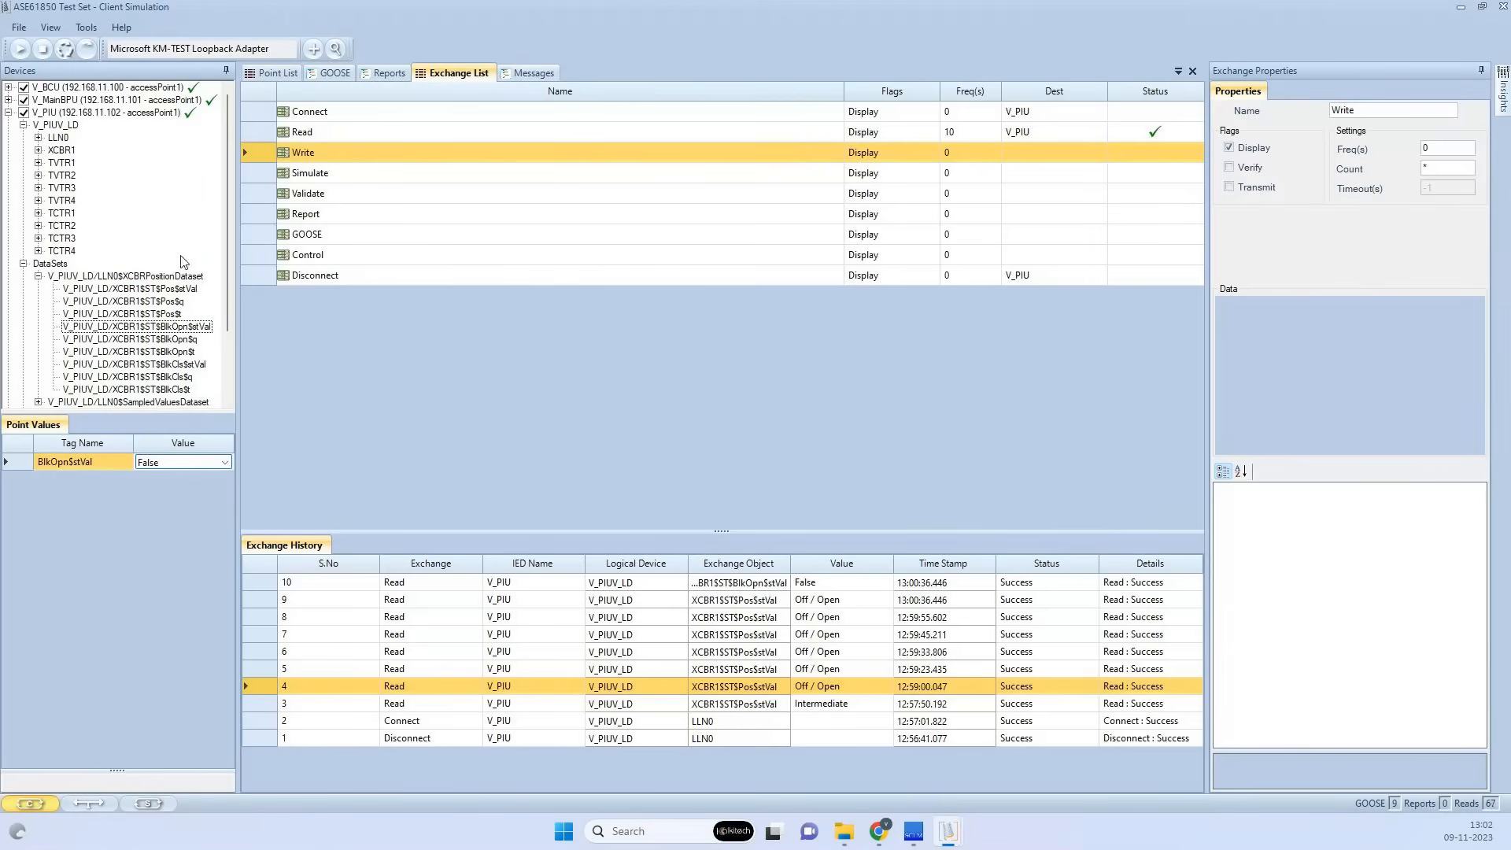
pyautogui.moveTo(229, 258); pyautogui.dragTo(233, 324)
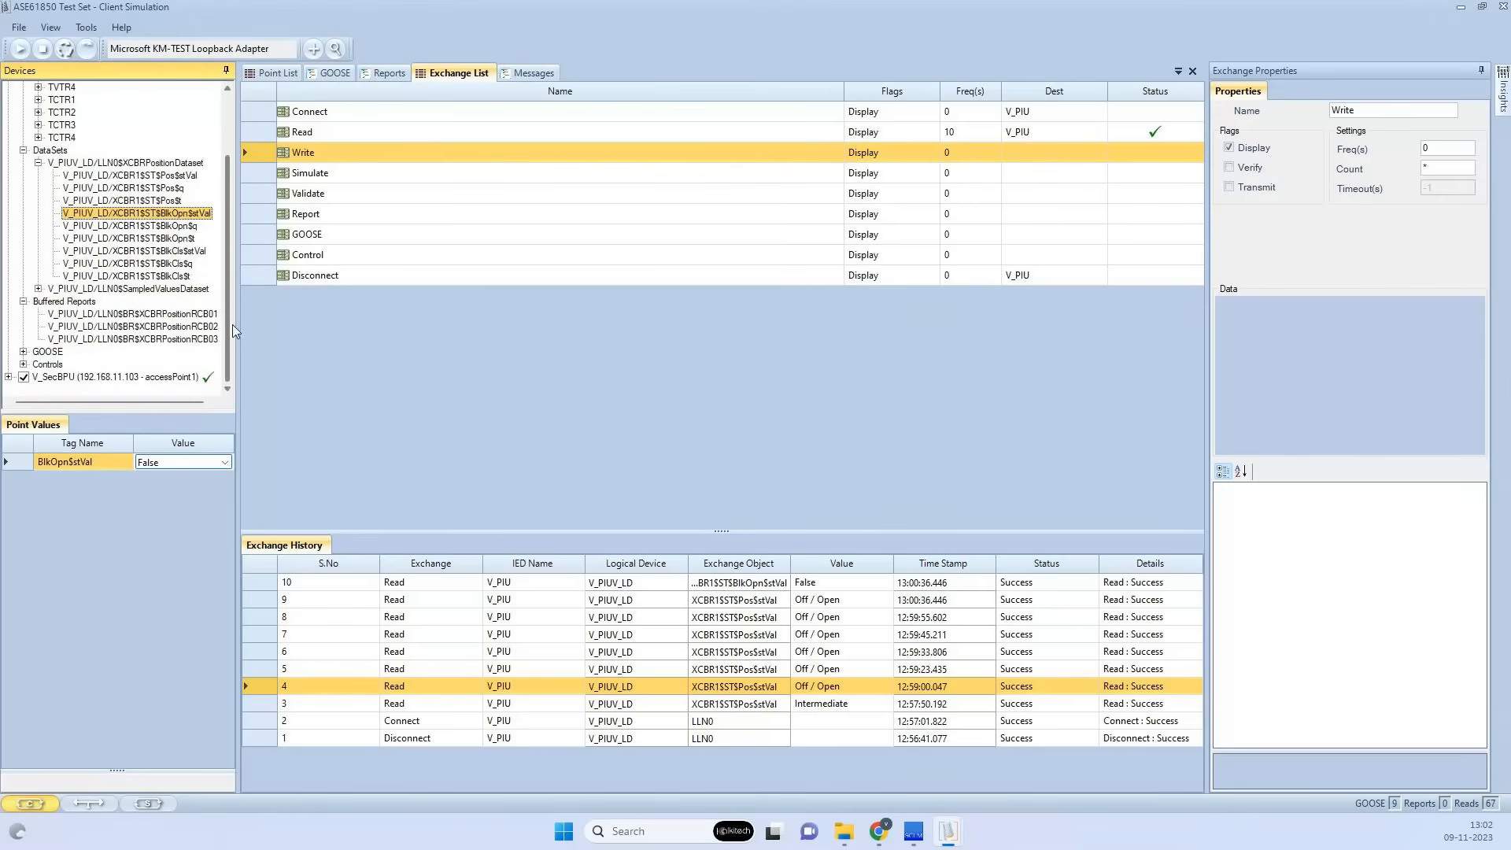
pyautogui.click(99, 315)
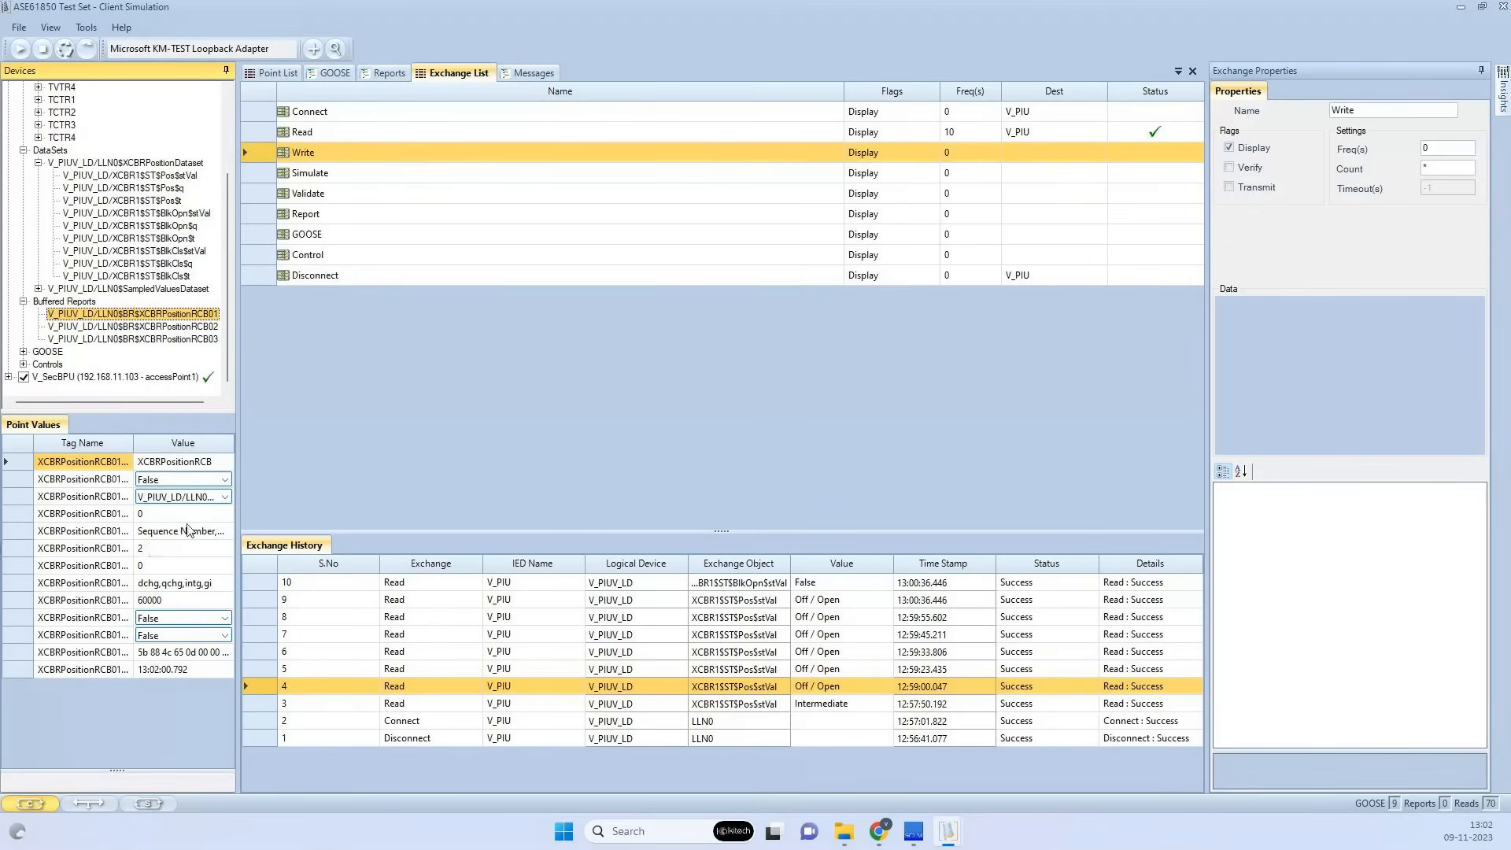
pyautogui.rightClick(148, 317)
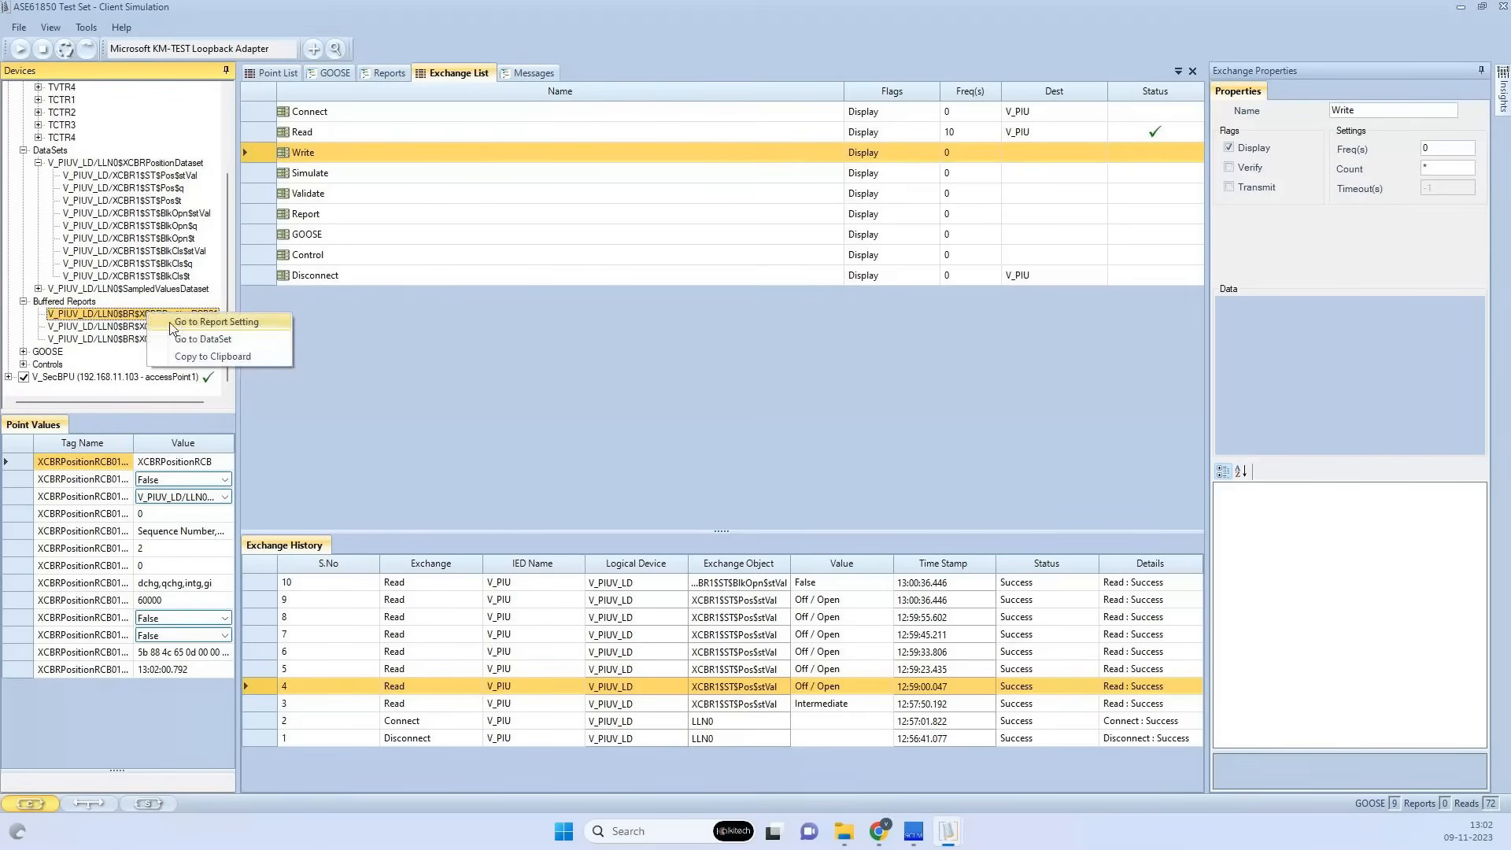
pyautogui.click(172, 323)
pyautogui.click(99, 214)
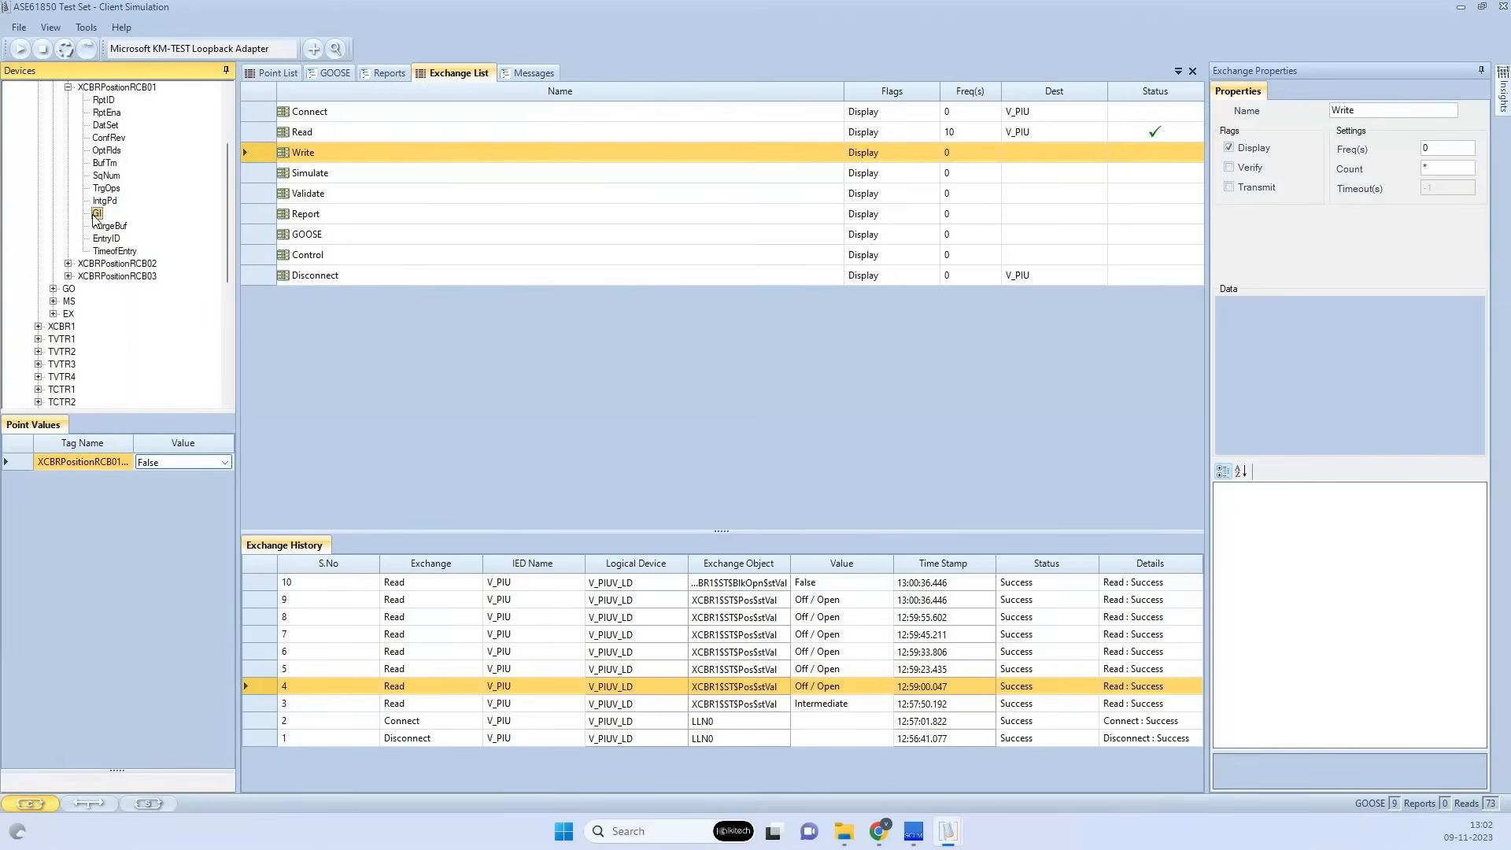
pyautogui.moveTo(97, 214); pyautogui.dragTo(333, 156)
# Set the GI value in the Write exchange to True and run that exchange
pyautogui.click(1241, 325)
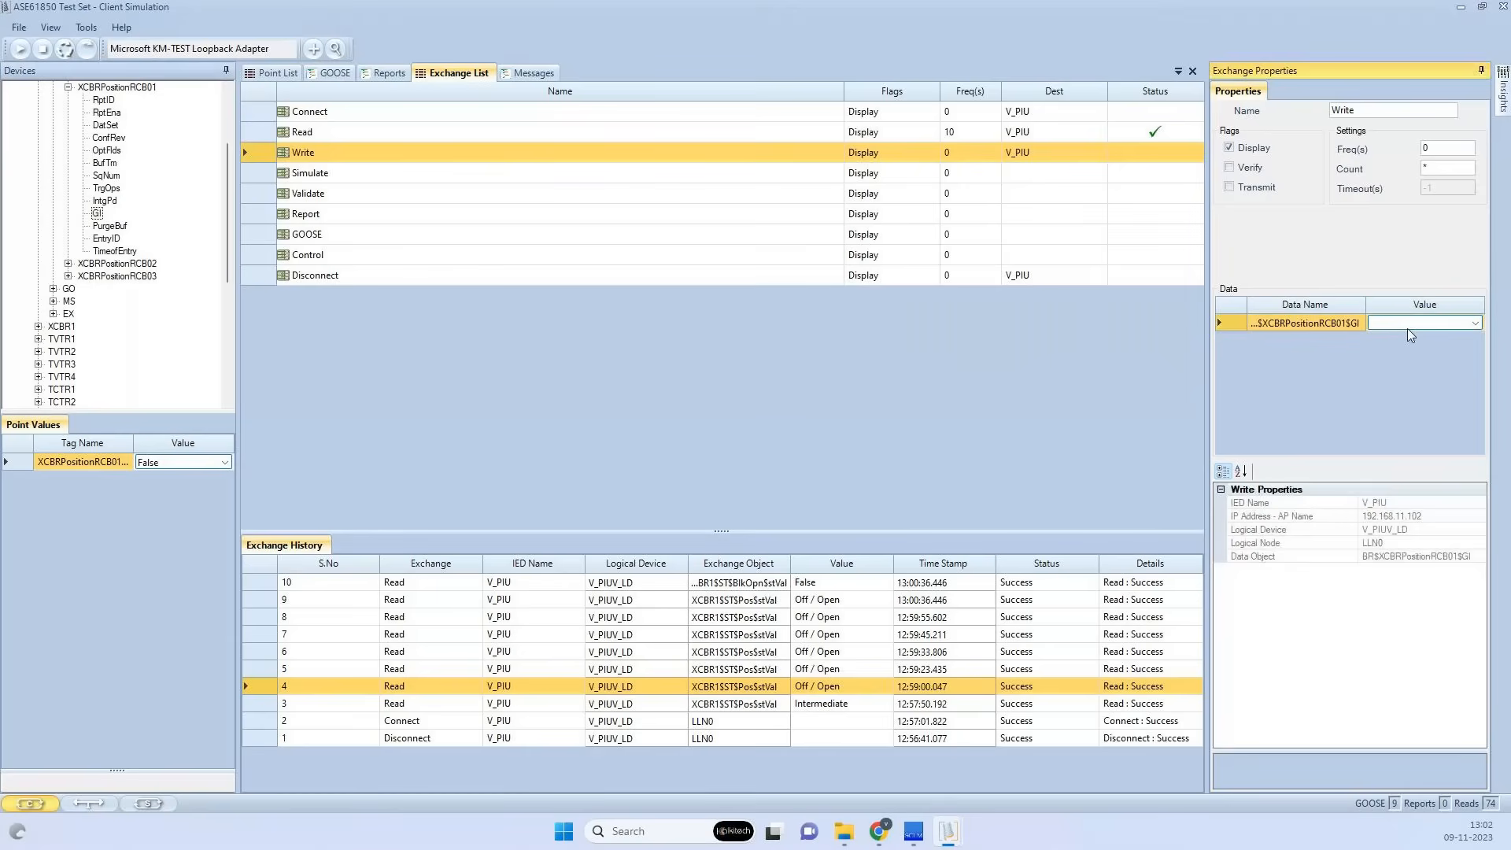
pyautogui.click(1407, 328)
pyautogui.click(1477, 323)
pyautogui.click(1393, 340)
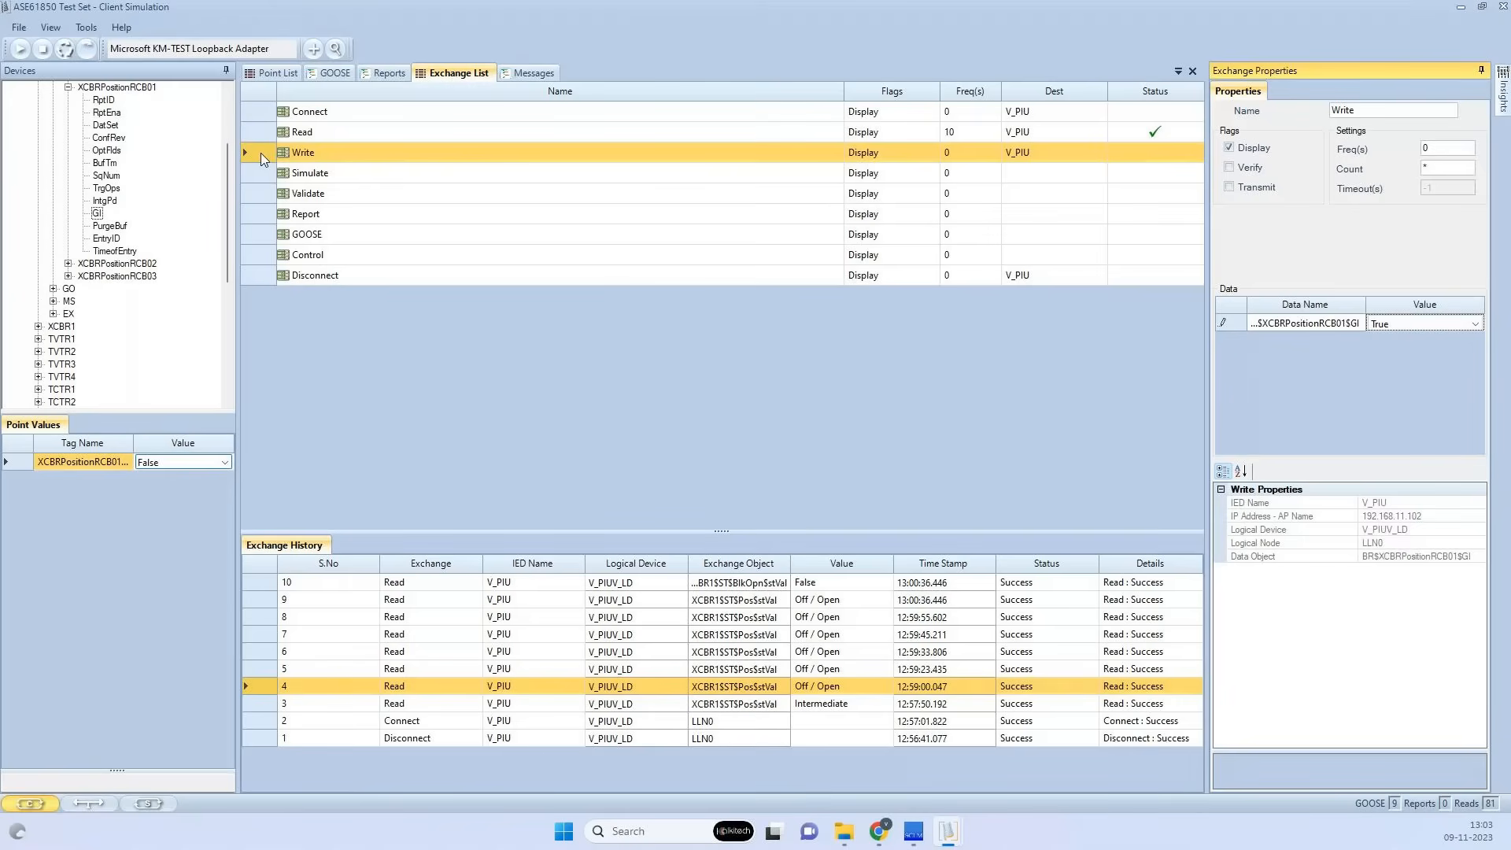
pyautogui.doubleClick(262, 157)
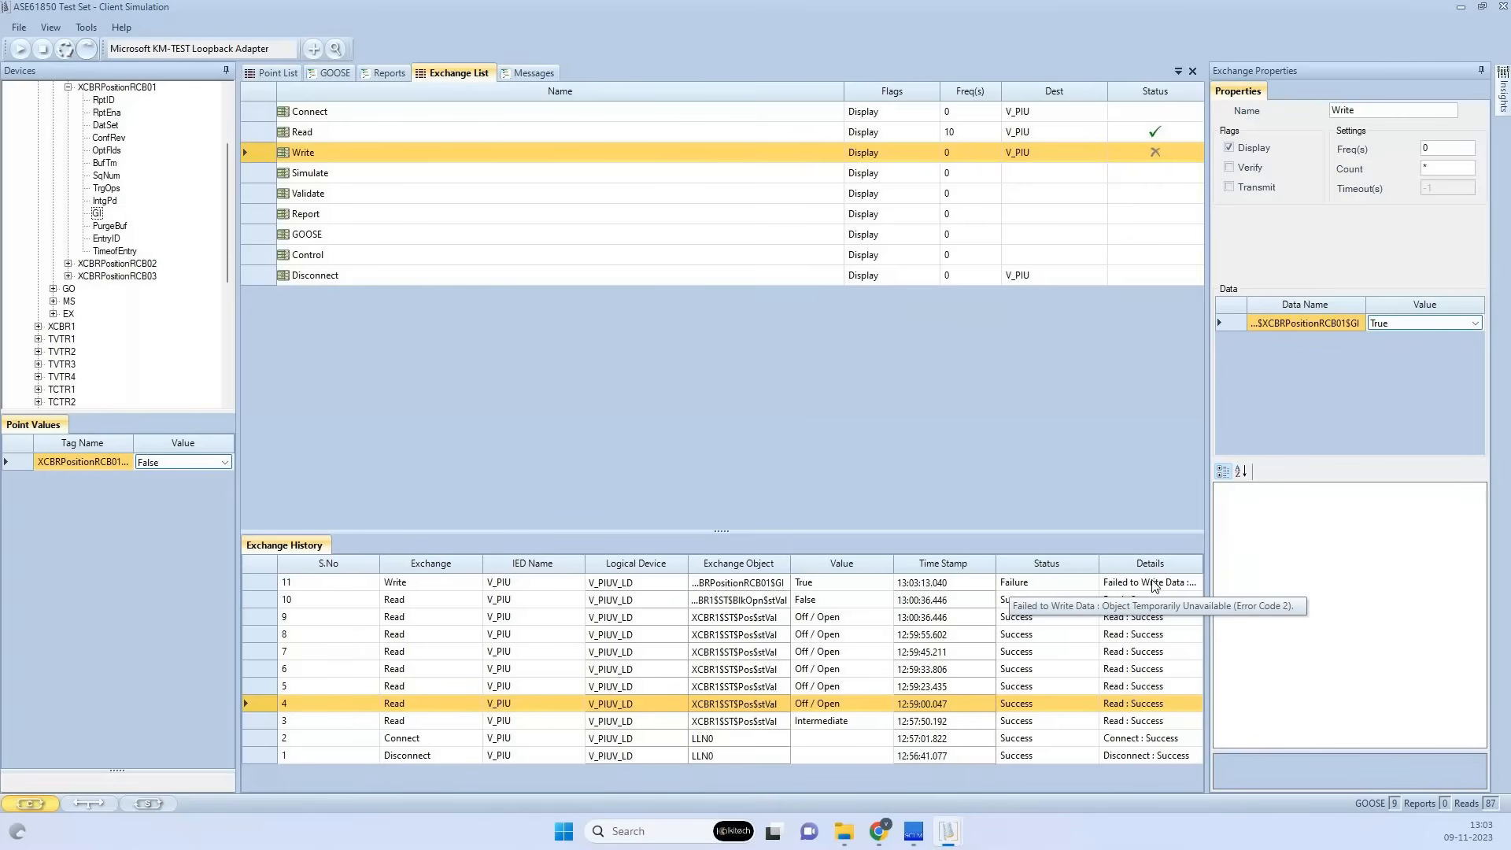
# Add V_PIU's buffered report XCBRPositionRCB01 to the Report exchange with the operation Enable
pyautogui.click(315, 214)
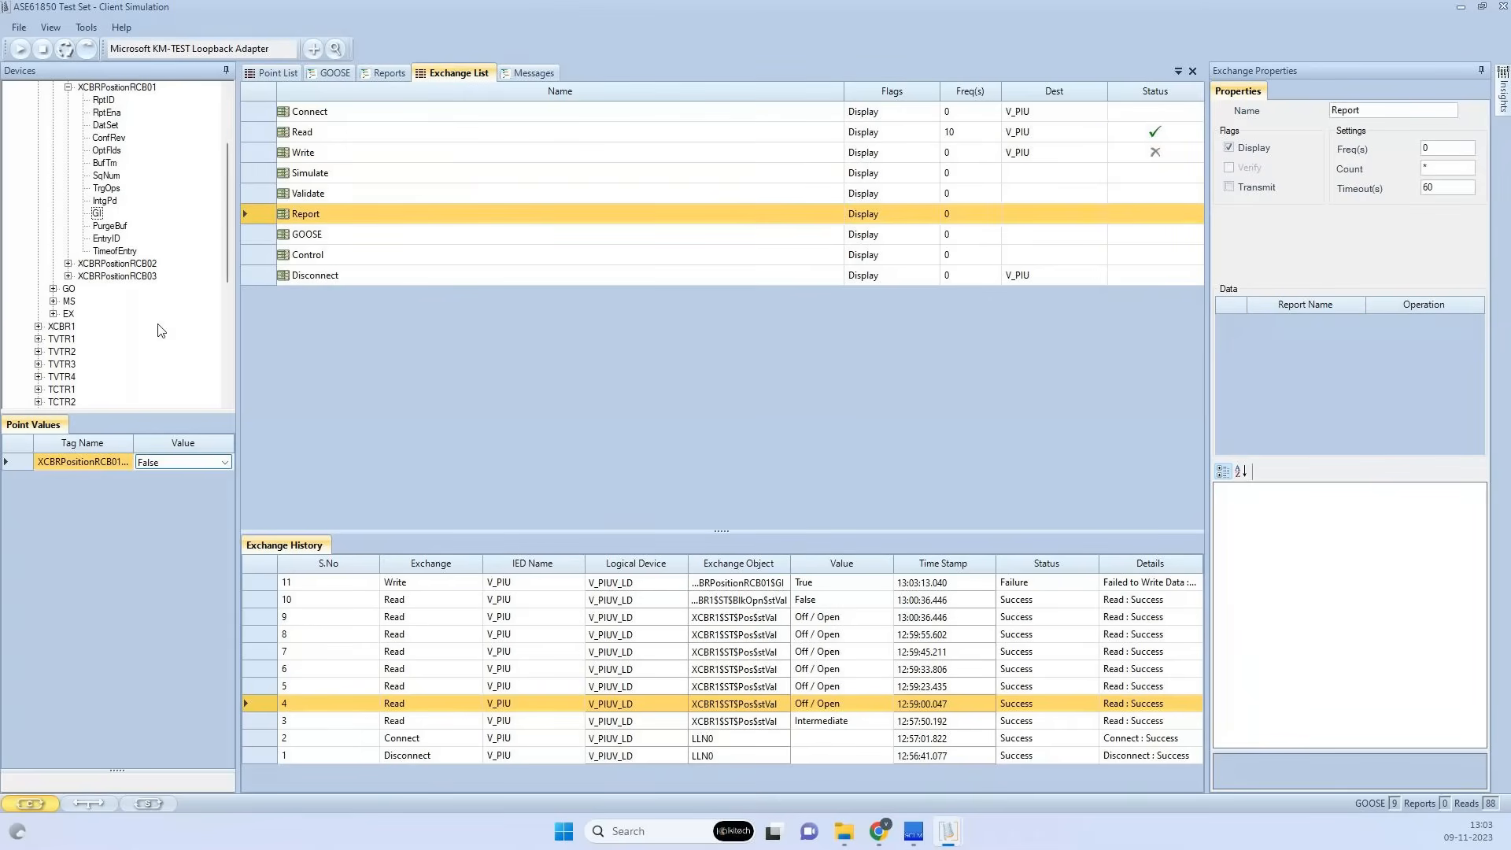
pyautogui.scroll(-5, 162, 330)
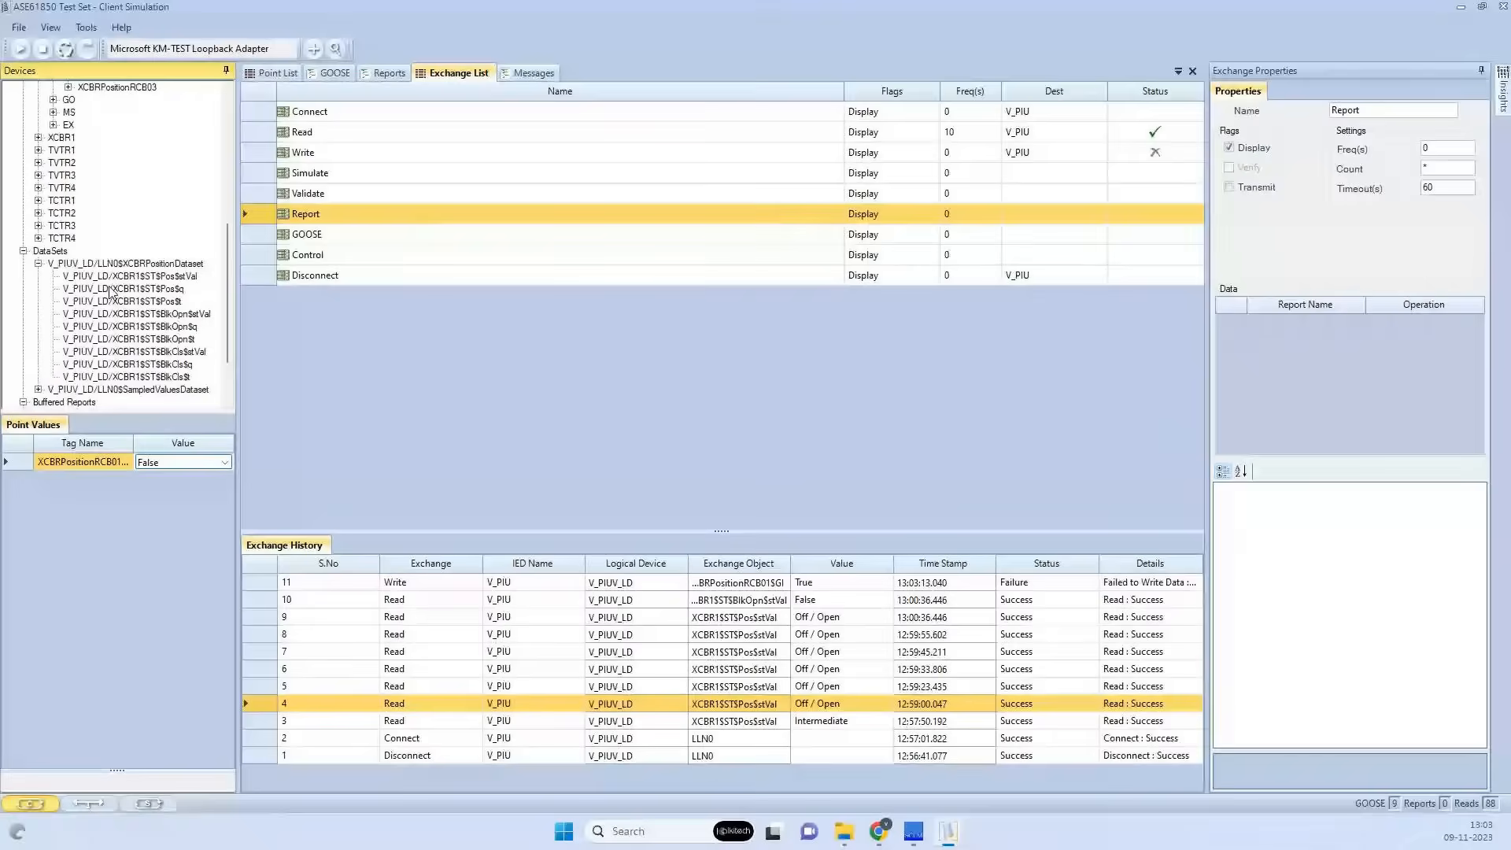
pyautogui.scroll(-3, 111, 293)
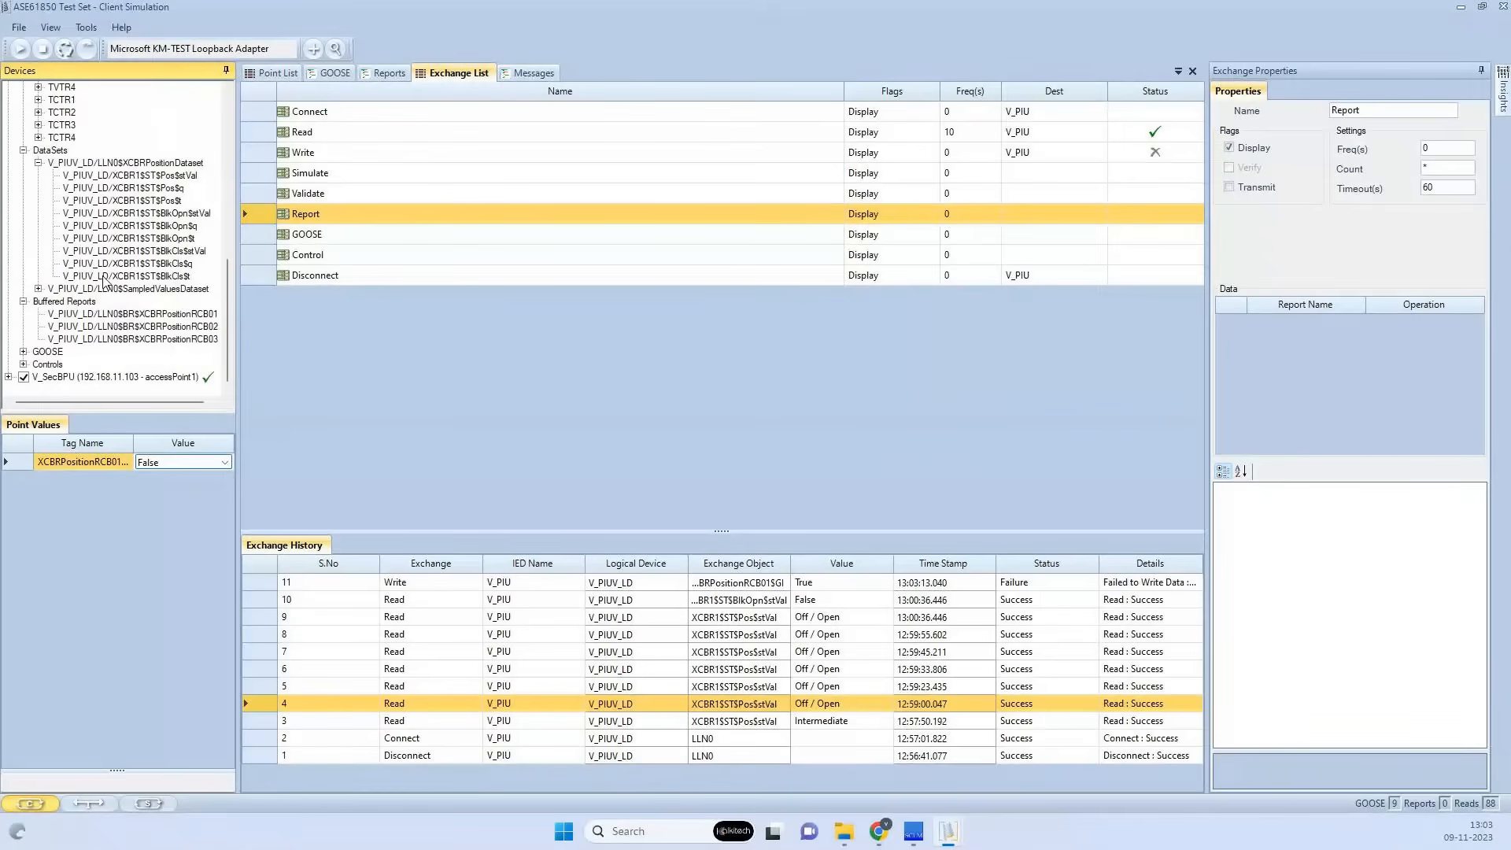
pyautogui.moveTo(110, 313); pyautogui.dragTo(336, 214)
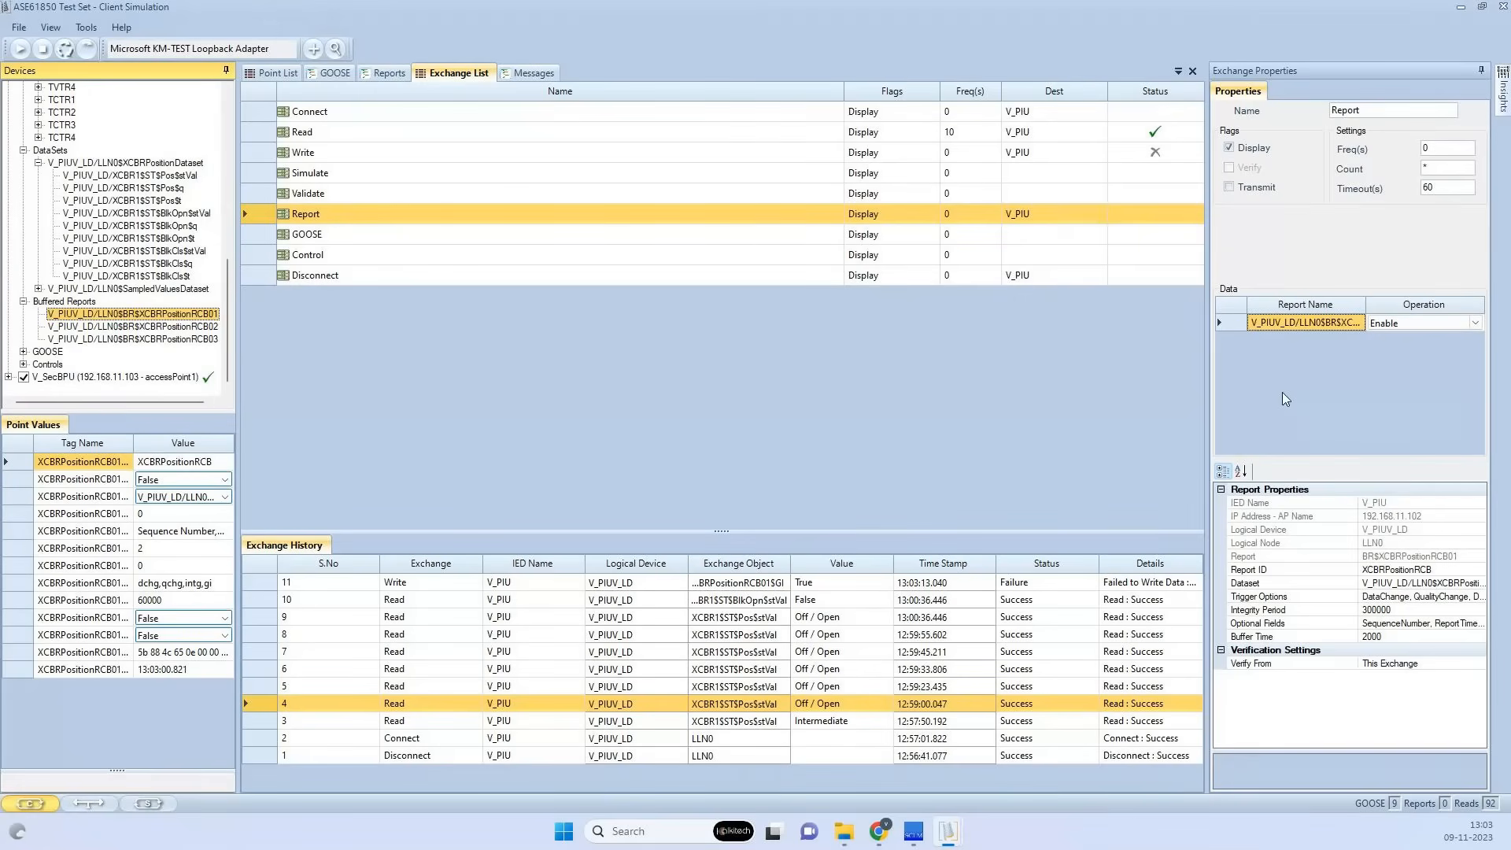
pyautogui.click(1475, 323)
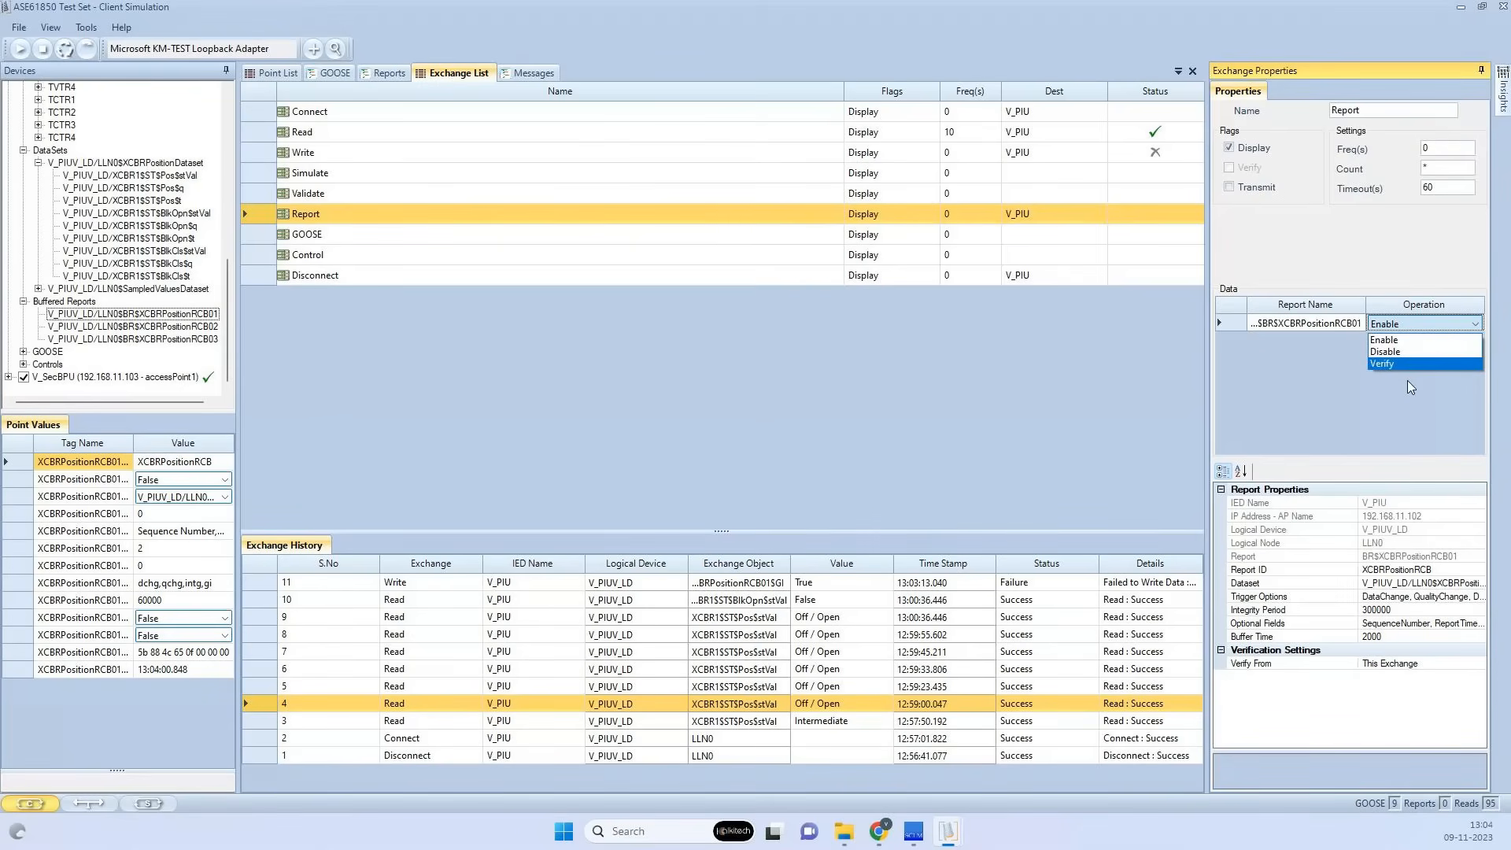
pyautogui.click(1374, 343)
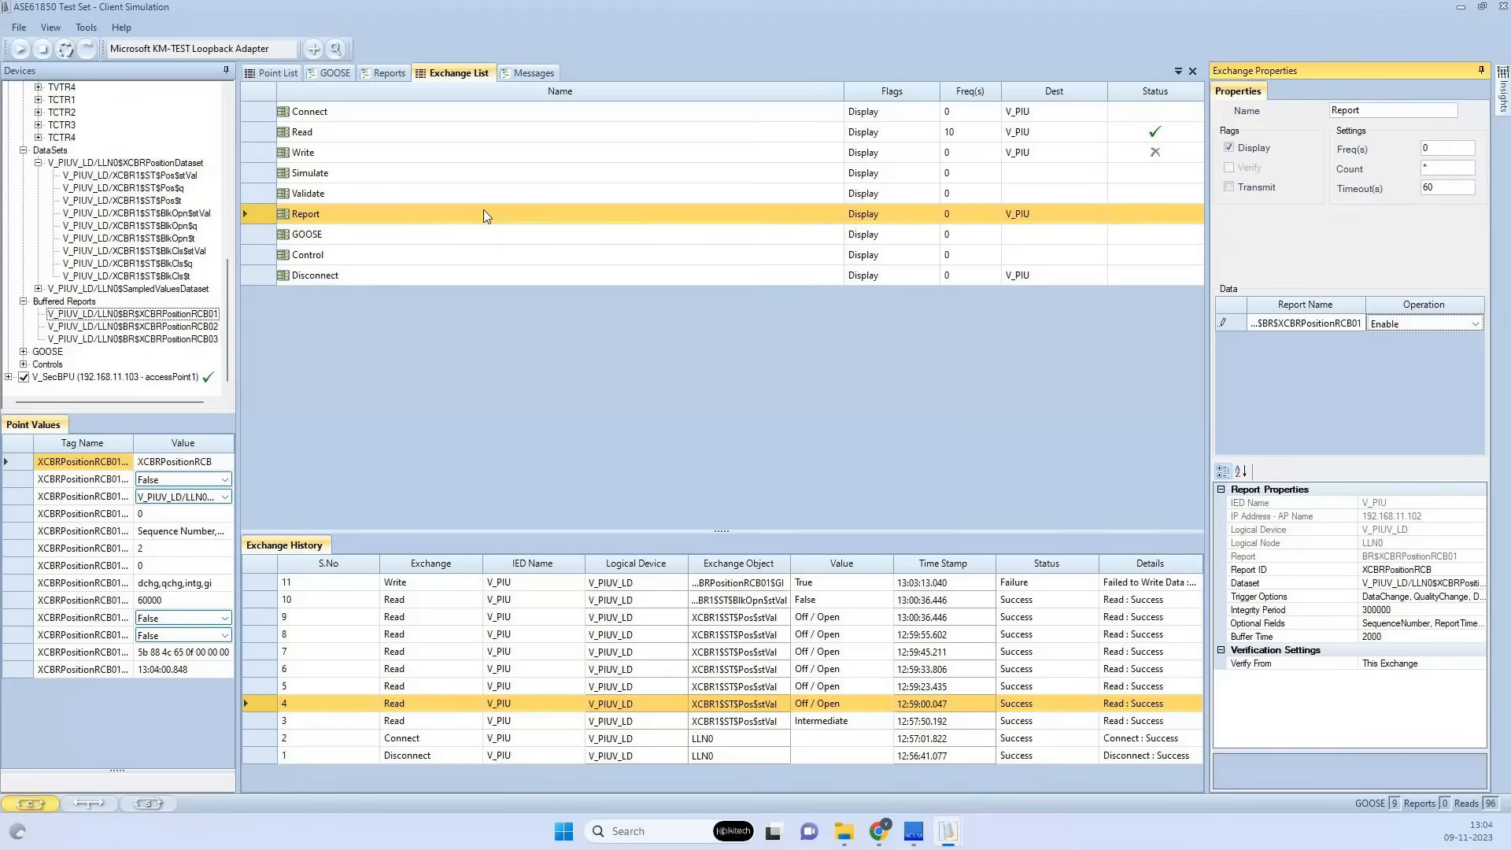
# Run the Report exchange, close its details and check the list of received reports
pyautogui.doubleClick(483, 209)
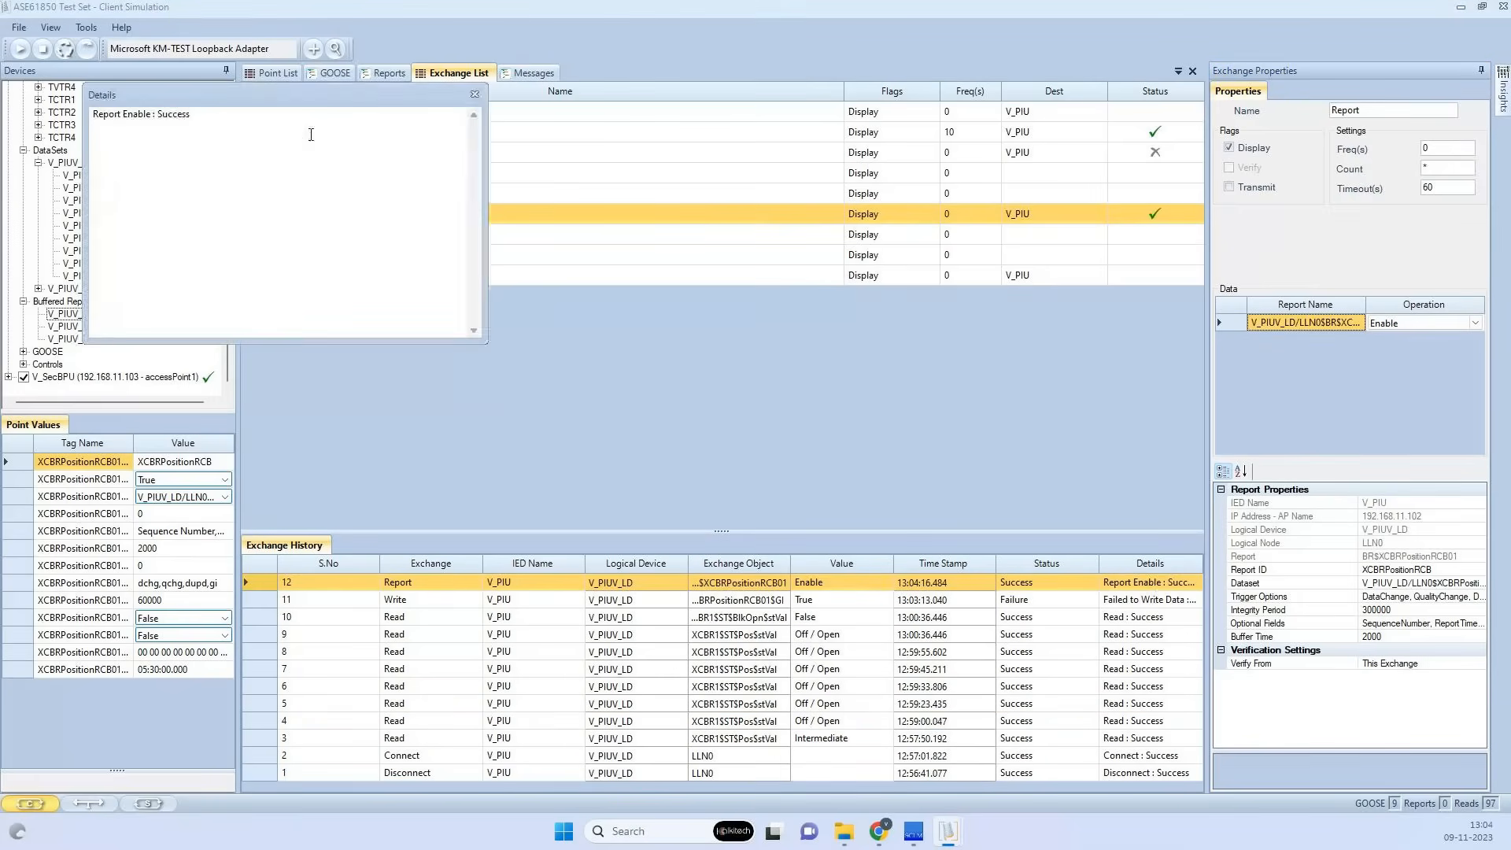
pyautogui.click(474, 94)
pyautogui.click(385, 73)
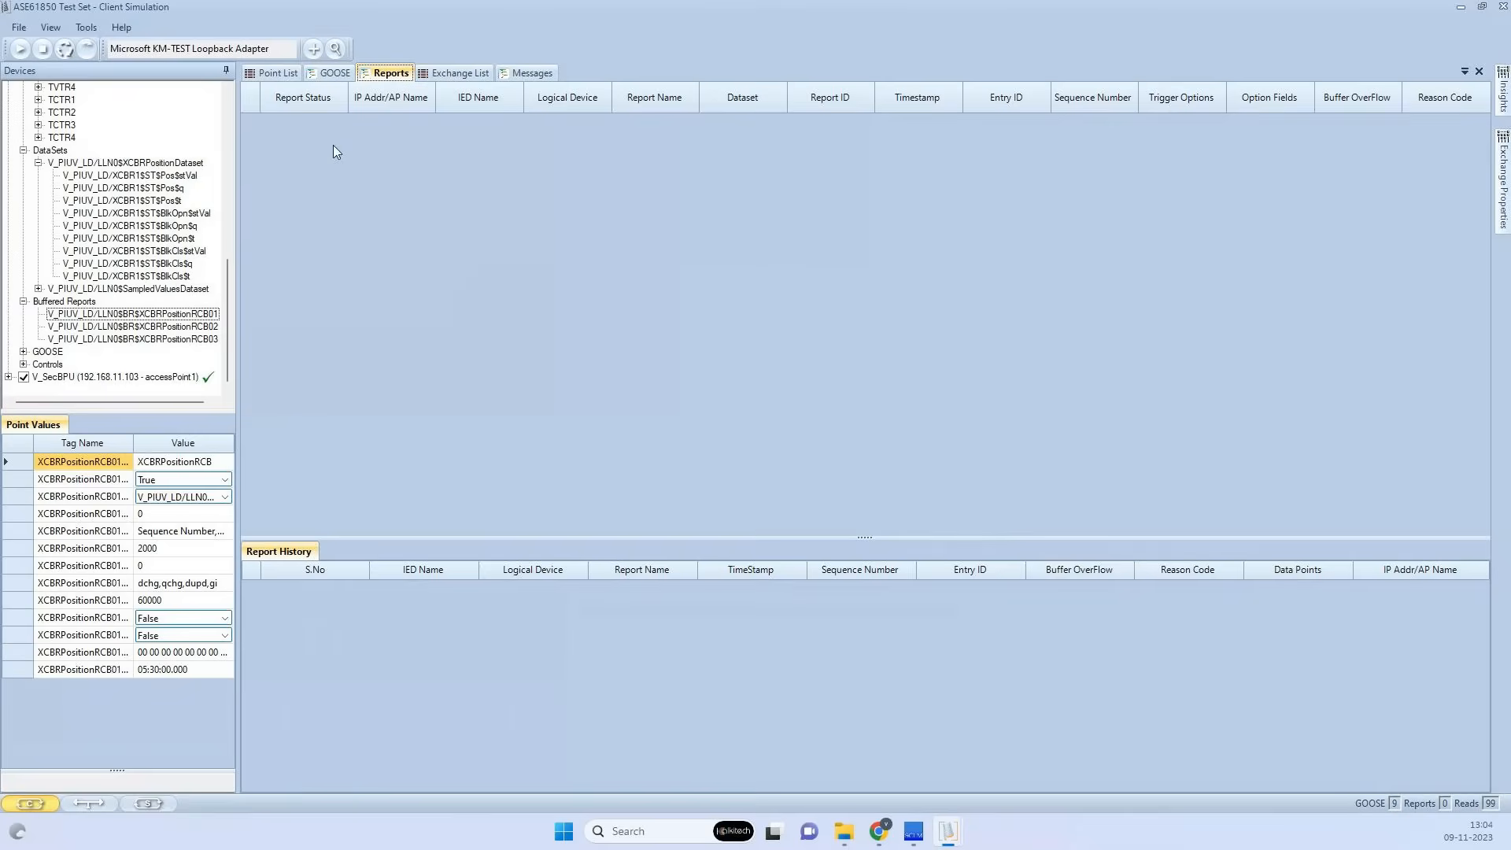
pyautogui.click(369, 98)
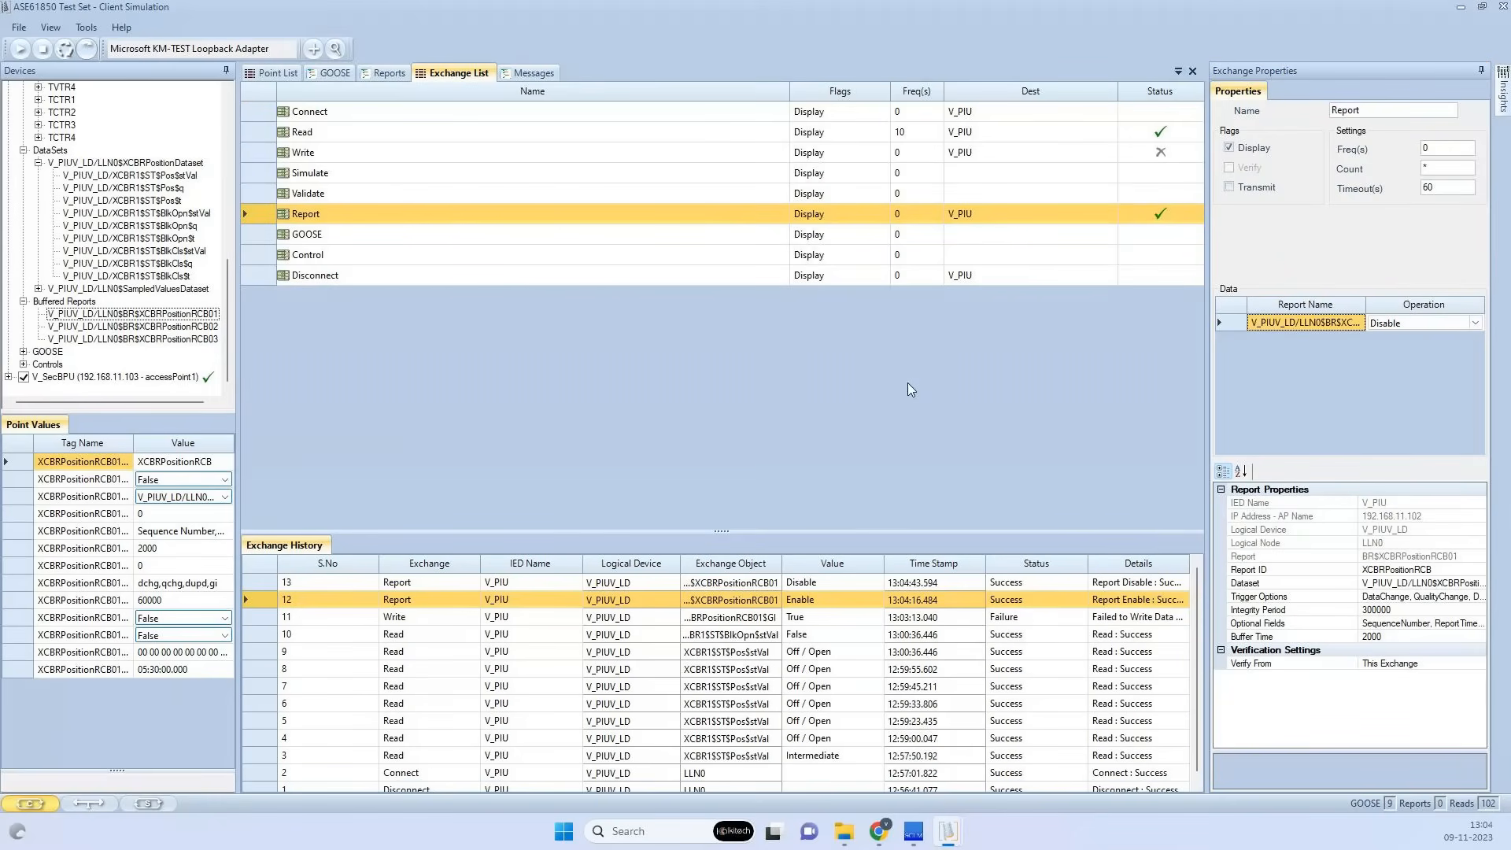
# Include Integrity in the Report exchange's trigger options and set its integrity period to 20000 ms
pyautogui.click(1373, 596)
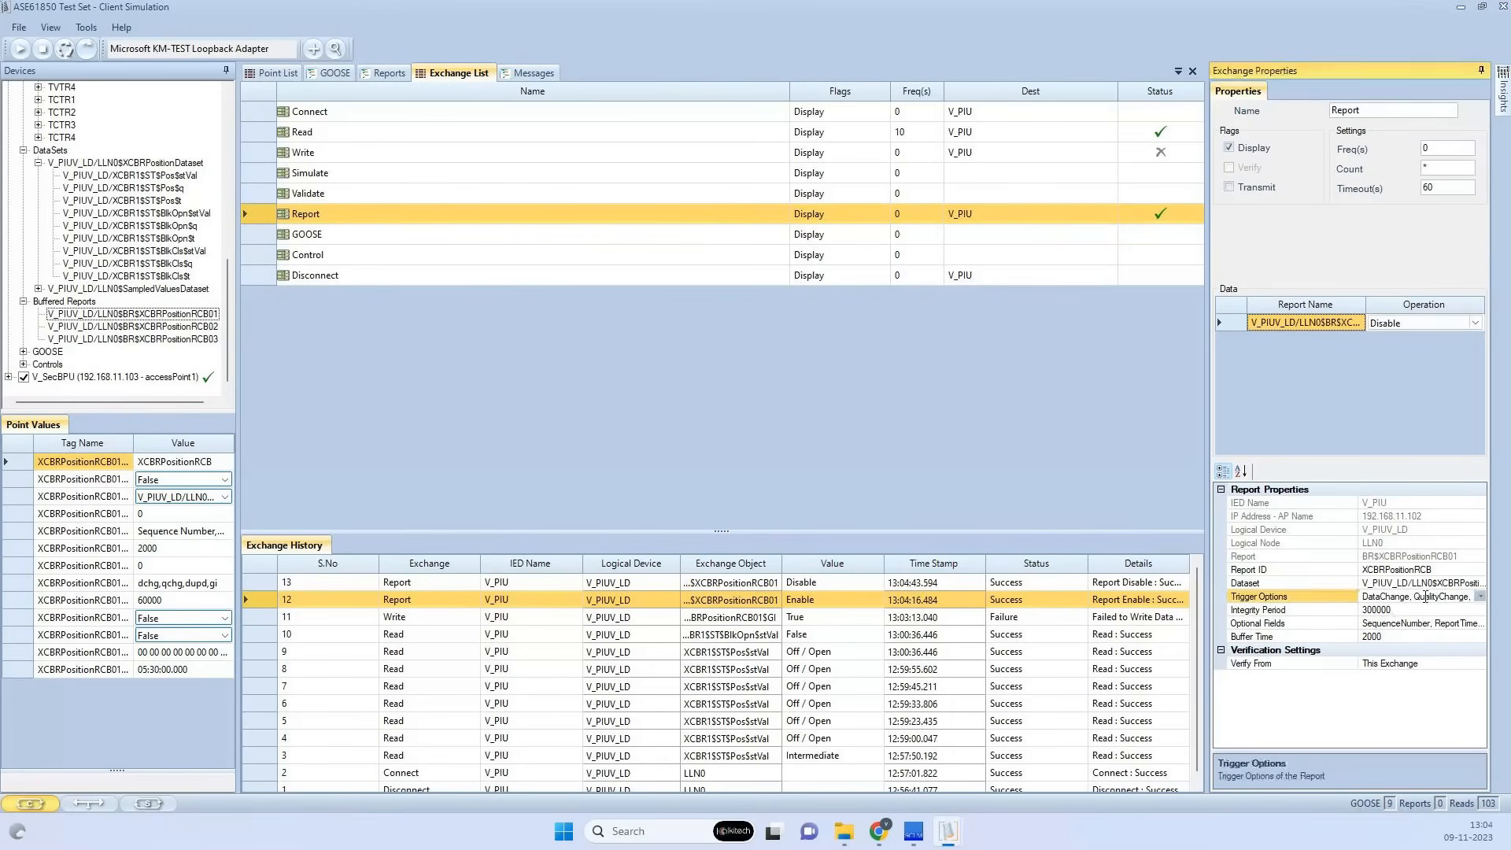
pyautogui.click(1480, 598)
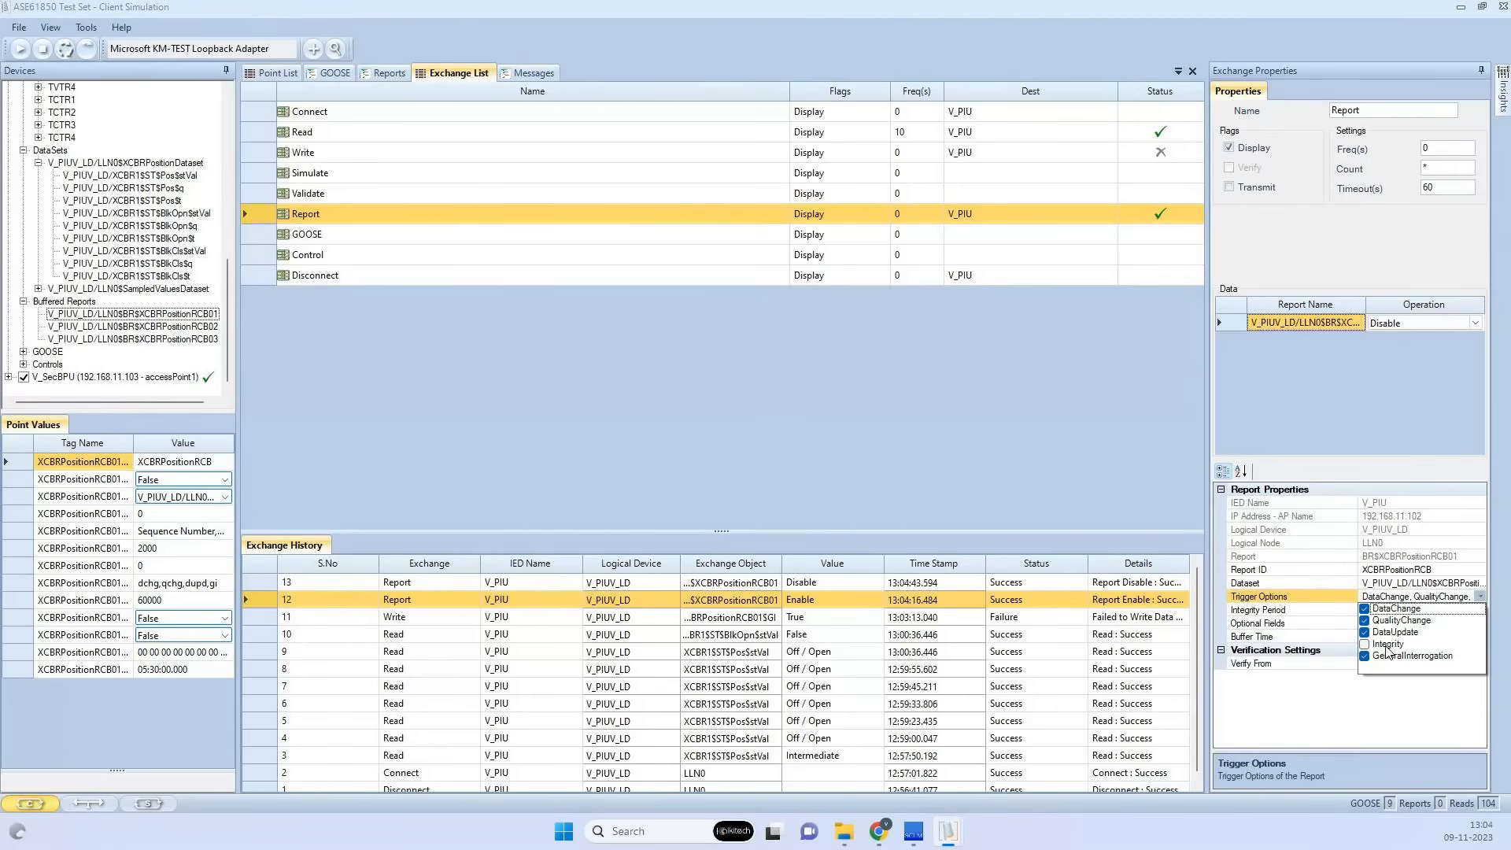
pyautogui.press('Escape')
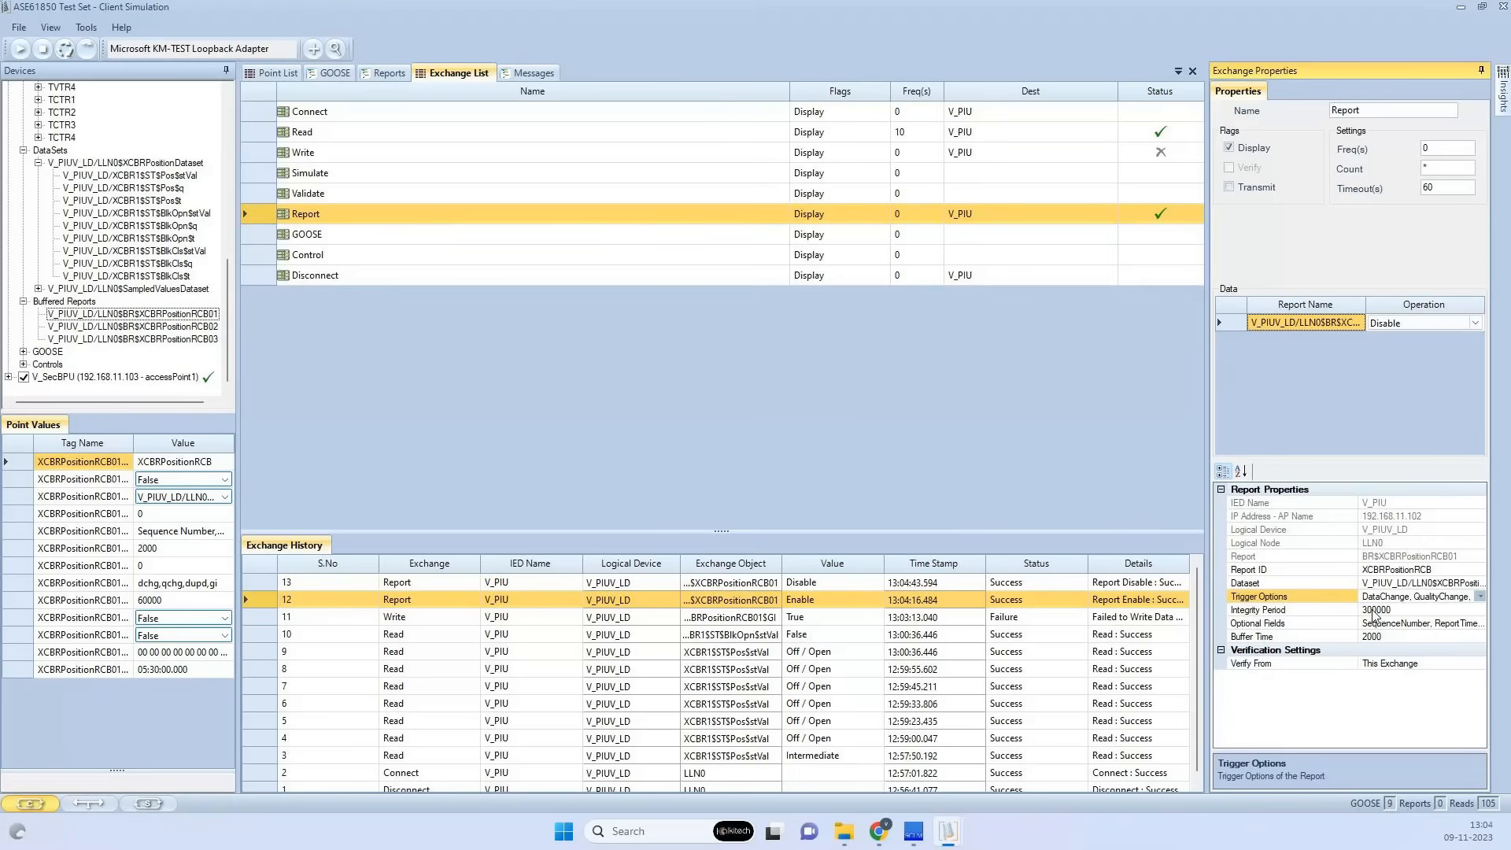
pyautogui.click(1374, 613)
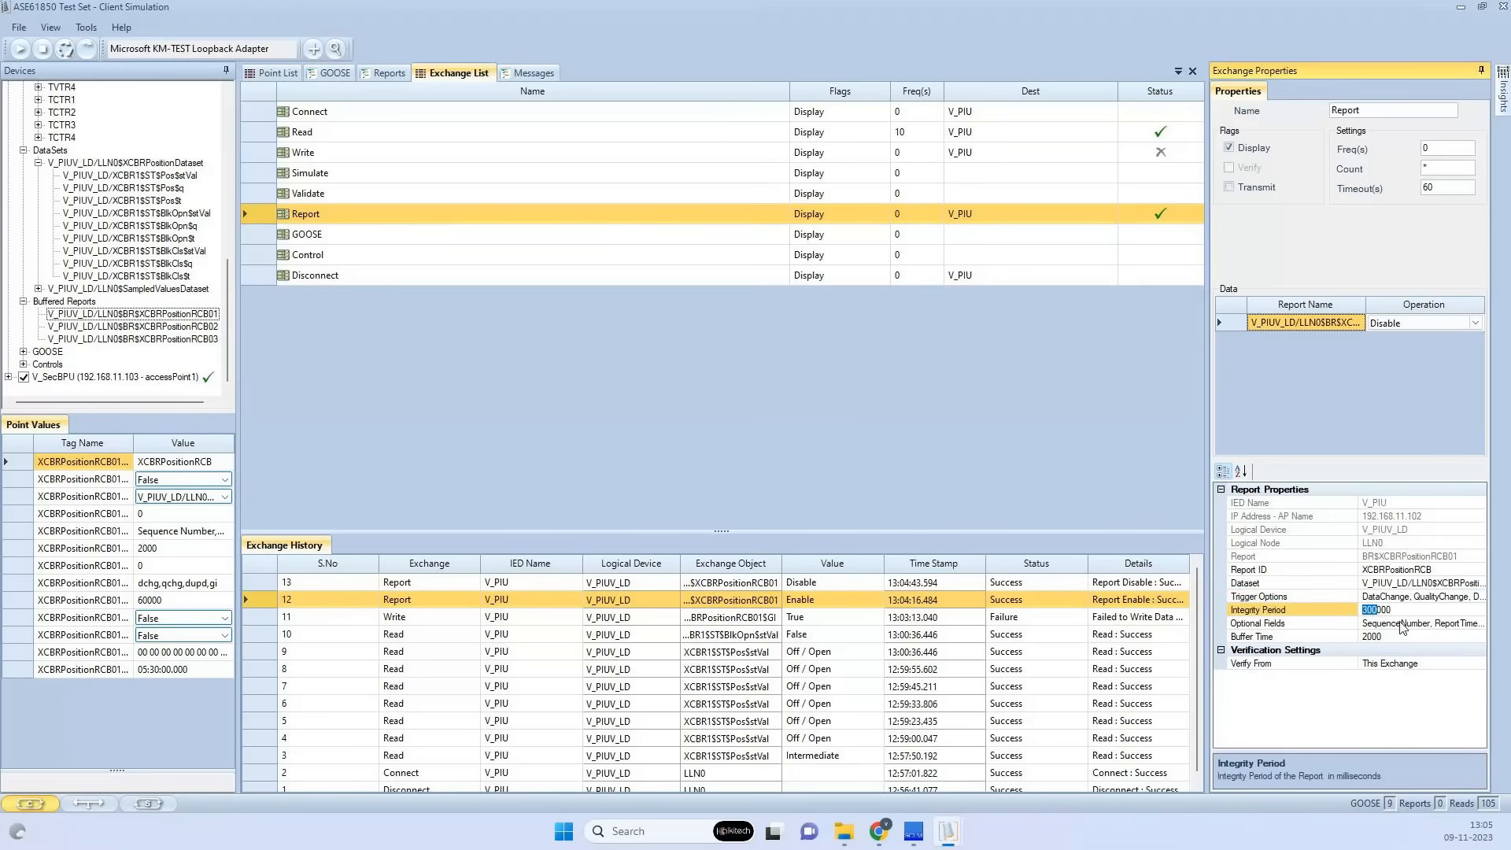
pyautogui.write('20')
# Set the report operation to Enable, run the Report exchange and open the received reports
pyautogui.click(1477, 324)
pyautogui.click(1476, 325)
pyautogui.click(1403, 375)
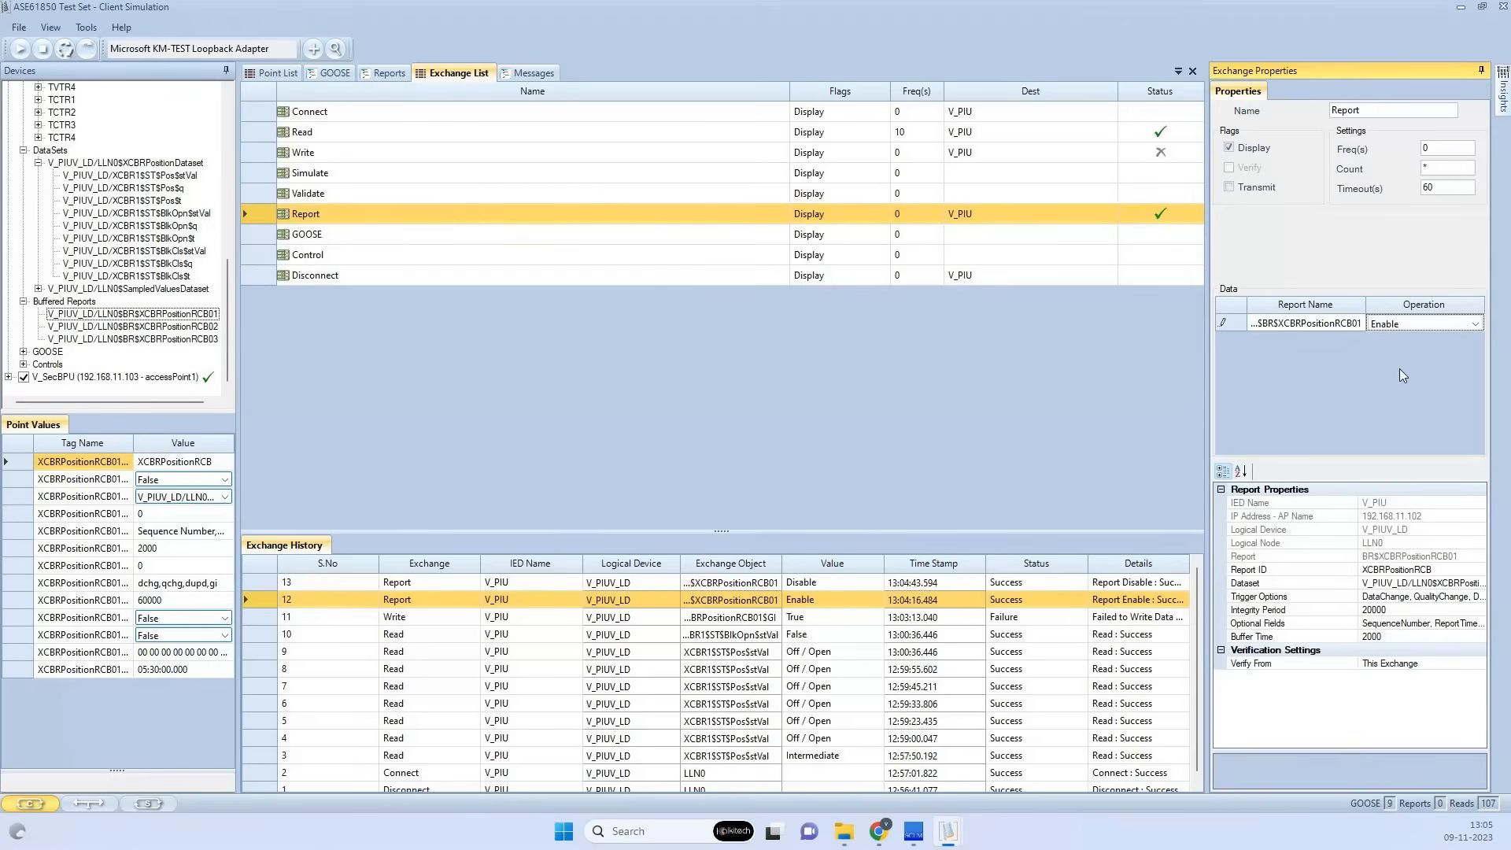
pyautogui.click(86, 49)
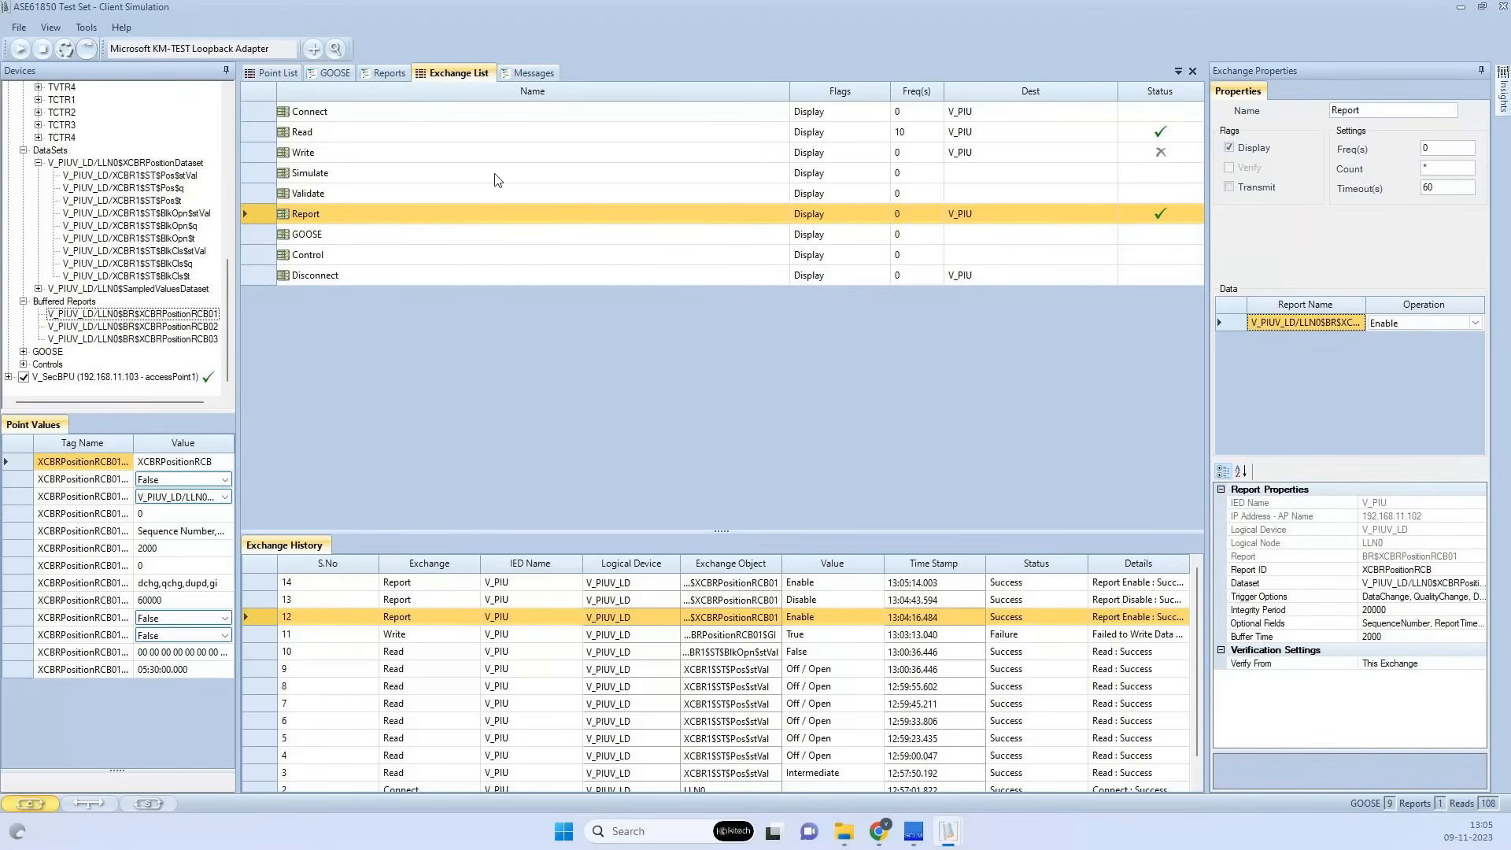
pyautogui.click(386, 73)
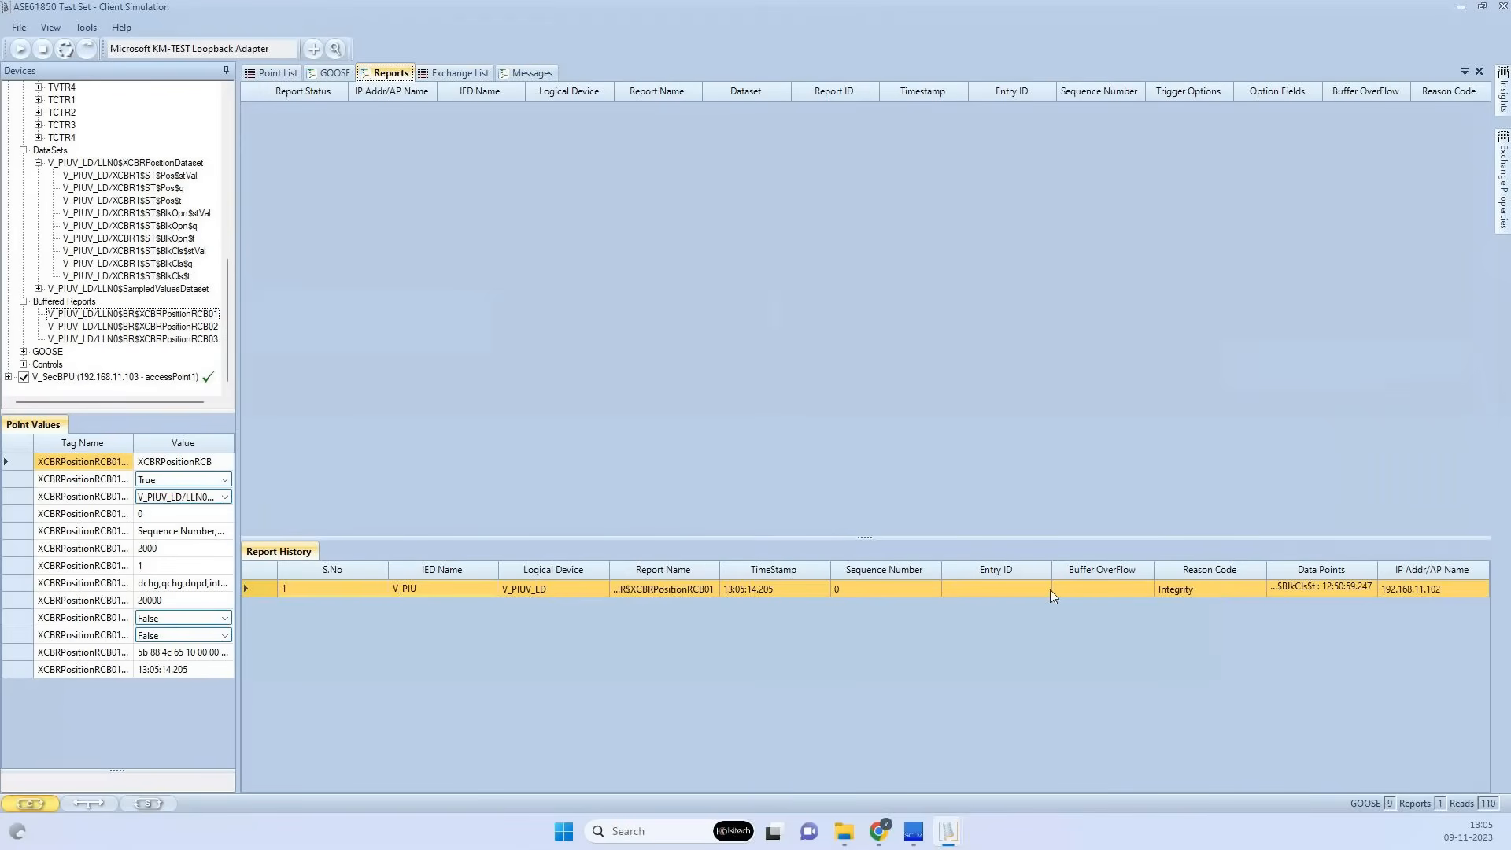
# View the data point values of the first received Integrity report and close them
pyautogui.doubleClick(1322, 588)
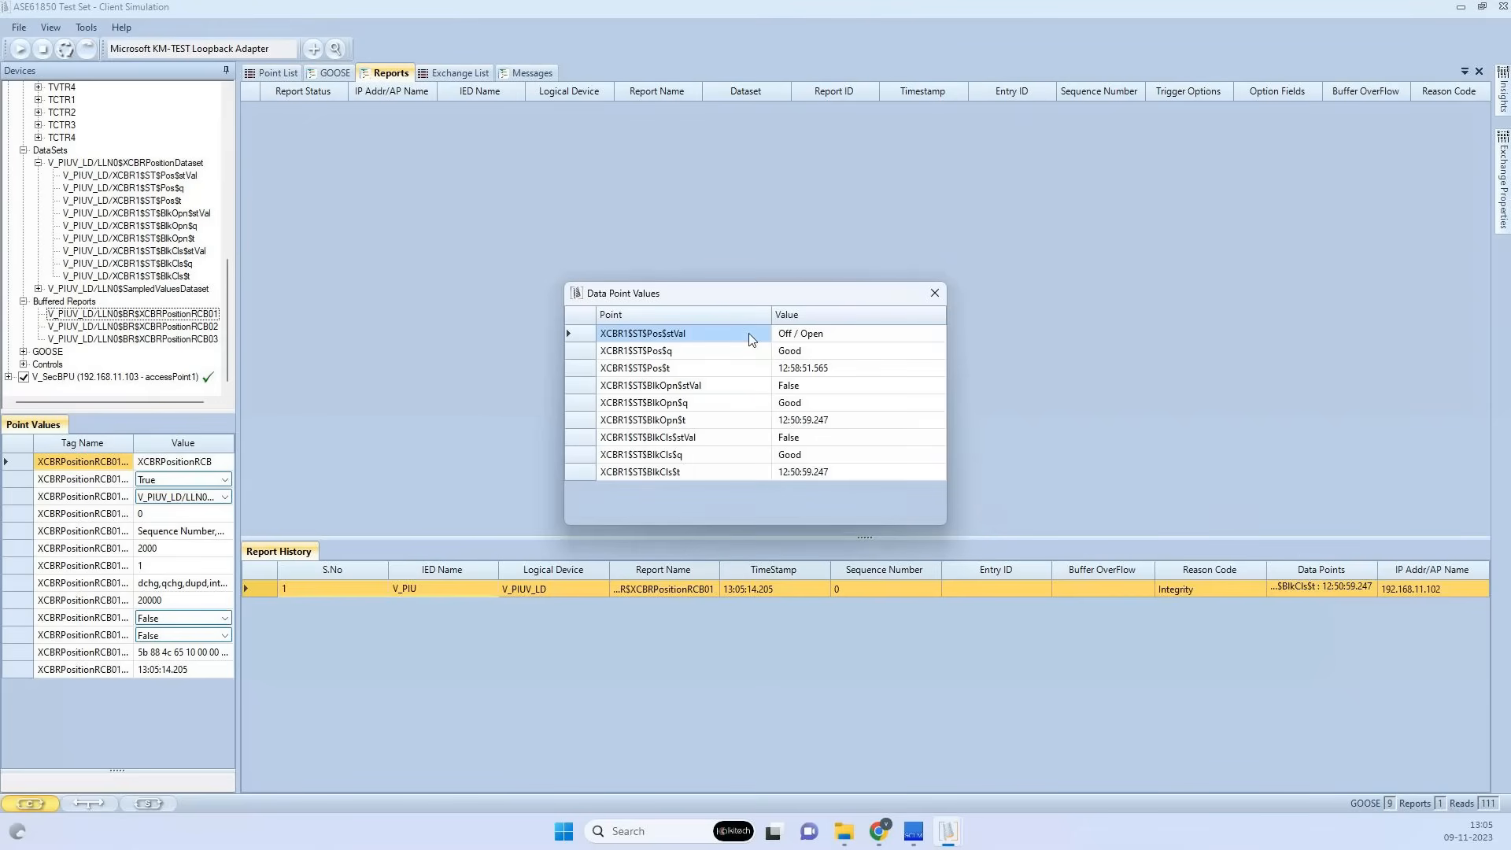
pyautogui.click(934, 294)
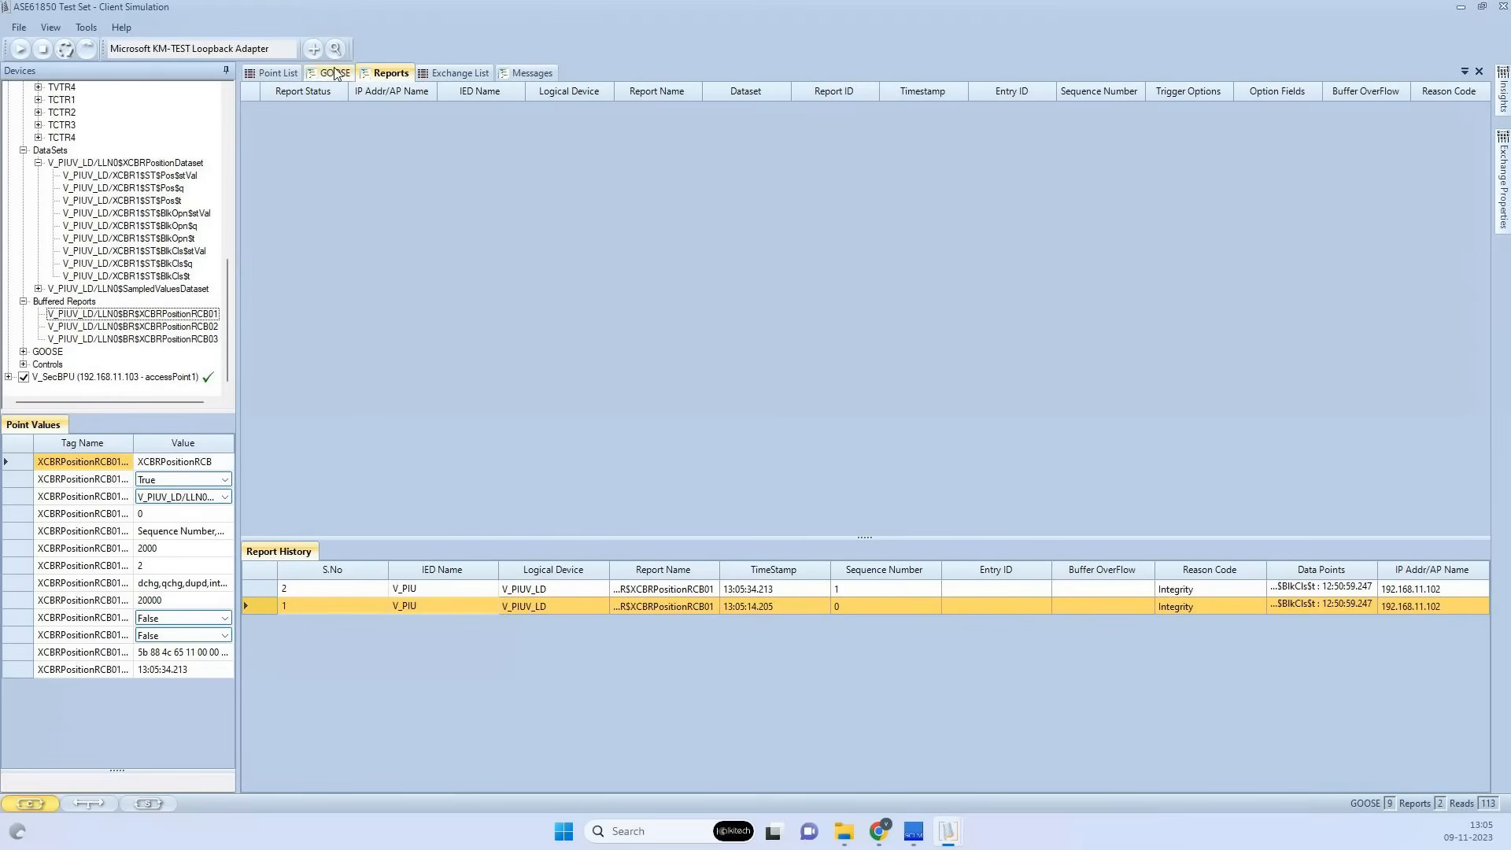
# Run the Write exchange that sets XCBRPositionRCB01's GI to True
pyautogui.click(432, 75)
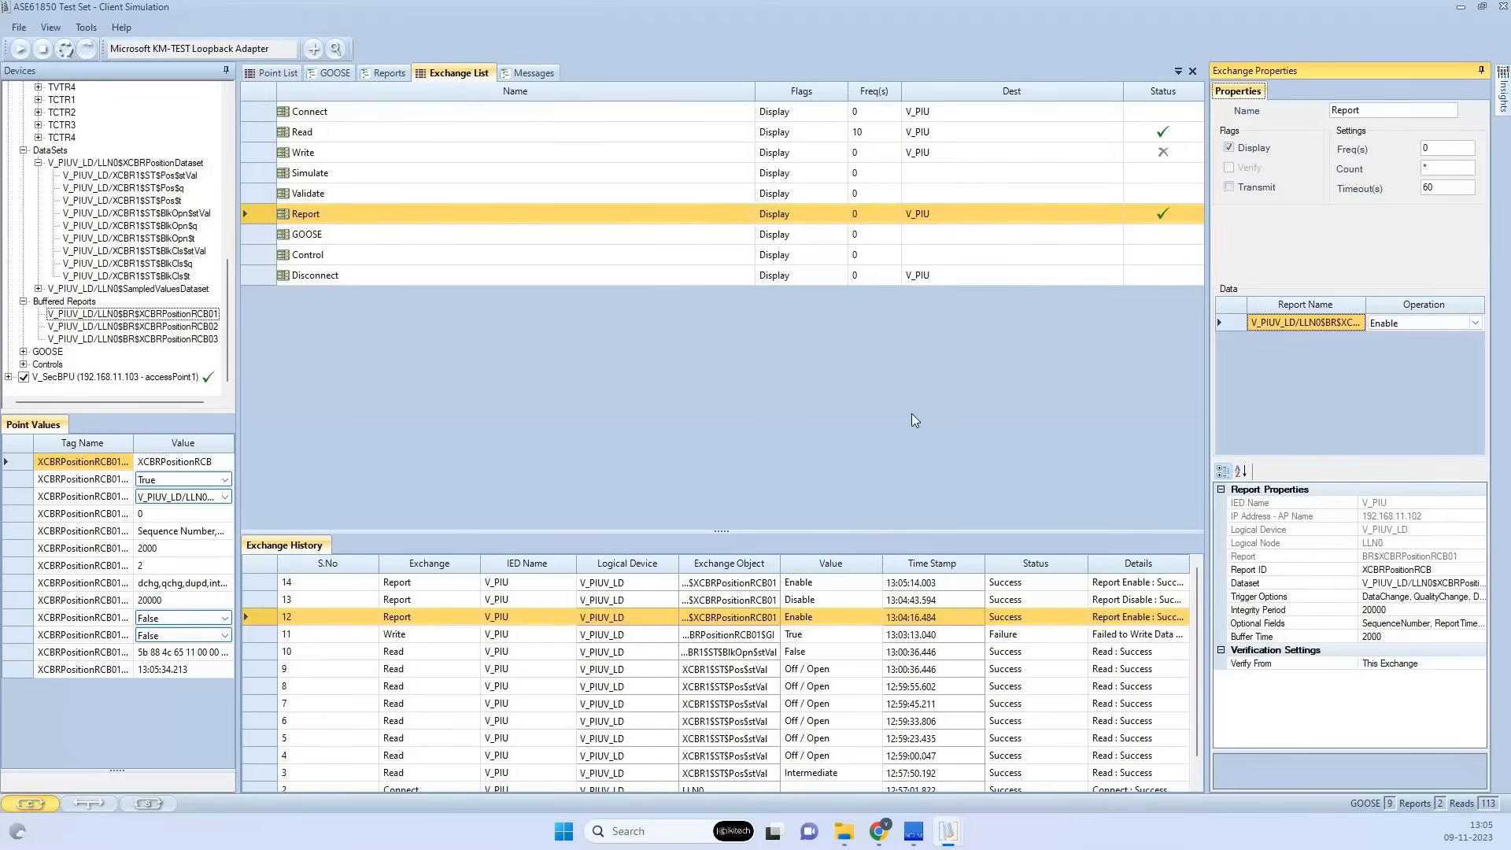
pyautogui.press('Up')
pyautogui.press('Up')
pyautogui.press('Up')
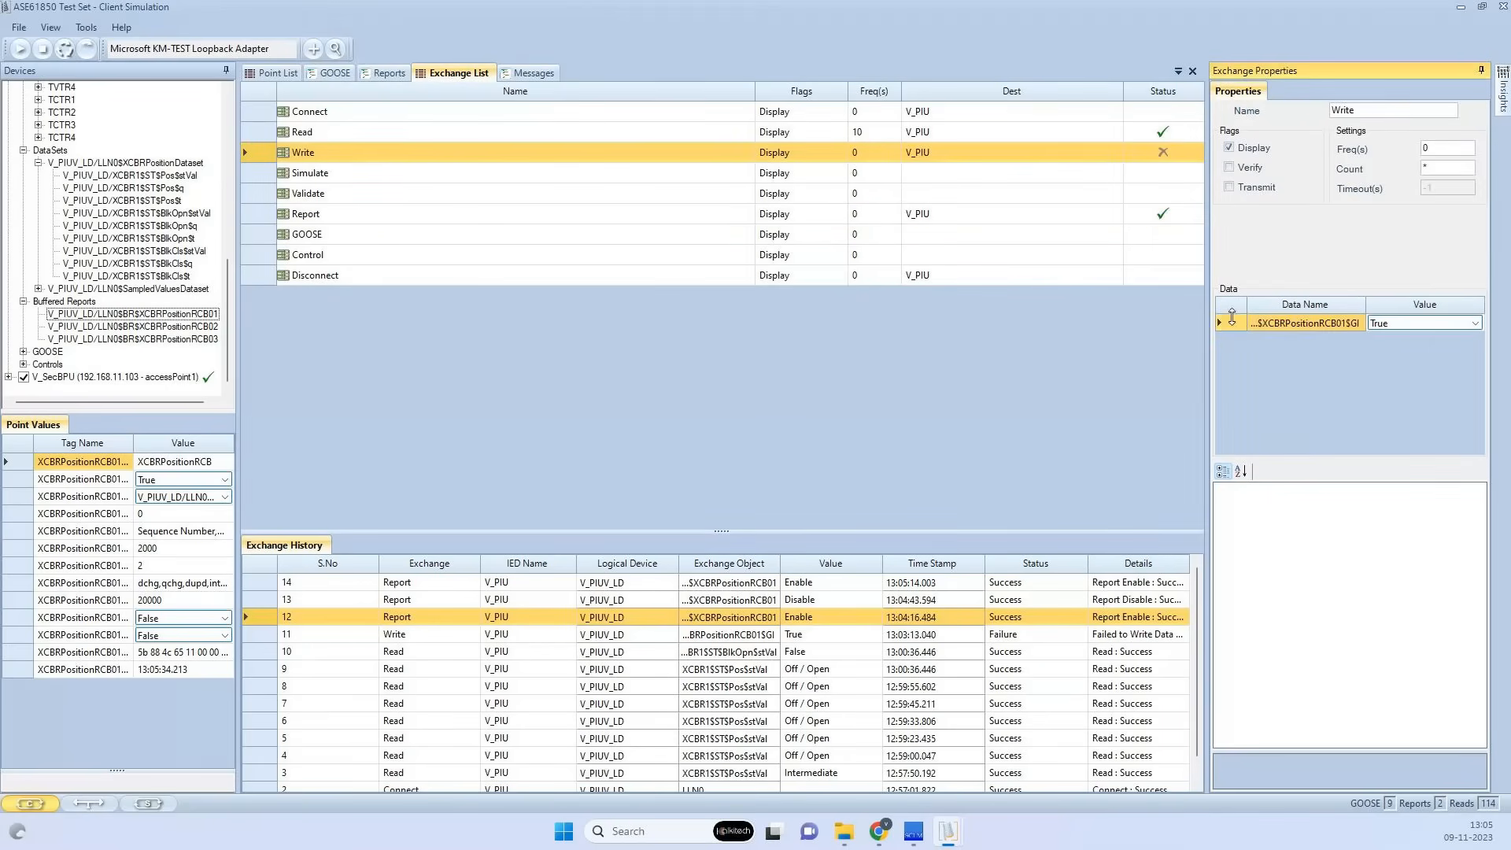
pyautogui.click(1231, 318)
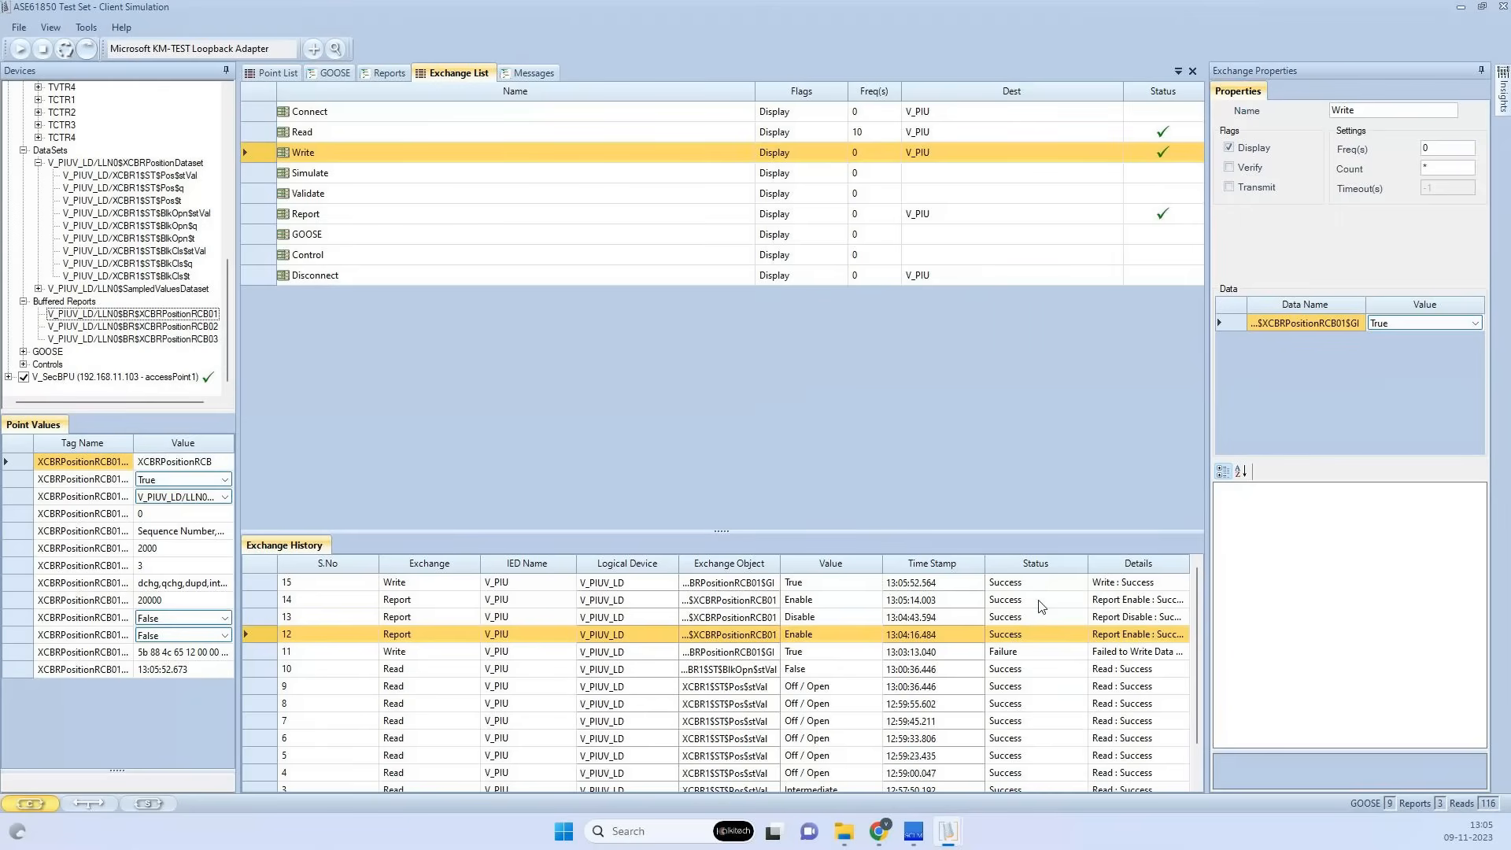
# Open the received reports and view the data point values of the General Interrogation report
pyautogui.click(383, 73)
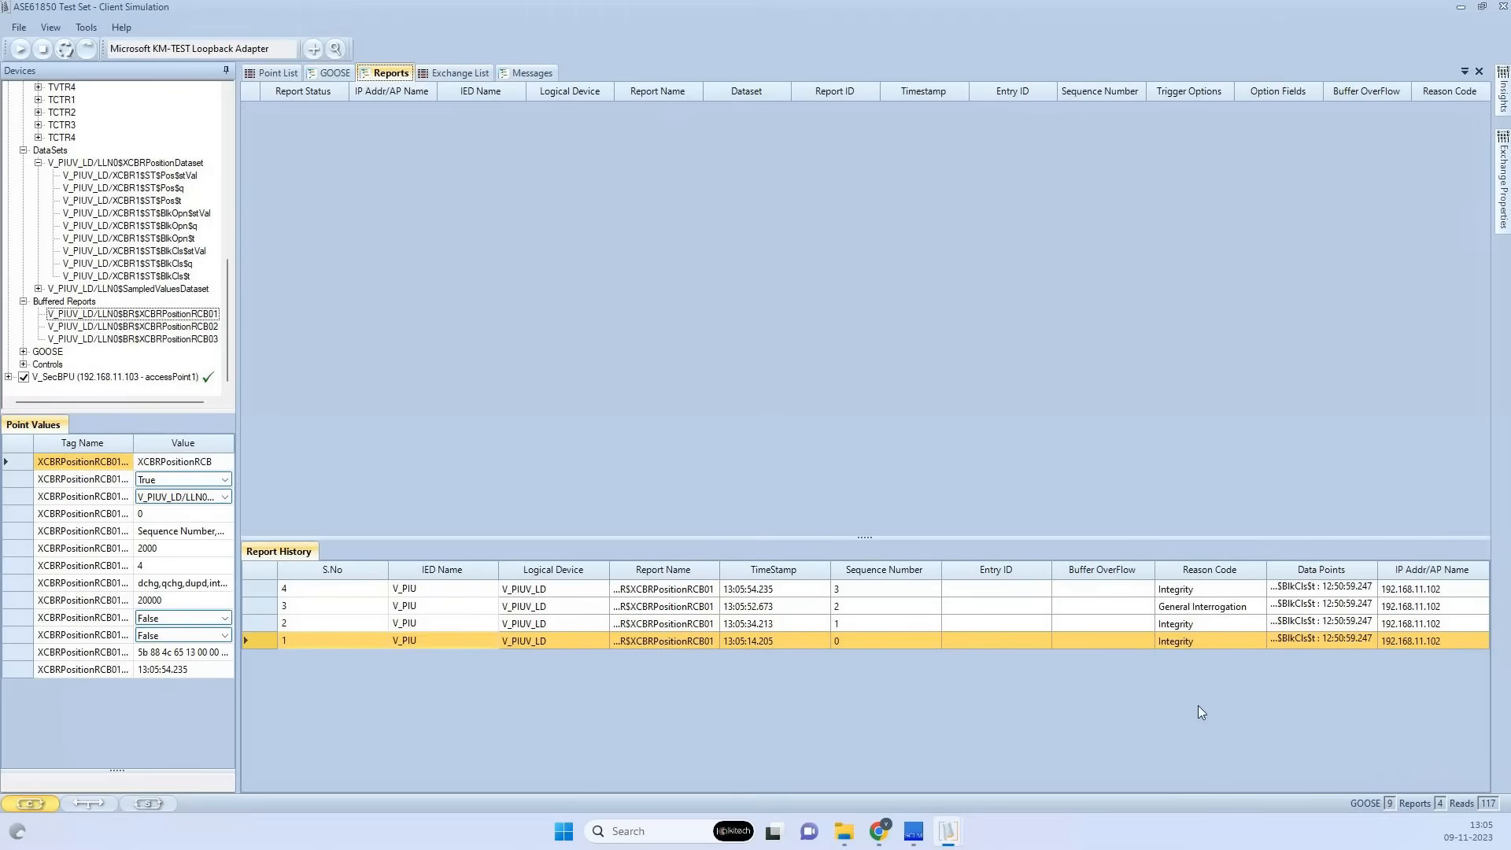
pyautogui.click(1193, 608)
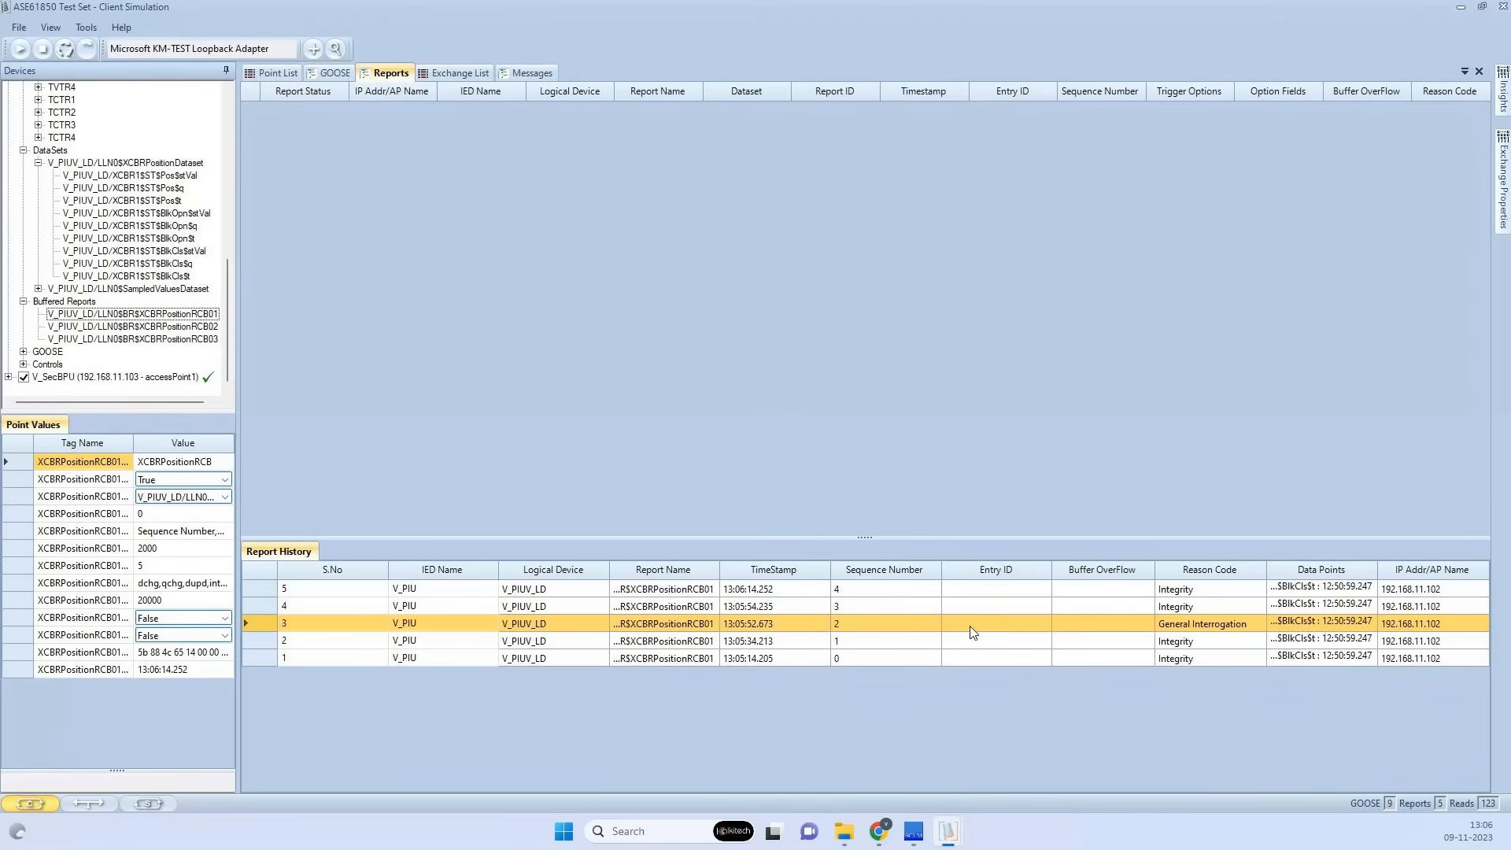
pyautogui.doubleClick(1303, 625)
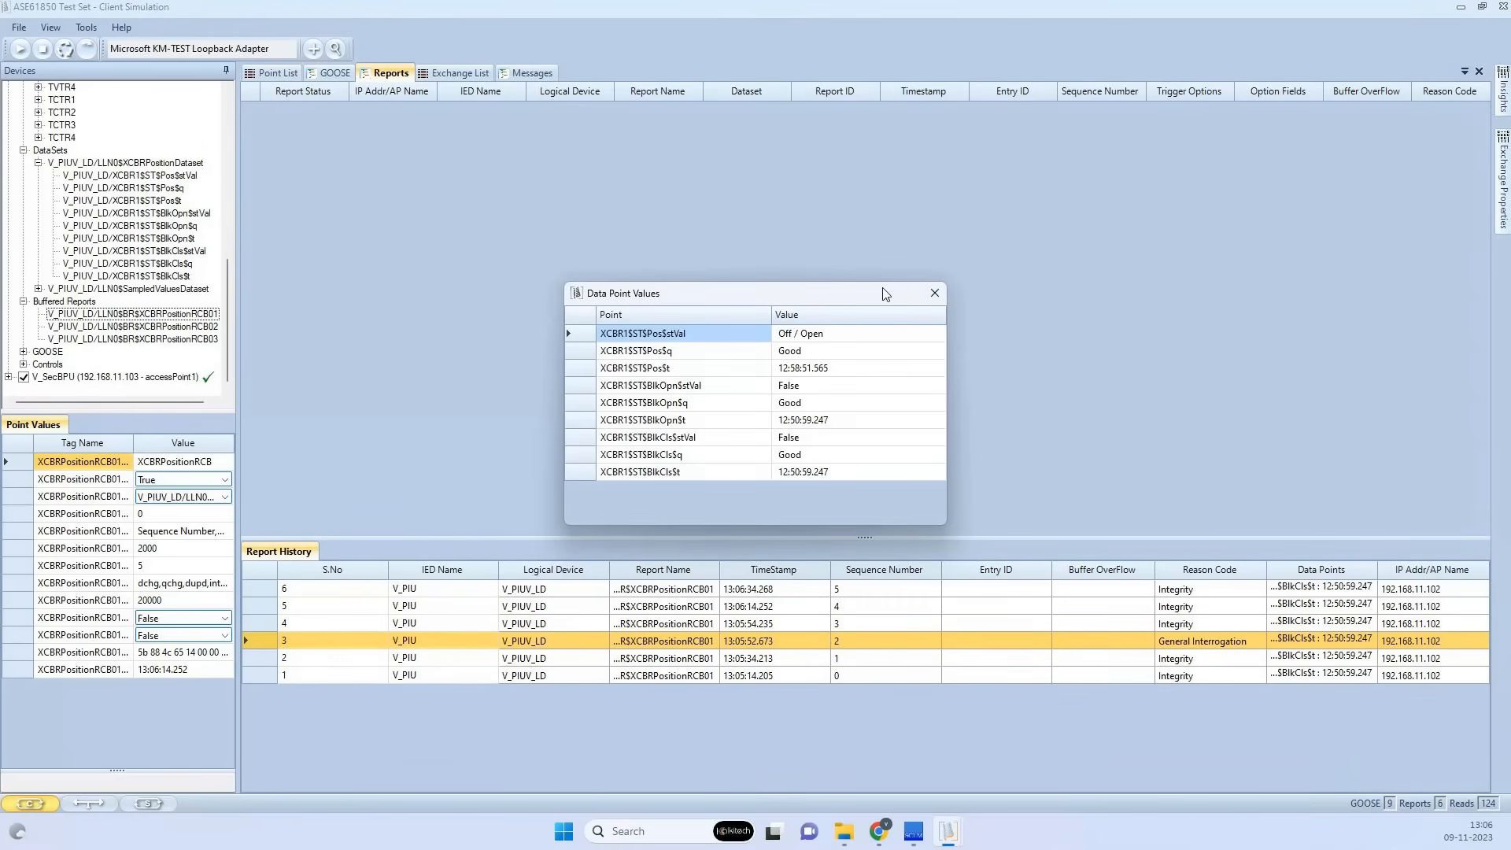
pyautogui.press('Escape')
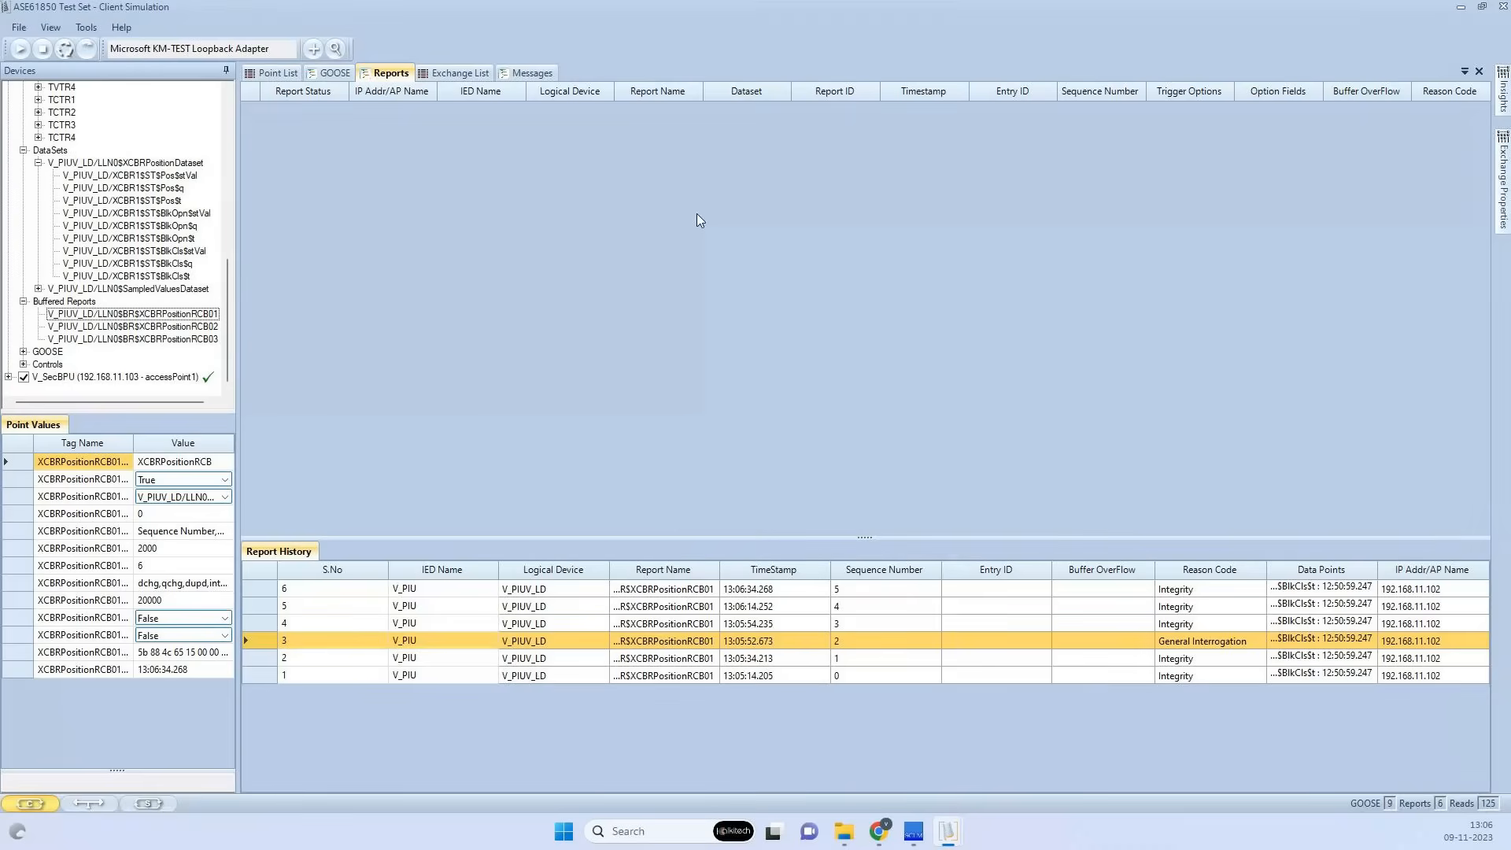
# Set the Report exchange's operation for XCBRPositionRCB01 to Disable and run the exchange
pyautogui.hotkey('ctrl', 'Tab')
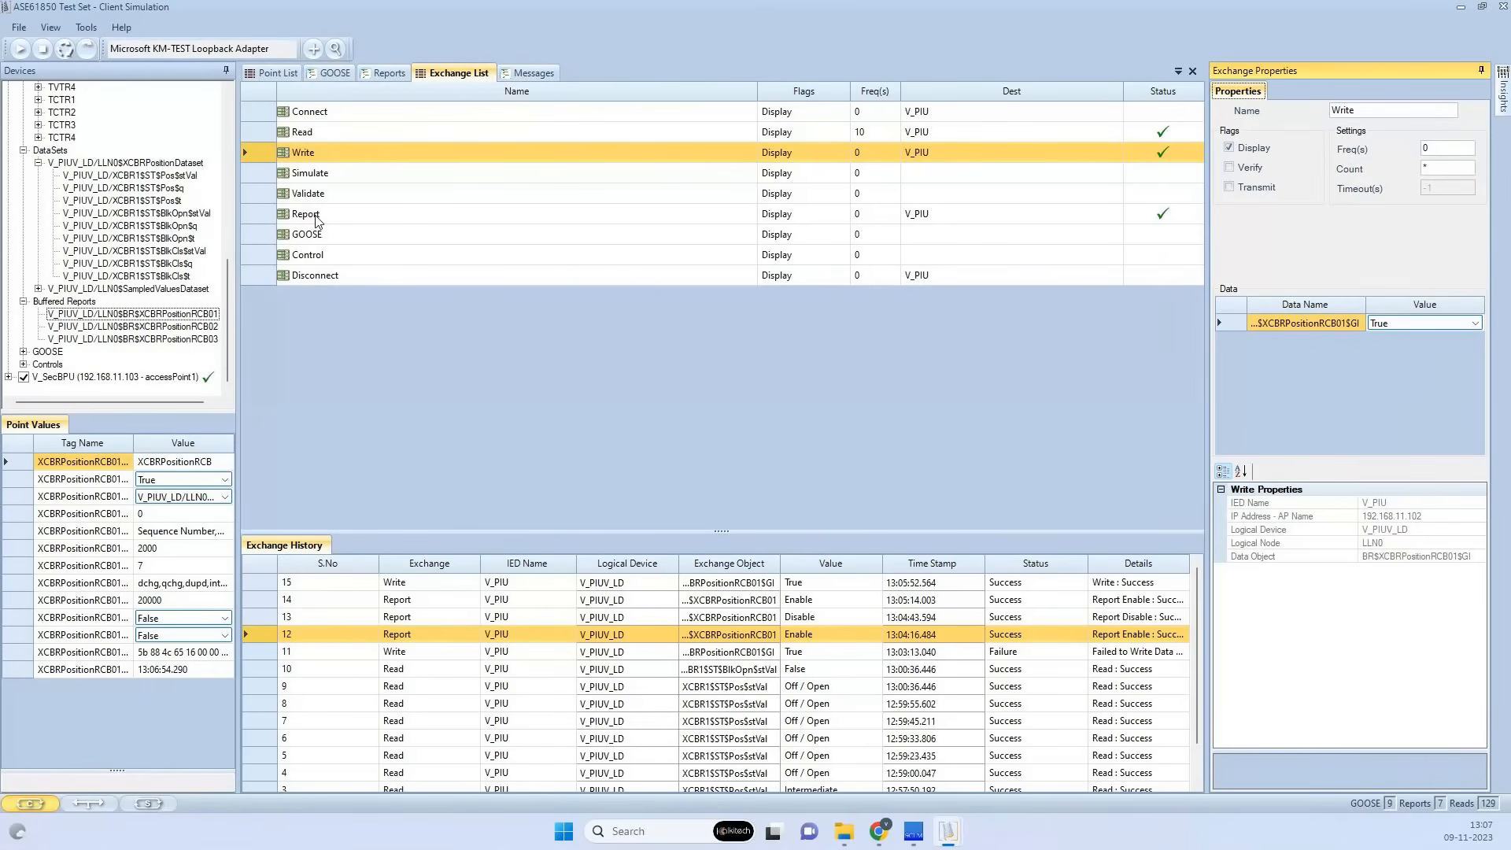
pyautogui.click(257, 214)
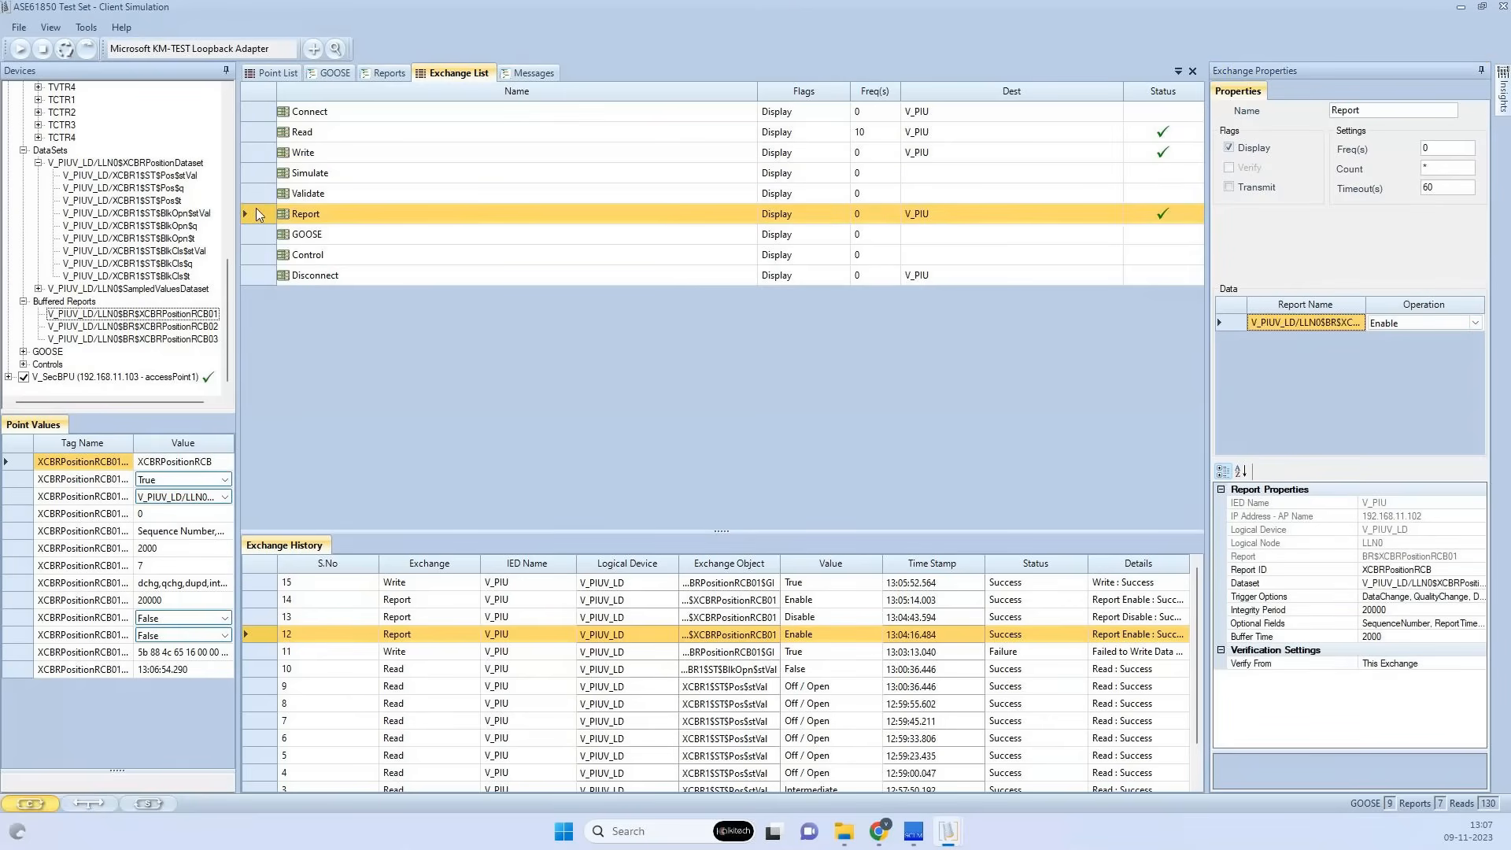
pyautogui.click(257, 152)
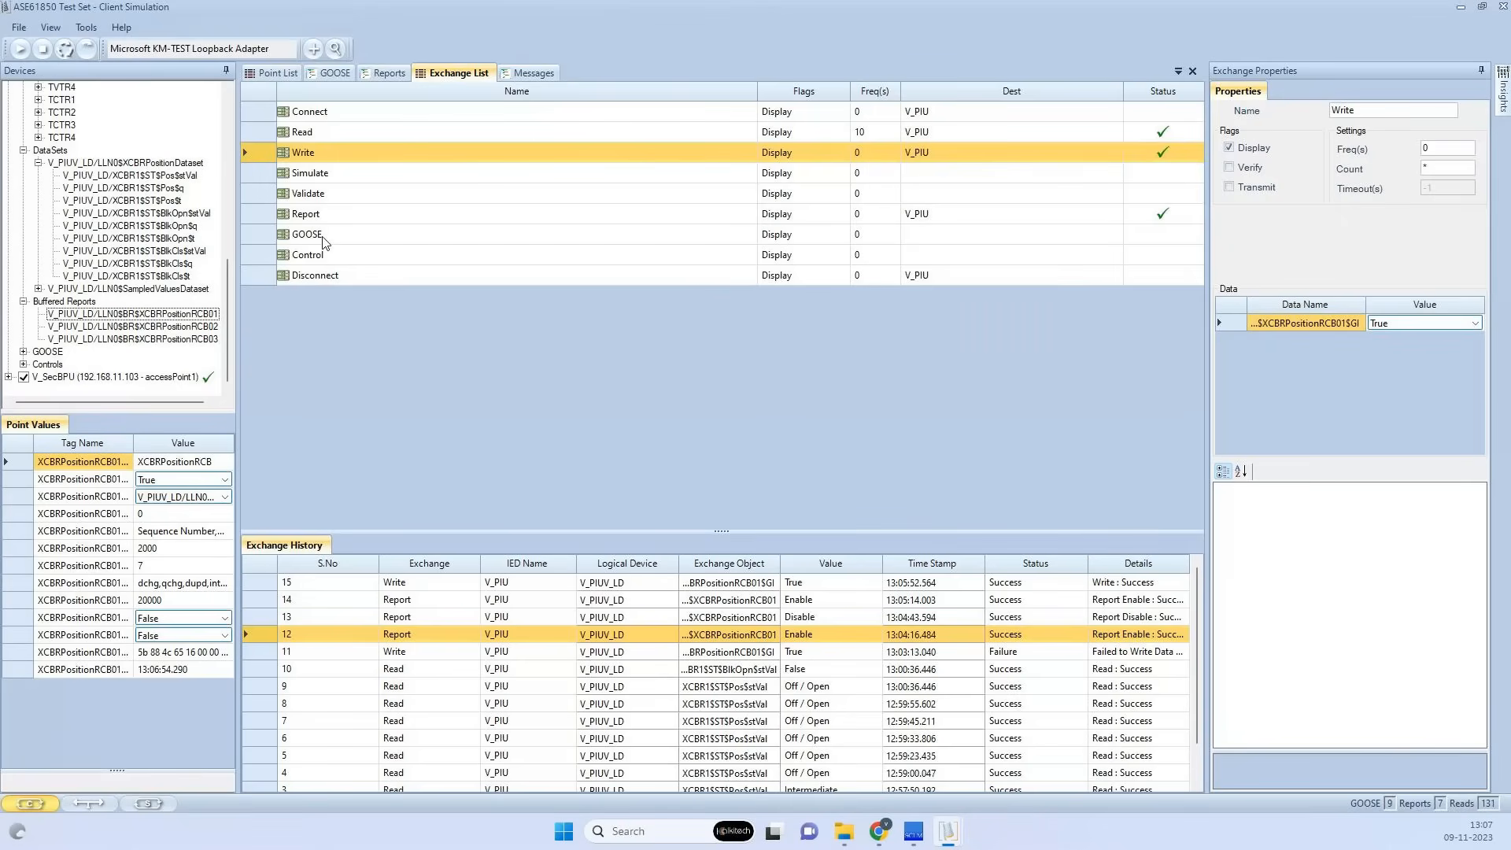
pyautogui.click(264, 214)
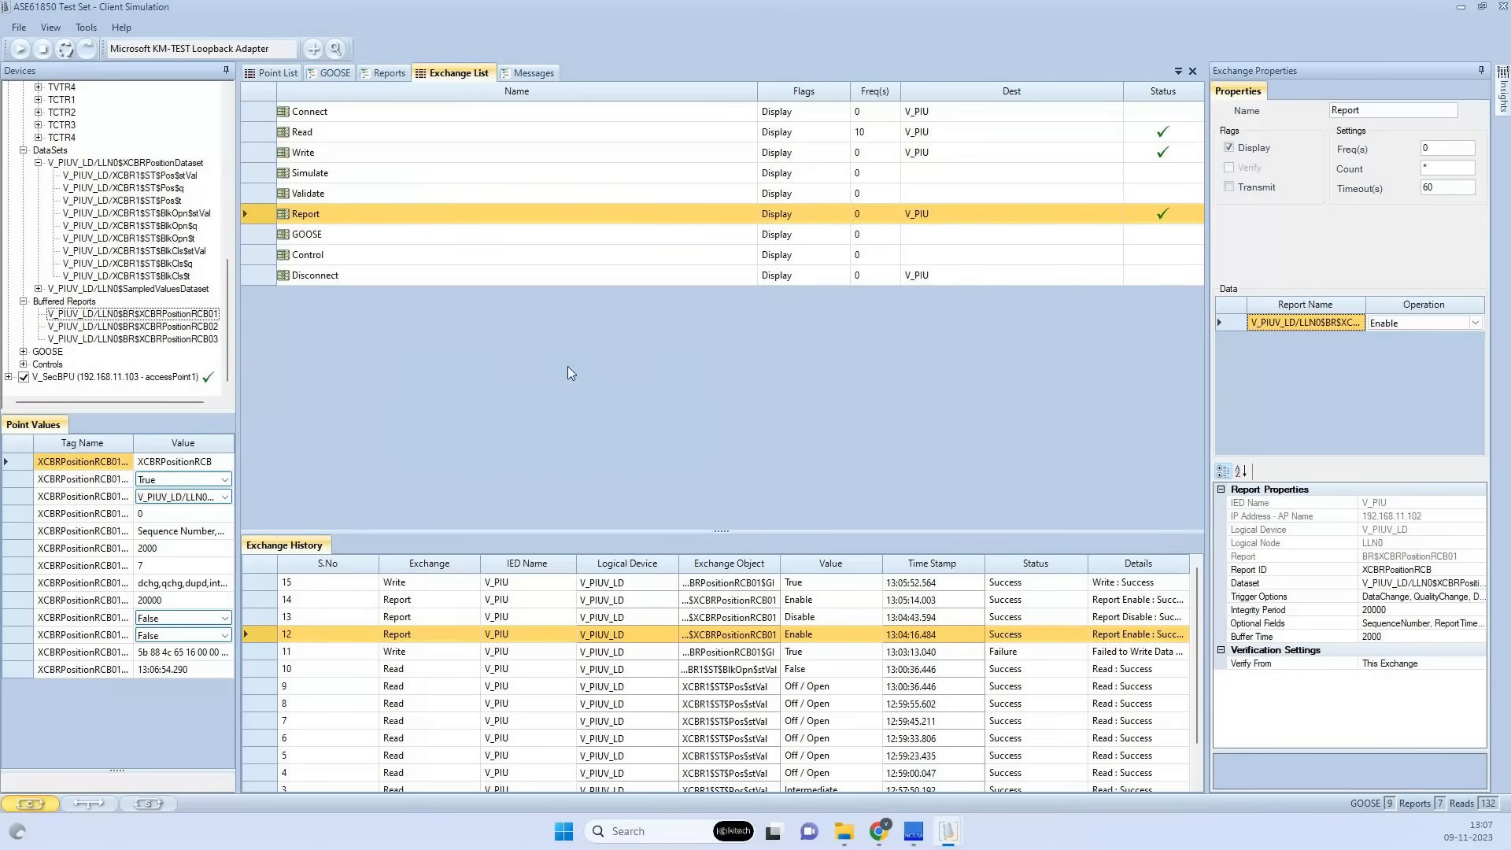
pyautogui.click(1475, 323)
pyautogui.click(1412, 347)
pyautogui.click(88, 50)
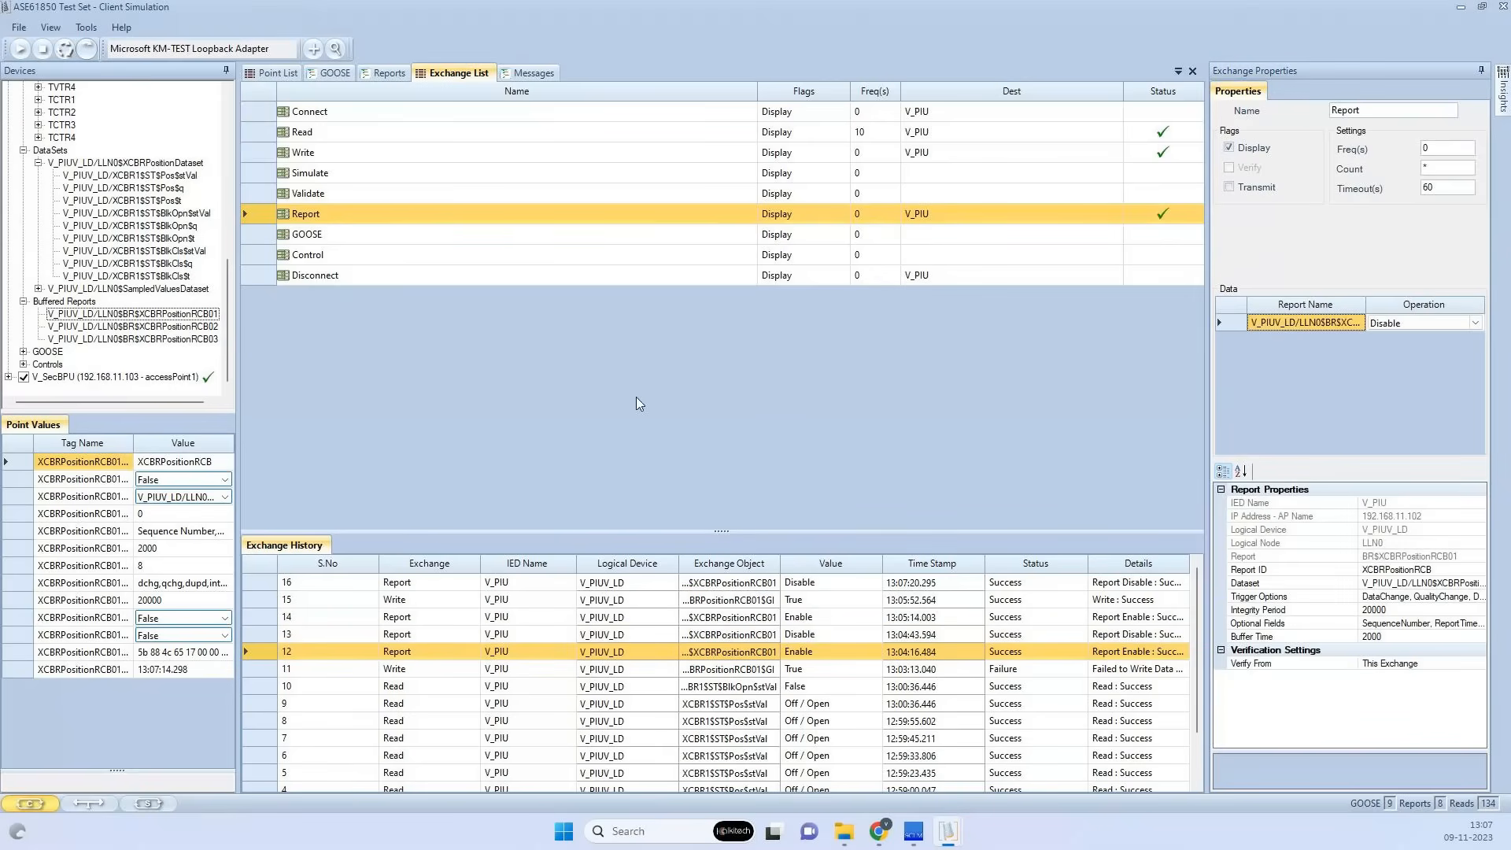
# Clear Integrity from the Report exchange's trigger options
pyautogui.click(1460, 595)
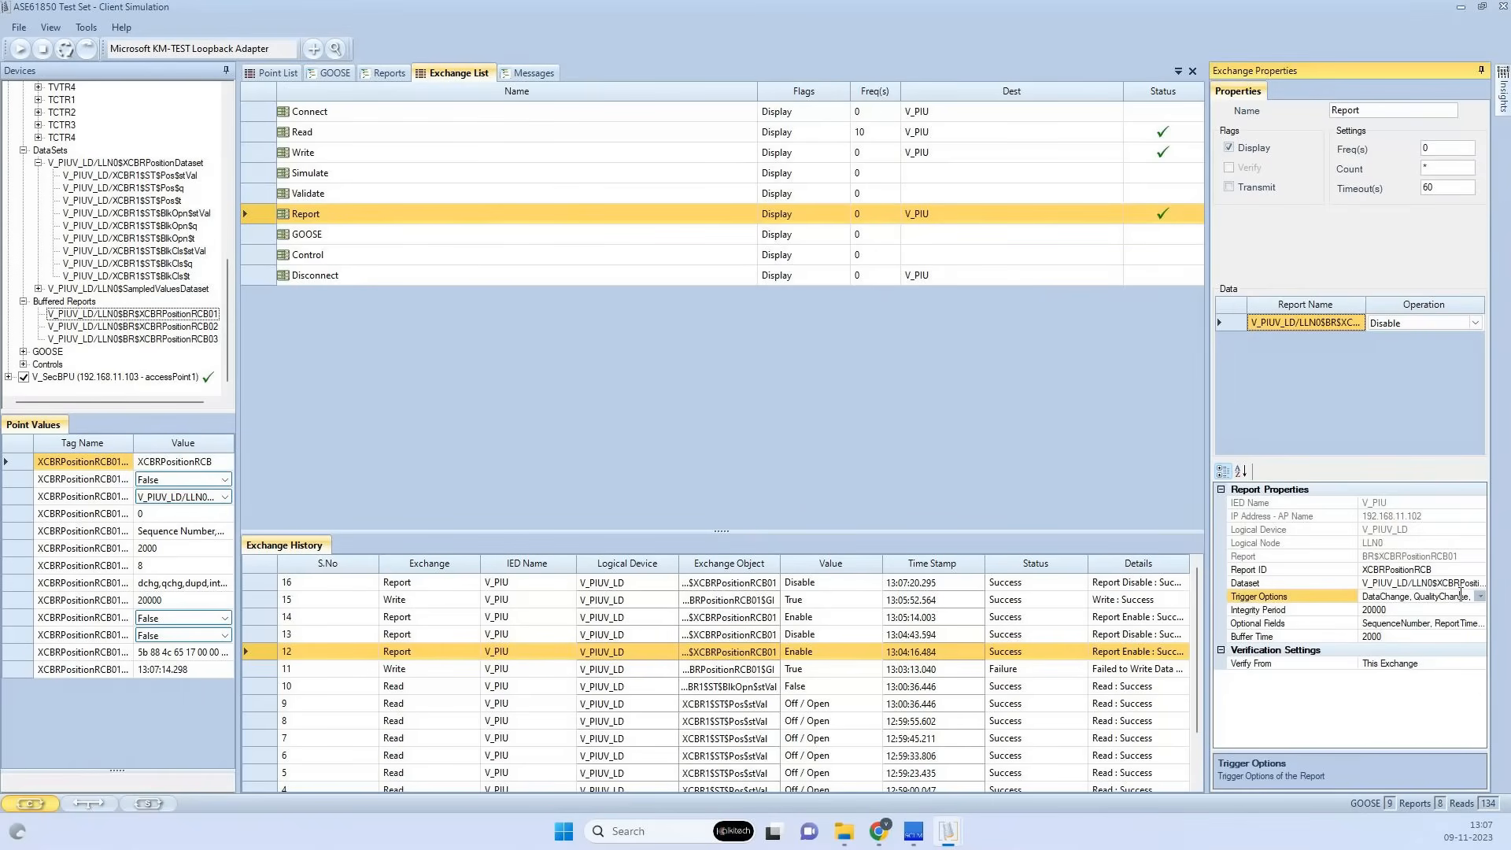
pyautogui.click(1461, 595)
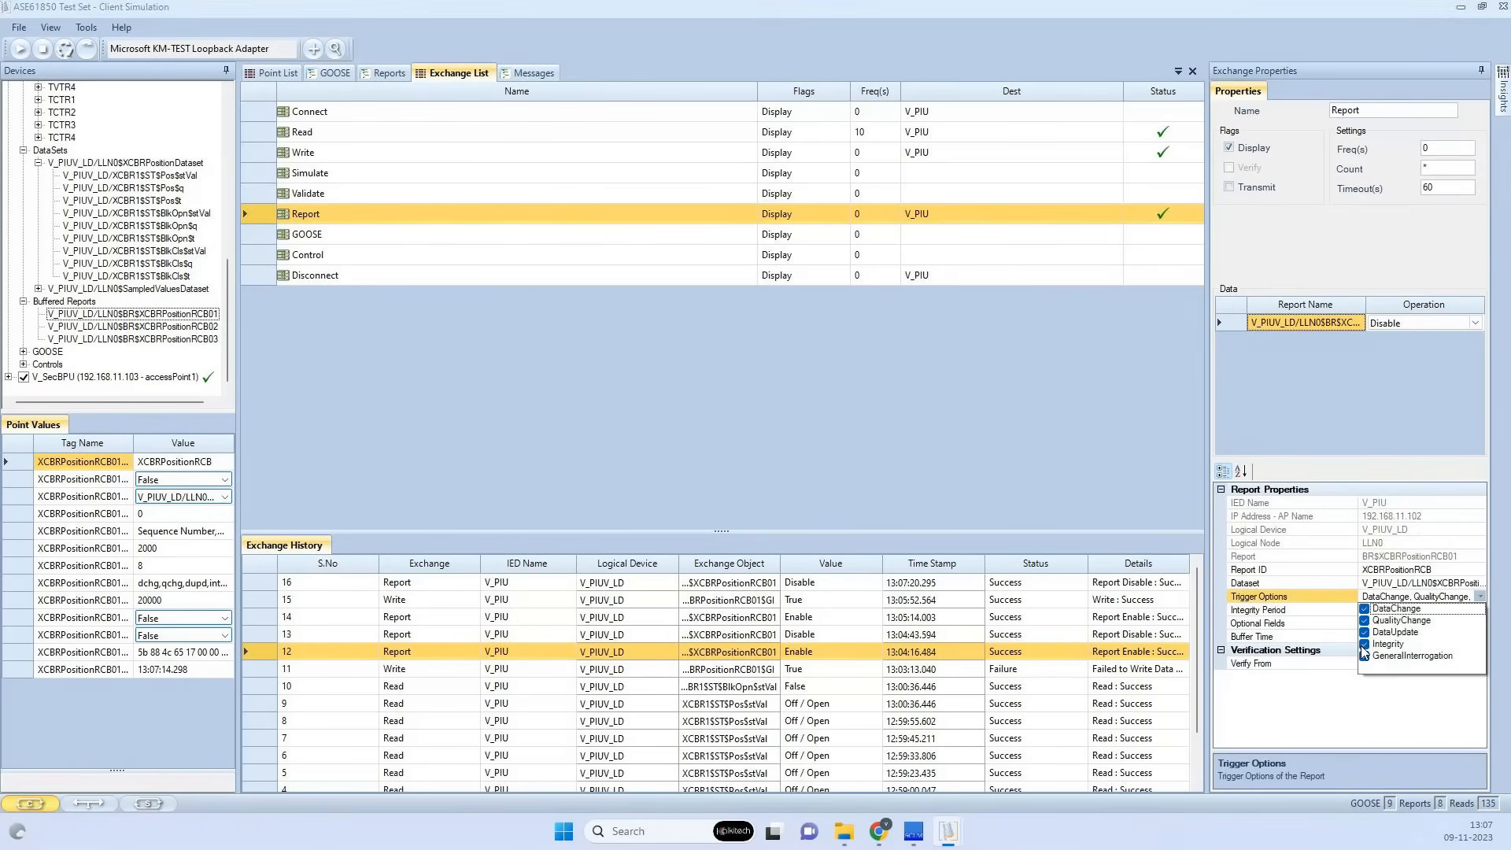
pyautogui.click(1364, 645)
pyautogui.click(1449, 598)
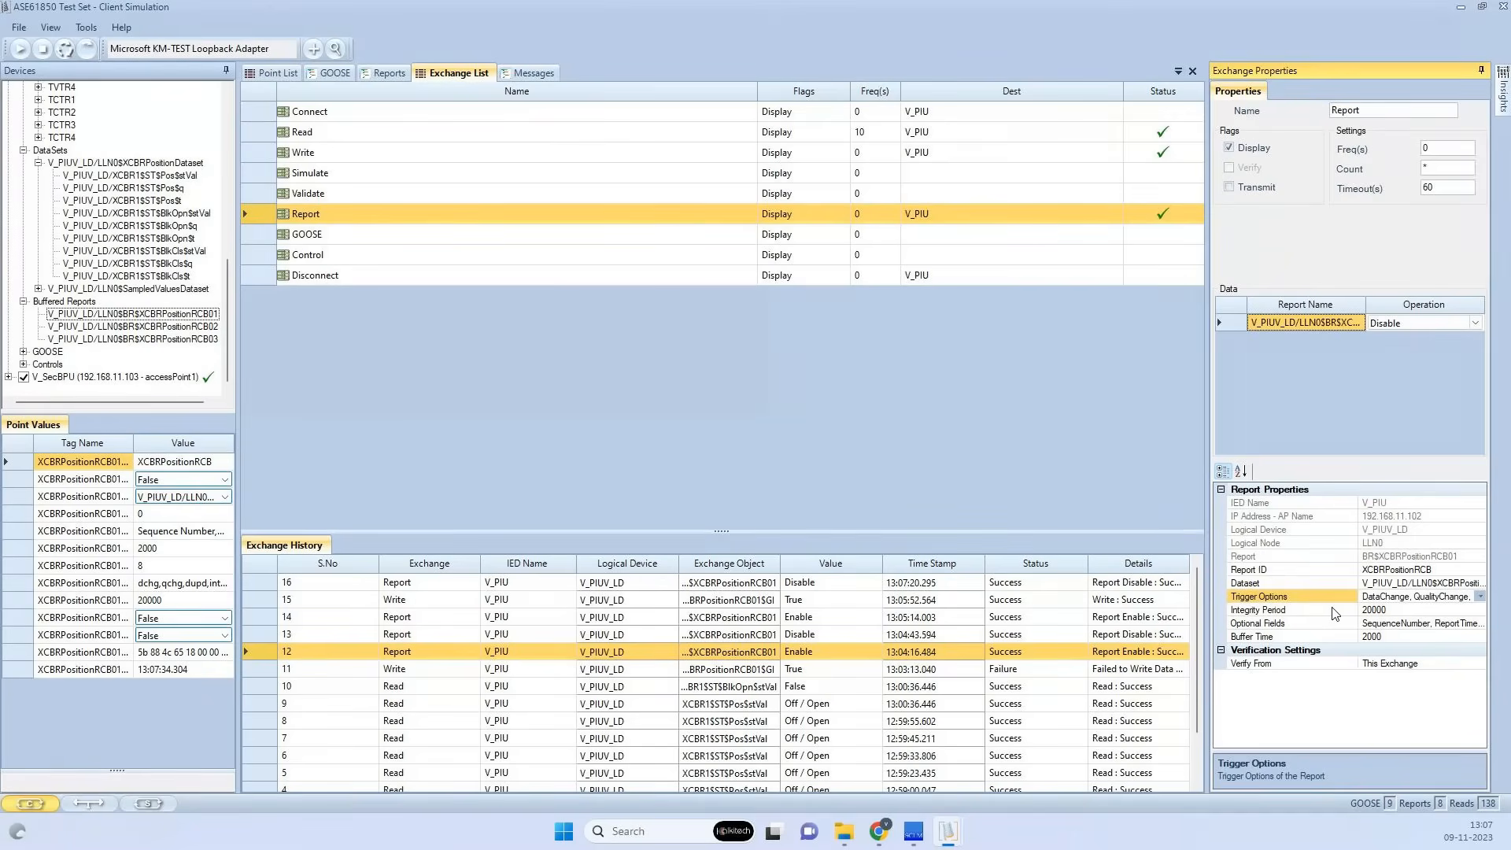
# Move the Report exchange directly below Connect in the exchange list
pyautogui.click(257, 214)
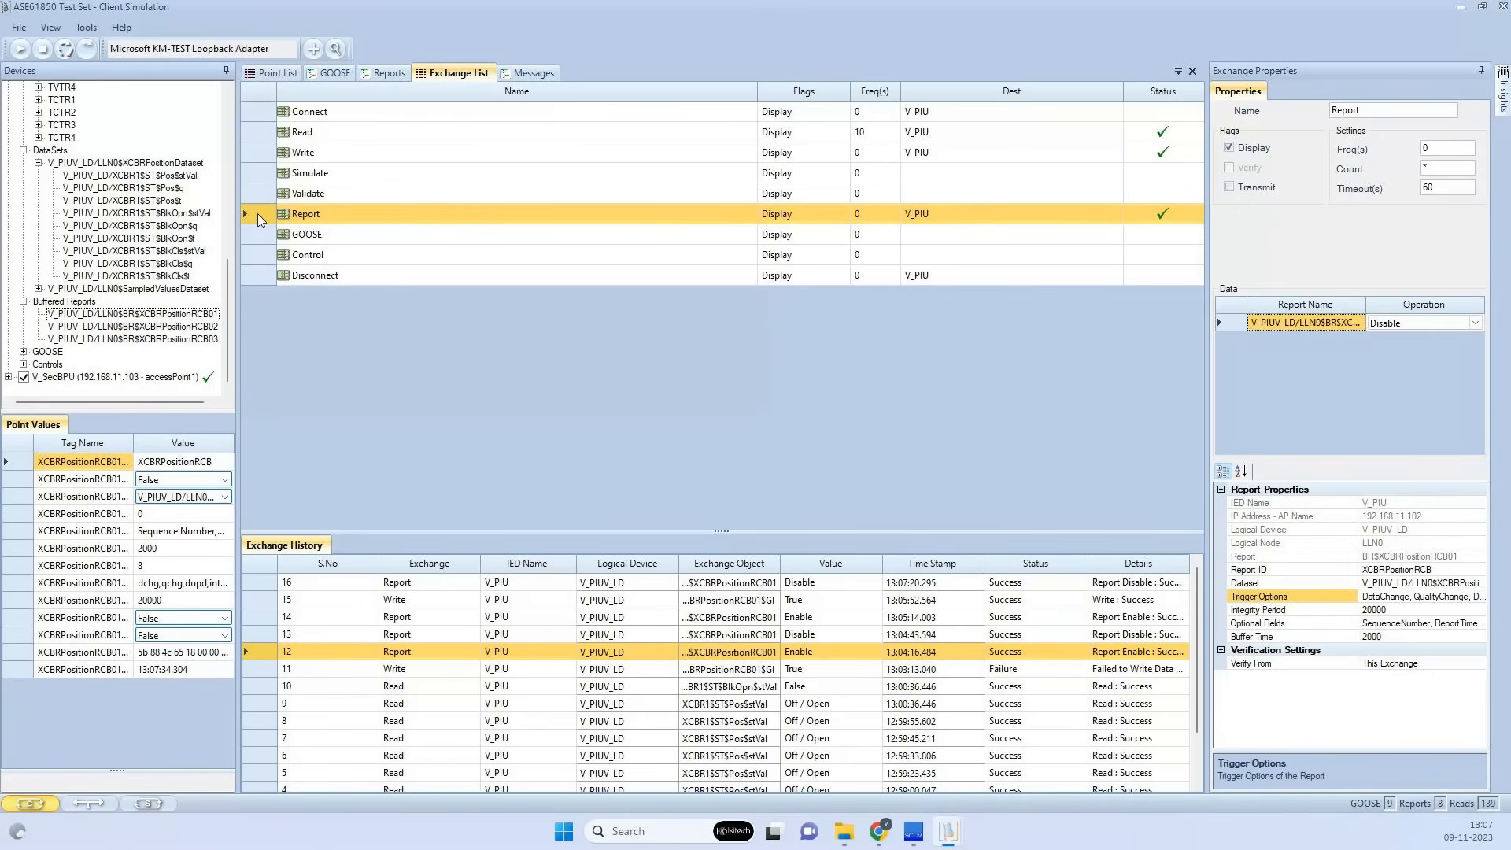
pyautogui.moveTo(258, 214); pyautogui.dragTo(307, 178)
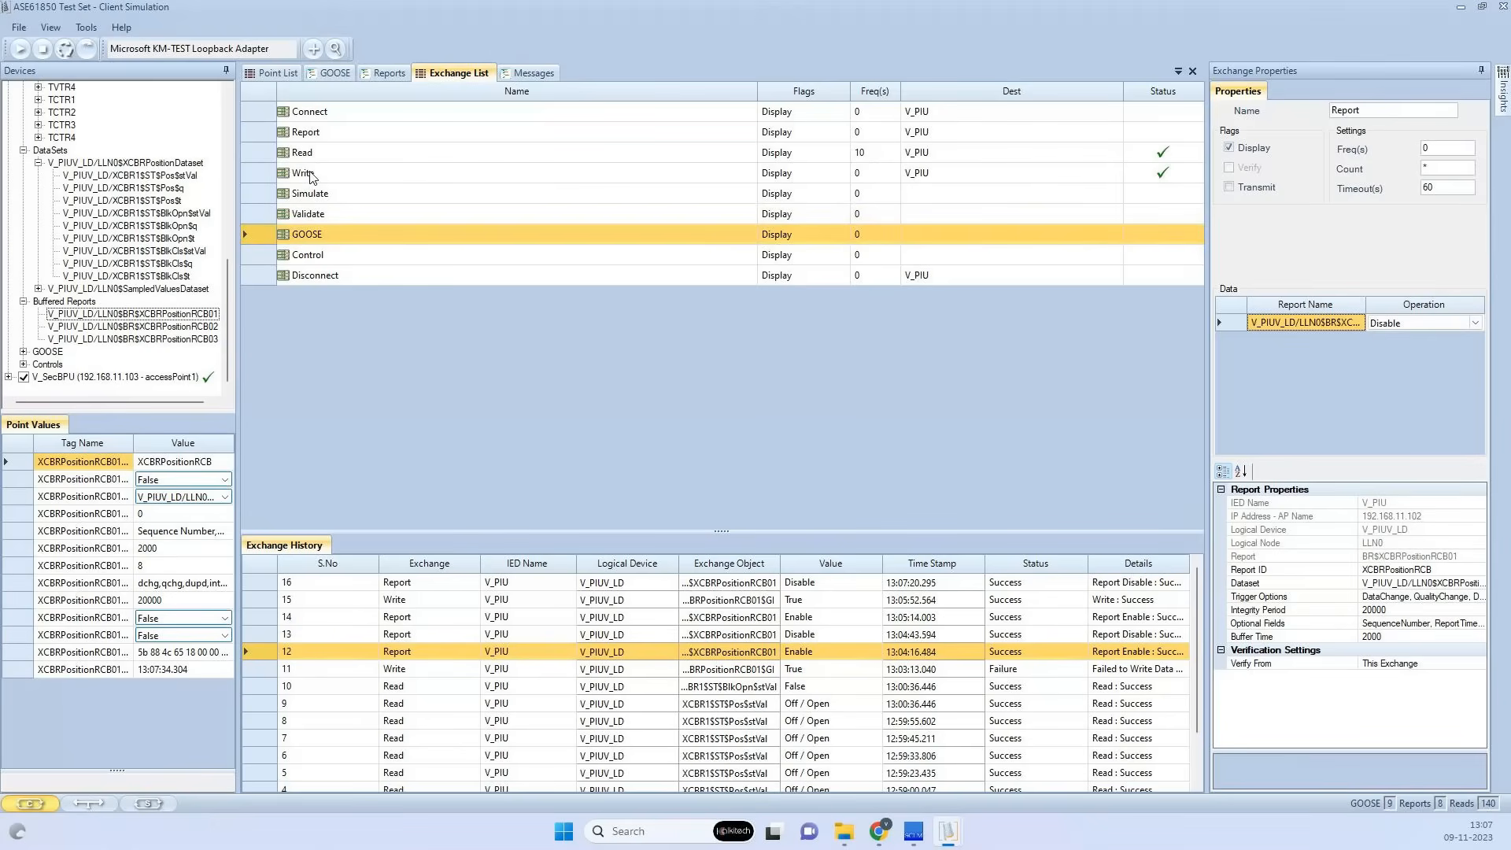
pyautogui.moveTo(265, 133); pyautogui.dragTo(297, 164)
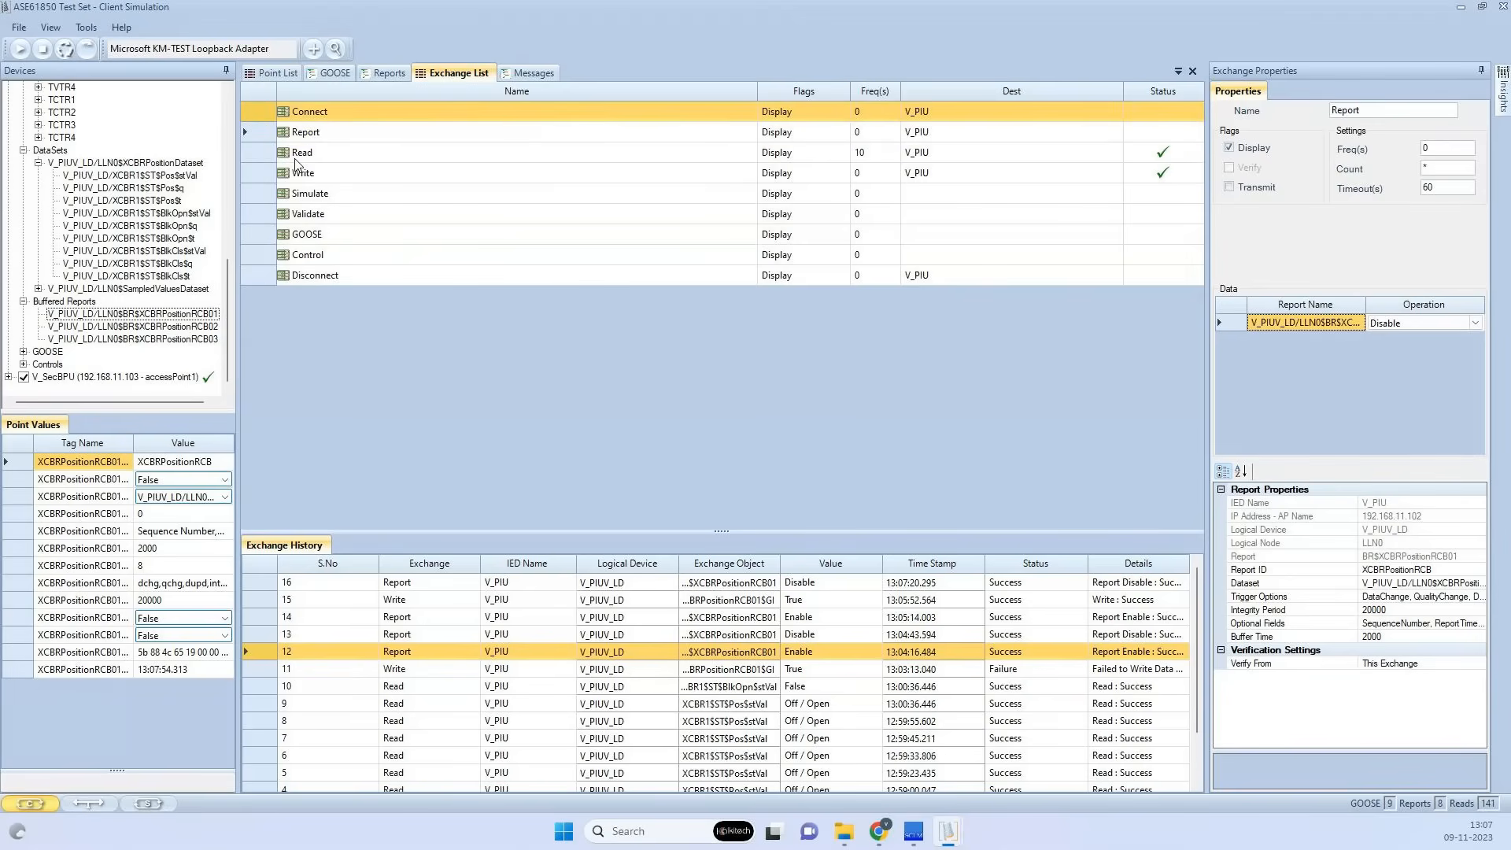
pyautogui.click(266, 174)
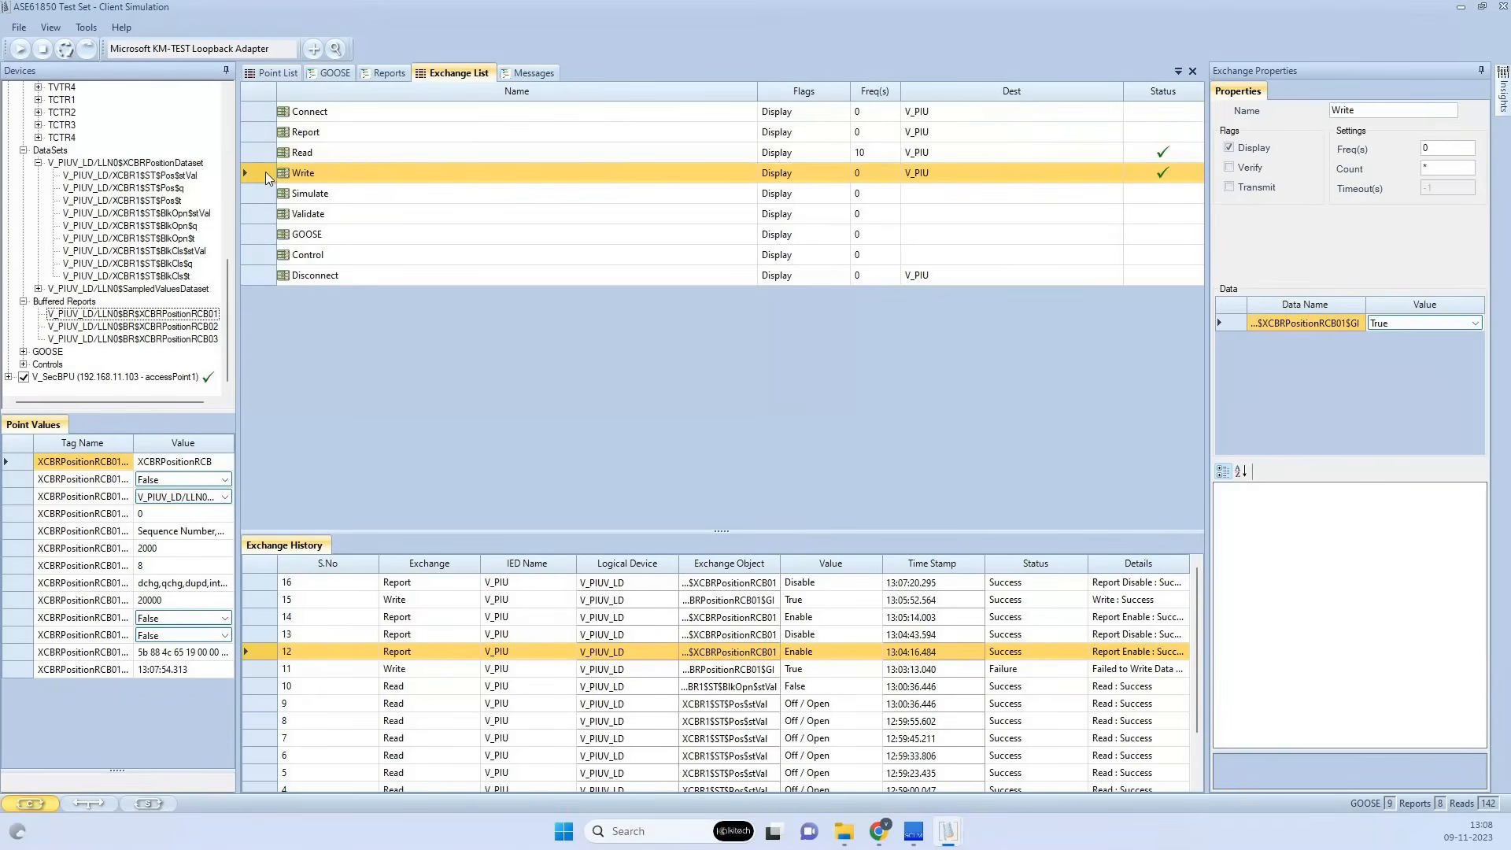
pyautogui.press('Up')
pyautogui.press('Up')
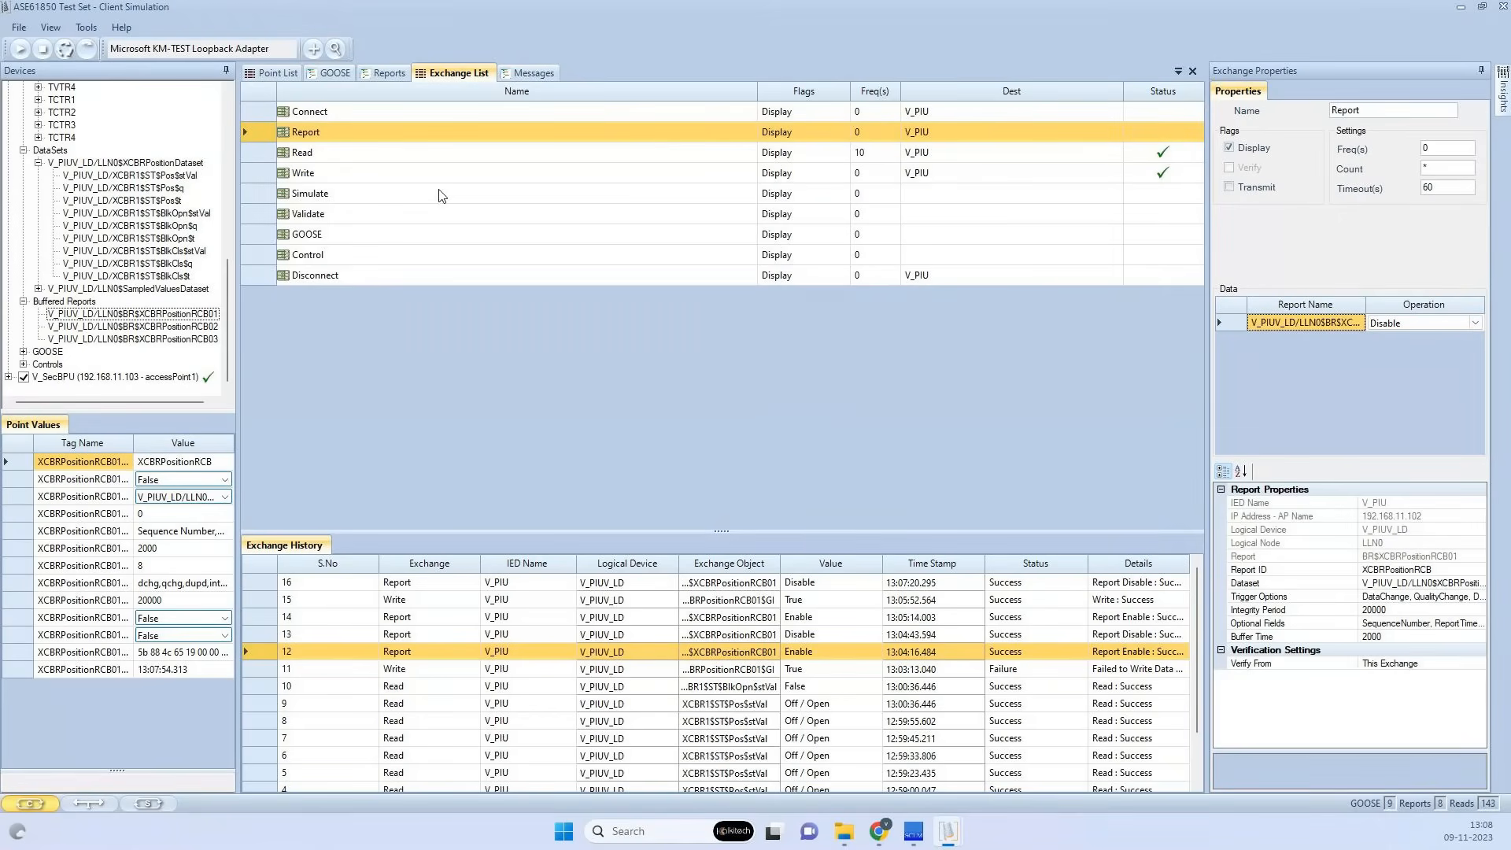
pyautogui.press('Down')
pyautogui.press('Down')
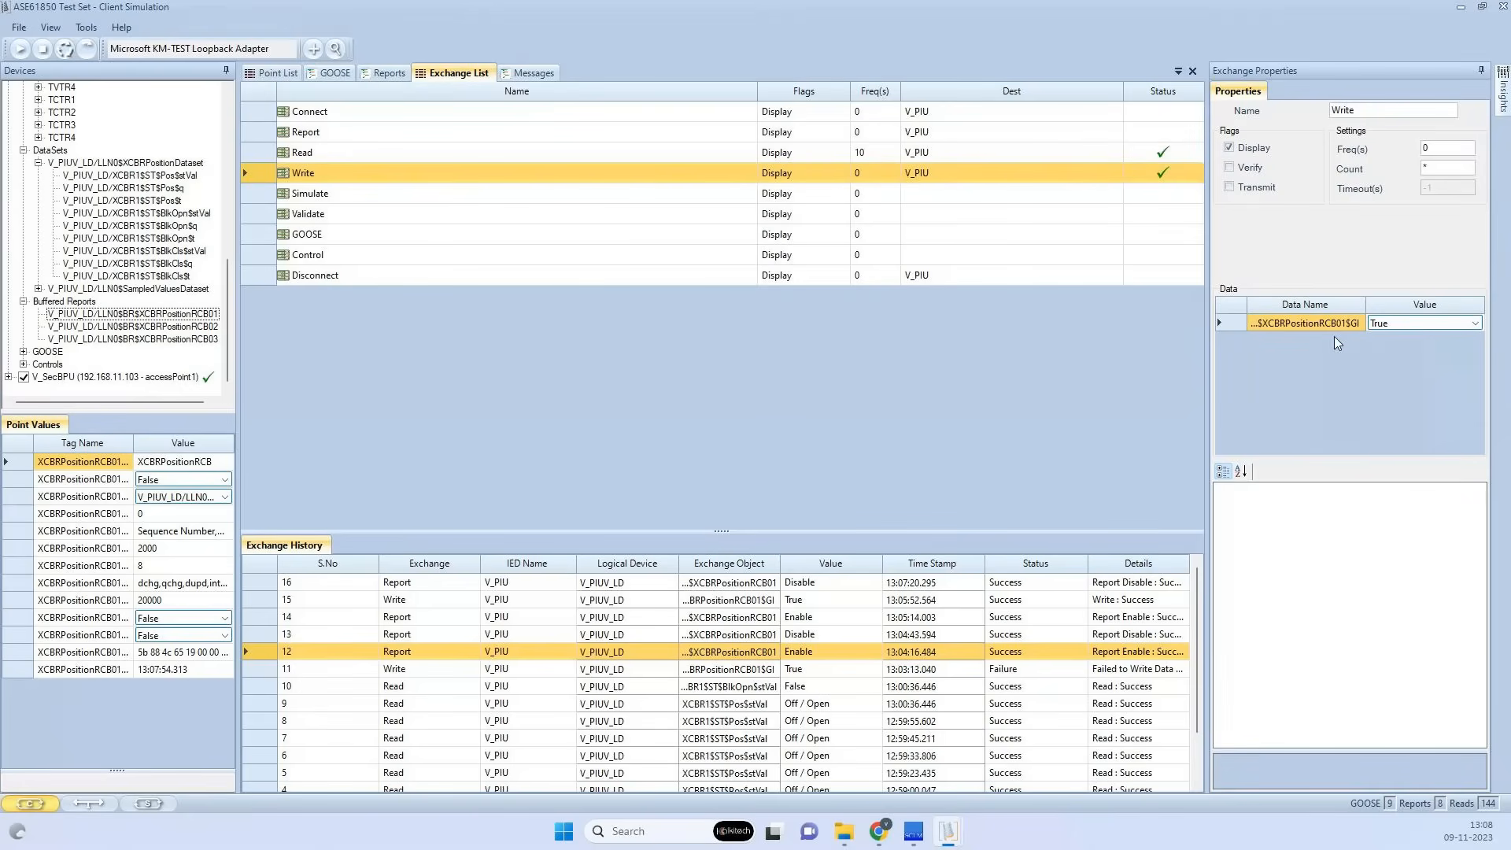
# Copy the Report exchange, paste it between Write and Simulate, and set the copy's operation to Verify
pyautogui.rightClick(257, 127)
pyautogui.press('Escape')
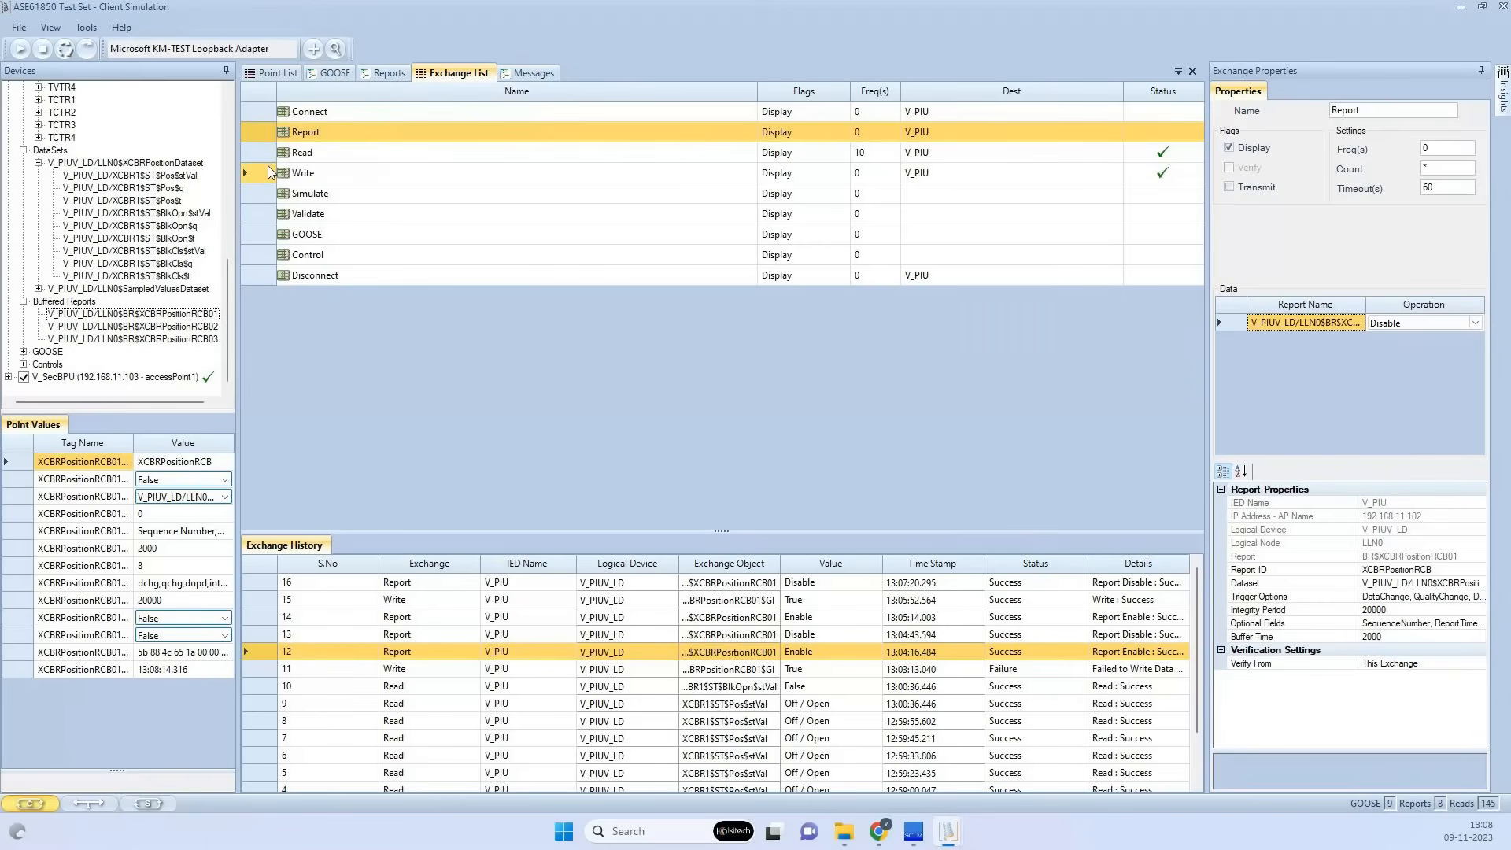
pyautogui.rightClick(255, 196)
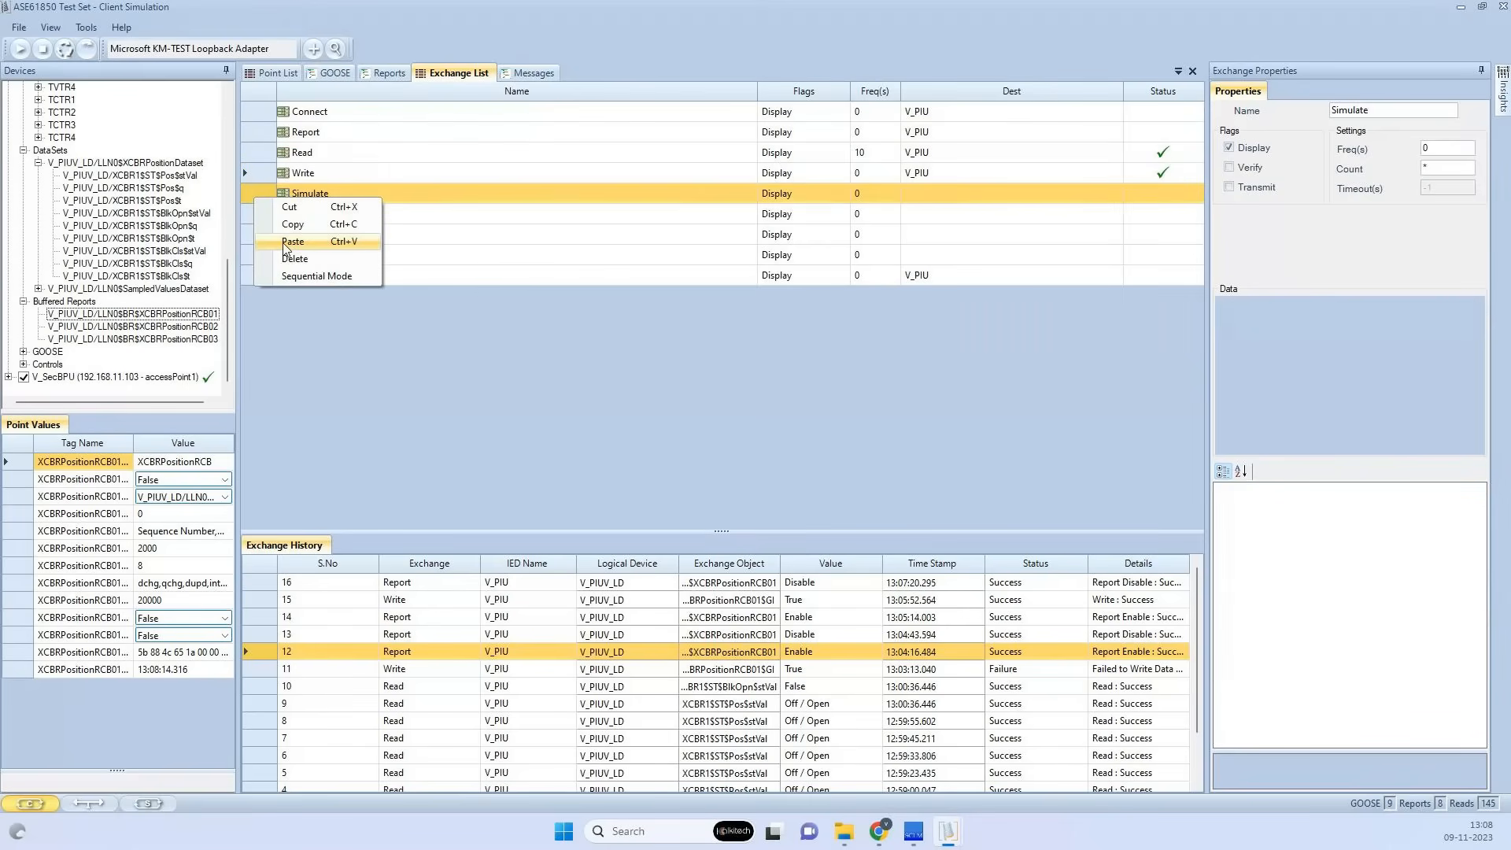
pyautogui.click(285, 242)
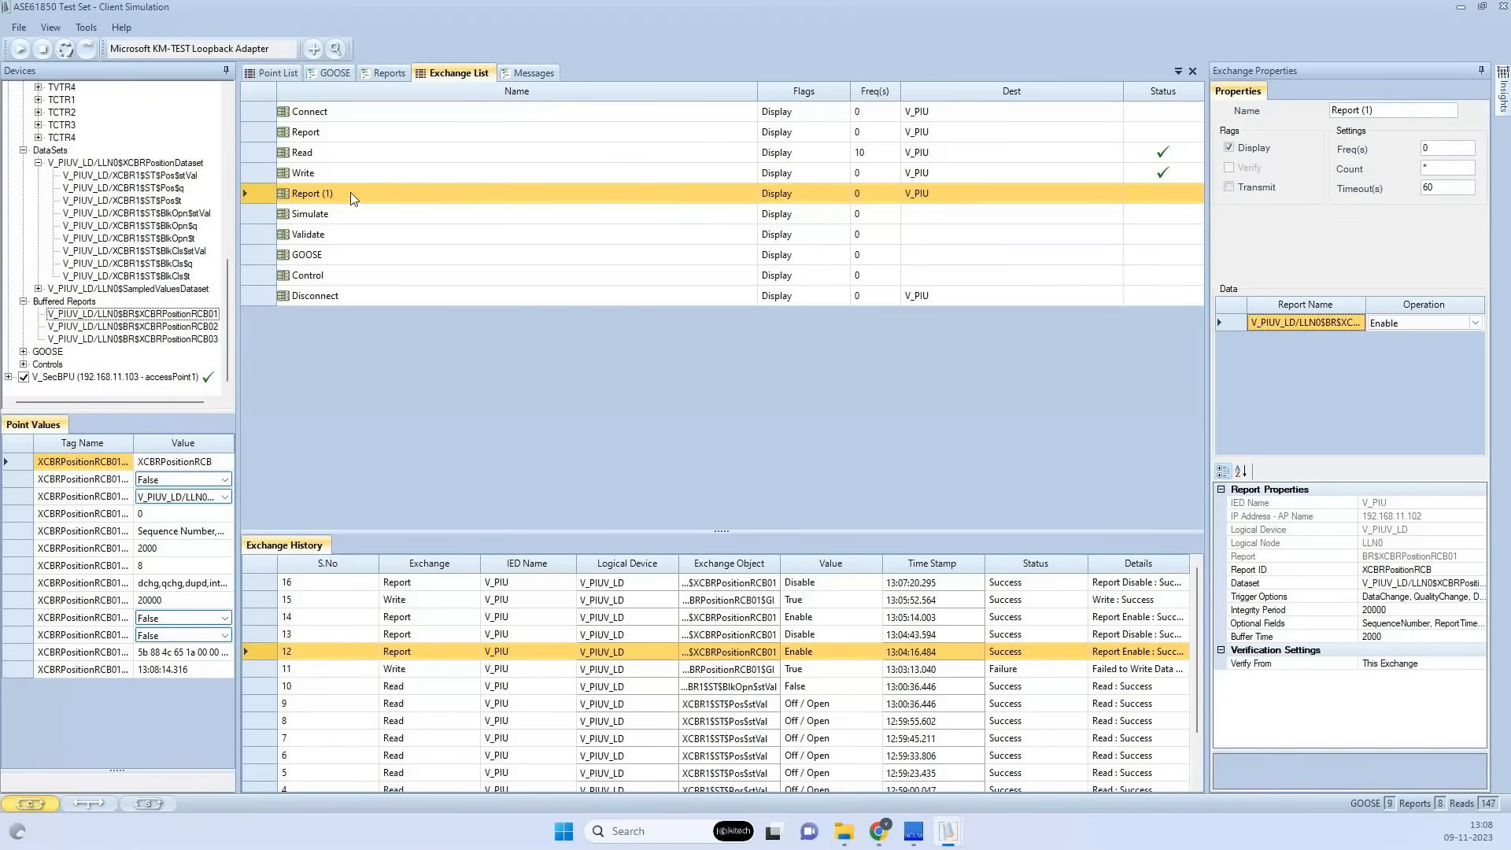
pyautogui.click(1461, 328)
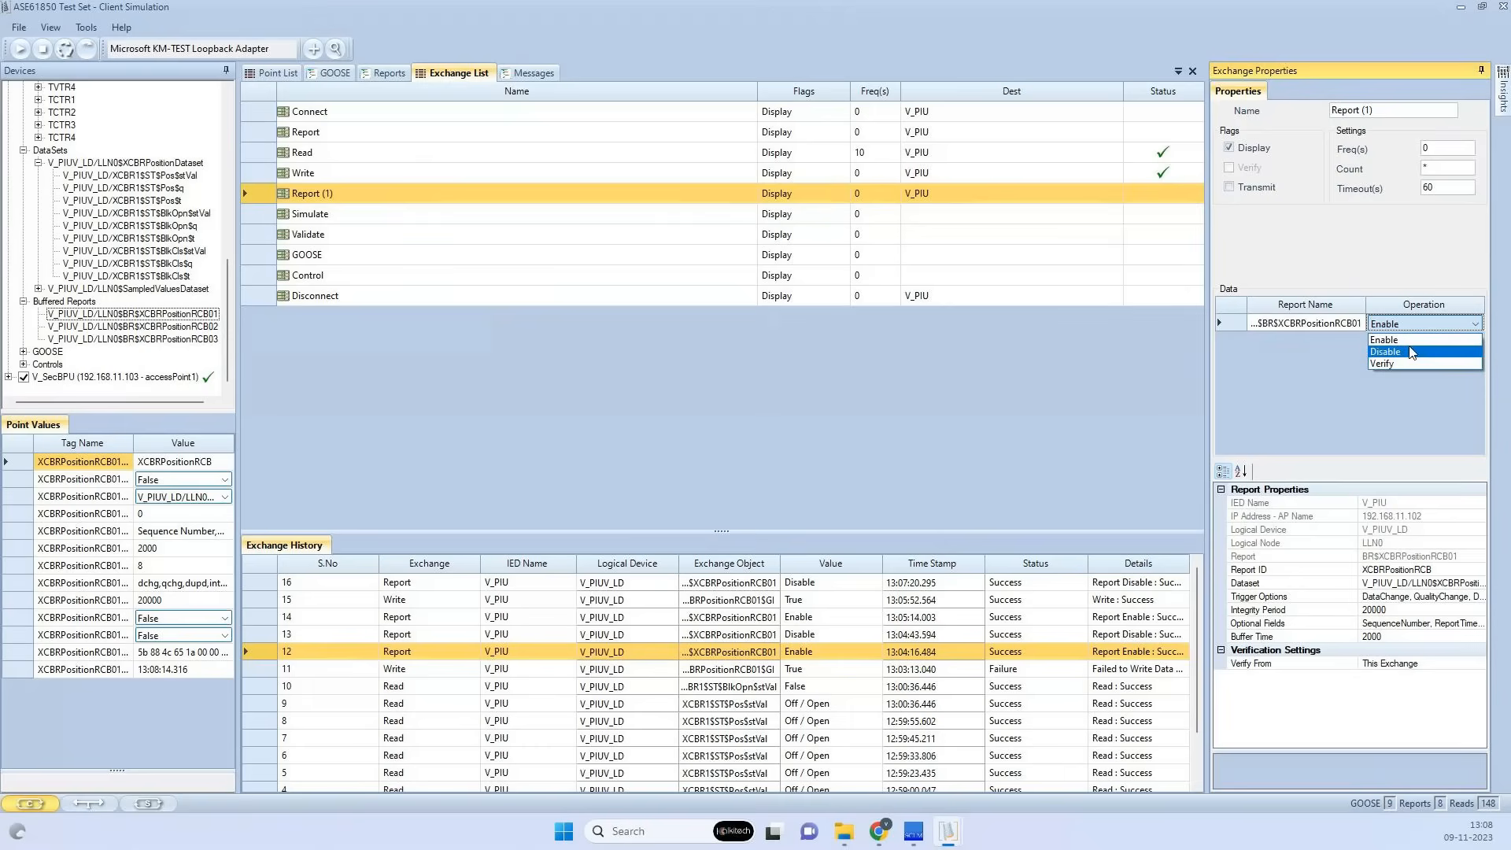
pyautogui.click(1406, 363)
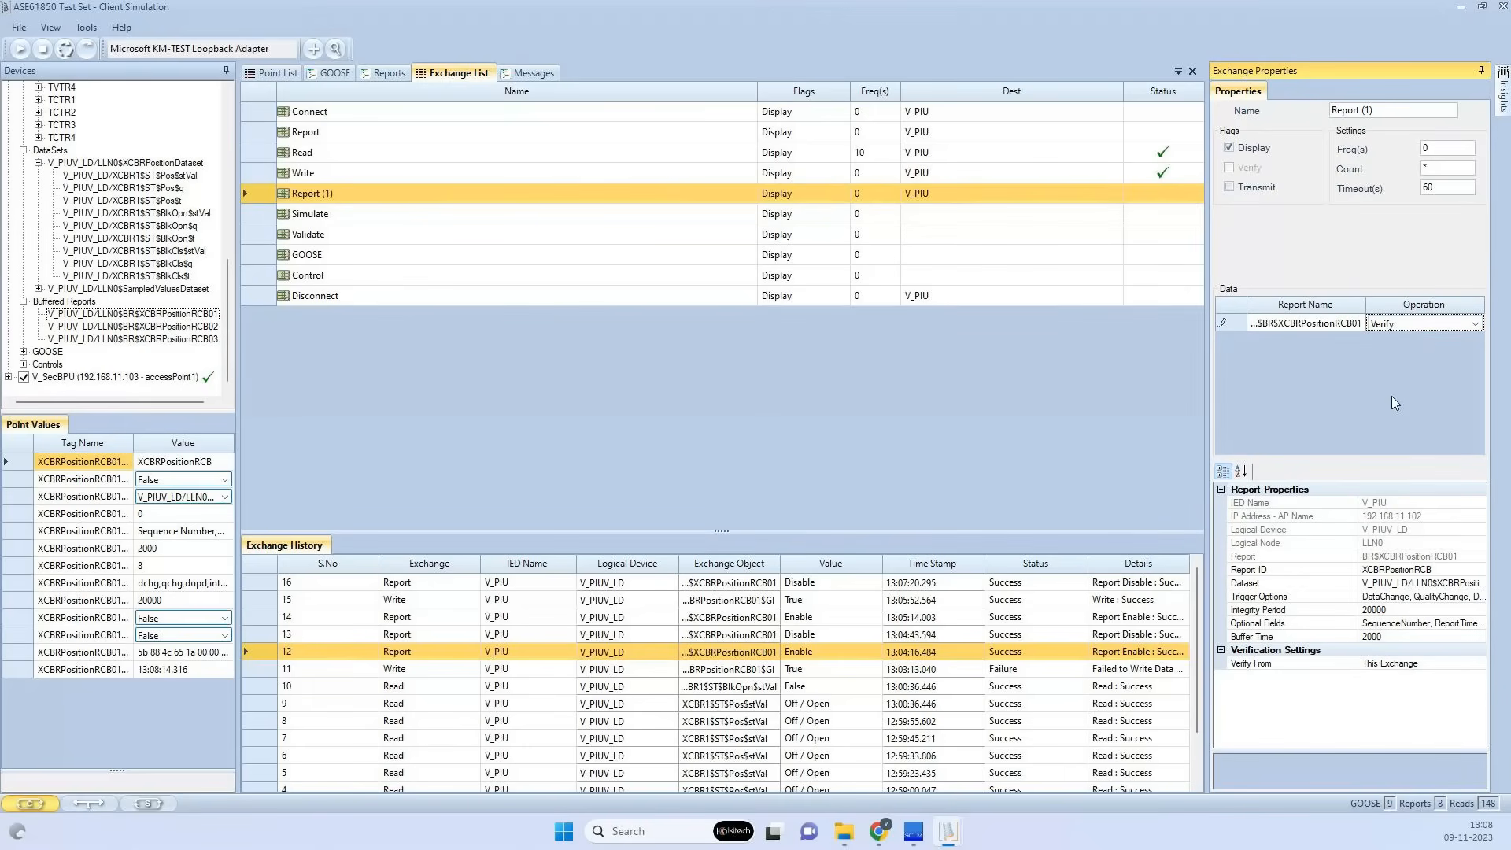
# Rename the copied report exchange as Report_Verify
pyautogui.click(340, 195)
pyautogui.press('BackSpace')
pyautogui.press('BackSpace')
pyautogui.press('BackSpace')
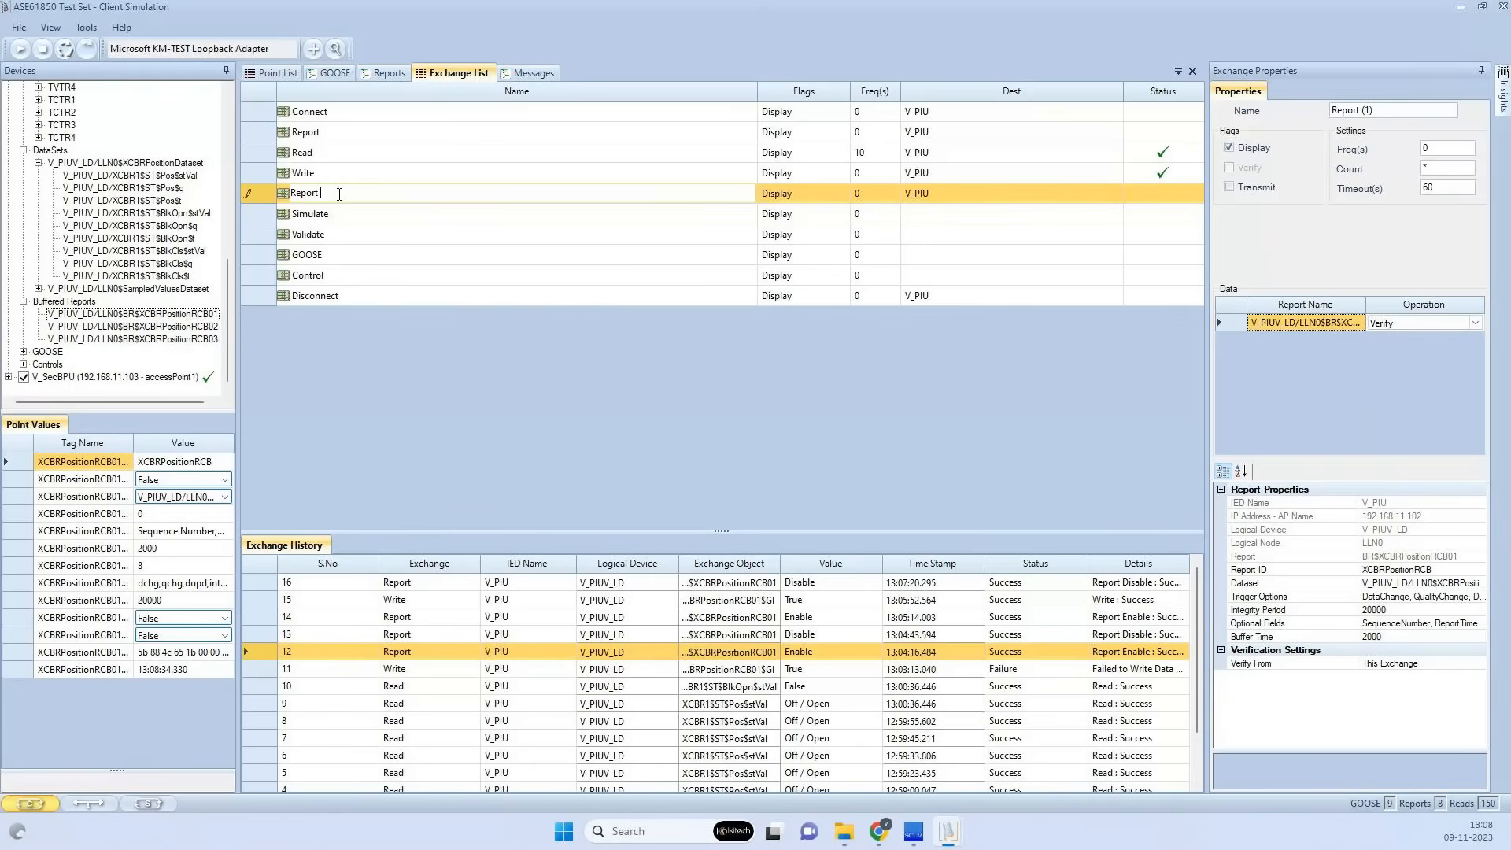
pyautogui.write('_Verify')
# Rename the Write exchange as Write_GI and the Report exchange as Report_Enable
pyautogui.click(323, 175)
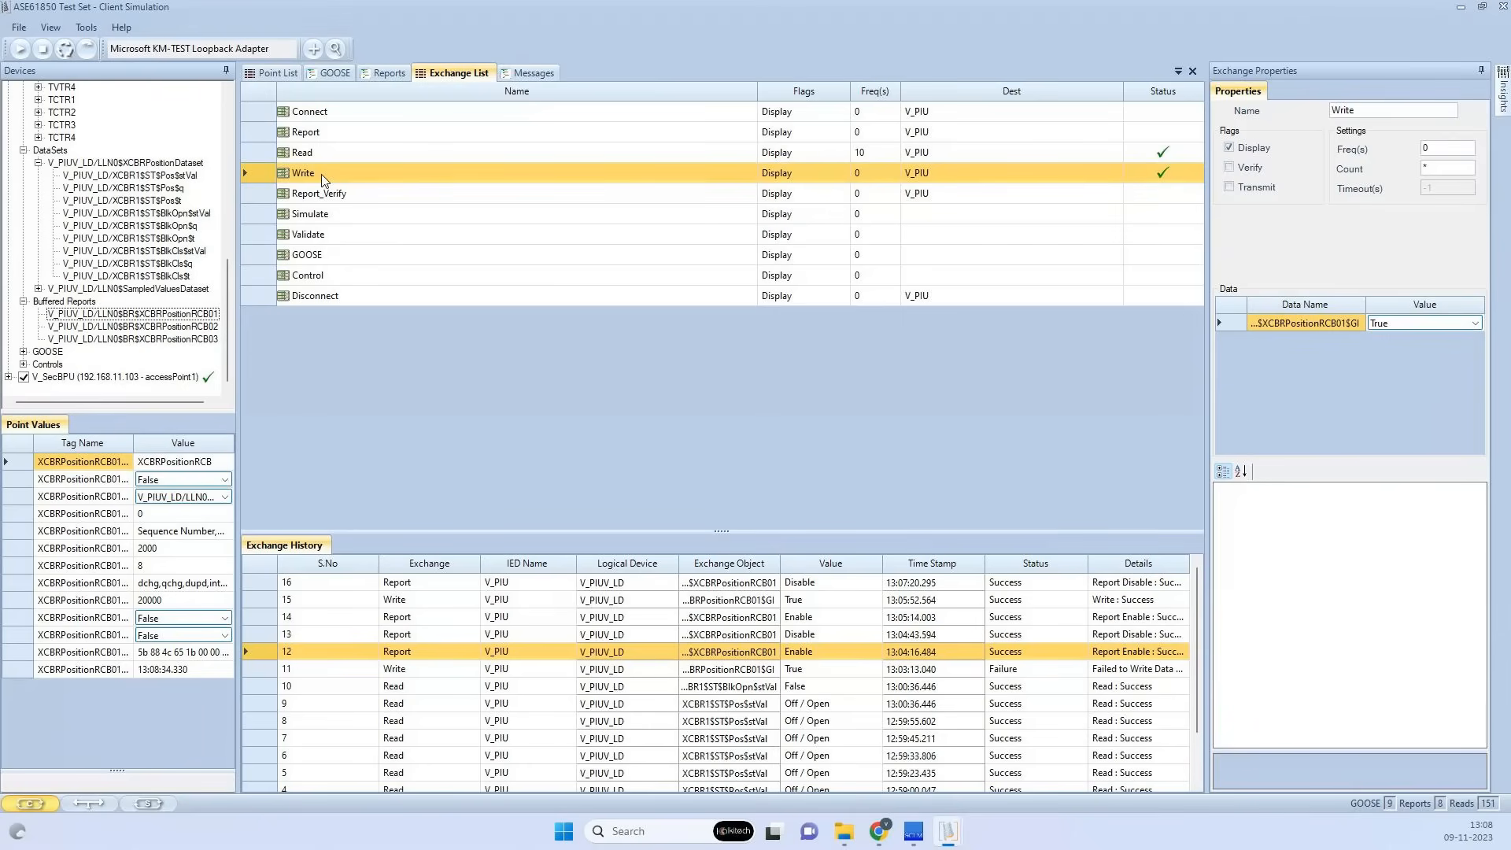
pyautogui.click(322, 173)
pyautogui.write('_GI')
pyautogui.click(322, 132)
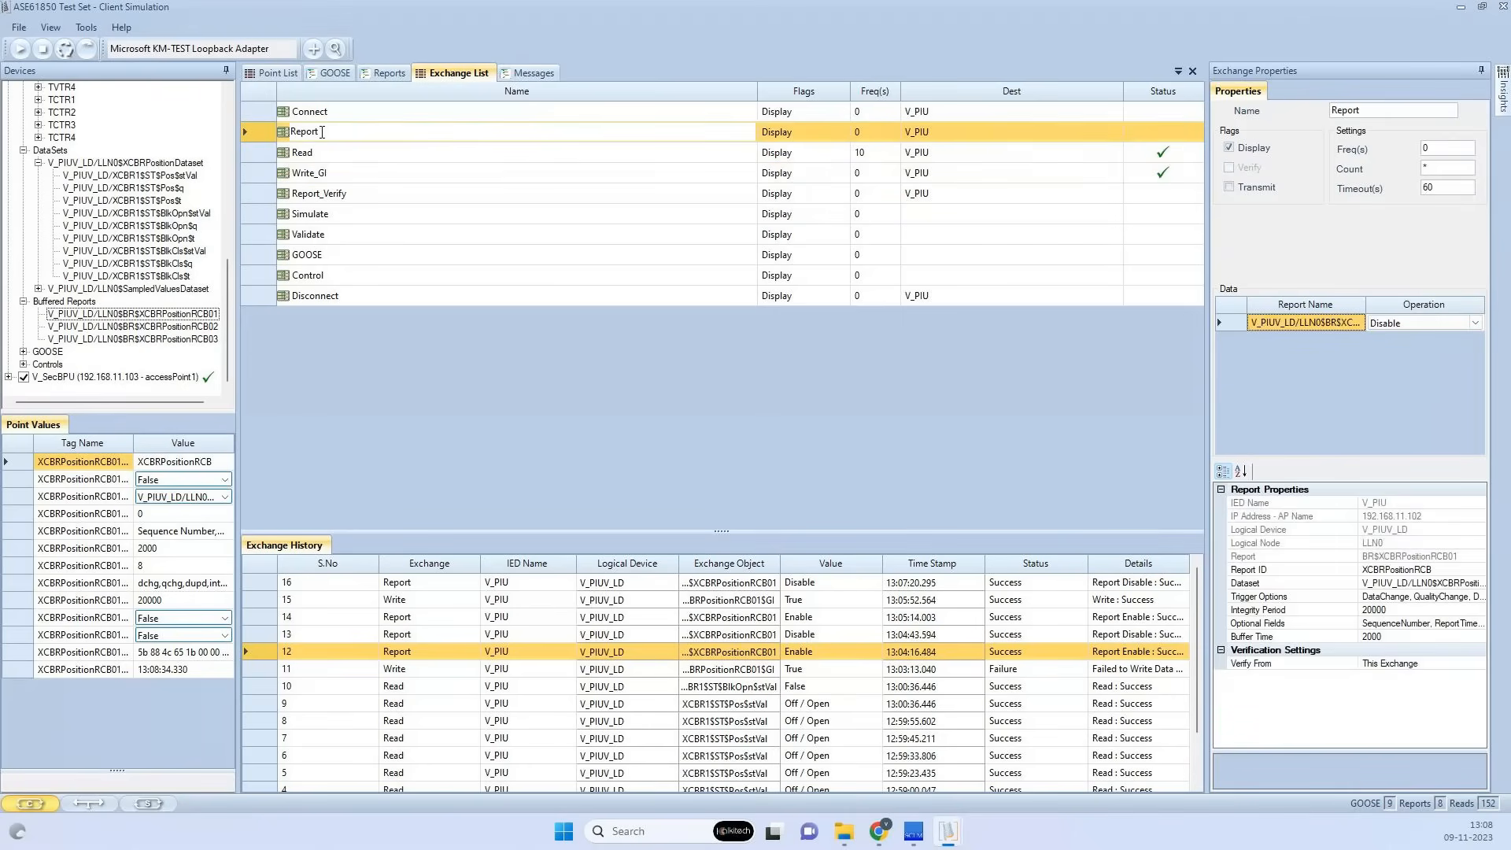
pyautogui.click(322, 132)
pyautogui.write('_Enabl')
pyautogui.write('e')
pyautogui.click(323, 173)
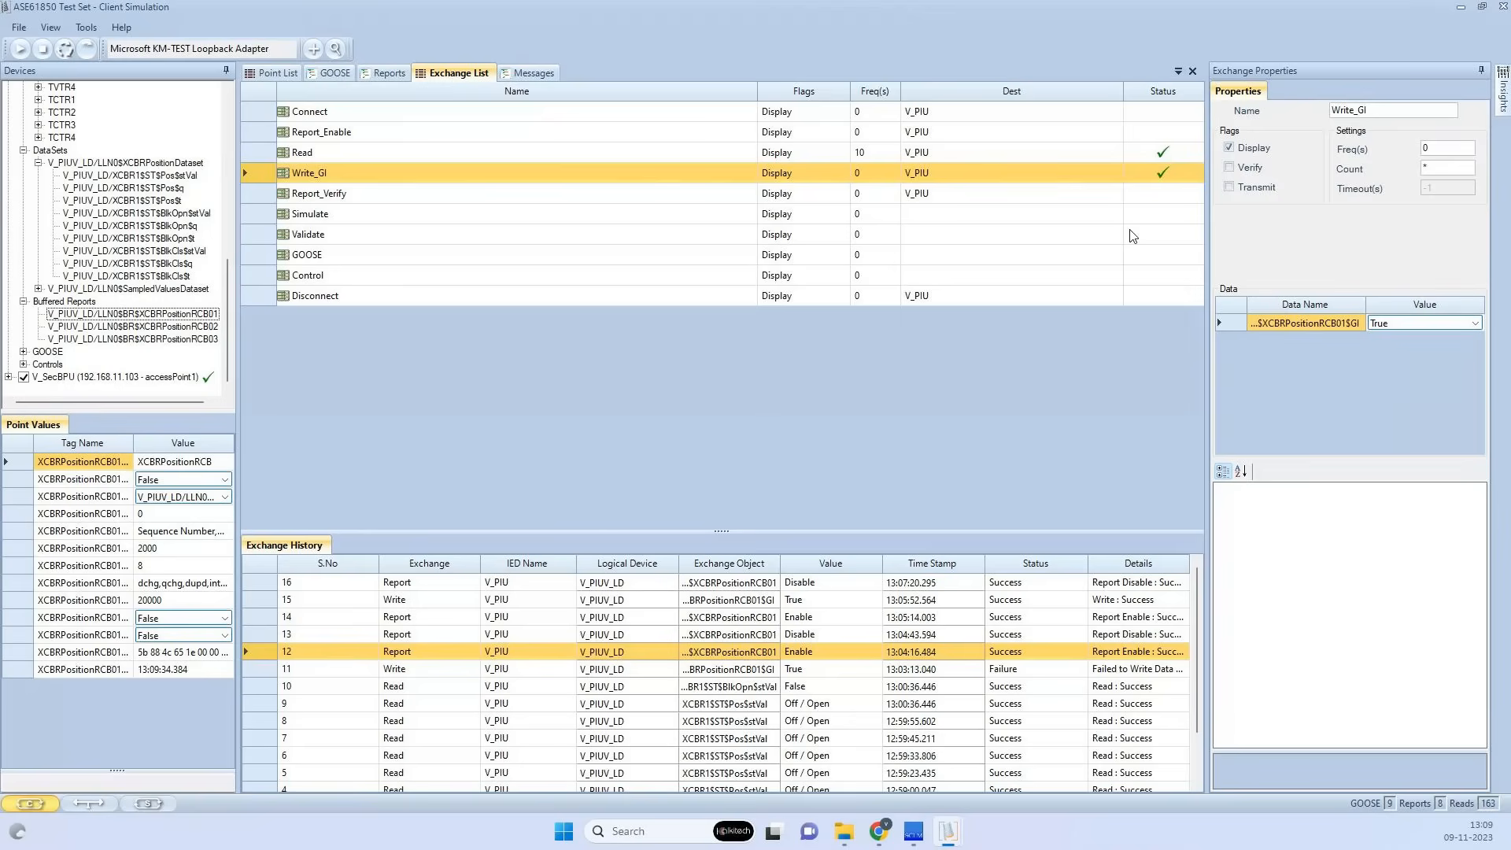
# Turn on the Transmit flag for the Report_Enable, Write_GI and Report_Verify exchanges
pyautogui.click(398, 131)
pyautogui.click(1229, 187)
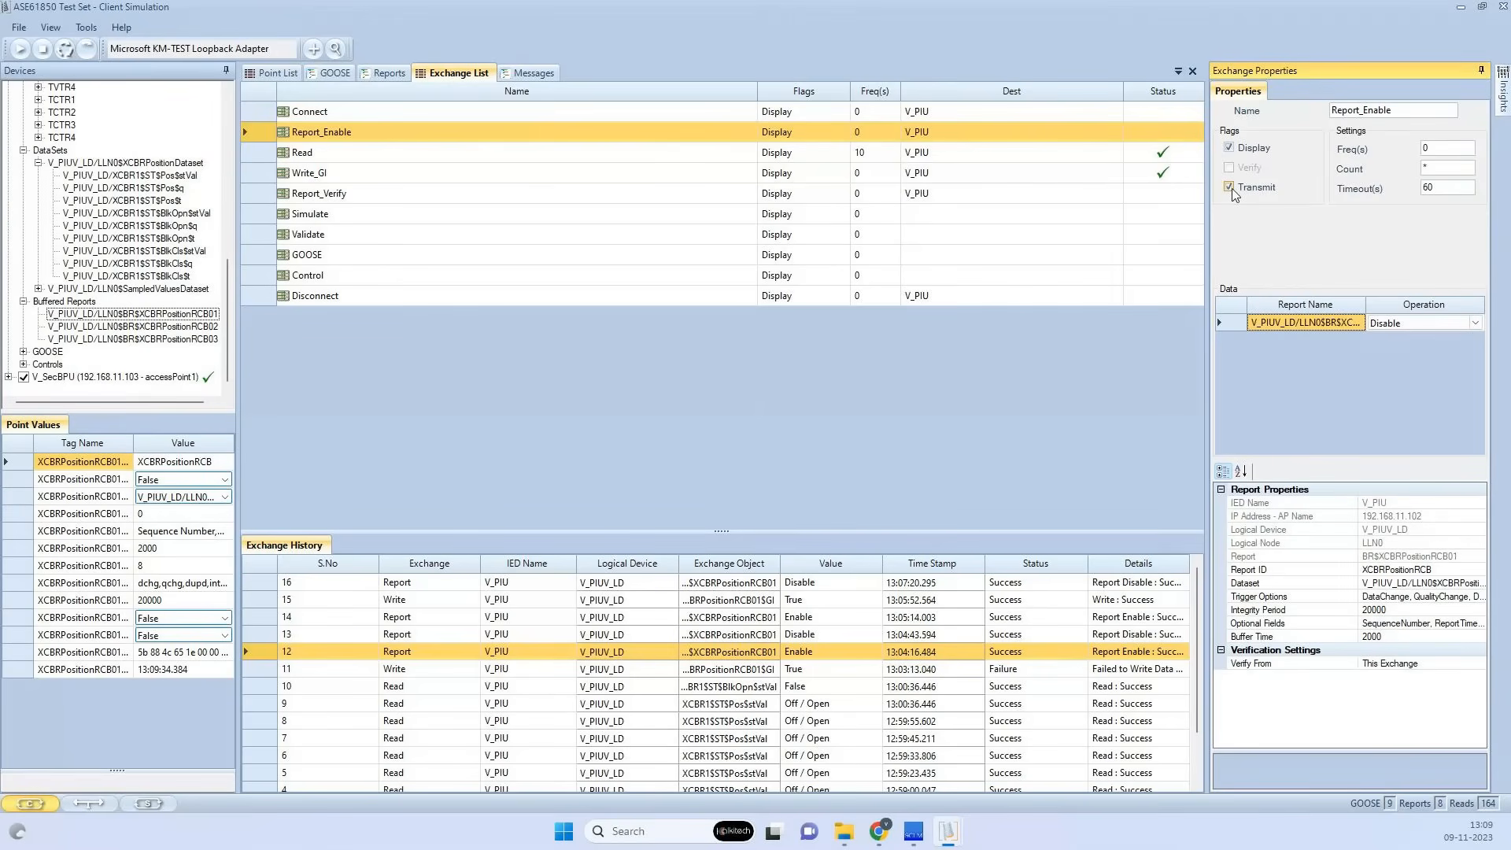
pyautogui.click(272, 176)
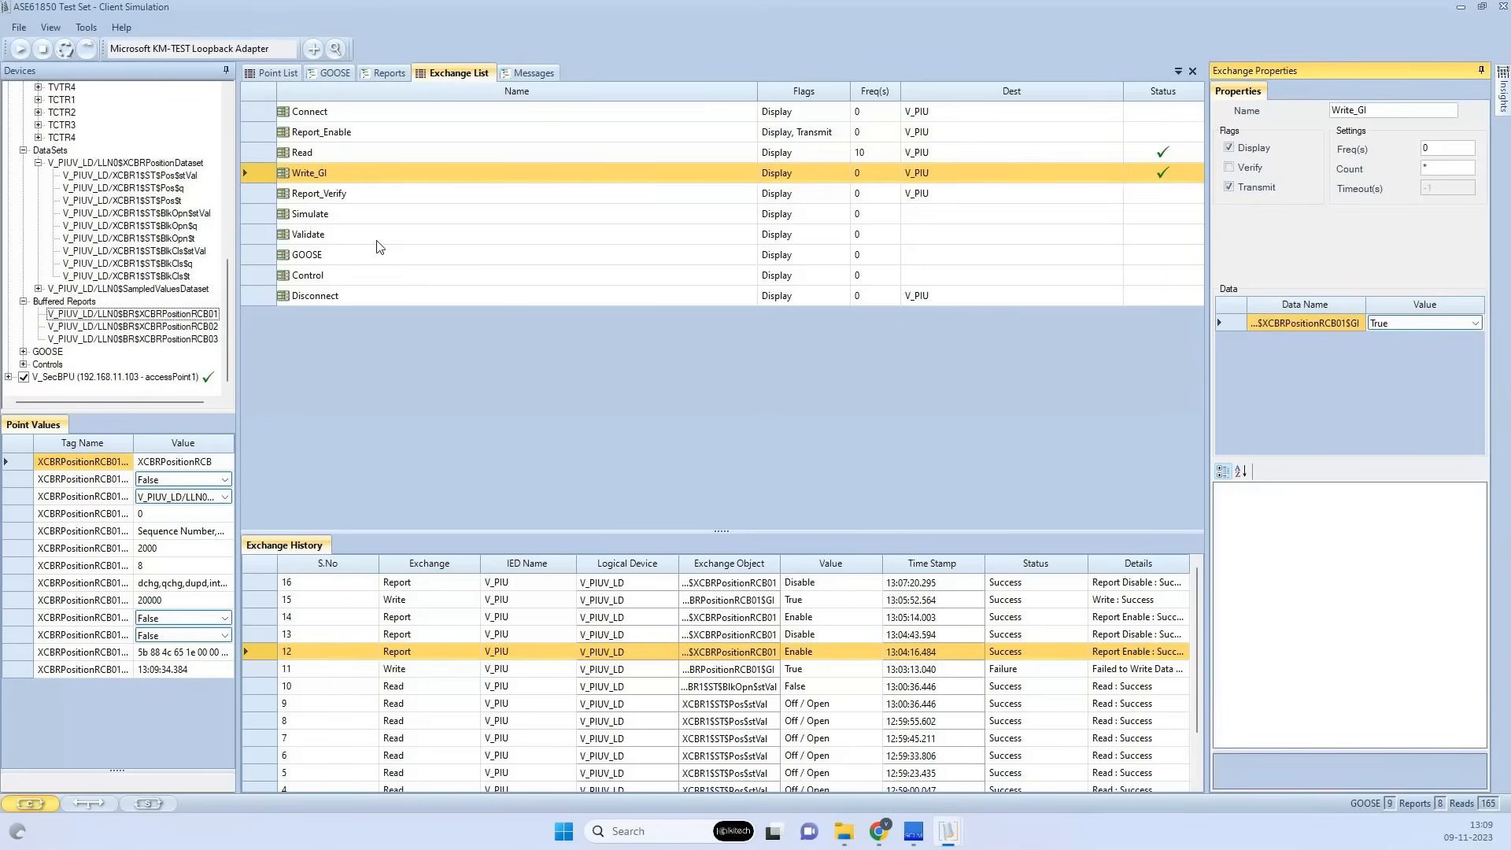
pyautogui.click(299, 199)
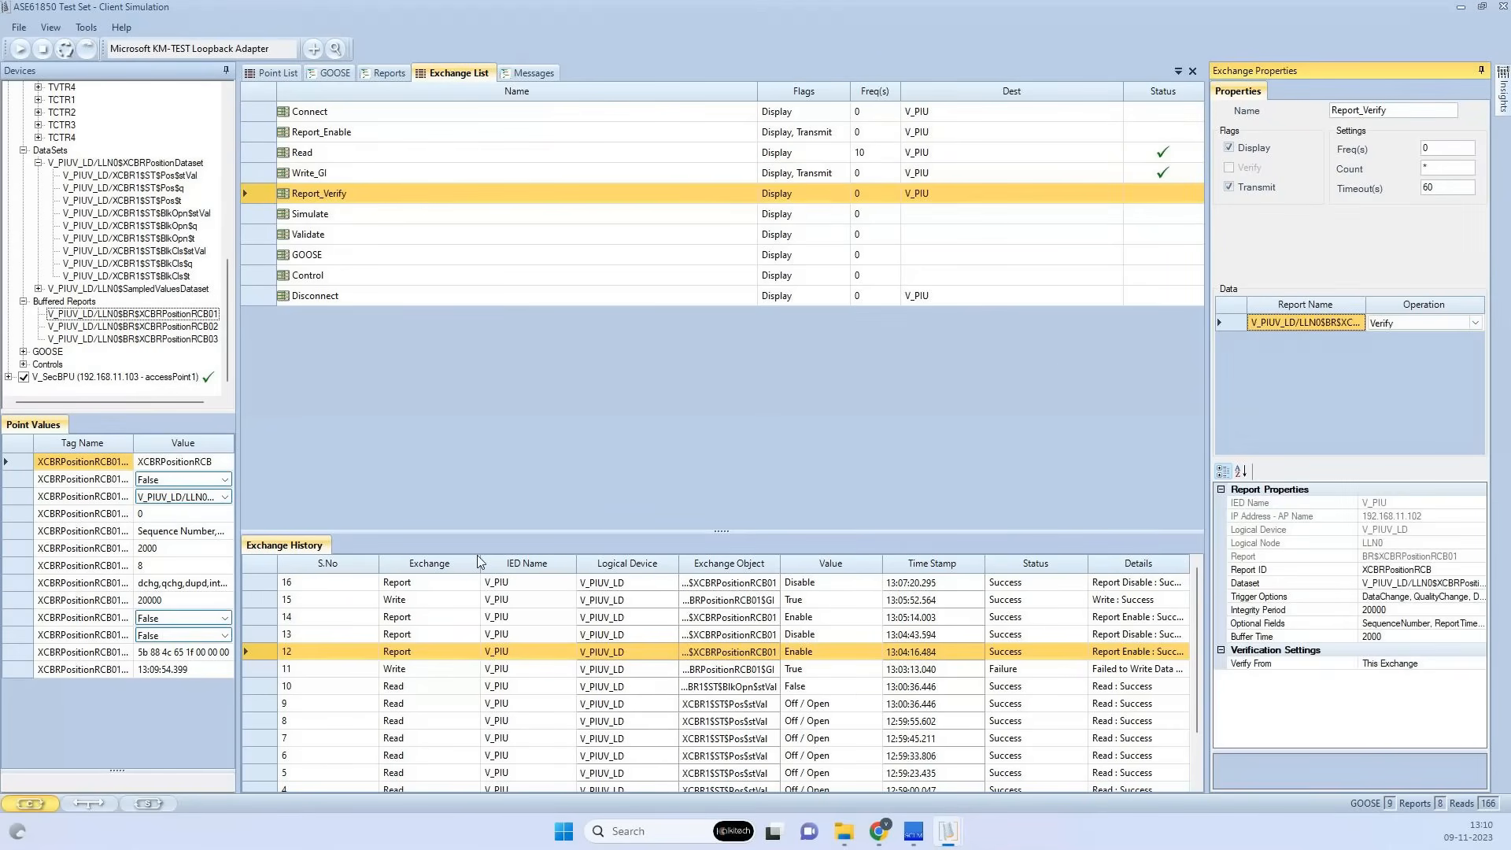
# Enlarge the exchange history area and set PurgeBuf of the buffered report XCBRPositionRCB01 to True
pyautogui.moveTo(728, 532); pyautogui.dragTo(733, 434)
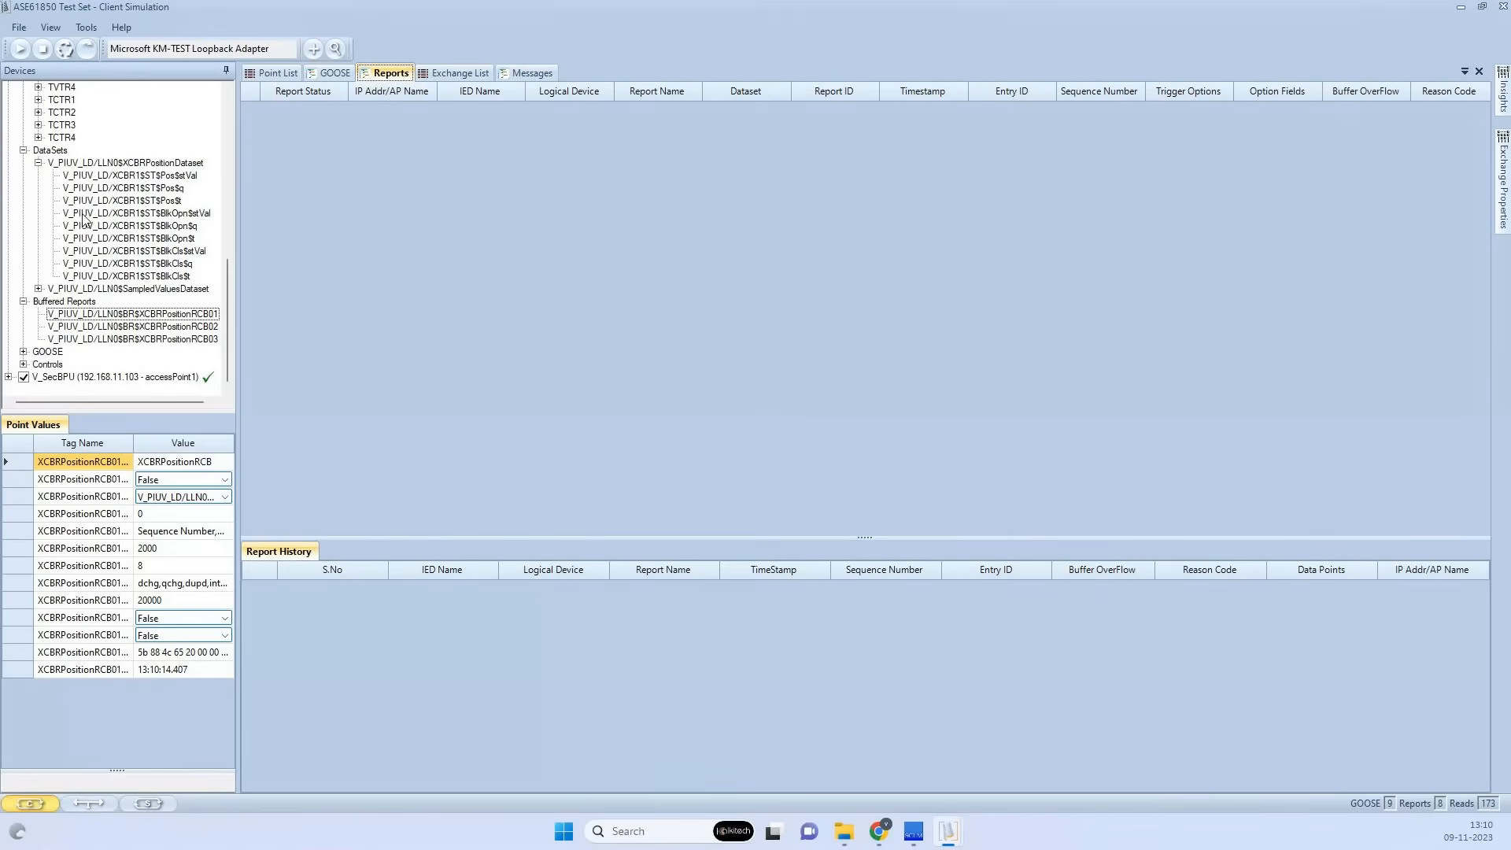
pyautogui.click(136, 321)
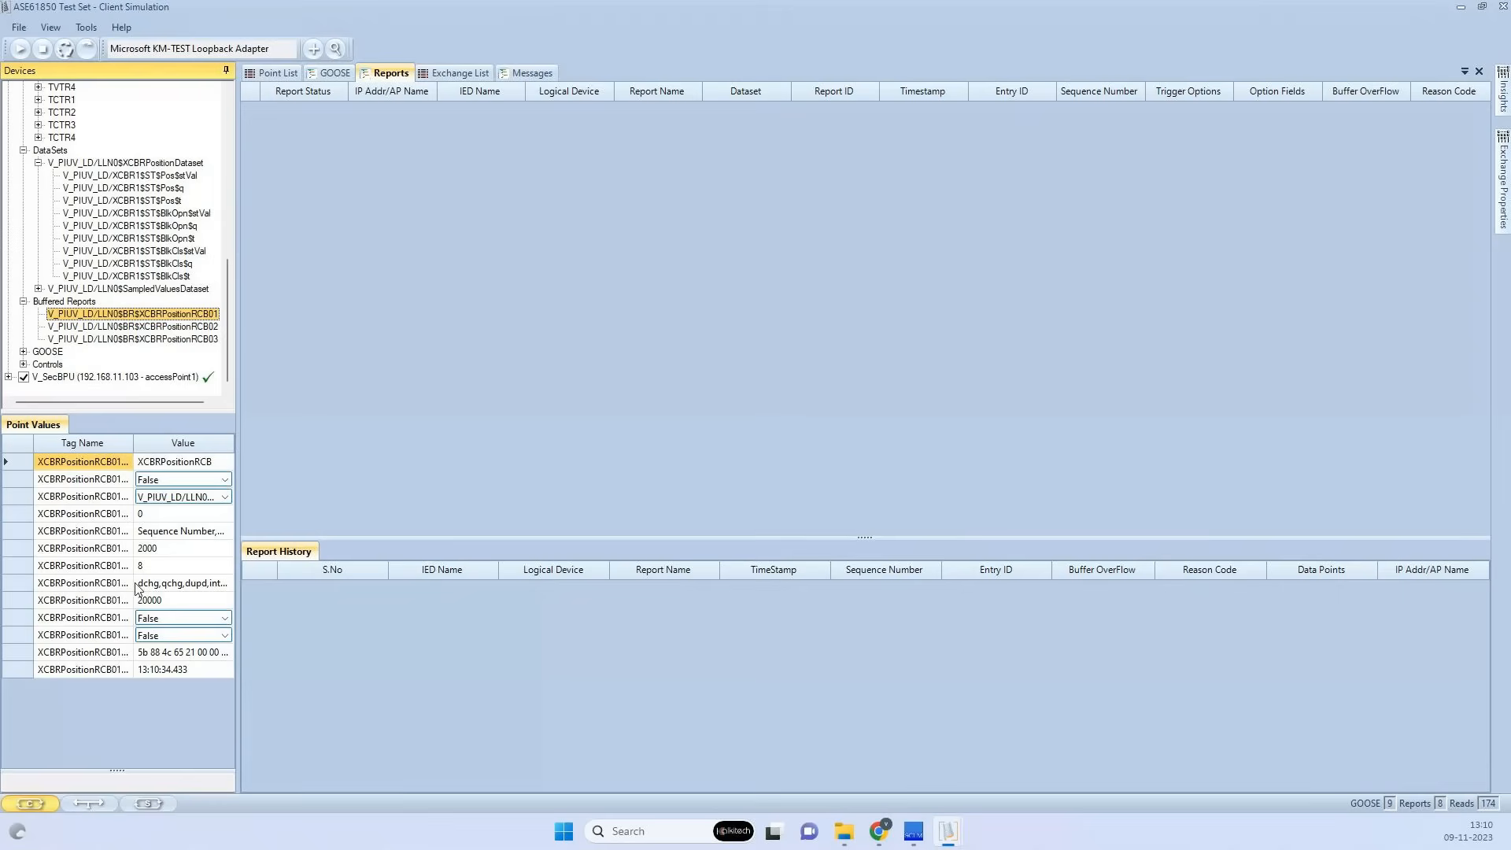
pyautogui.moveTo(133, 443); pyautogui.dragTo(178, 443)
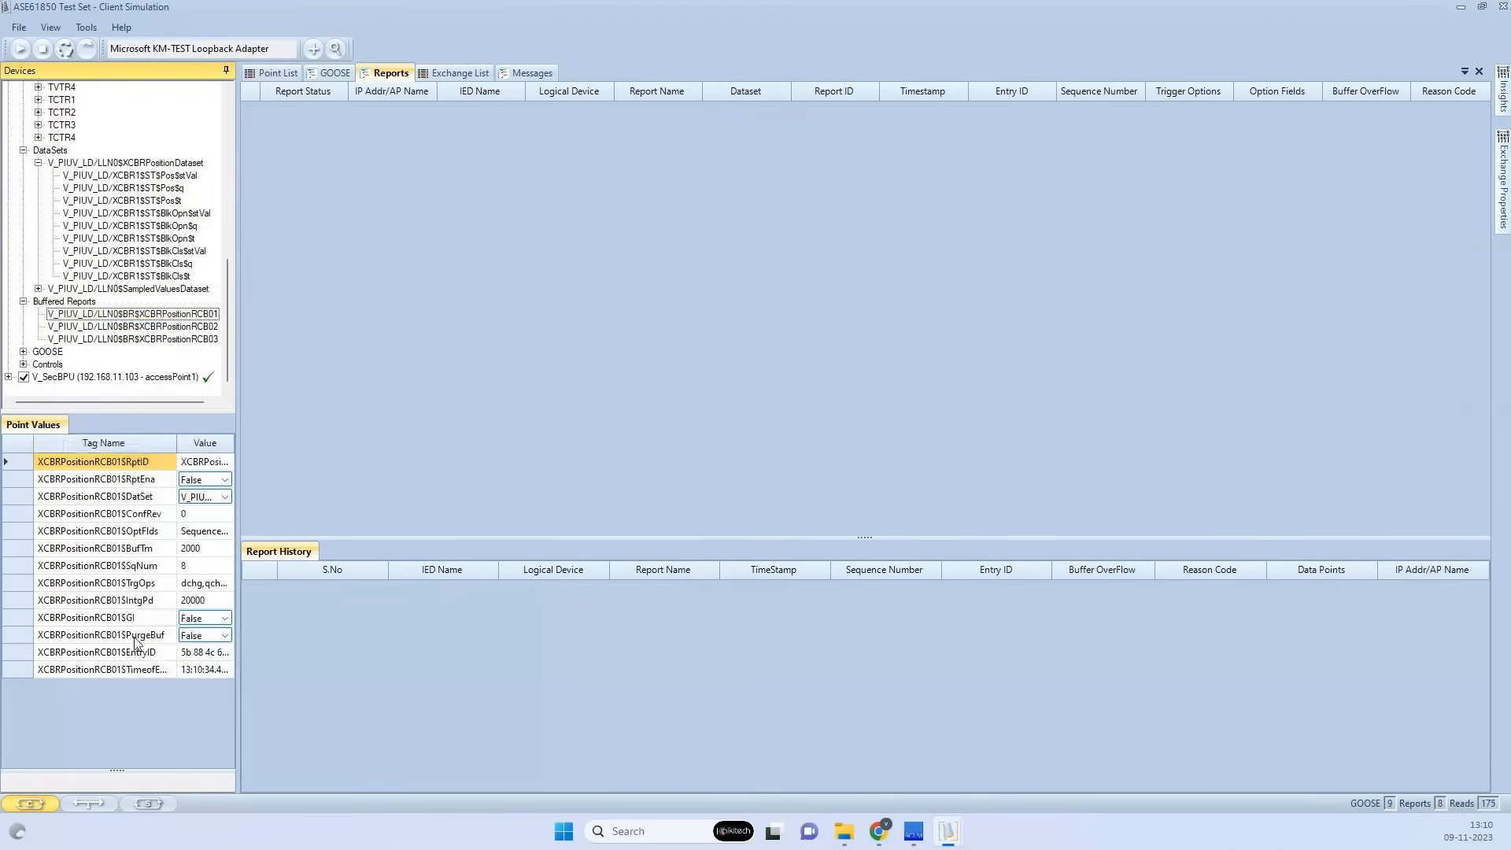
pyautogui.click(226, 637)
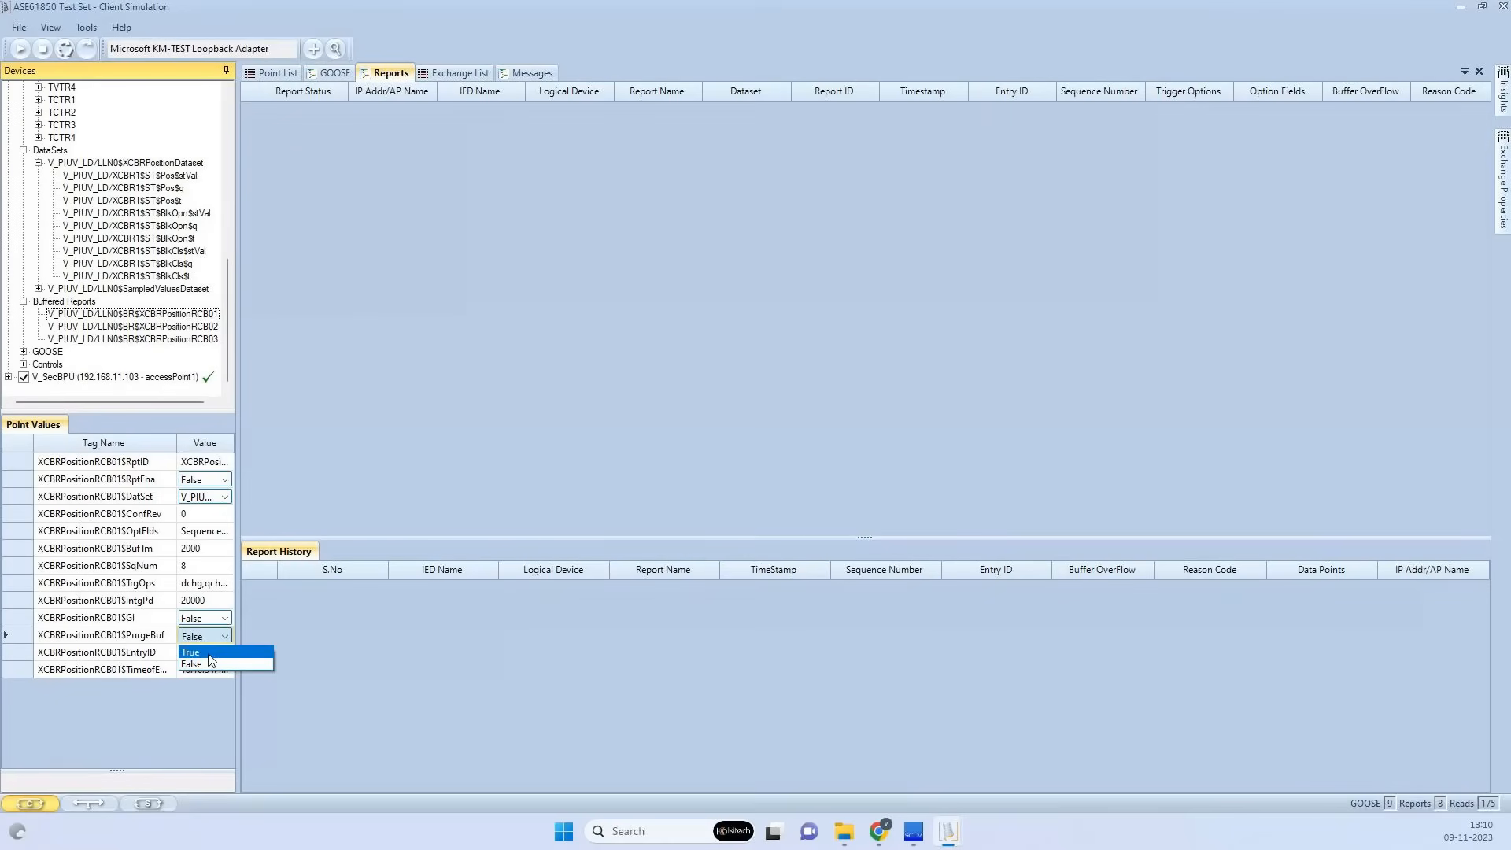
pyautogui.click(210, 653)
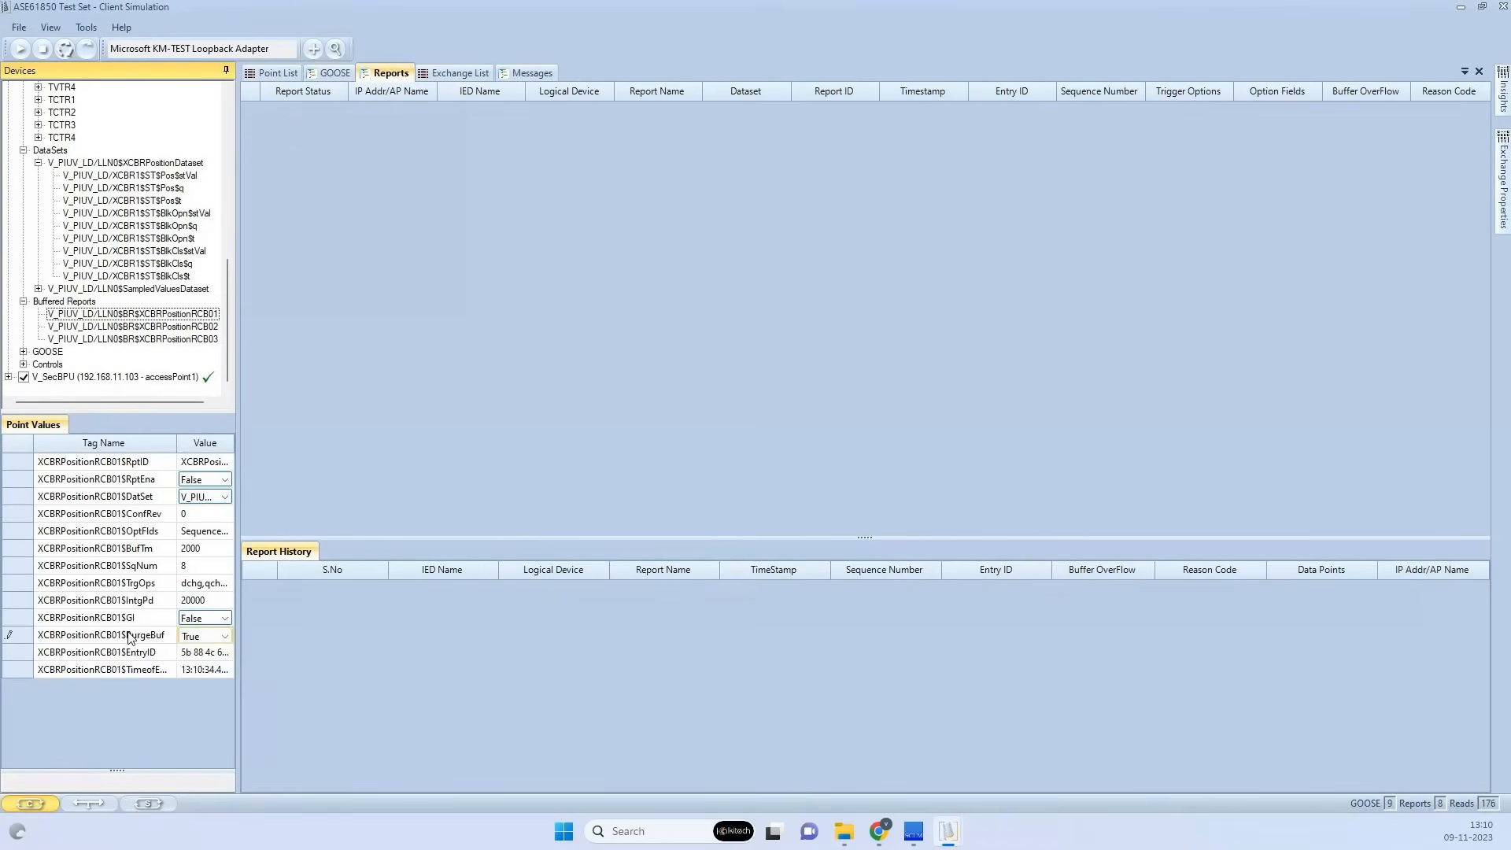
pyautogui.press('Return')
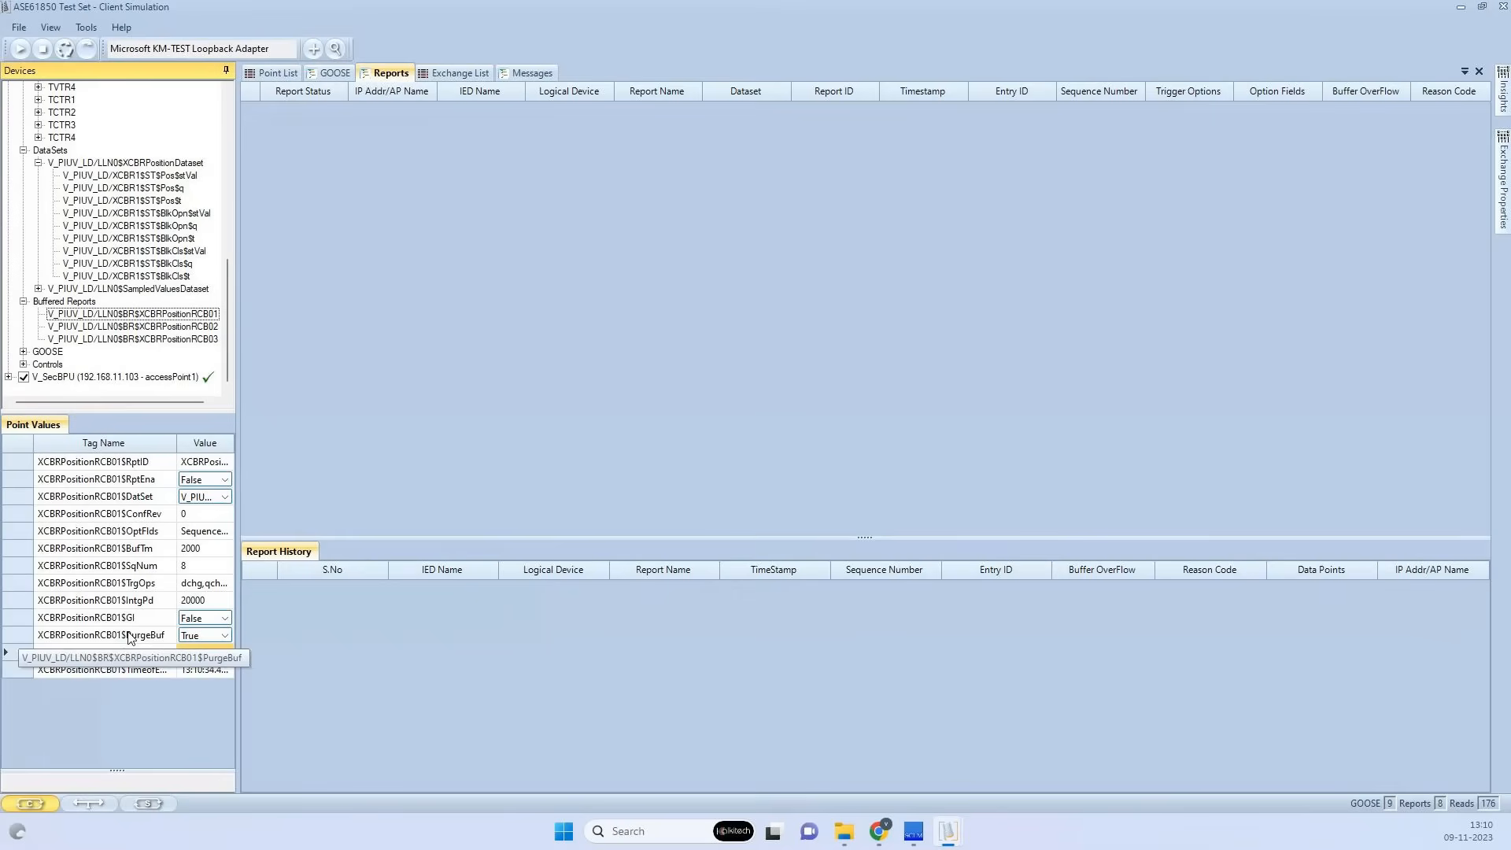
pyautogui.click(168, 638)
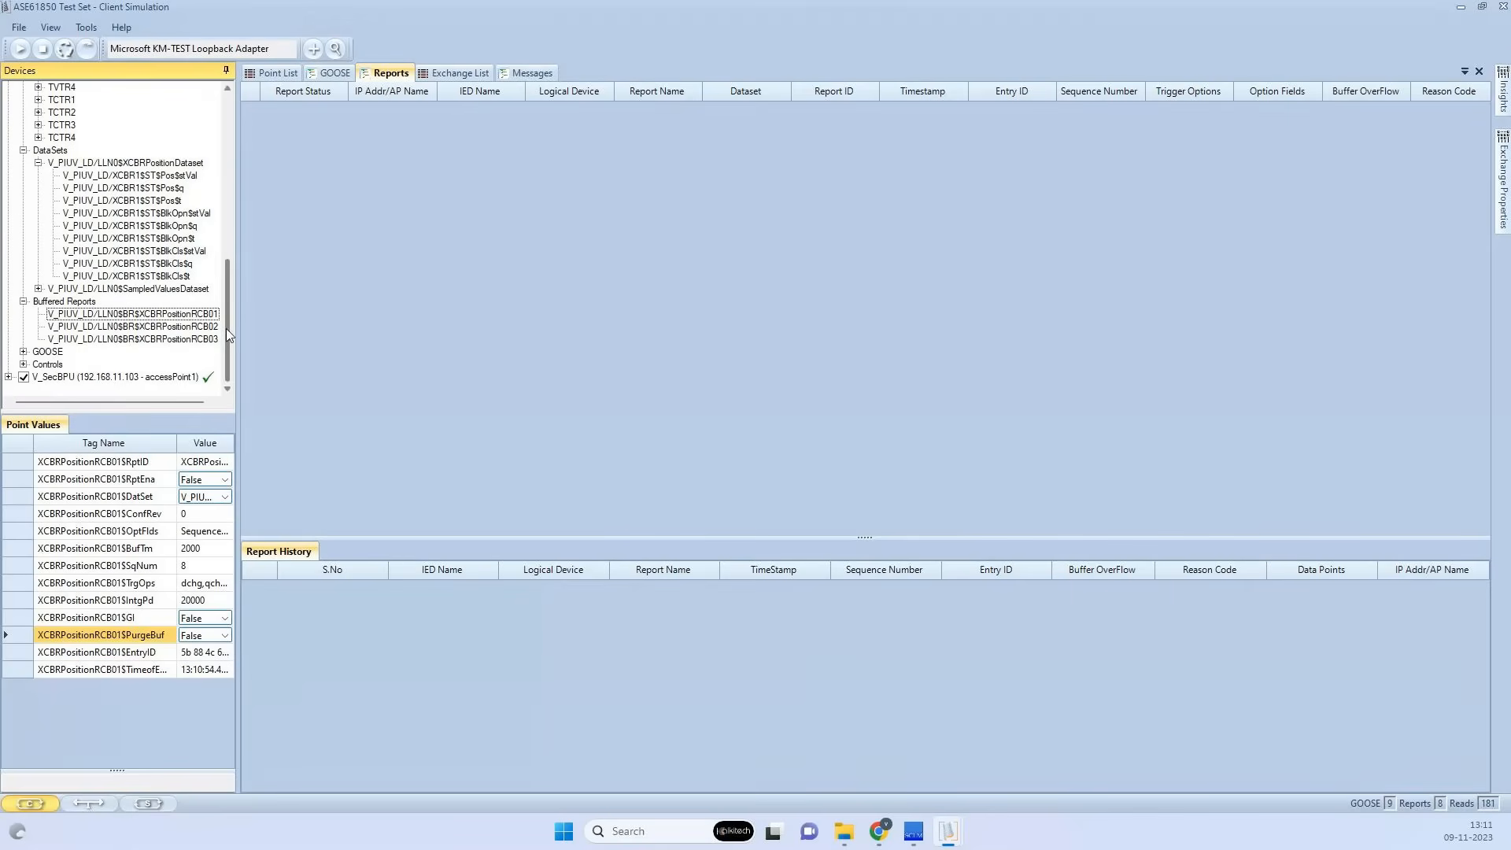
# Try to transmit the flagged Report_Enable, Write_GI and Report_Verify exchanges as a sequence from the exchange list
pyautogui.moveTo(228, 311); pyautogui.dragTo(229, 236)
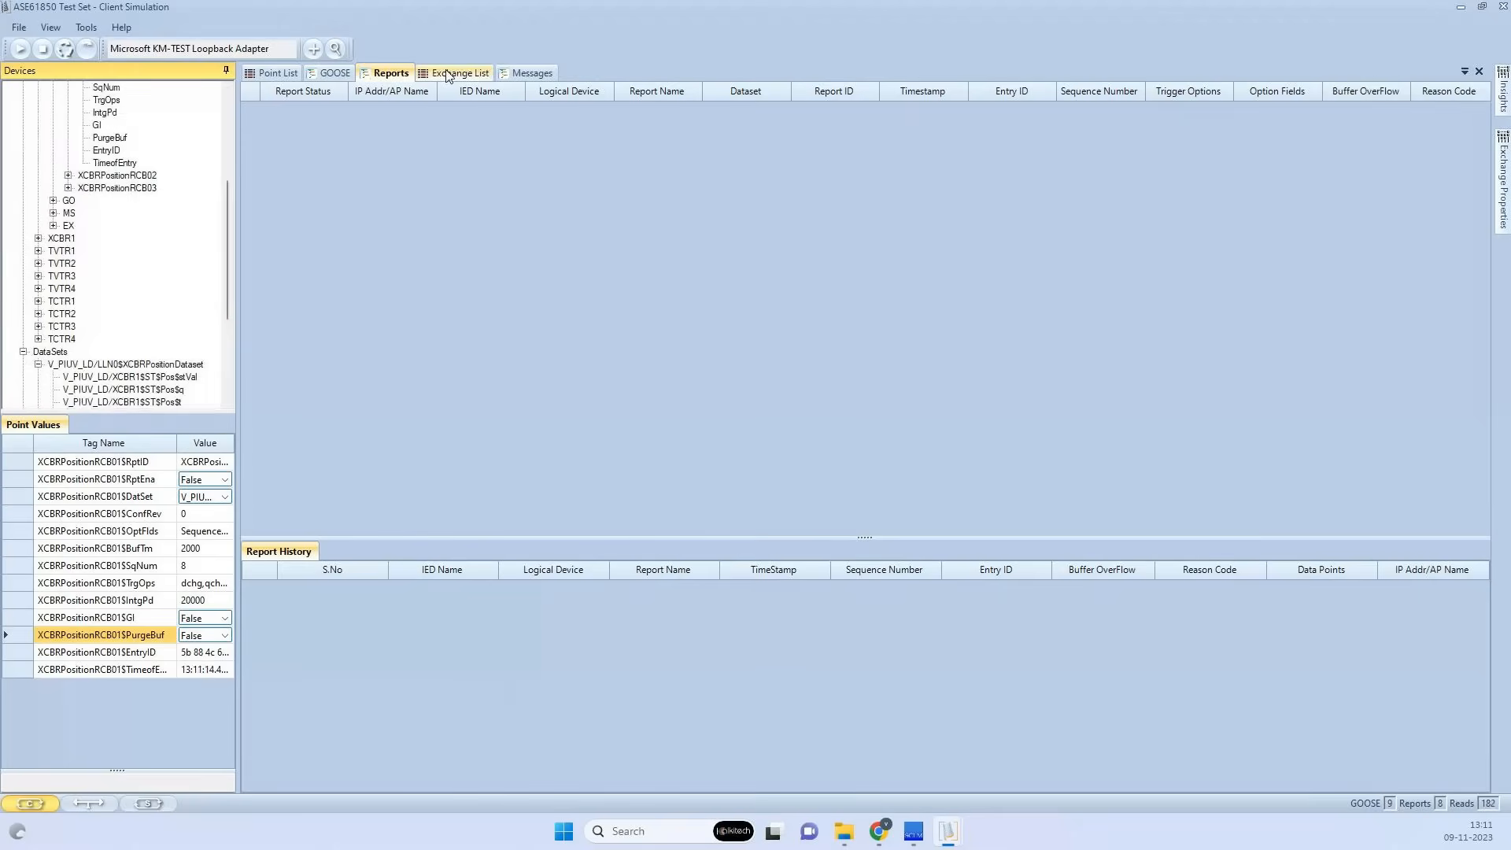
pyautogui.click(447, 74)
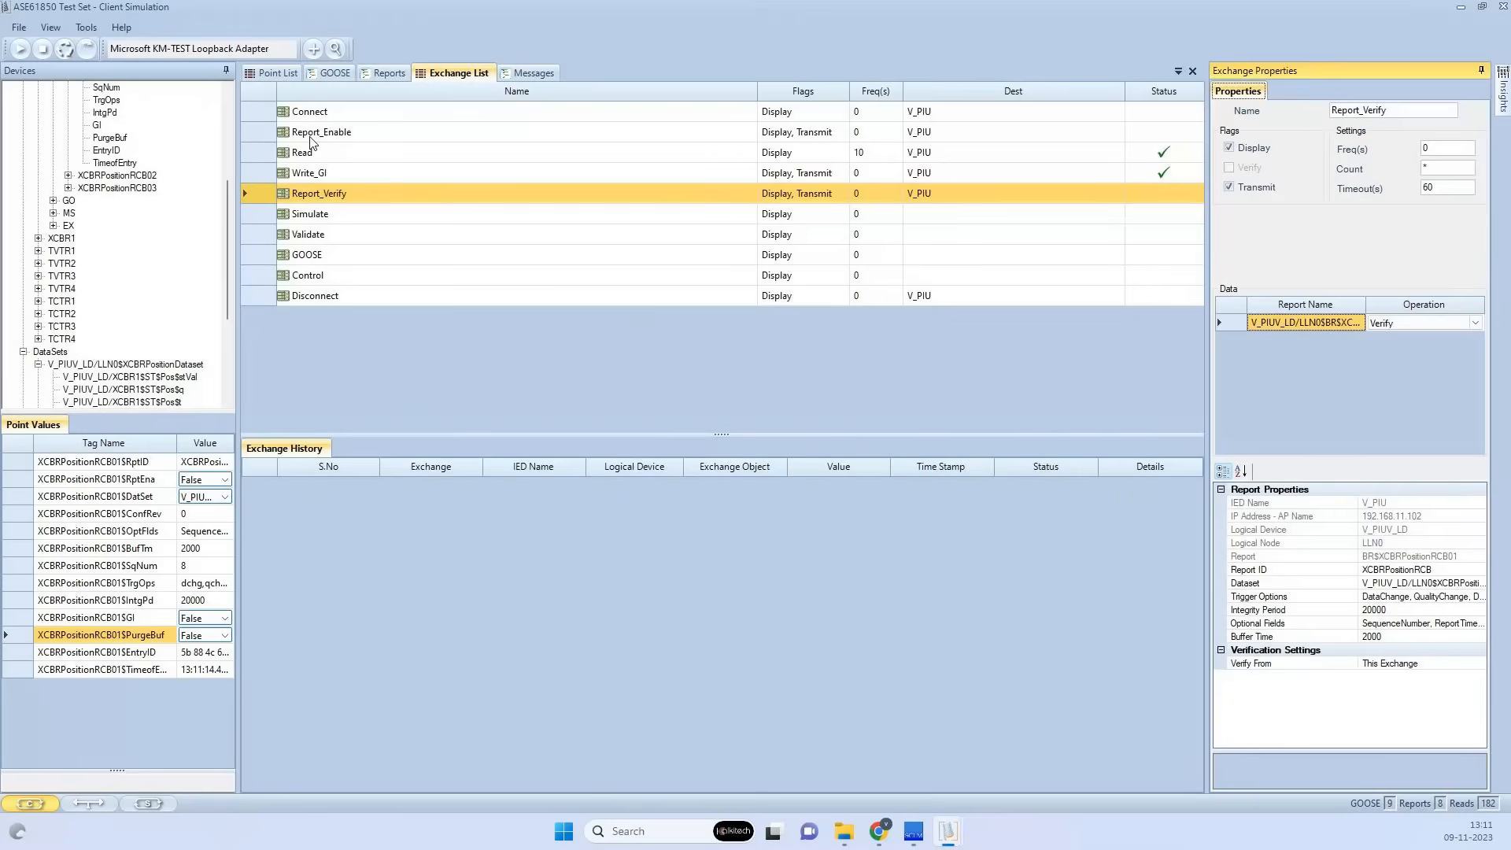
pyautogui.click(61, 71)
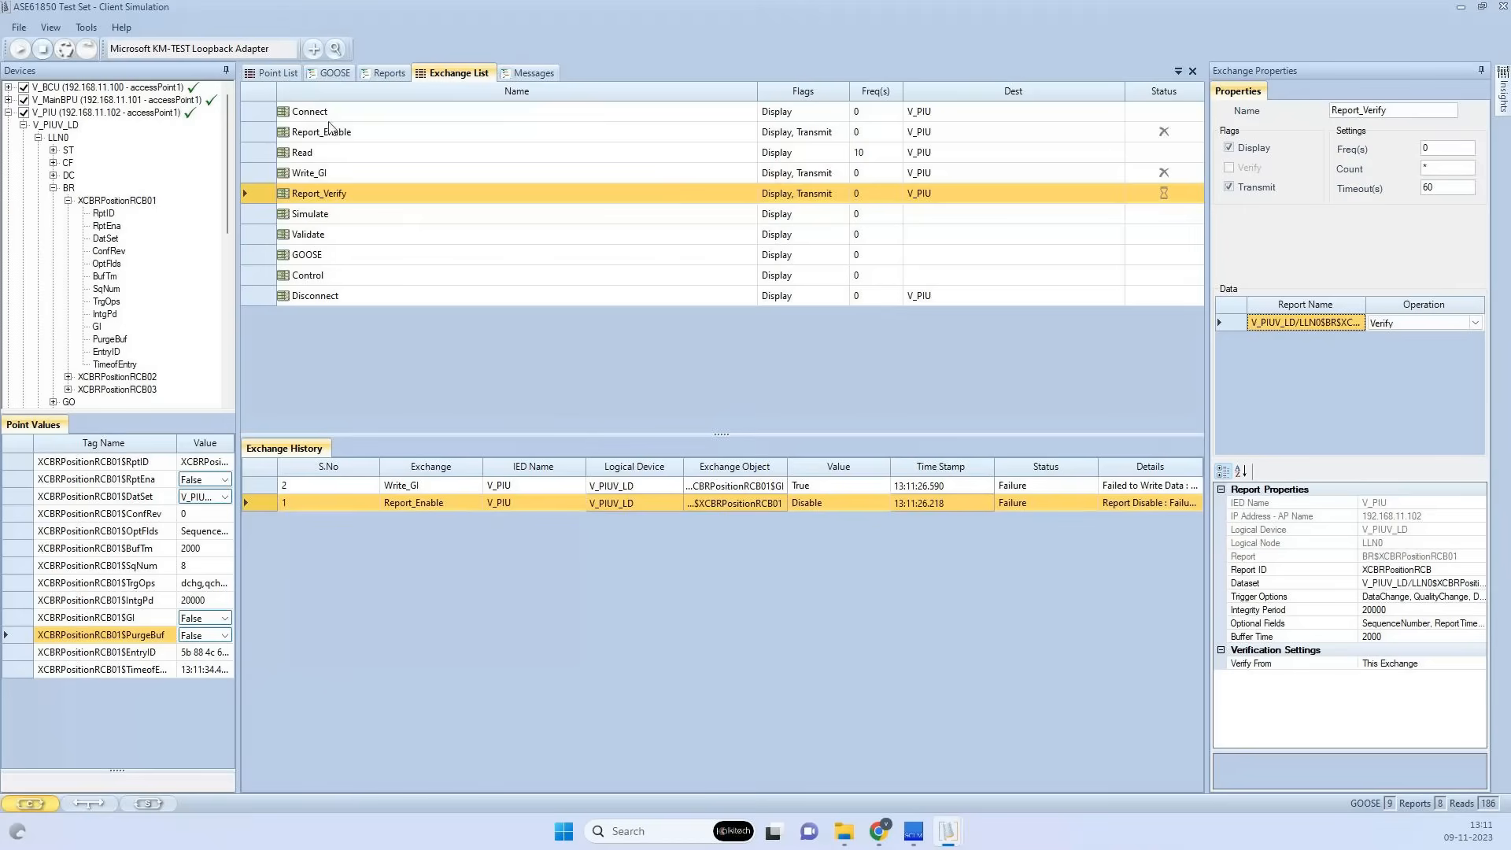
# Set the Report_Enable exchange's operation to Enable and review the Write_GI and Report_Verify exchange settings
pyautogui.click(265, 133)
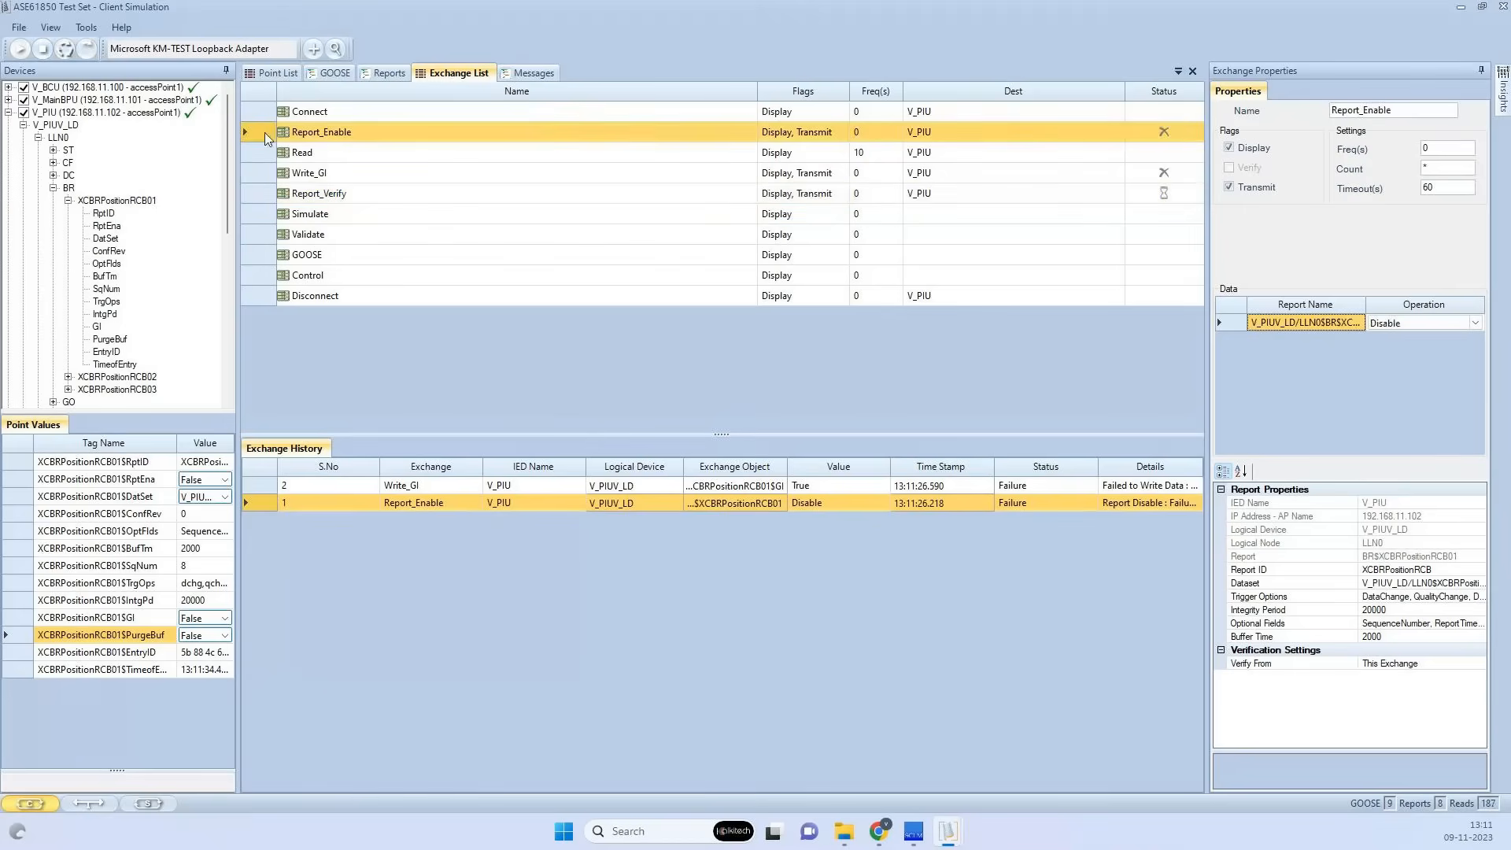
pyautogui.click(1477, 323)
pyautogui.click(1477, 323)
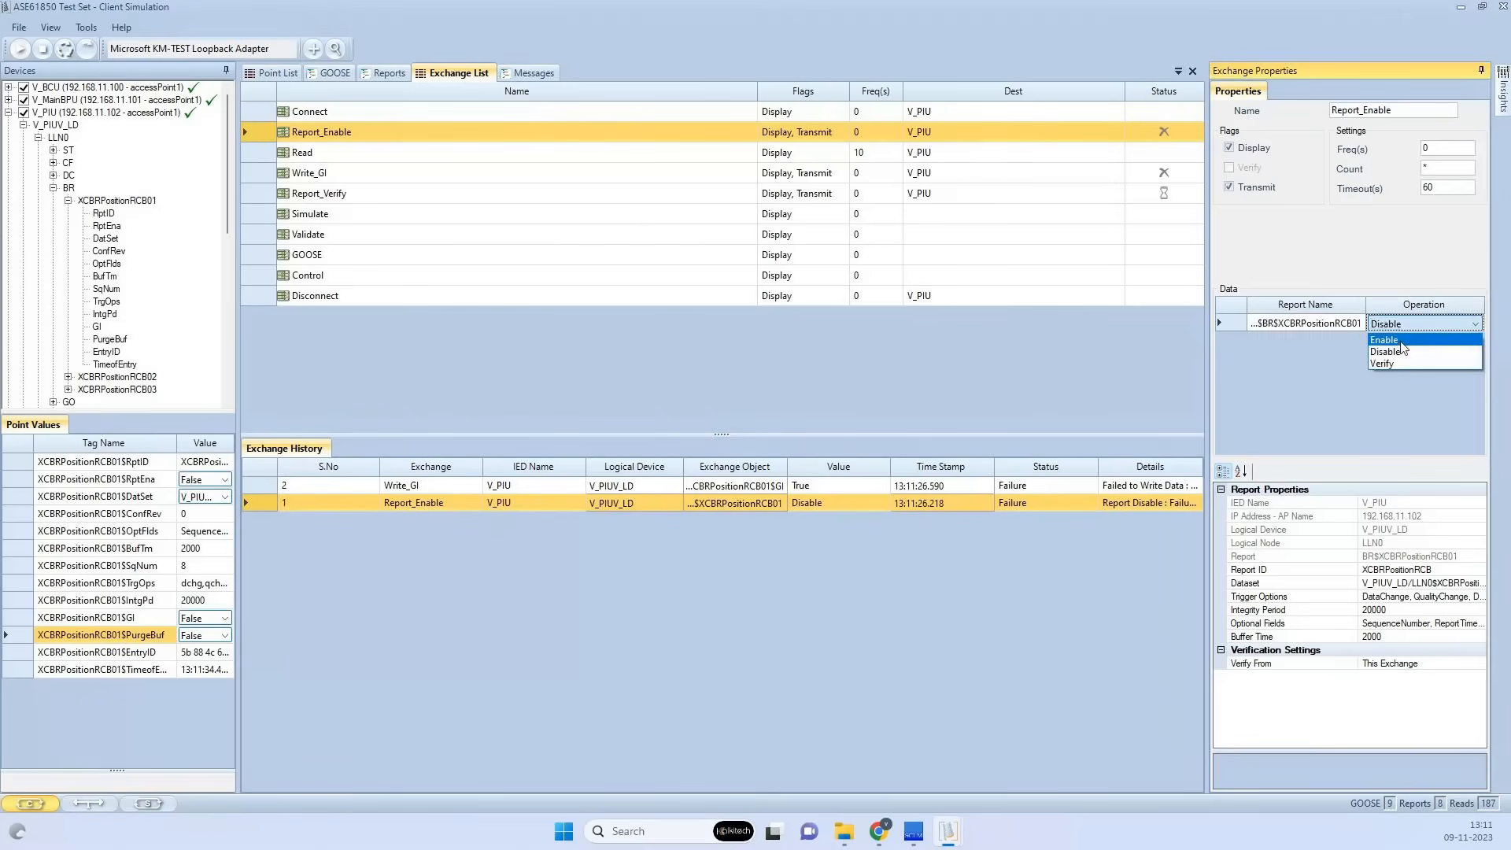
pyautogui.click(1401, 342)
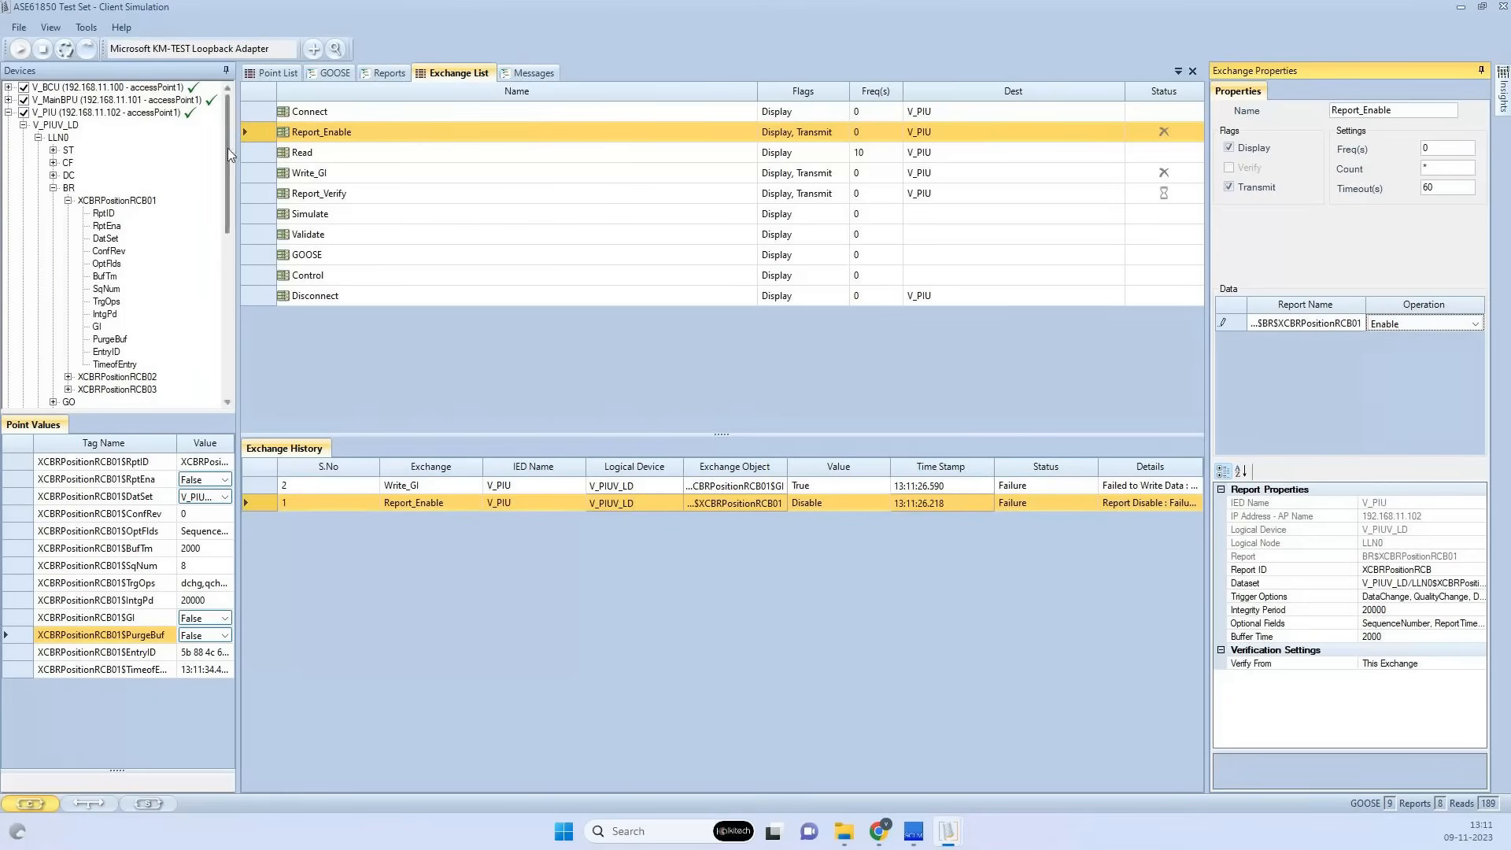
pyautogui.click(287, 176)
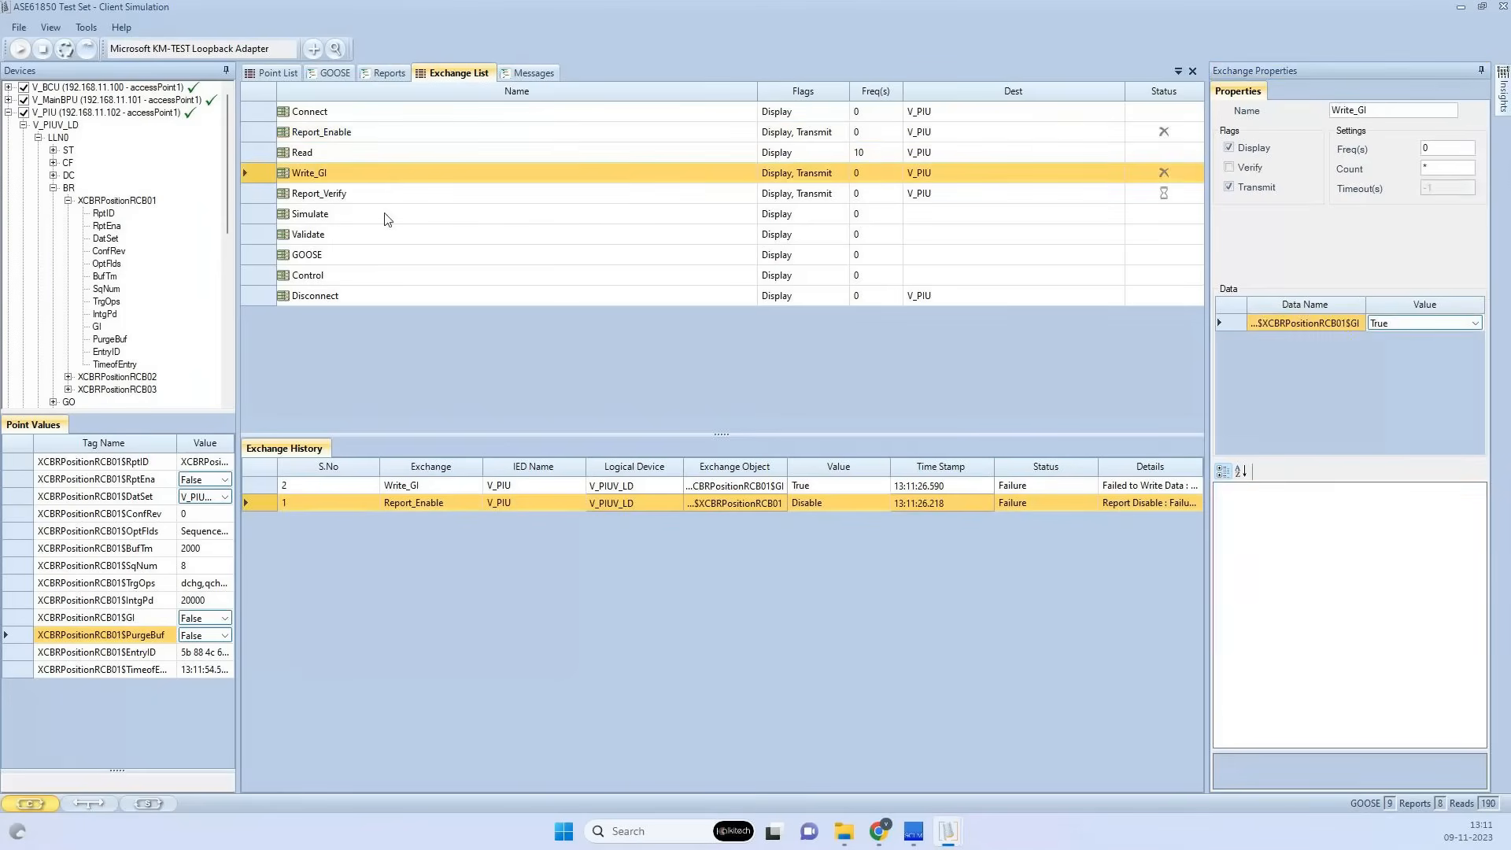
pyautogui.click(1218, 320)
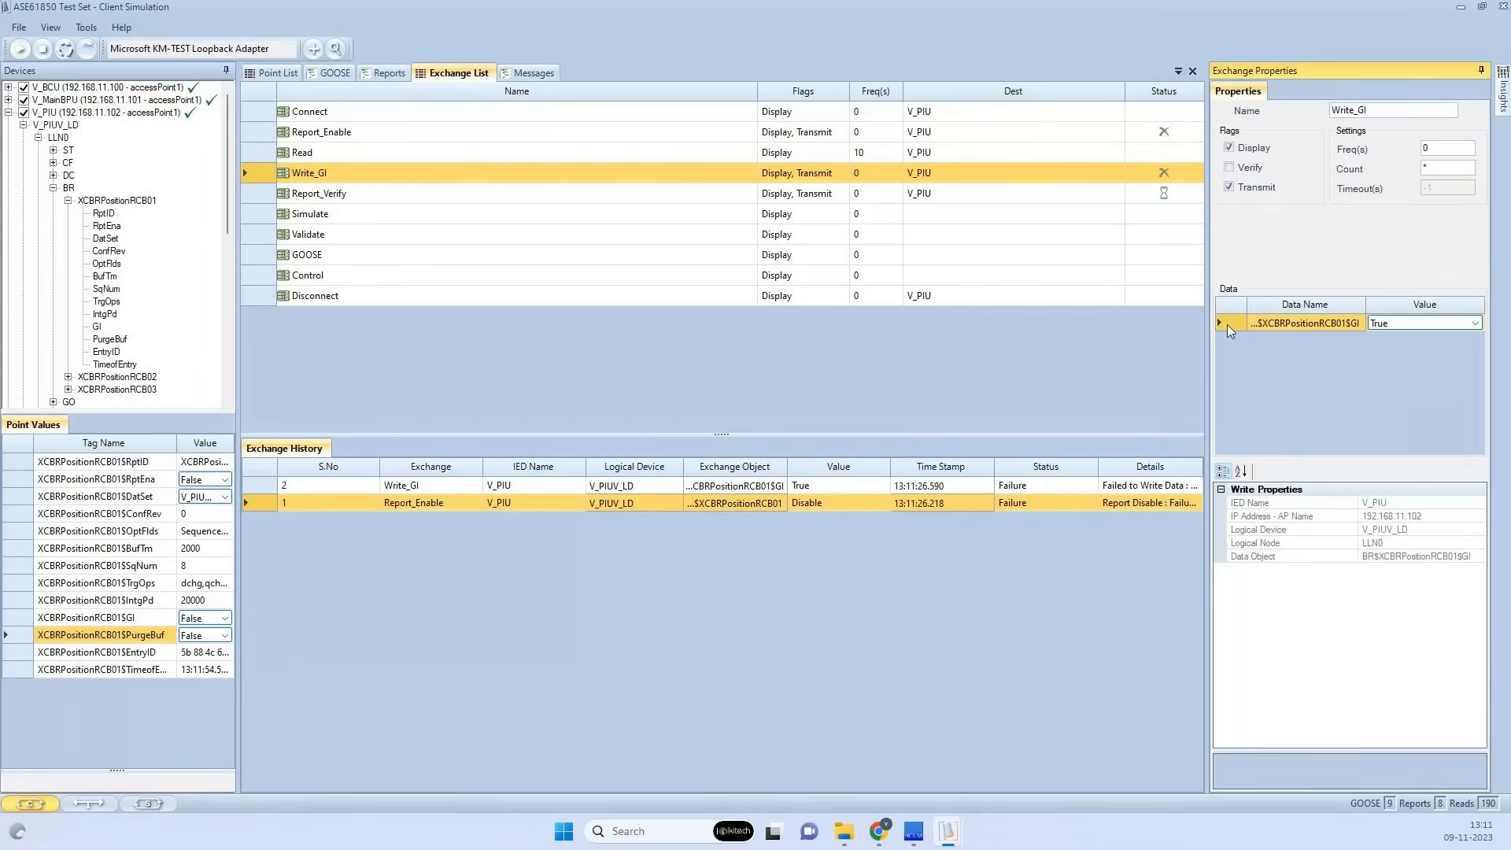
pyautogui.click(311, 197)
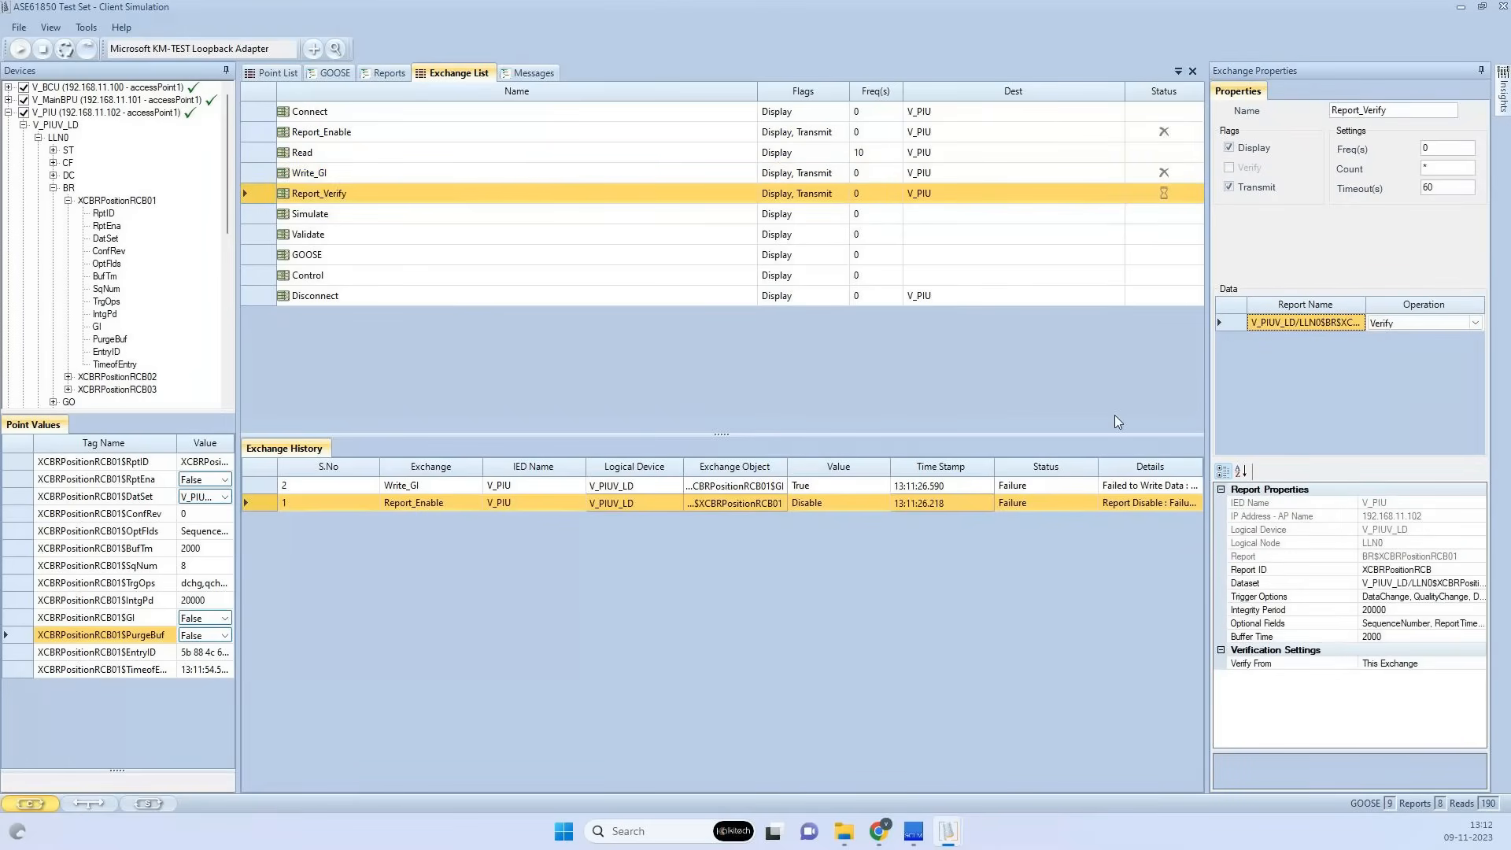
# Clear all exchange history and transmit the flagged exchange sequence again
pyautogui.rightClick(499, 498)
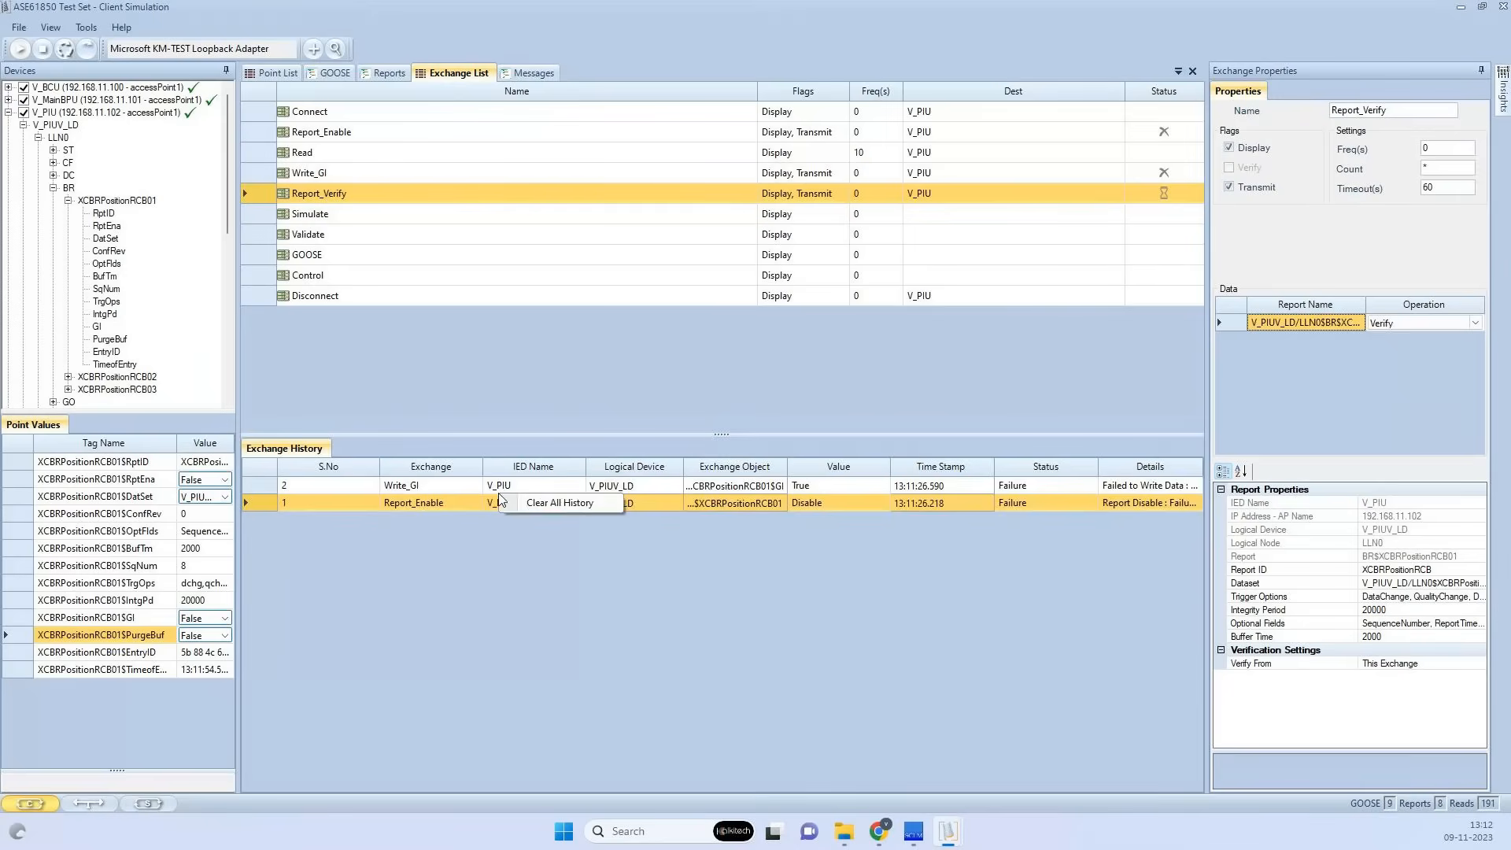
pyautogui.click(503, 502)
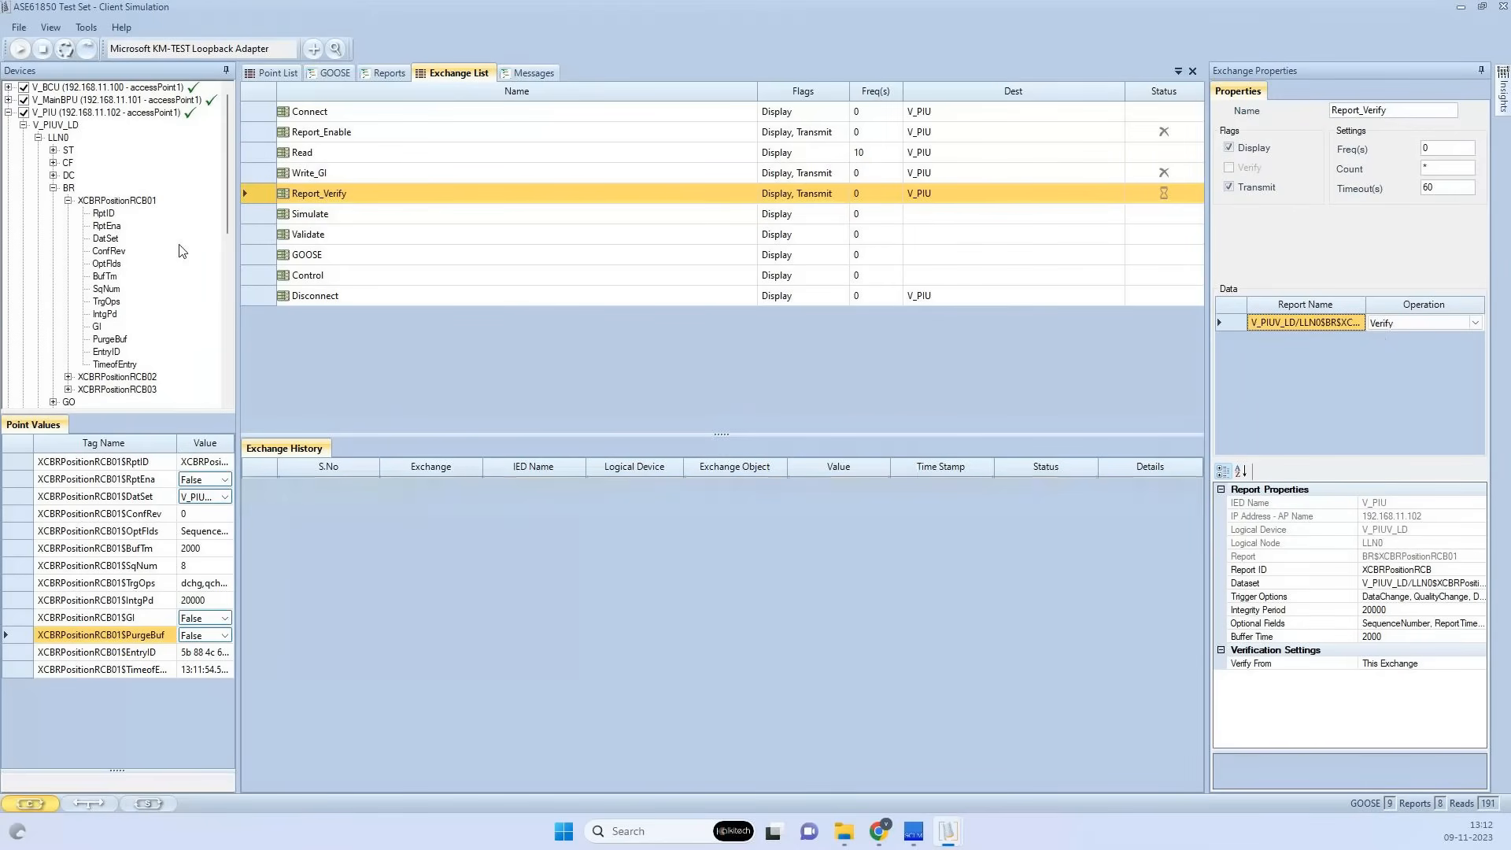
pyautogui.click(44, 49)
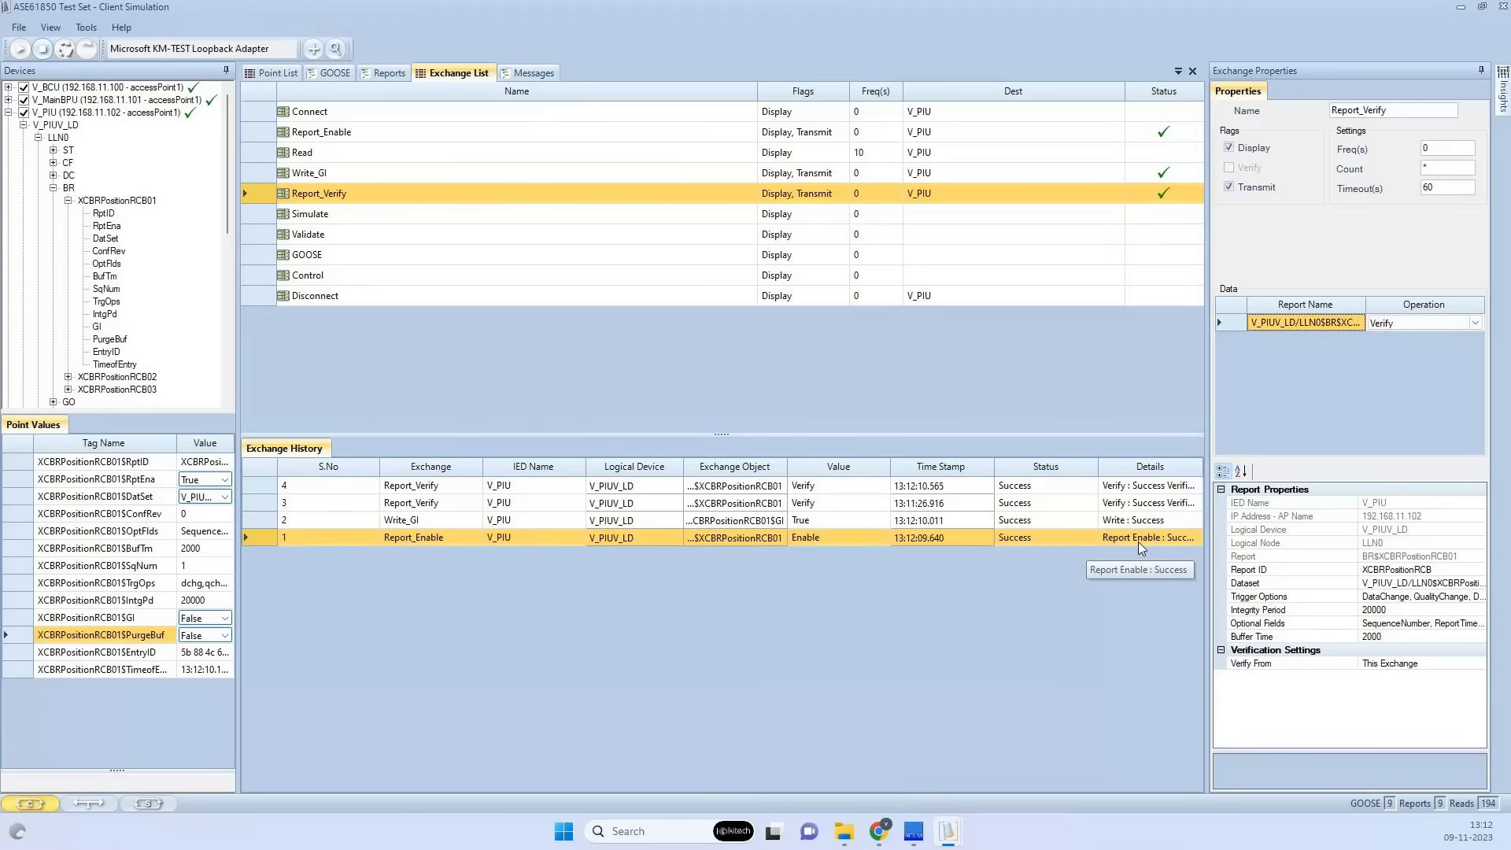
# Read the details of both Report_Verify entries in the exchange history, closing each details window
pyautogui.click(1131, 507)
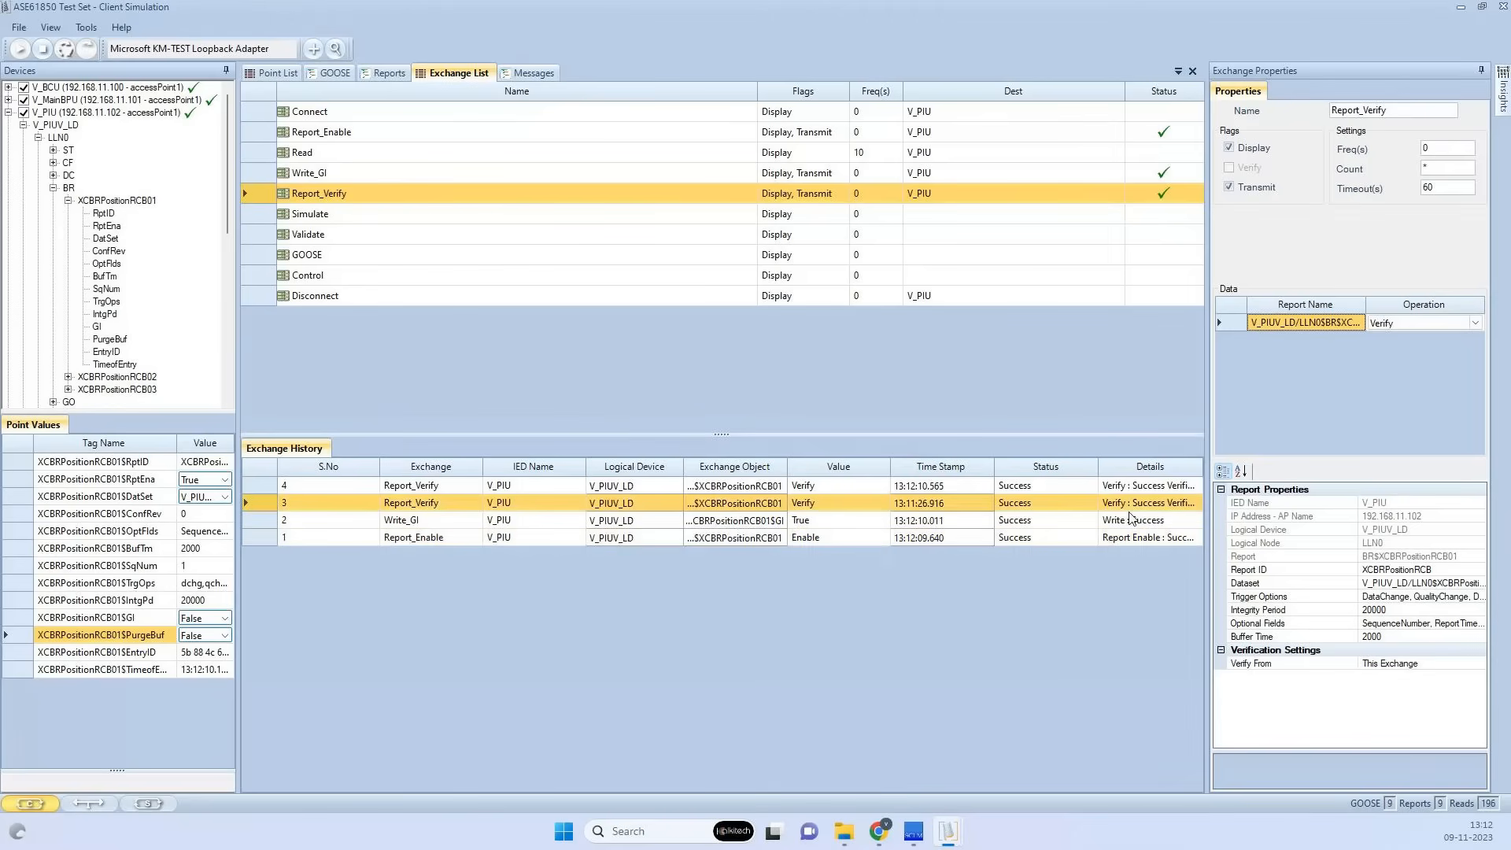
pyautogui.doubleClick(1129, 510)
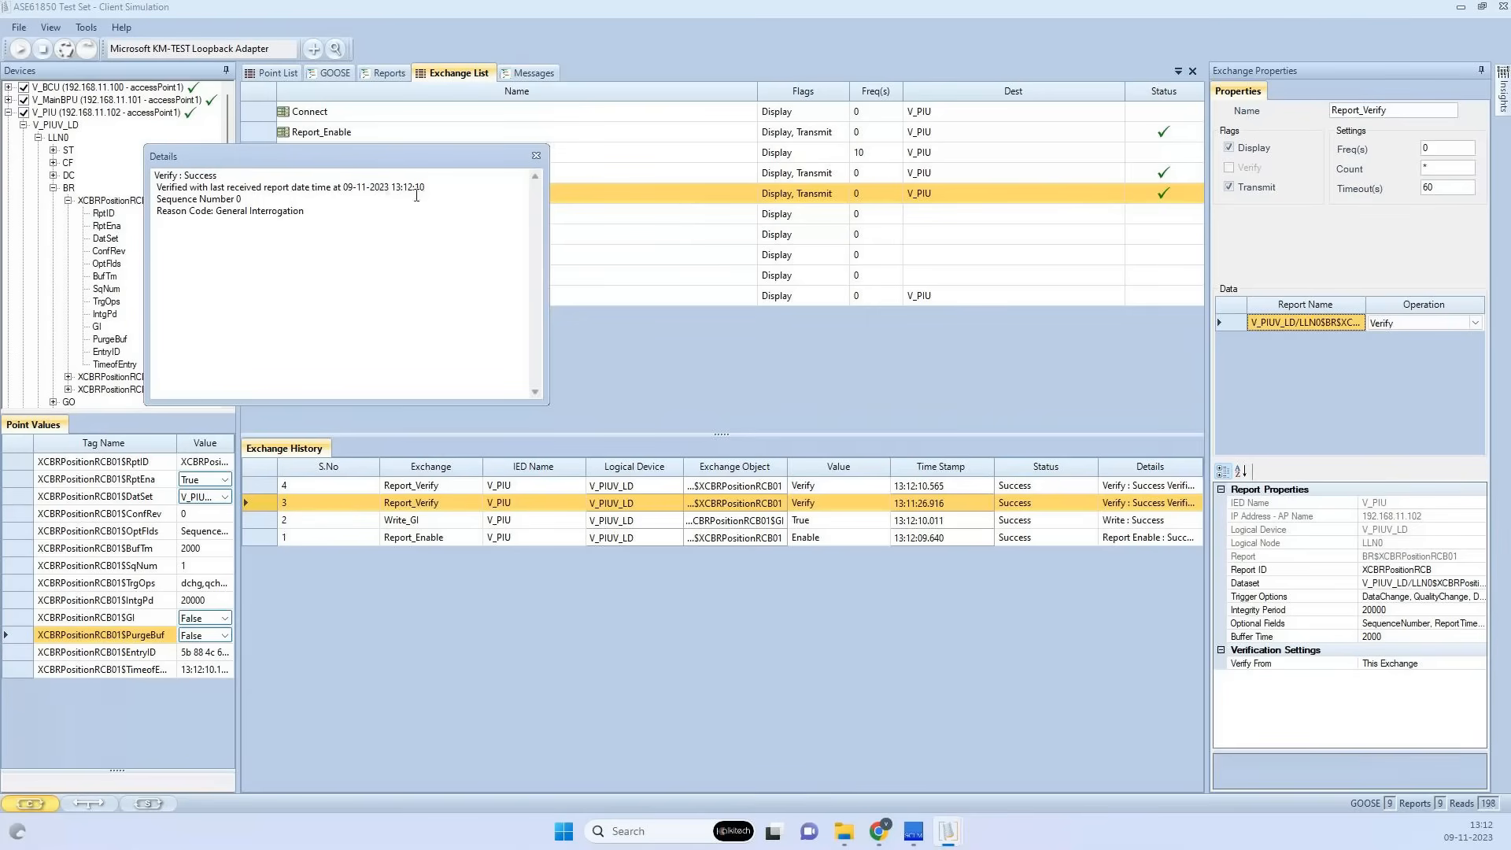
pyautogui.moveTo(234, 199); pyautogui.dragTo(243, 199)
pyautogui.click(536, 155)
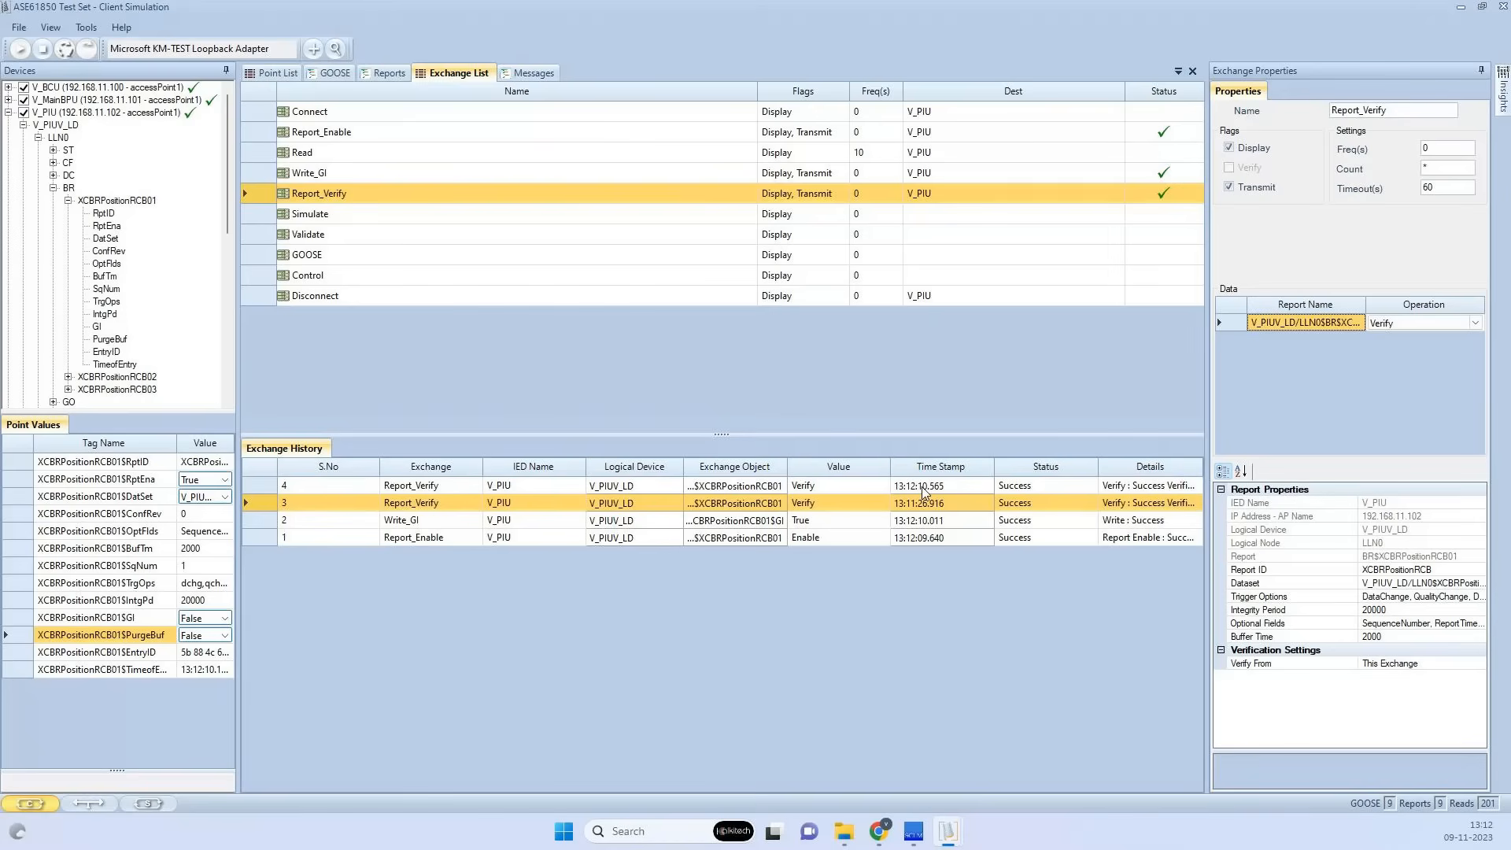
pyautogui.doubleClick(922, 486)
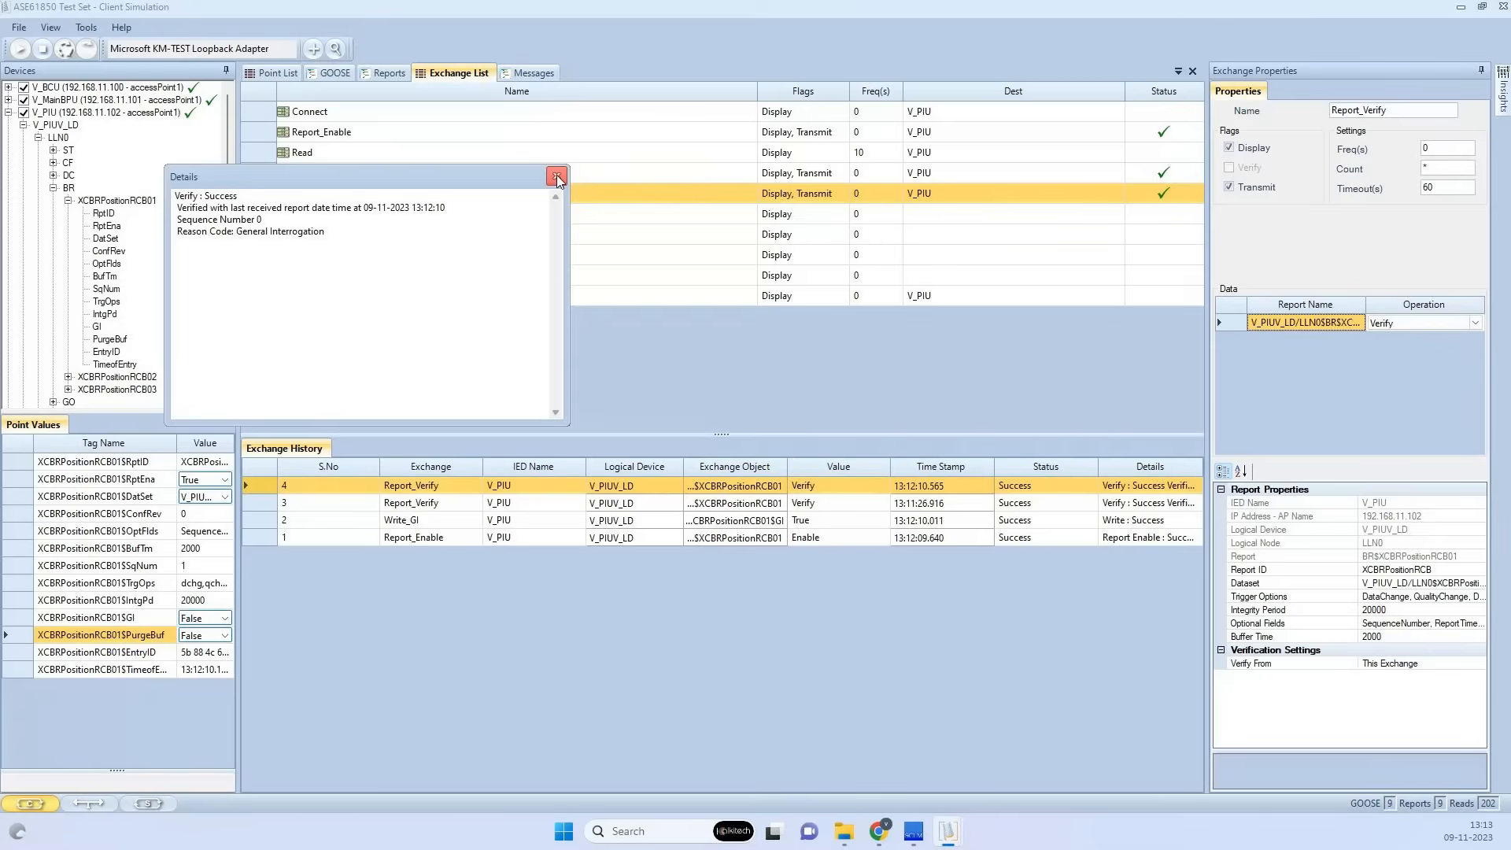
pyautogui.click(556, 175)
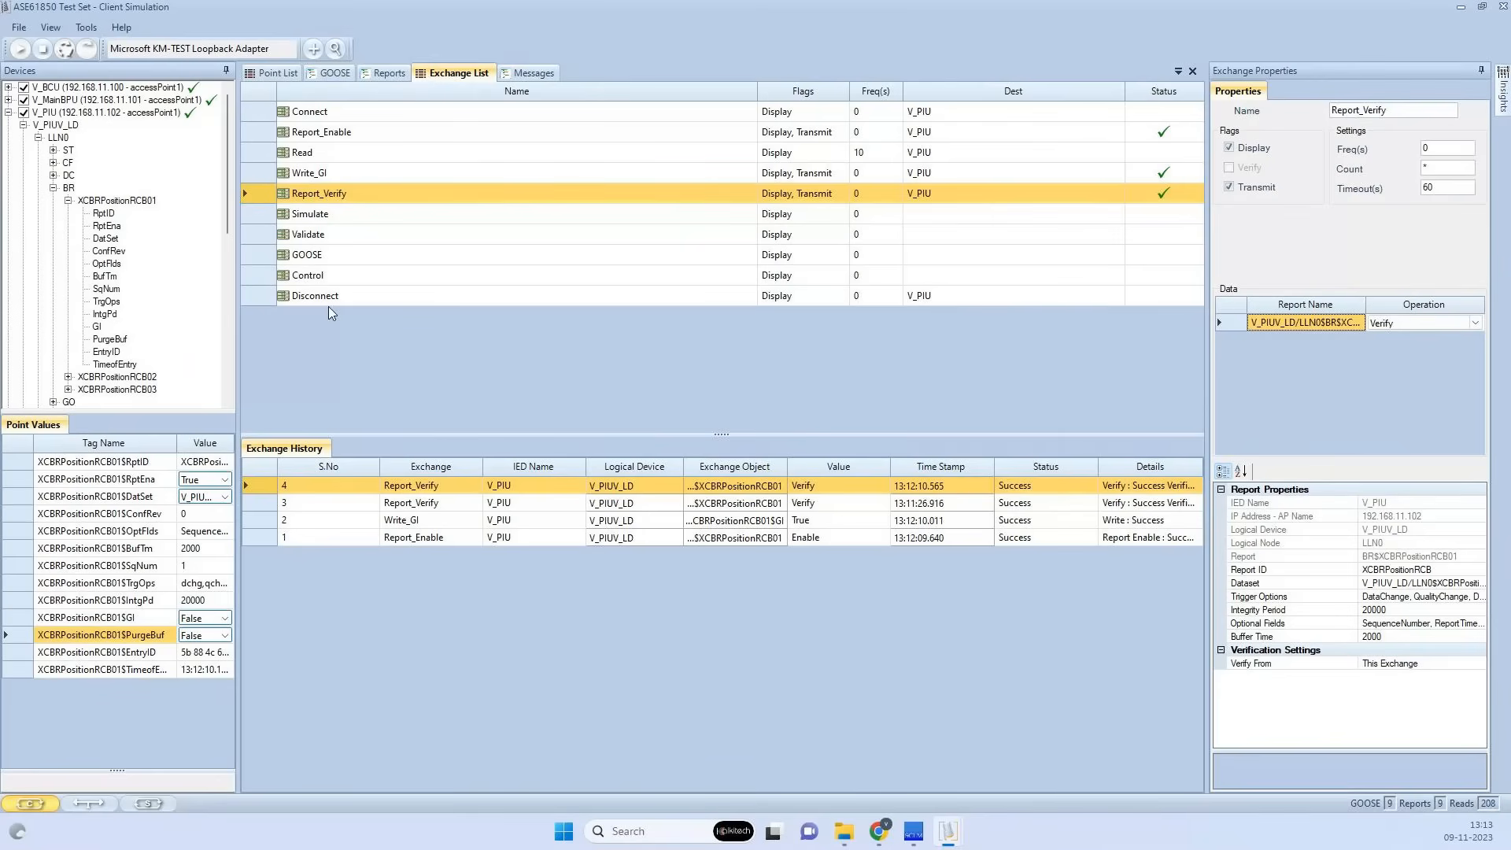
# Add V_PIU's control object V_PIUV_LD/XCBR1$CO$Pos to the Control exchange
pyautogui.click(347, 277)
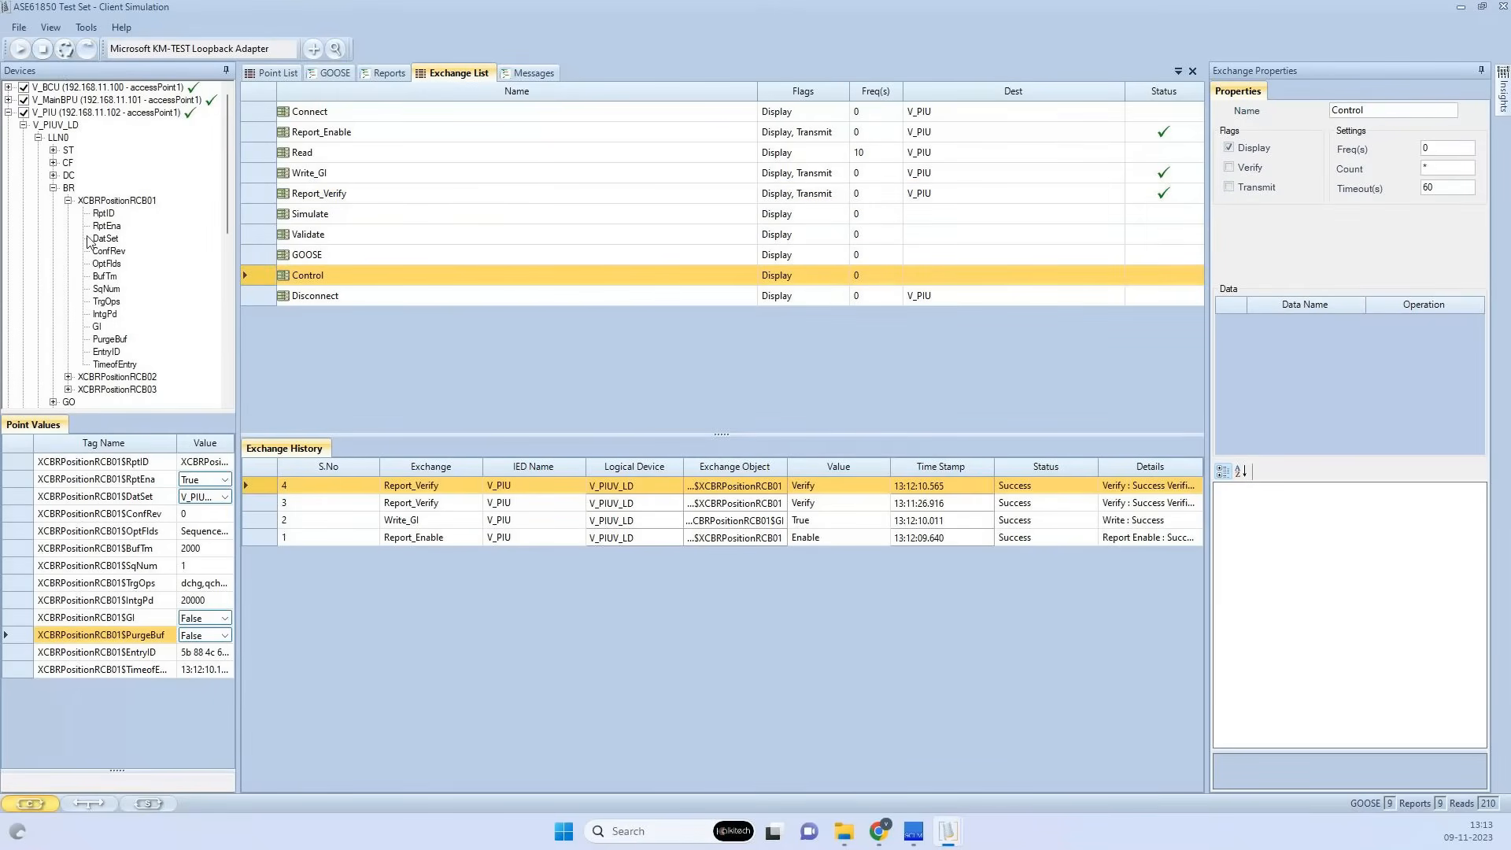
pyautogui.scroll(-10, 88, 241)
pyautogui.scroll(-2, 95, 284)
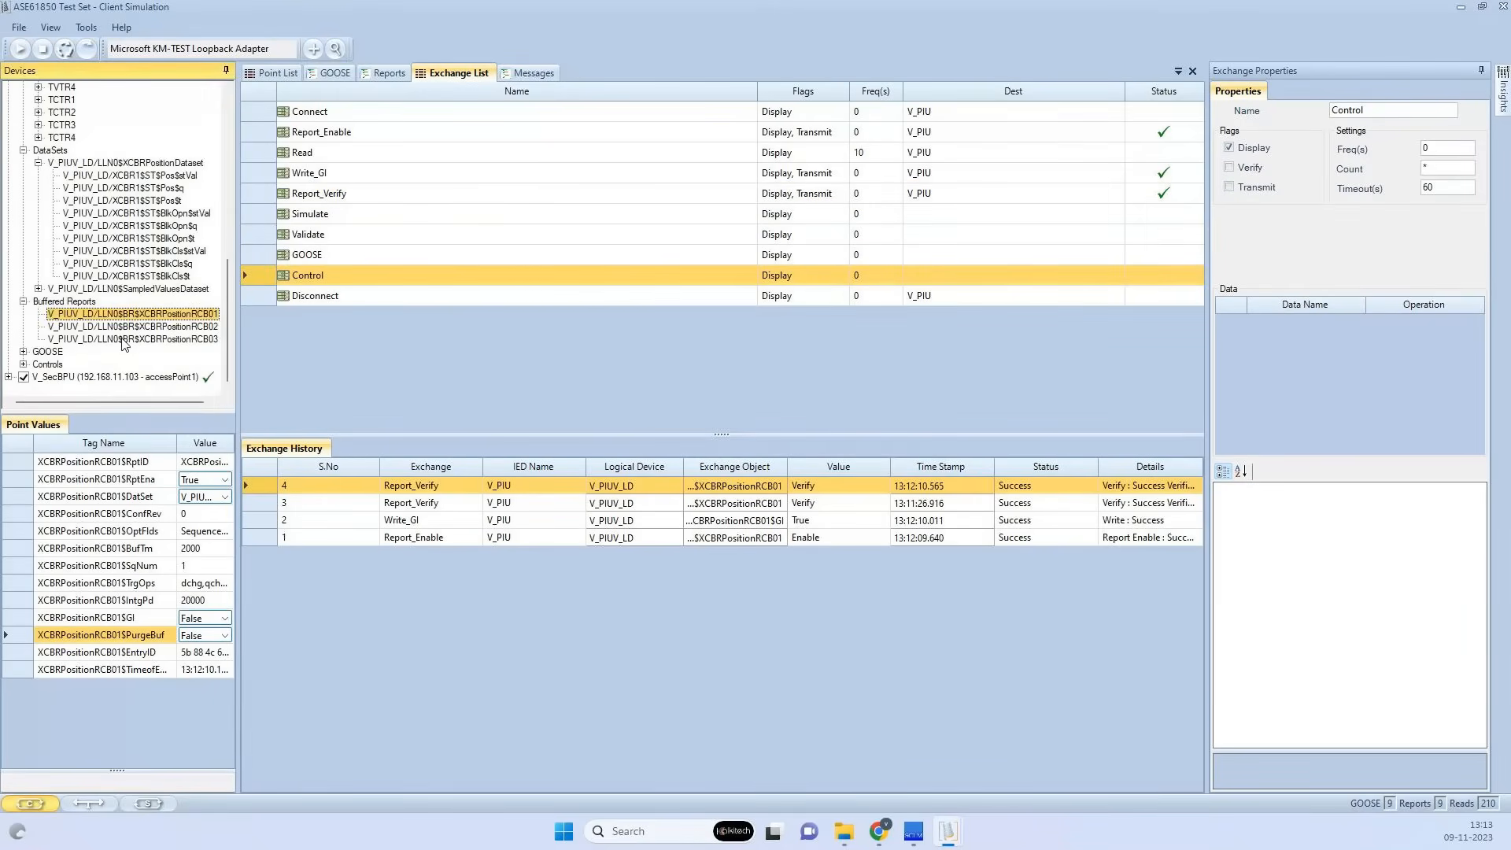
pyautogui.click(24, 364)
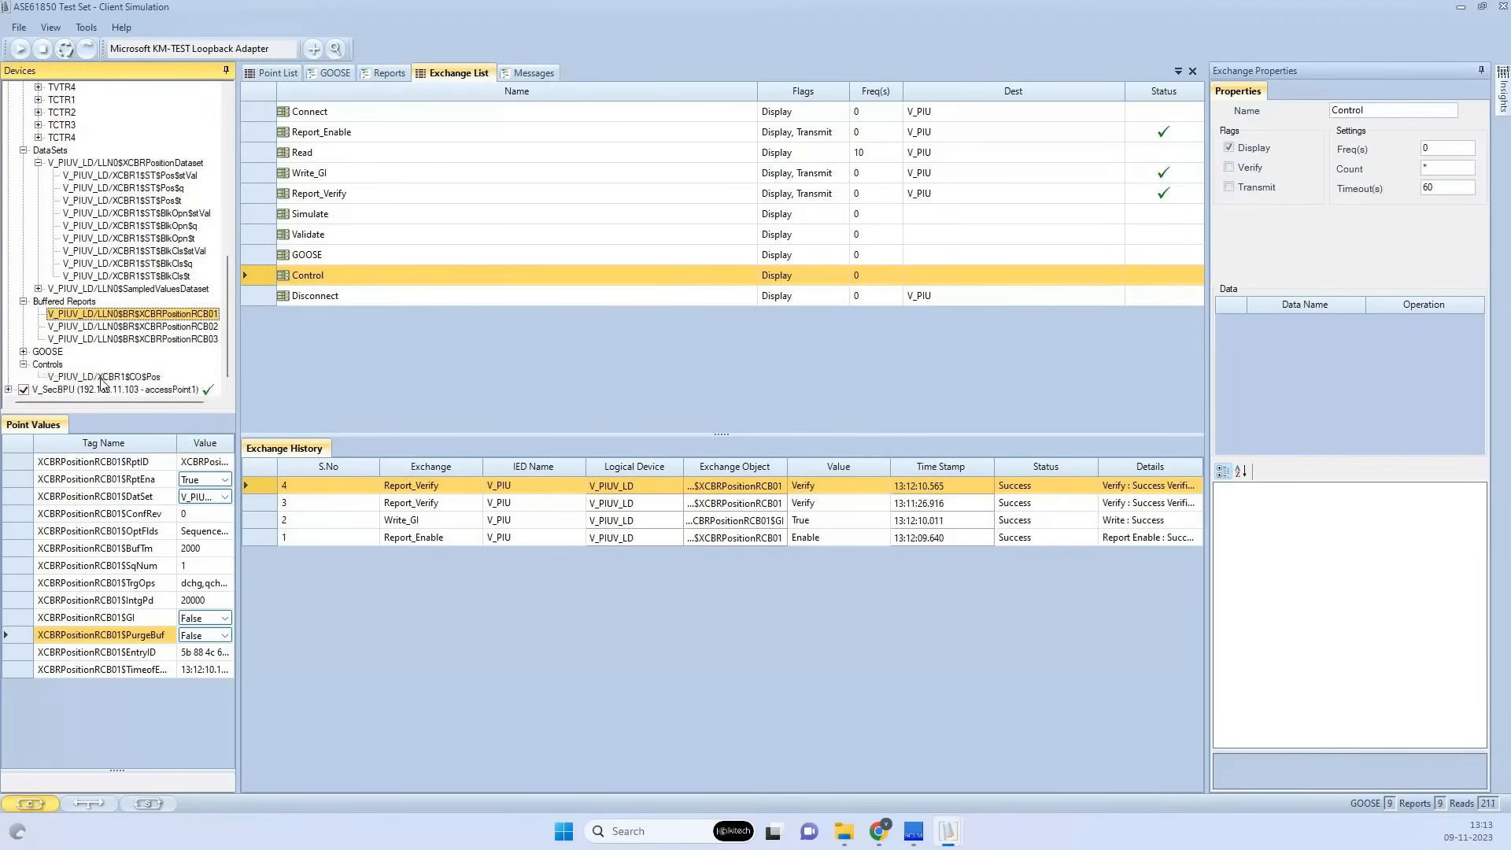
pyautogui.click(102, 377)
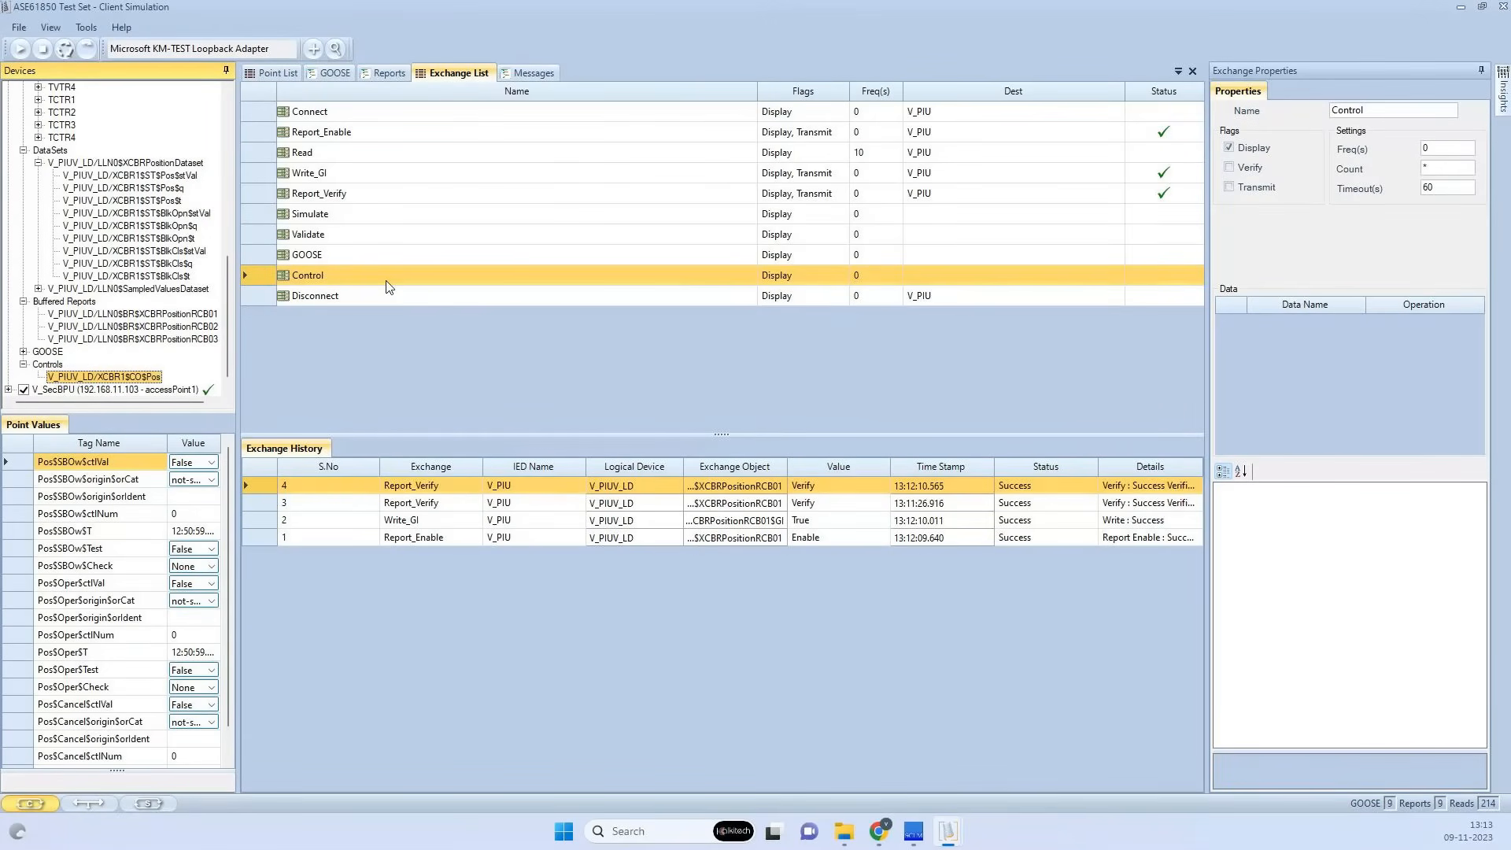
pyautogui.moveTo(388, 287); pyautogui.dragTo(388, 282)
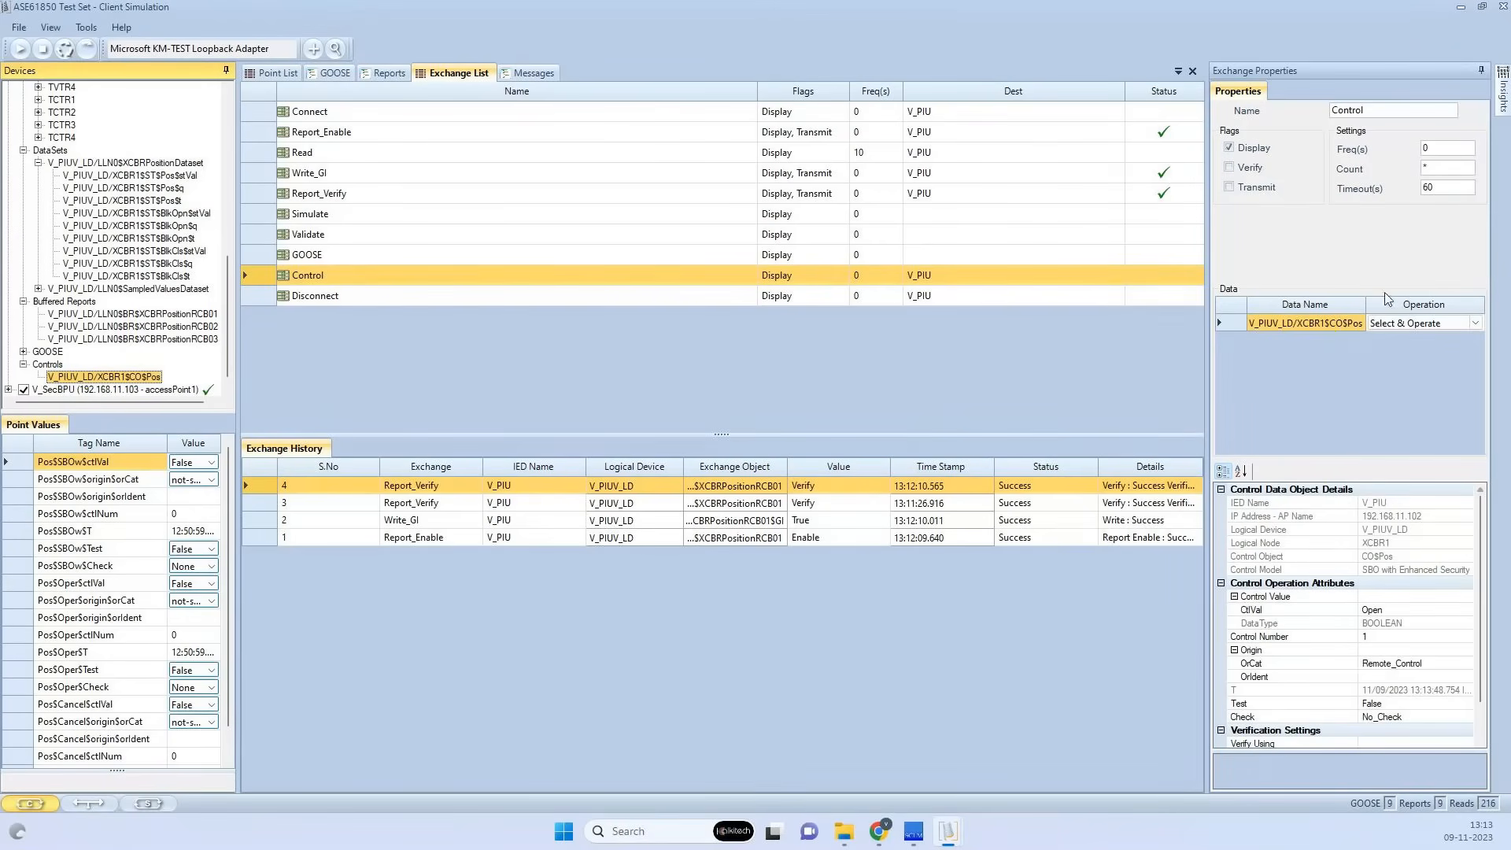
# Transmit the Control exchange with the Select & Operate operation and check the details of its history entry
pyautogui.click(1477, 324)
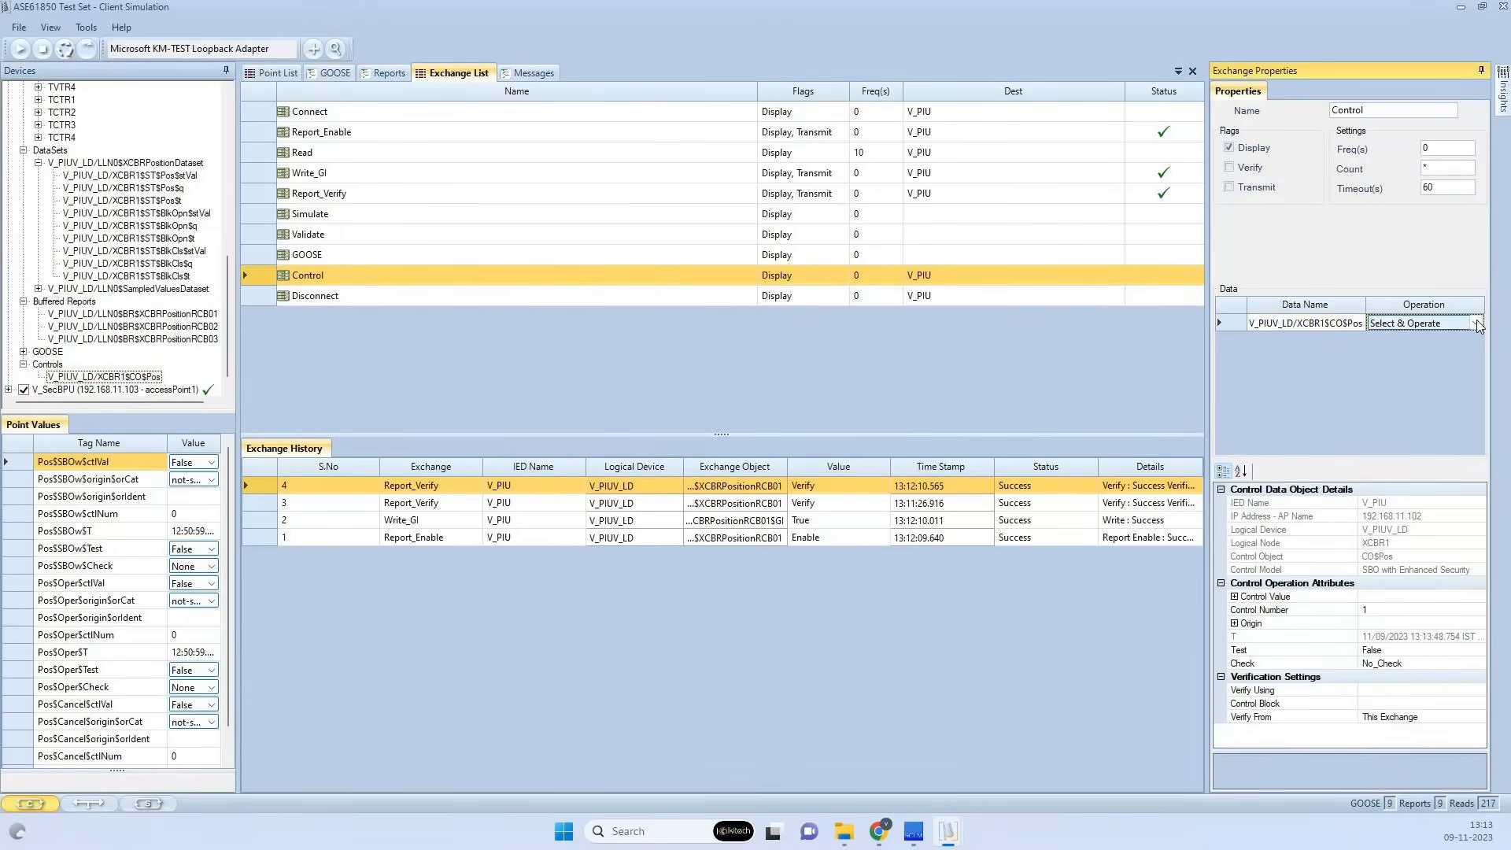
pyautogui.click(1477, 325)
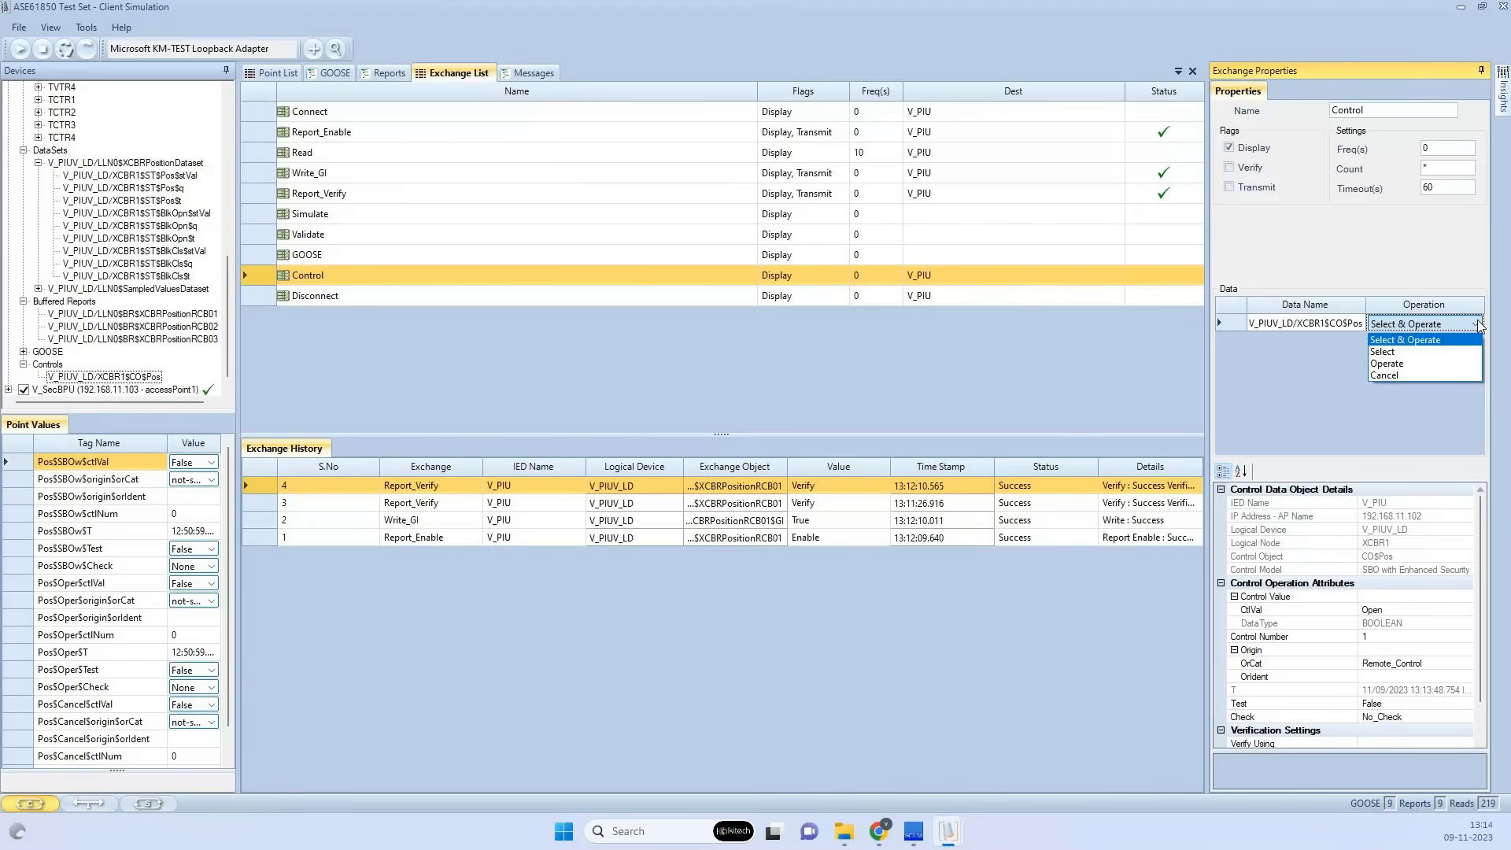
pyautogui.click(1477, 324)
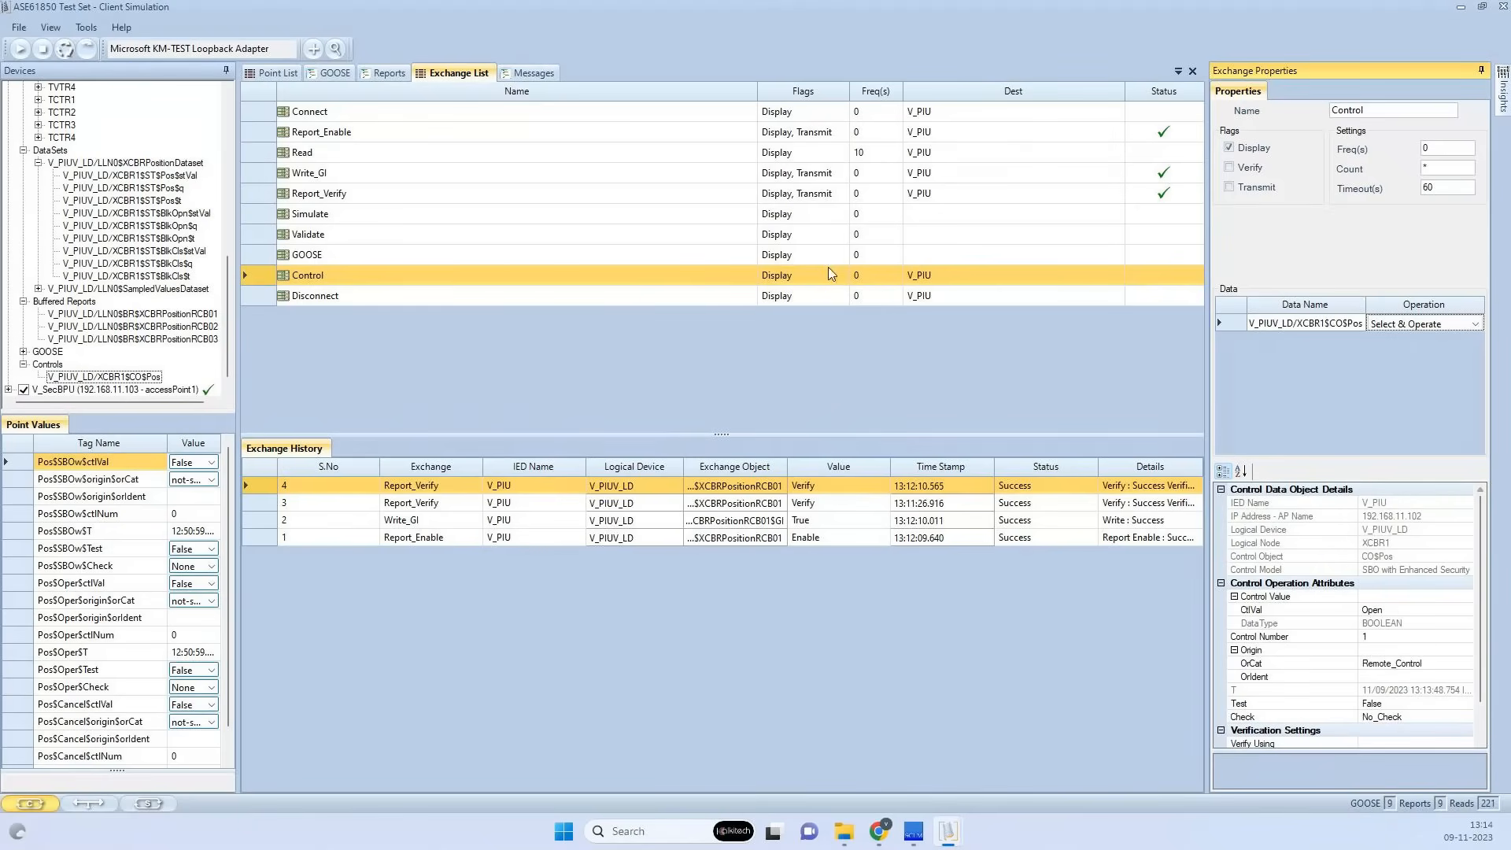
pyautogui.click(257, 276)
pyautogui.click(85, 48)
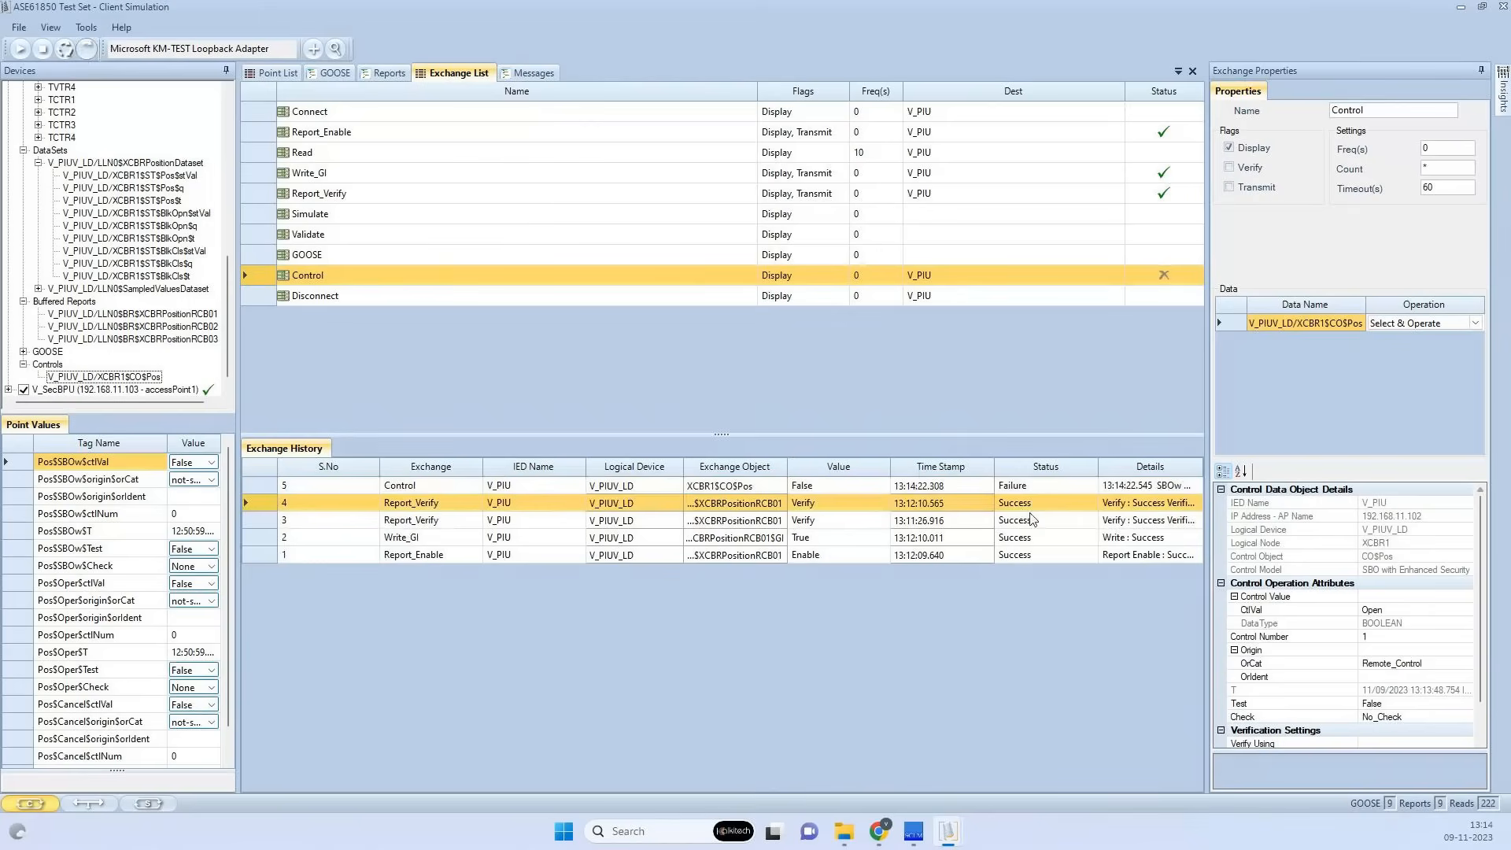
pyautogui.doubleClick(1133, 486)
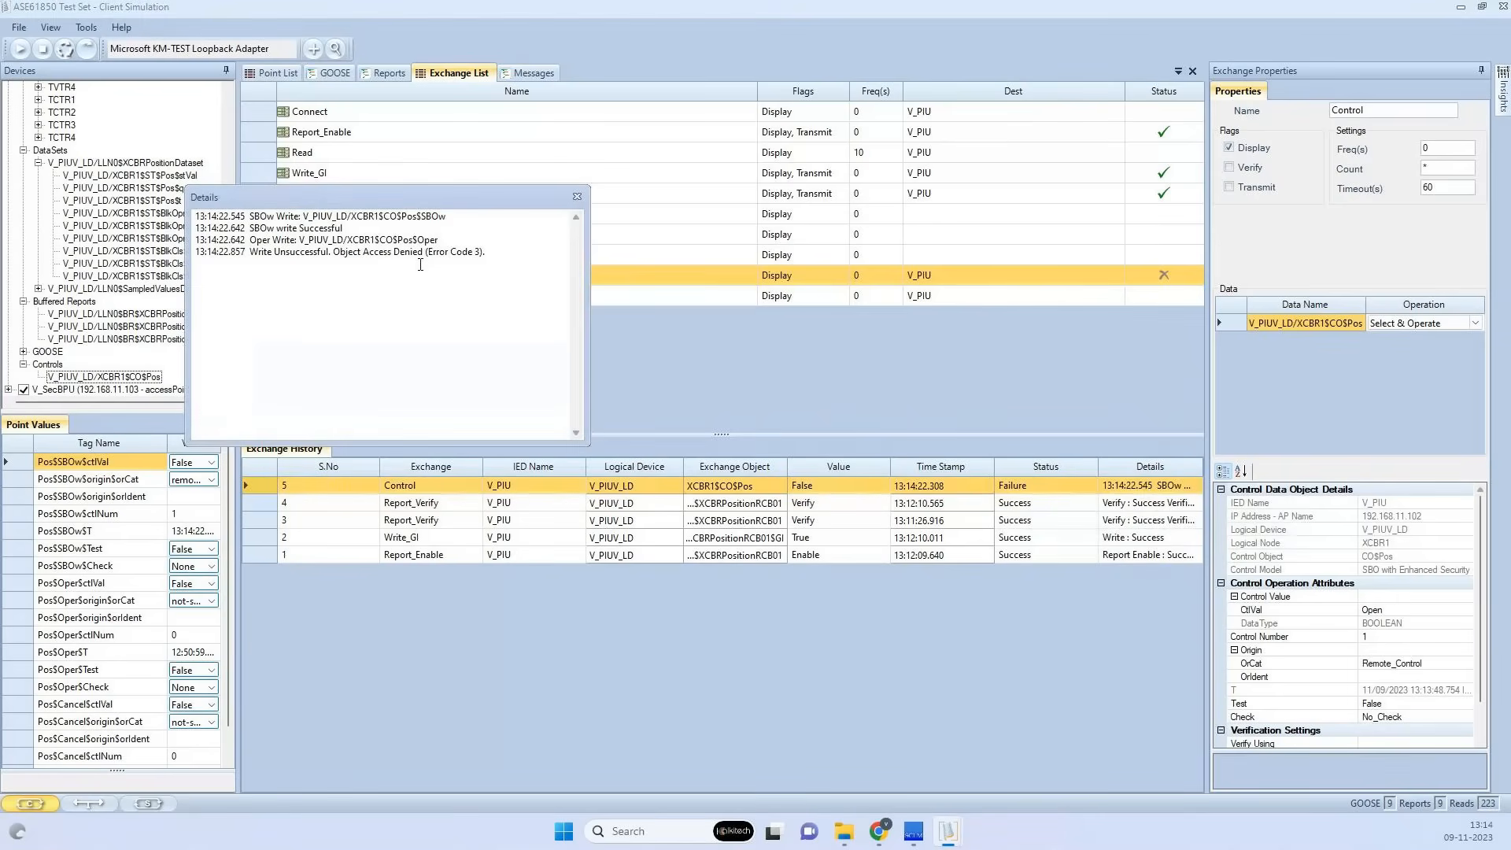
pyautogui.click(576, 196)
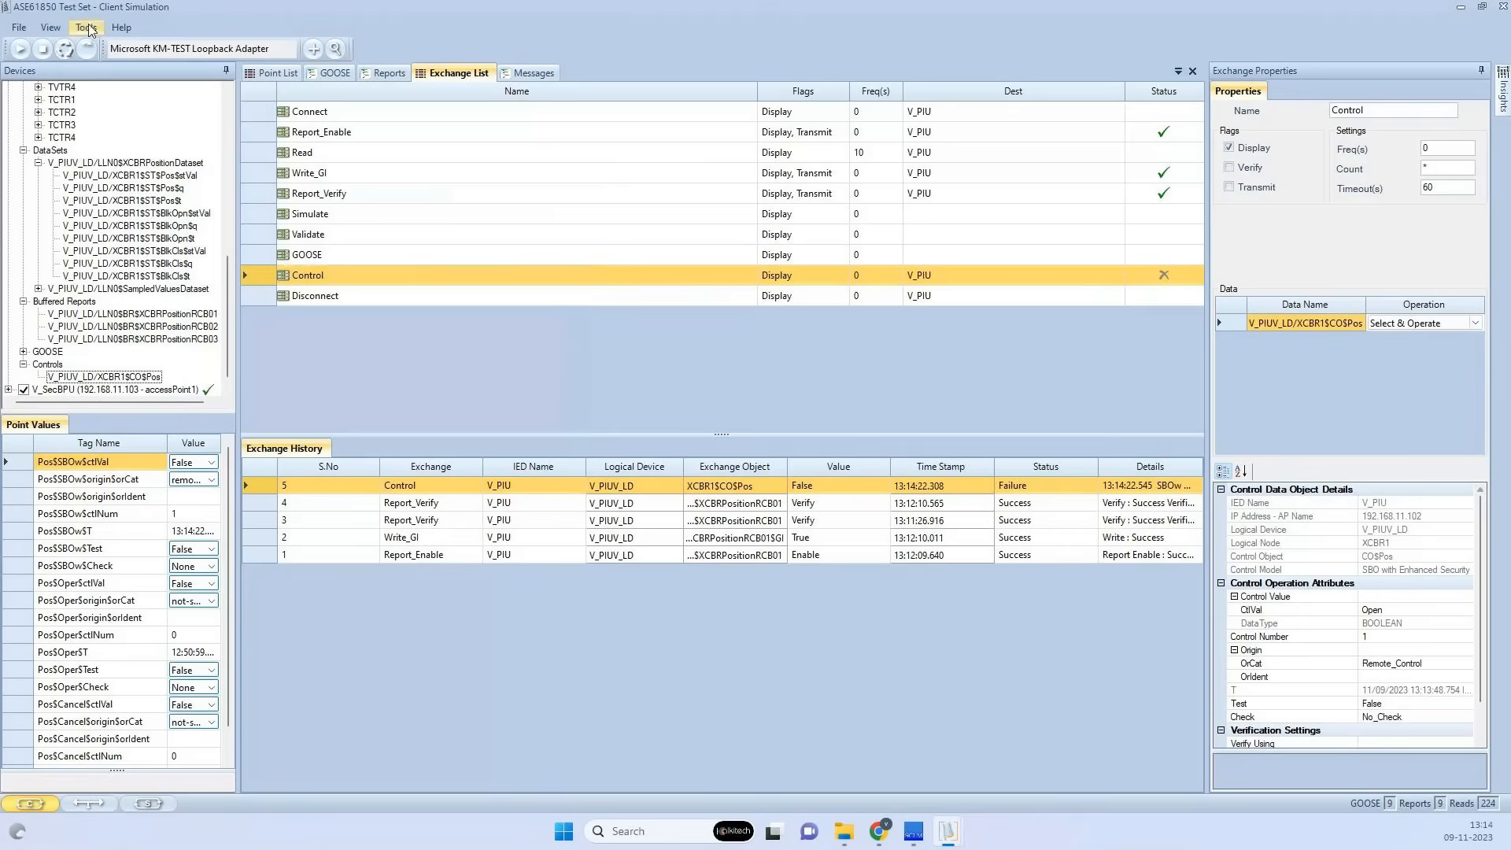
# Show the Application Log, read the server's error for the failed control operation, and return to the exchange list
pyautogui.click(50, 27)
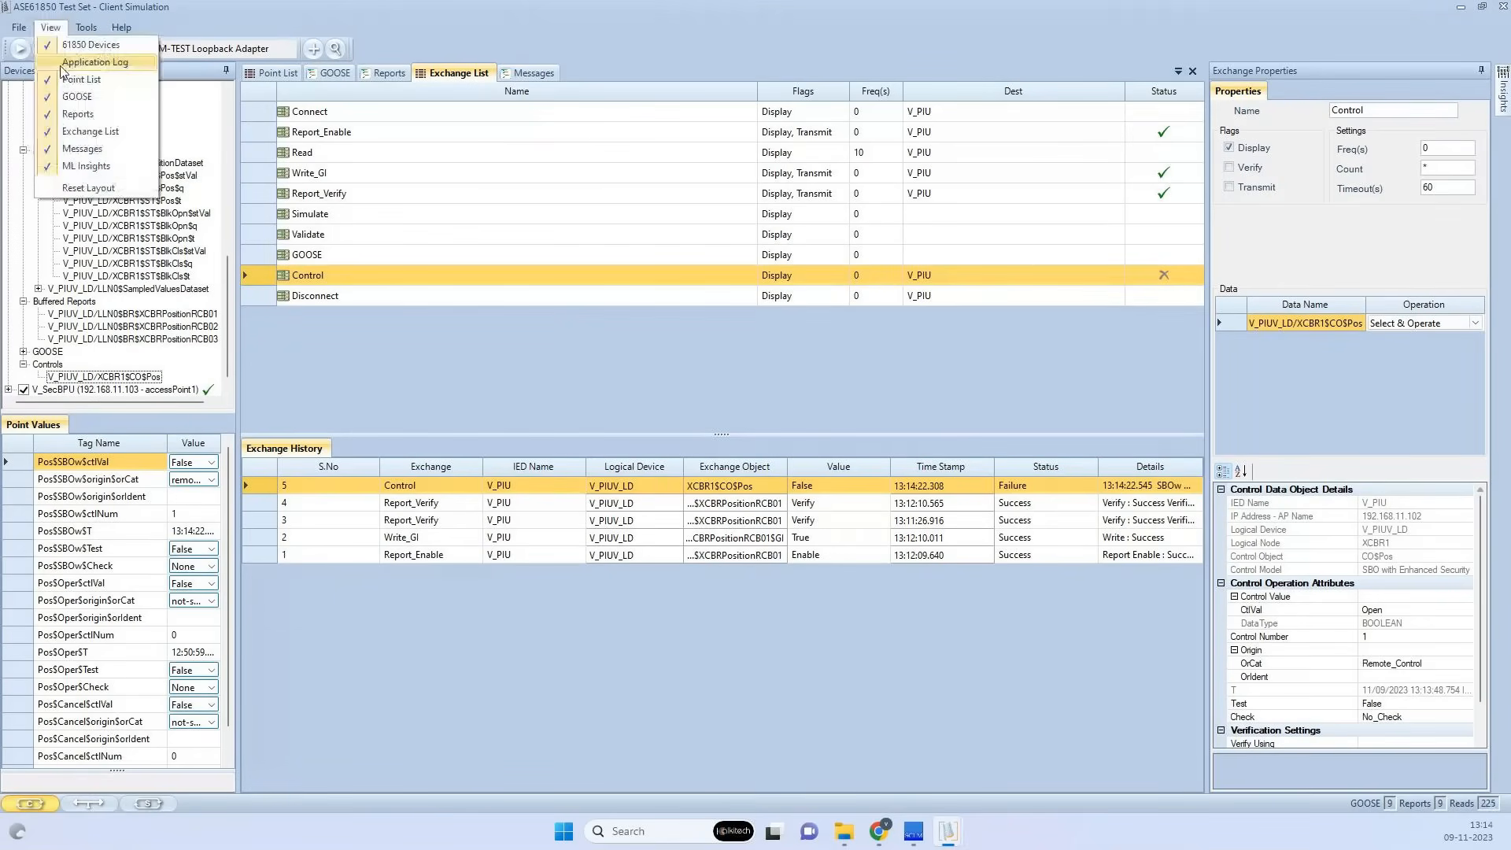
pyautogui.click(94, 62)
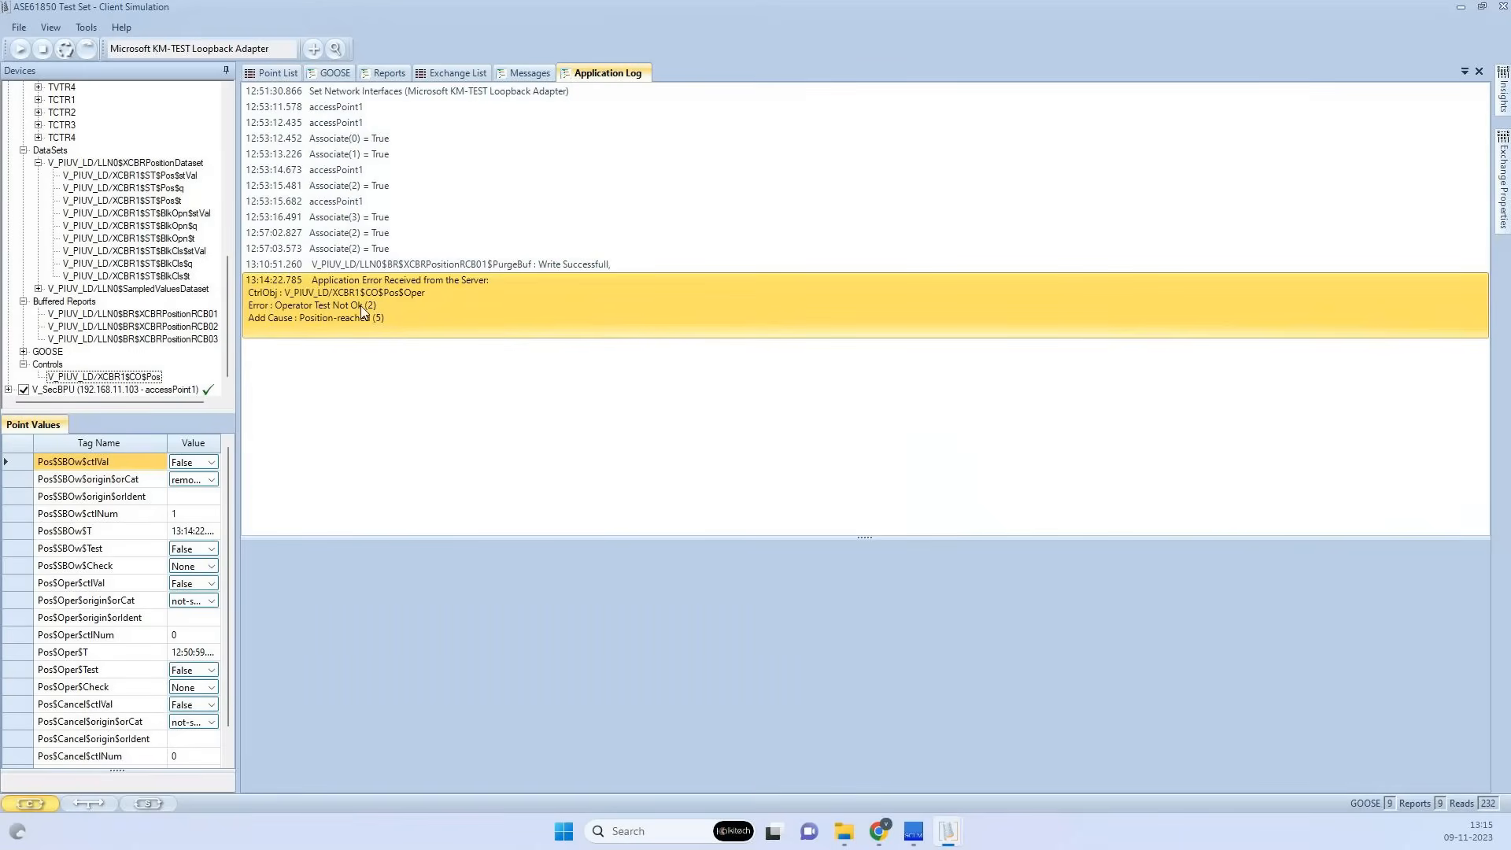
pyautogui.click(459, 74)
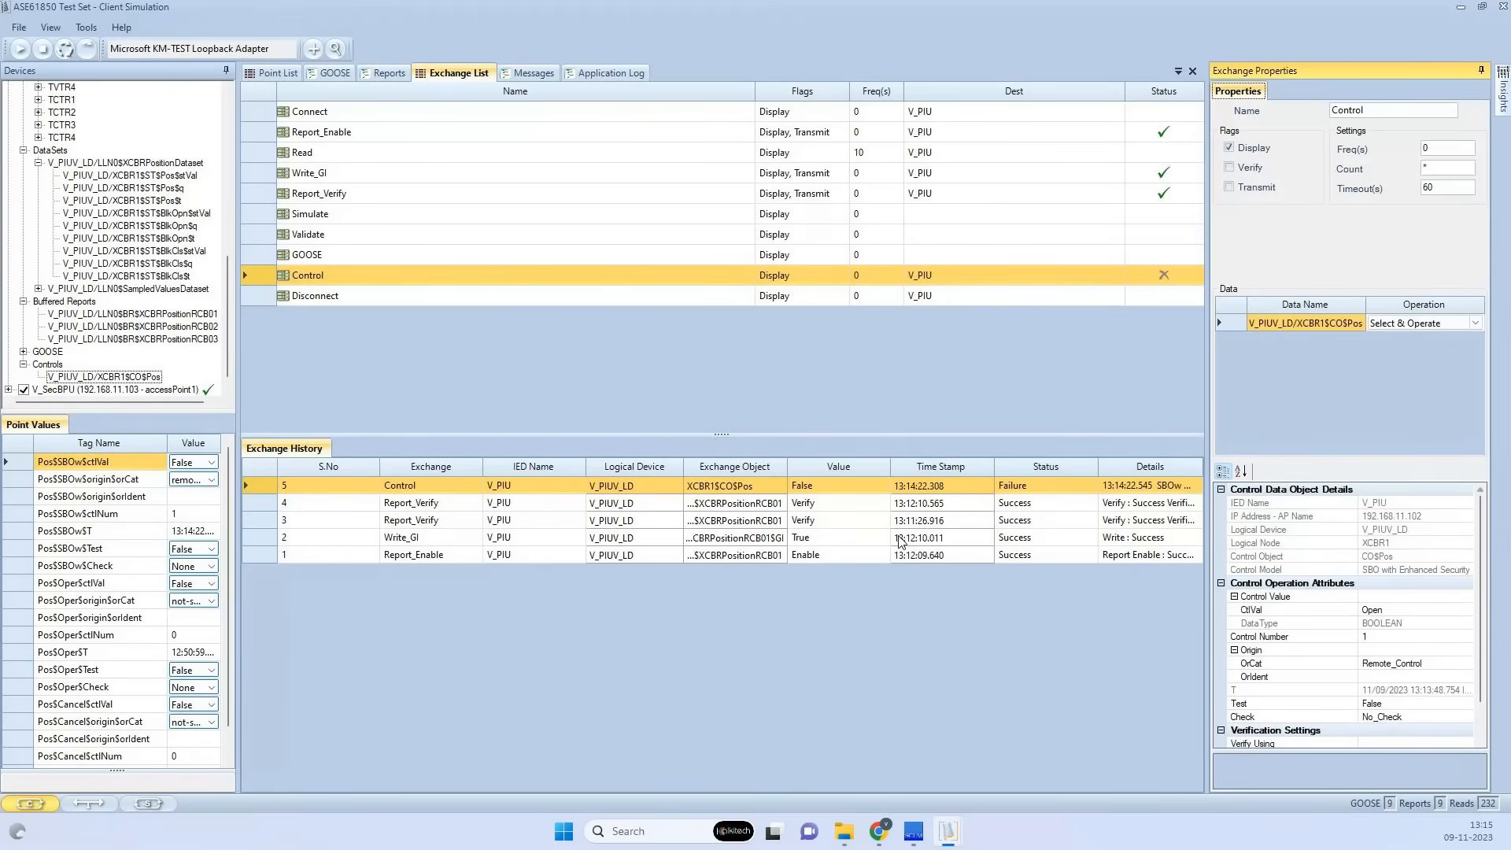
# Transmit the Control exchange with CtlVal set to Close and check V_PIU's Pos$stVal in the Server Simulation window
pyautogui.click(87, 48)
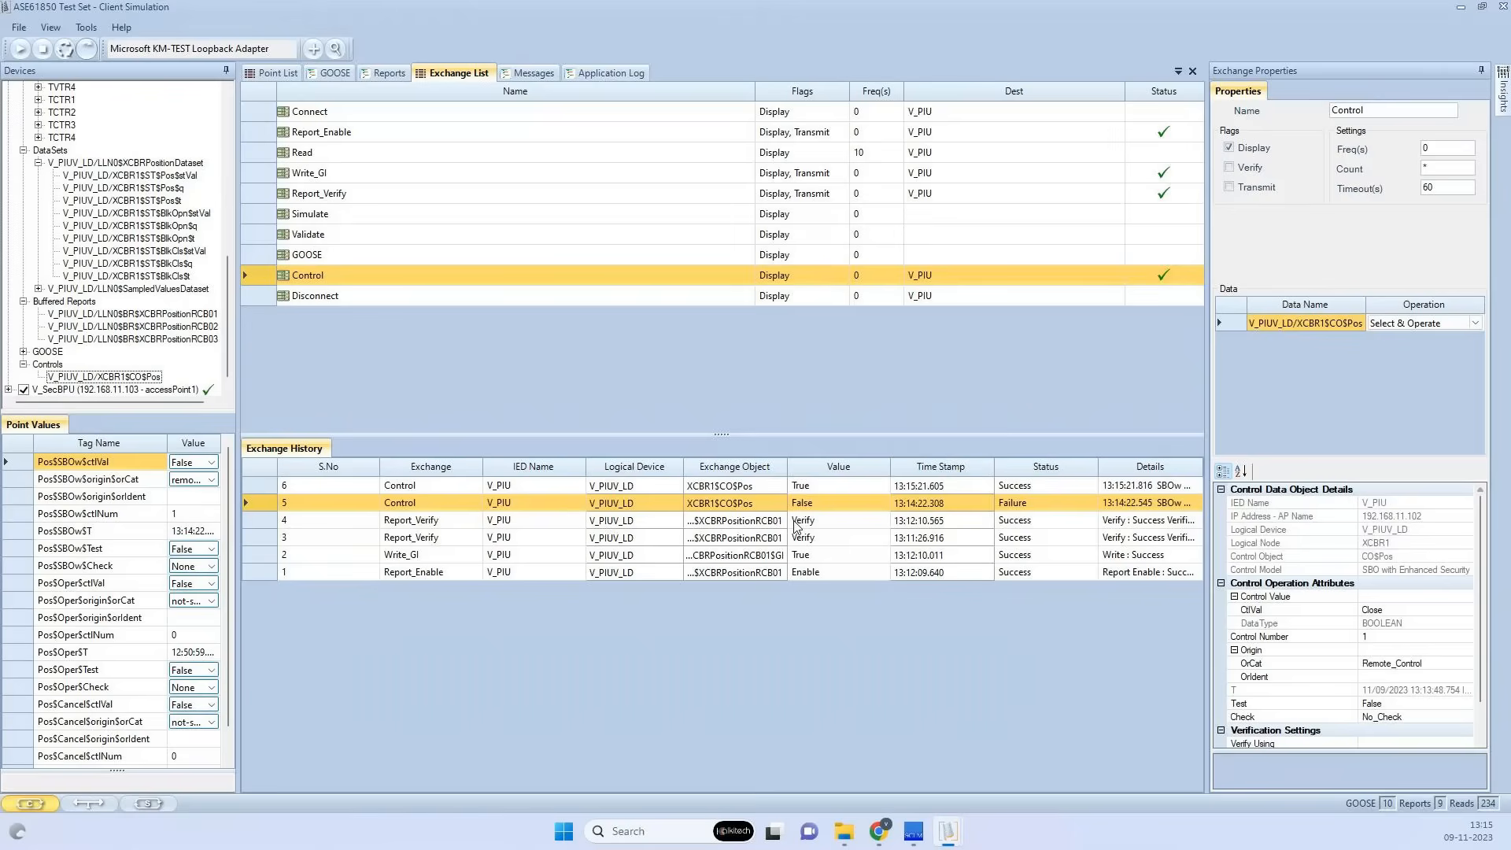
pyautogui.moveTo(852, 732)
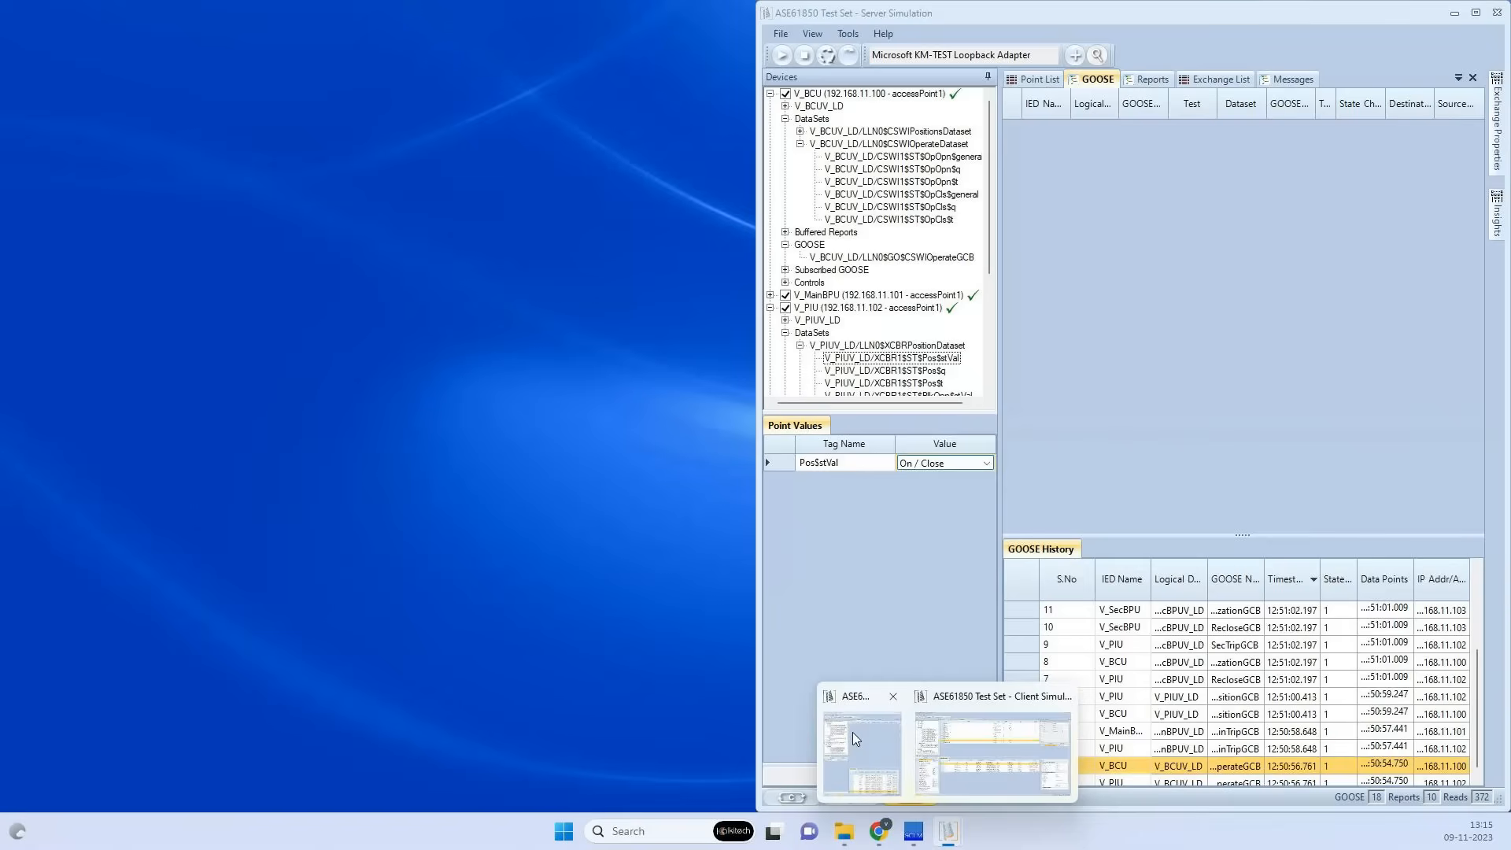
pyautogui.click(852, 732)
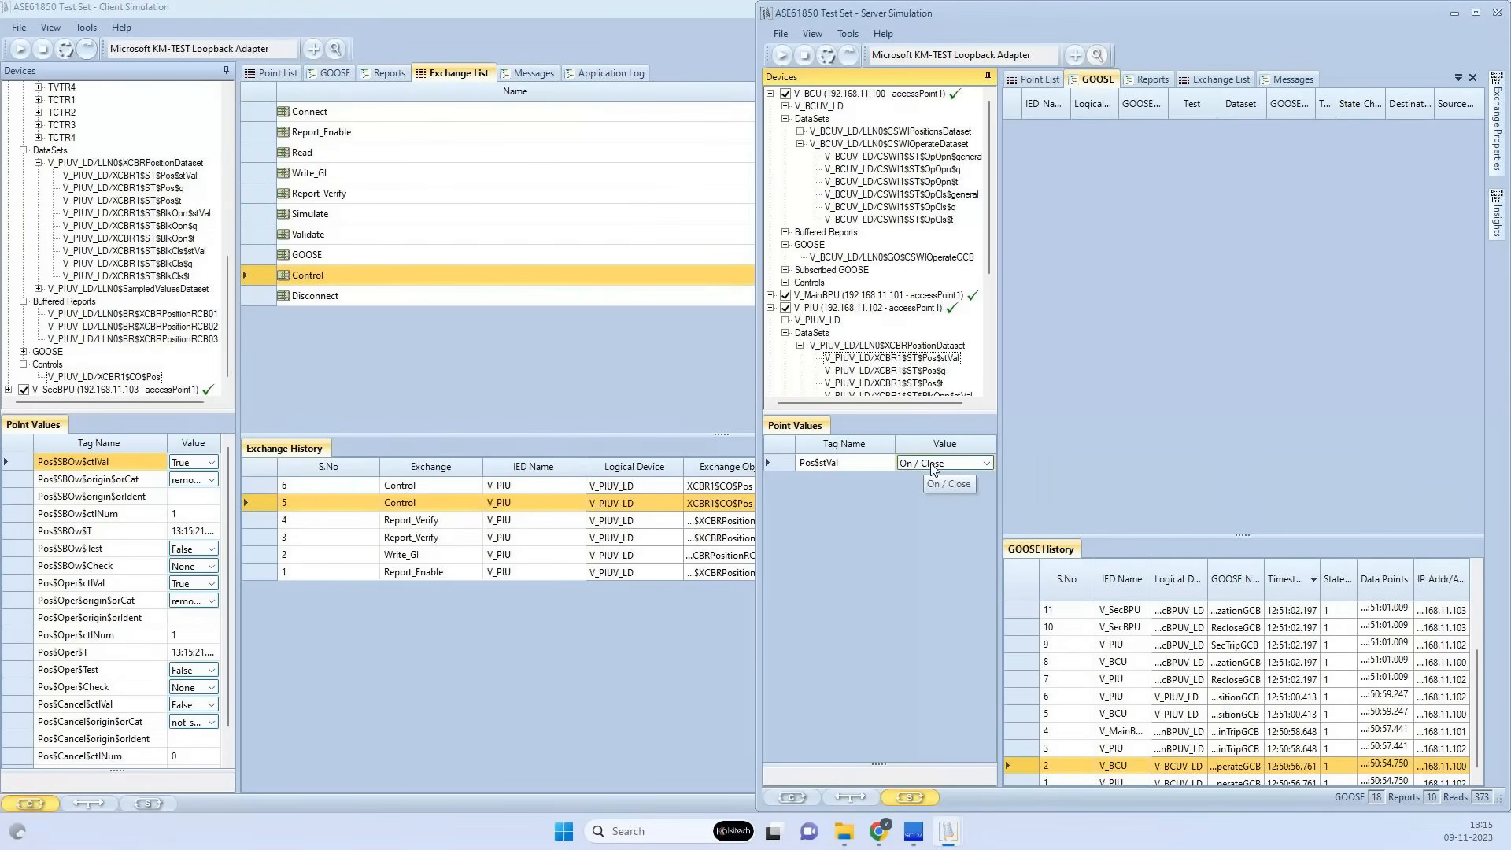
# Transmit the Control exchange from the Client Simulation window with CtlVal set to Open, and maximize that window
pyautogui.click(565, 21)
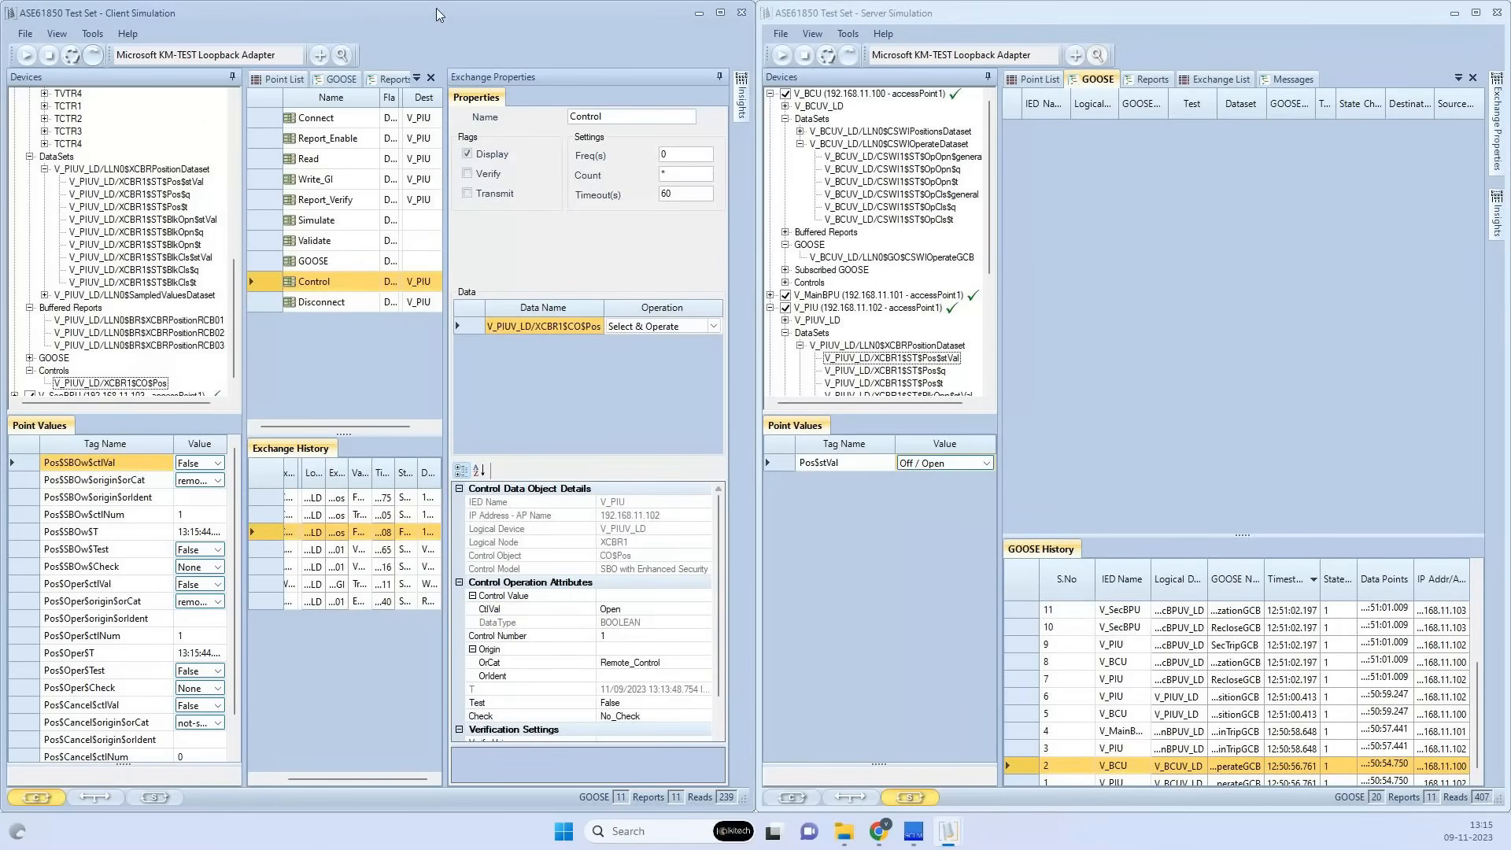
pyautogui.moveTo(439, 15); pyautogui.dragTo(1022, 19)
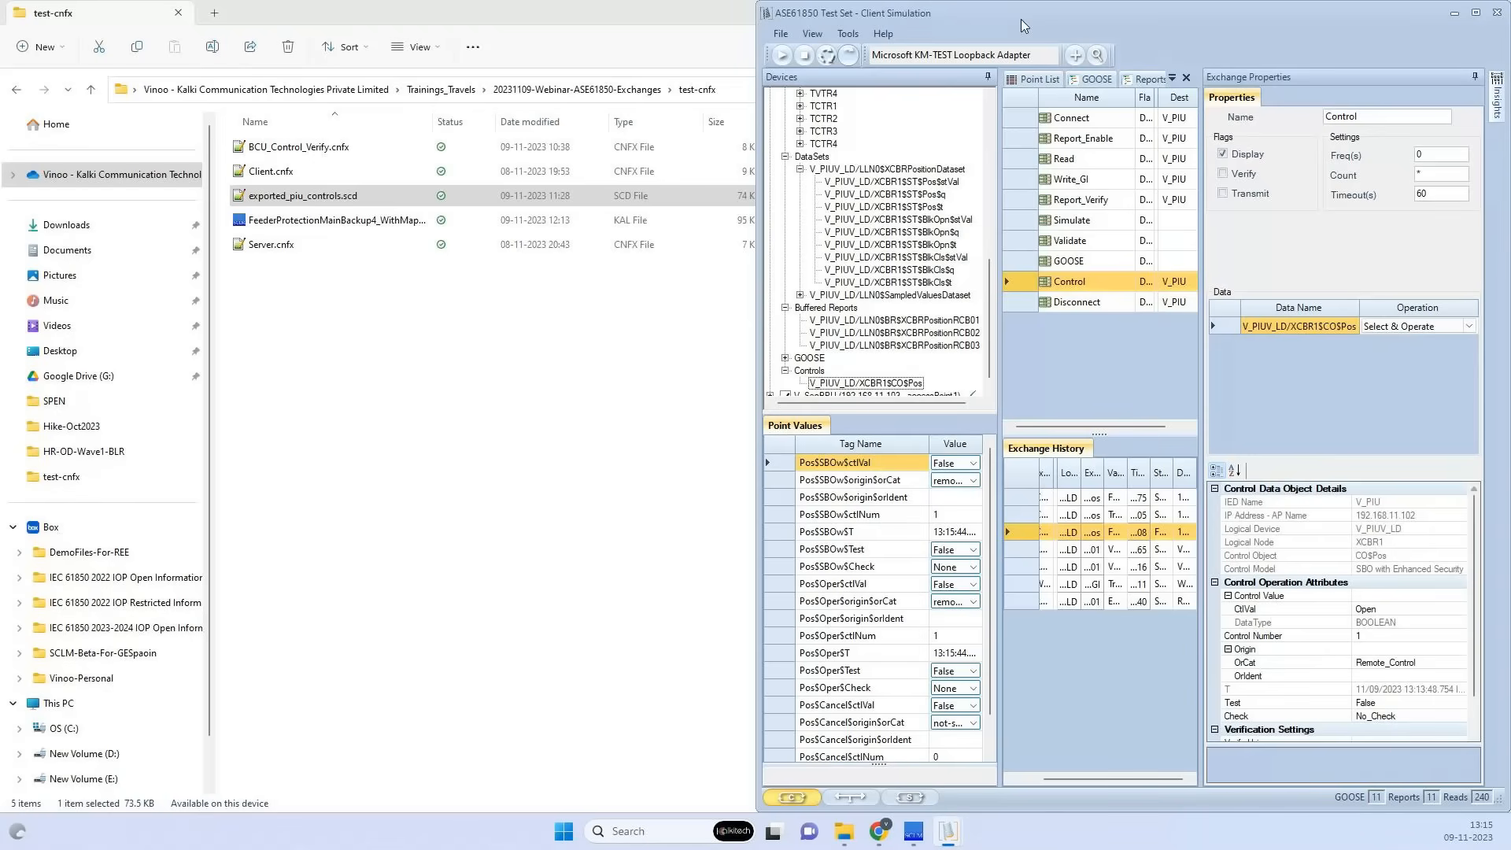
pyautogui.doubleClick(1022, 18)
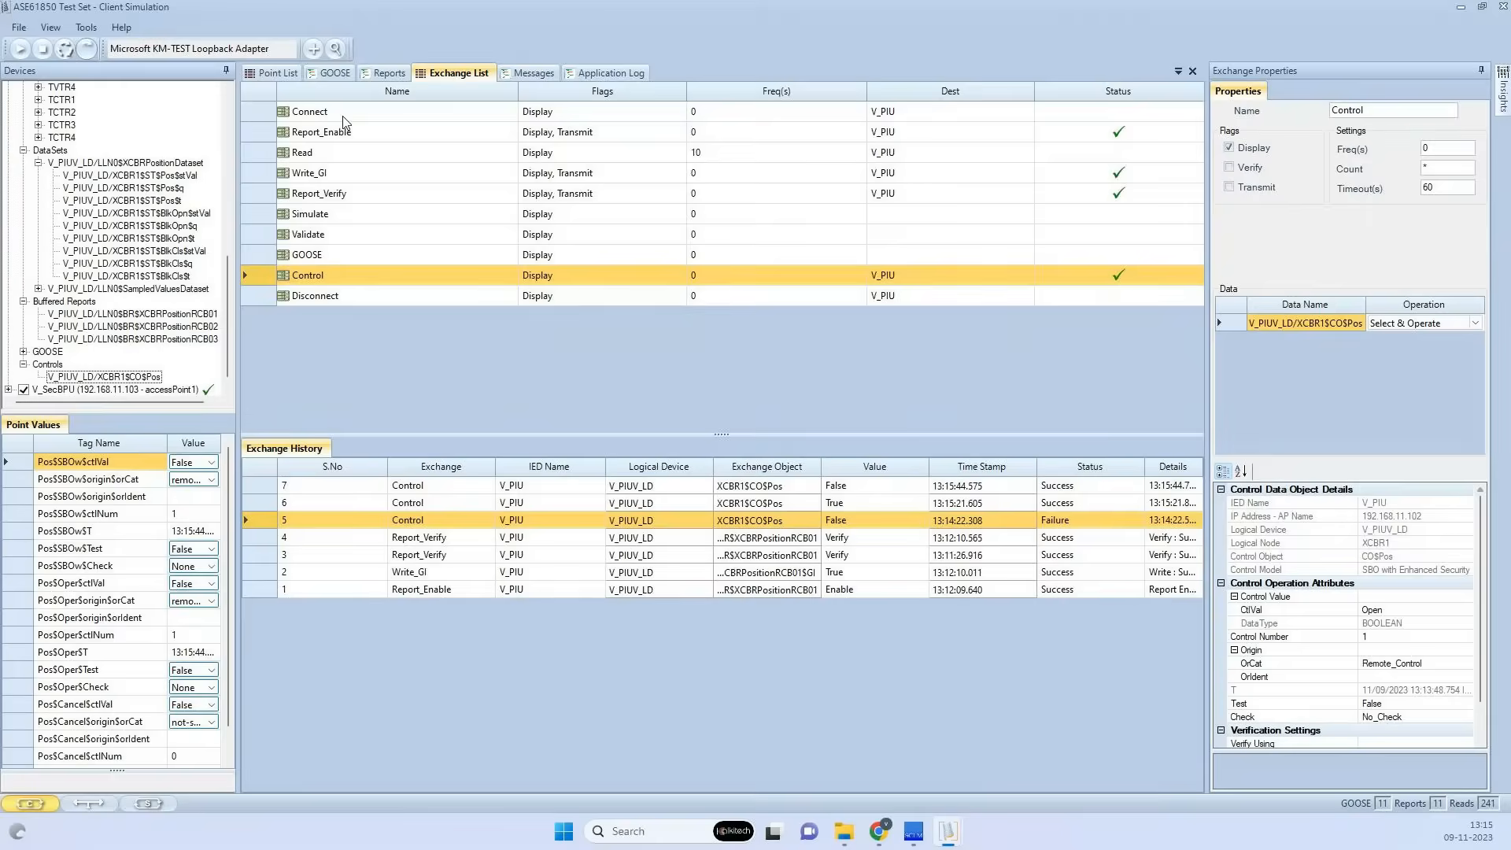
# Read the data point values of the latest Data Change report and the General Interrogation report, closing each values window
pyautogui.click(385, 73)
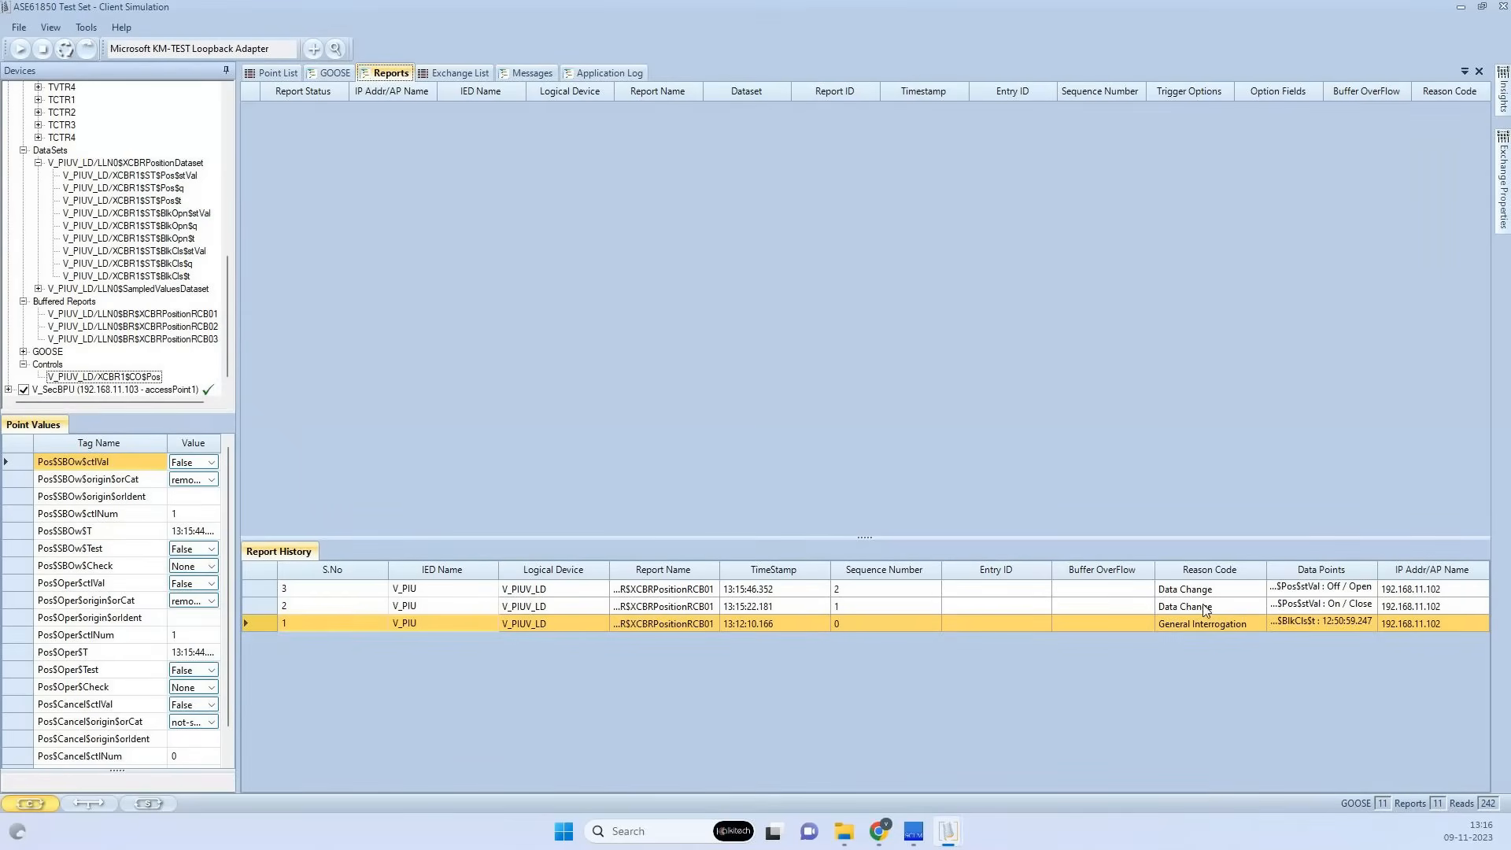
pyautogui.doubleClick(1326, 588)
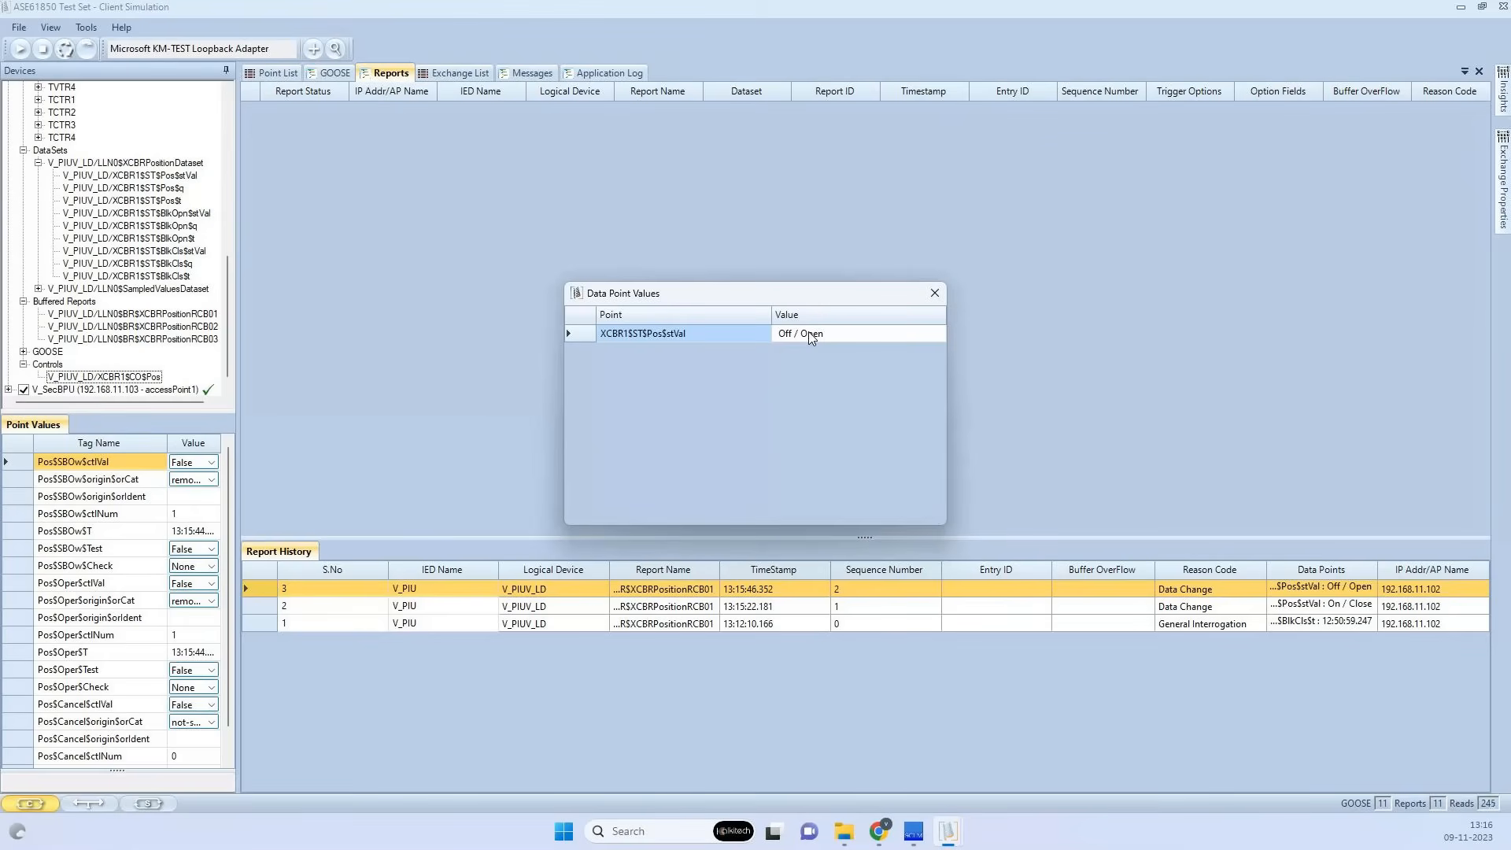
pyautogui.click(937, 293)
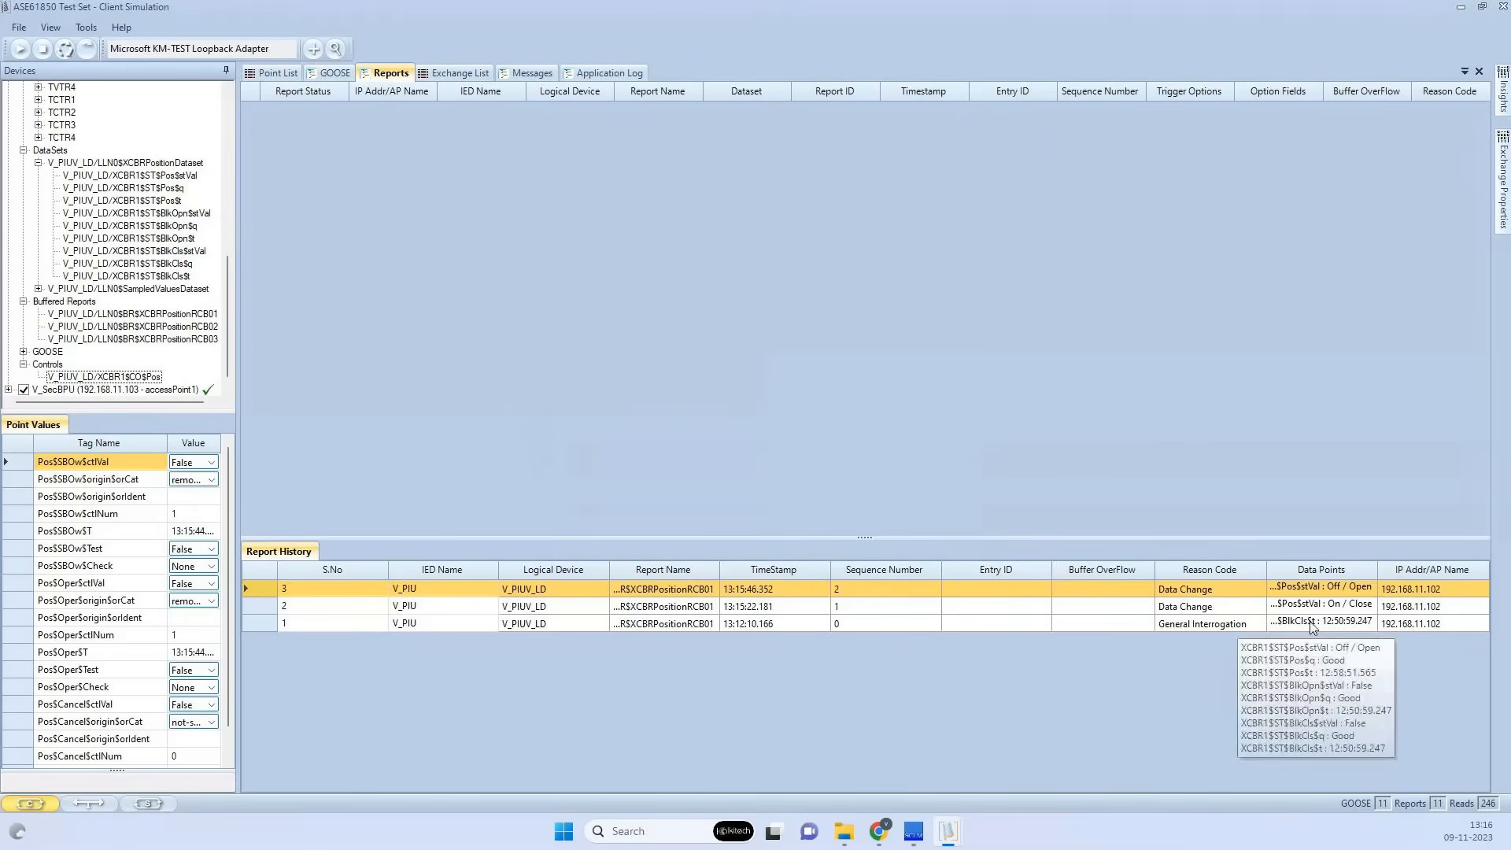
pyautogui.doubleClick(1312, 628)
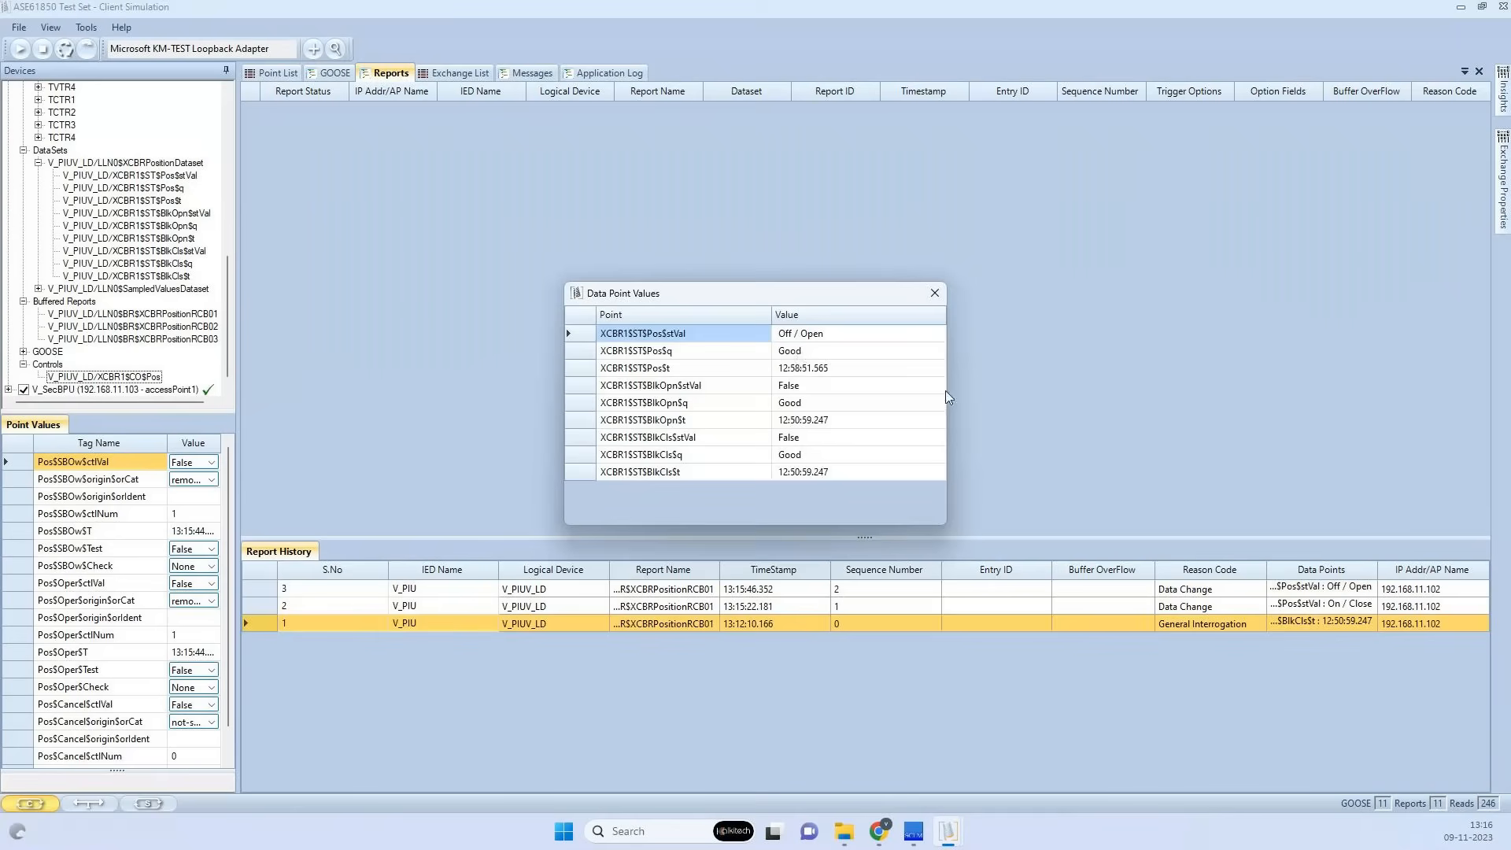
pyautogui.click(933, 296)
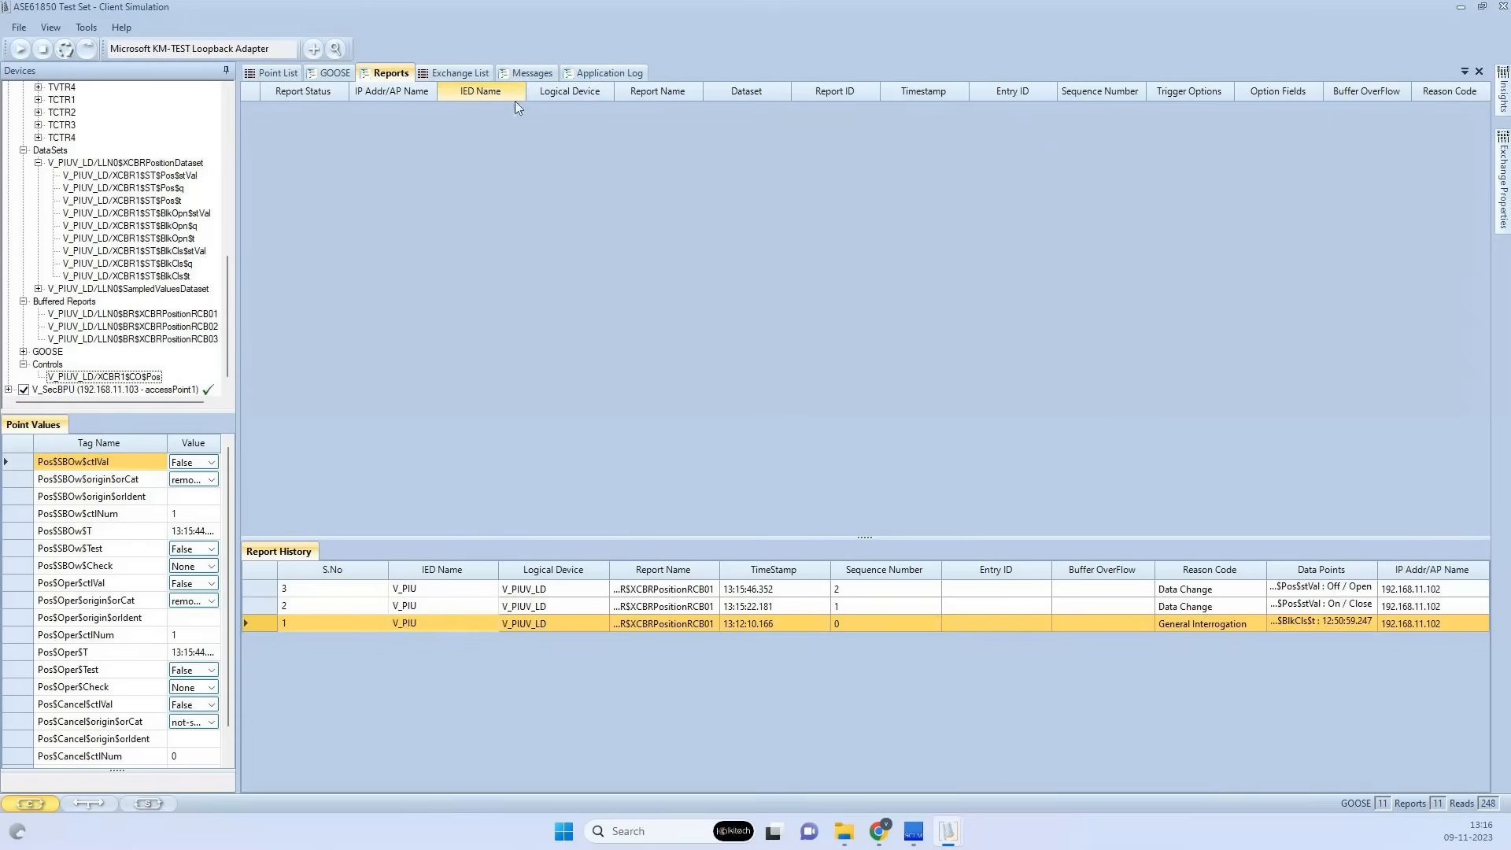
# Rename the Control exchange in the exchange list as Control_Open
pyautogui.click(461, 73)
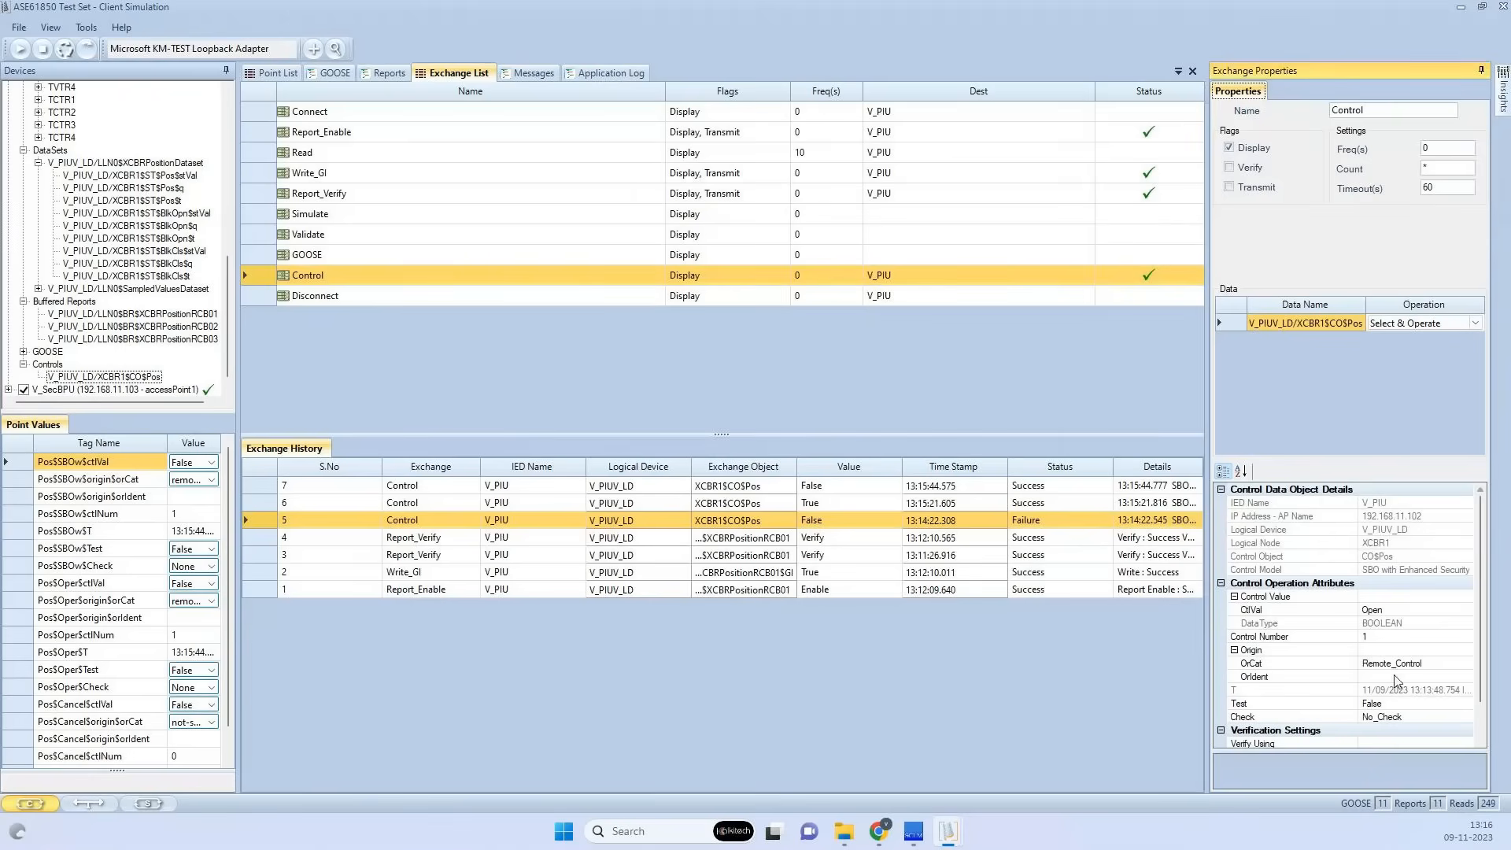
pyautogui.click(332, 275)
pyautogui.write('_Ope')
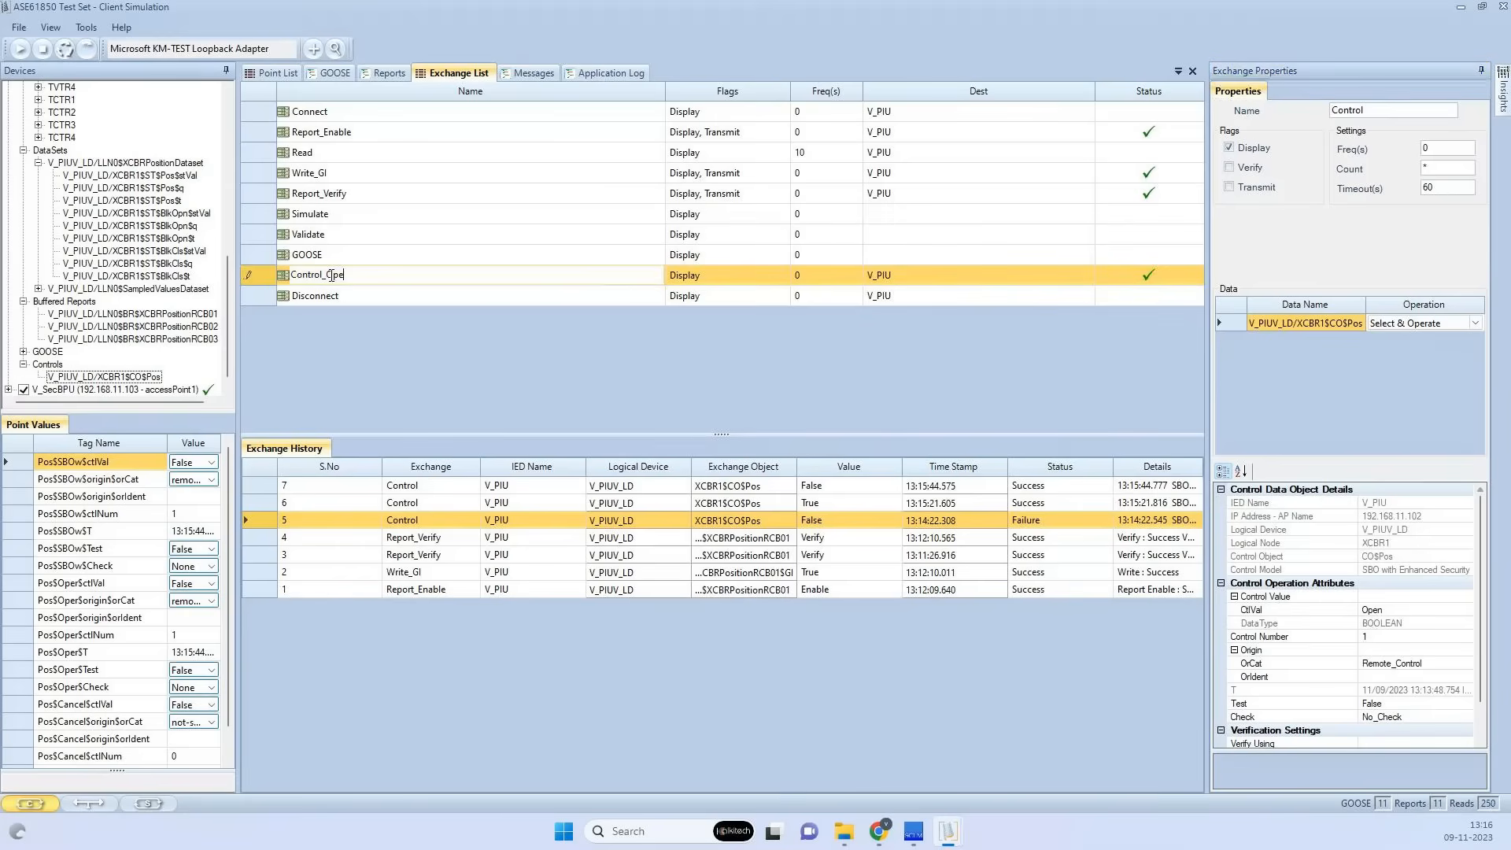
pyautogui.write('n')
pyautogui.press('Return')
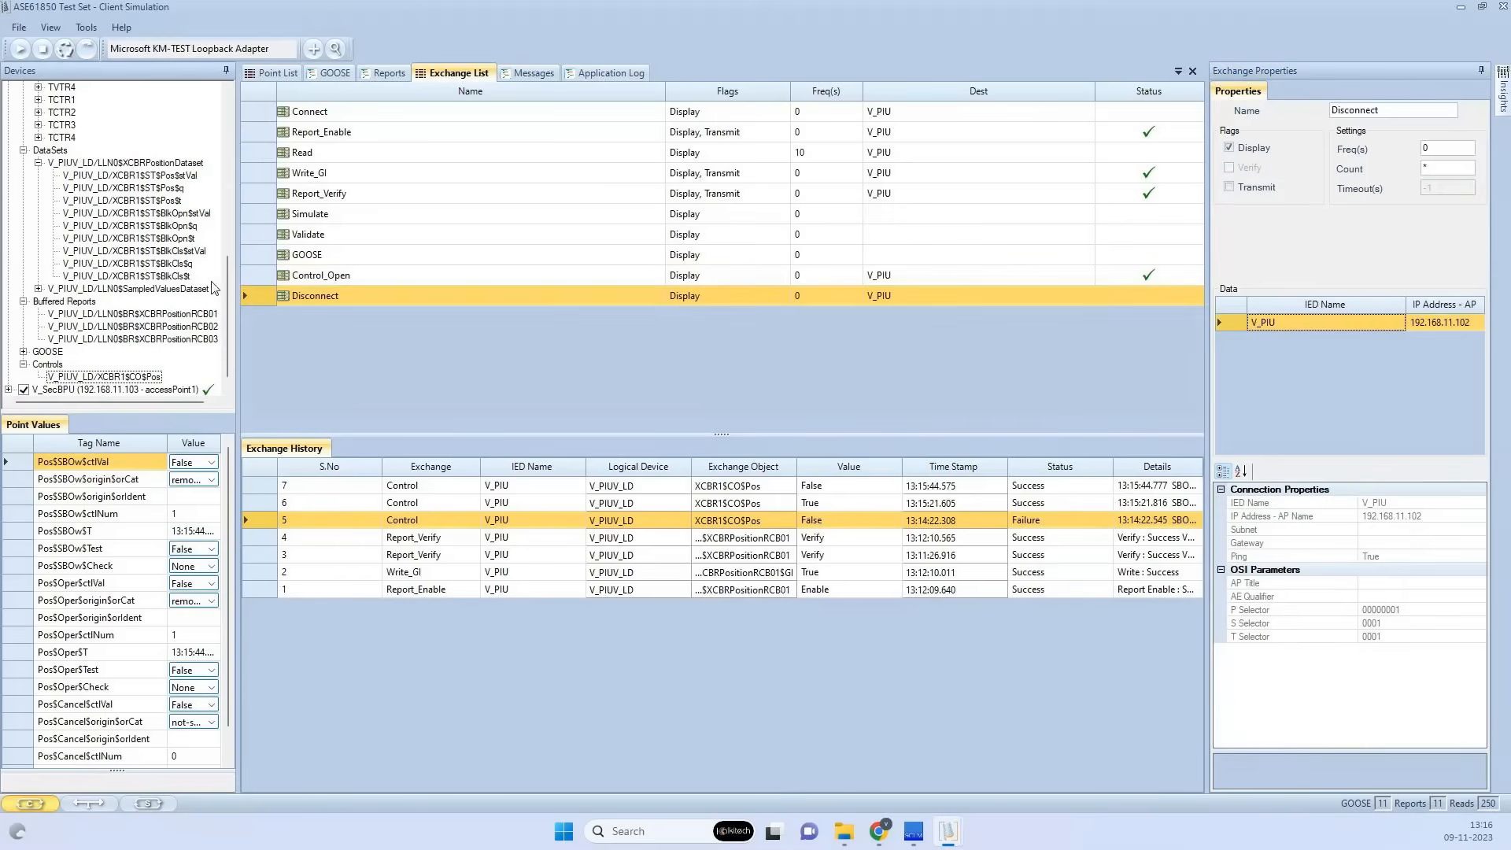
# Copy the Control_Open exchange and paste the duplicate directly above Disconnect
pyautogui.rightClick(258, 276)
pyautogui.click(291, 301)
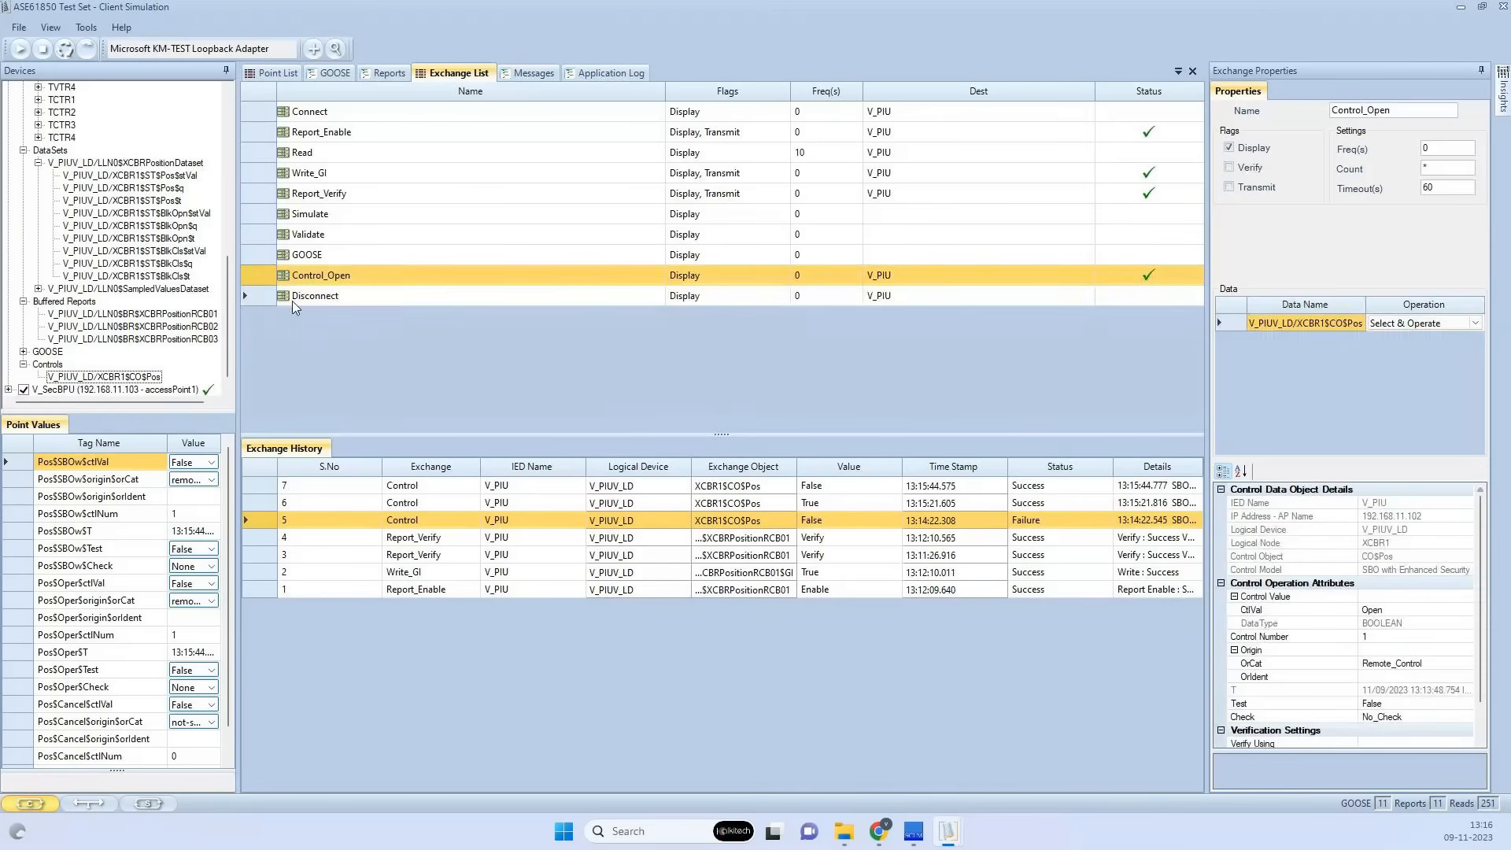
pyautogui.rightClick(291, 301)
pyautogui.click(313, 291)
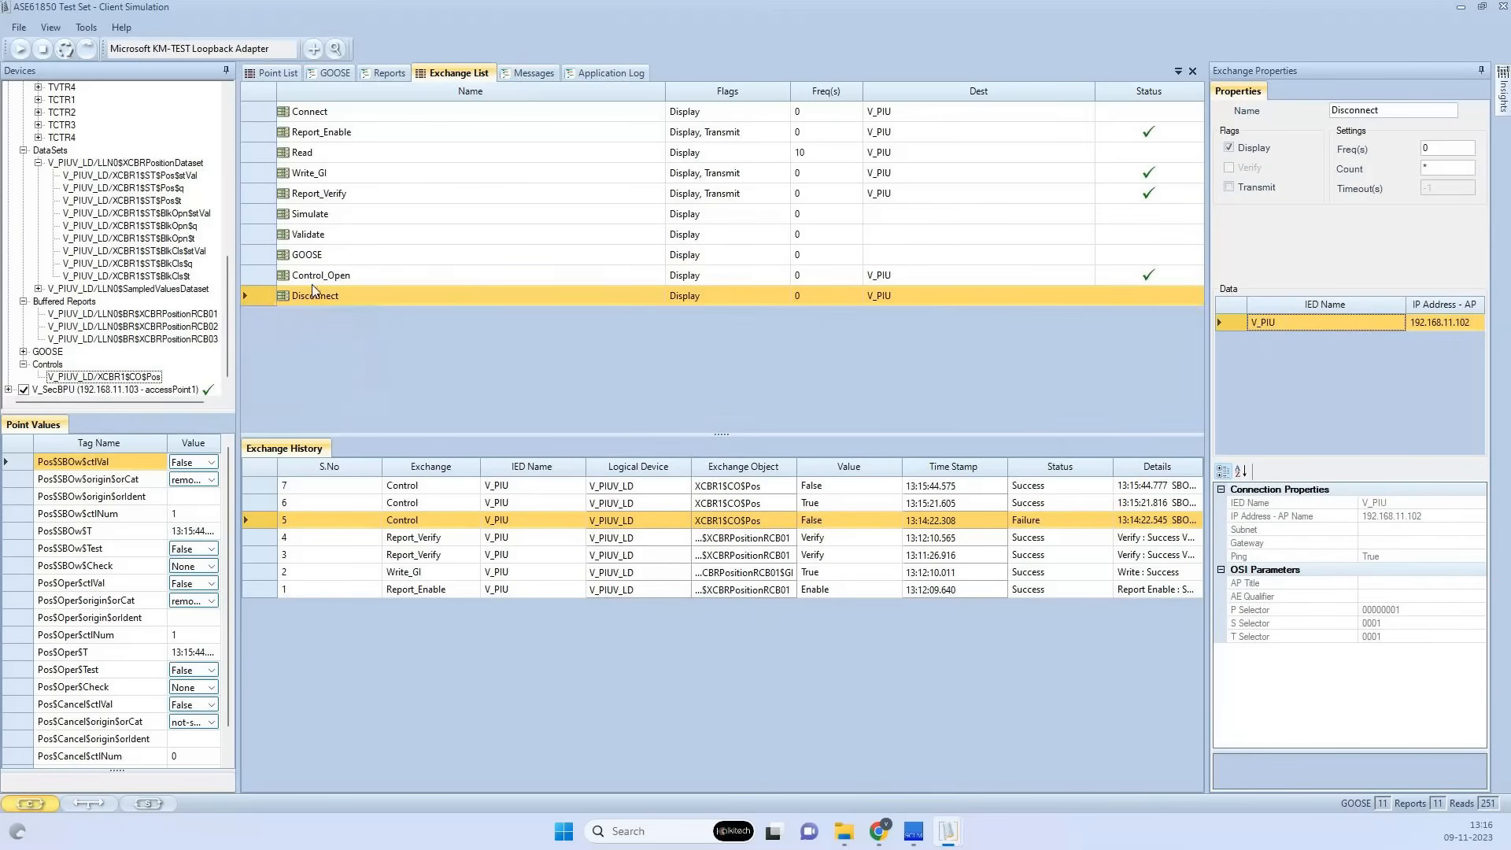
pyautogui.hotkey('ctrl', 'v')
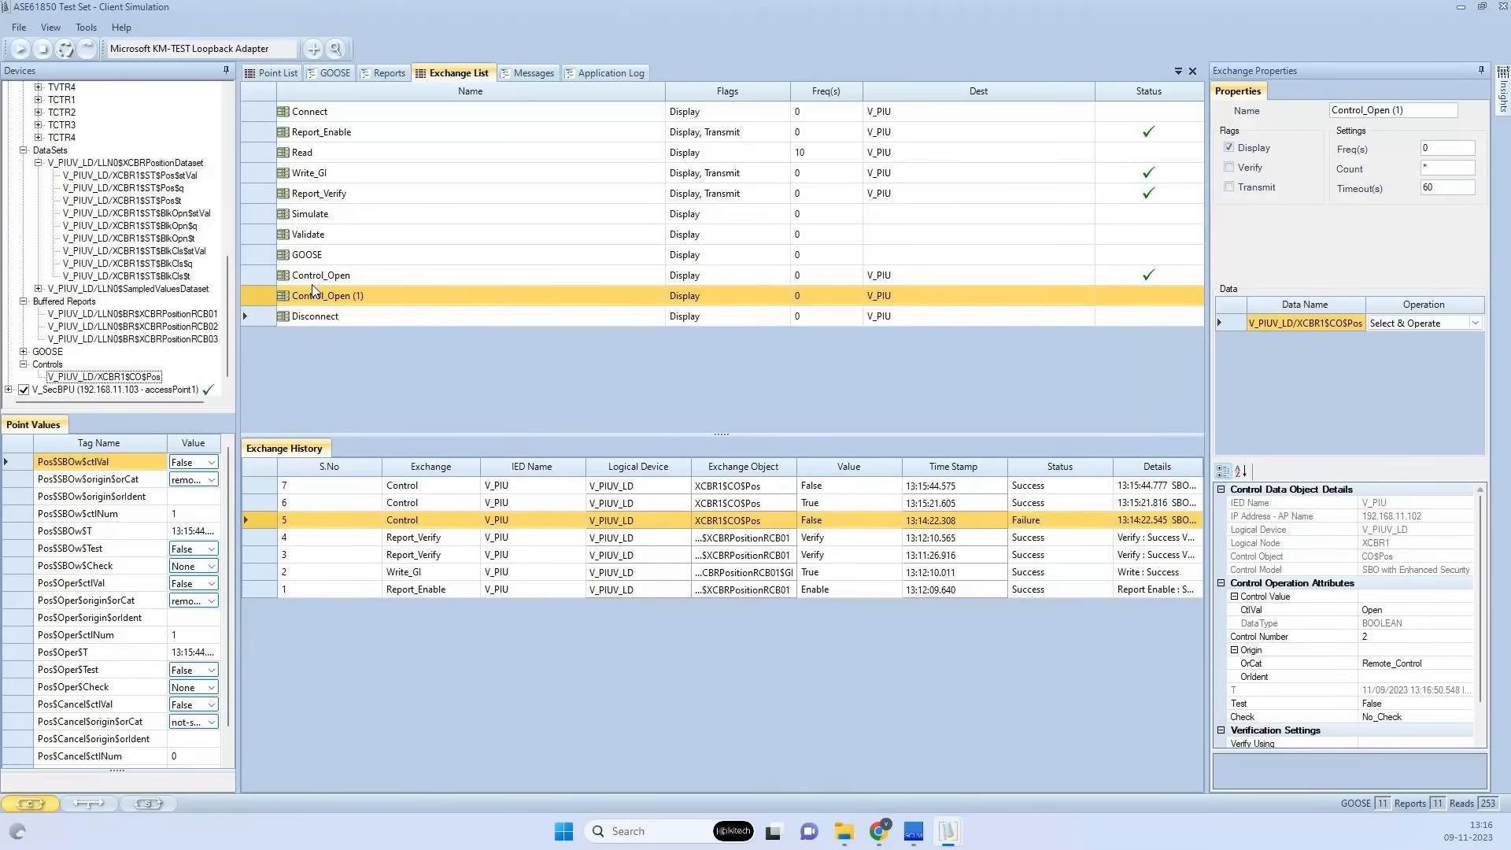
# Rename the duplicated control exchange as Control_Close
pyautogui.click(312, 288)
pyautogui.write('Control_Clos')
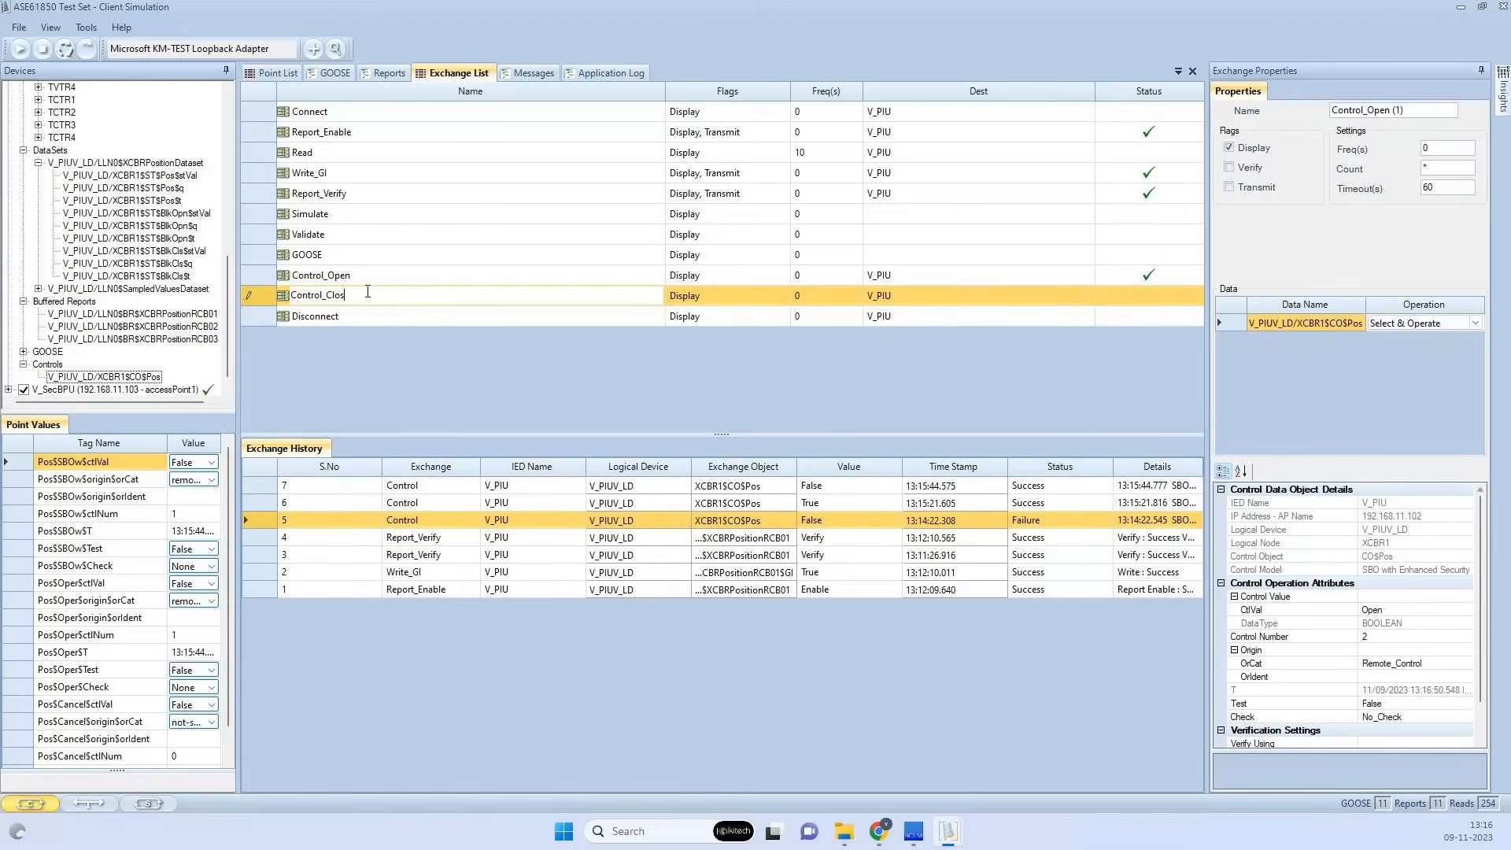
pyautogui.write('e')
pyautogui.press('Return')
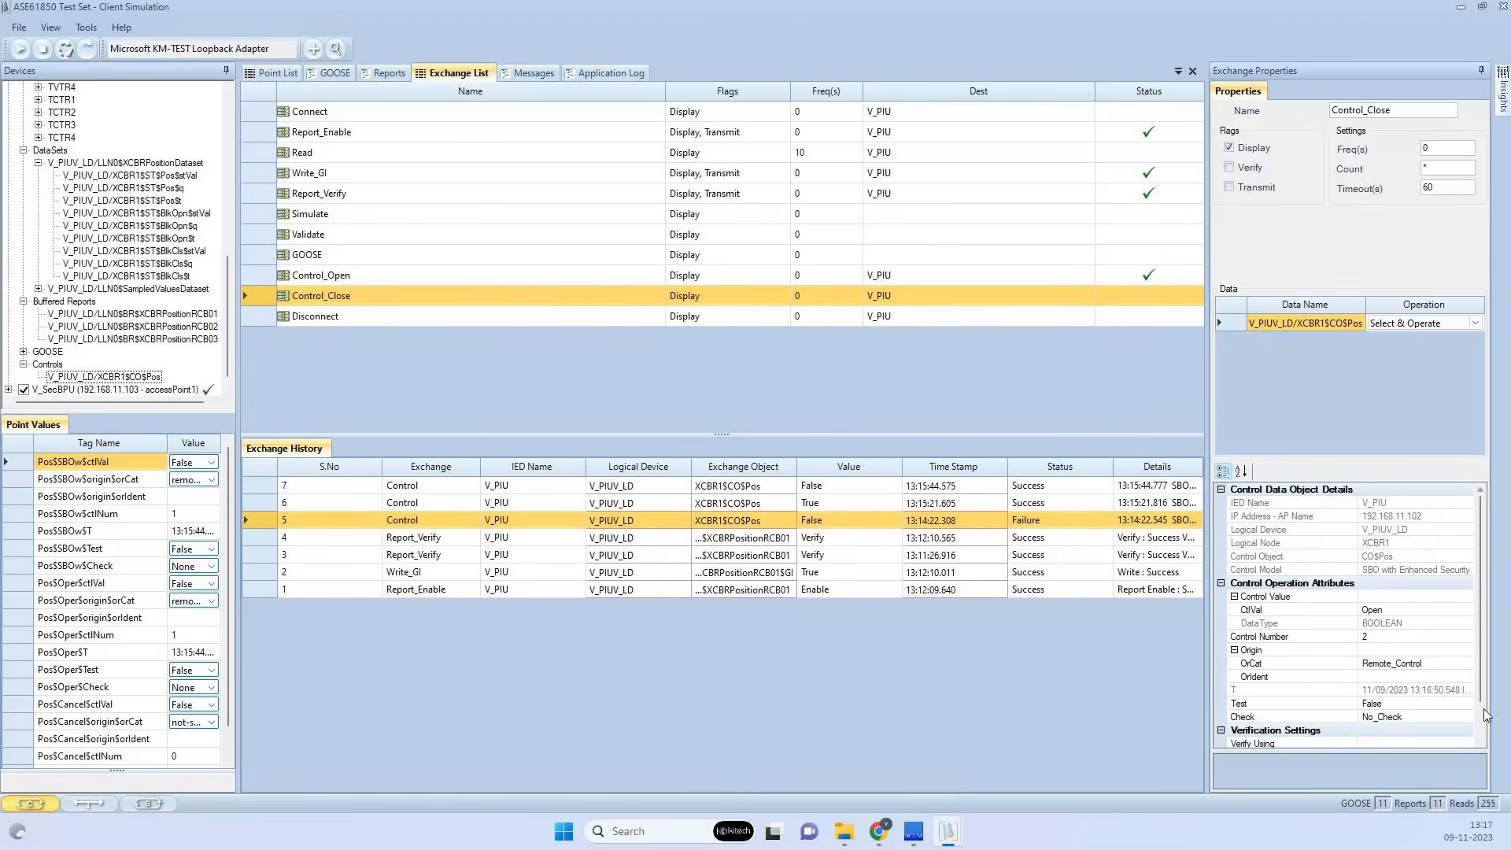
# Set the control value (CtlVal) of the Control_Close exchange to Close
pyautogui.click(1467, 609)
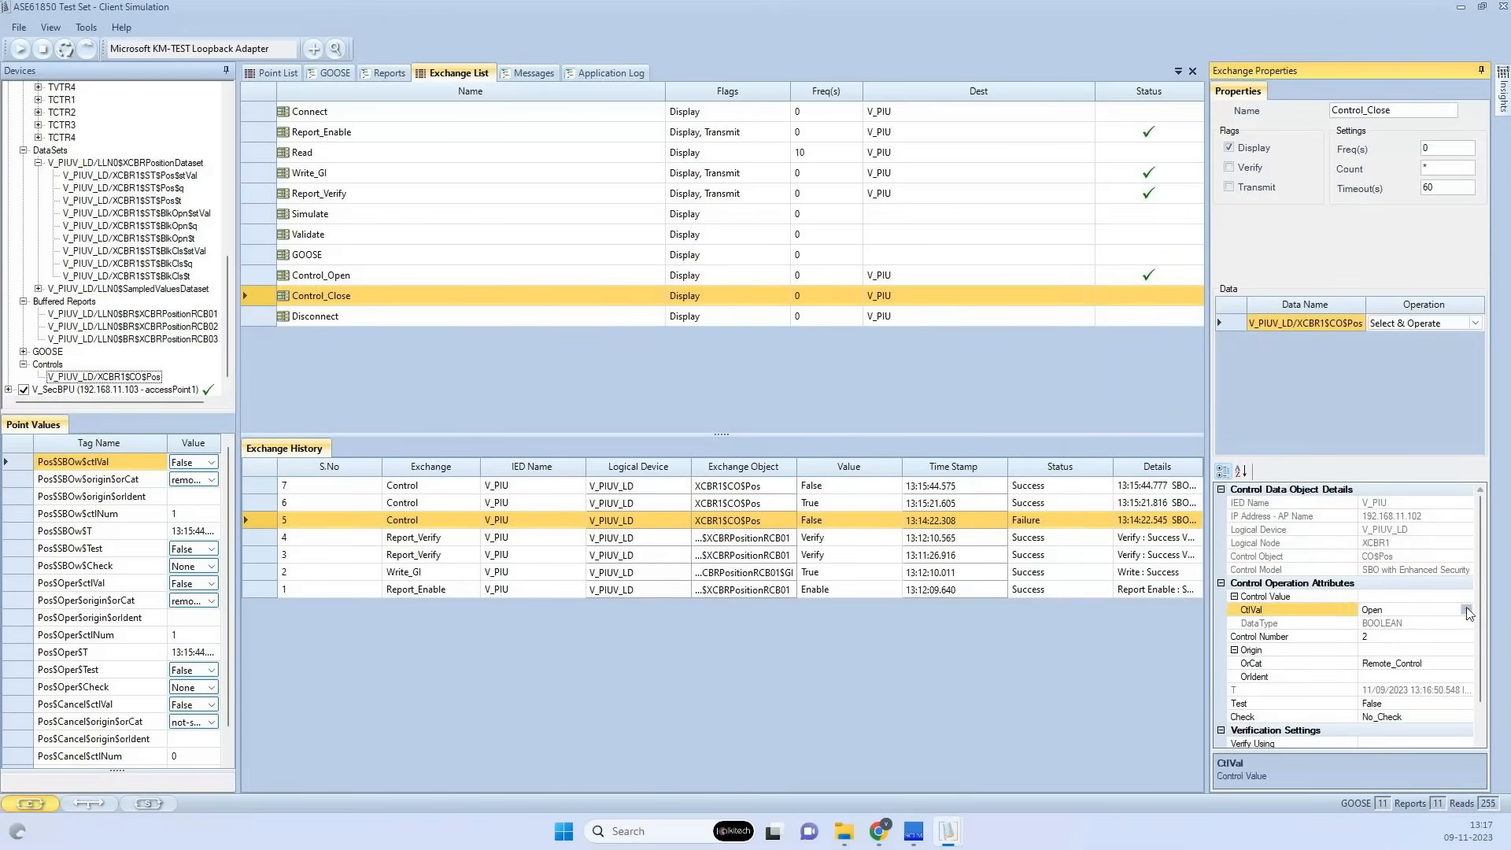
pyautogui.click(1466, 610)
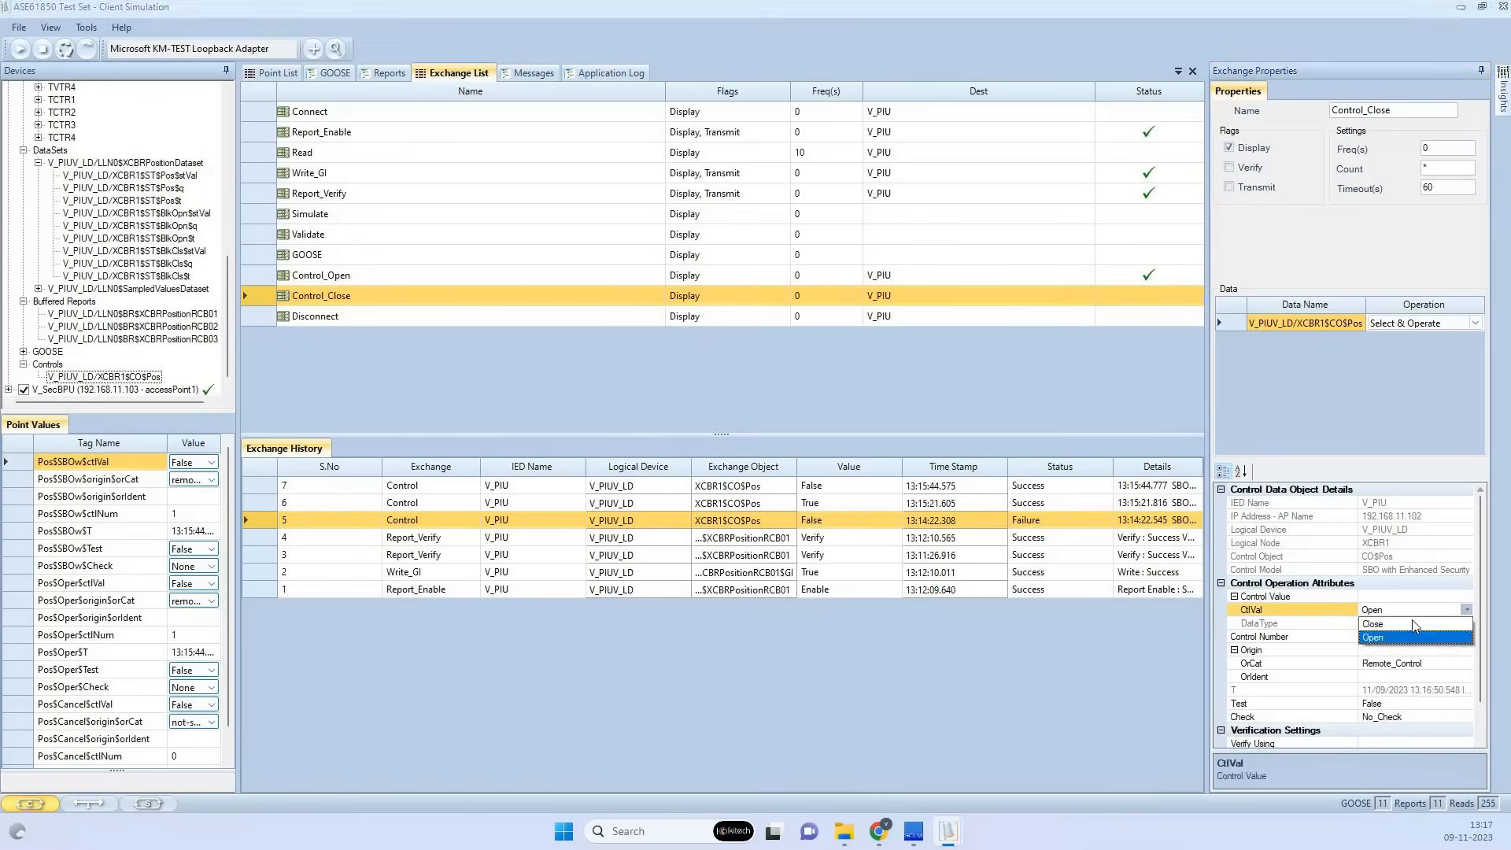
pyautogui.click(1385, 637)
pyautogui.click(1320, 623)
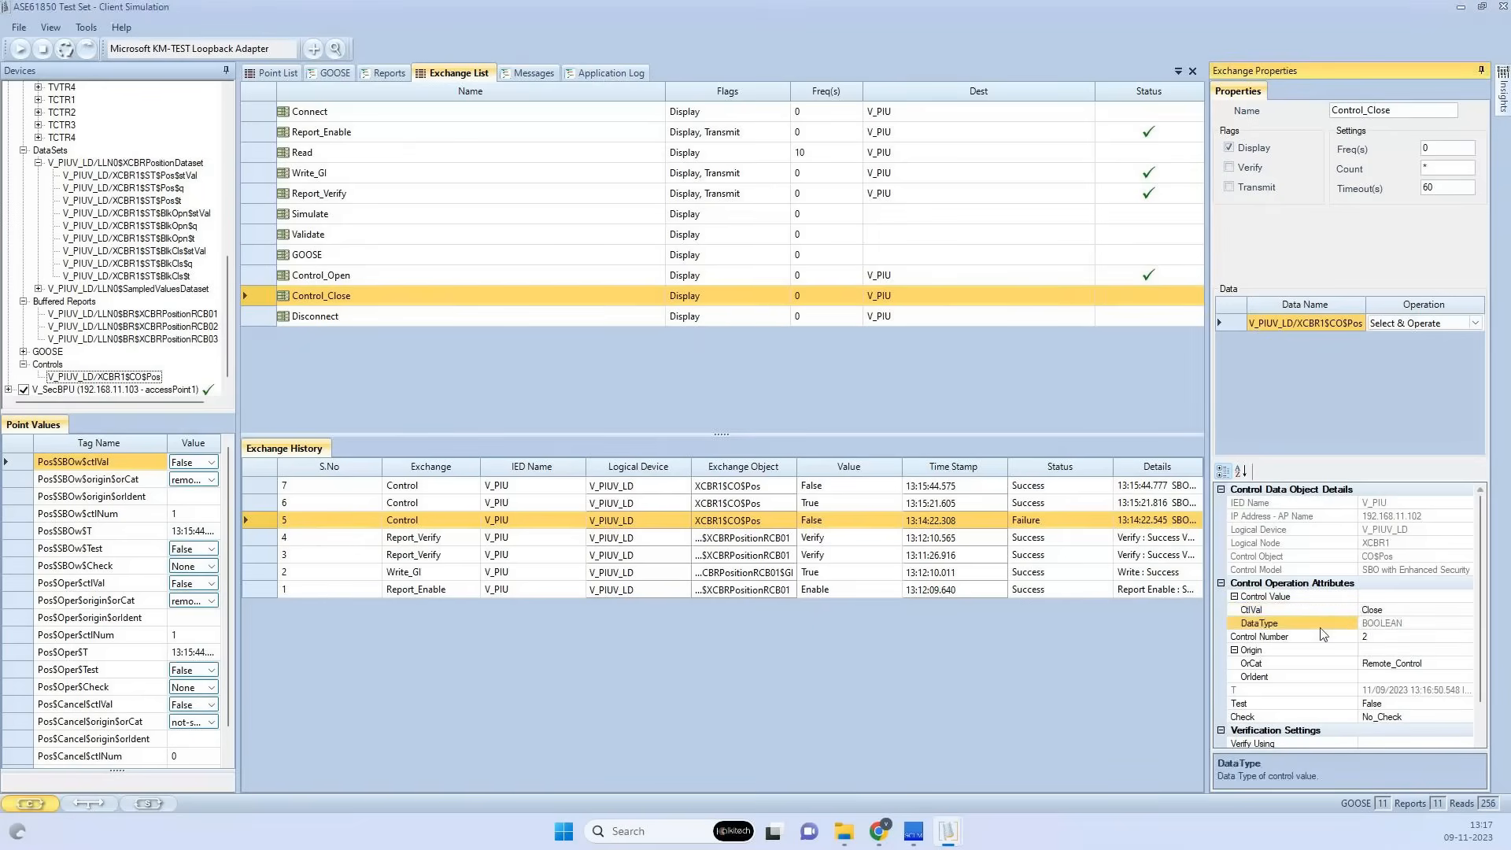
# Check V_PIU's breaker position in the Server Simulation window, transmit Control_Close from the client, and check the received reports
pyautogui.click(942, 836)
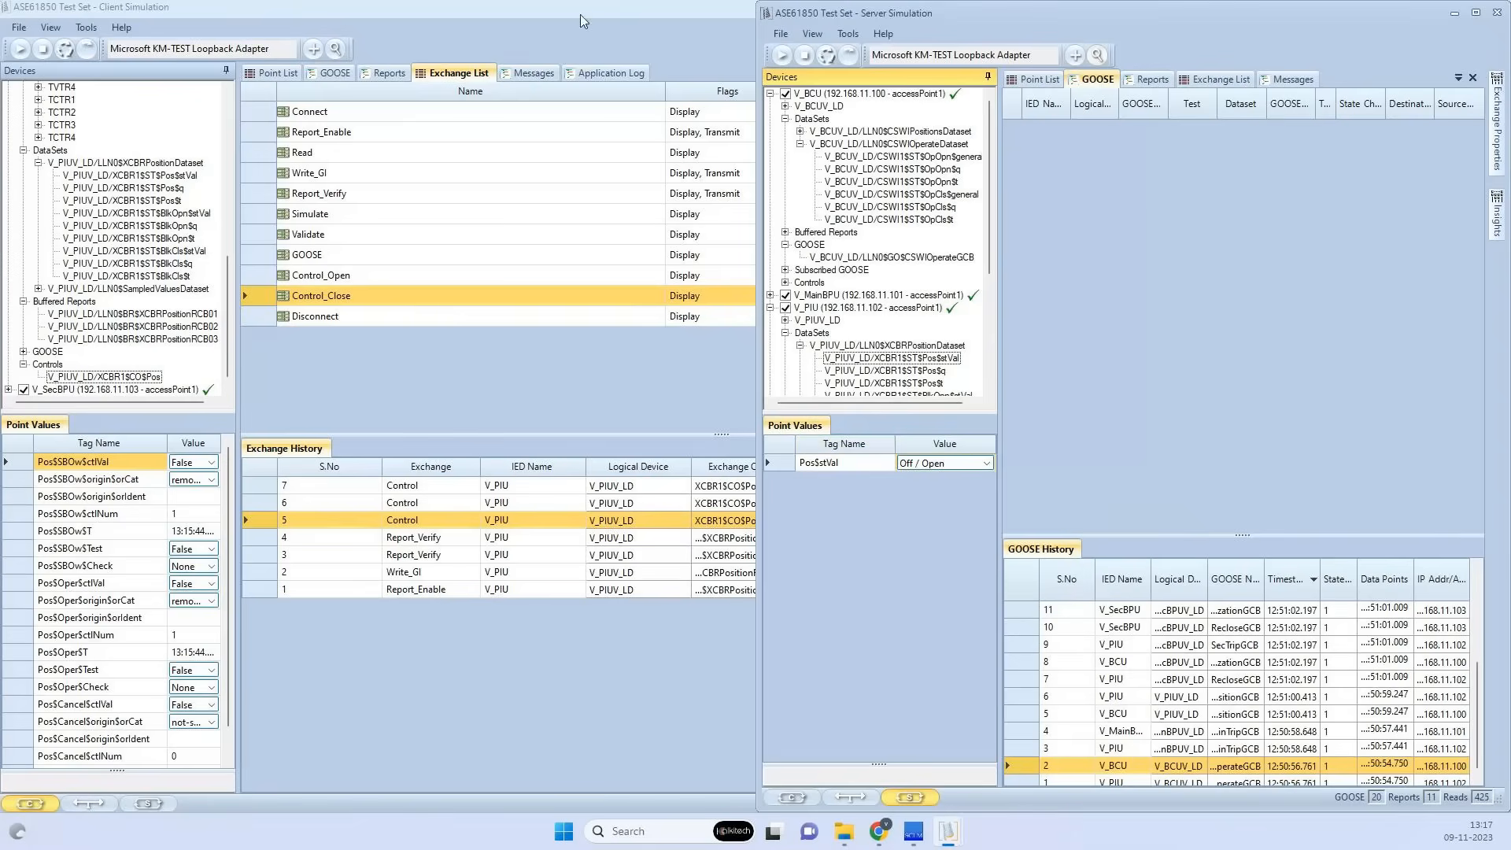
pyautogui.click(579, 14)
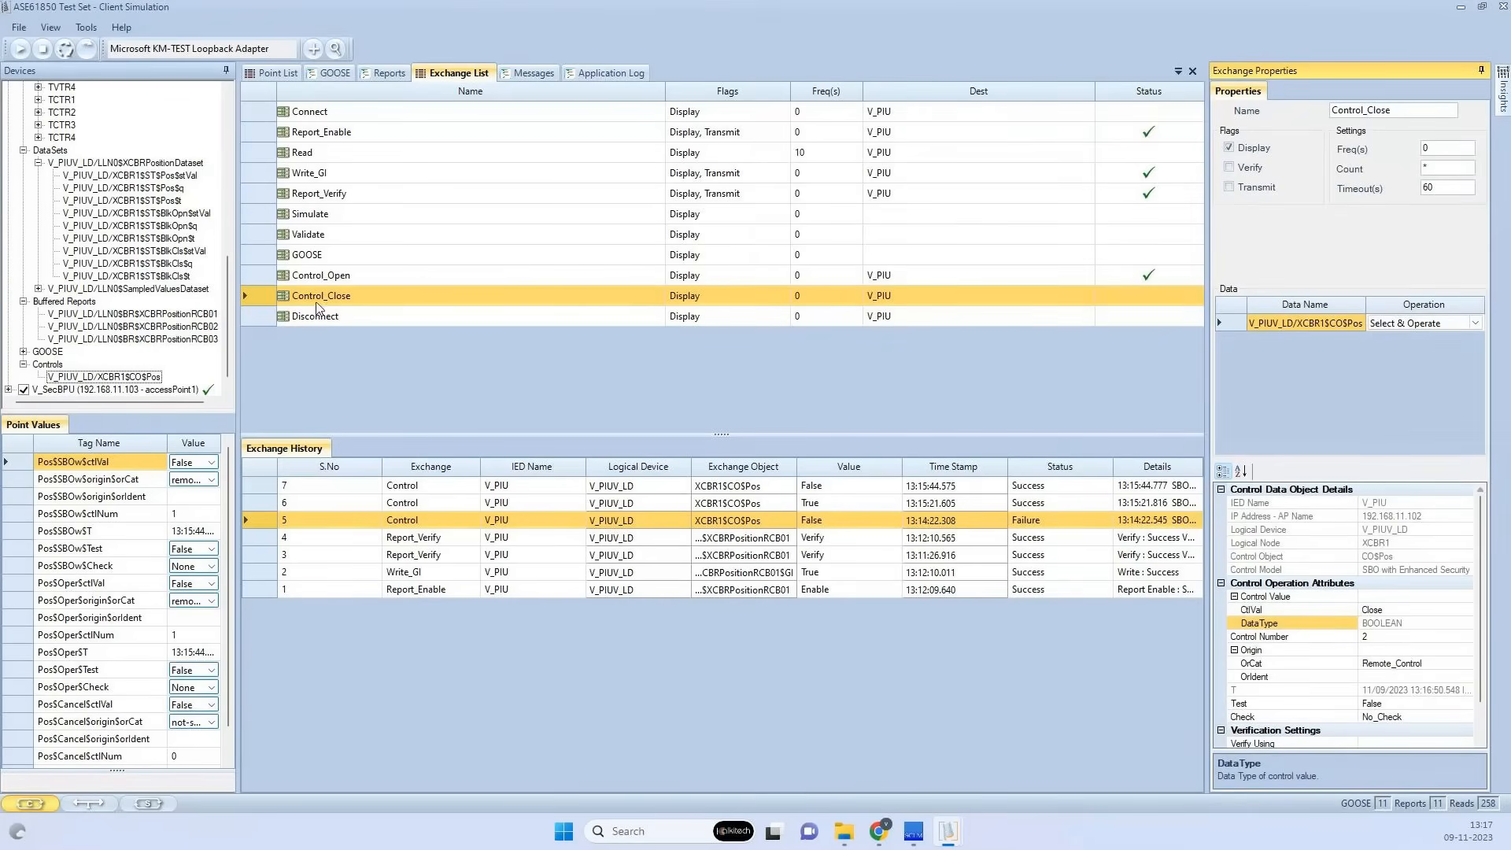
pyautogui.doubleClick(267, 303)
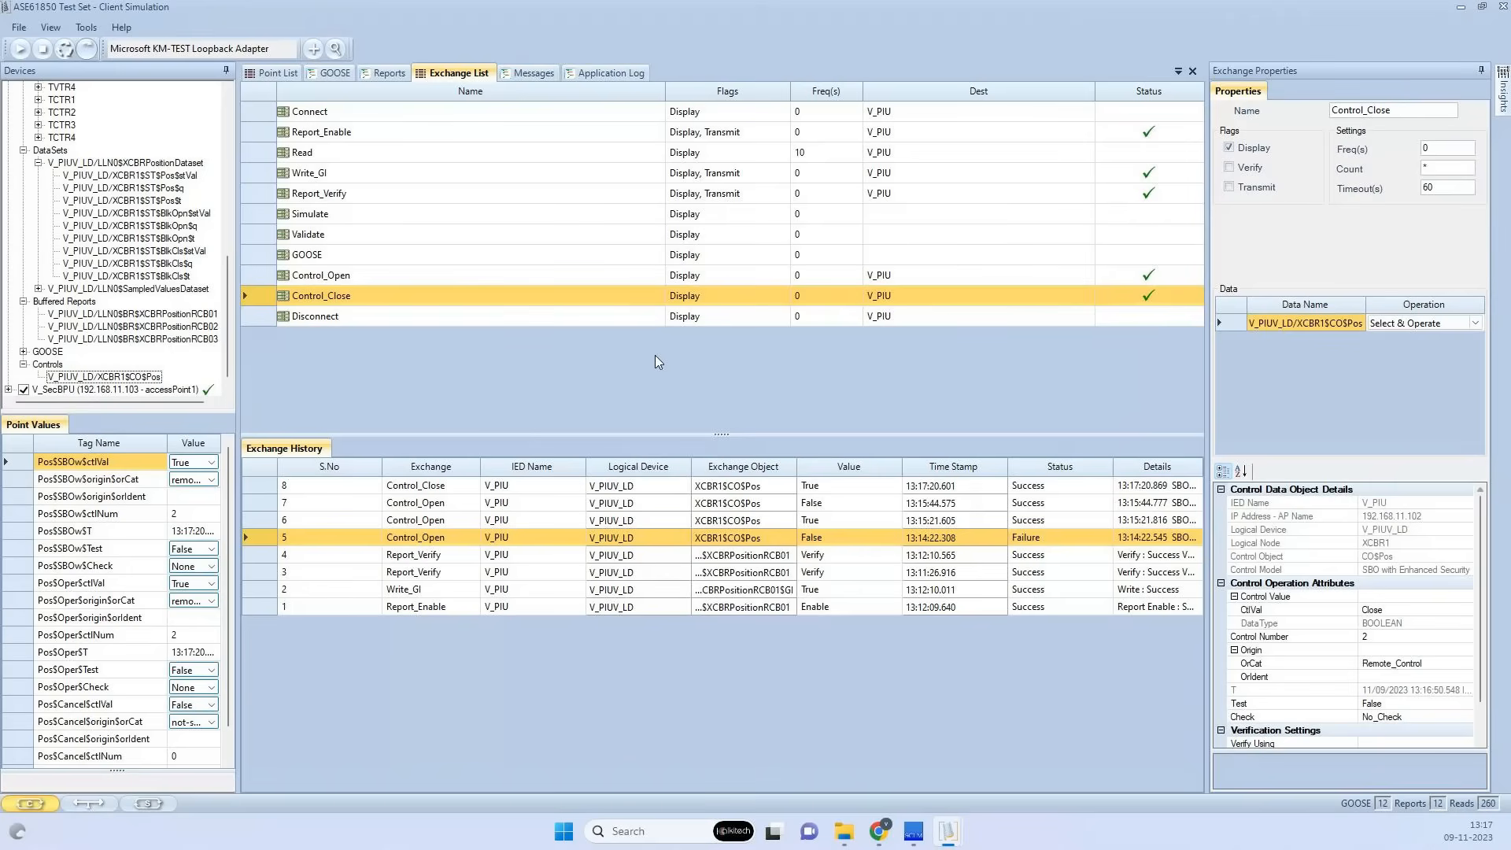
pyautogui.click(389, 72)
pyautogui.click(459, 73)
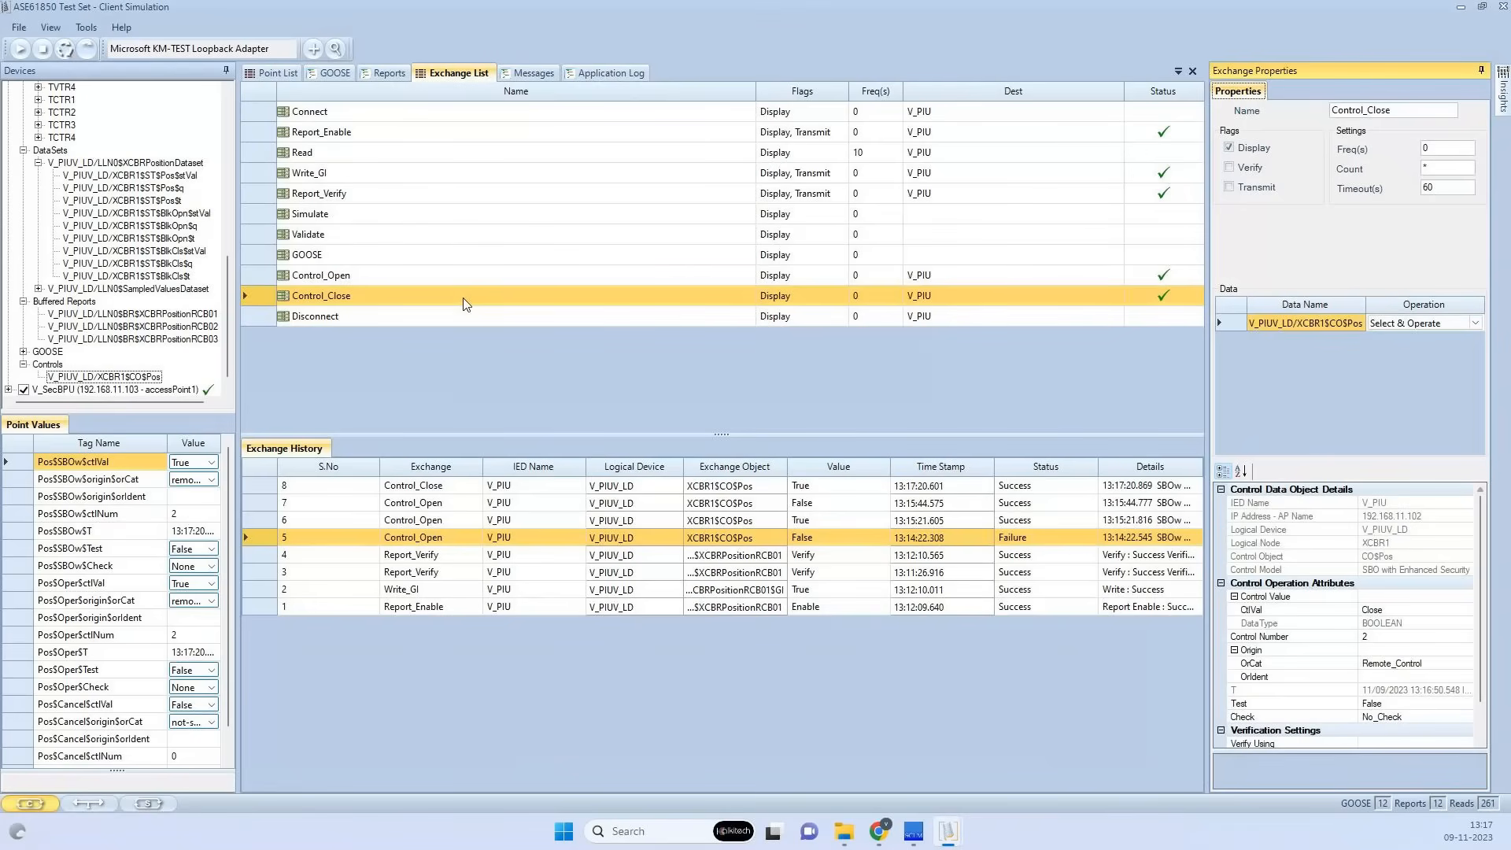
# Clear the Transmit flag of Report_Enable and review the settings of the Read, Write_GI, Report_Verify, Control_Open and Control_Close exchanges
pyautogui.click(313, 133)
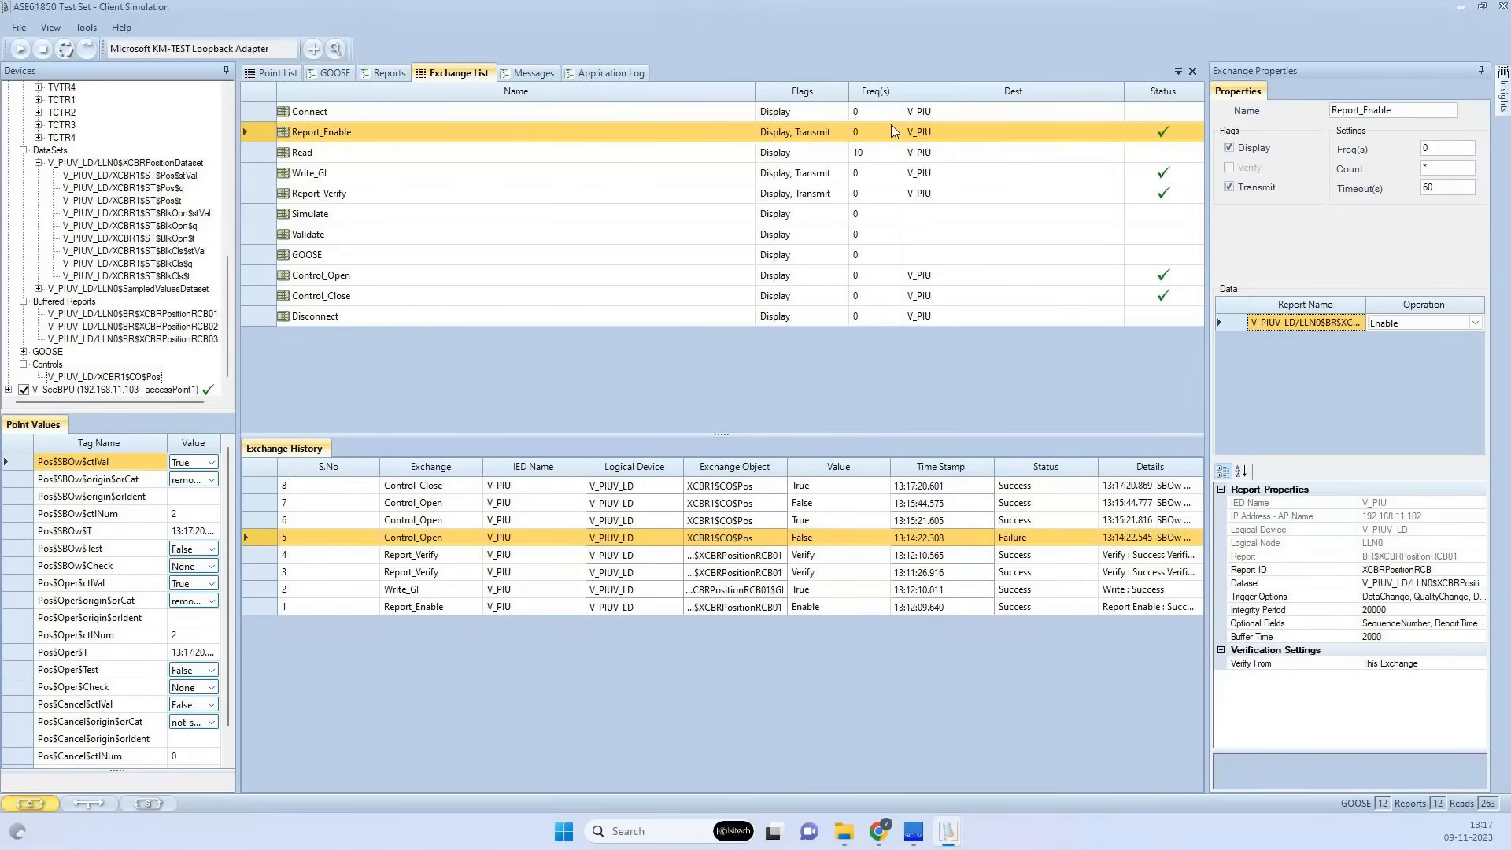
pyautogui.press('Down')
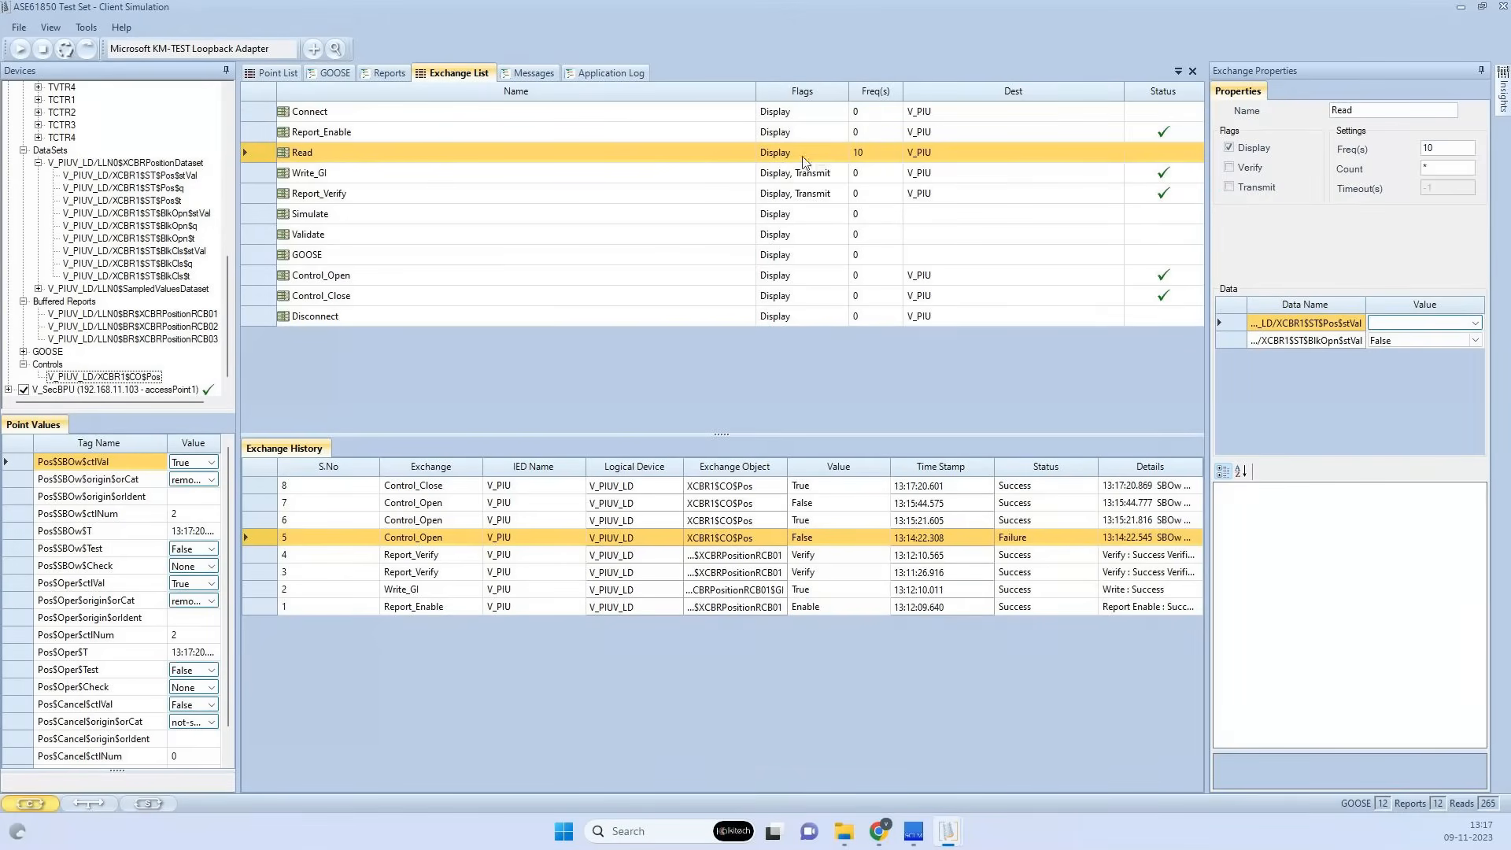
pyautogui.click(361, 173)
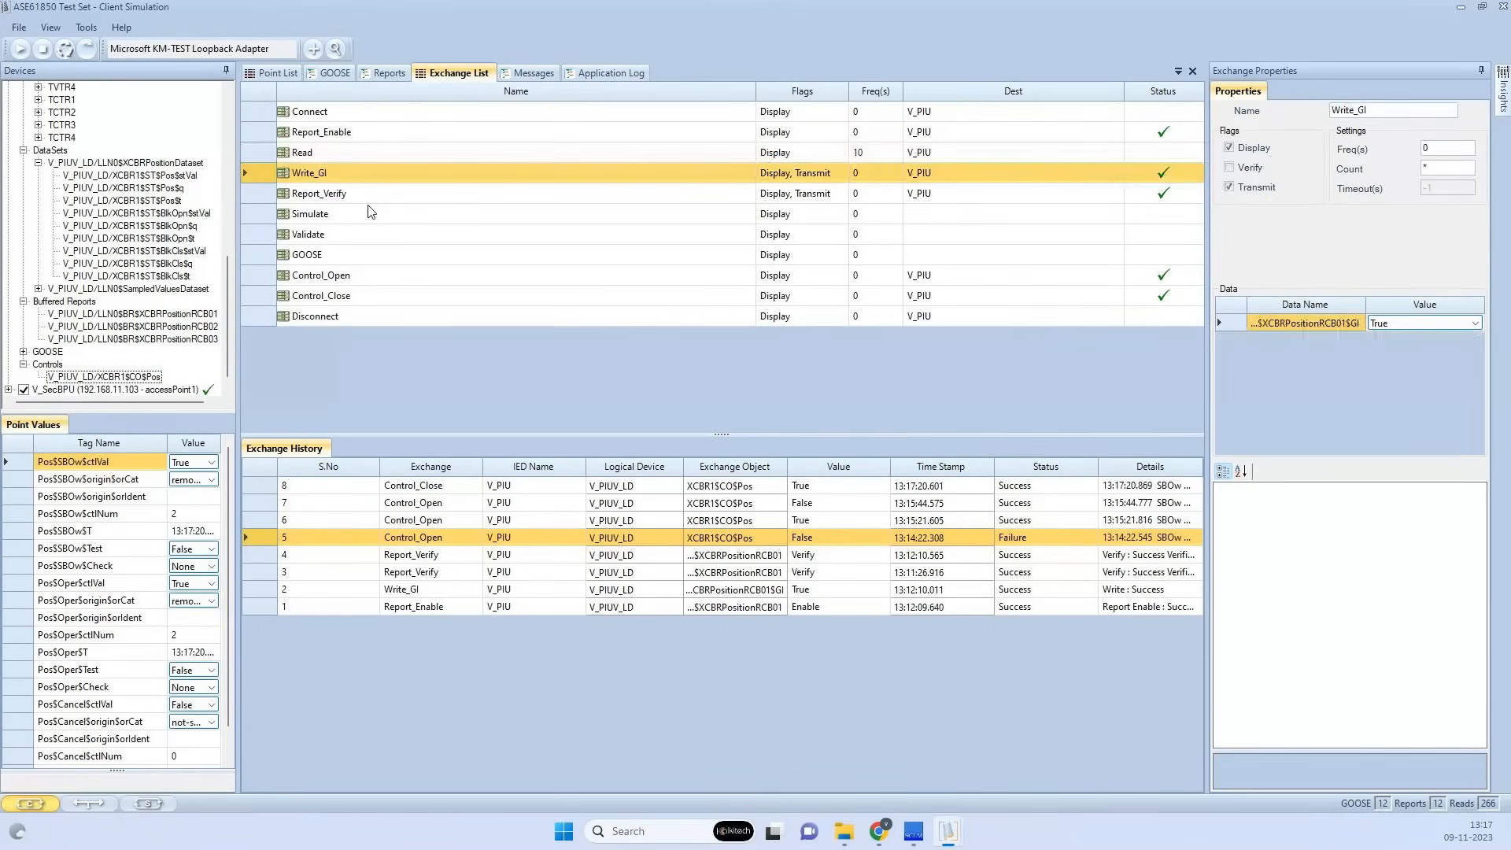
pyautogui.press('Down')
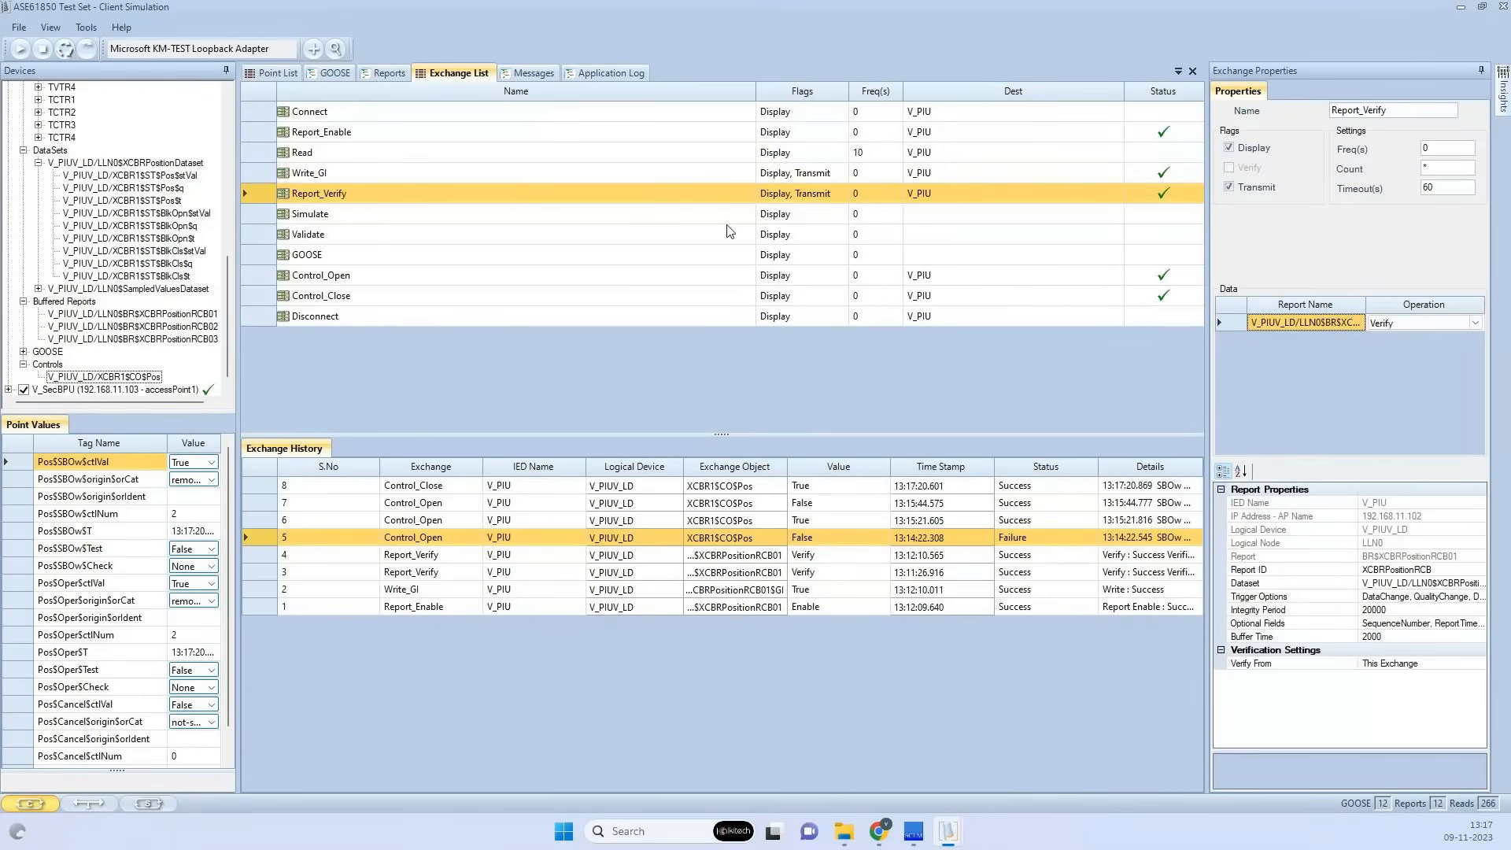
pyautogui.click(331, 280)
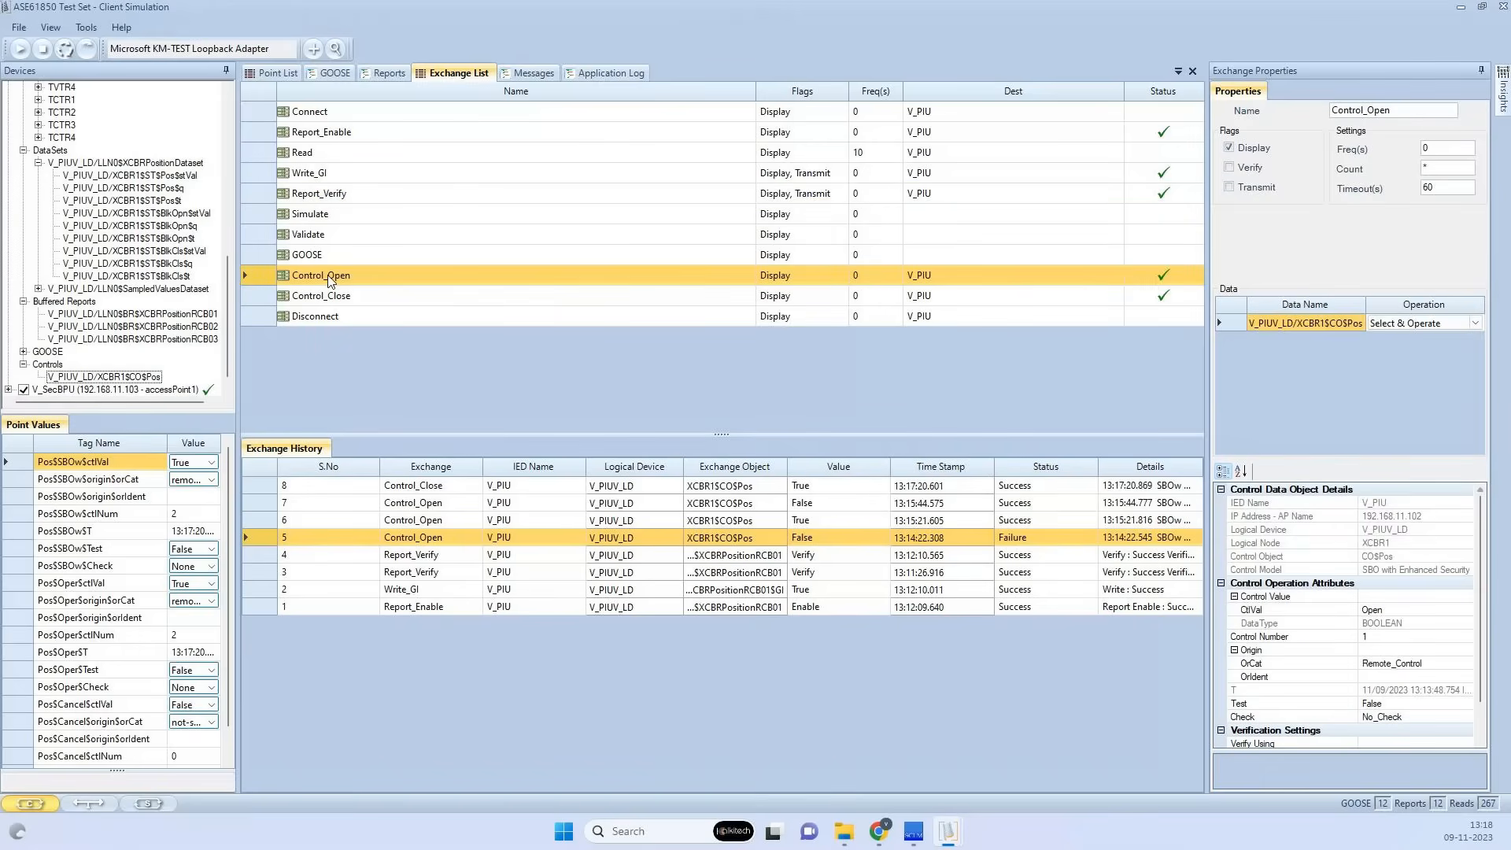
pyautogui.click(342, 300)
pyautogui.click(336, 281)
pyautogui.press('Down')
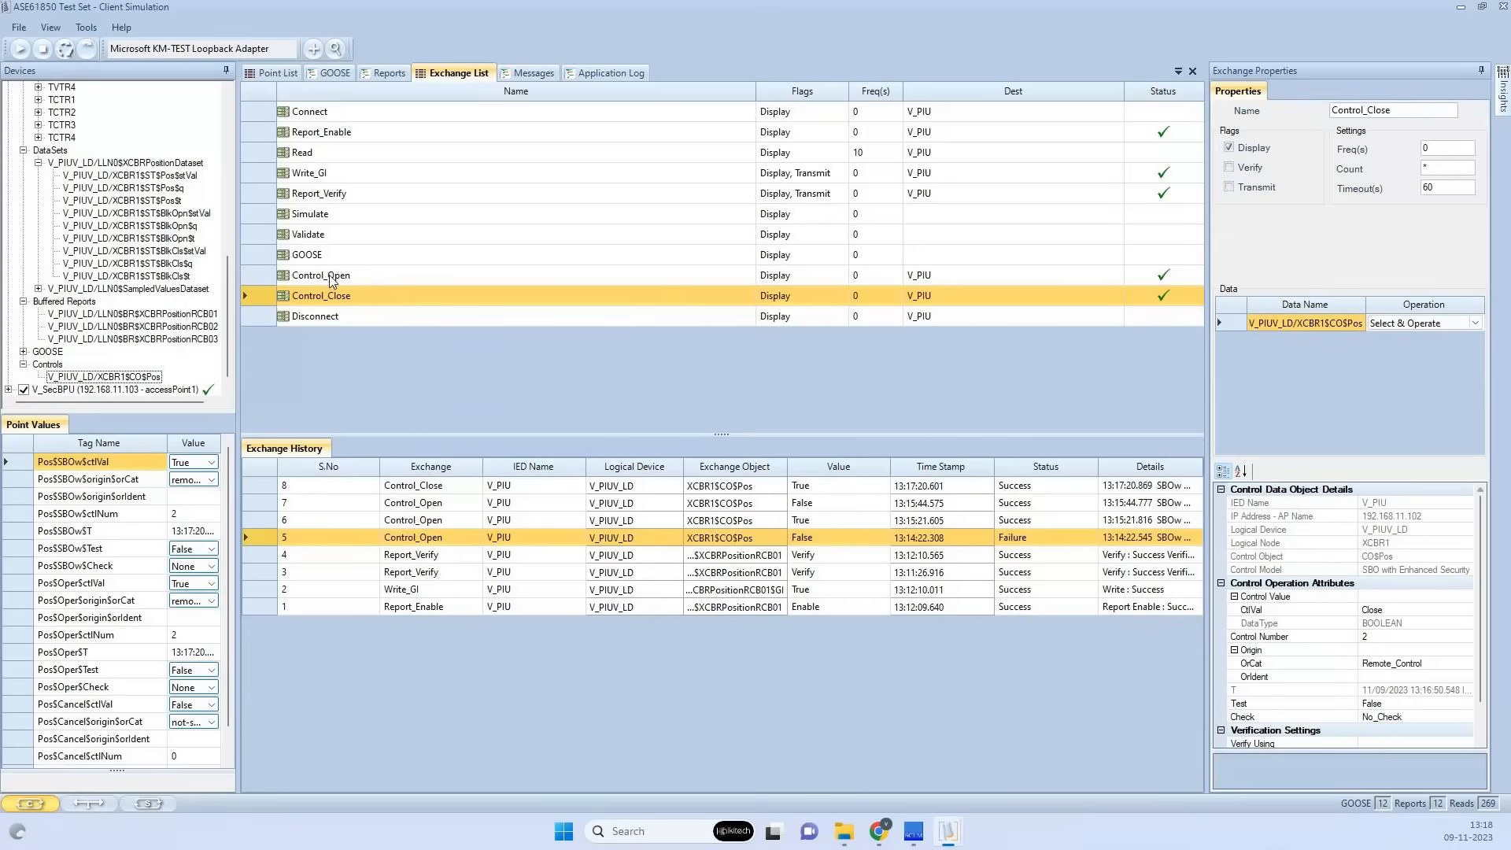
# Enable the Verify flag on the Control_Open exchange and set its Verify Using option to GOOSE and Read
pyautogui.click(331, 281)
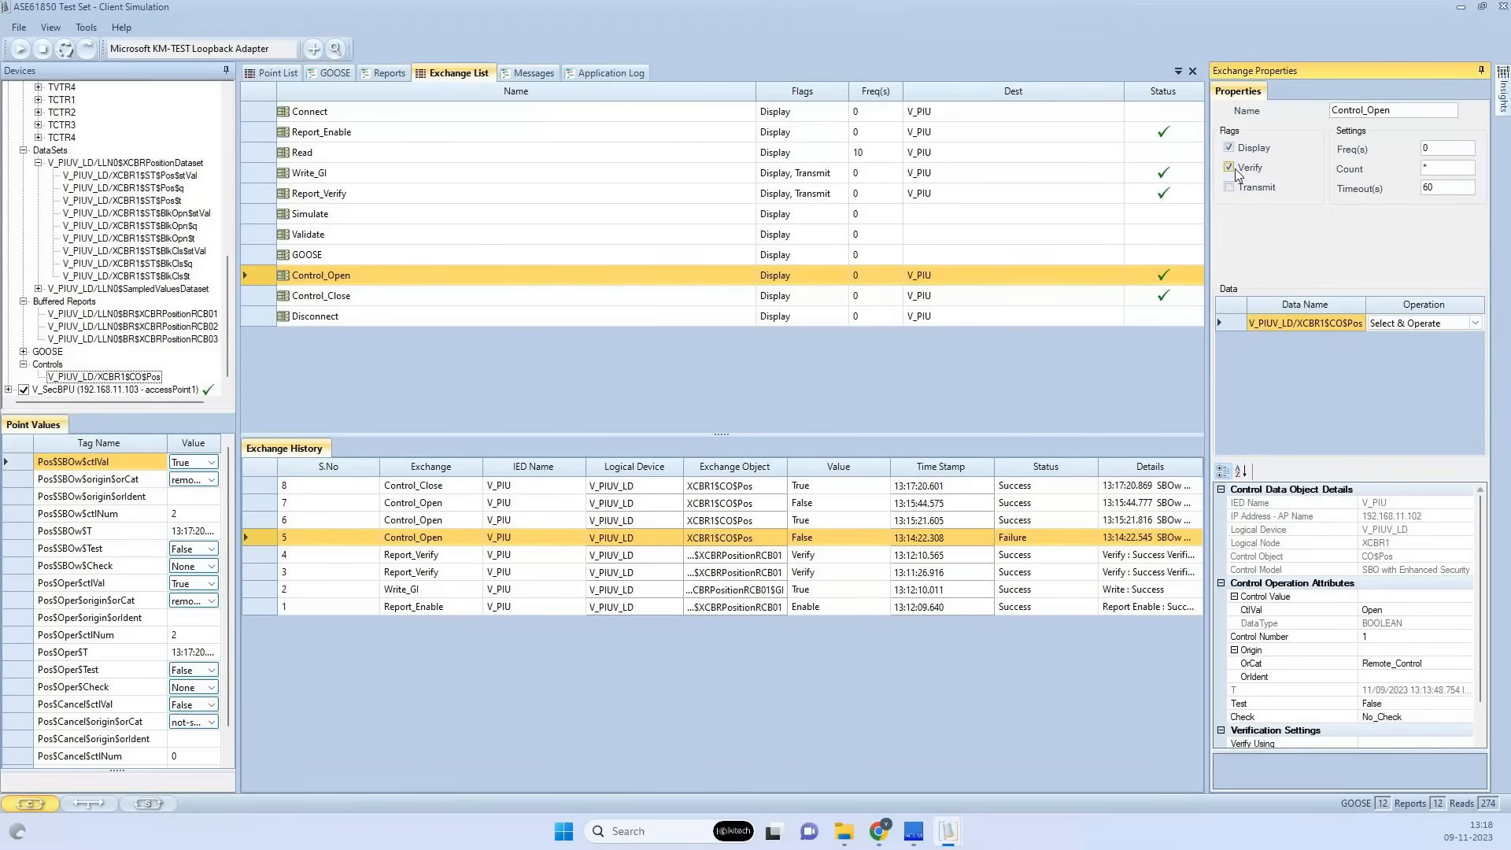
pyautogui.scroll(-1, 1471, 670)
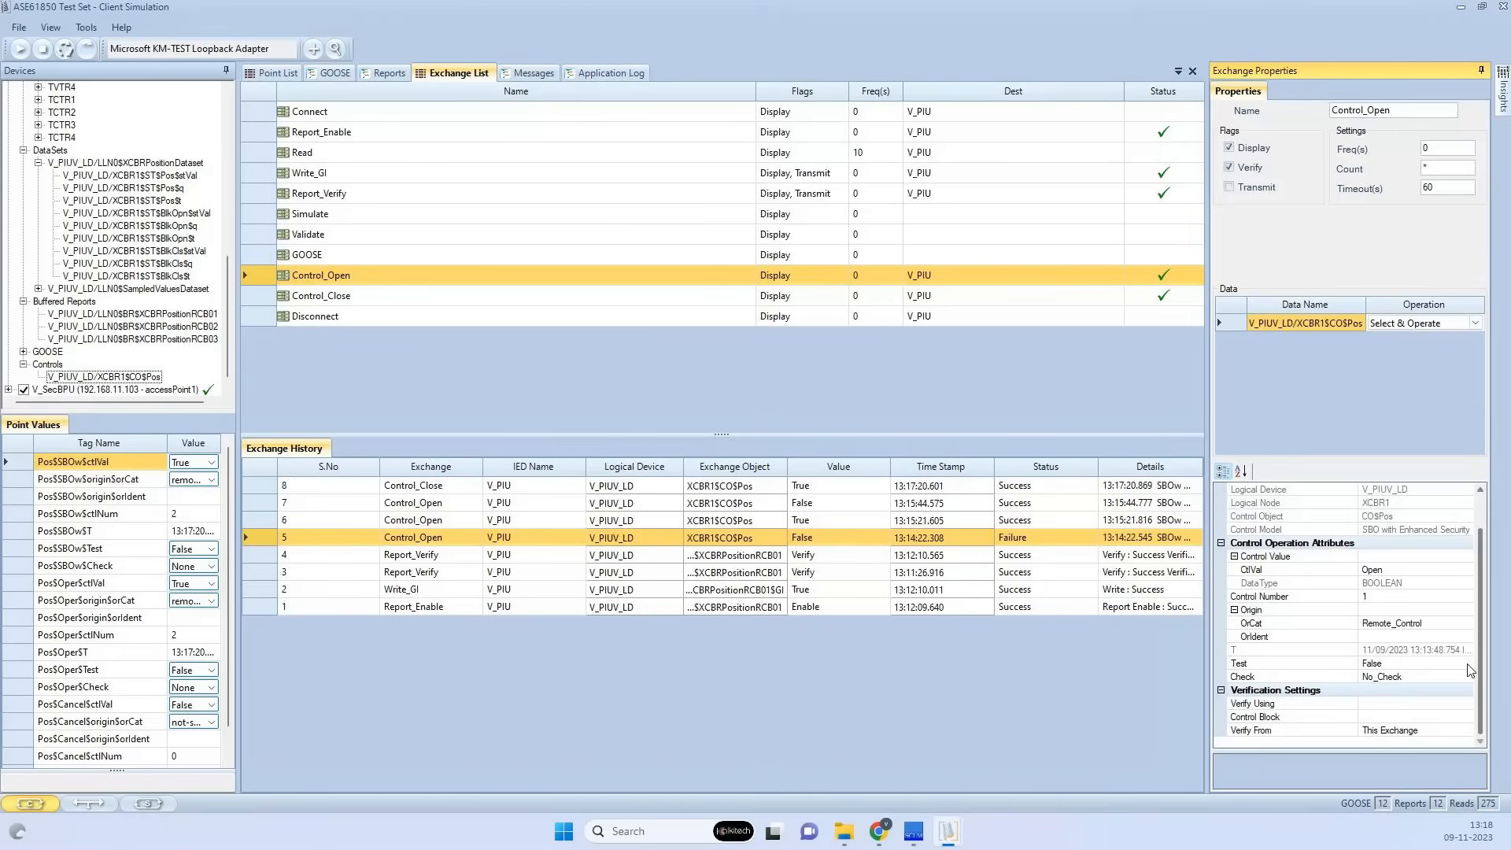
pyautogui.click(1408, 704)
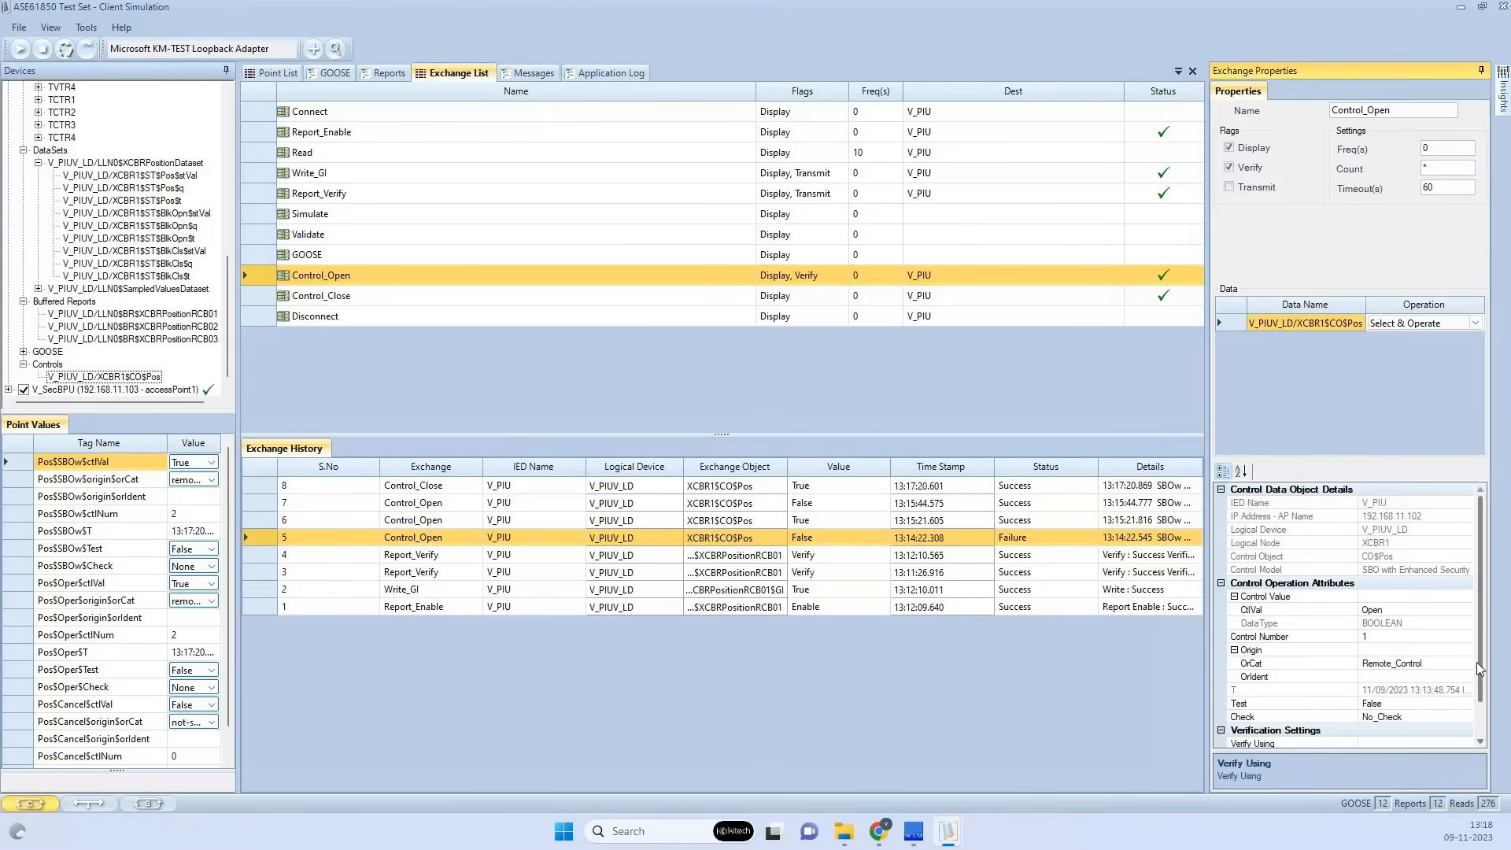
pyautogui.scroll(-1, 1468, 708)
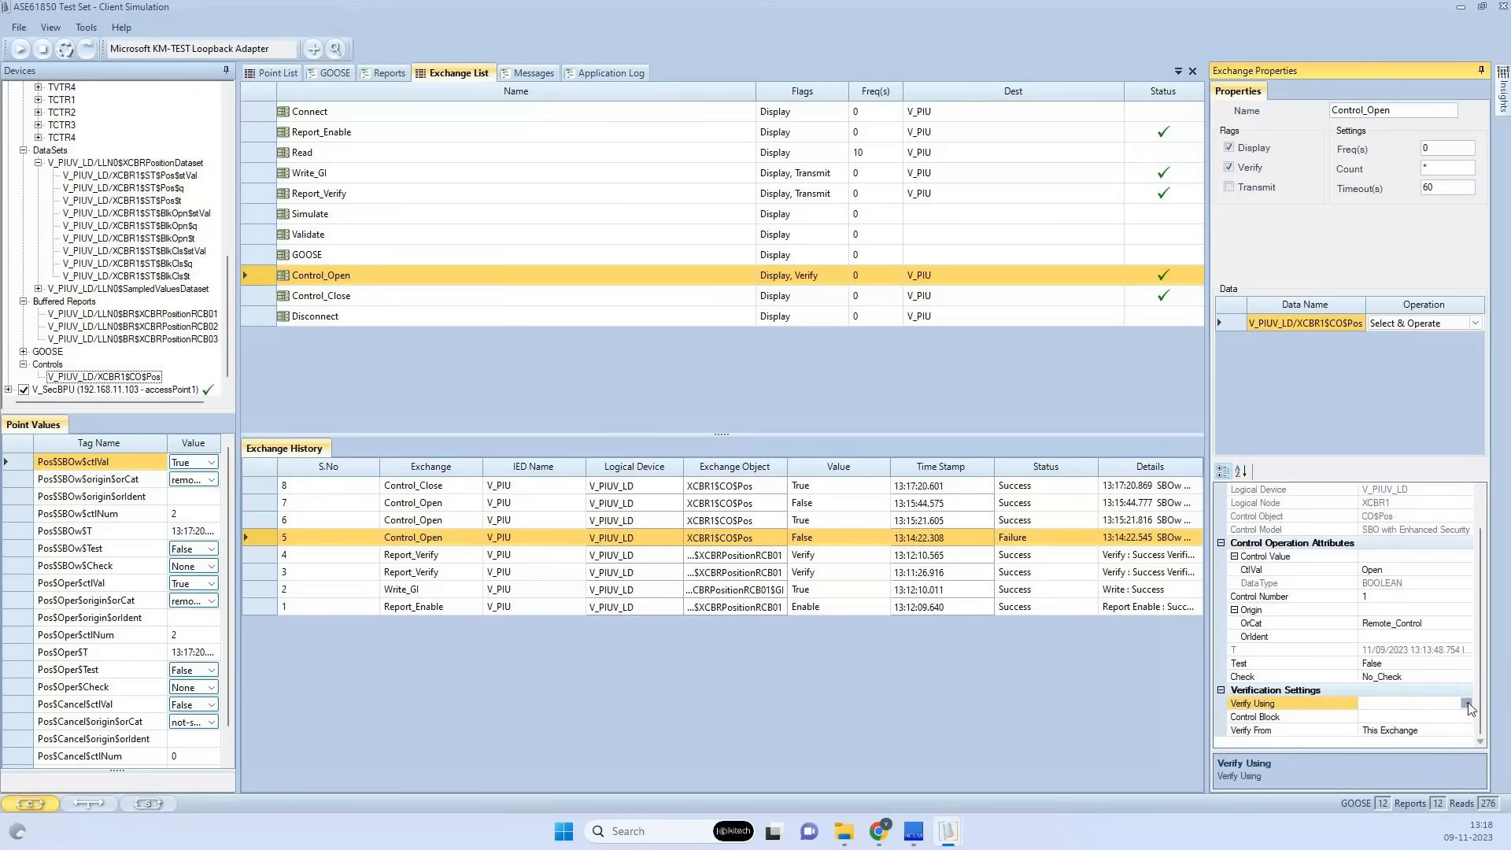
pyautogui.click(1467, 704)
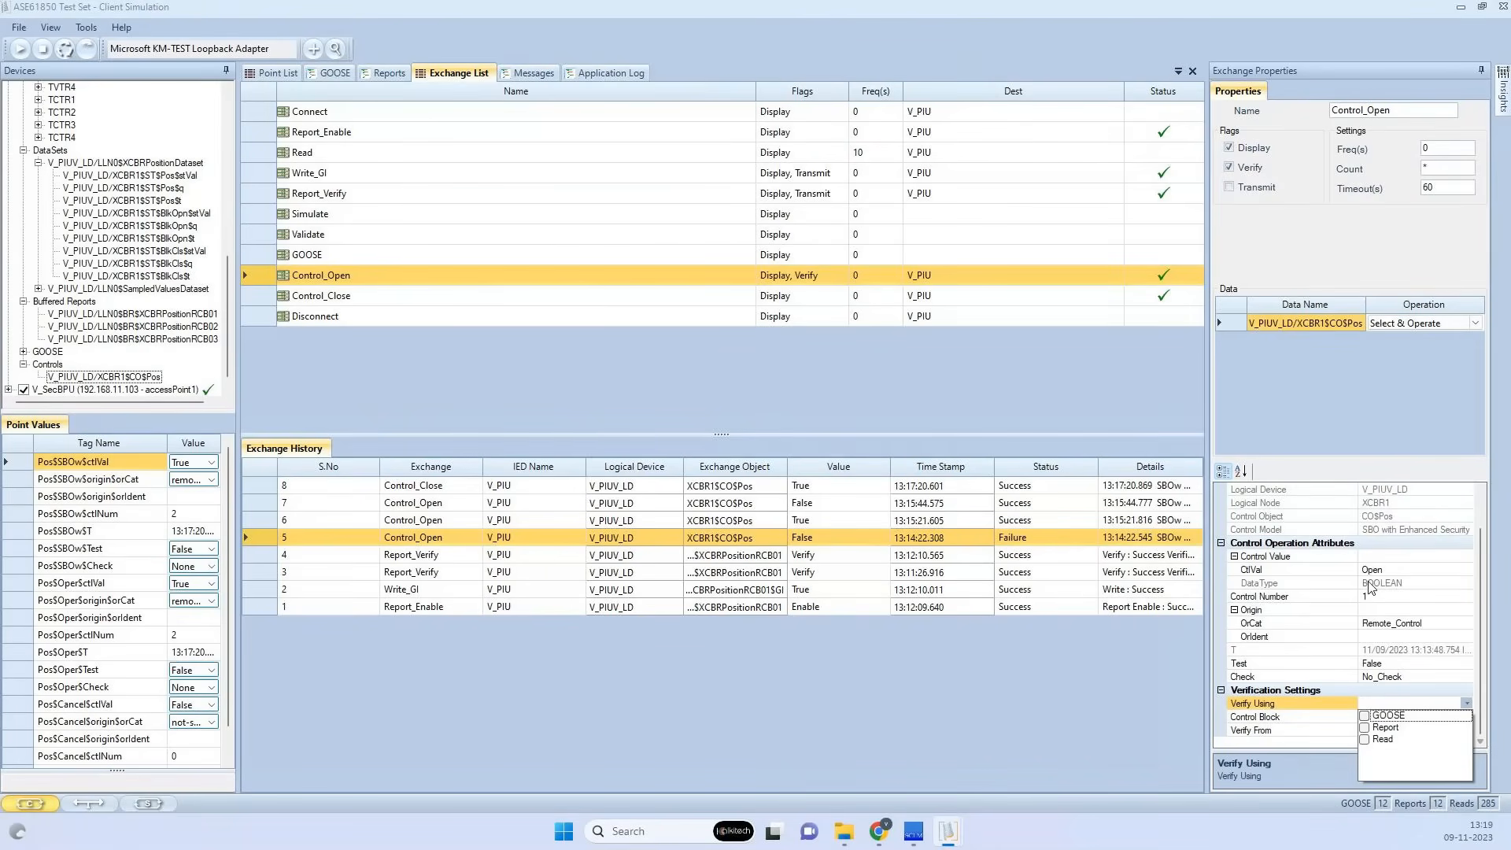
pyautogui.click(1373, 738)
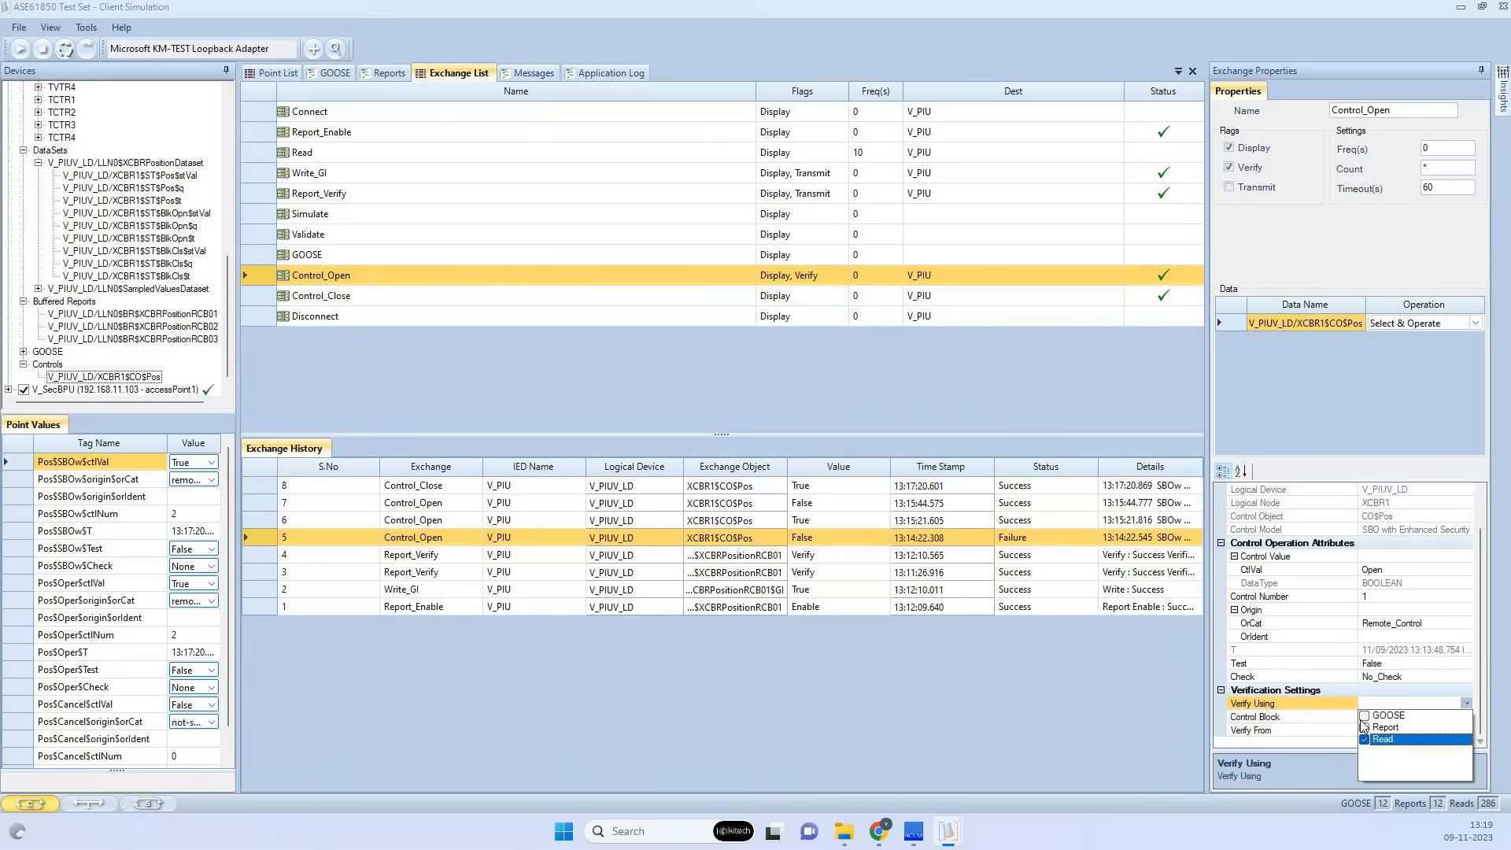
pyautogui.click(1363, 717)
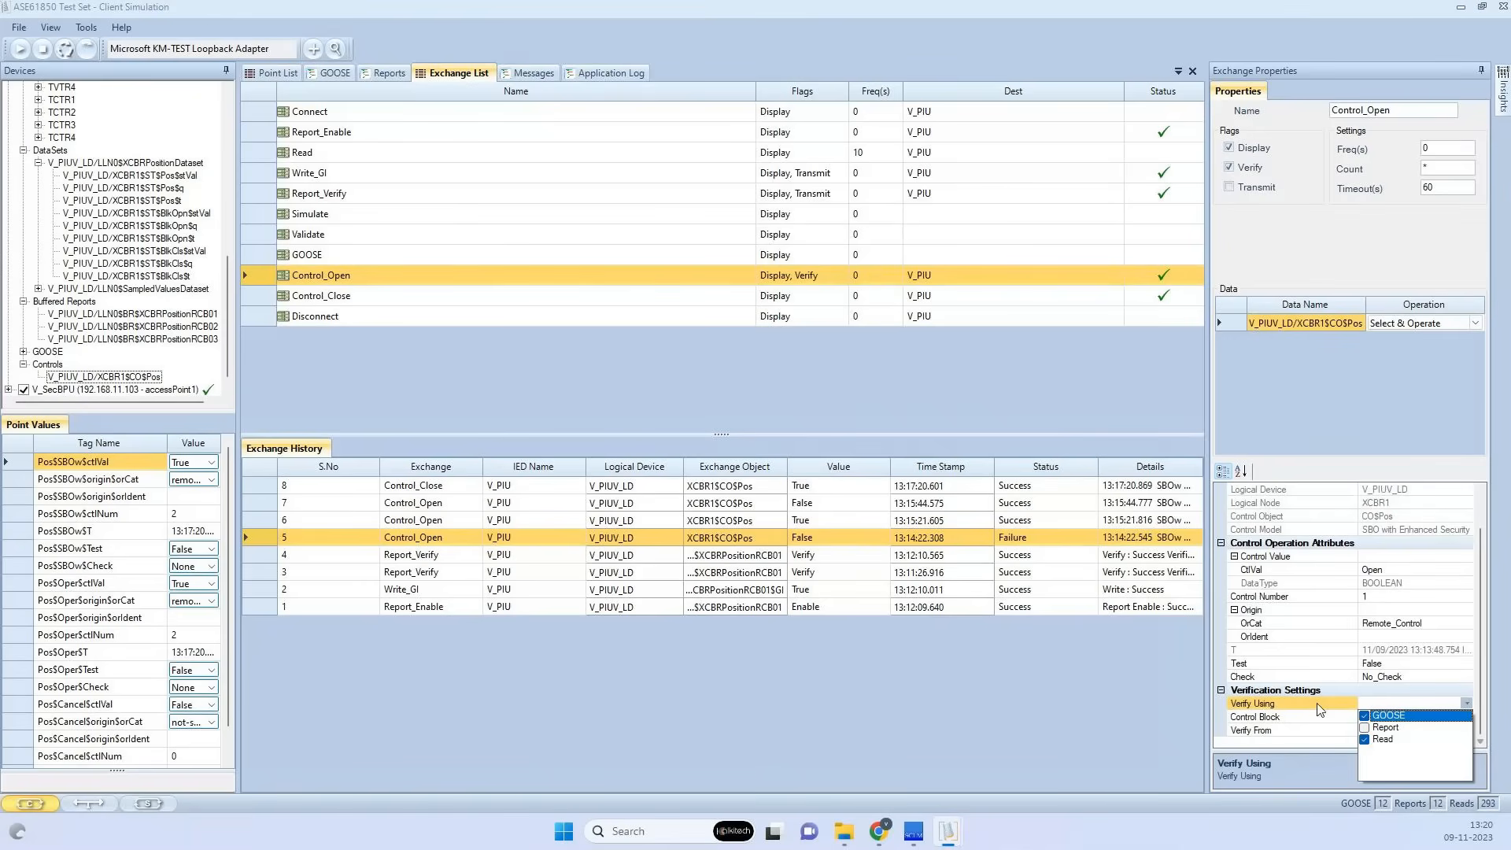
pyautogui.click(1320, 709)
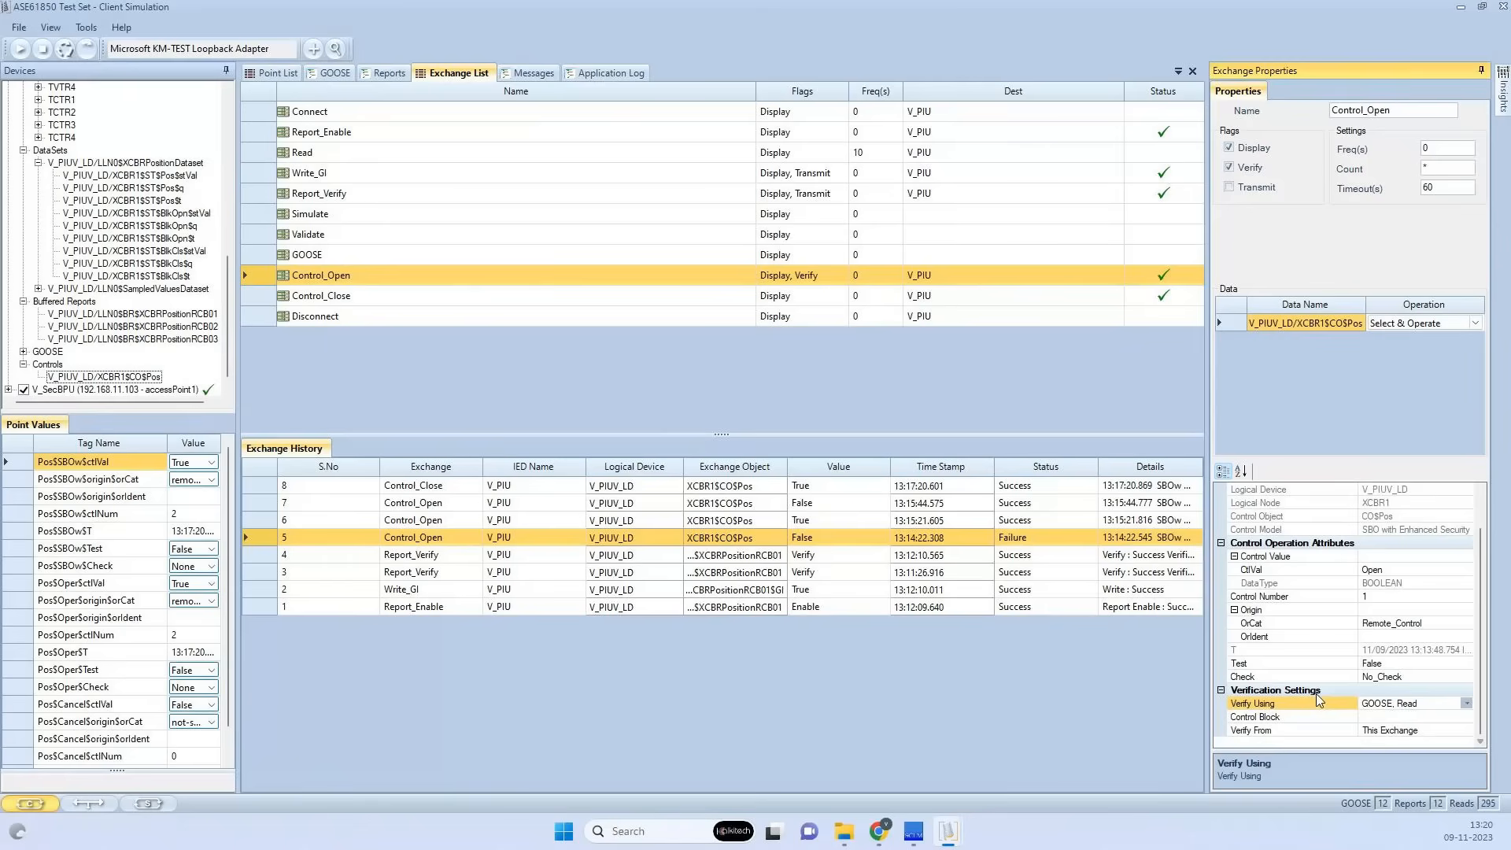
# Set Control_Open's verification control block to V_PIUV_LD/LLN0$GO$XCBRPositionGCB and review the Verify From choices
pyautogui.click(1365, 716)
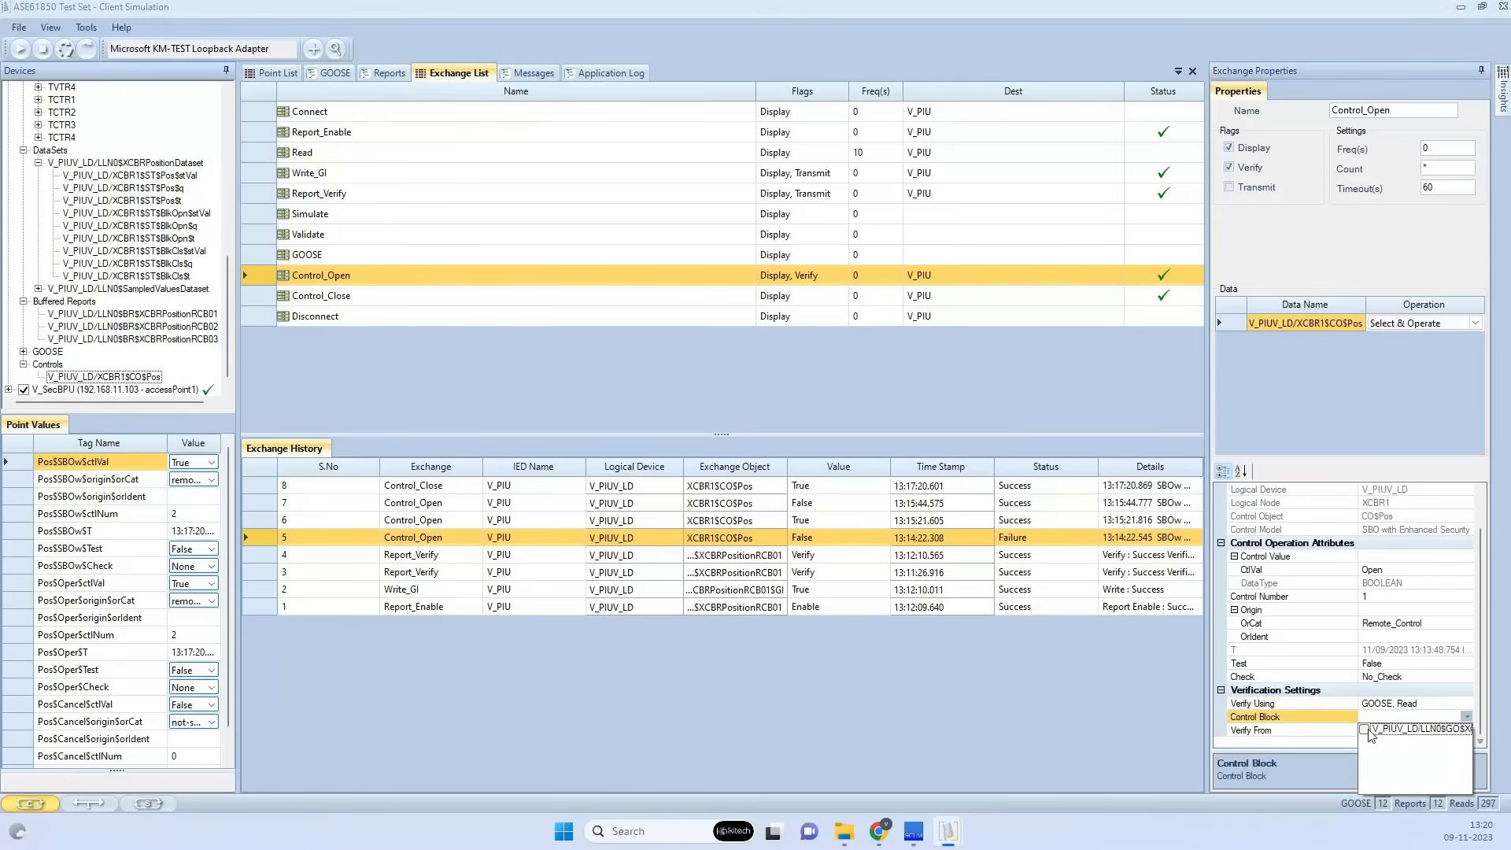
pyautogui.click(1366, 730)
pyautogui.click(1345, 723)
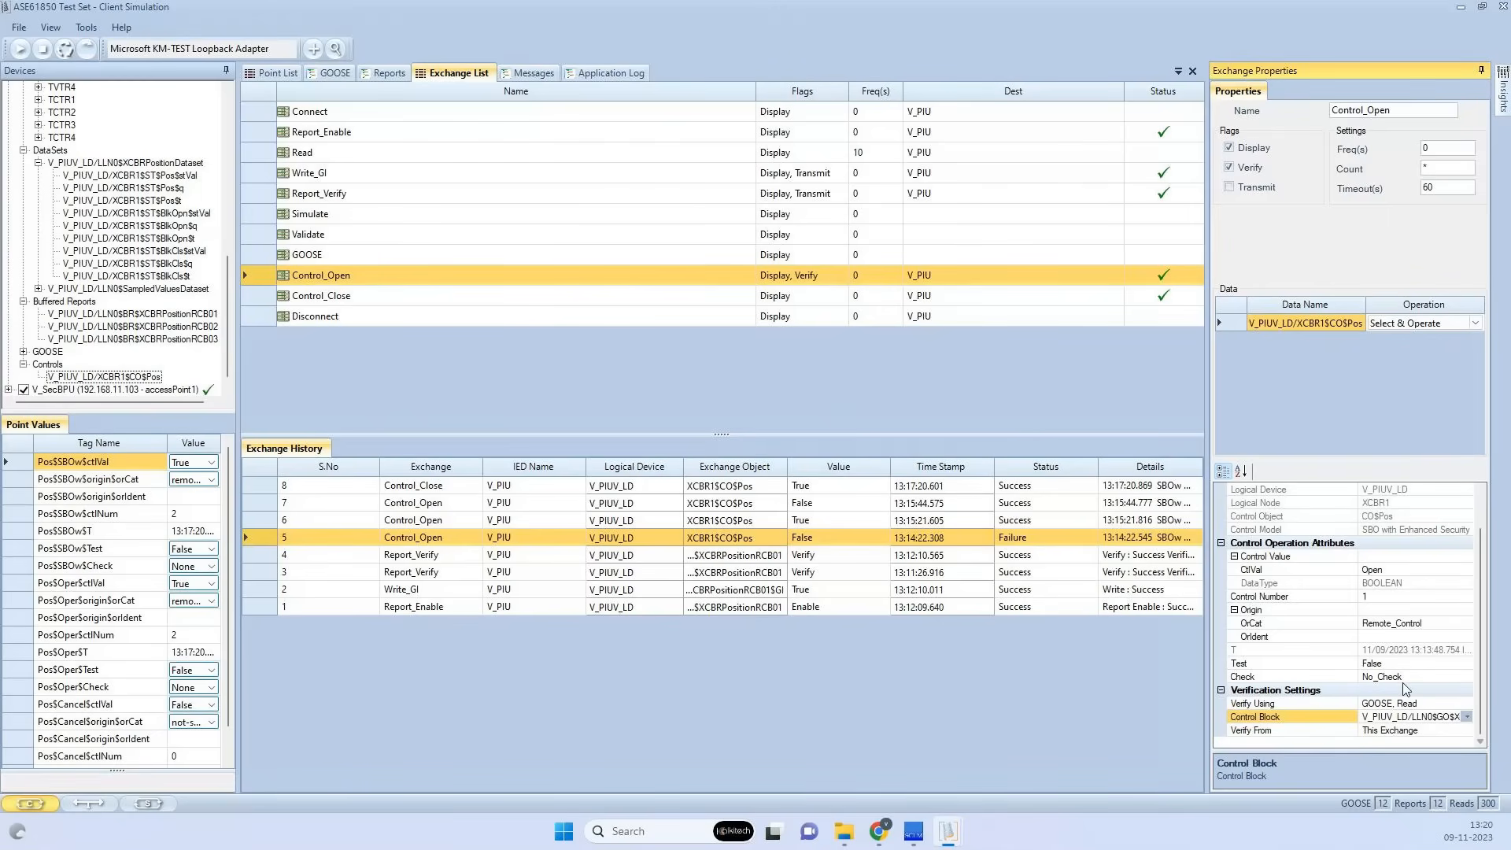
pyautogui.click(1466, 730)
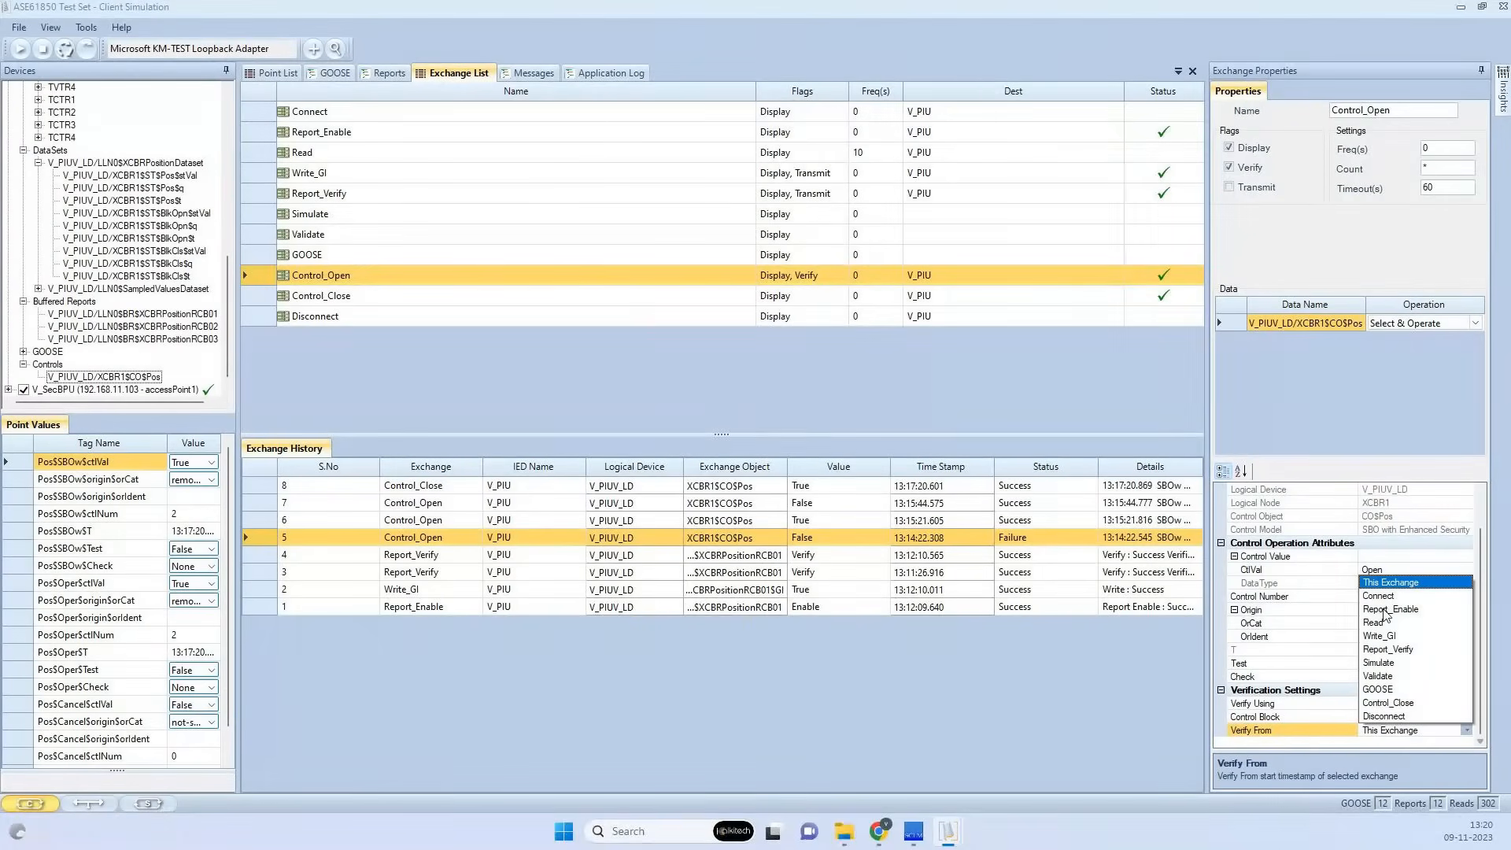
pyautogui.click(1335, 734)
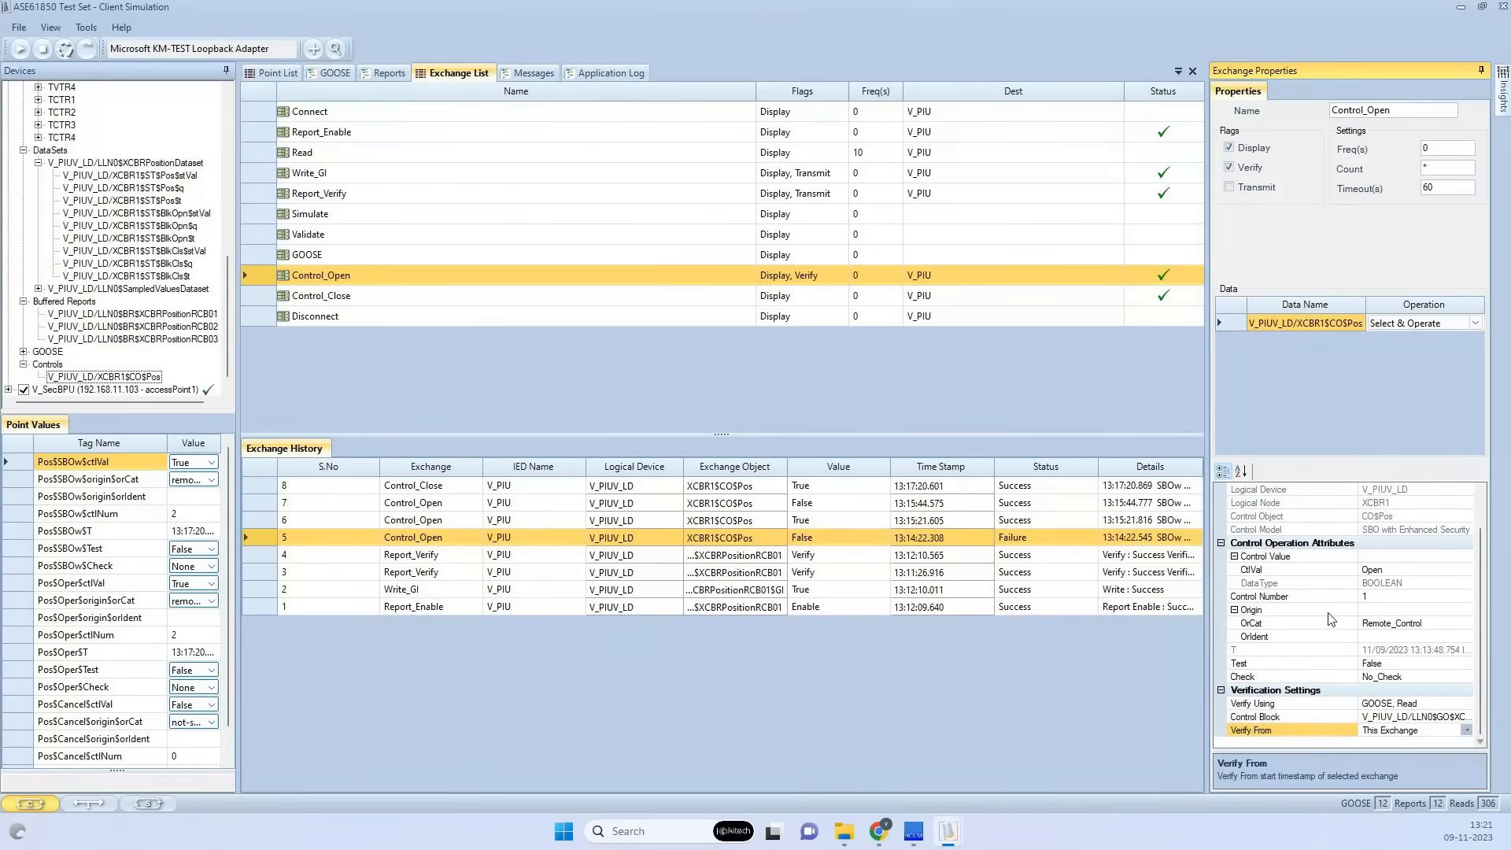
pyautogui.click(965, 355)
# Transmit Control_Open and examine the control write, GOOSE and read verification details of its new history entry
pyautogui.click(262, 277)
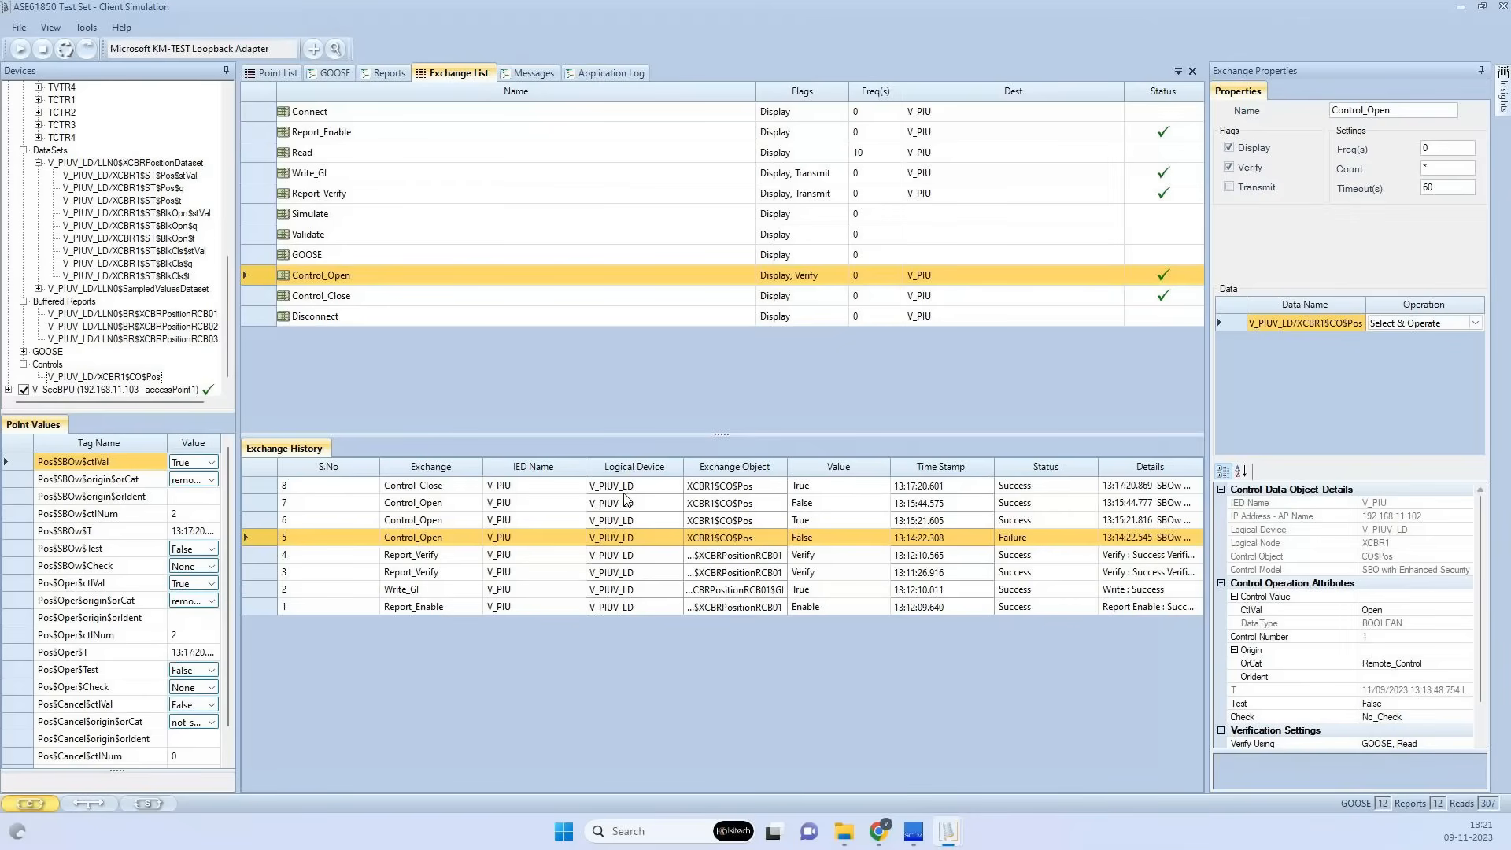
pyautogui.click(81, 51)
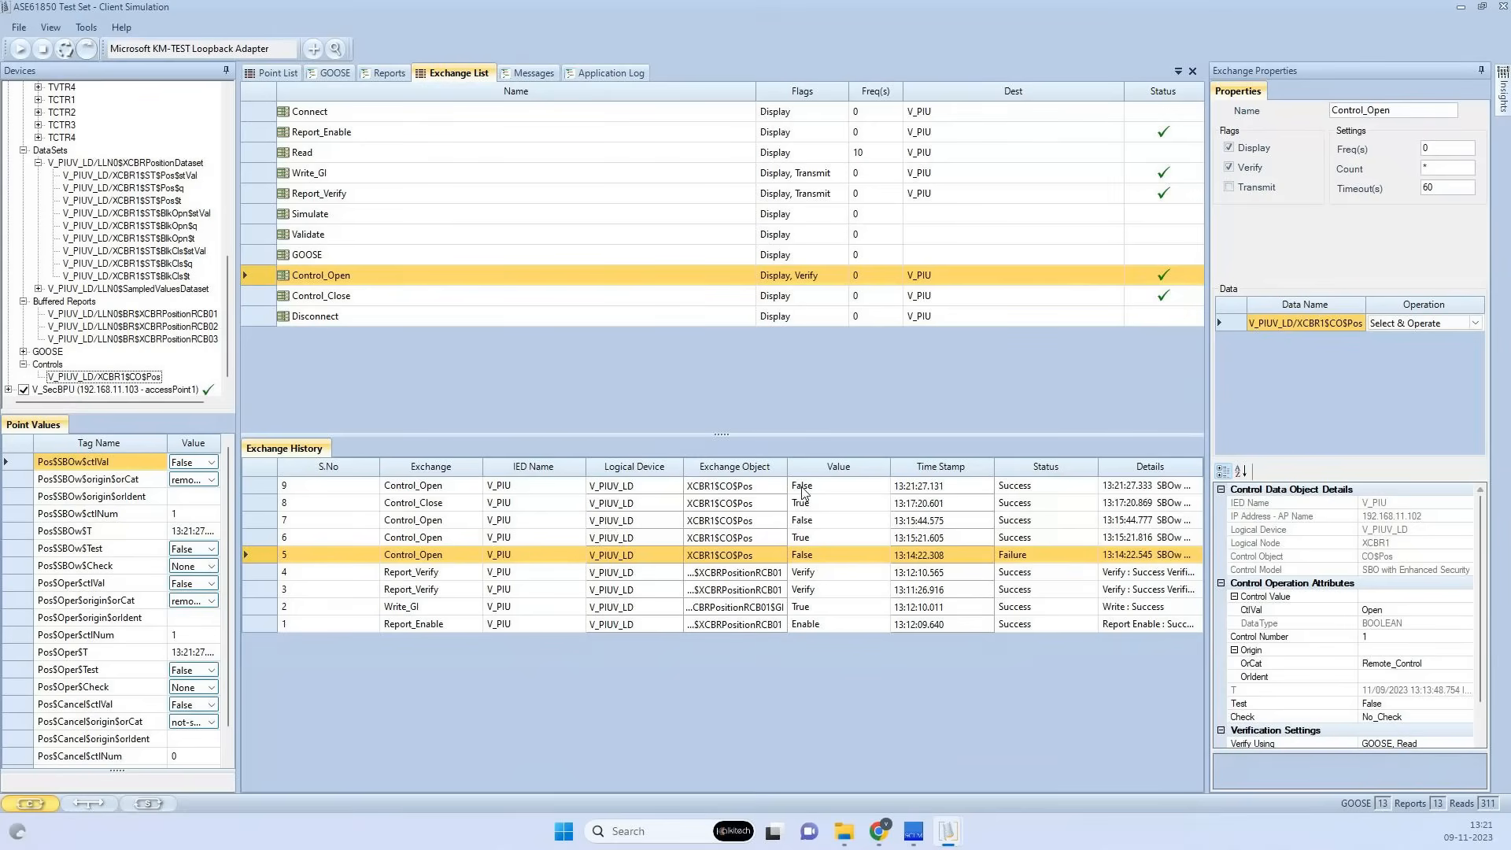
pyautogui.click(1145, 487)
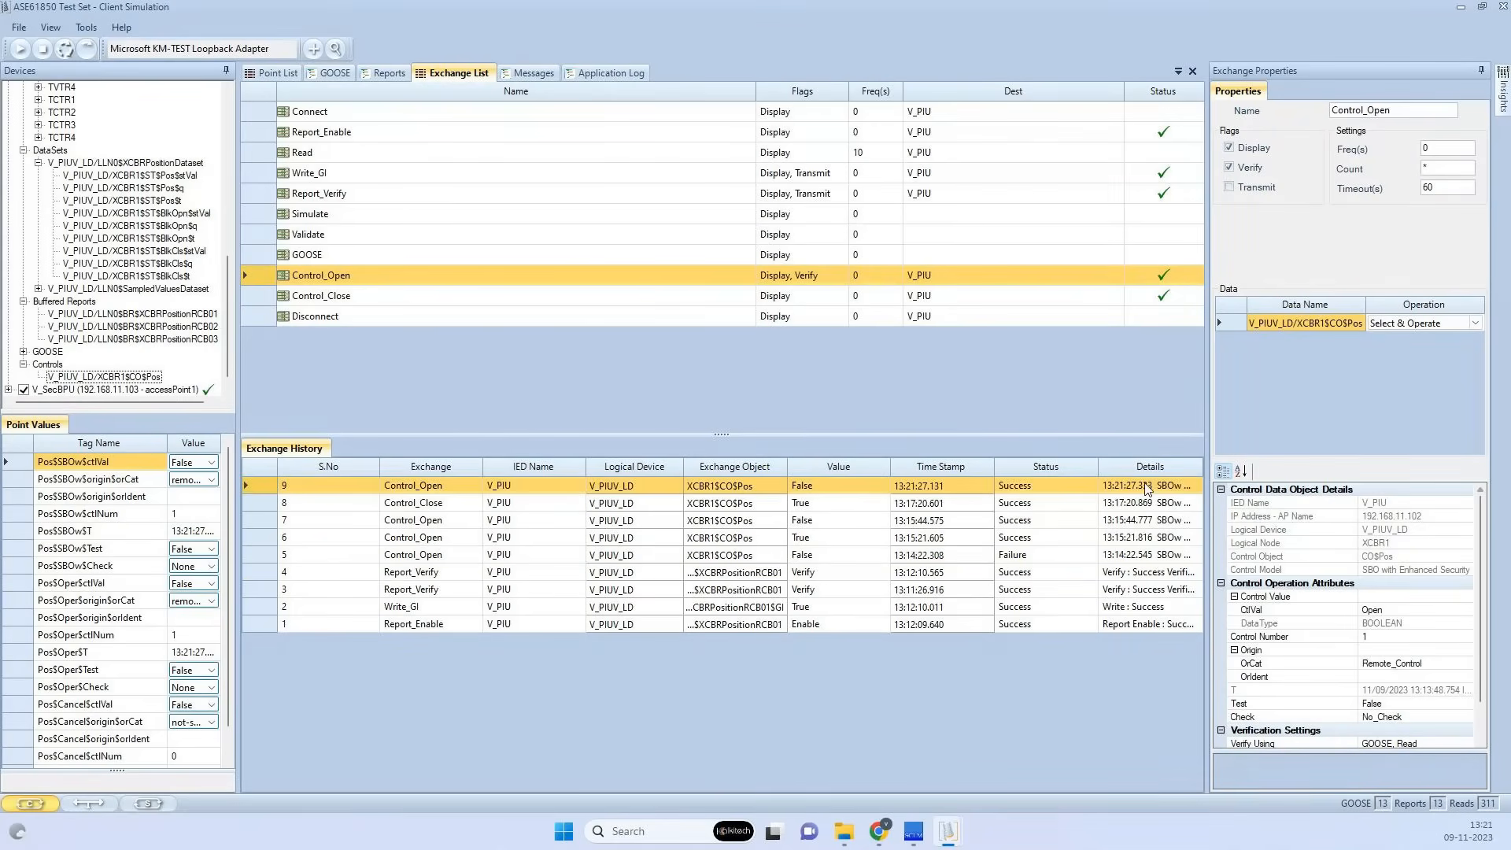
pyautogui.doubleClick(1145, 487)
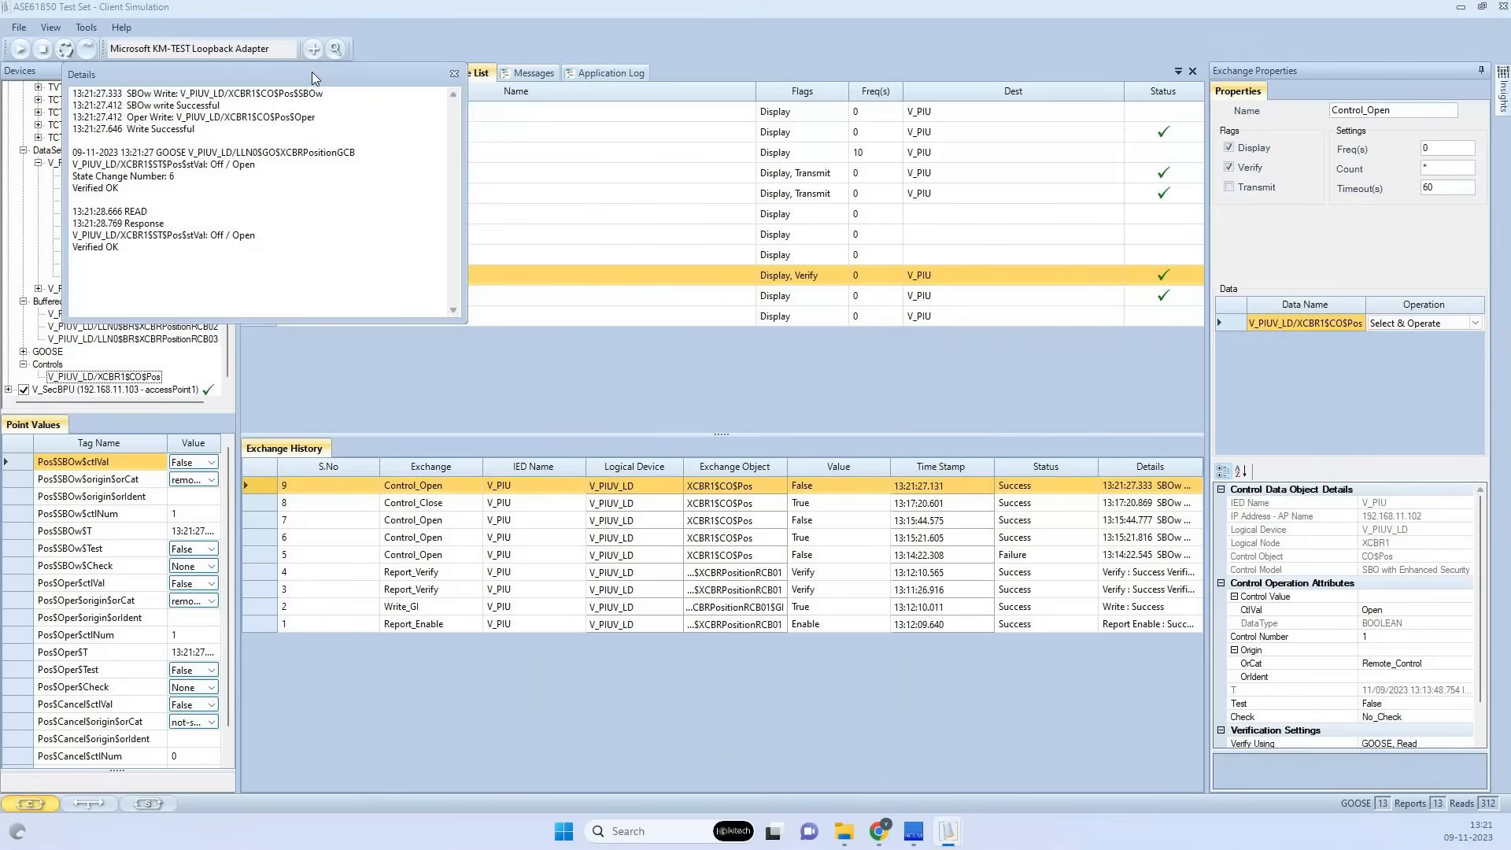
pyautogui.moveTo(312, 73); pyautogui.dragTo(793, 233)
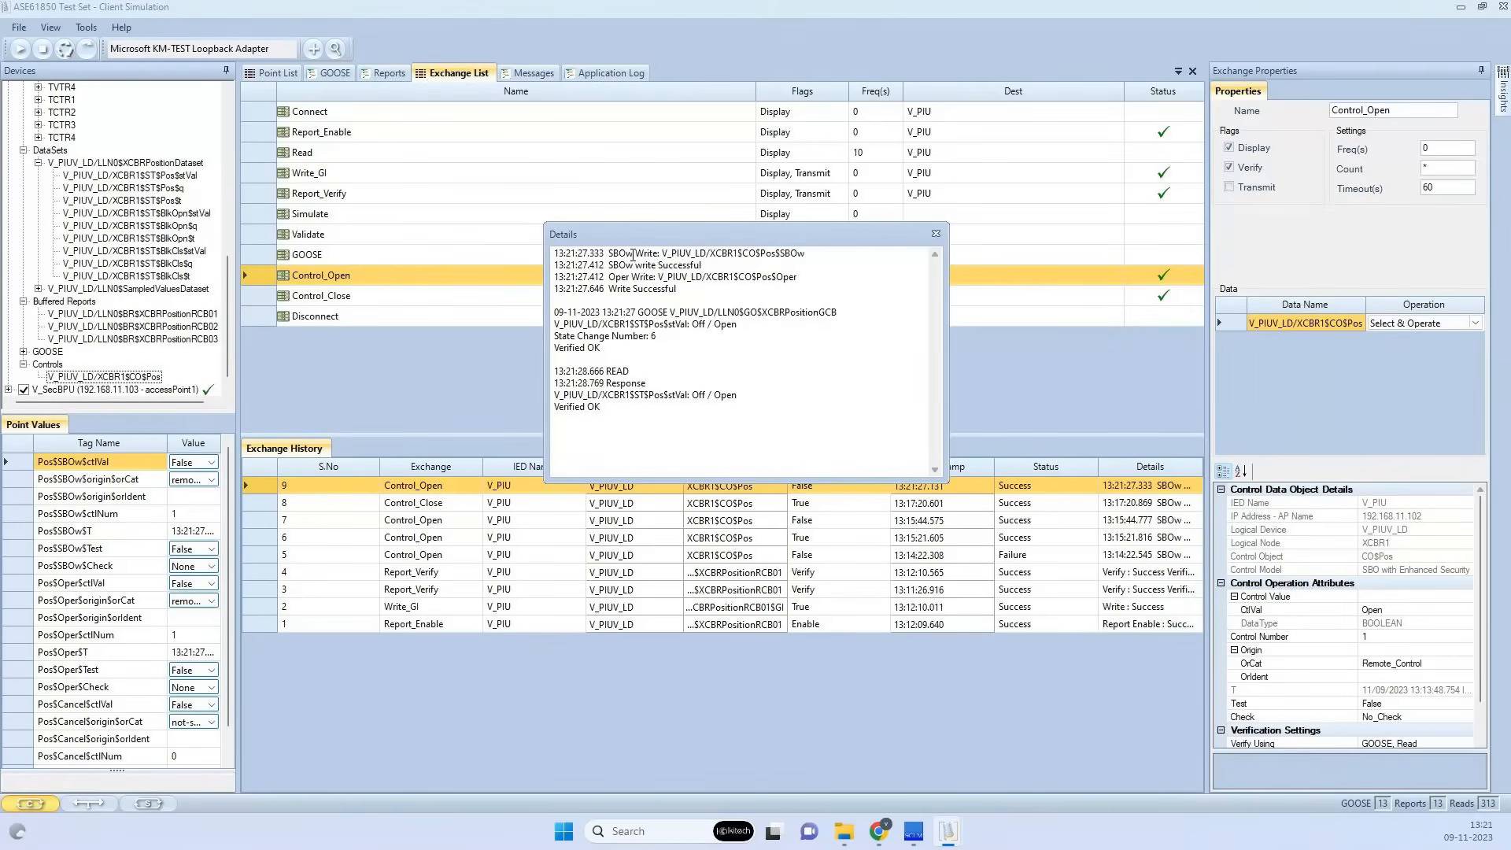
pyautogui.moveTo(627, 254); pyautogui.dragTo(633, 254)
pyautogui.doubleClick(620, 277)
pyautogui.moveTo(695, 324); pyautogui.dragTo(737, 325)
pyautogui.click(936, 234)
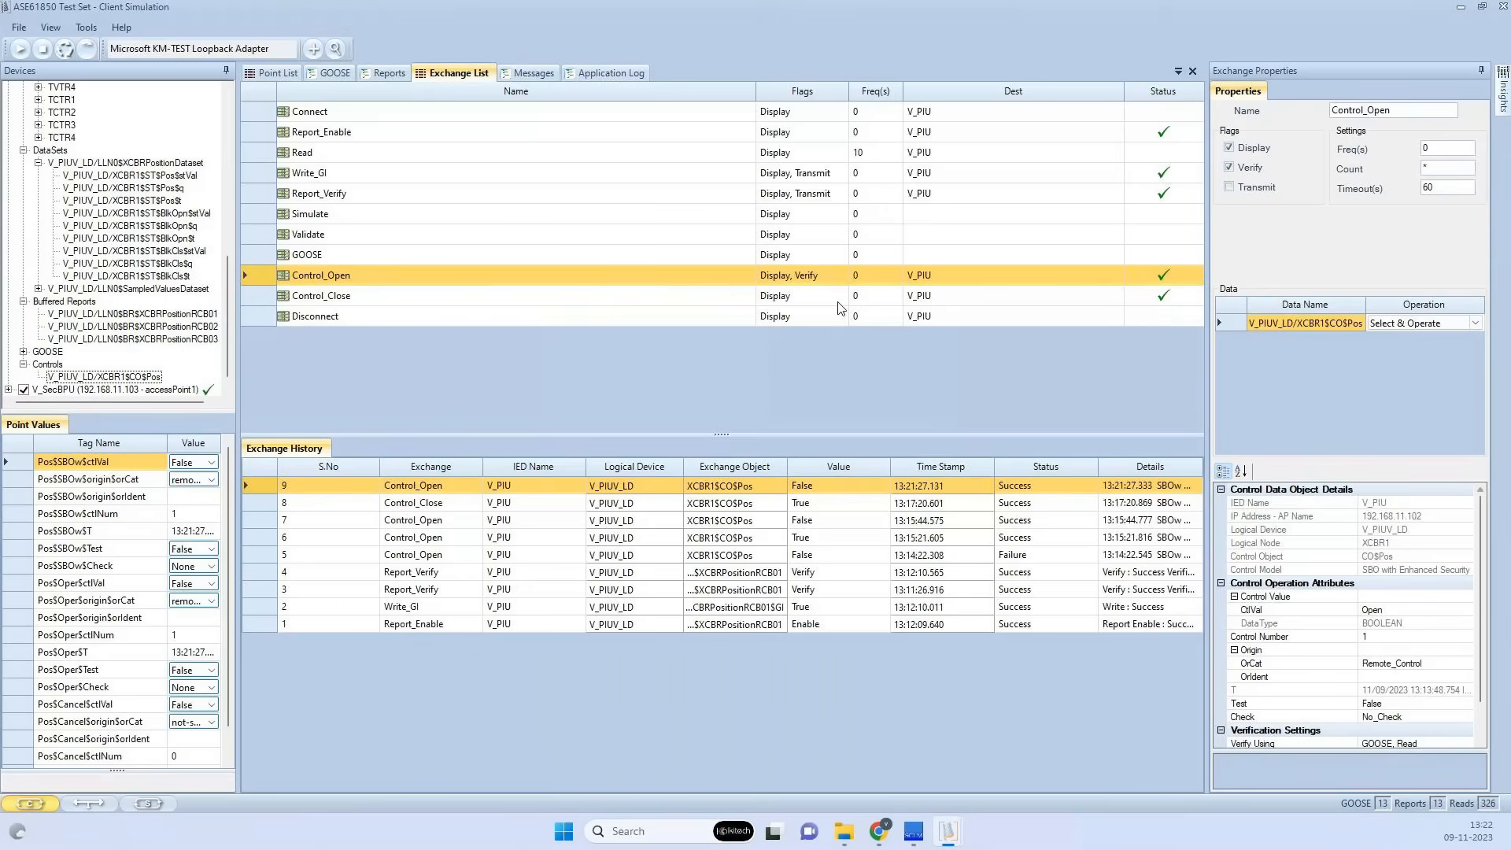
# Enable the Transmit flag on both the Control_Open and Control_Close exchanges
pyautogui.click(356, 303)
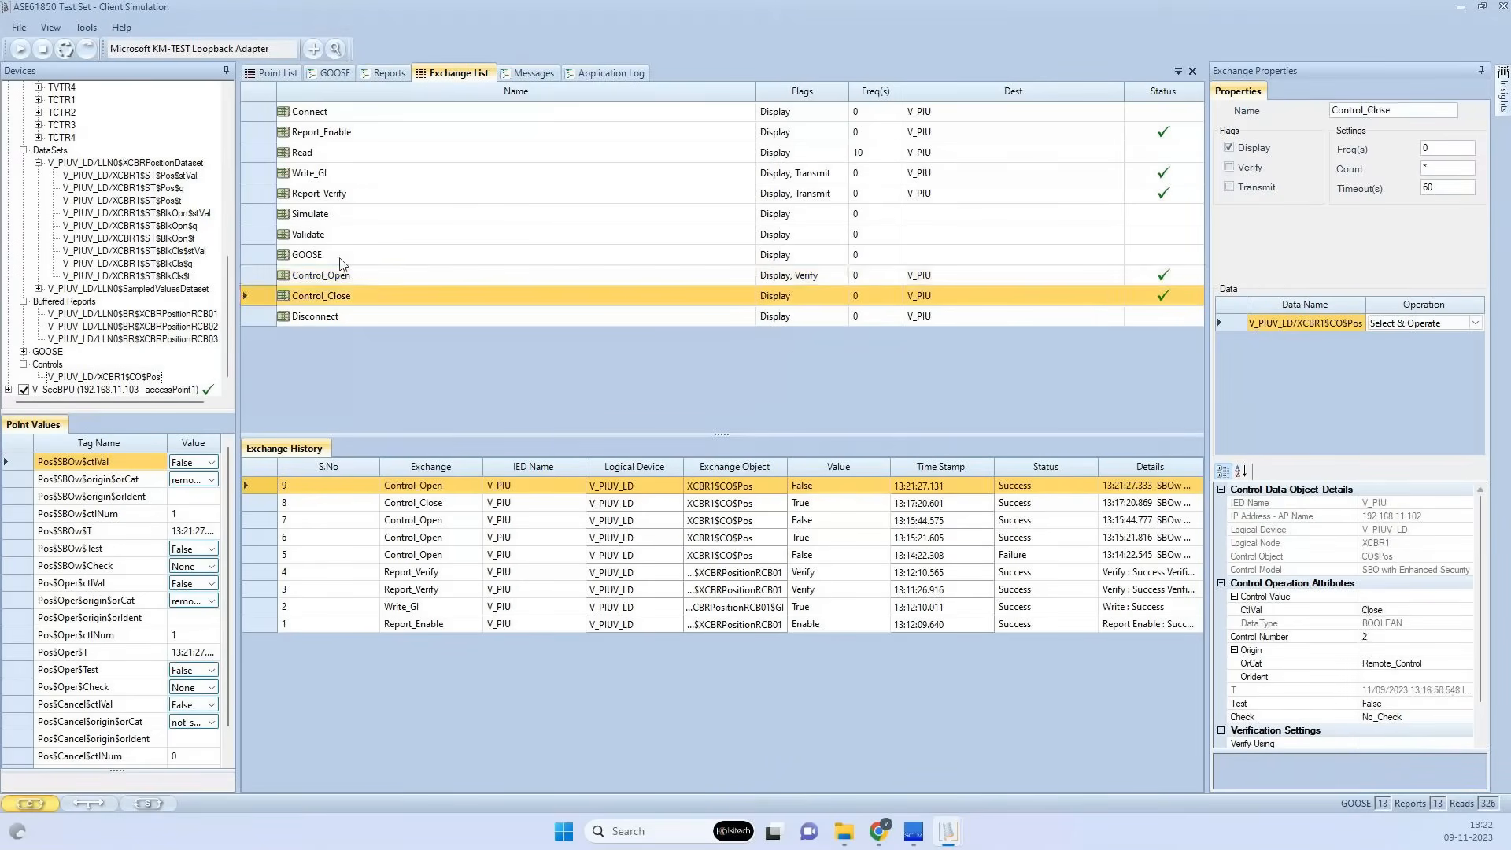
pyautogui.click(344, 275)
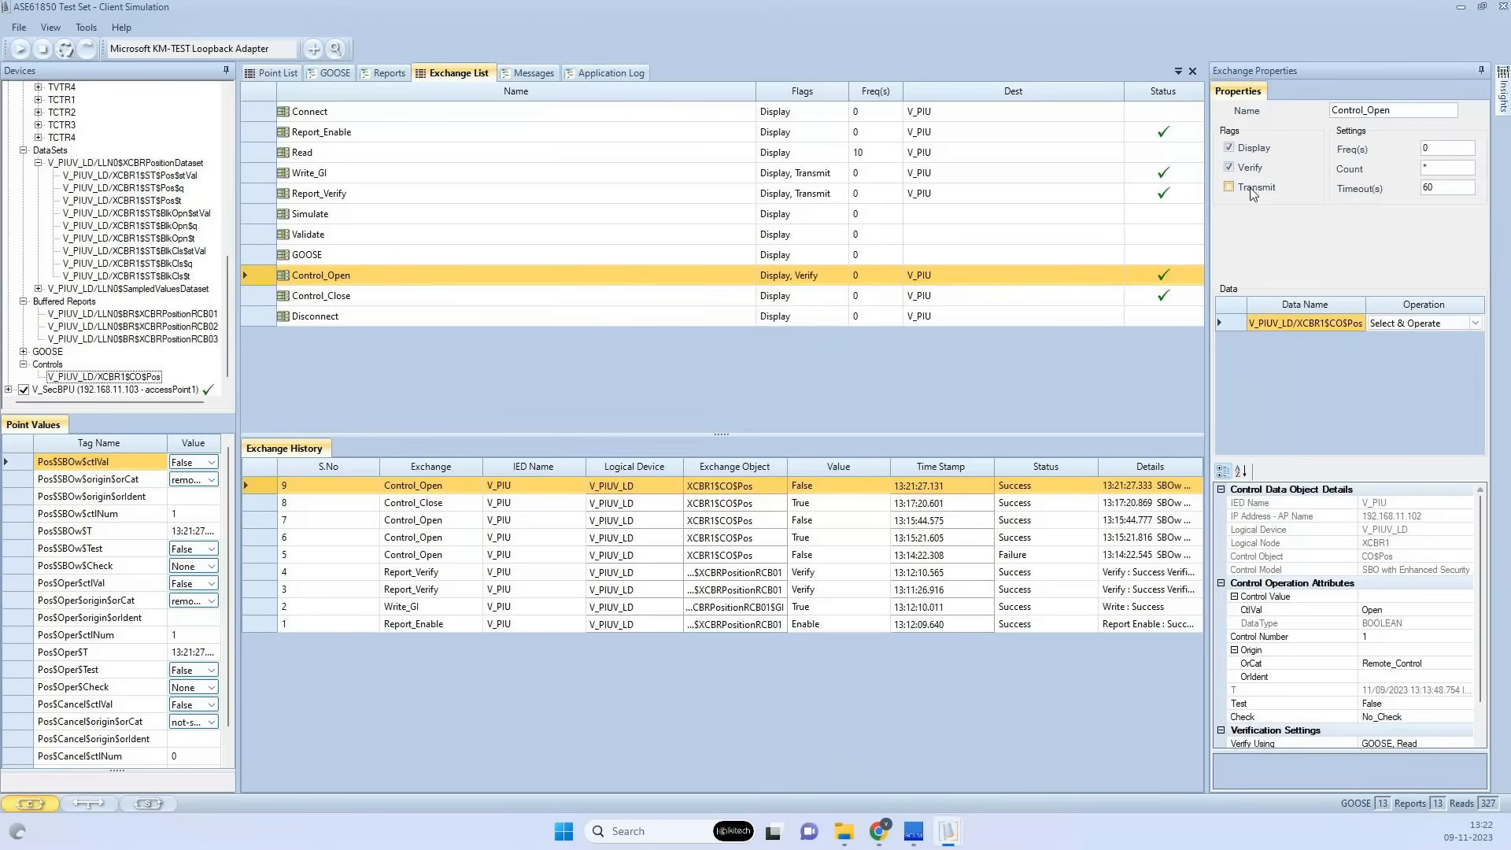
pyautogui.click(1229, 187)
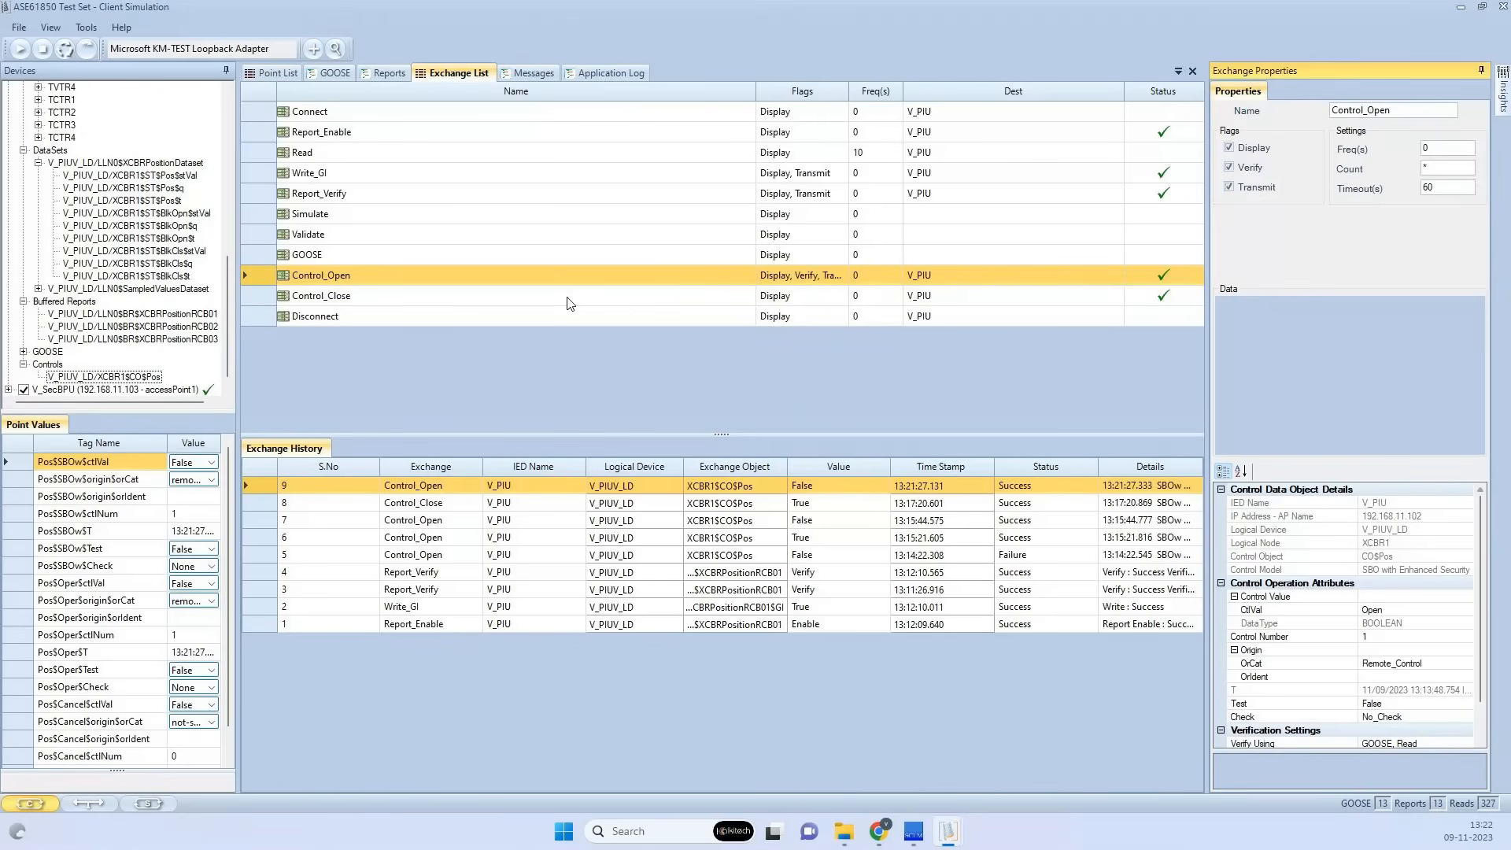
pyautogui.click(568, 299)
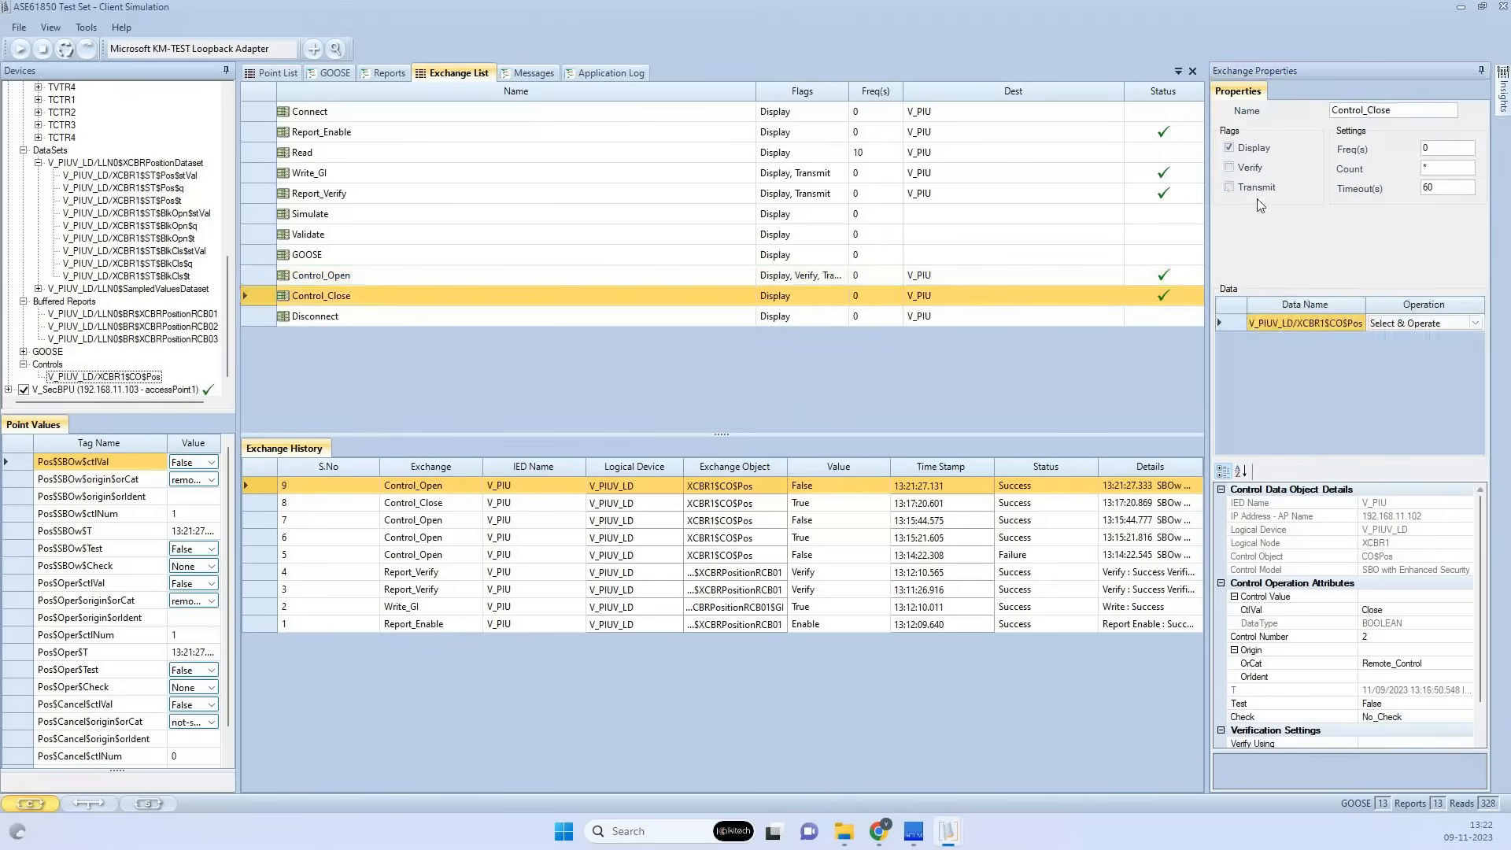
pyautogui.click(1230, 188)
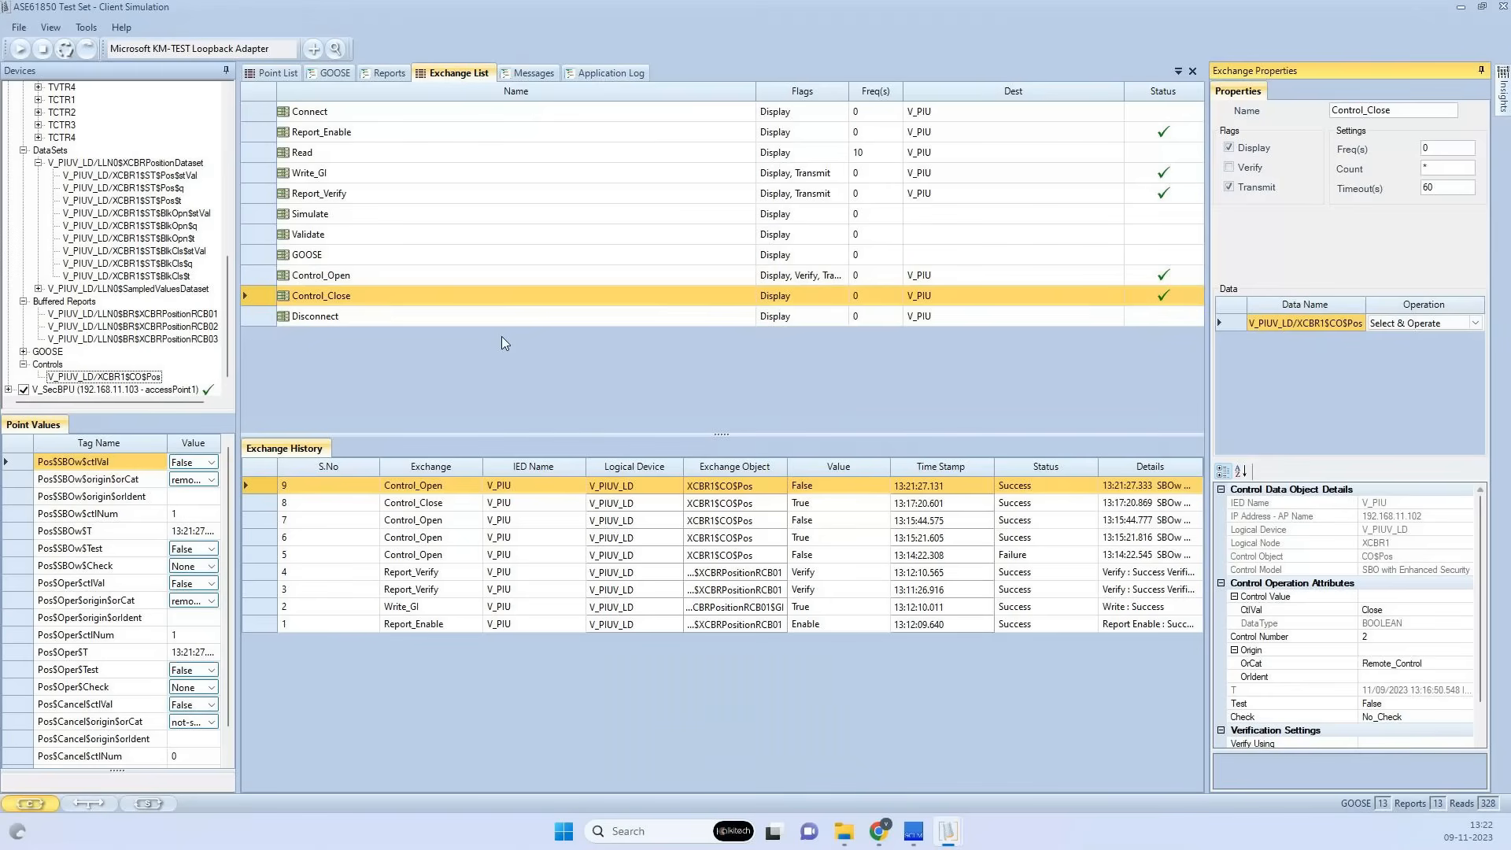
pyautogui.click(326, 298)
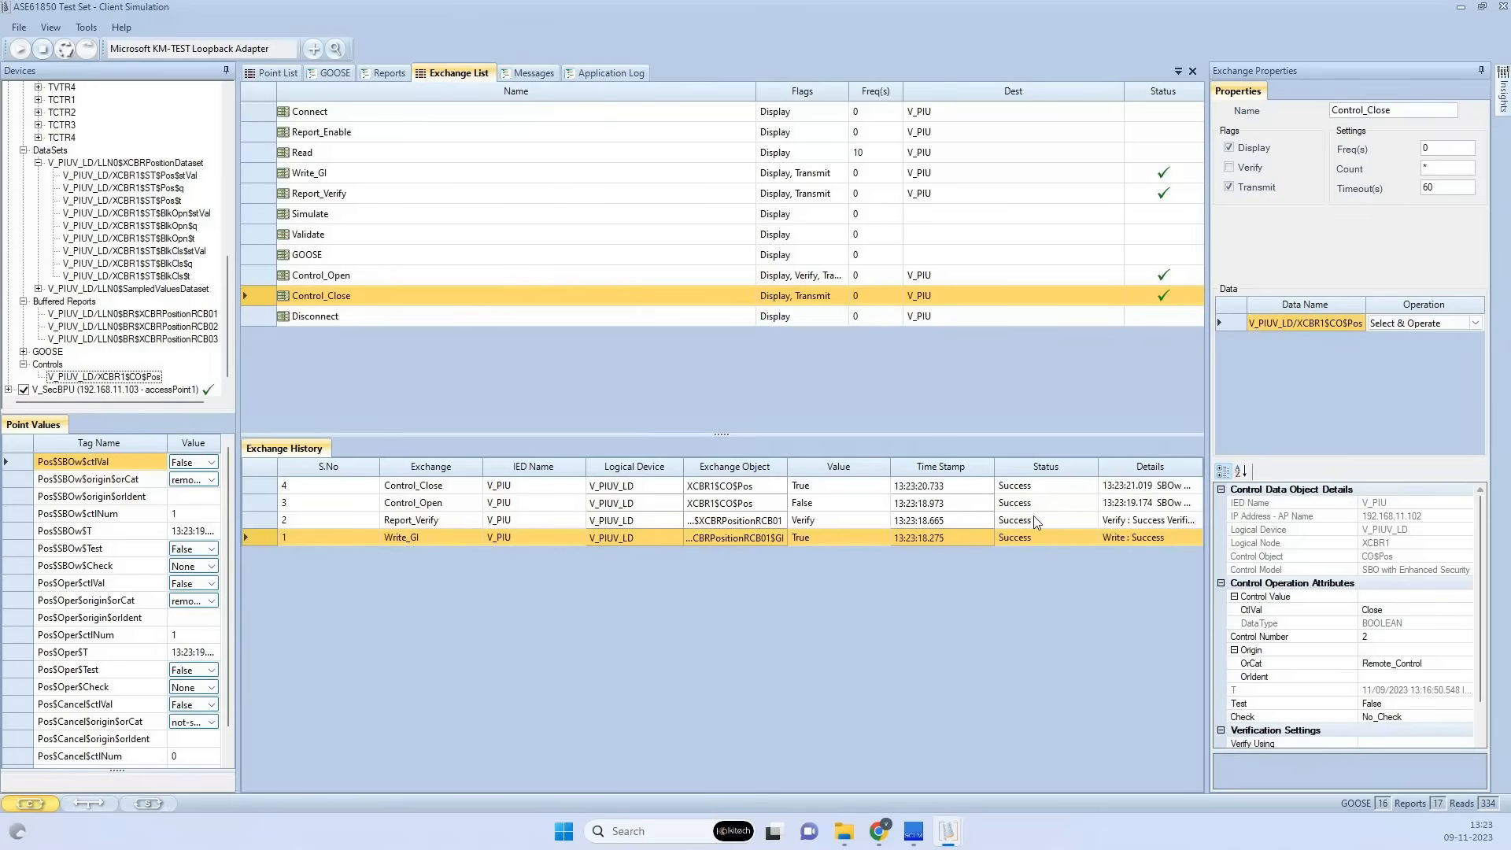
# Check the Control_Open result in the exchange history and the data point values of V_PIU's XCBRPositionGCB messages 14 and 15 in the GOOSE history
pyautogui.doubleClick(1035, 503)
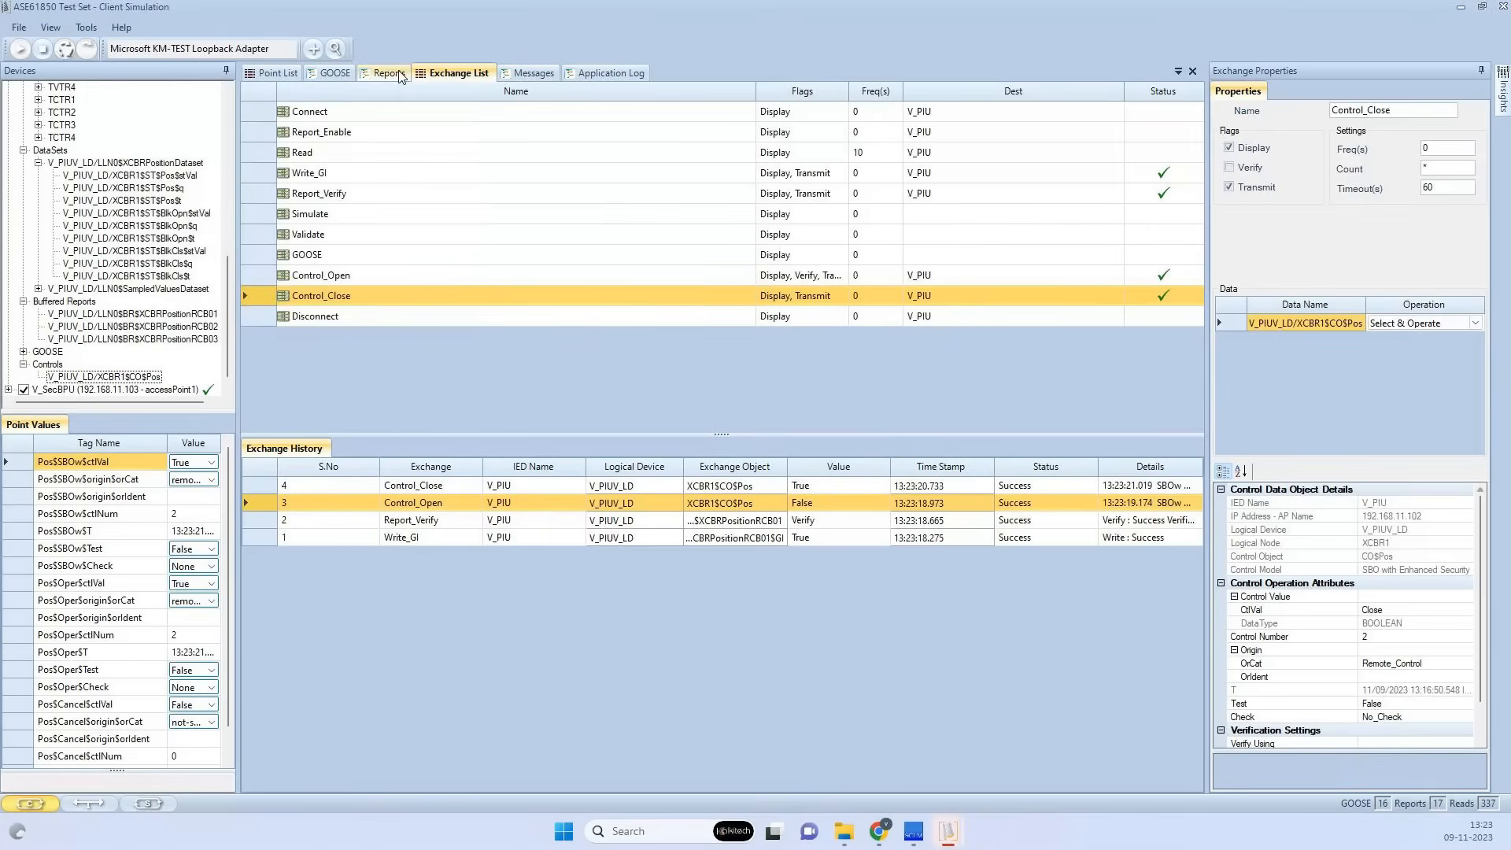
pyautogui.click(335, 72)
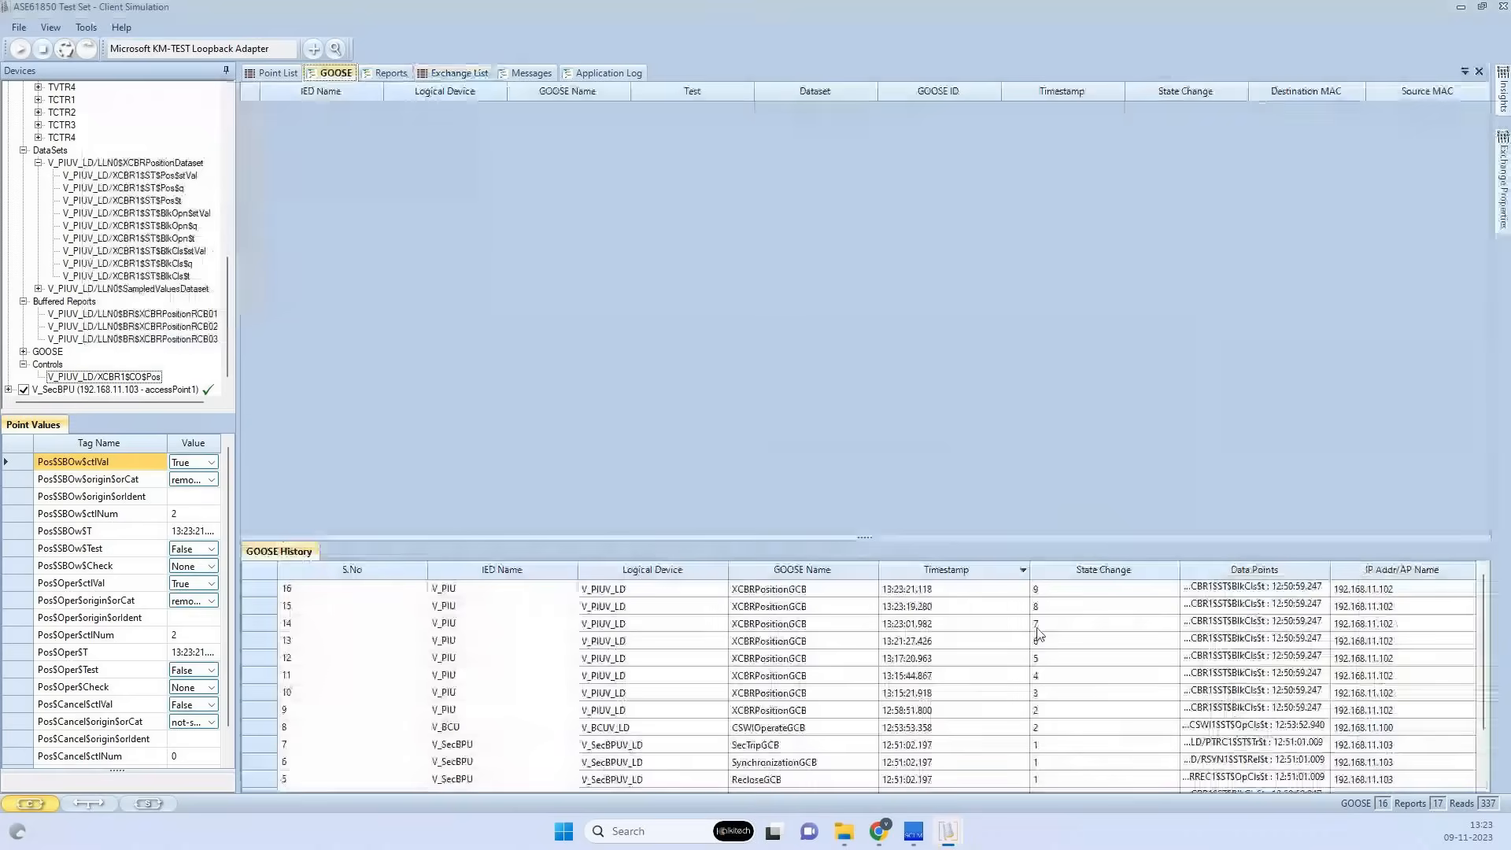
pyautogui.click(1038, 636)
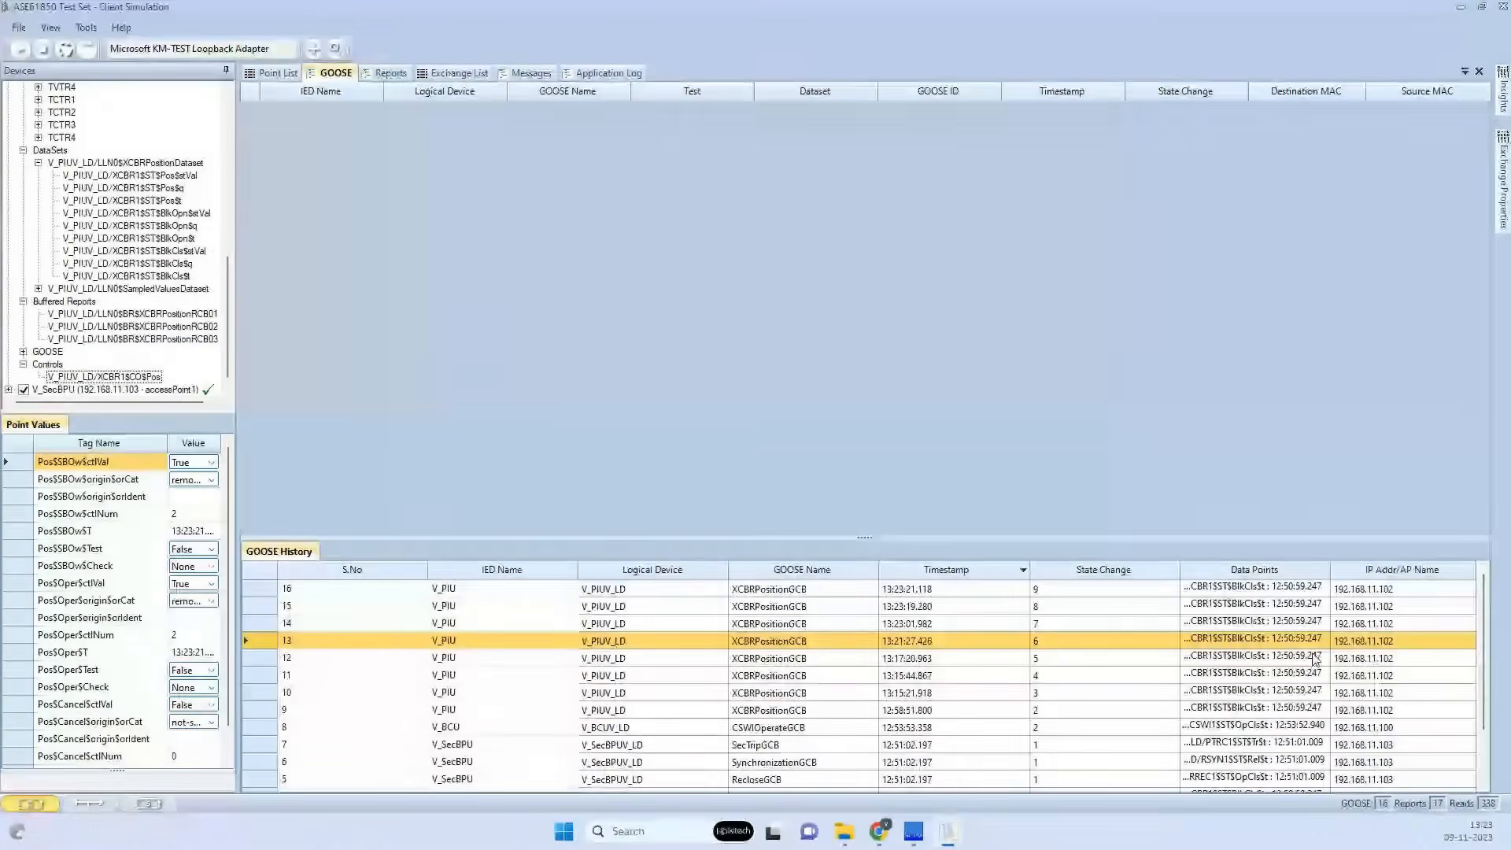
pyautogui.click(937, 625)
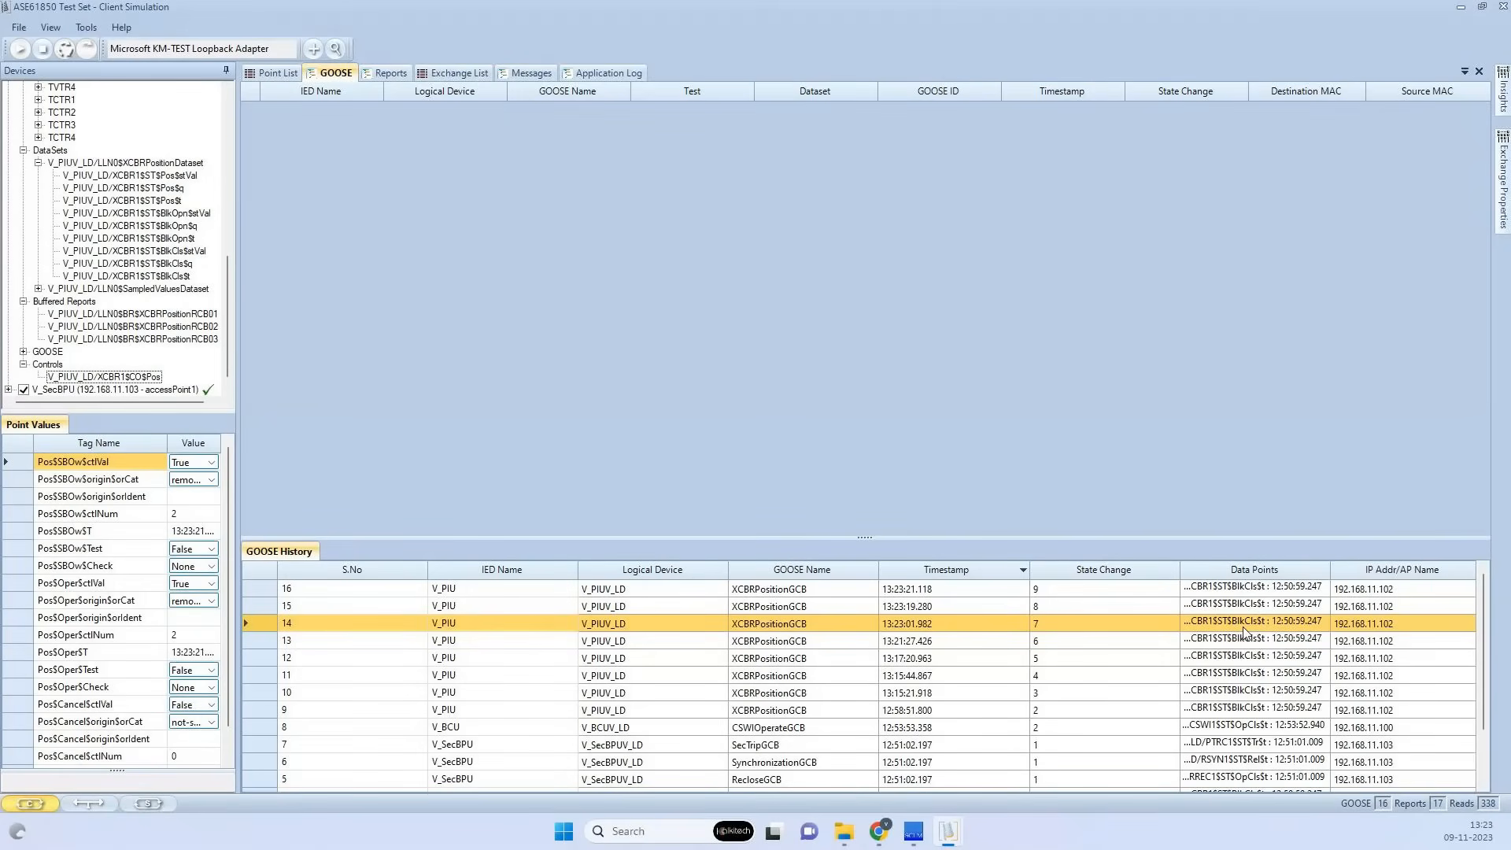
pyautogui.doubleClick(1244, 631)
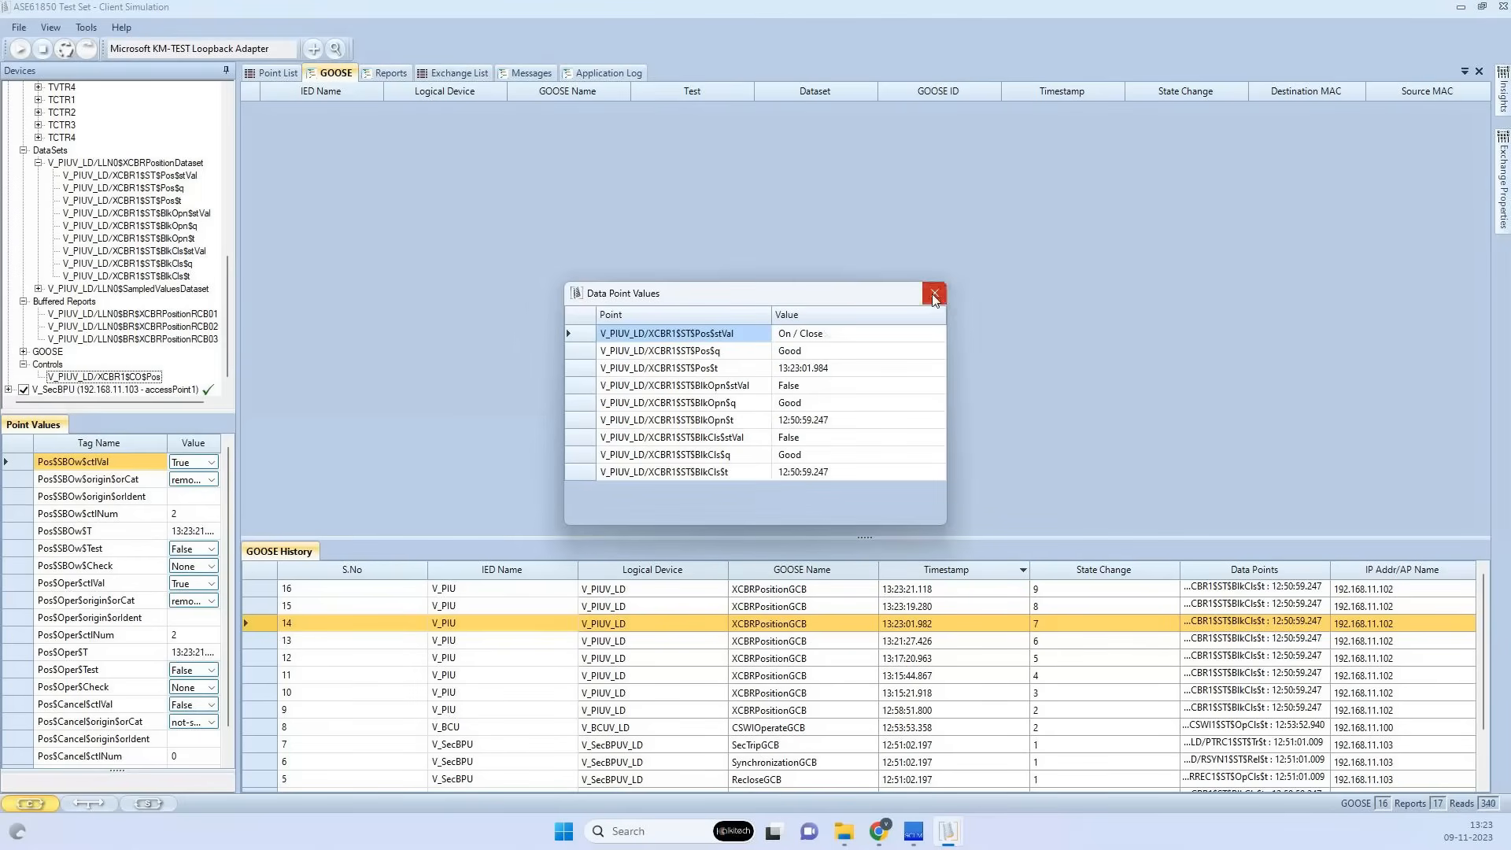
pyautogui.click(933, 296)
pyautogui.click(1253, 606)
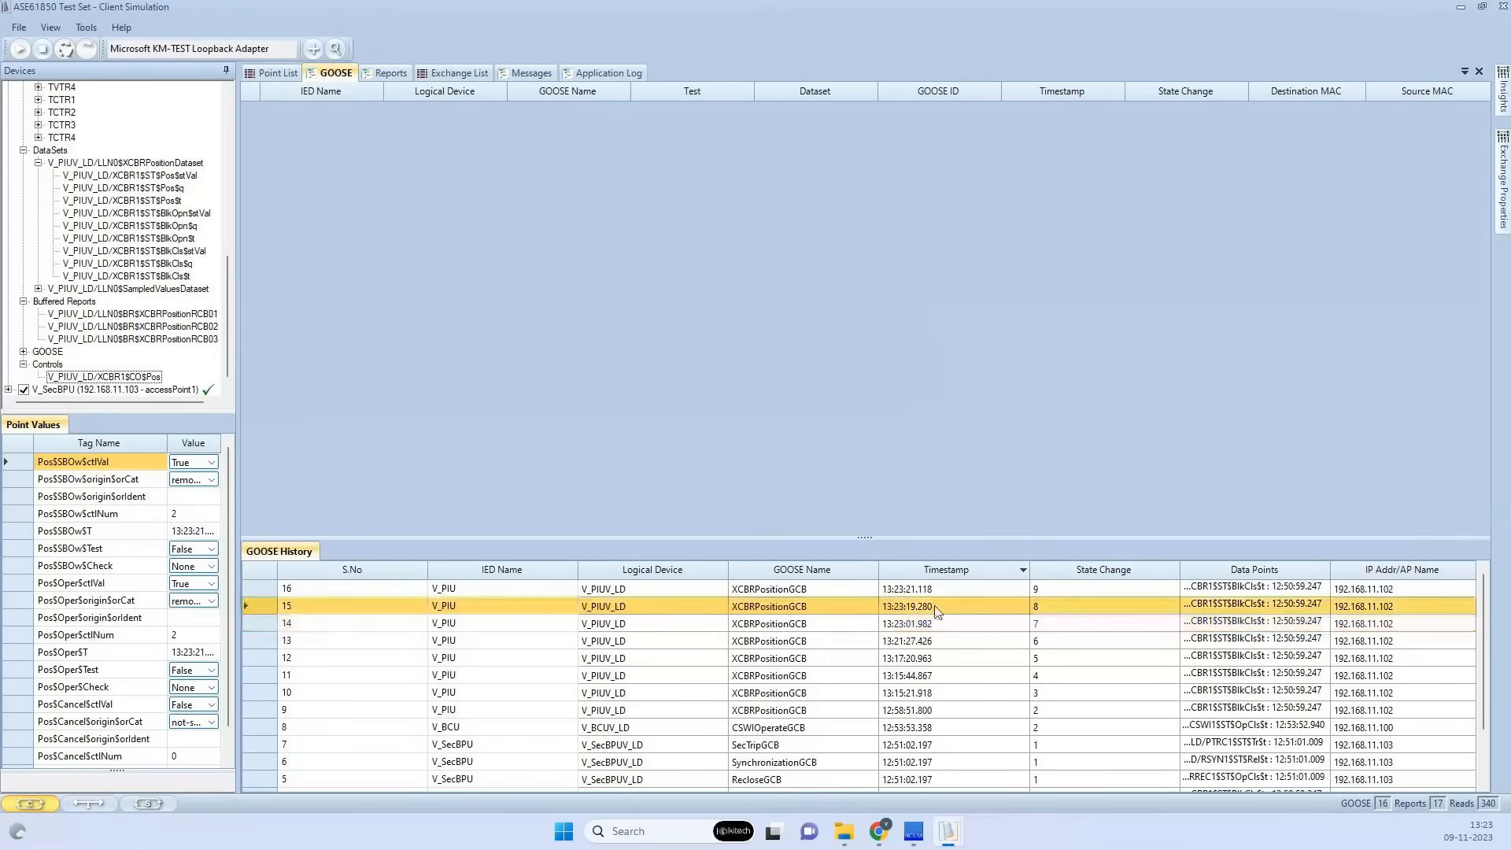
pyautogui.doubleClick(1253, 608)
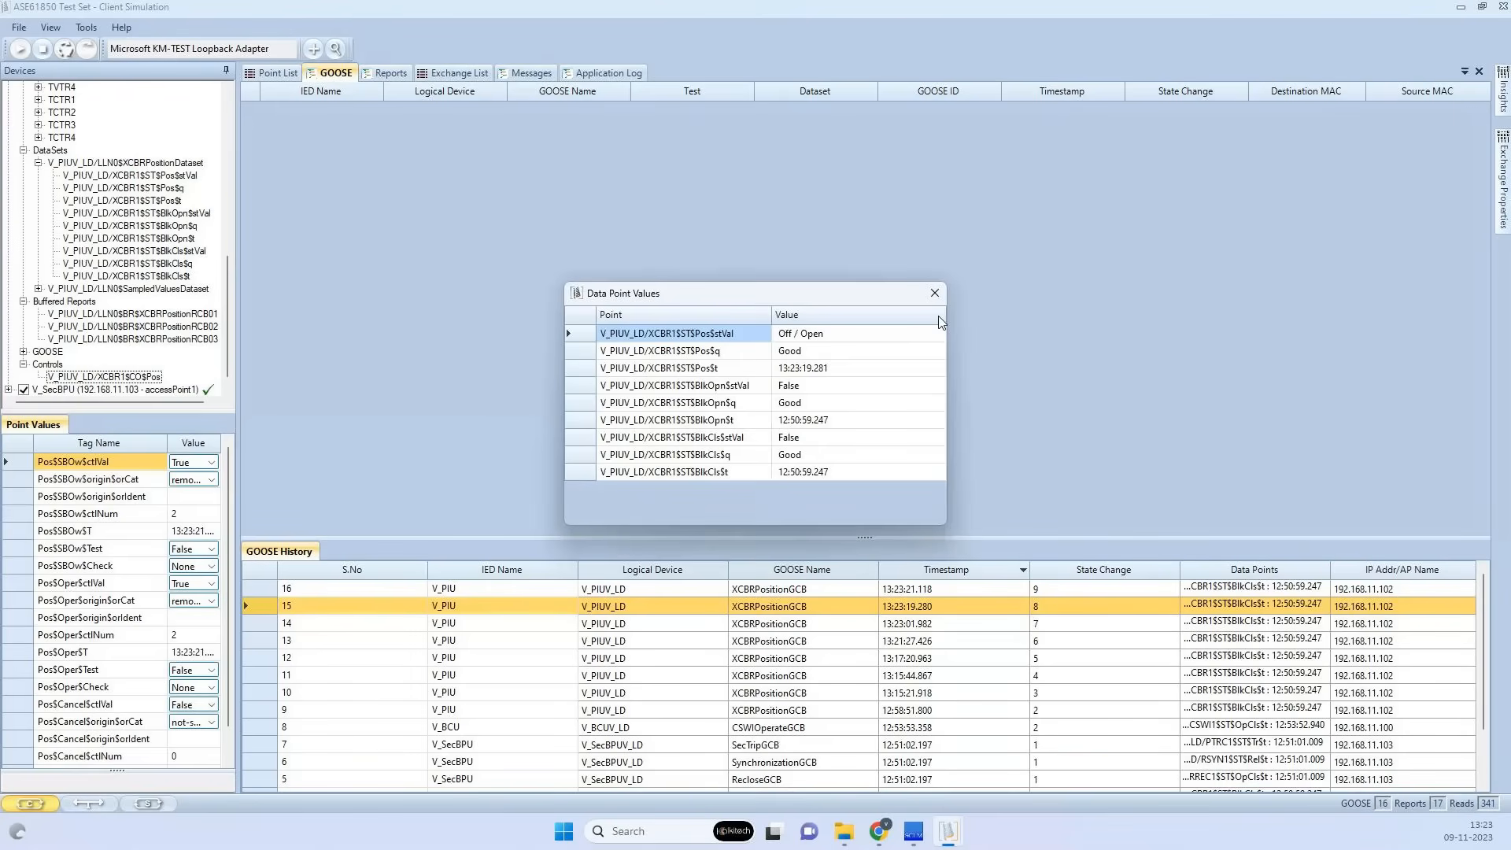
pyautogui.click(935, 293)
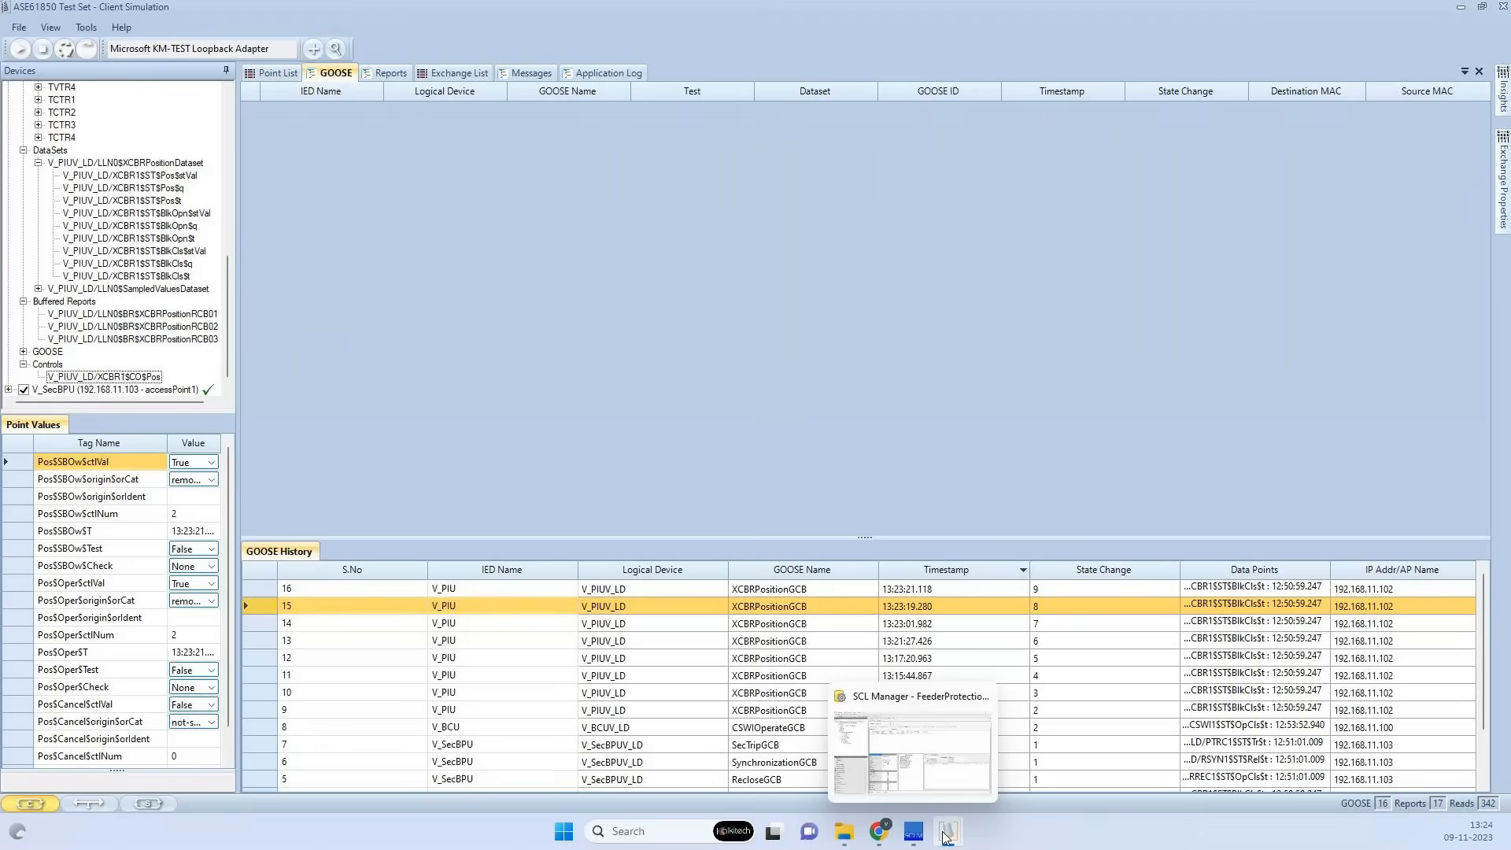
# In the Server Simulation, assign V_PIU's XCBR1$ST$Pos$stVal to the Simulate exchange, set its value to Off / Open and transmit it
pyautogui.click(946, 834)
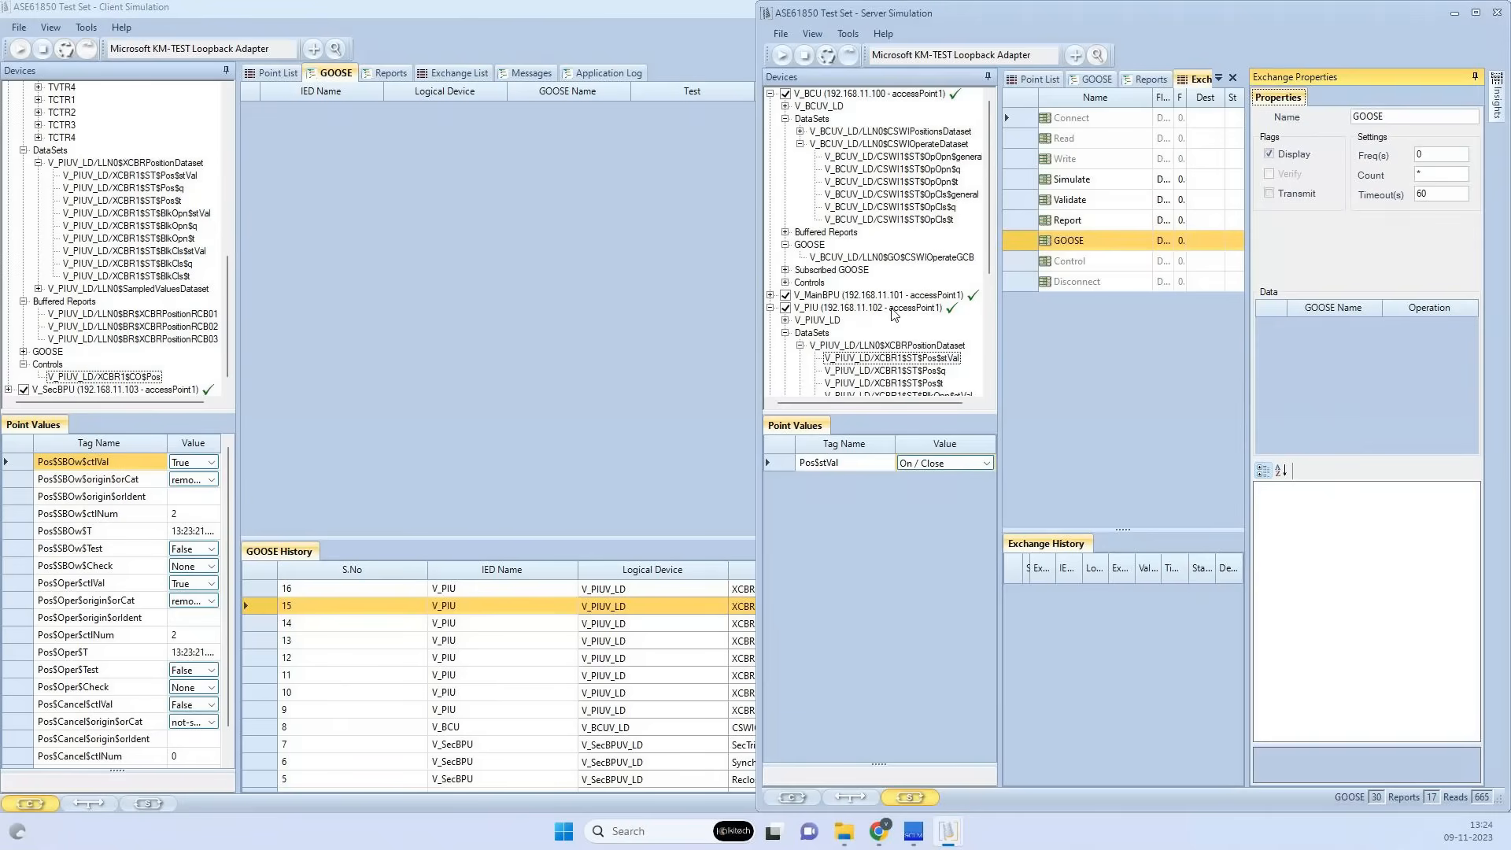
pyautogui.click(922, 284)
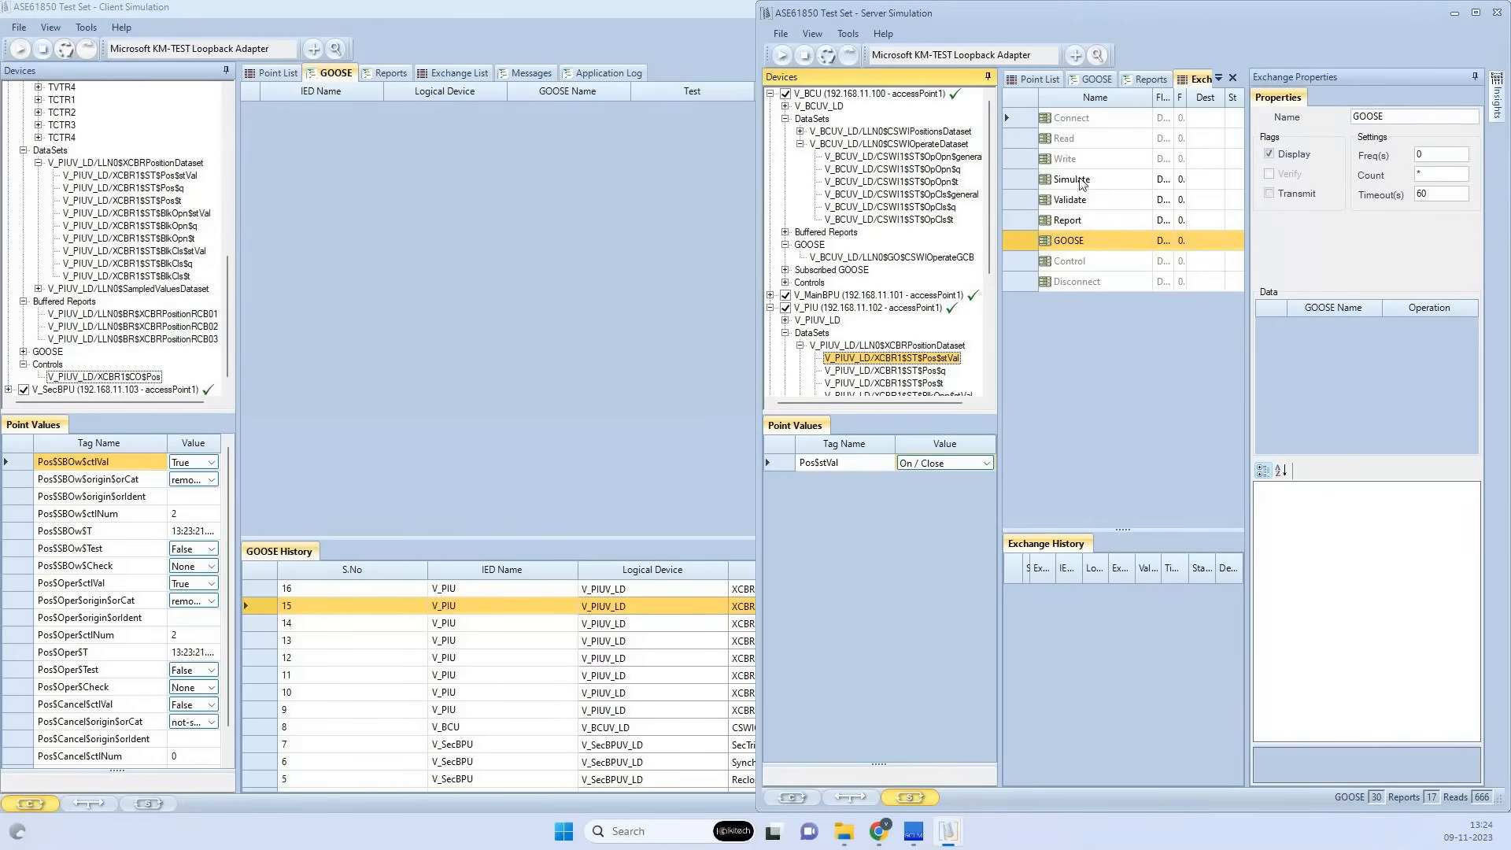
pyautogui.click(1082, 180)
pyautogui.click(1470, 327)
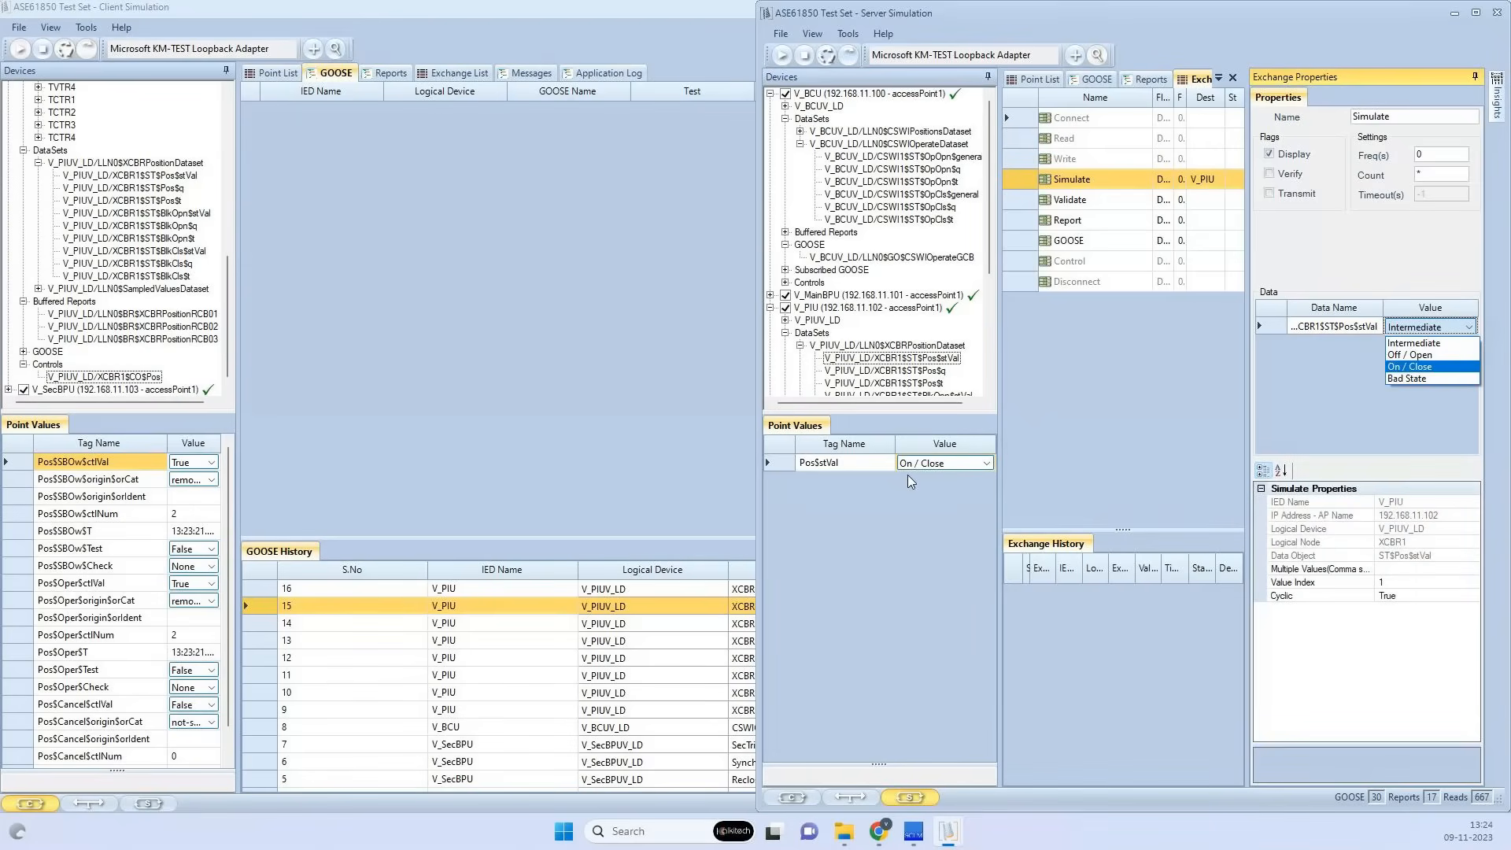
pyautogui.click(1414, 355)
pyautogui.click(1276, 334)
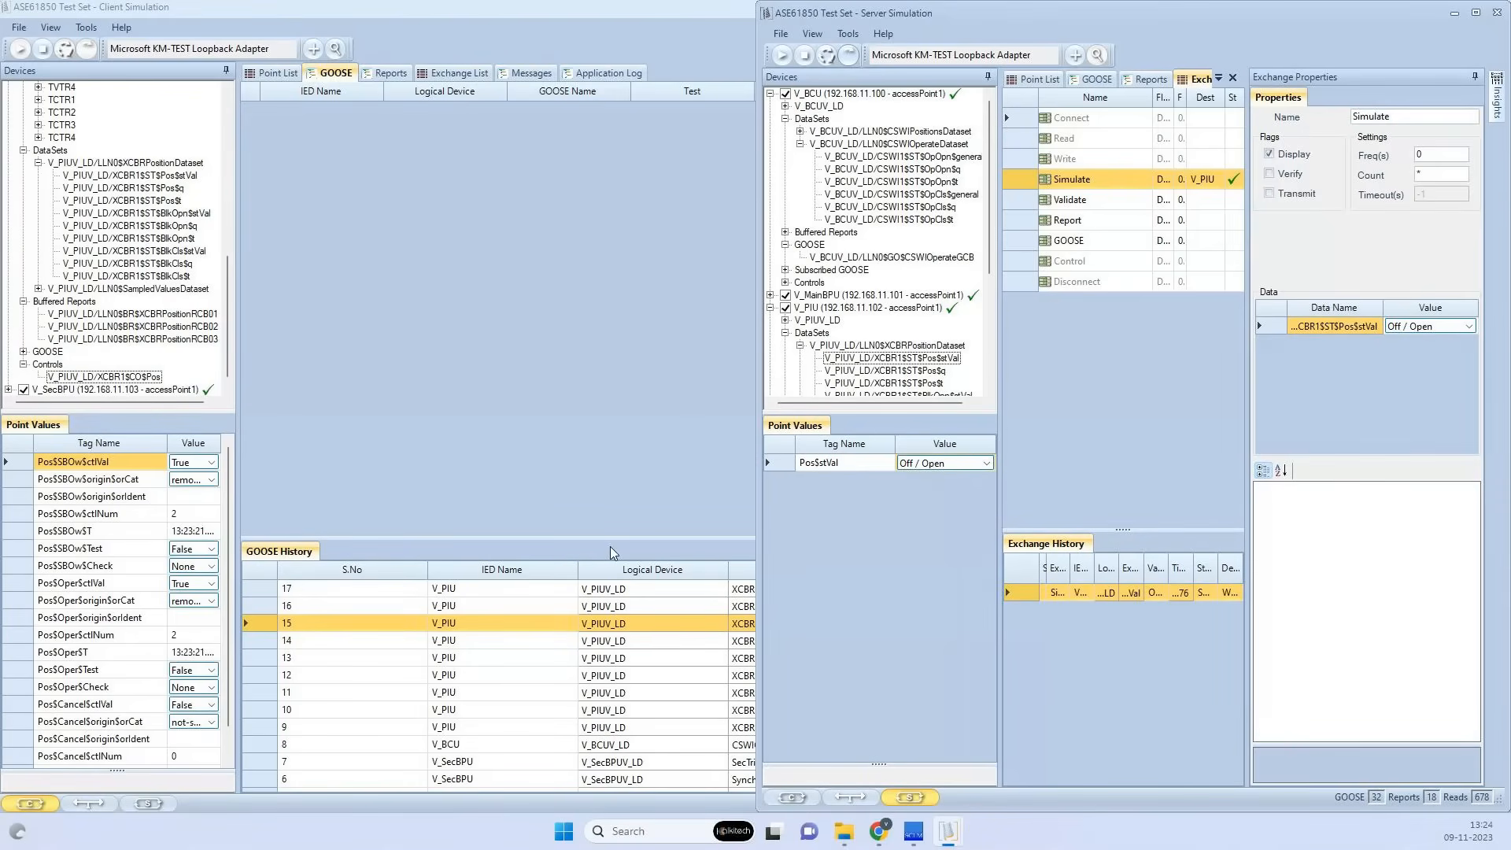
# Arrange the Server and Client Simulation windows side by side and check V_PIU's latest XCBRPositionGCB message in the client's GOOSE history
pyautogui.click(698, 240)
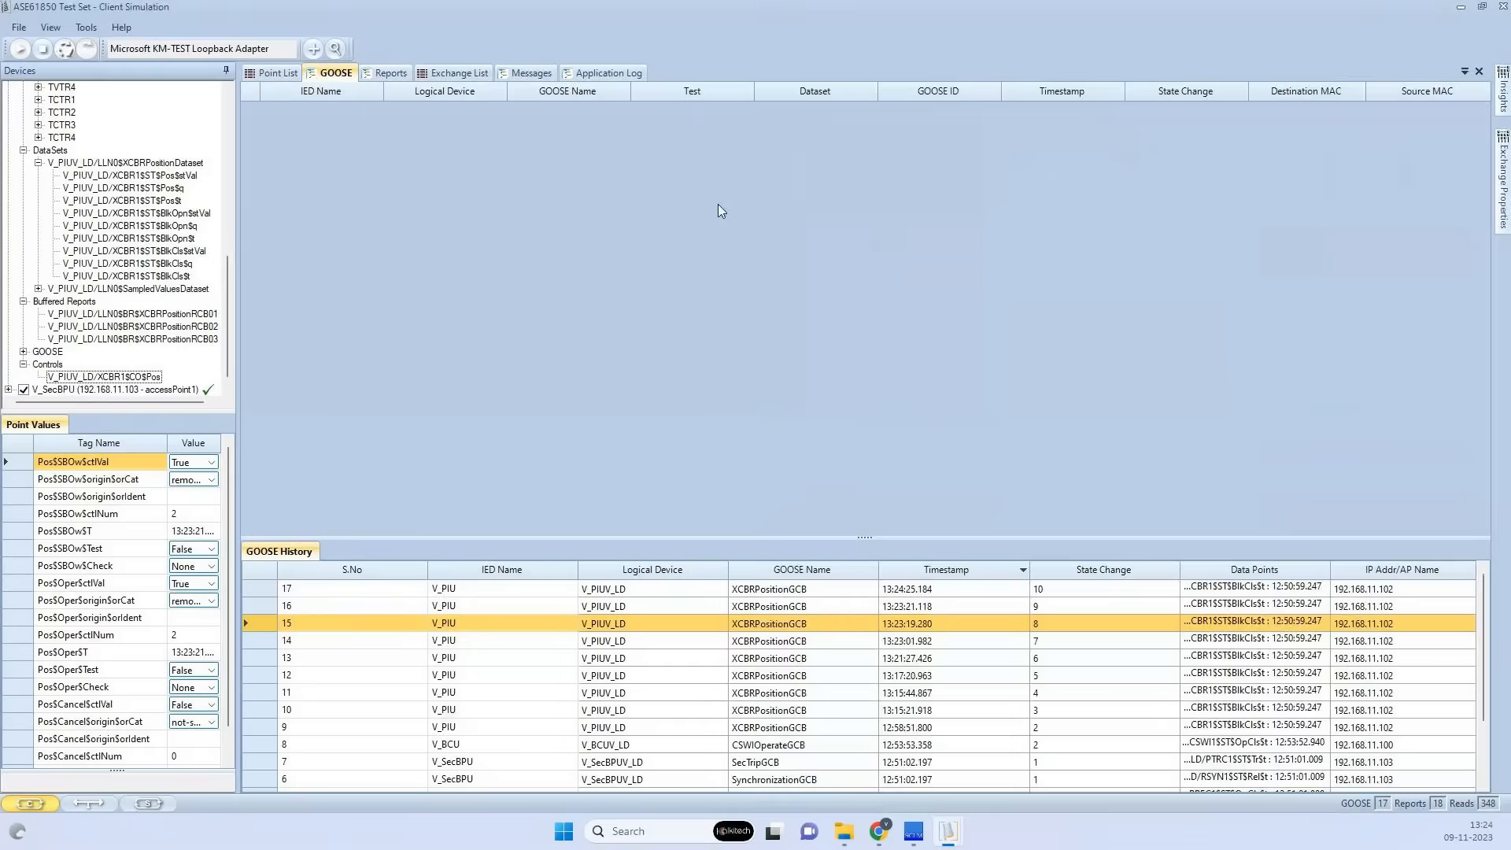
pyautogui.press('super+Down')
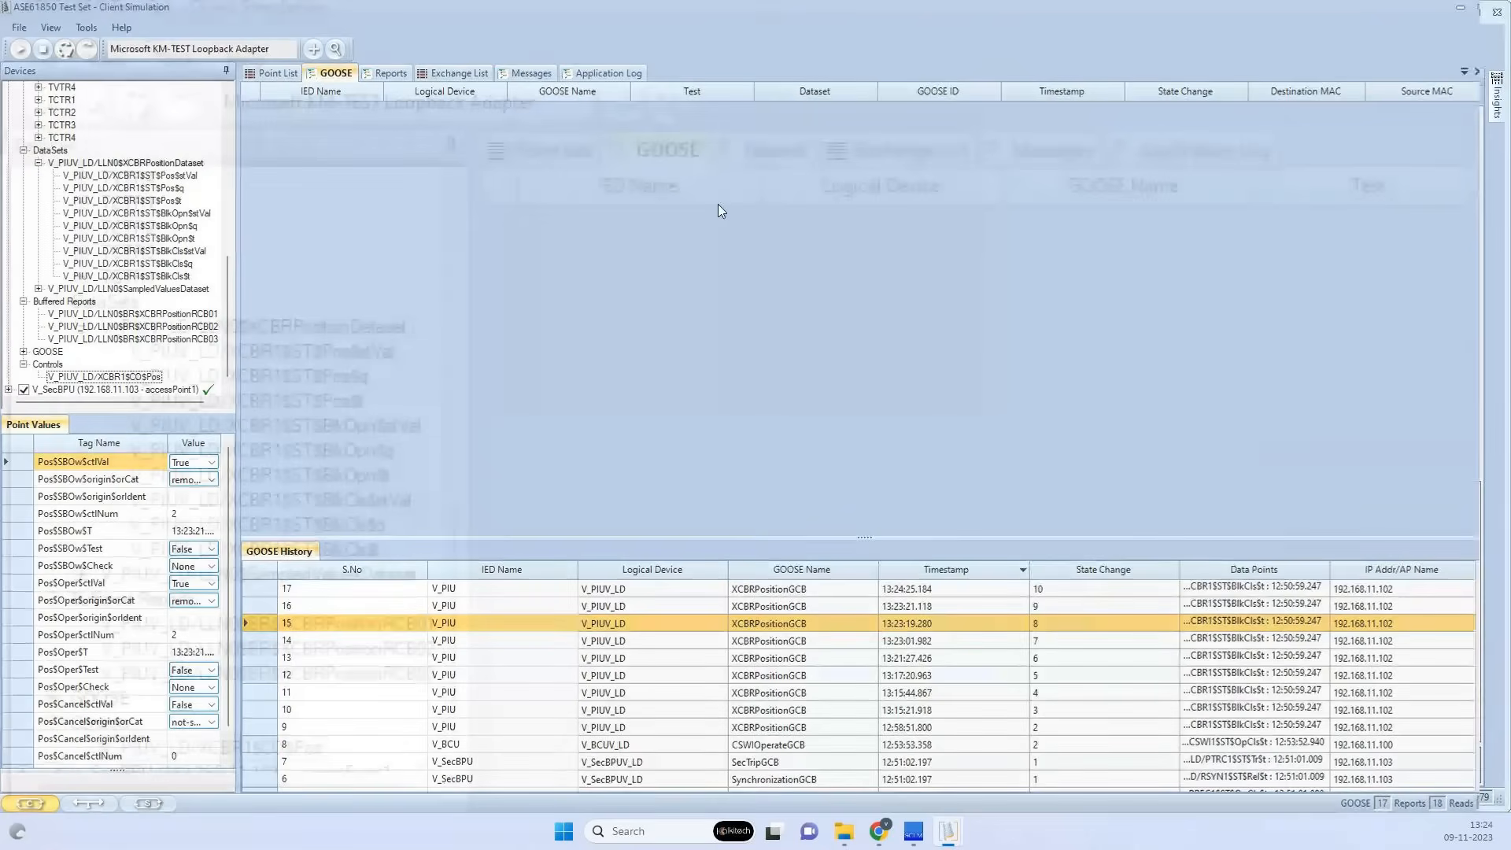
pyautogui.press('super+Right')
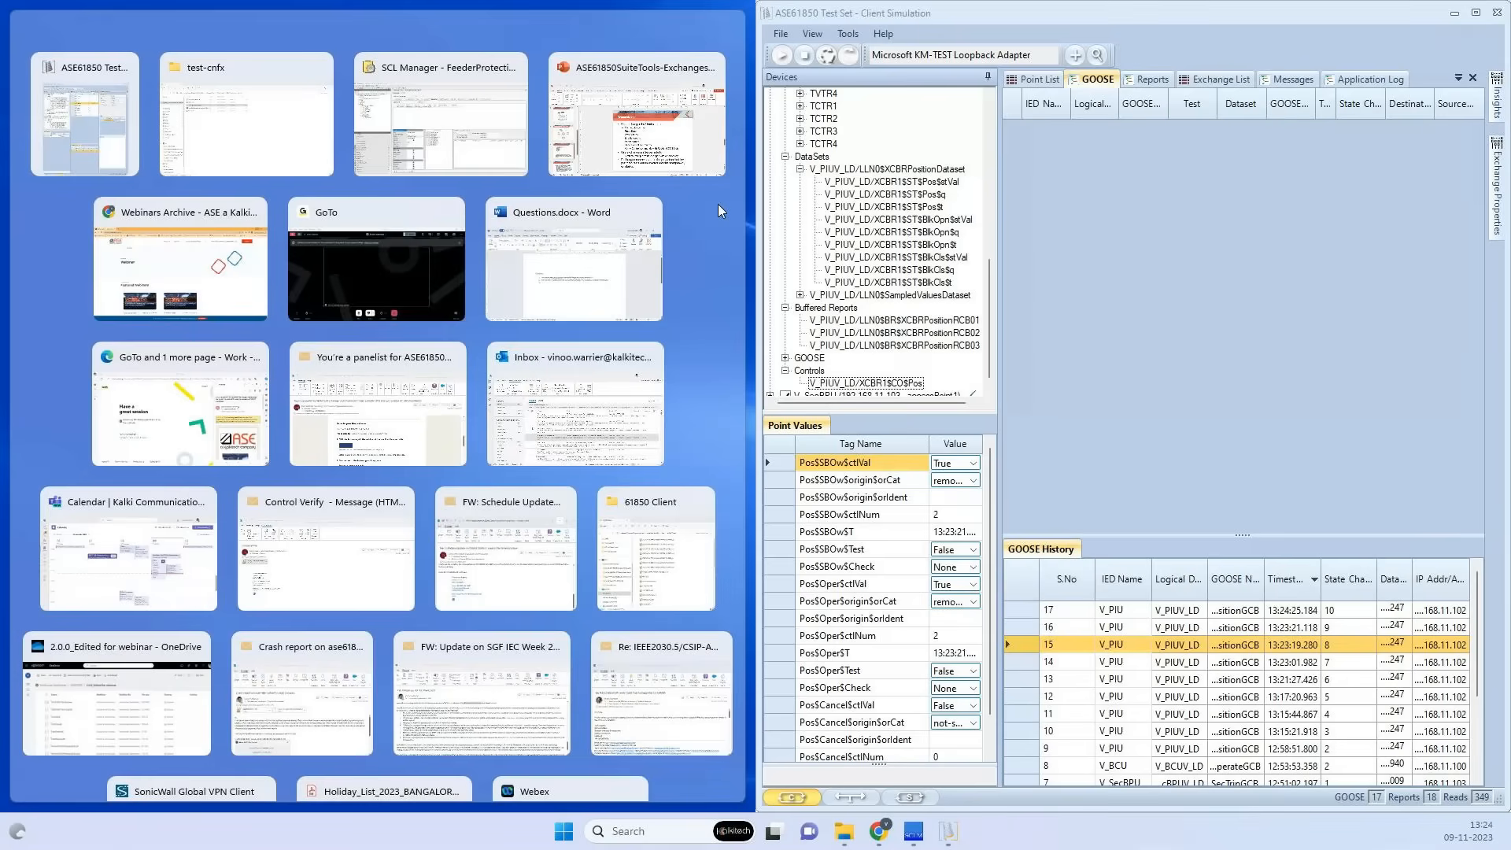
pyautogui.press('Return')
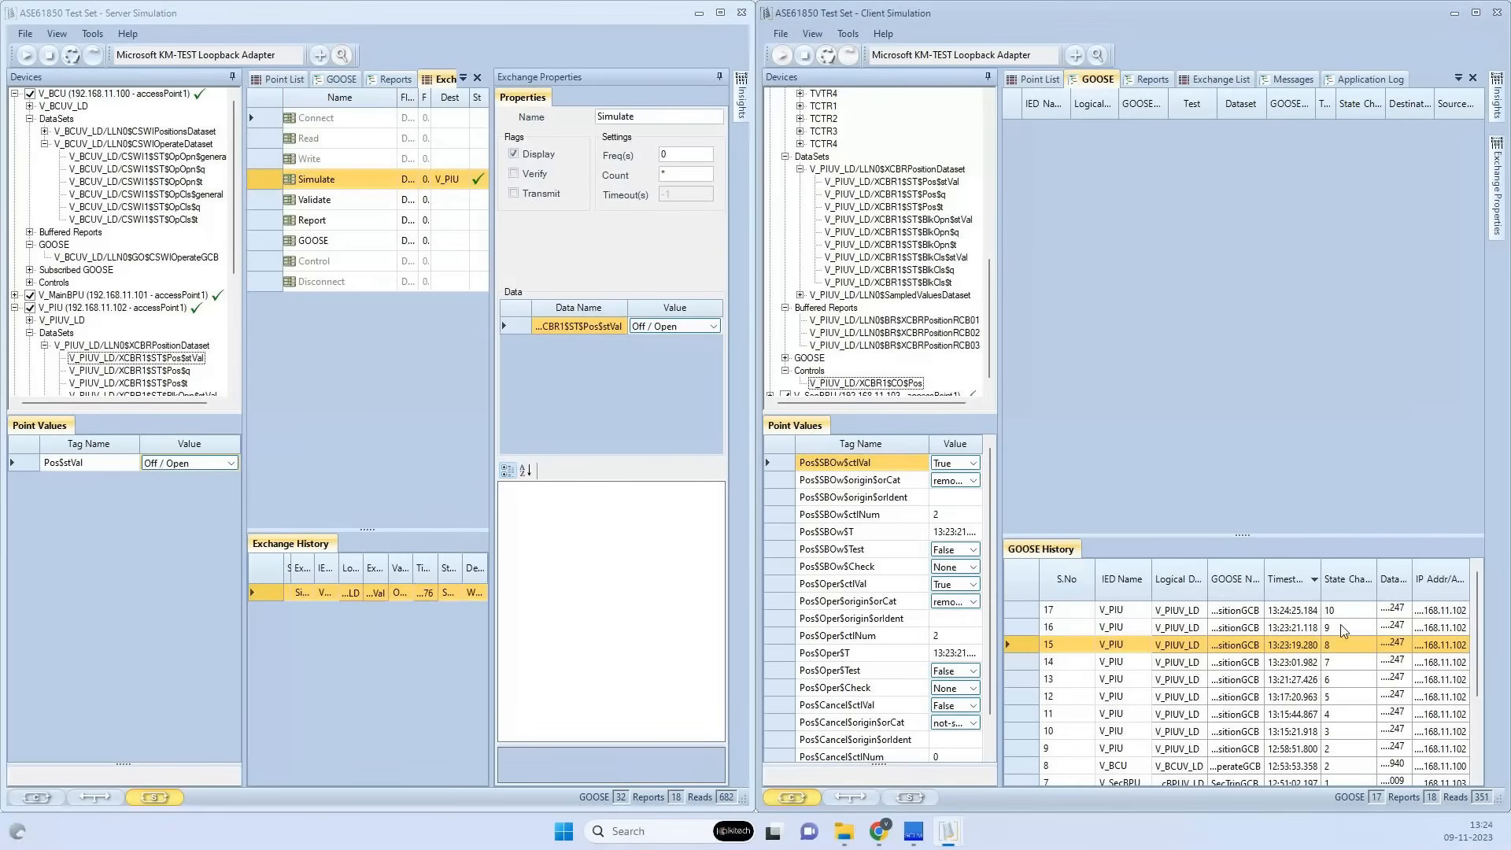
pyautogui.moveTo(1402, 614)
# Set the Simulate exchange's Pos$stVal to On / Close and transmit the exchange
pyautogui.click(708, 324)
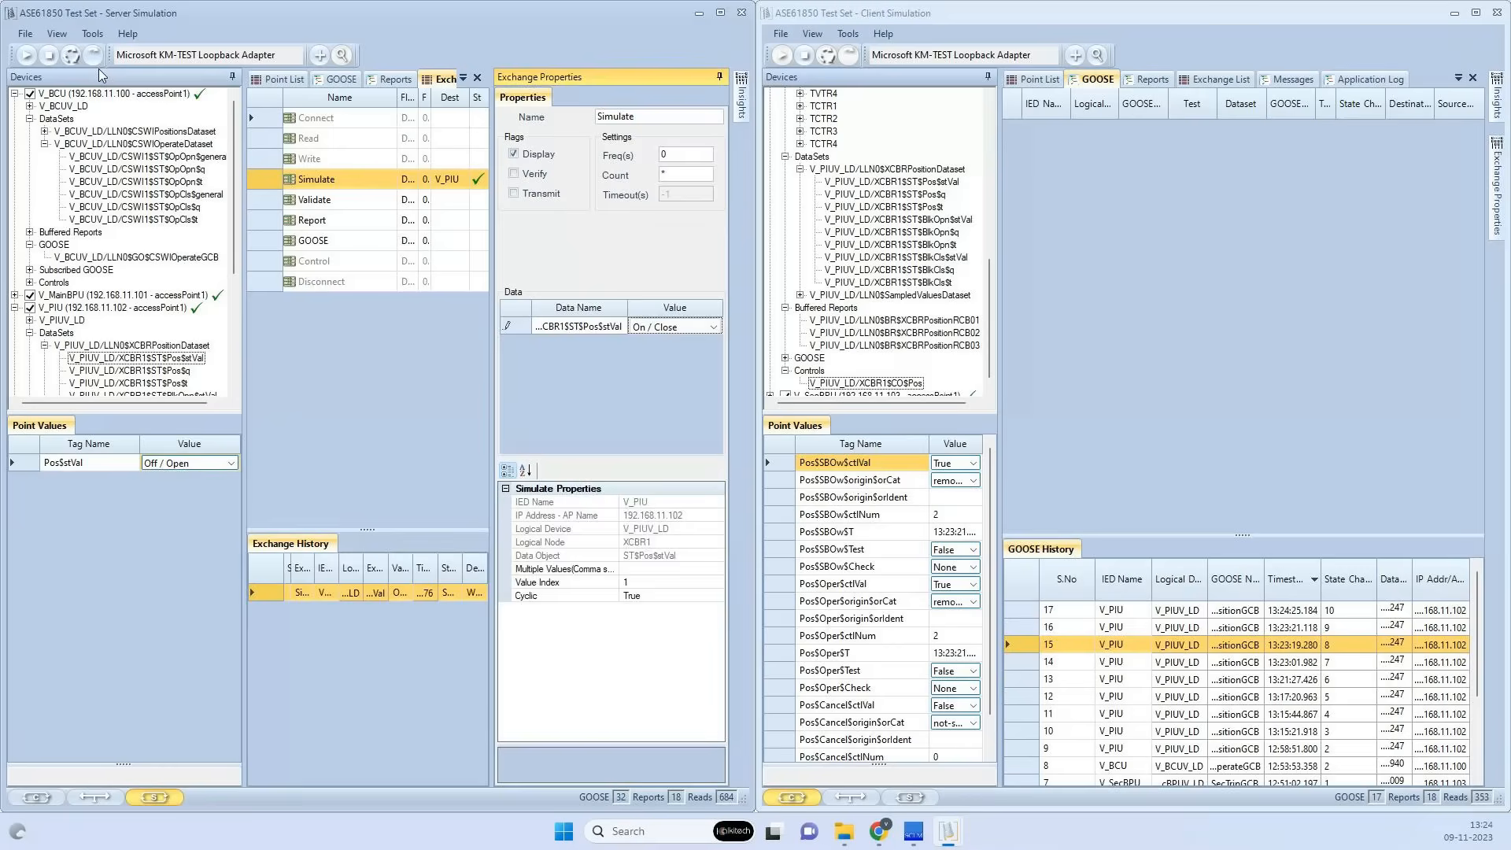
pyautogui.click(200, 464)
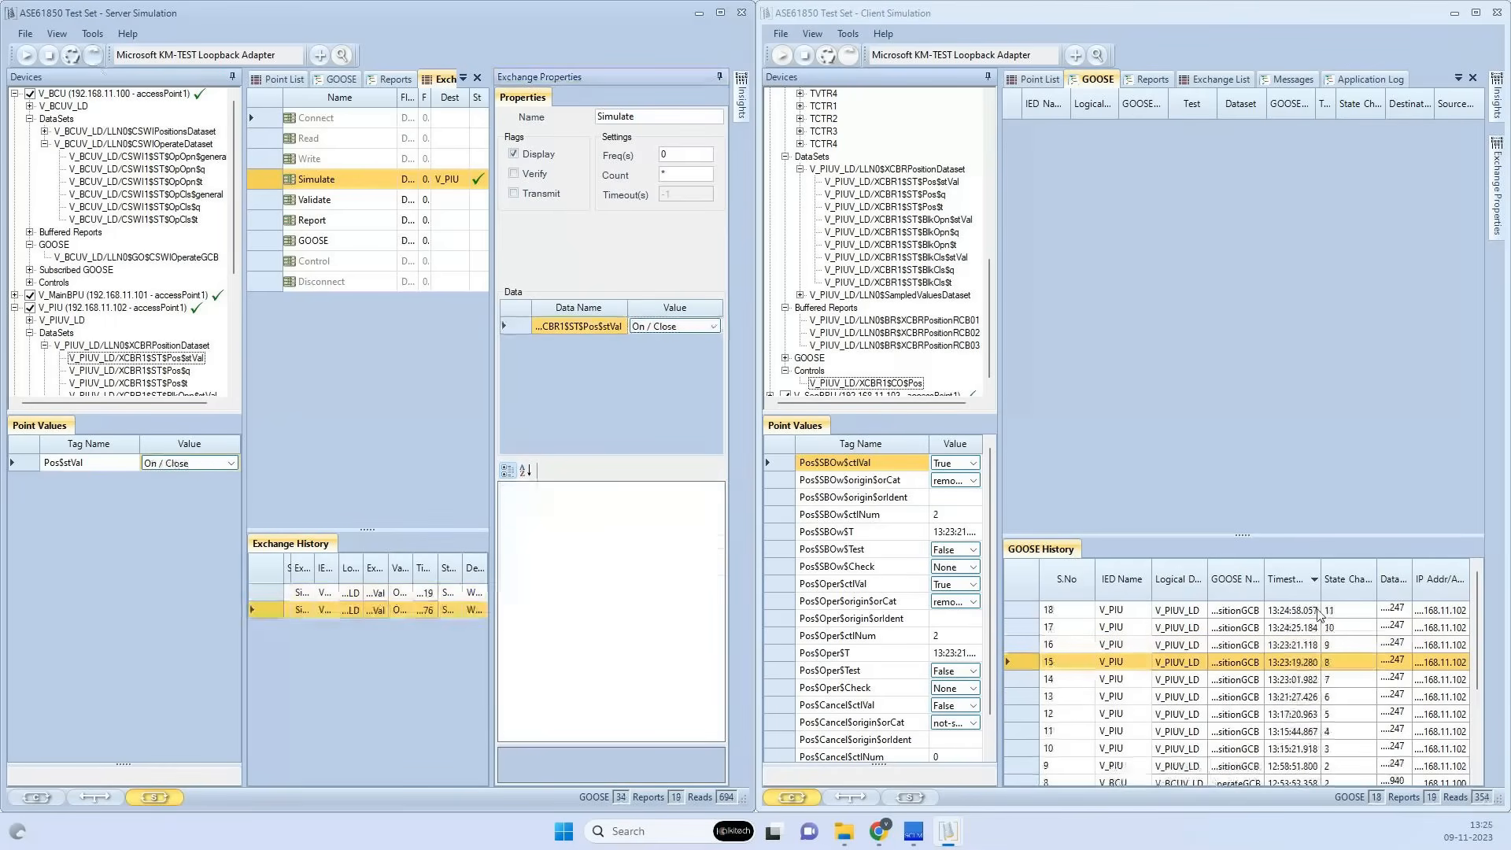
# Give the Simulate exchange the multiple values 01,10 with a frequency of 10 seconds and transmit it cyclically
pyautogui.click(603, 367)
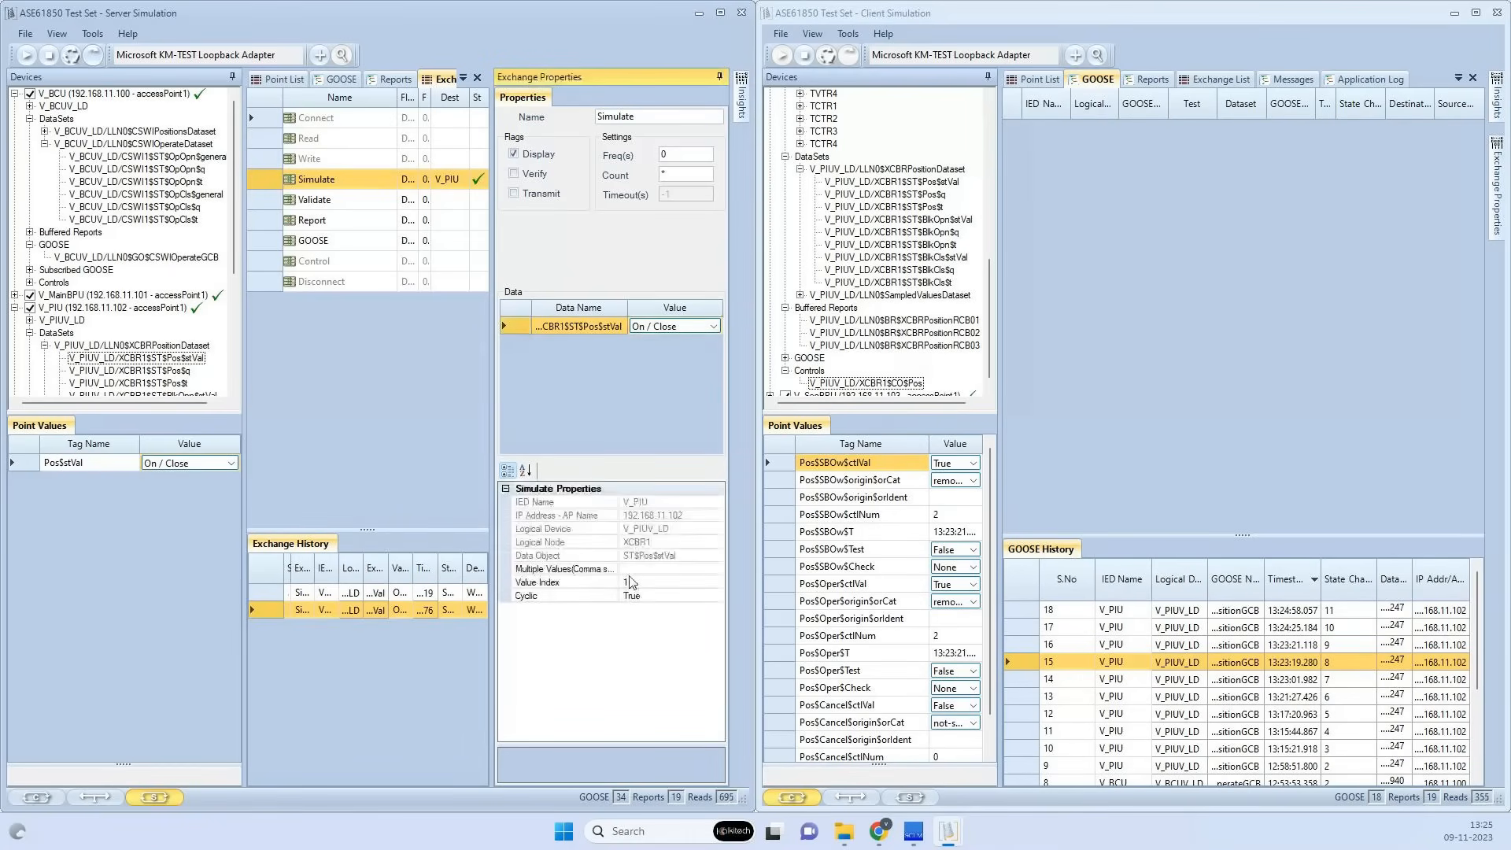
pyautogui.click(630, 568)
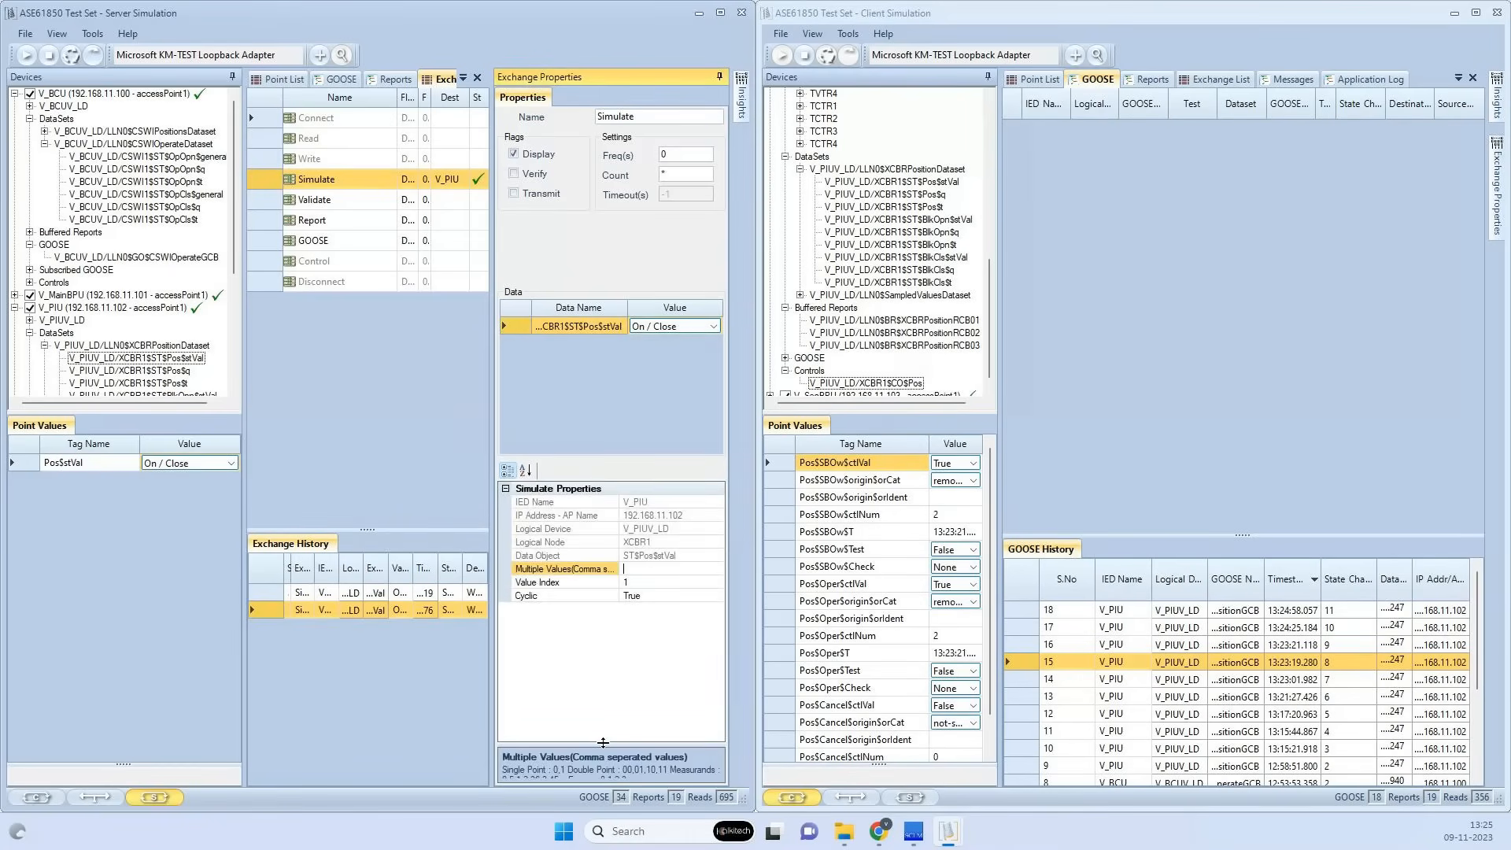
pyautogui.moveTo(602, 743); pyautogui.dragTo(610, 653)
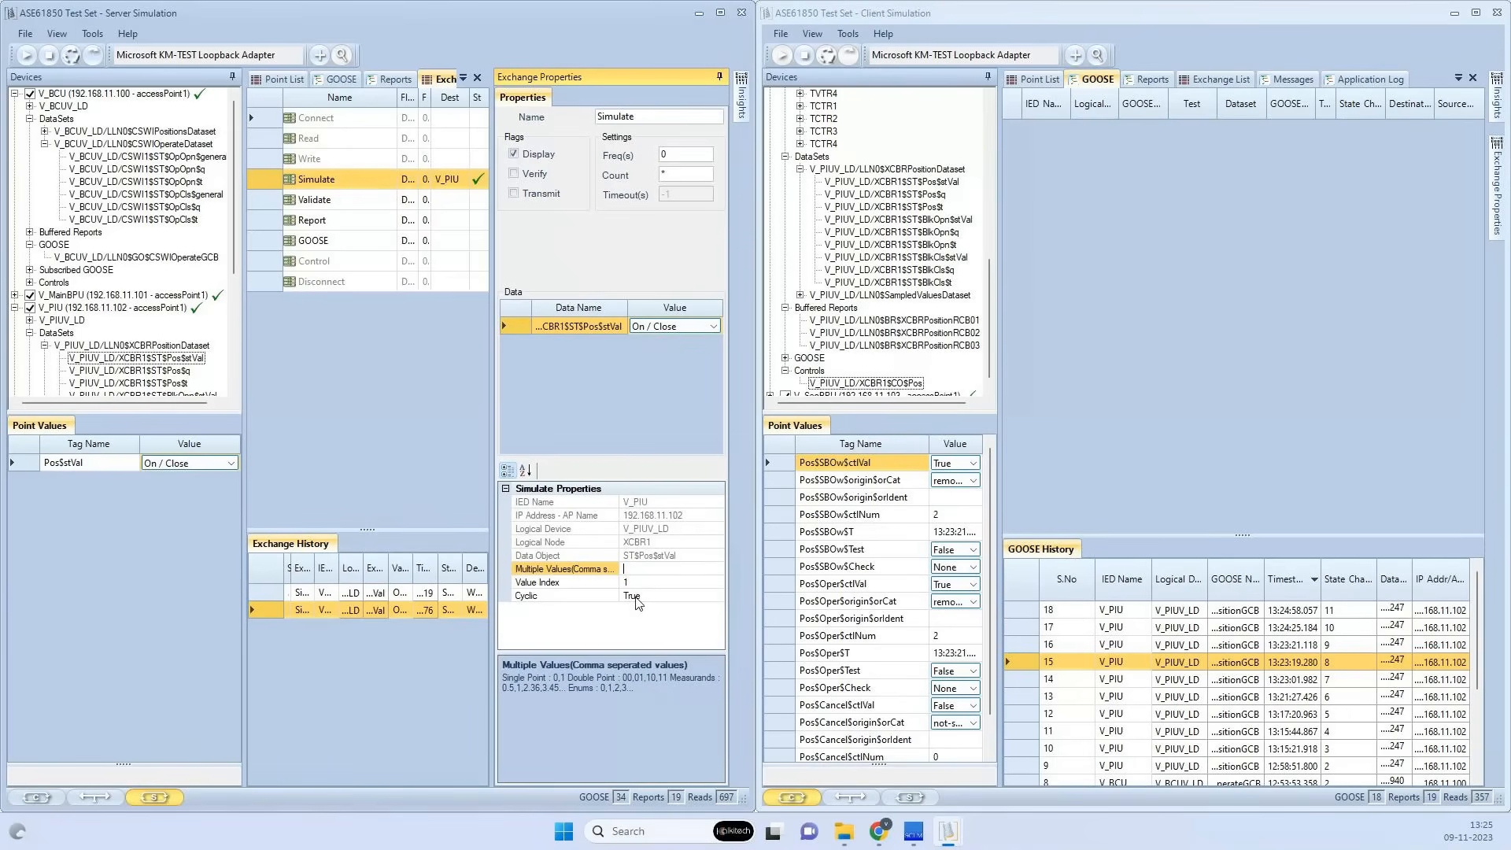
pyautogui.write('01,10')
pyautogui.click(657, 596)
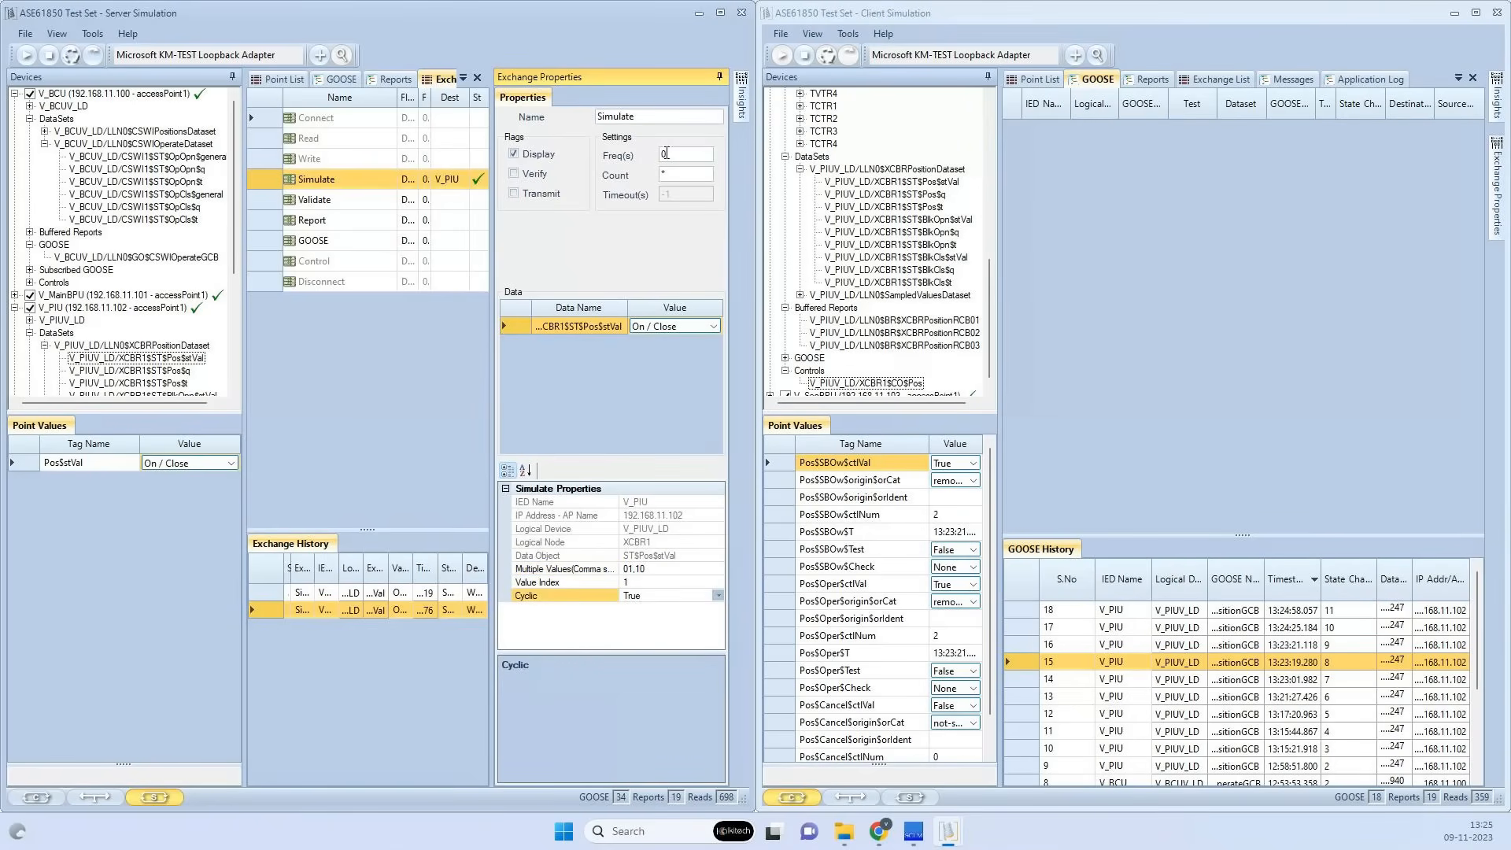
pyautogui.click(664, 153)
pyautogui.write('1')
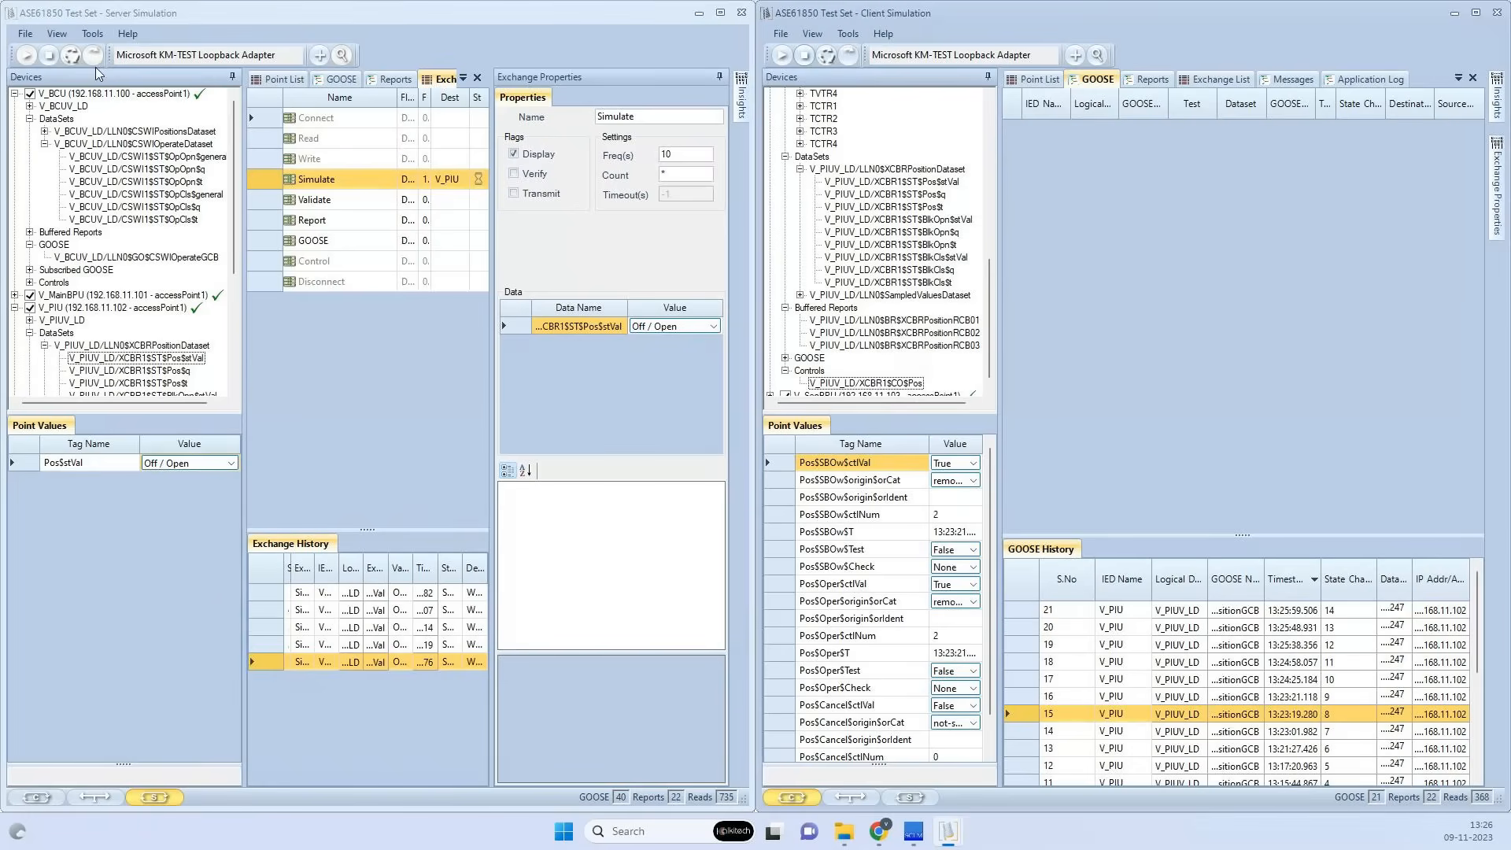
pyautogui.click(26, 55)
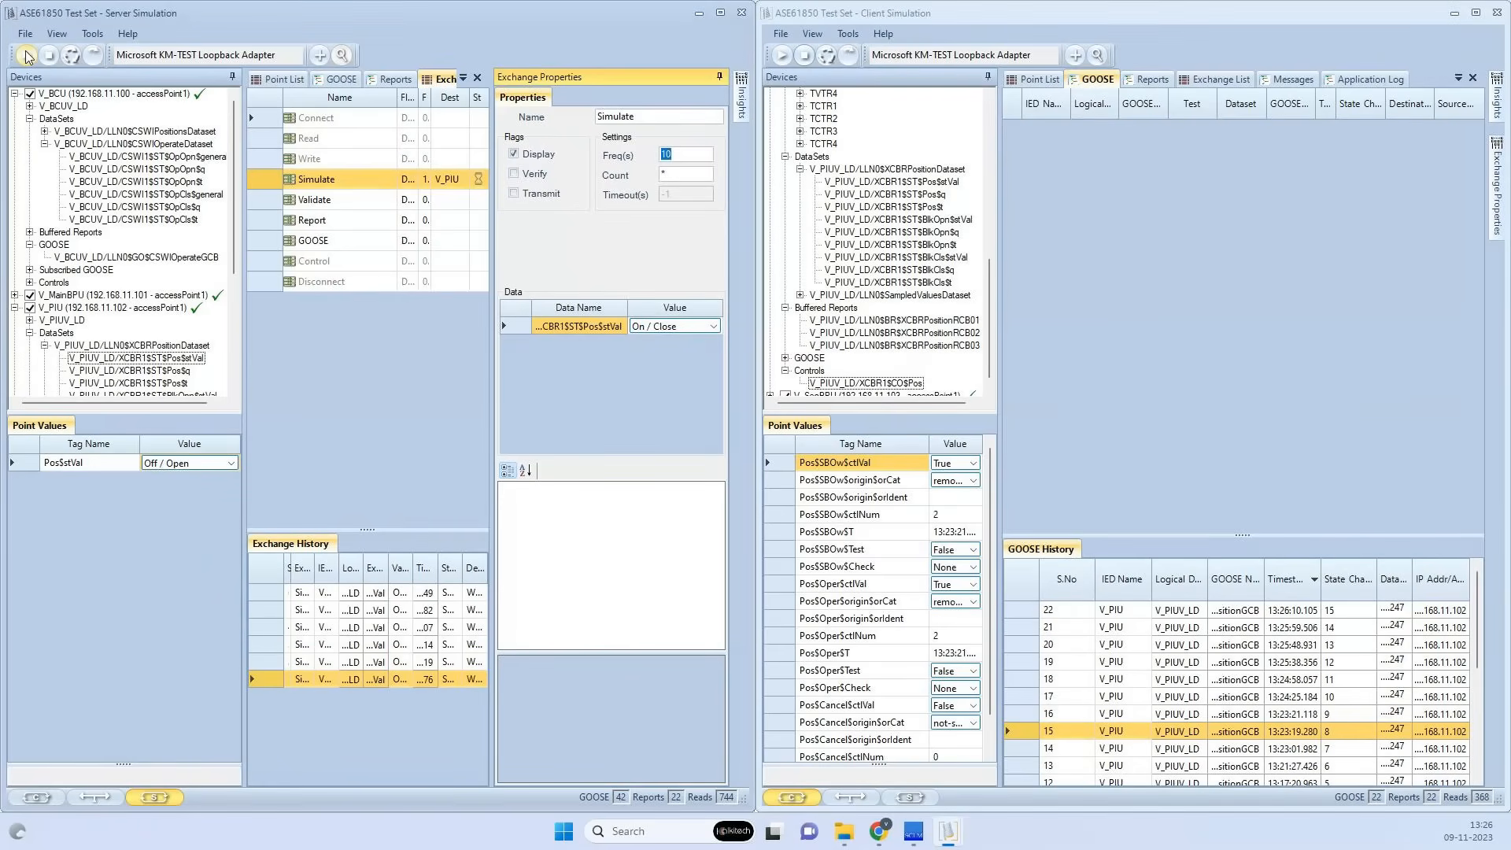
# Save the server simulation configuration as Demo.cnfx in the test-cnfx folder
pyautogui.click(26, 33)
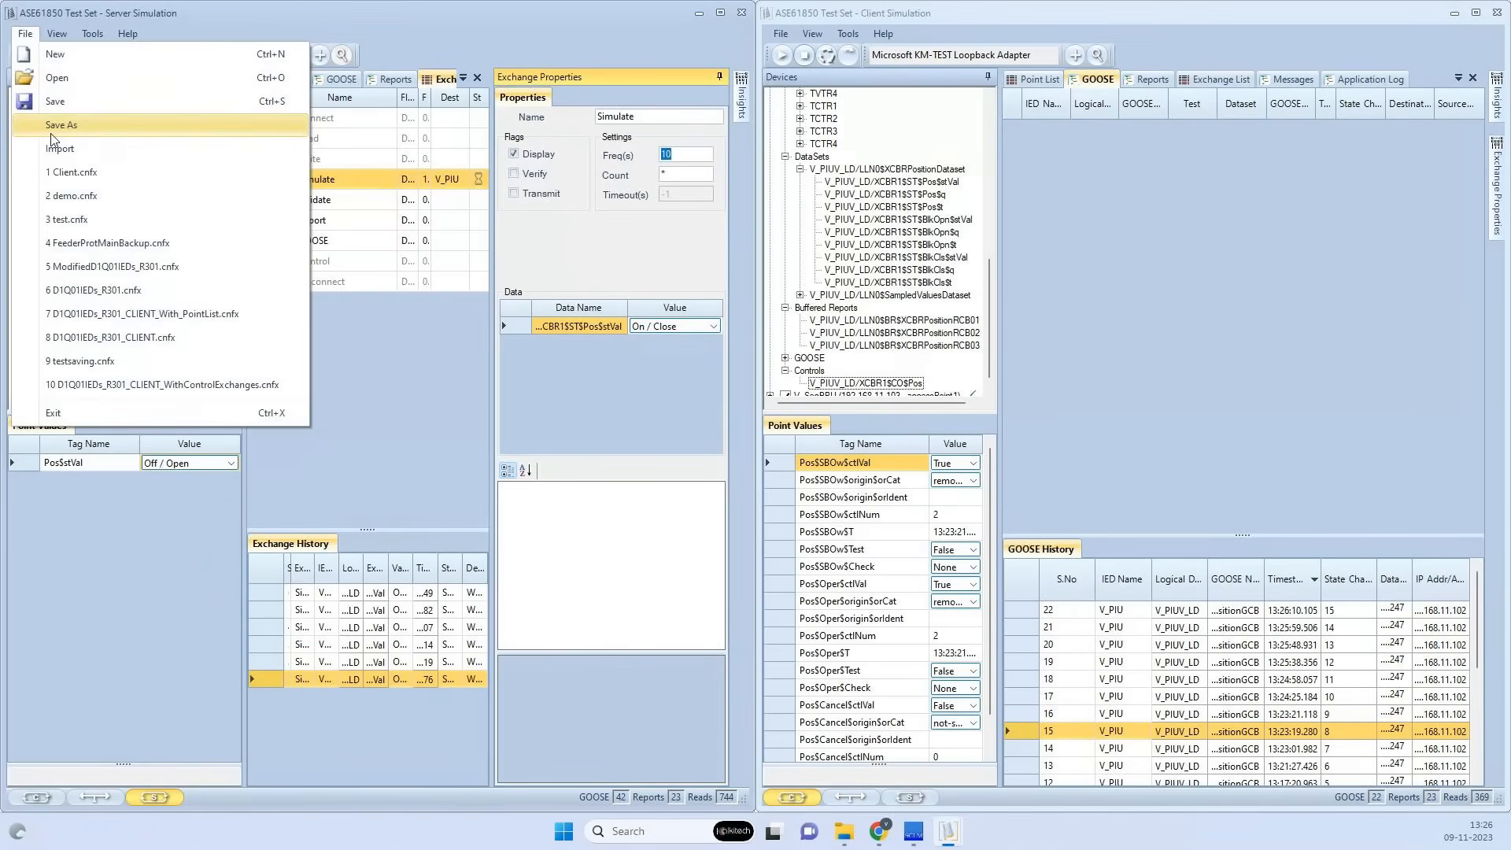
pyautogui.click(52, 130)
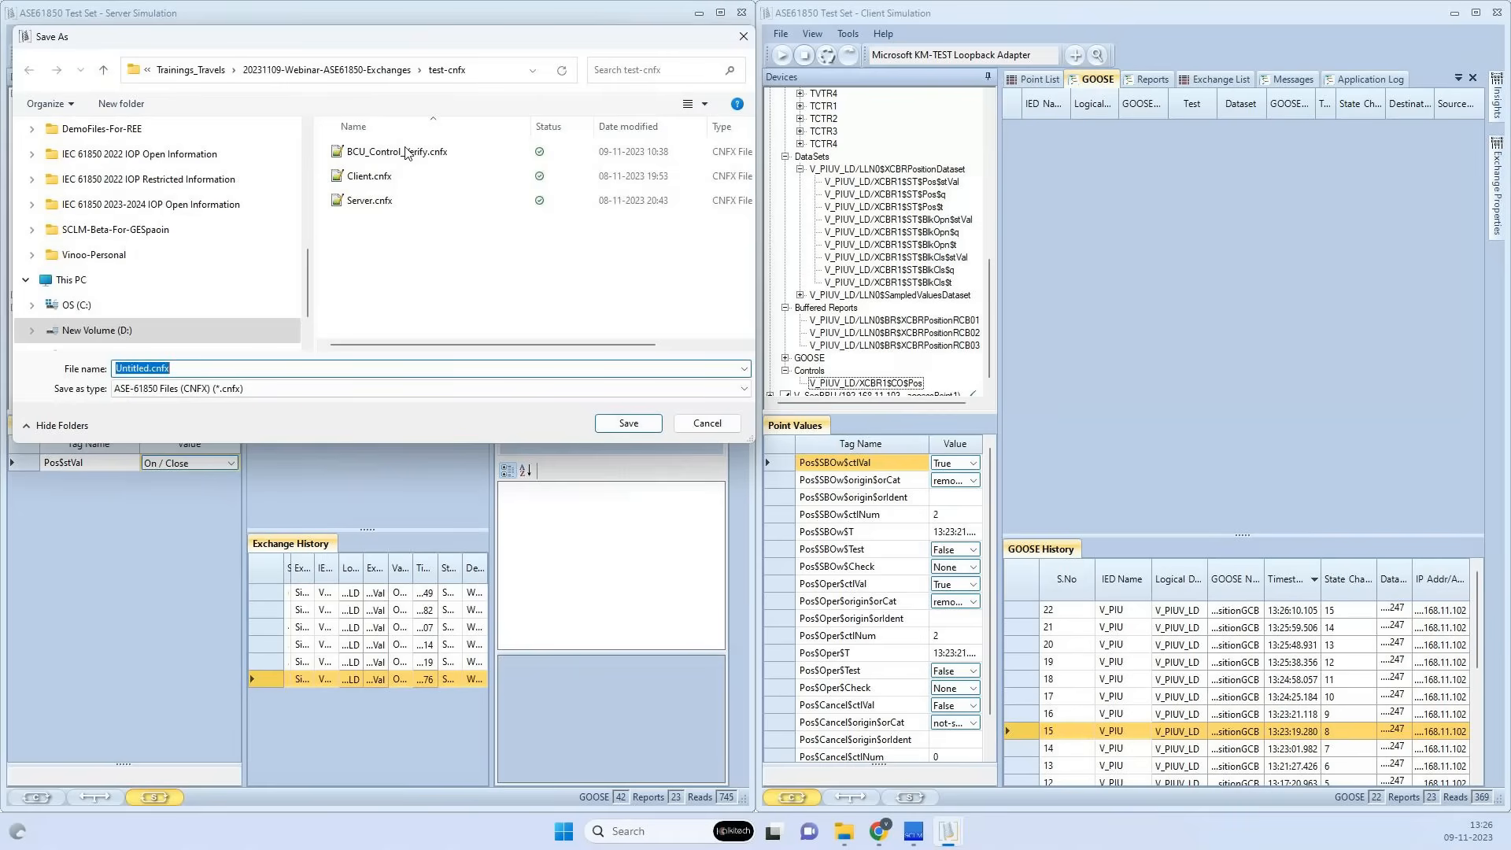
pyautogui.click(148, 370)
pyautogui.doubleClick(148, 369)
pyautogui.write('Demo')
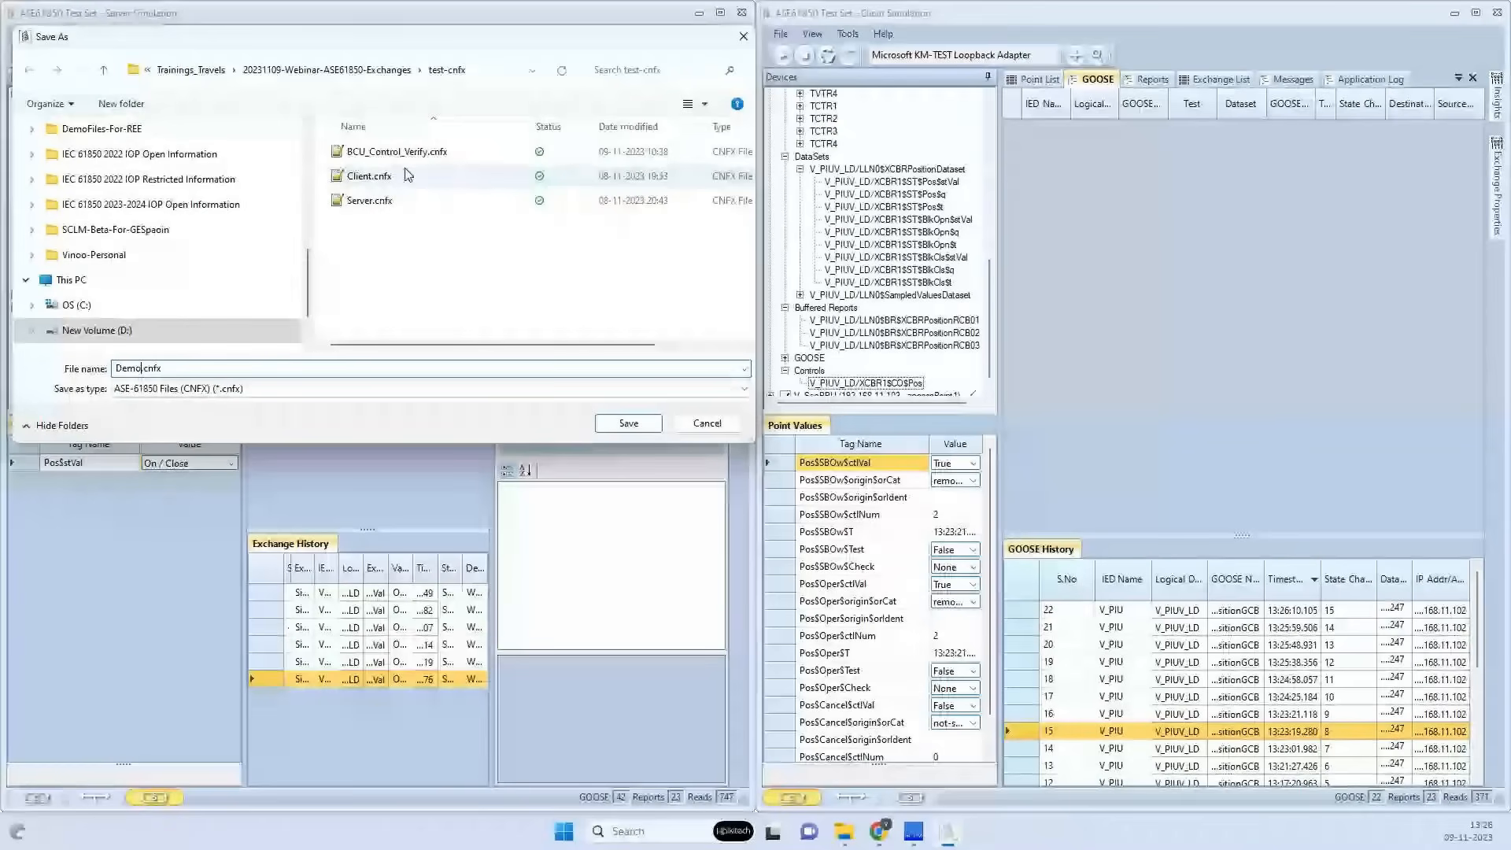
pyautogui.click(628, 423)
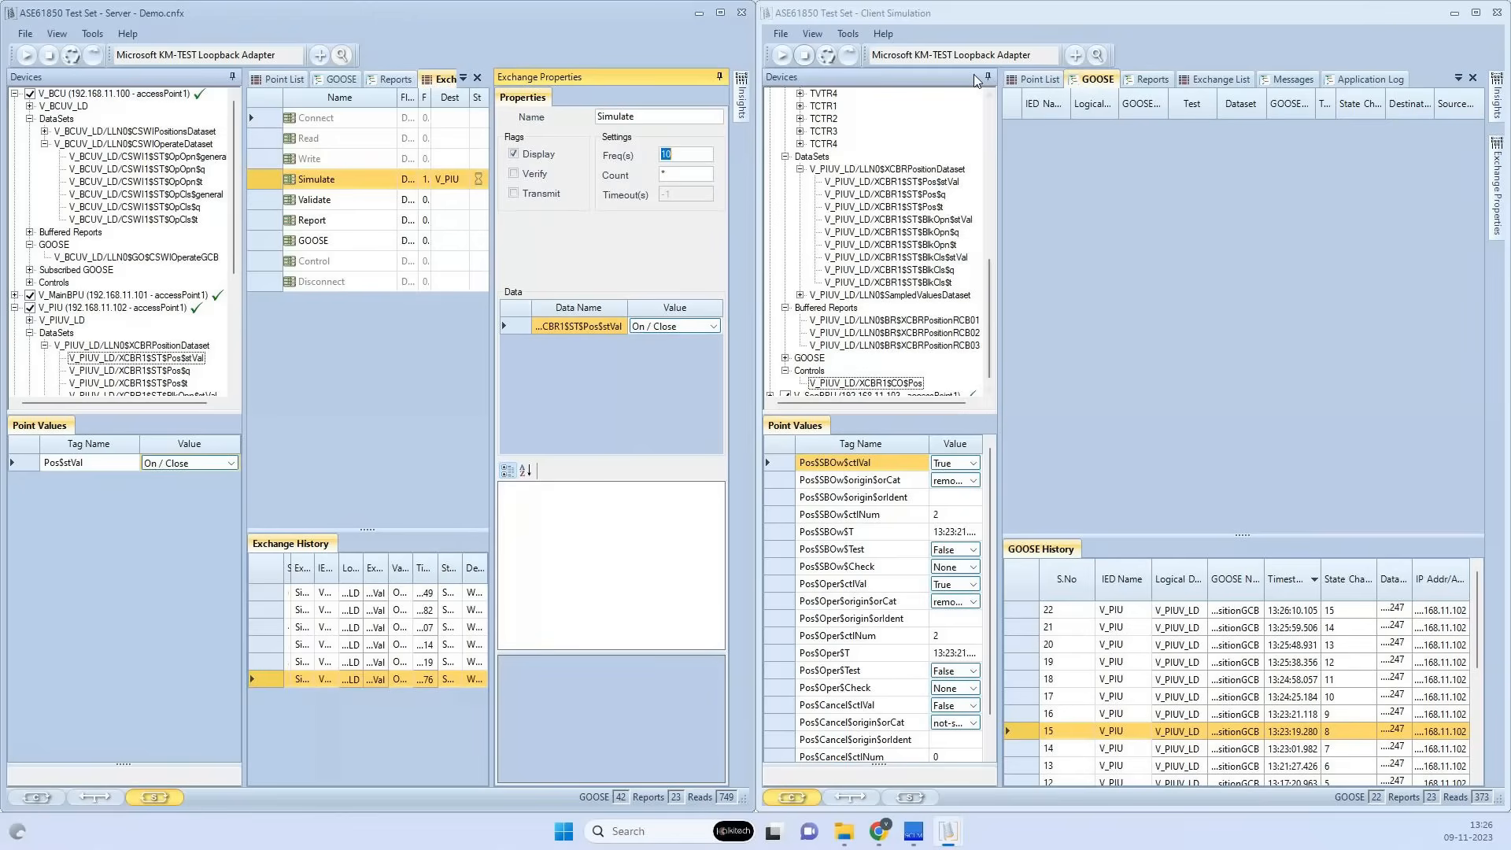
# Close both the Client Simulation and the Server Simulation instances
pyautogui.click(1496, 13)
pyautogui.click(1131, 436)
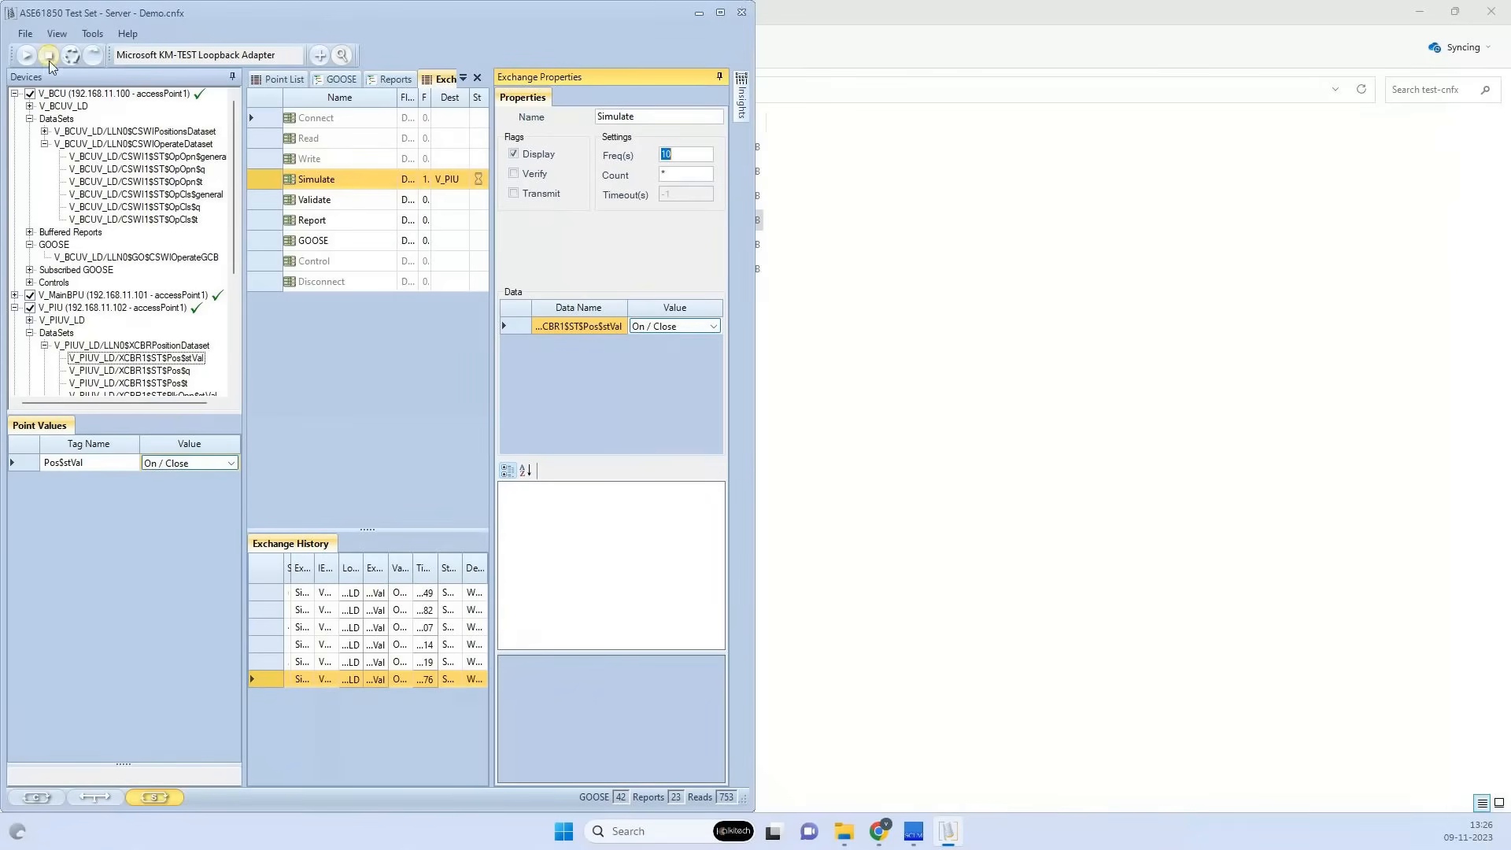
pyautogui.click(1087, 220)
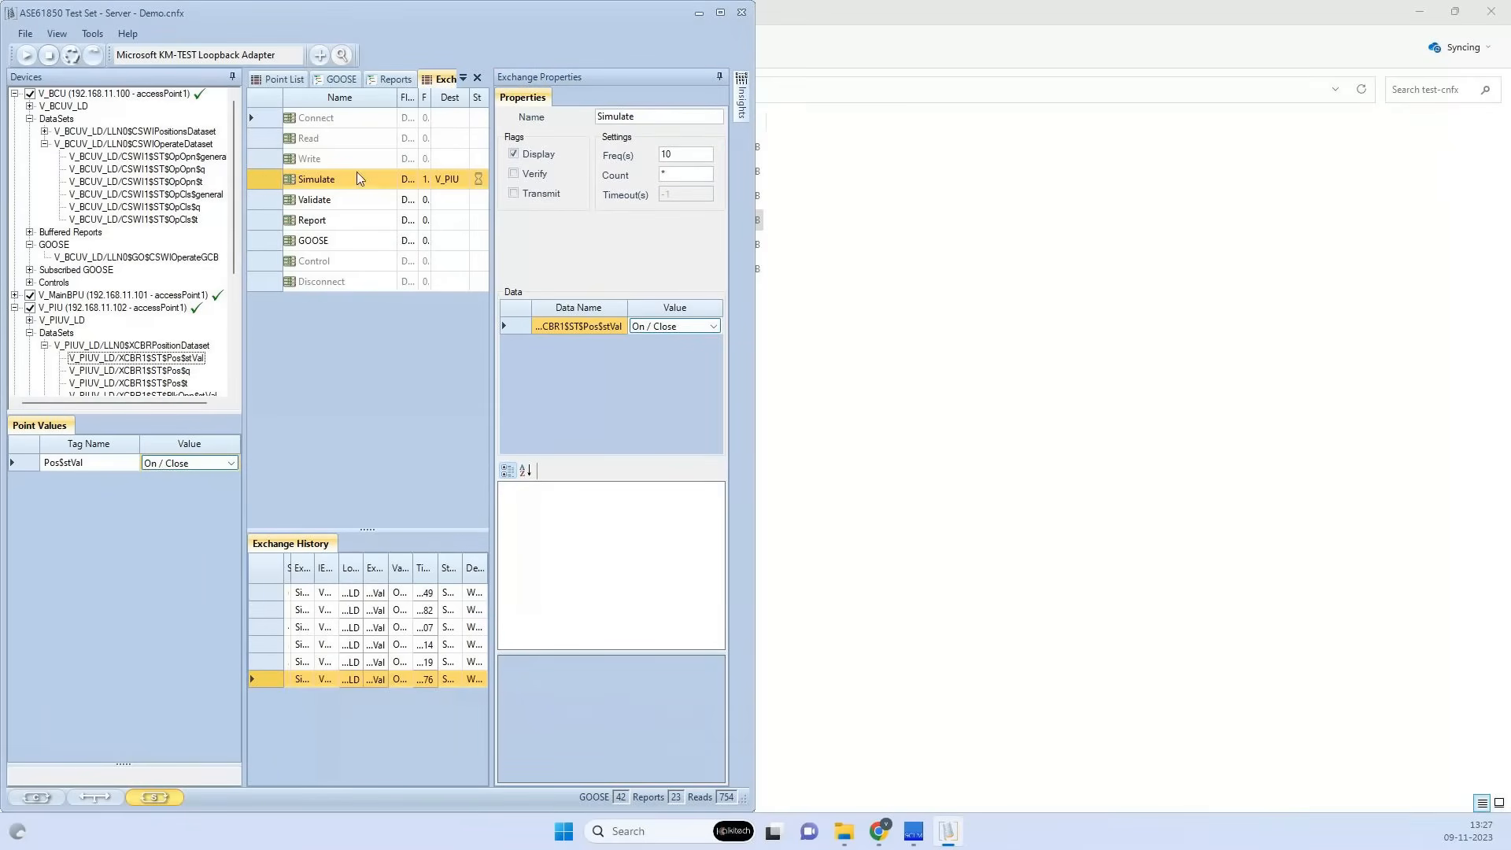
pyautogui.click(597, 325)
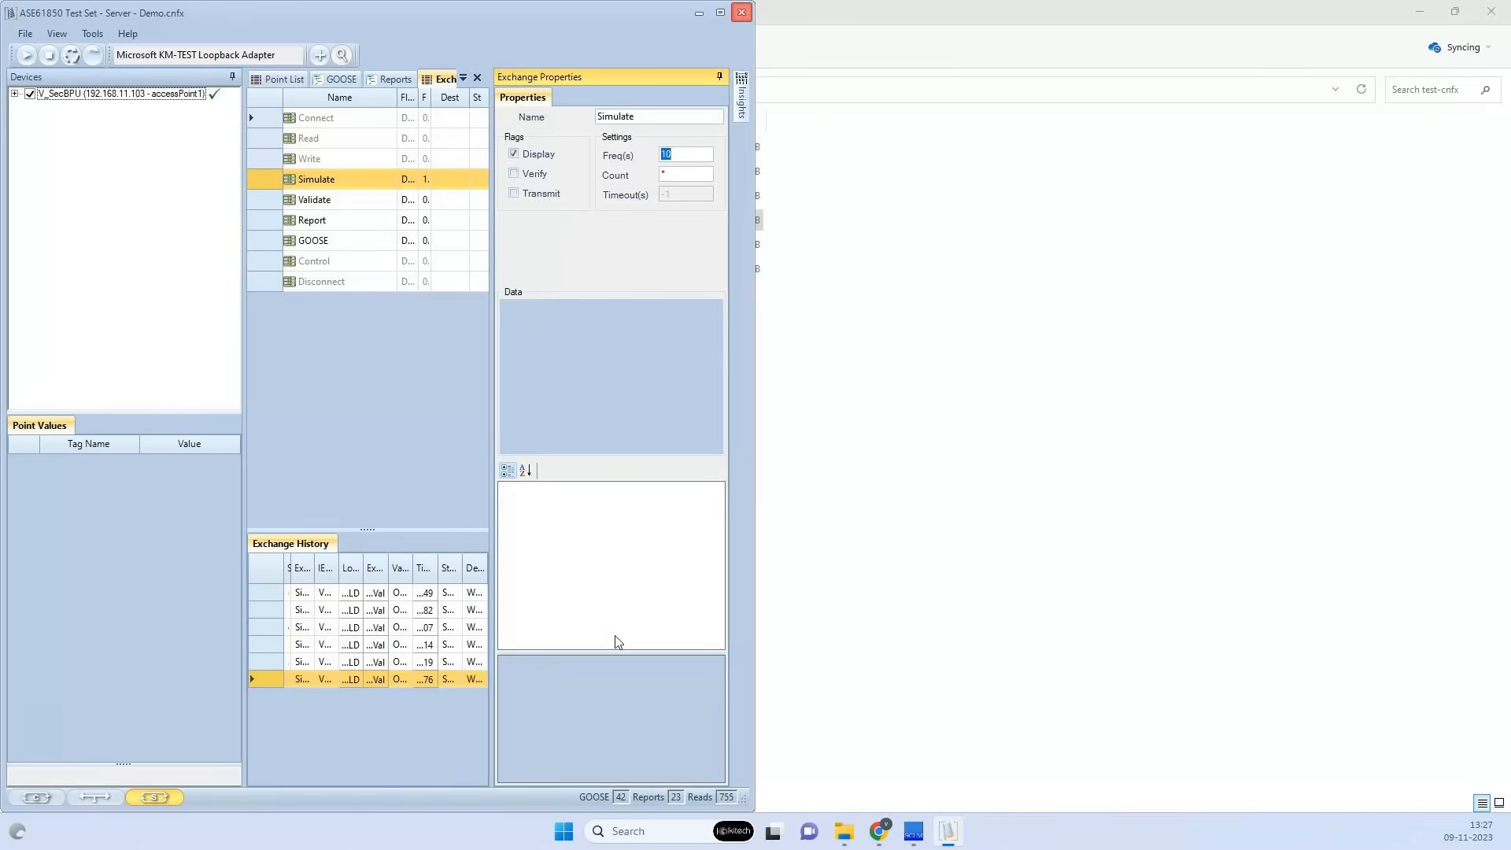
# Launch a new ASE61850 Test Set instance and bring its window to the front
pyautogui.click(564, 833)
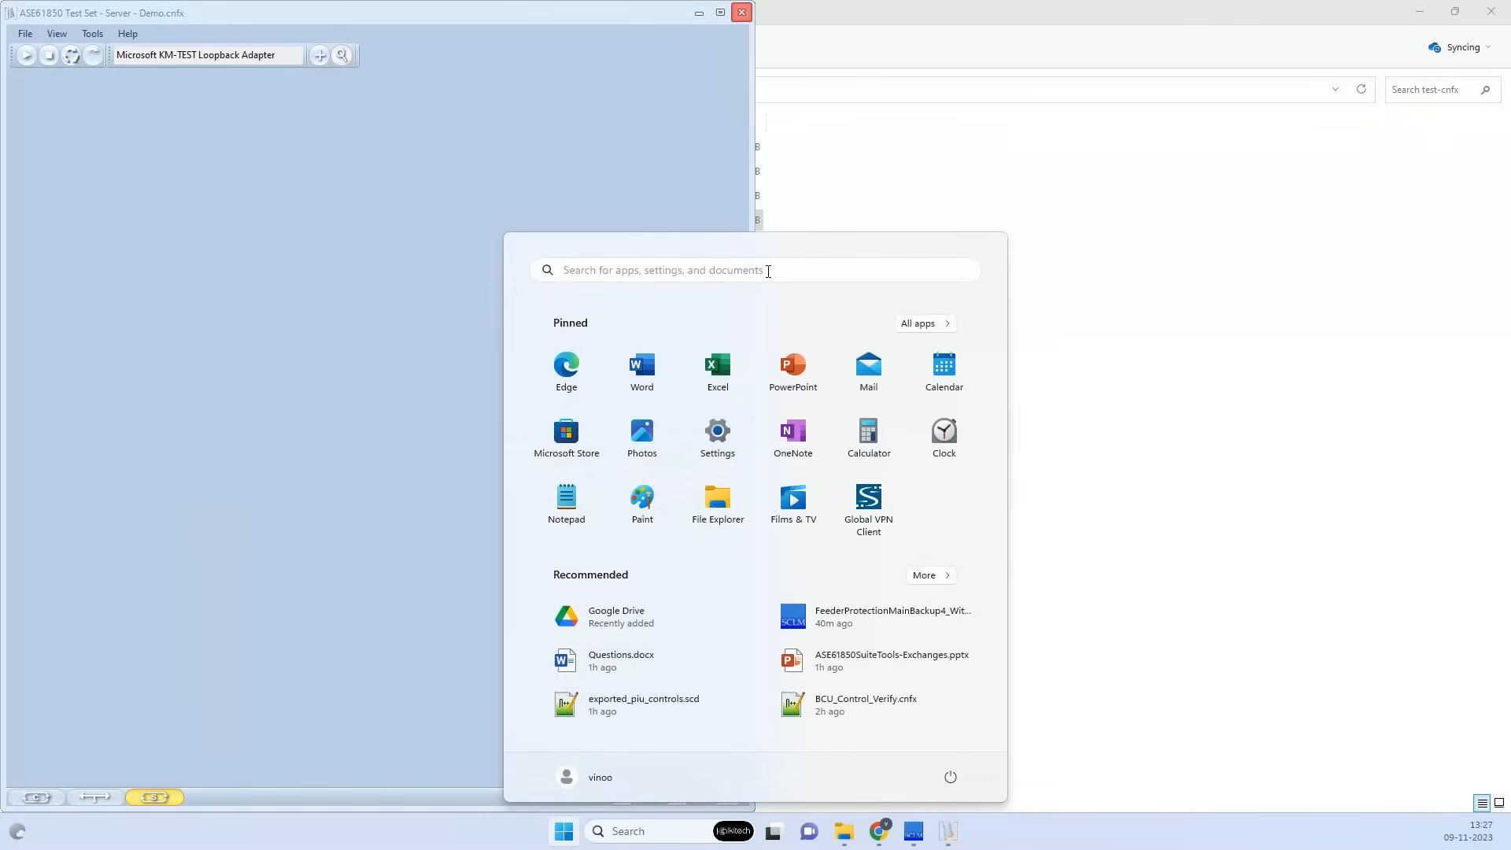
pyautogui.click(768, 270)
pyautogui.press('Escape')
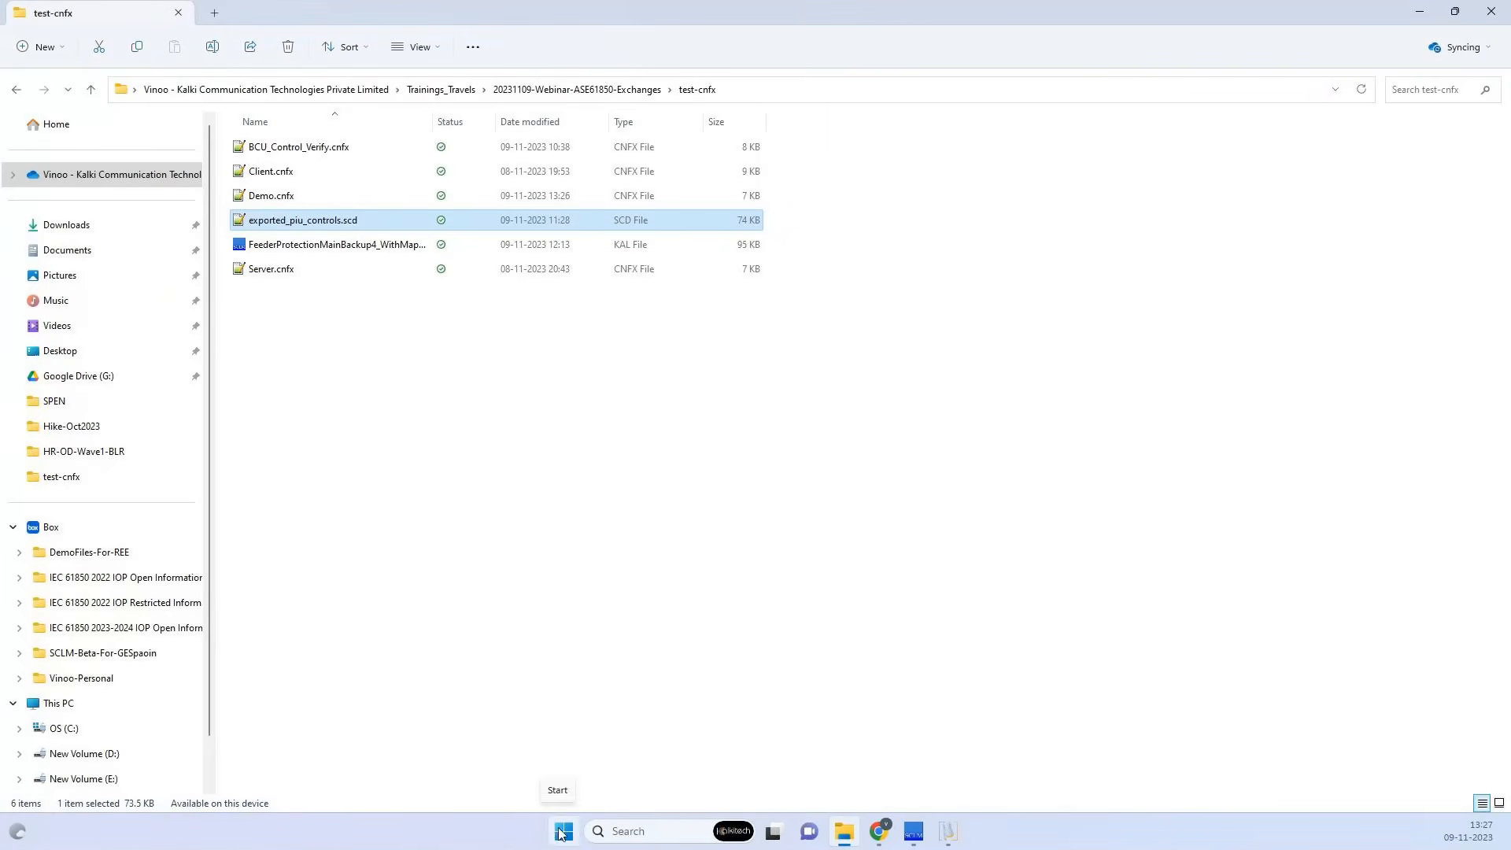
pyautogui.click(949, 832)
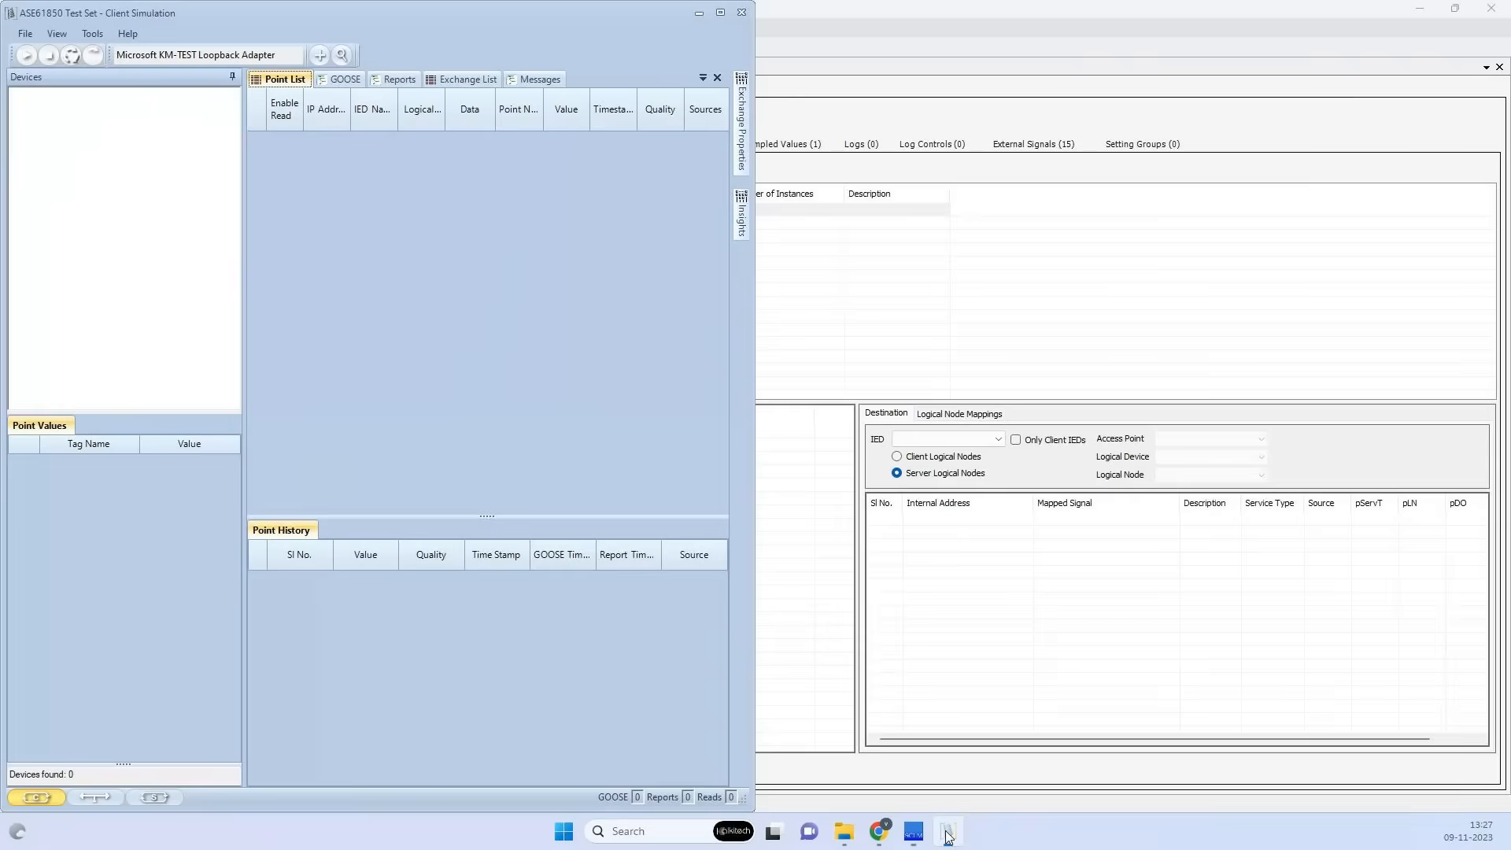
# Open the saved Demo.cnfx configuration and finish configuring the IEDs V_BCU, V_MainBPU, V_PIU and V_SecBPU
pyautogui.click(25, 35)
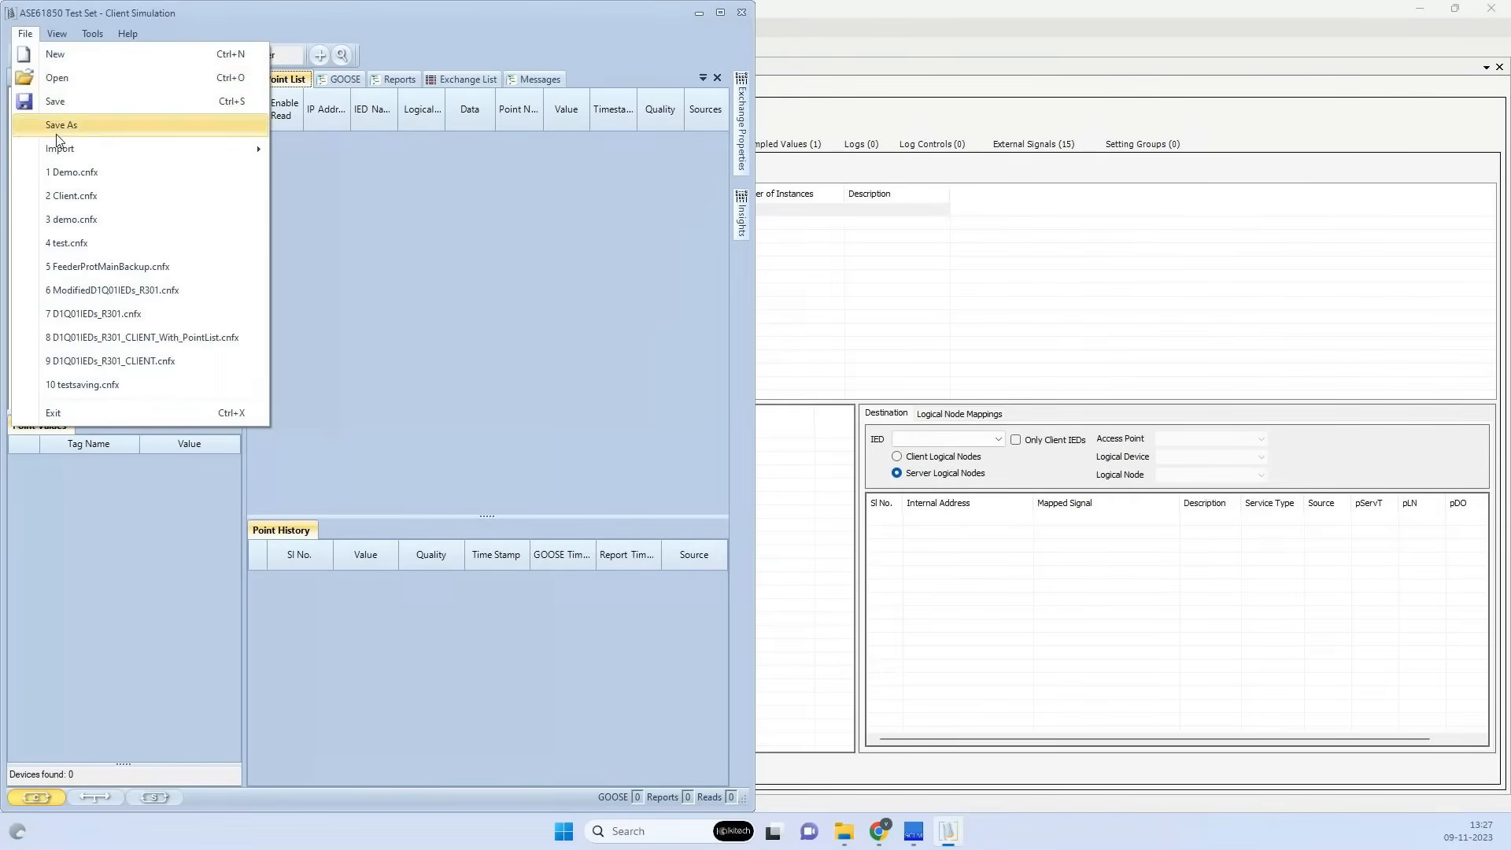
pyautogui.click(55, 80)
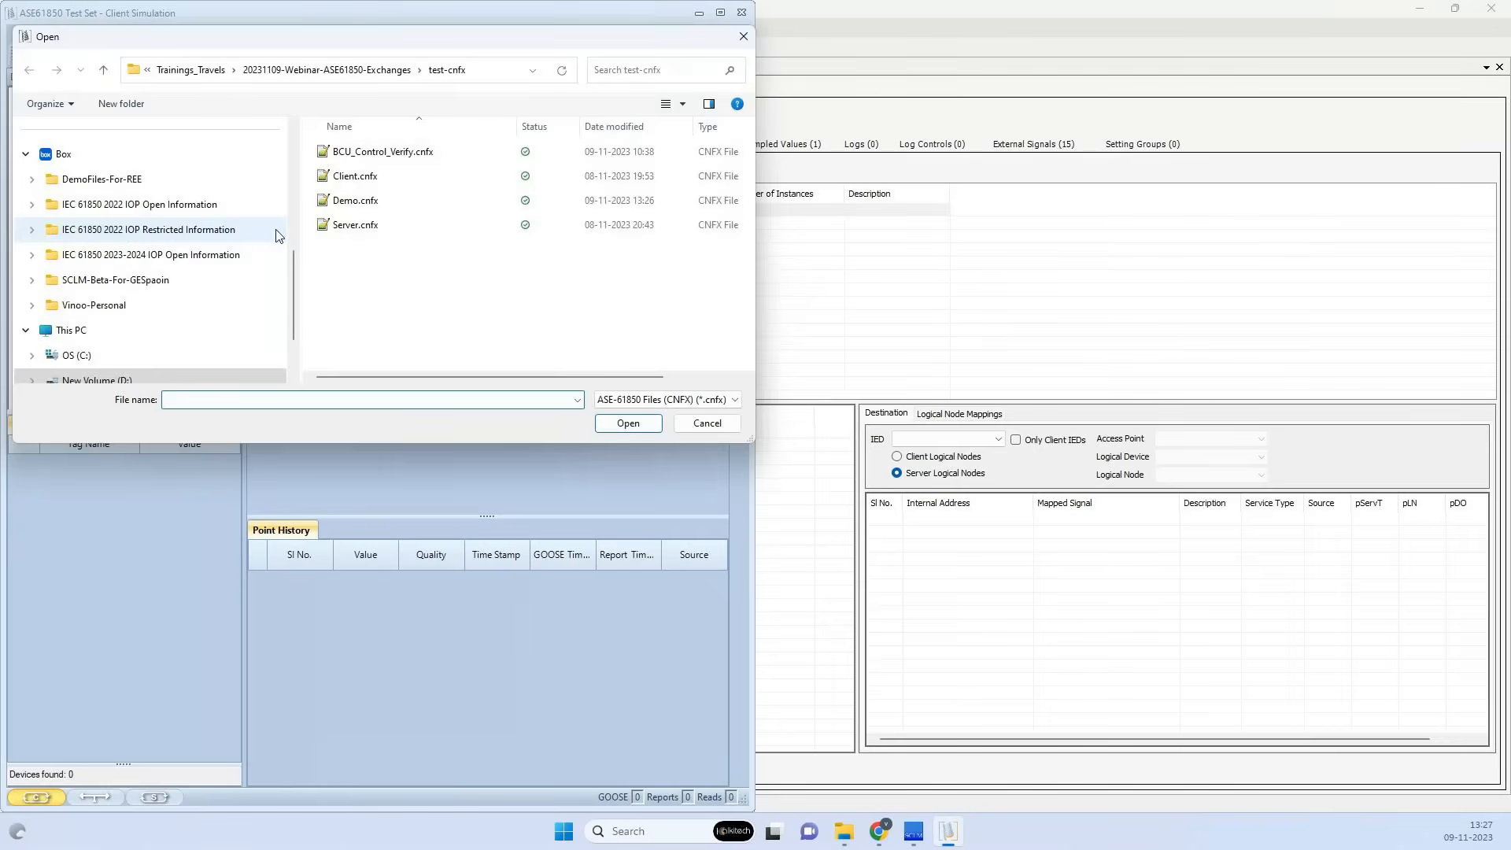
pyautogui.click(355, 200)
pyautogui.click(627, 425)
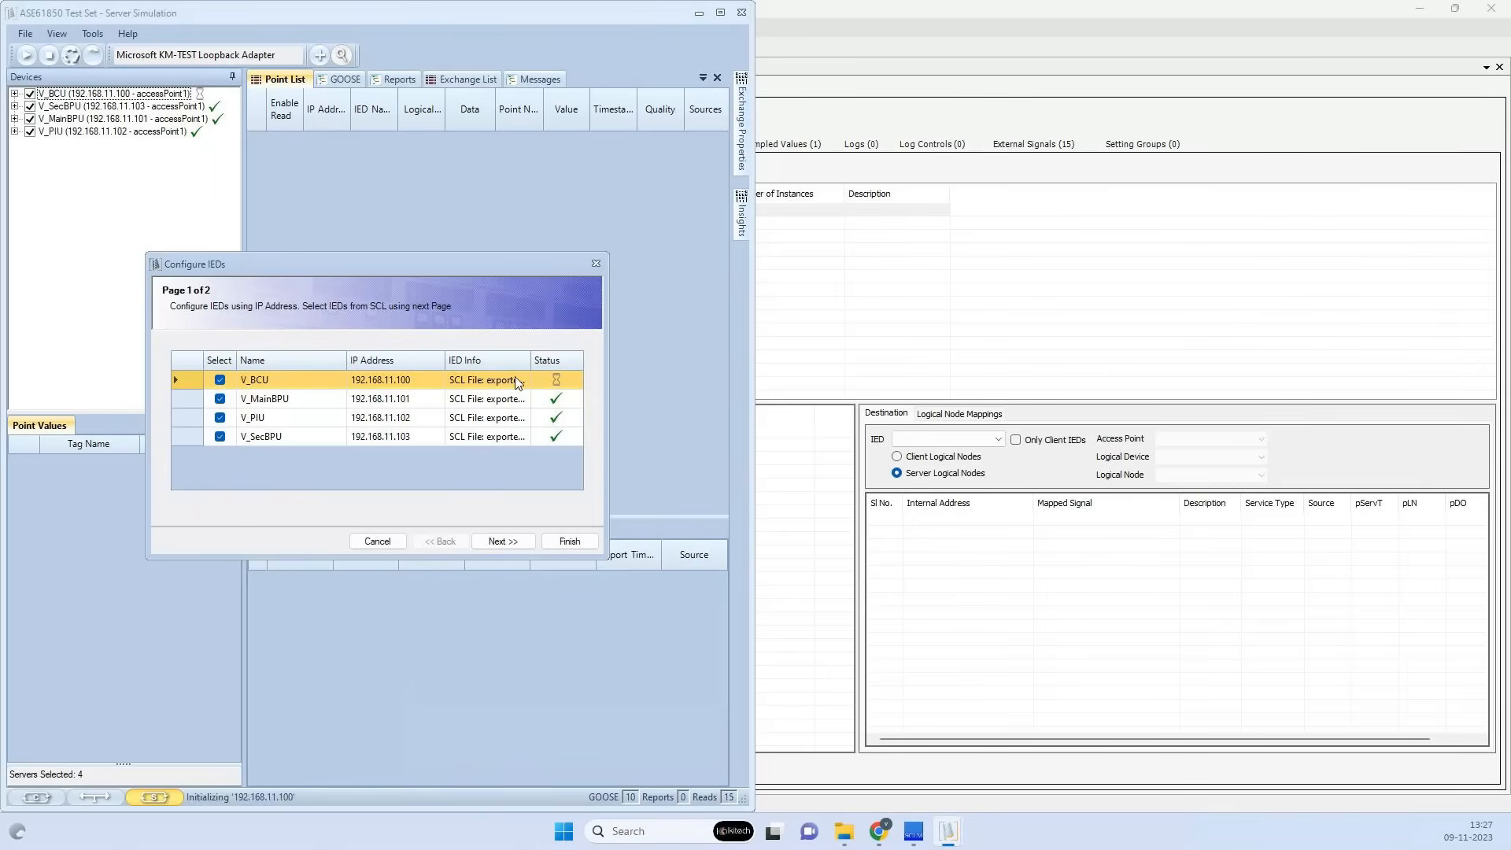
pyautogui.click(565, 541)
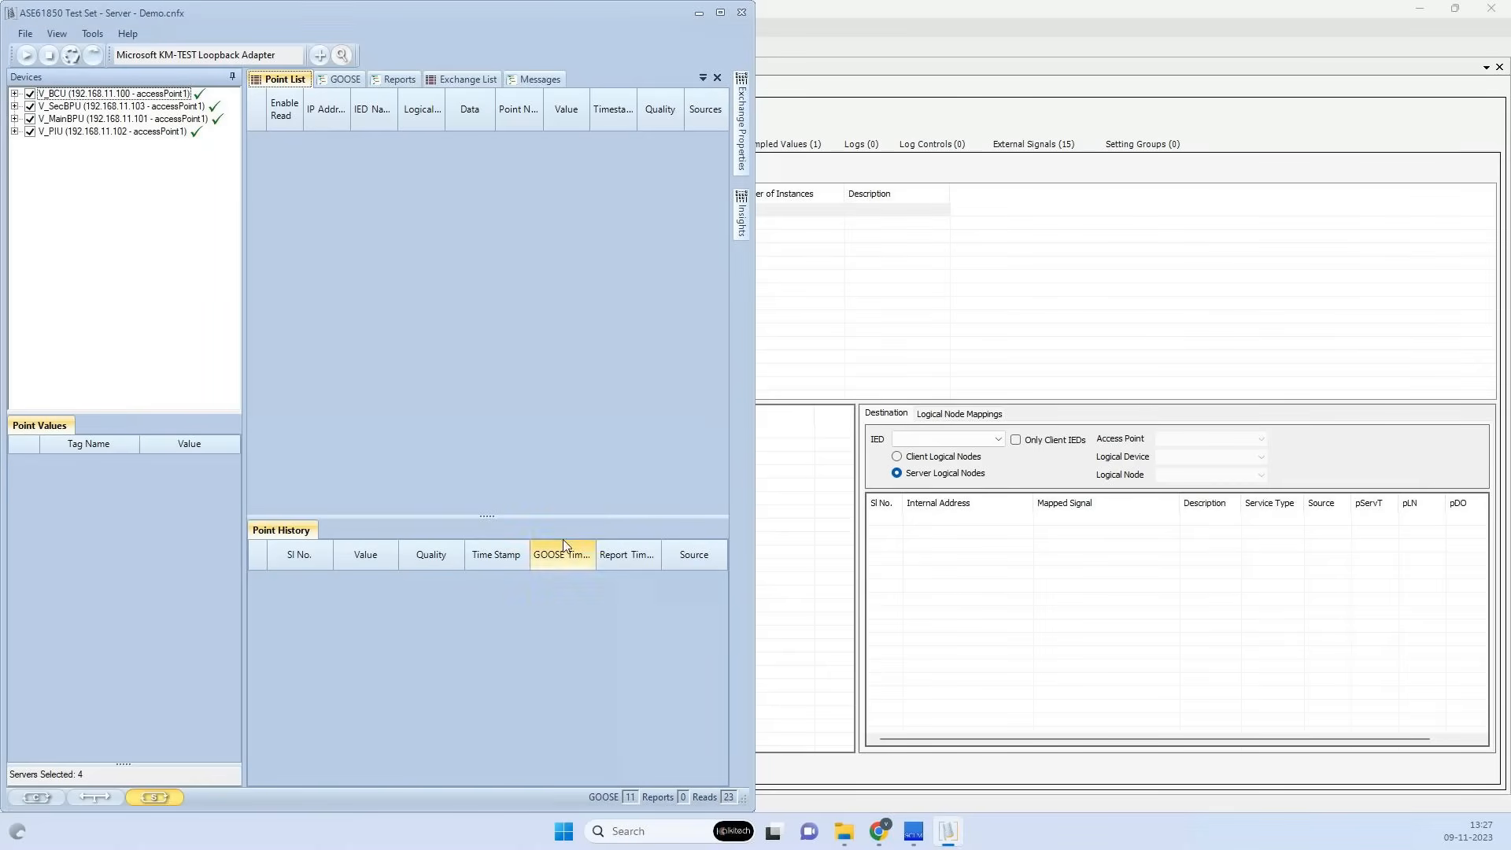
# Review the reloaded Simulate exchange in the exchange list, including the multiple values, value index and cyclic settings of Pos$stVal
pyautogui.click(342, 80)
pyautogui.click(388, 80)
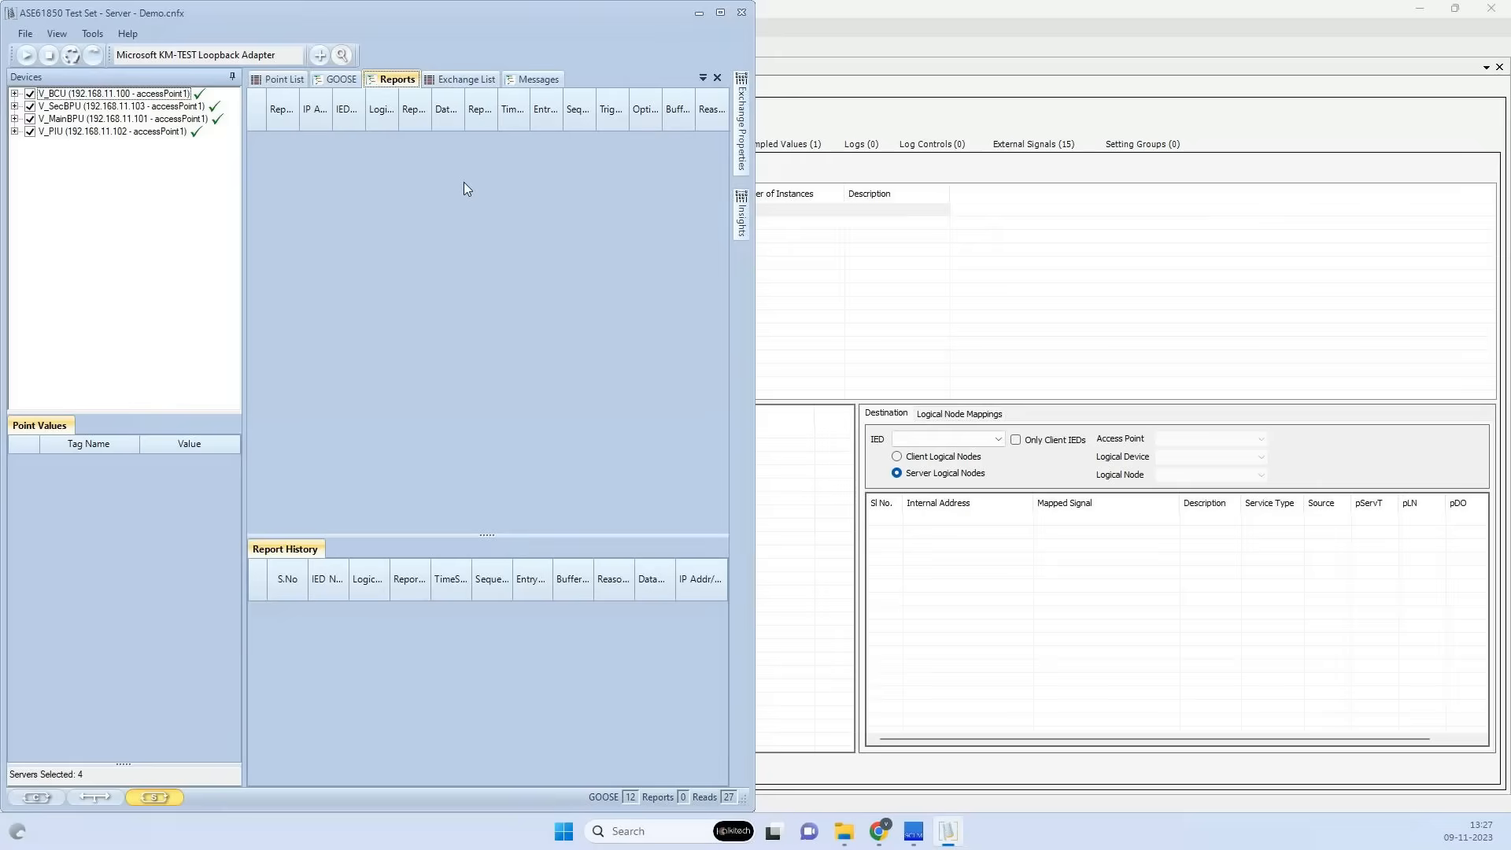
pyautogui.click(464, 80)
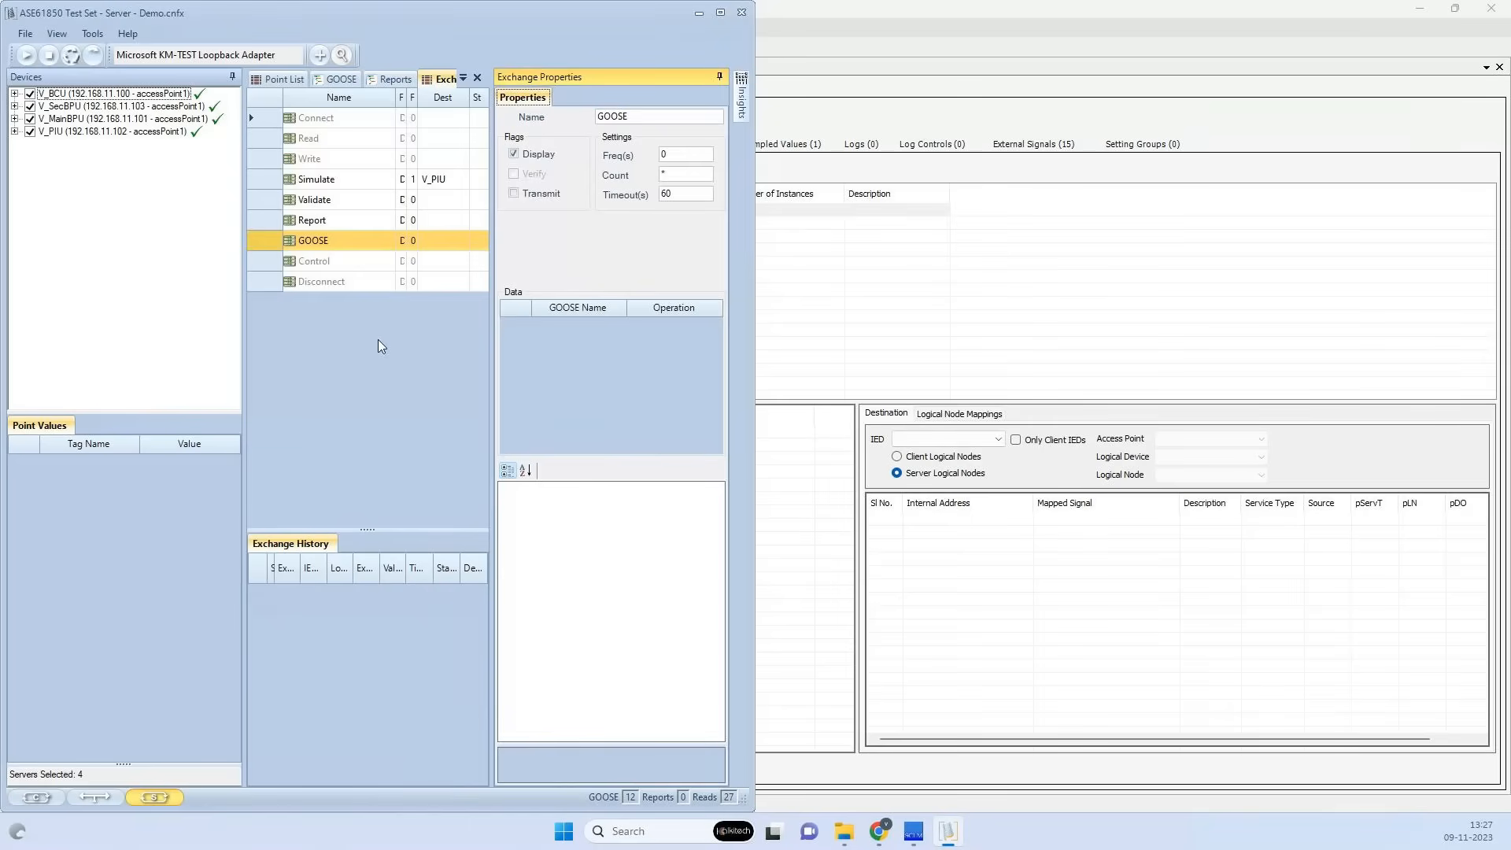
pyautogui.click(308, 184)
pyautogui.click(521, 329)
pyautogui.click(521, 326)
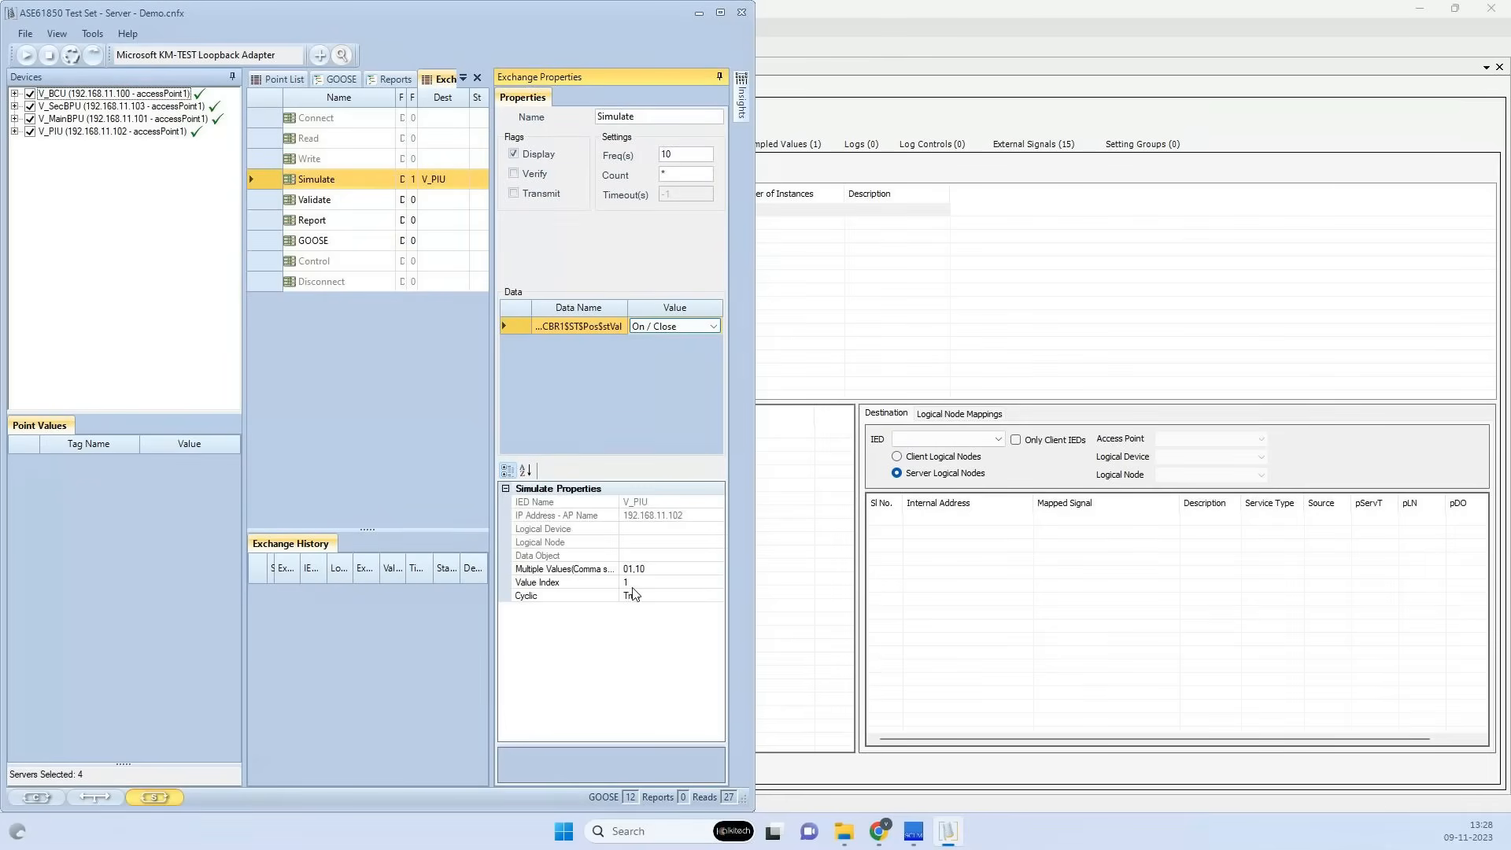
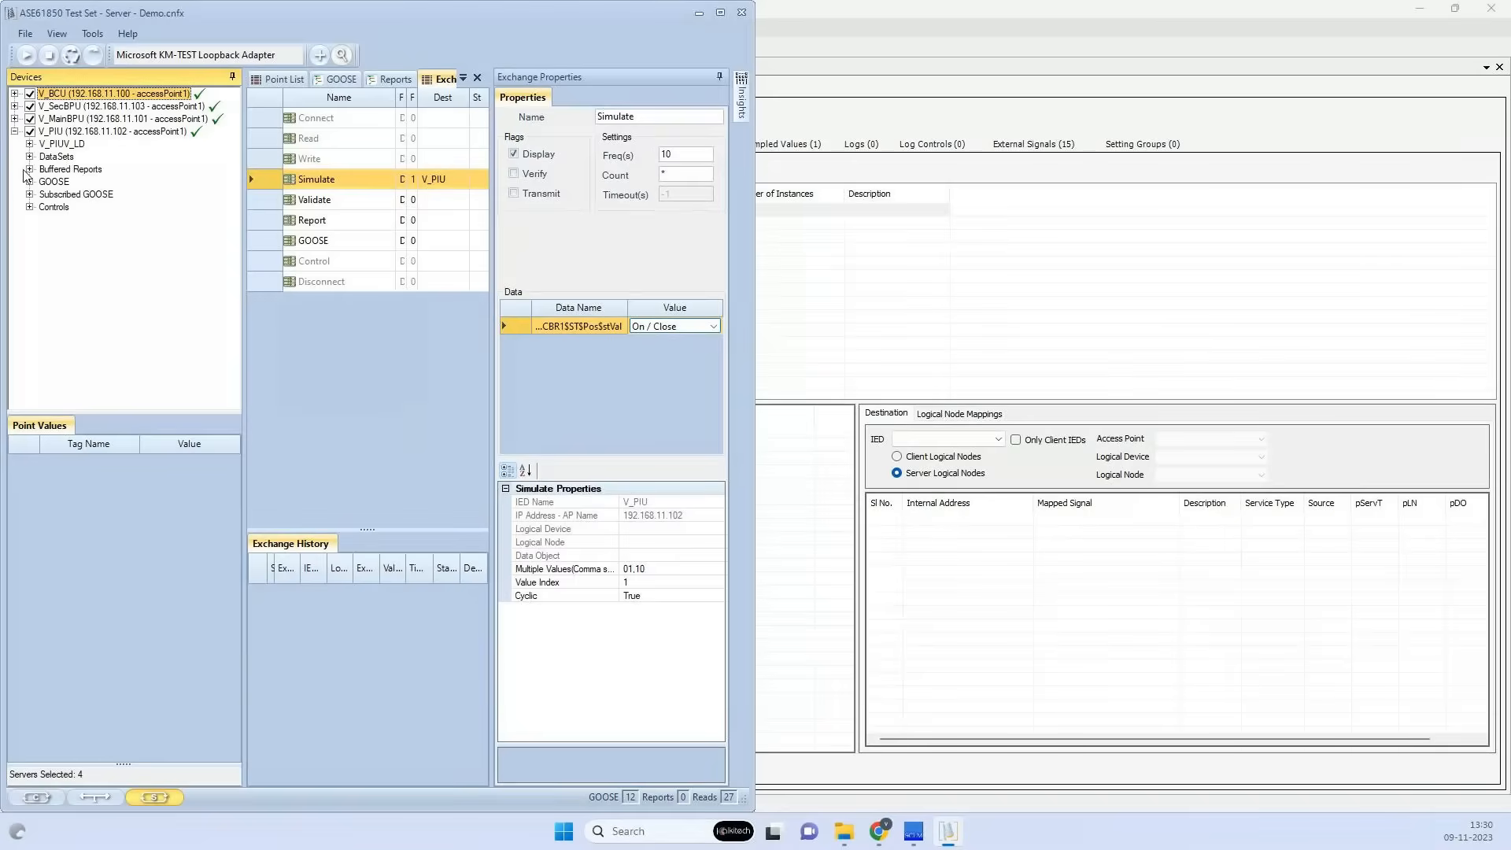
# Expand V_PIU's buffered reports and inspect the point values of V_PIUV_LD/LLN0$BR$XCBRPositionRCB01
pyautogui.click(30, 170)
pyautogui.click(139, 182)
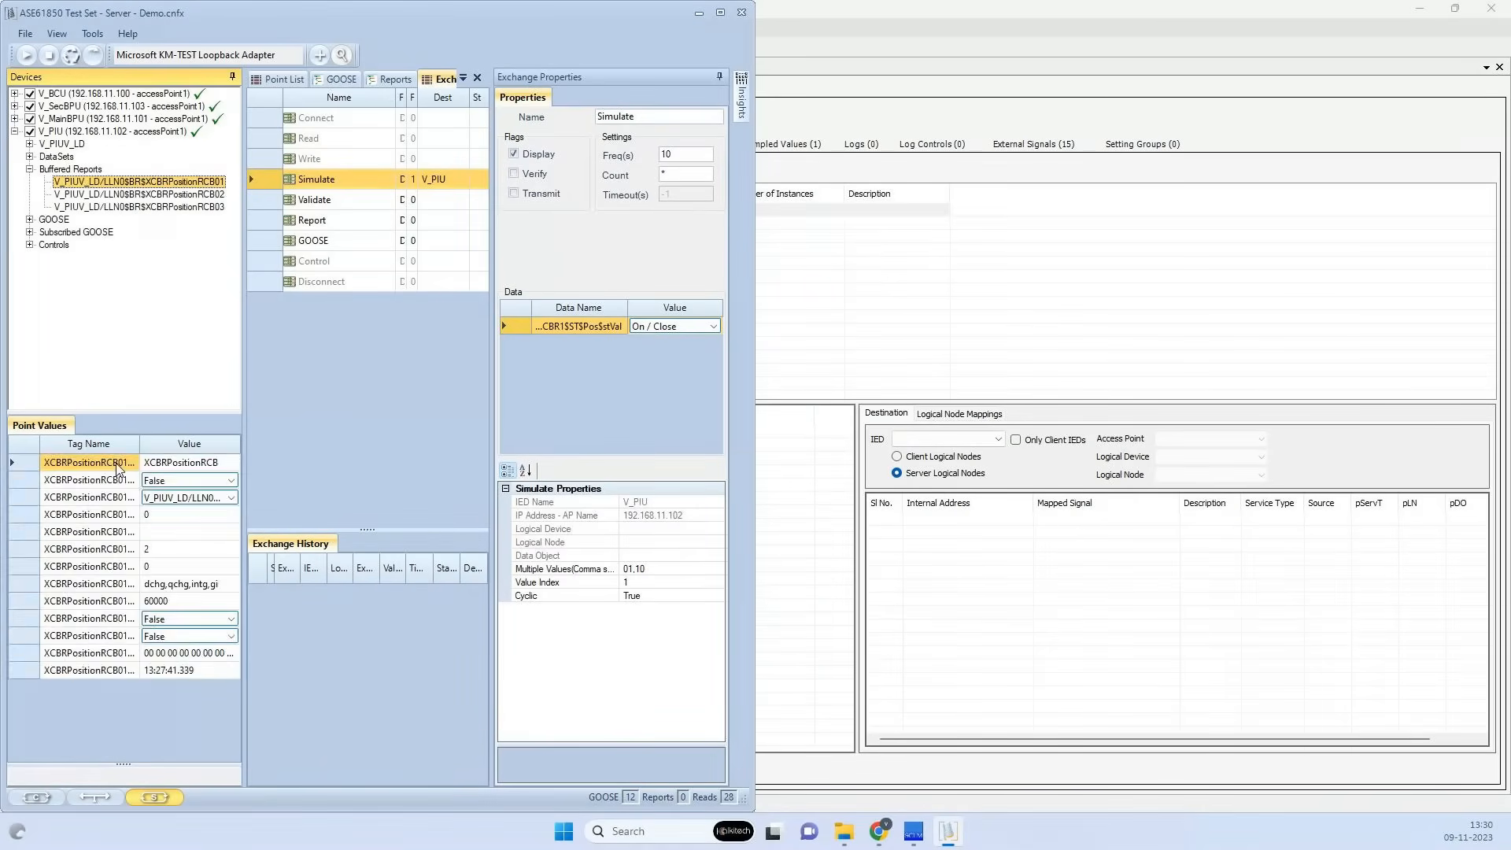
# Check the selectable values of the first True/False attribute in the XCBRPositionRCB01 point values
pyautogui.click(231, 481)
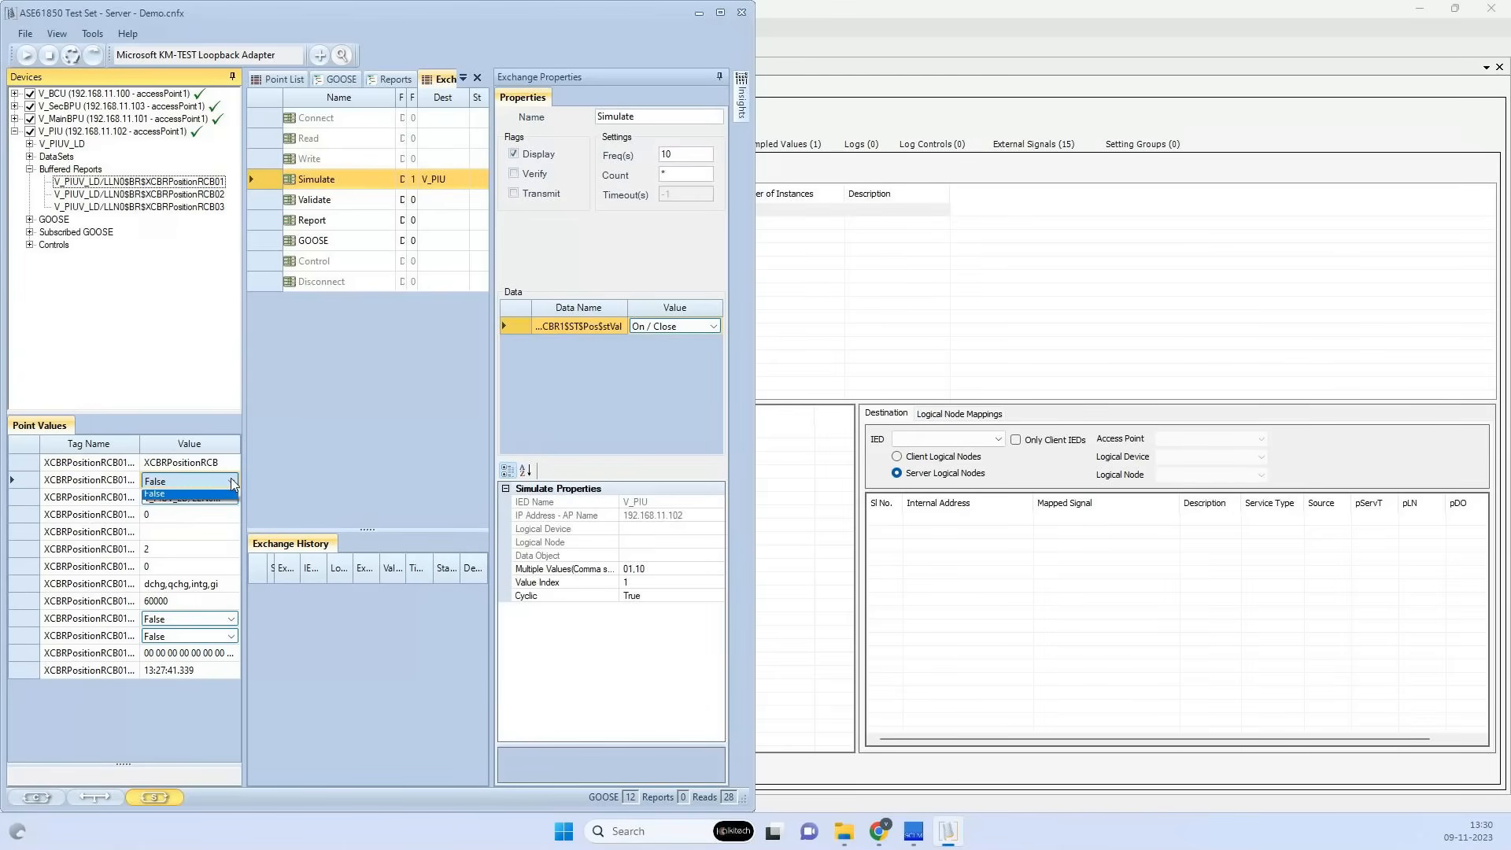
pyautogui.click(232, 493)
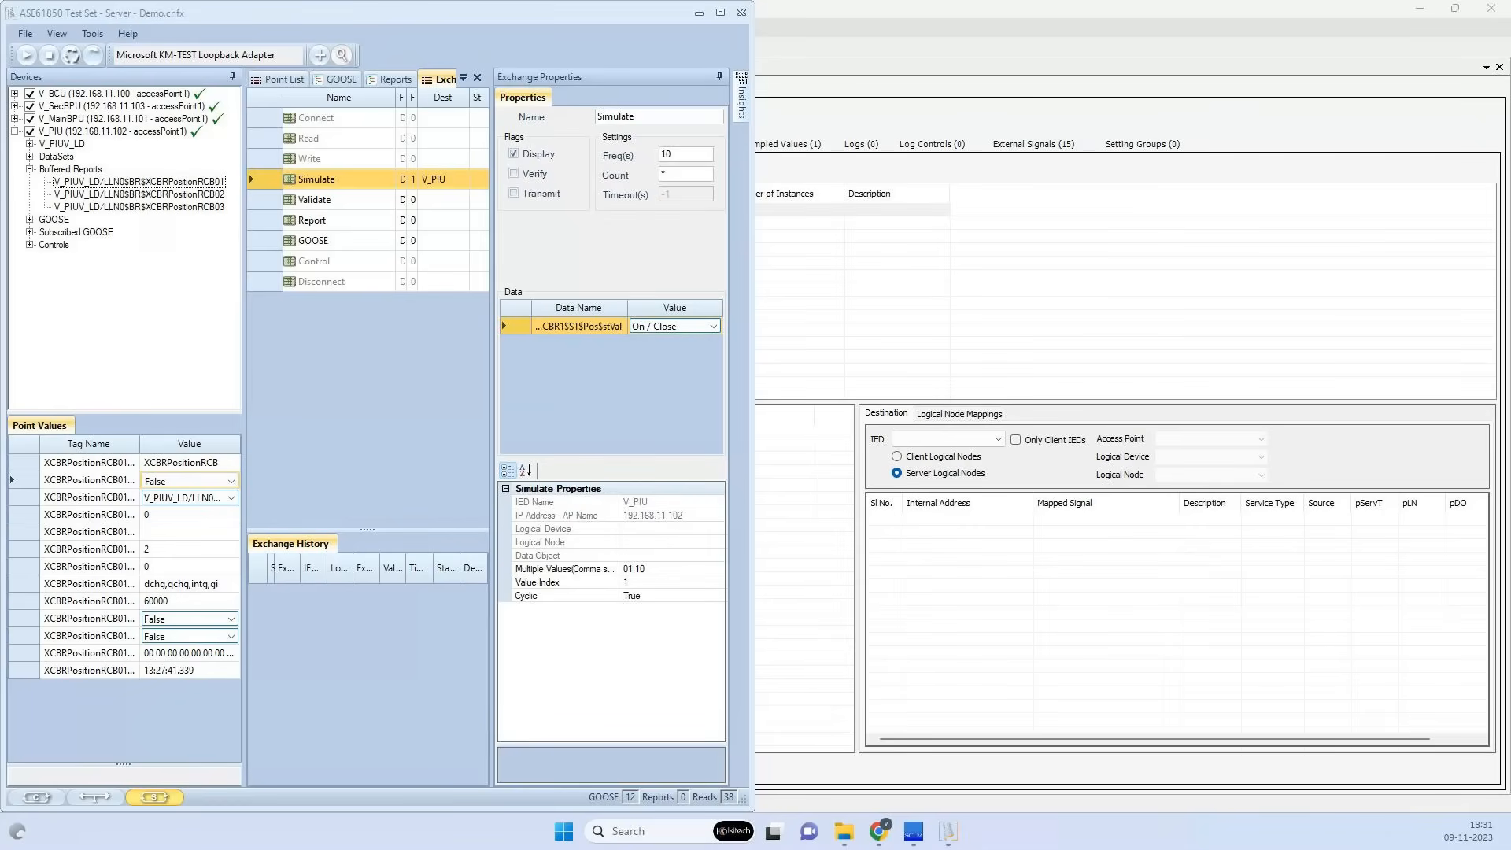
# Switch to SCL Manager, open FeederProtectionMainBackup.scd and examine the CSWIPositionsRCB report control, its ClientLN and the Inputs ExtRef entries
pyautogui.hotkey('alt', 'Tab')
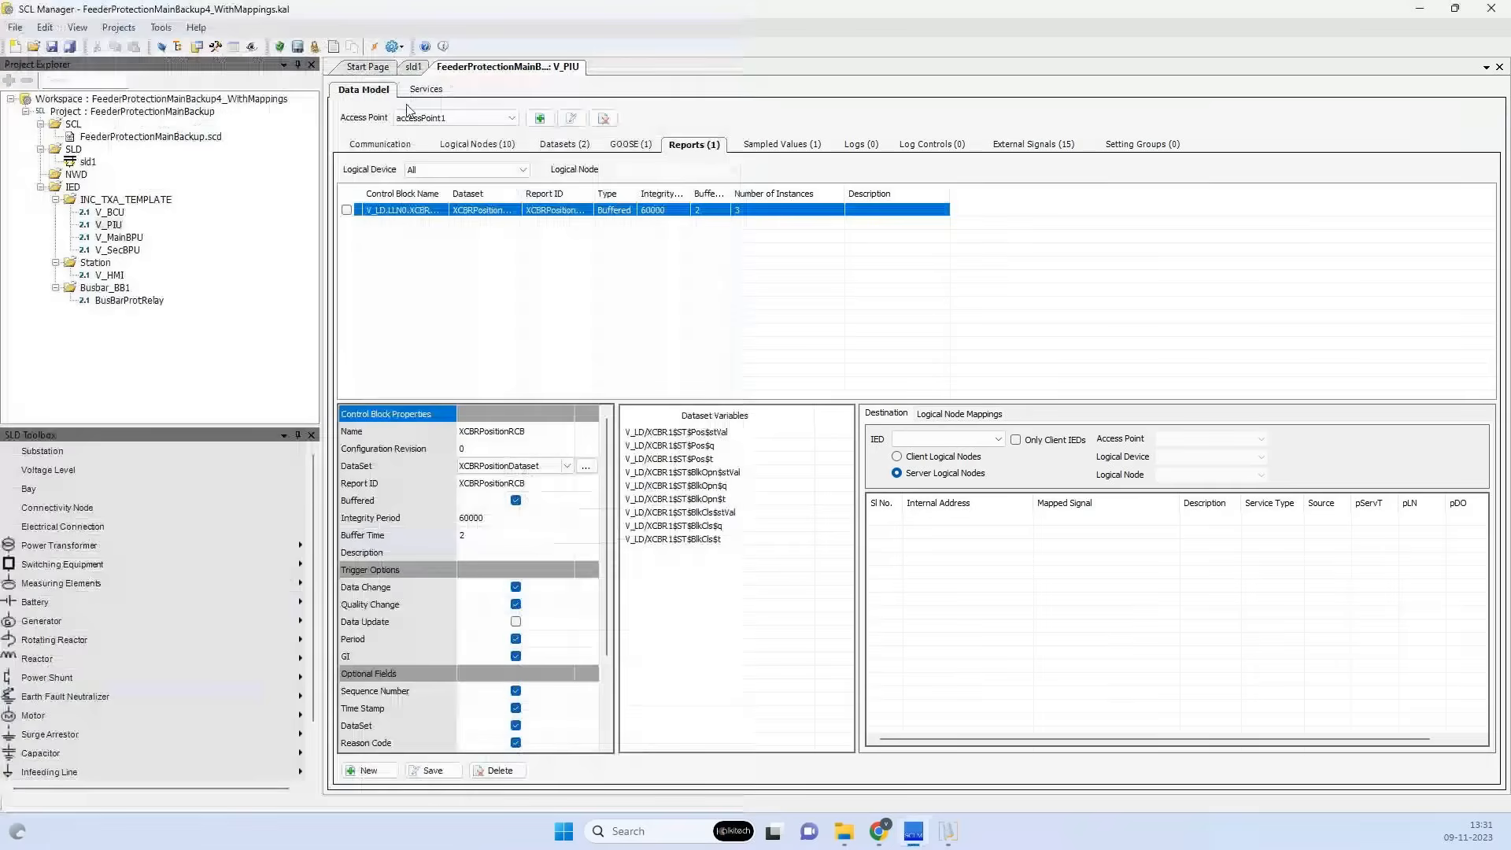
pyautogui.click(96, 138)
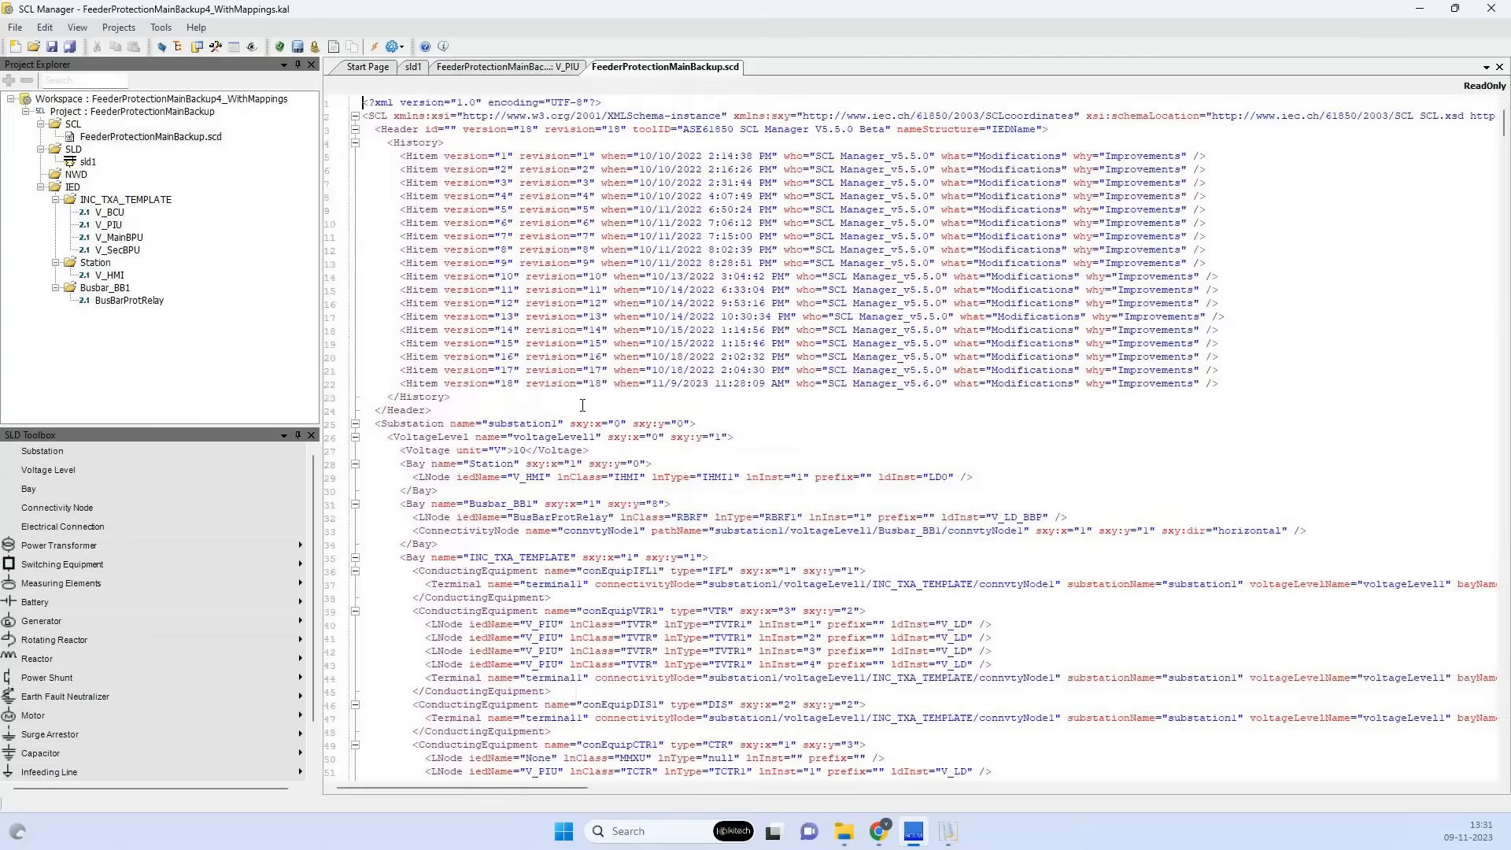
pyautogui.scroll(-14, 582, 405)
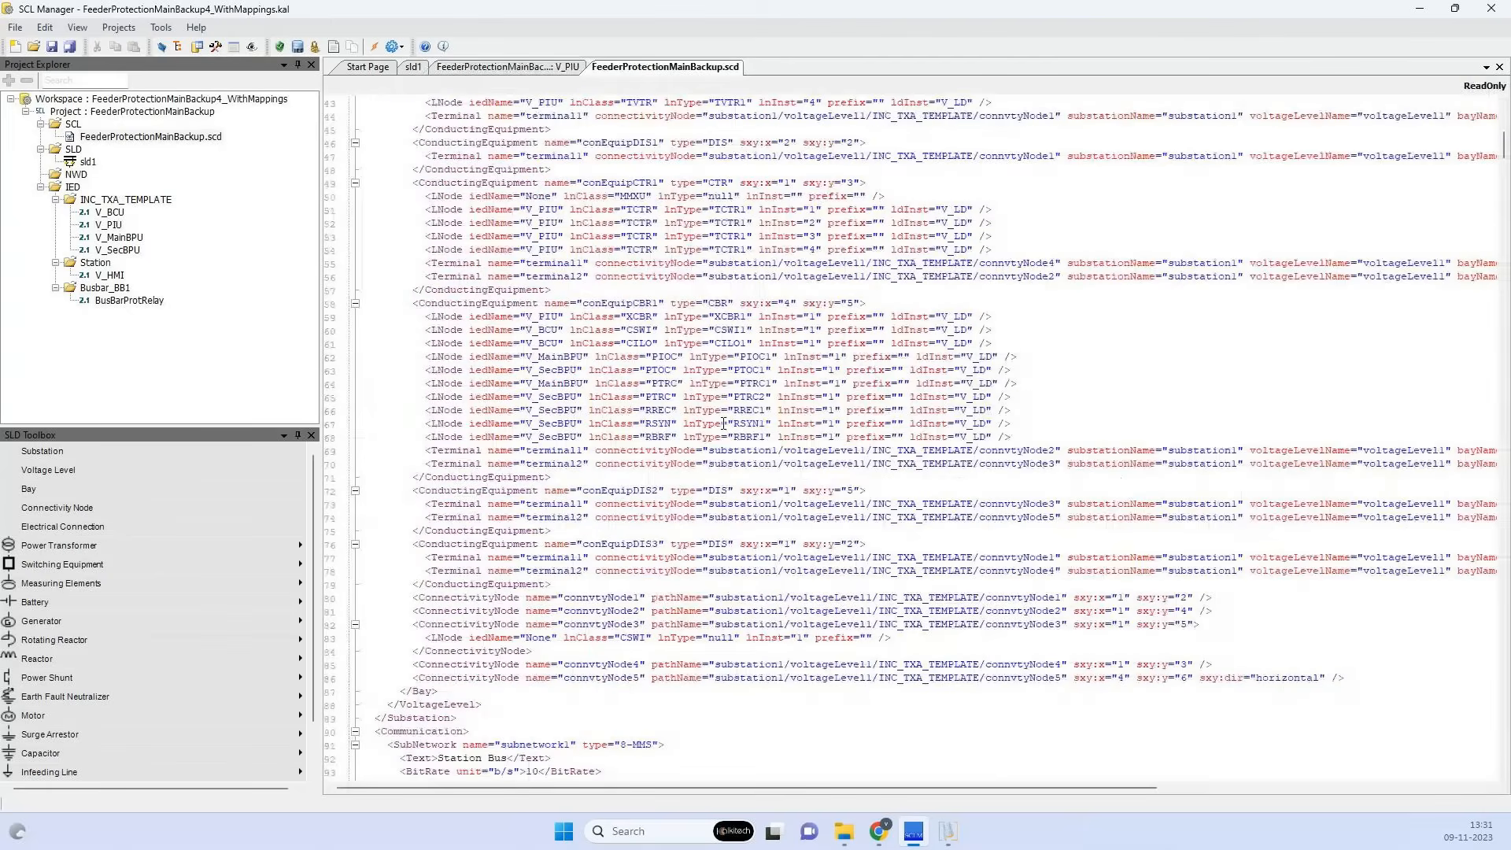
pyautogui.scroll(-20, 724, 424)
pyautogui.scroll(-20, 723, 426)
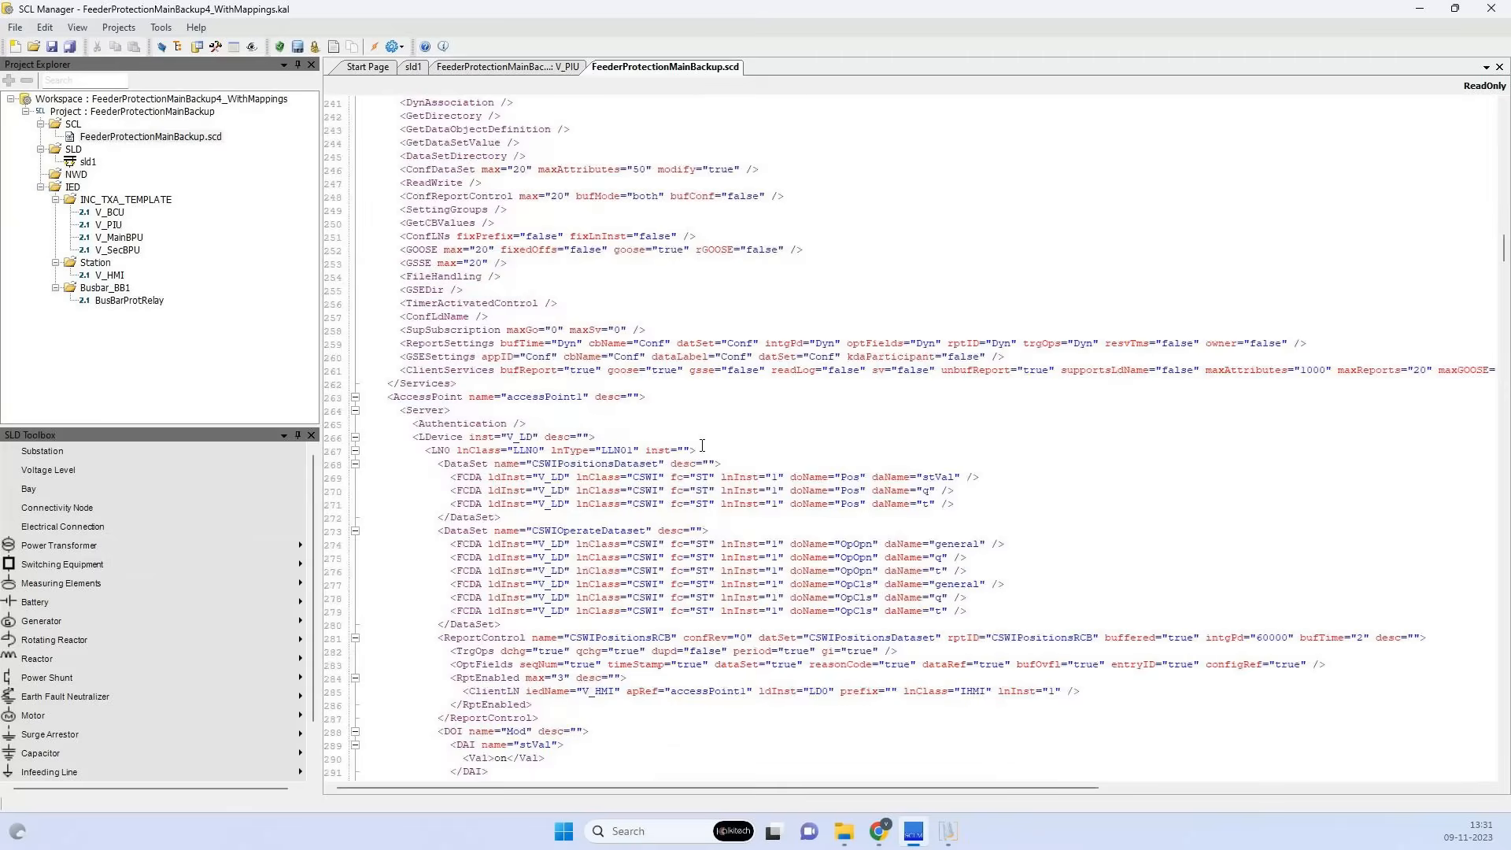
pyautogui.scroll(-9, 705, 402)
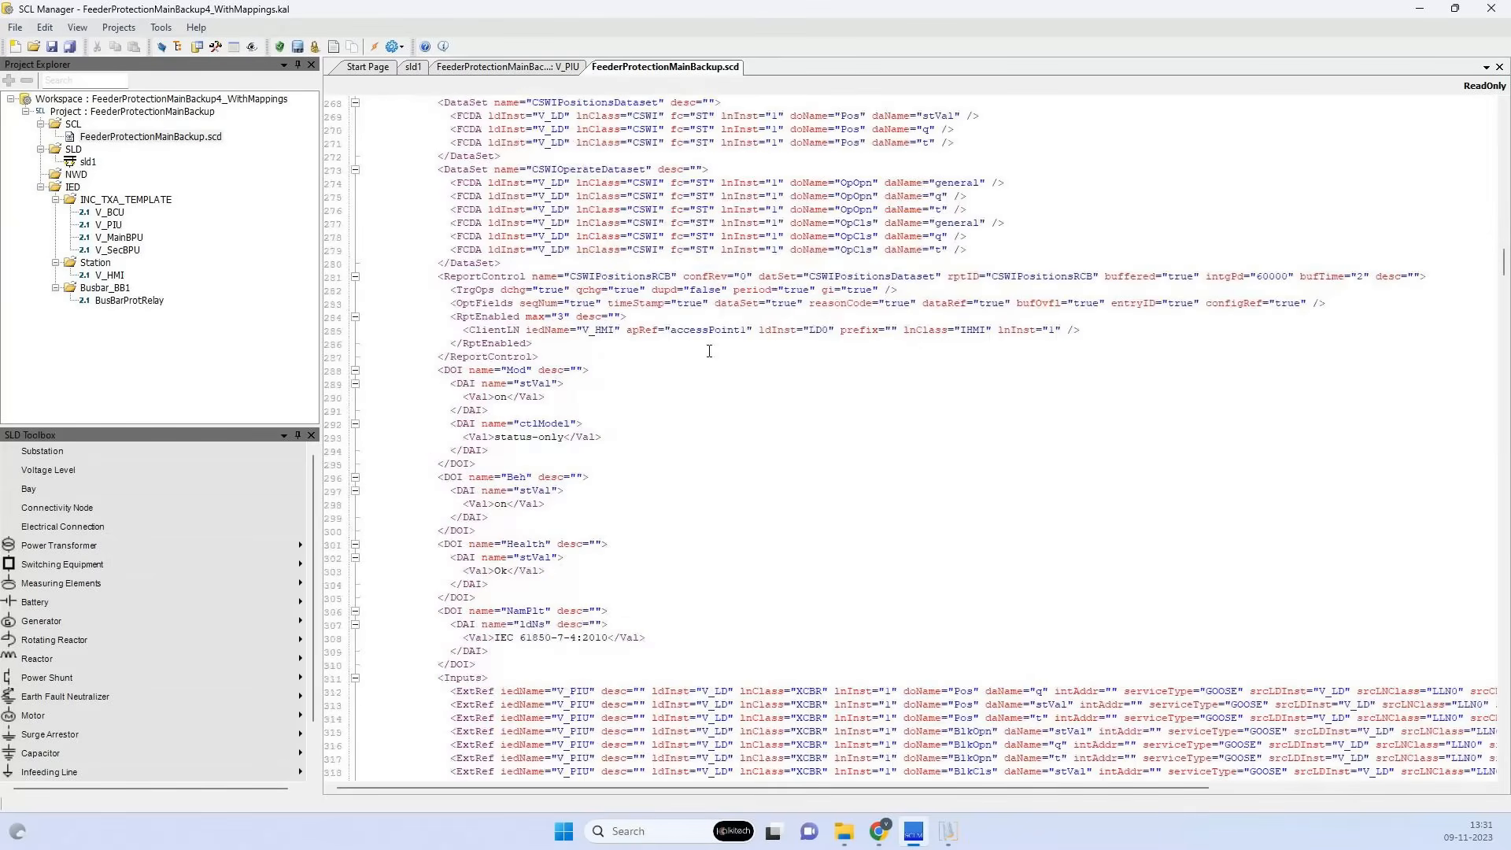
pyautogui.scroll(-6, 696, 418)
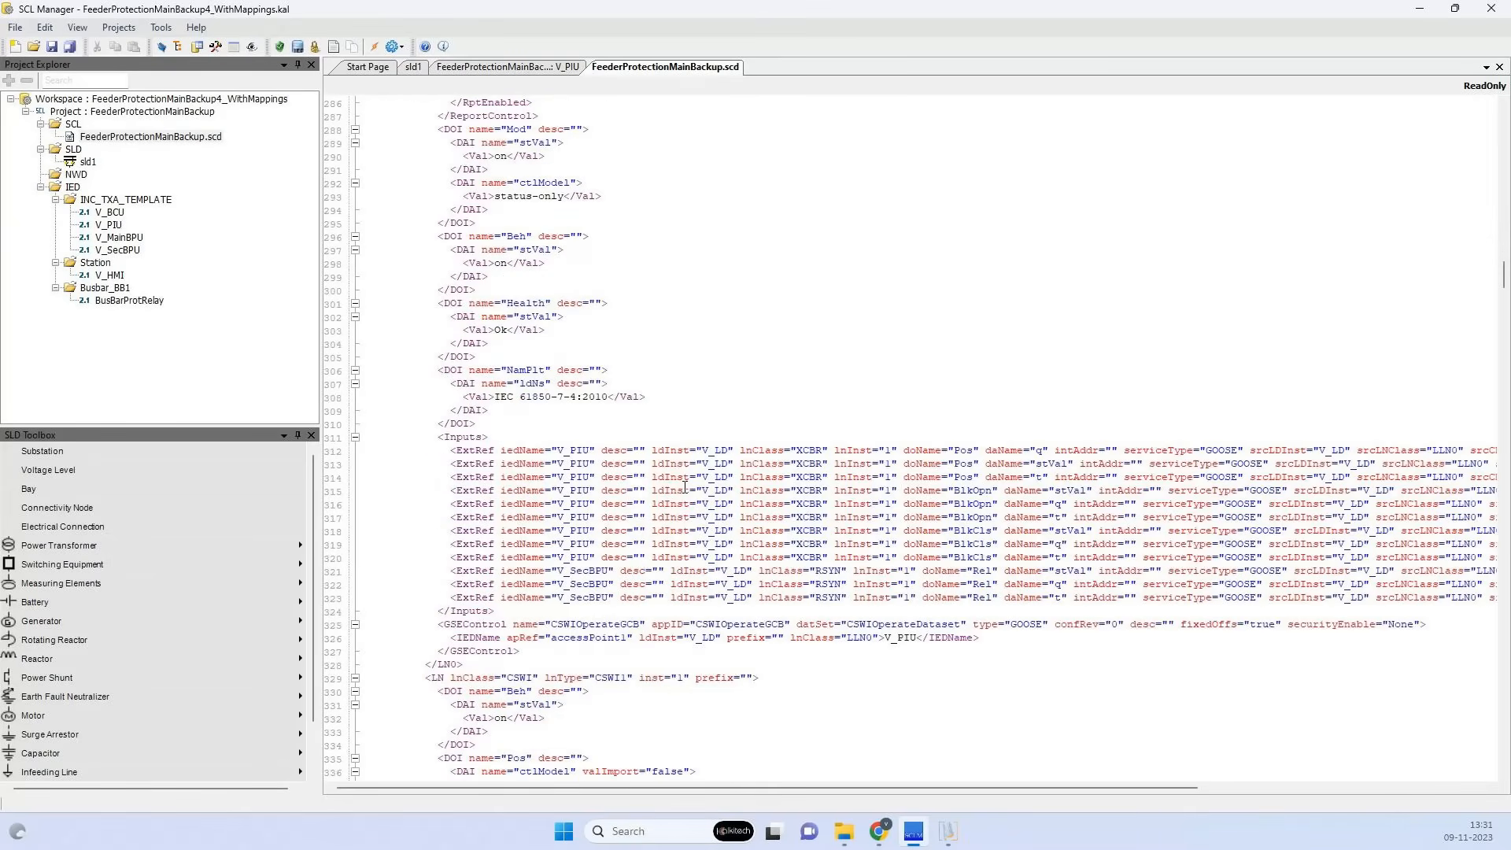
pyautogui.scroll(-2, 685, 486)
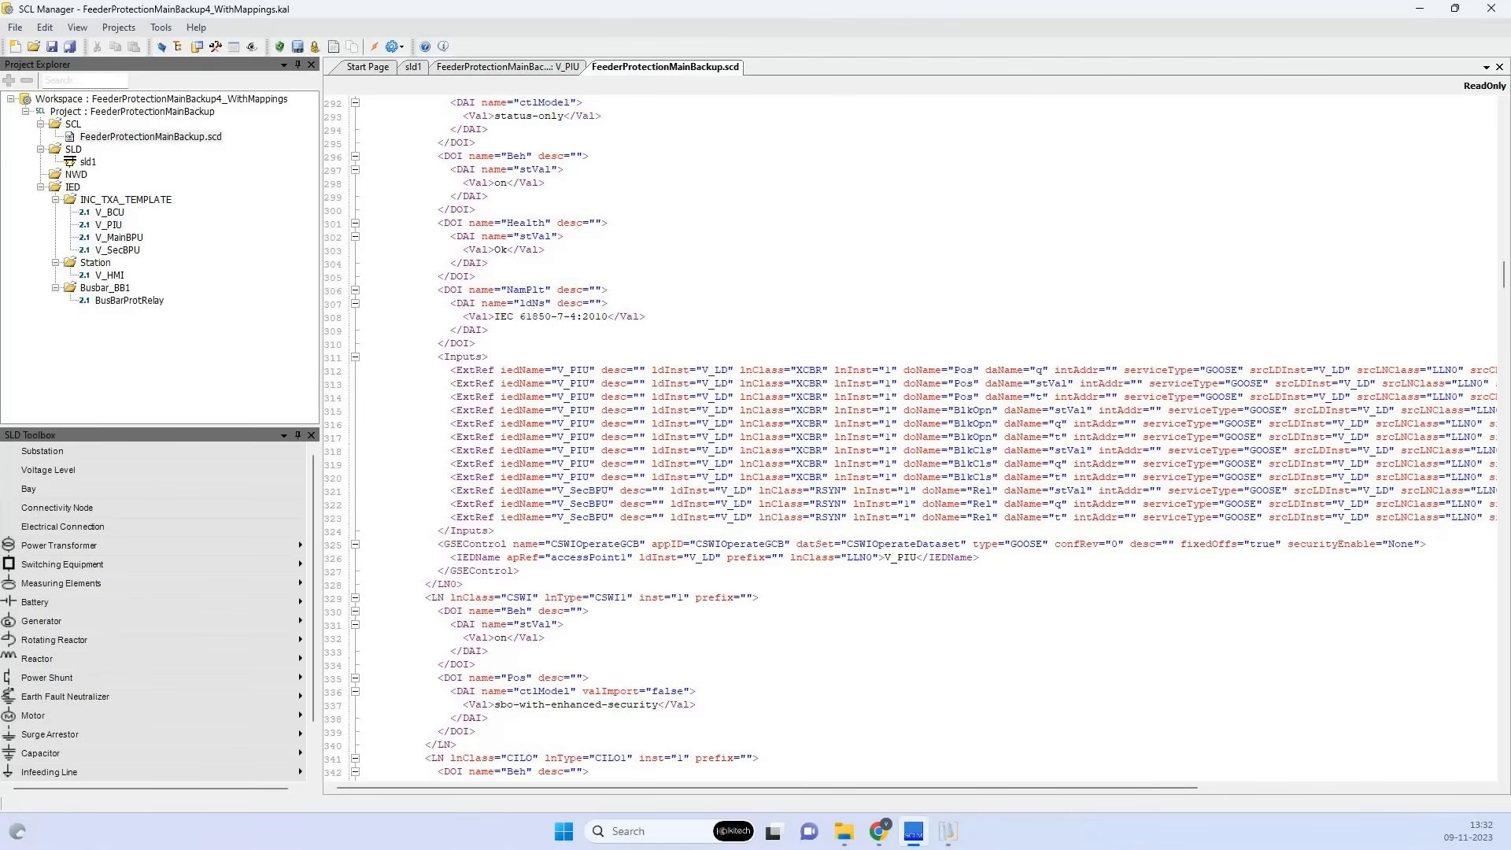
# Bring the ASE61850 Test Set windows to the front
pyautogui.moveTo(949, 841)
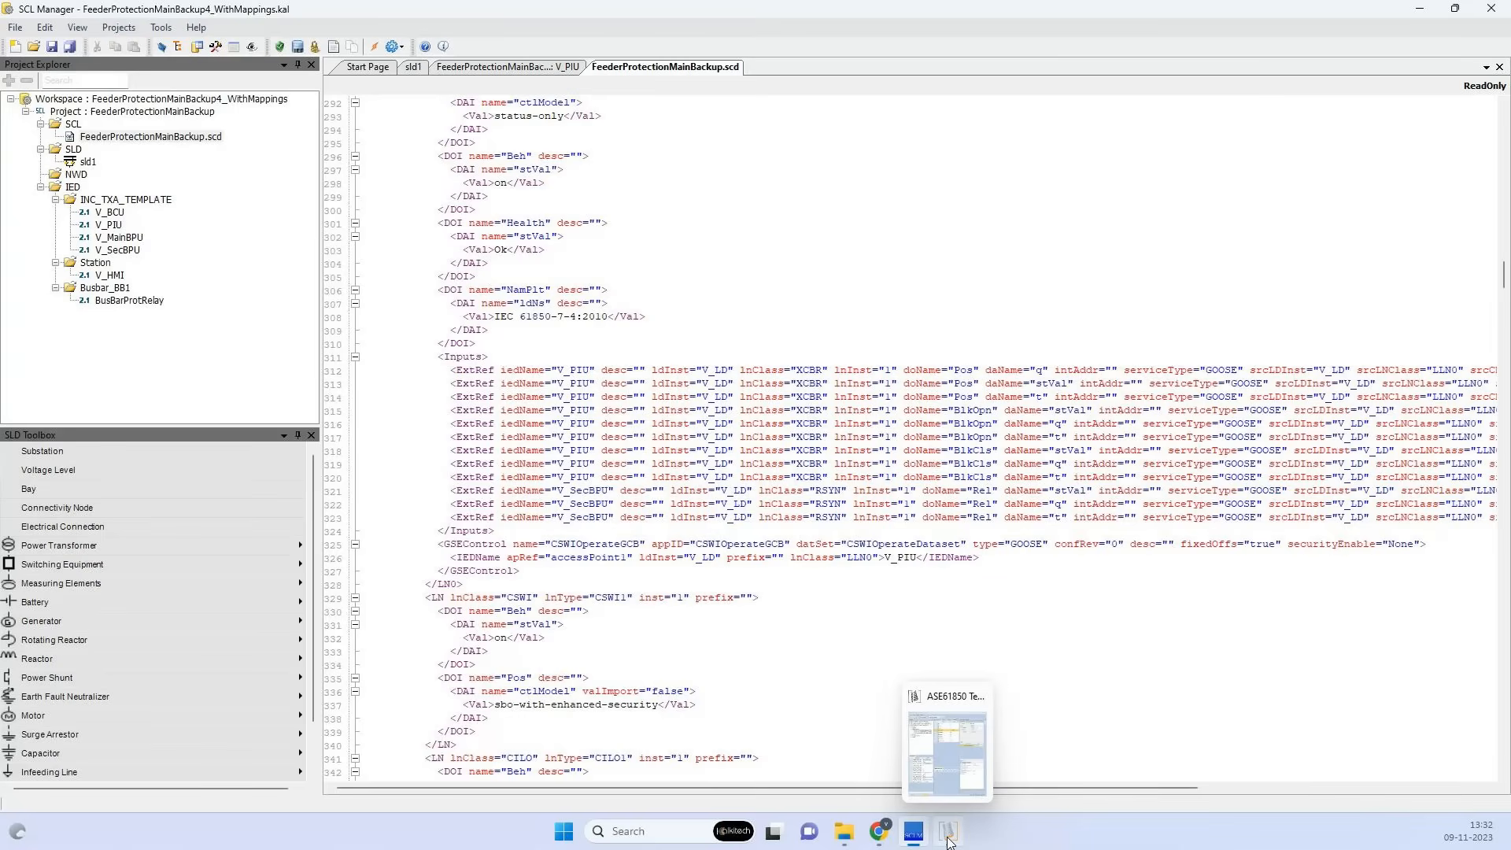
pyautogui.click(949, 841)
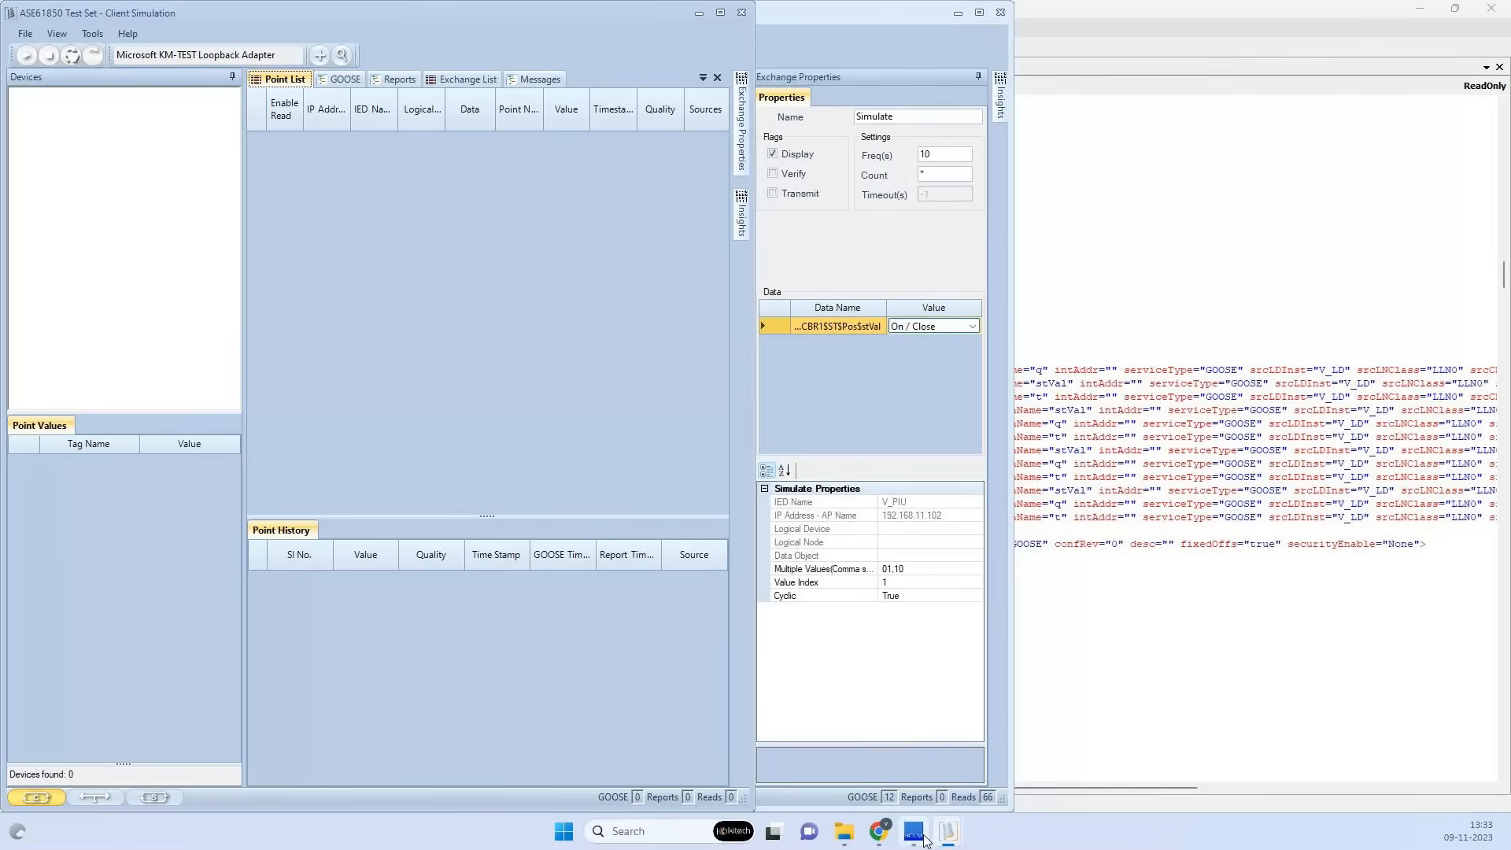
# In SCL Manager, try to add the Pos data object of logical device V_LD, node XCBR1, to V_PIU's XCBRPositionDataset
pyautogui.click(924, 841)
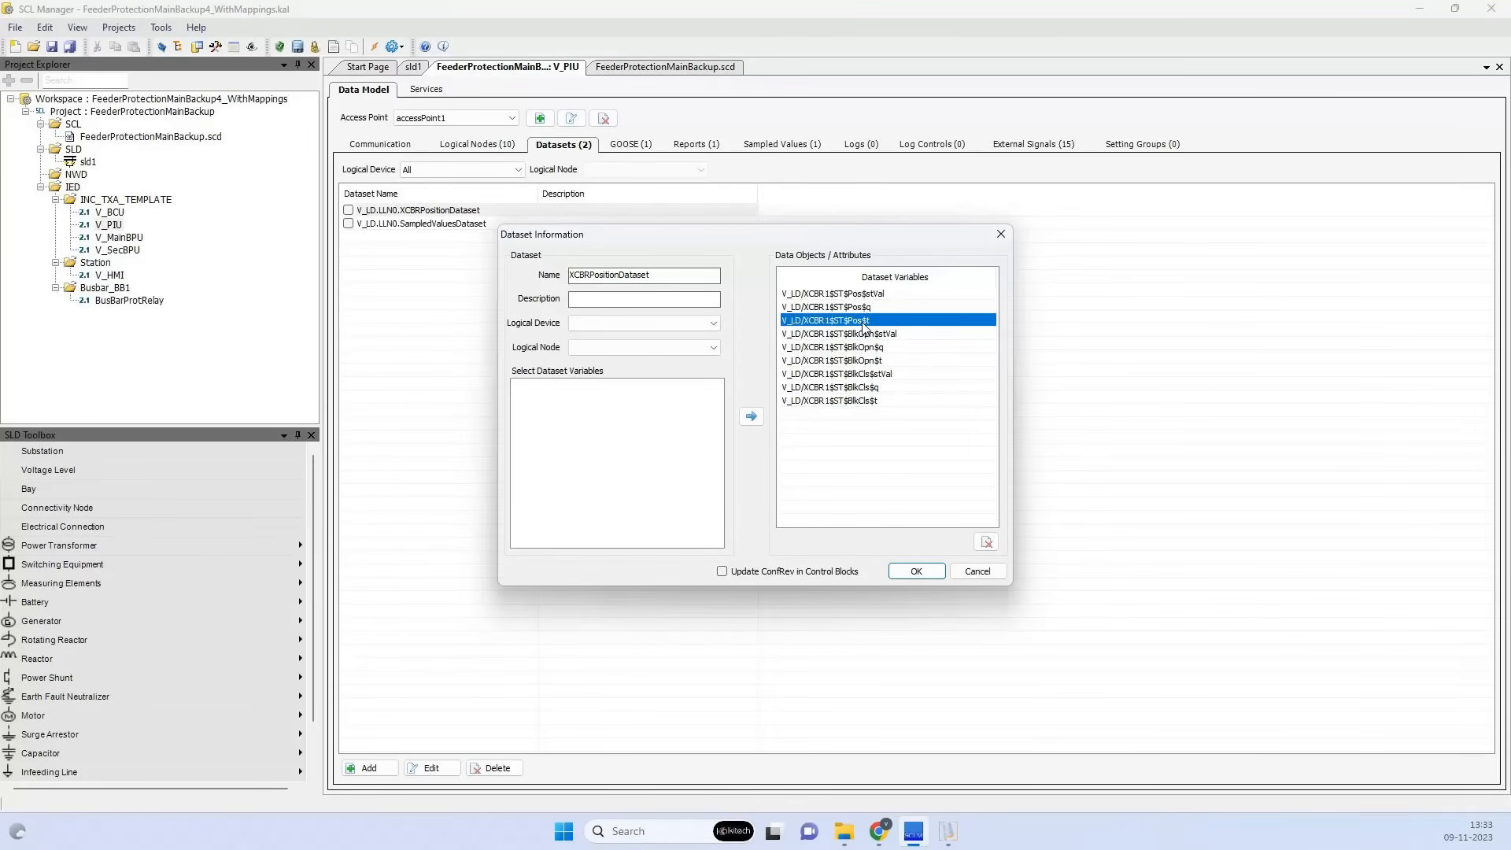
pyautogui.click(868, 294)
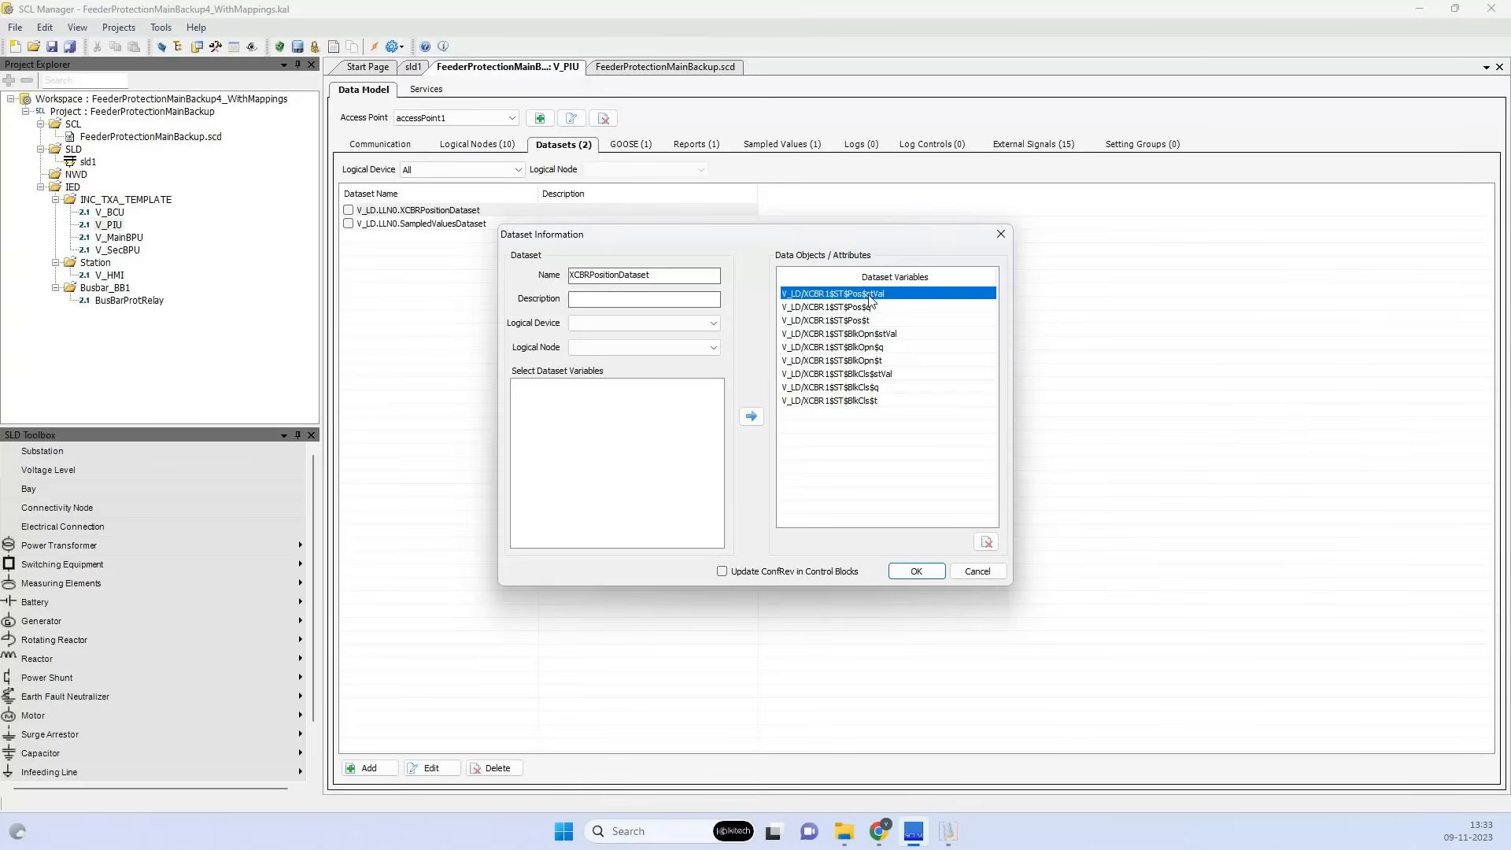
pyautogui.click(641, 322)
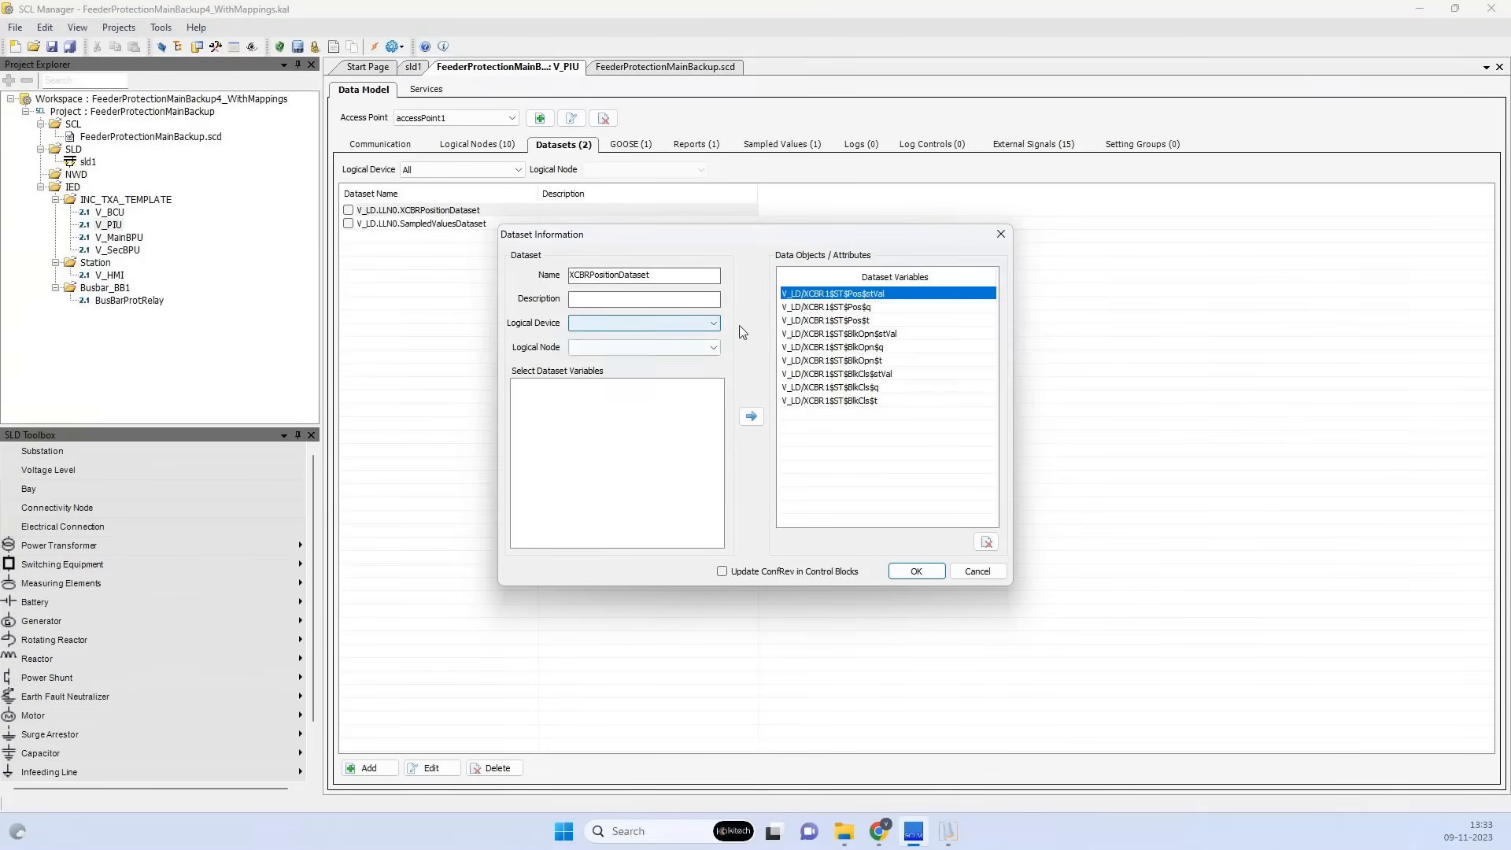
pyautogui.click(629, 337)
pyautogui.click(627, 350)
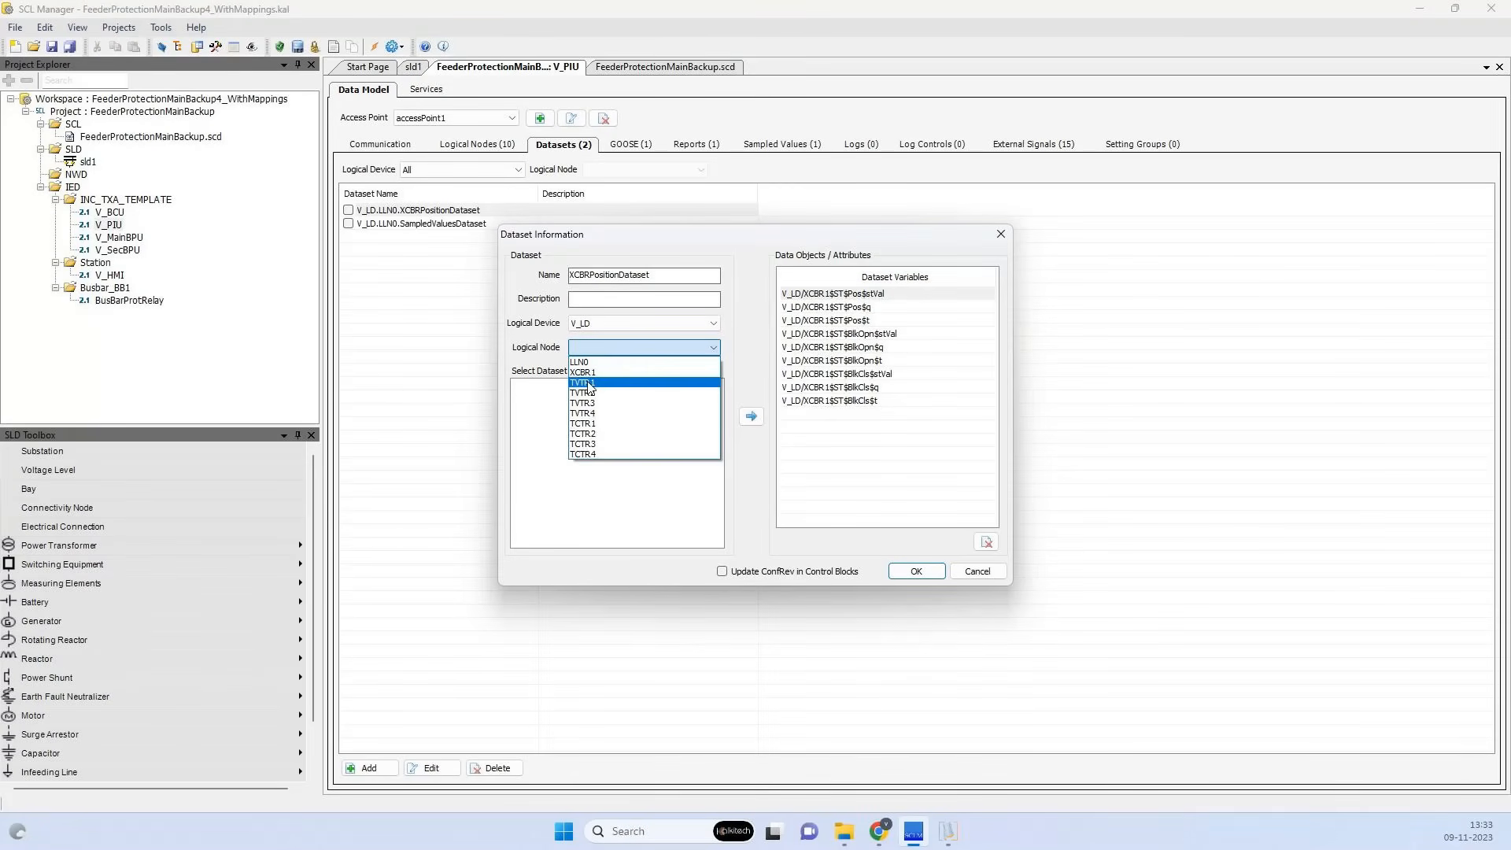
pyautogui.click(583, 372)
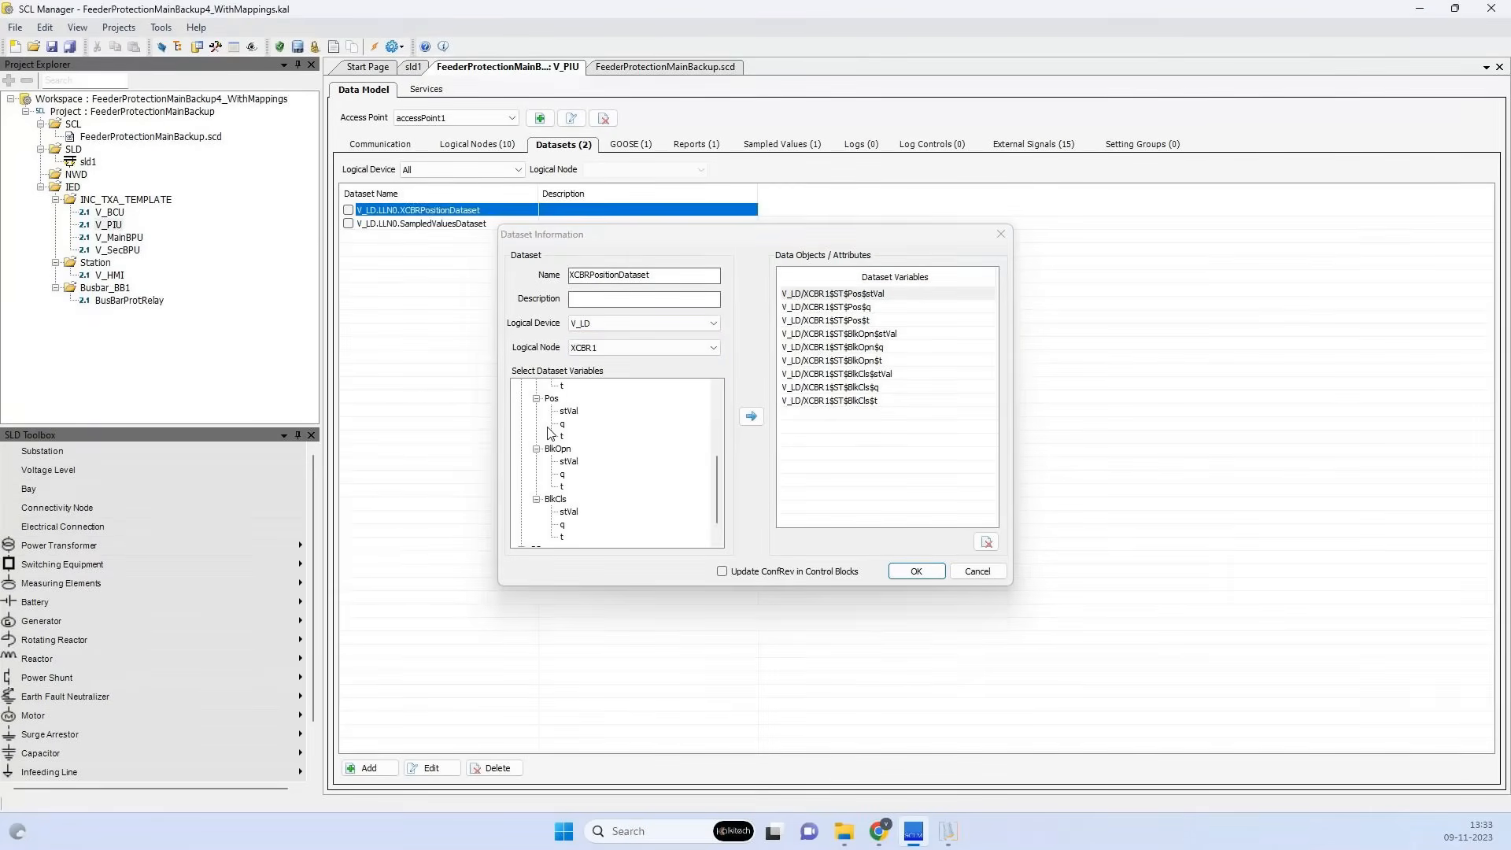
pyautogui.click(551, 399)
pyautogui.moveTo(552, 399); pyautogui.dragTo(816, 443)
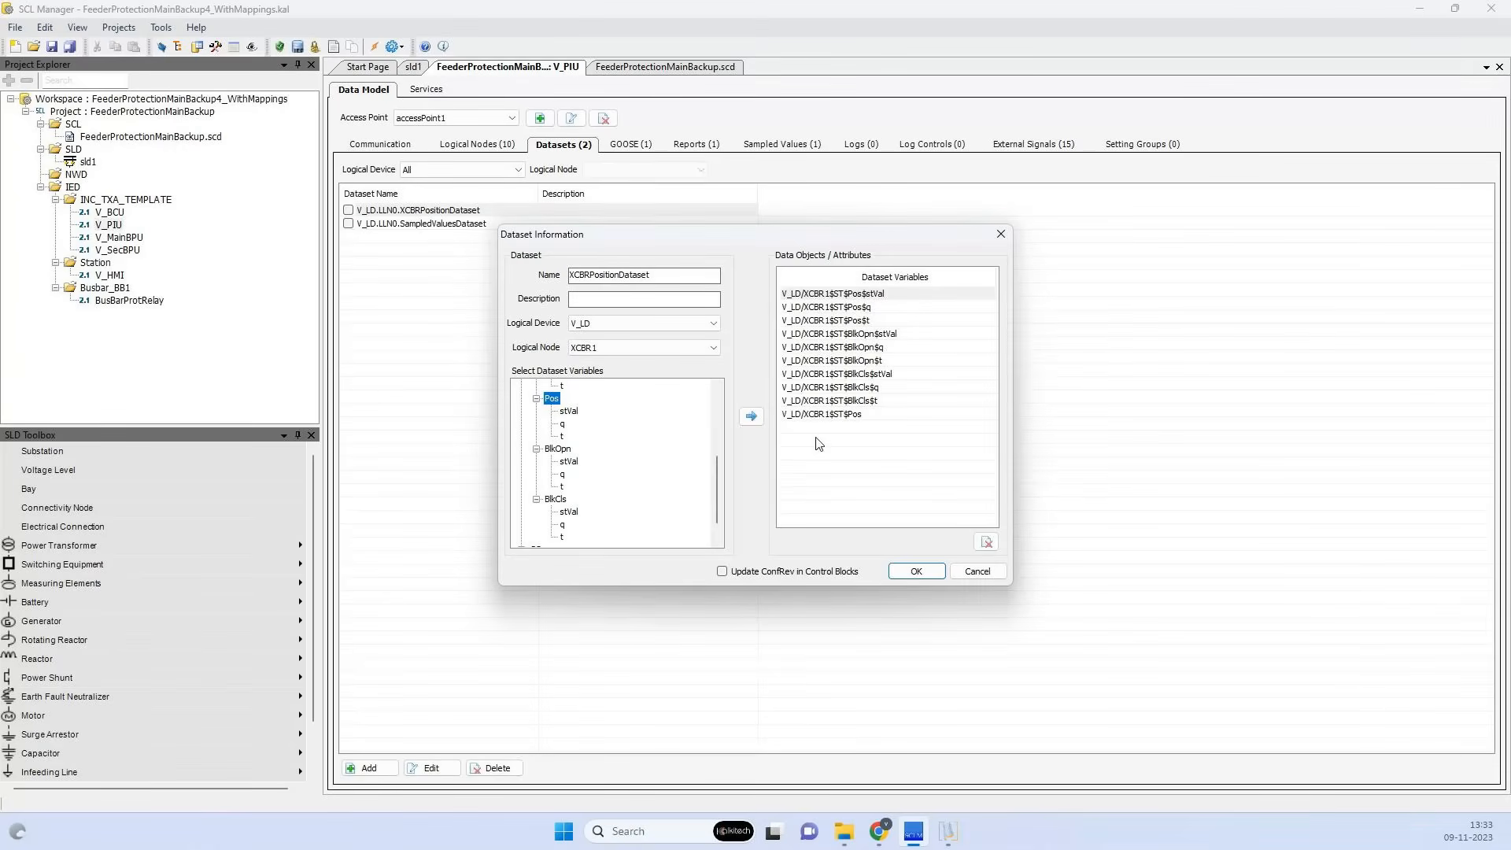
# Compare the added Pos entry with the individual Pos and BlkOpn$stVal variables, and discard the dataset changes
pyautogui.click(850, 416)
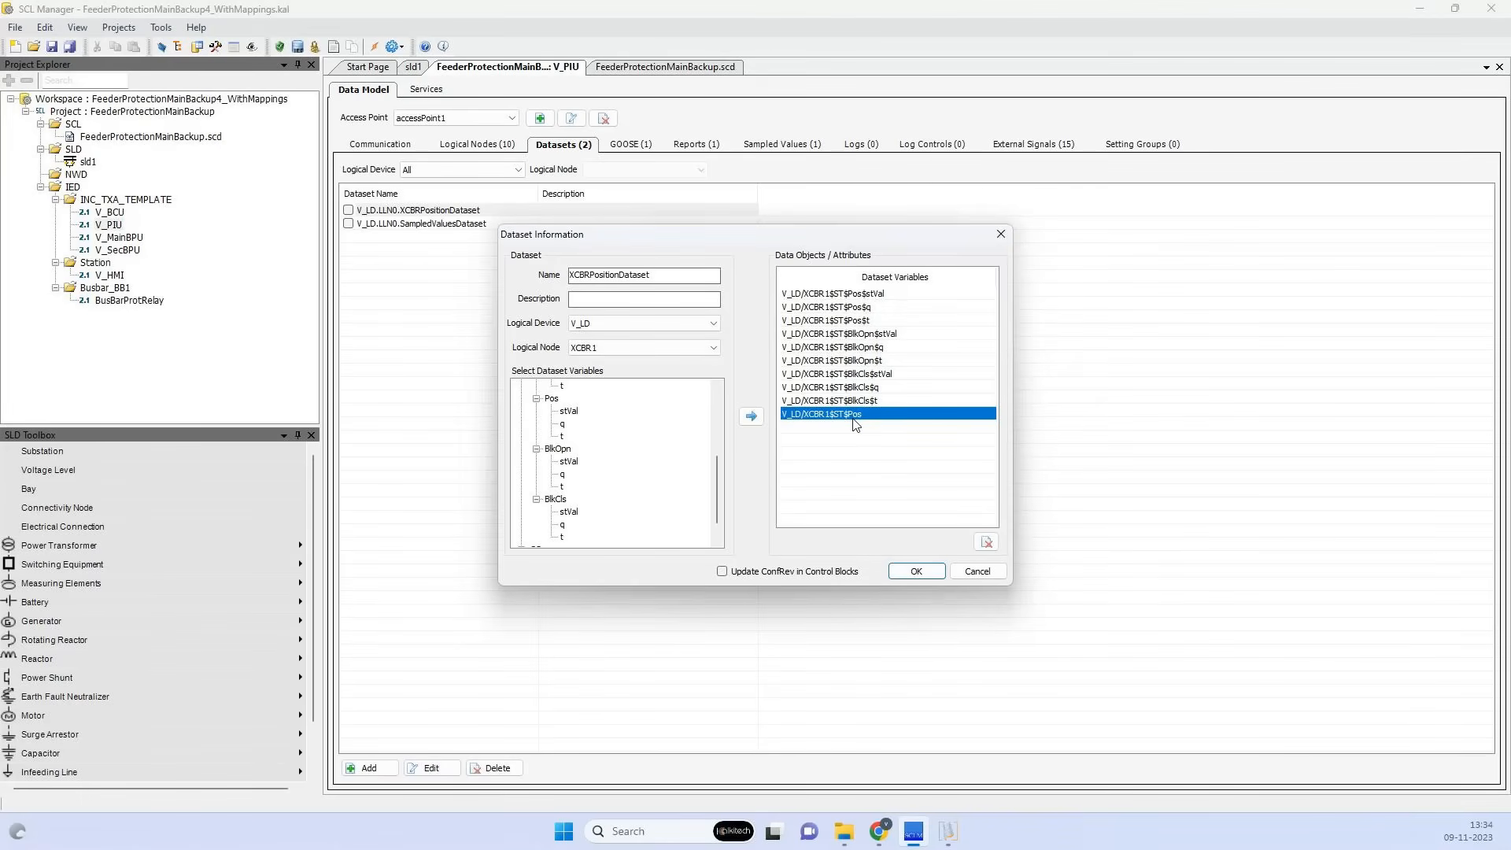
pyautogui.click(868, 295)
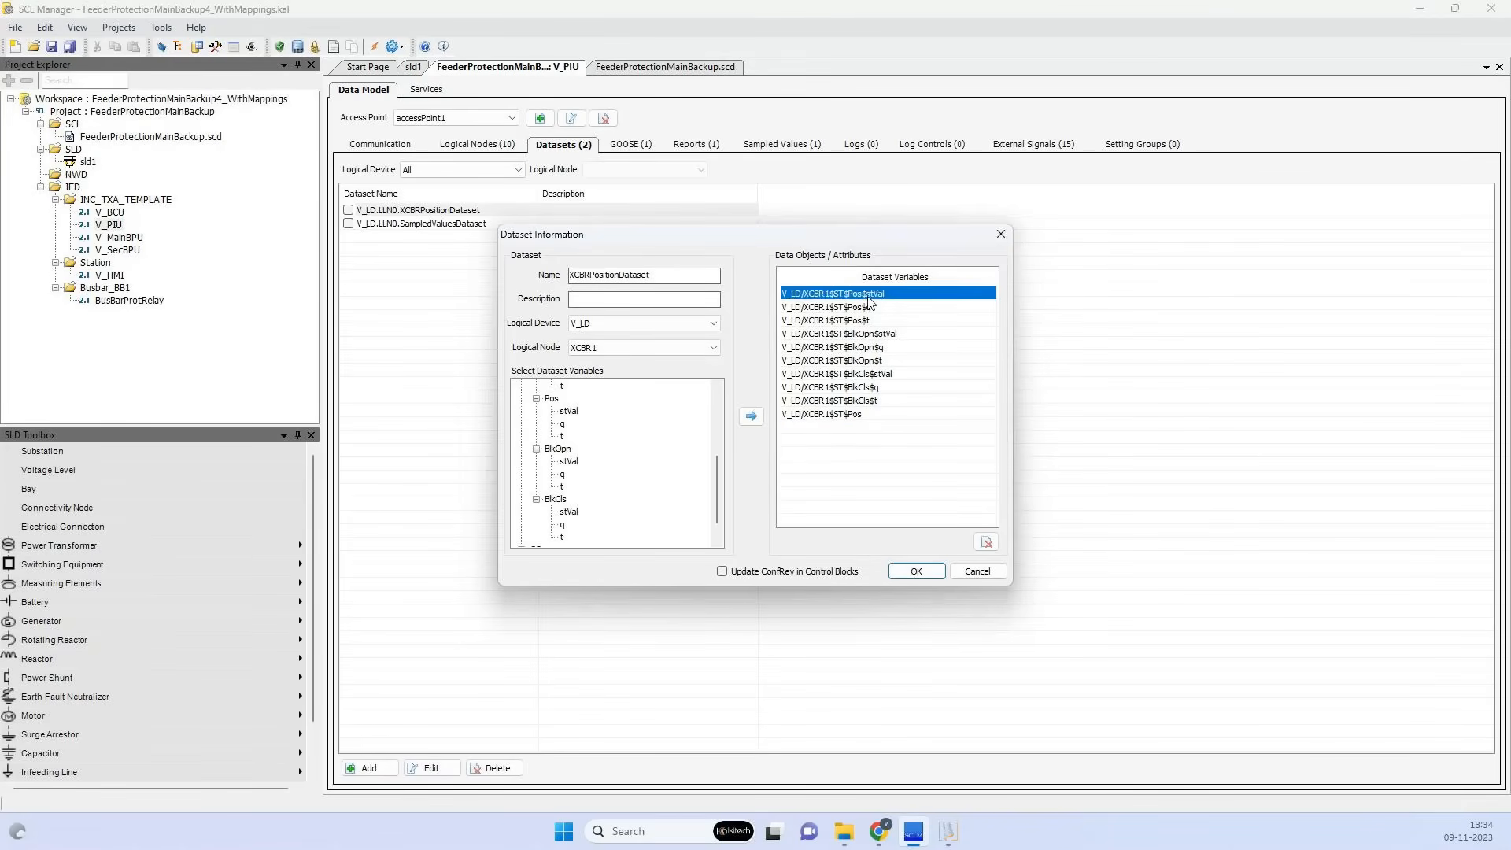
pyautogui.click(865, 306)
pyautogui.click(859, 324)
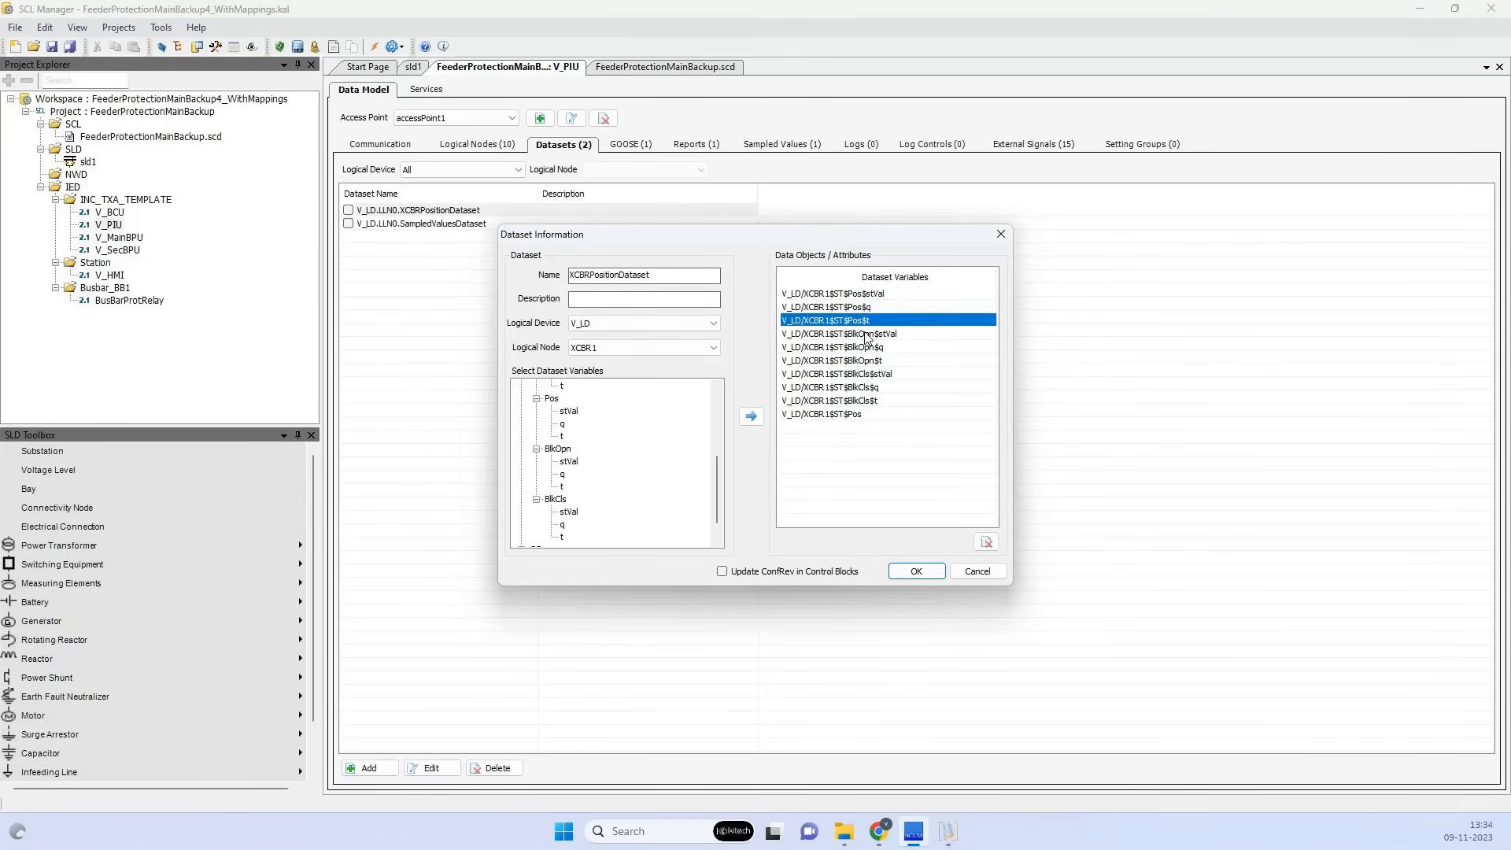
pyautogui.click(867, 336)
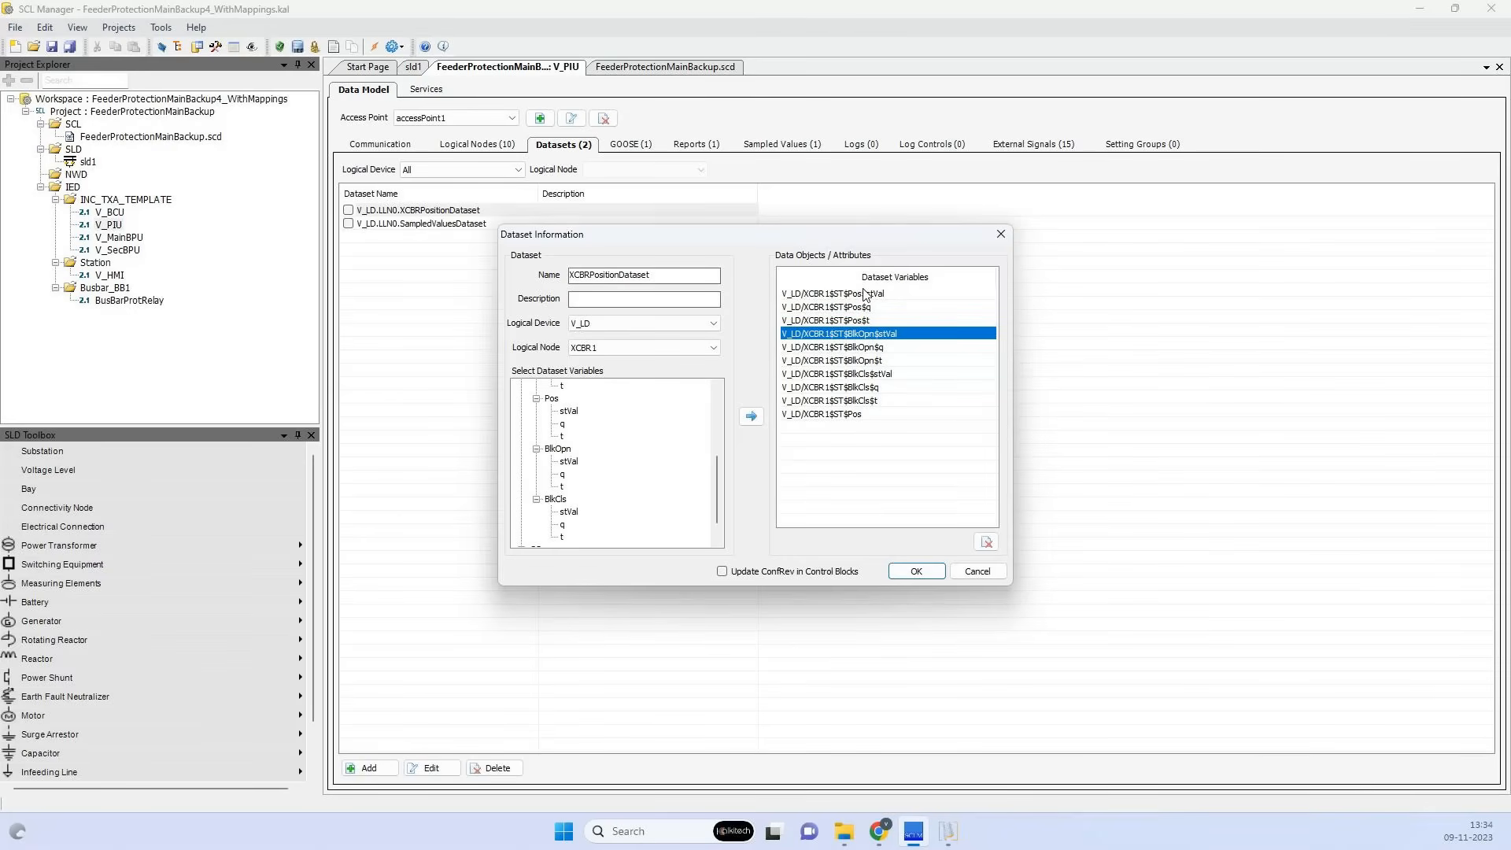
pyautogui.click(974, 569)
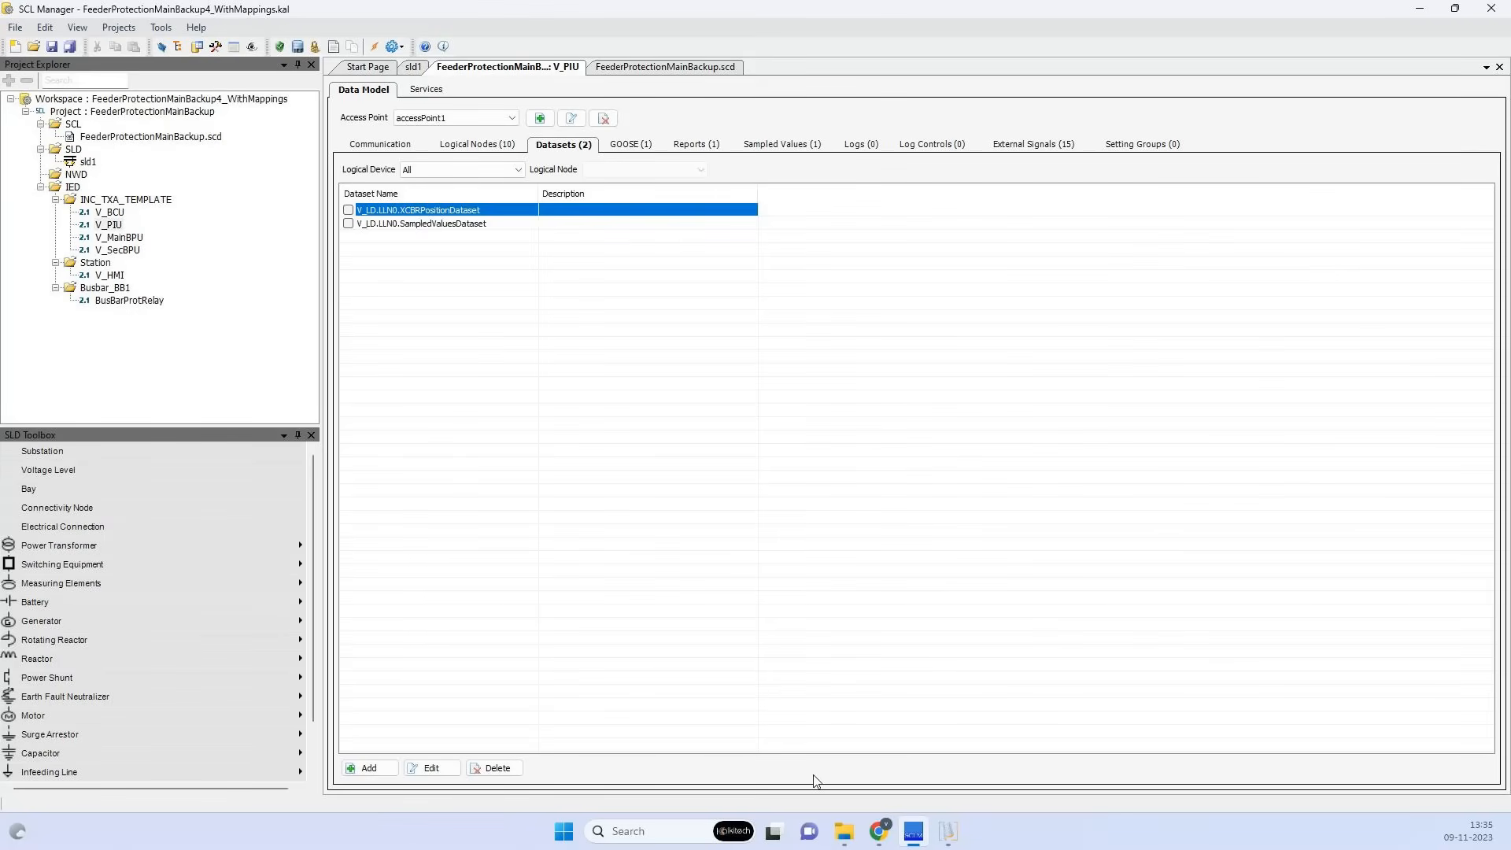
# Switch to the ASE61850 Test Set server window and display its Application Log
pyautogui.click(948, 832)
pyautogui.click(927, 782)
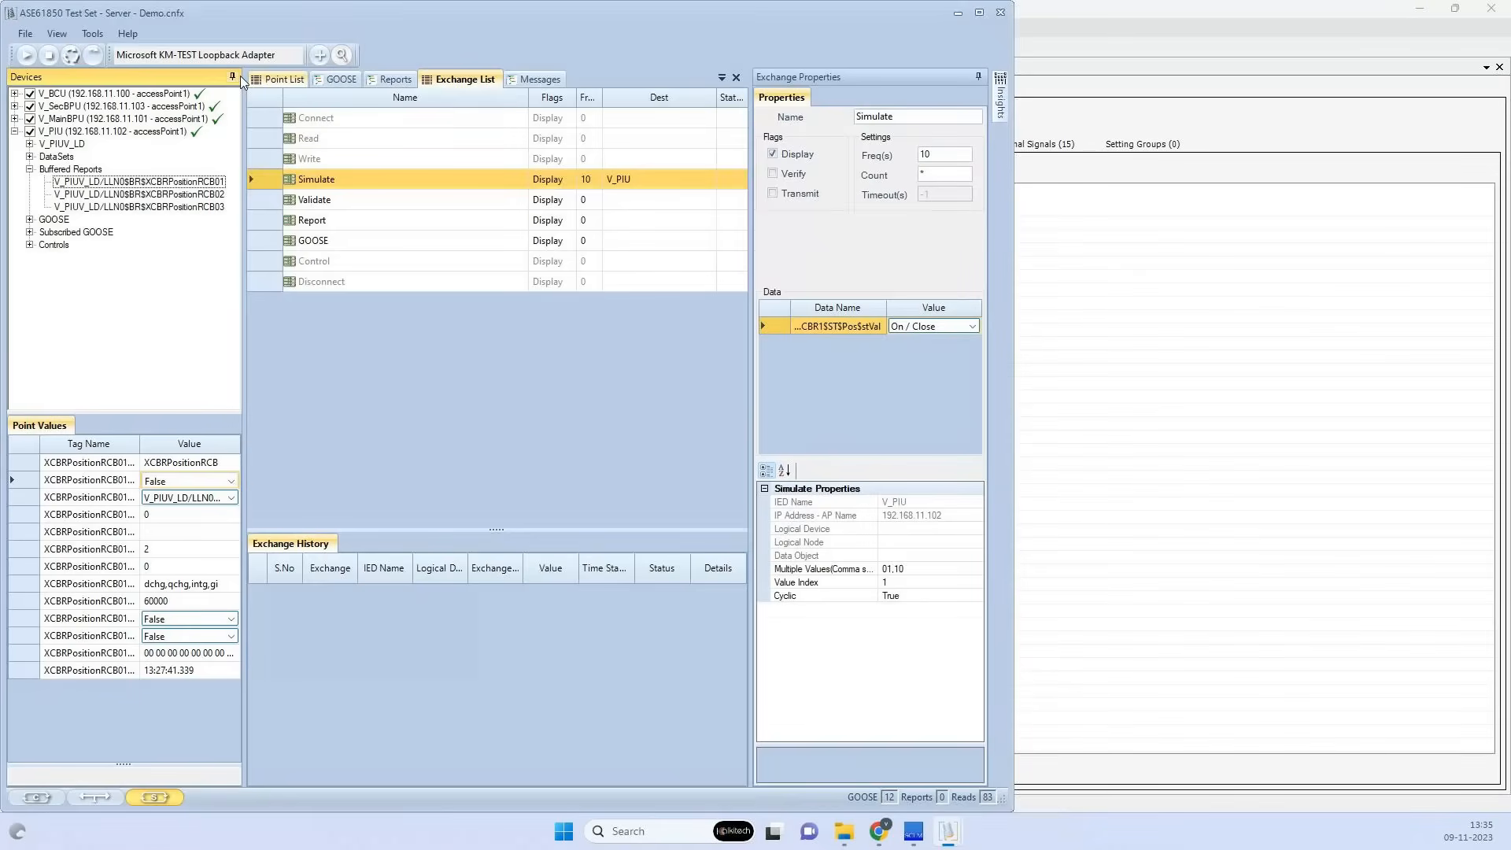
pyautogui.click(57, 34)
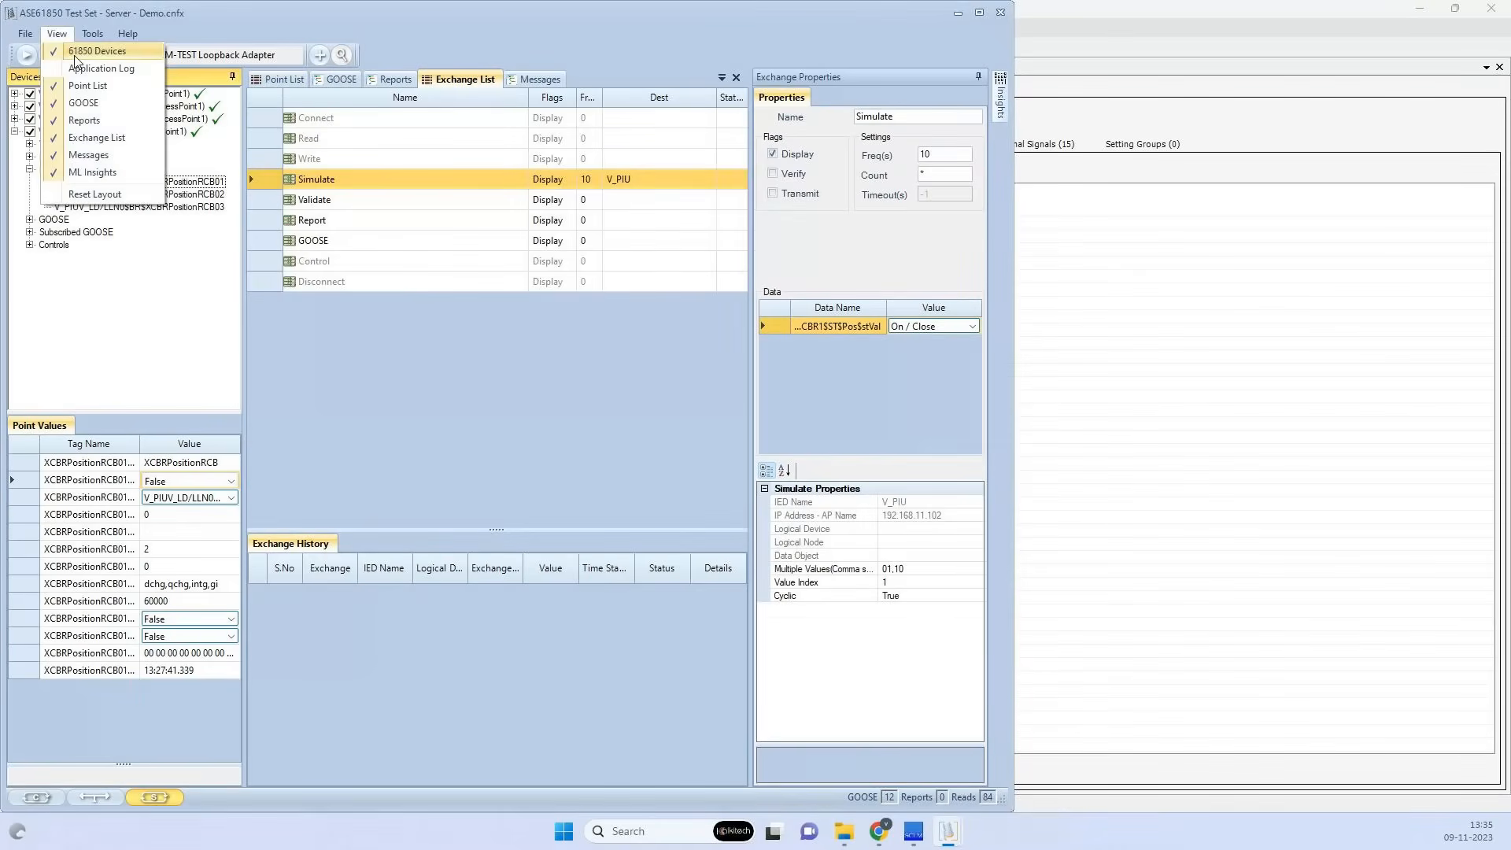
pyautogui.click(88, 68)
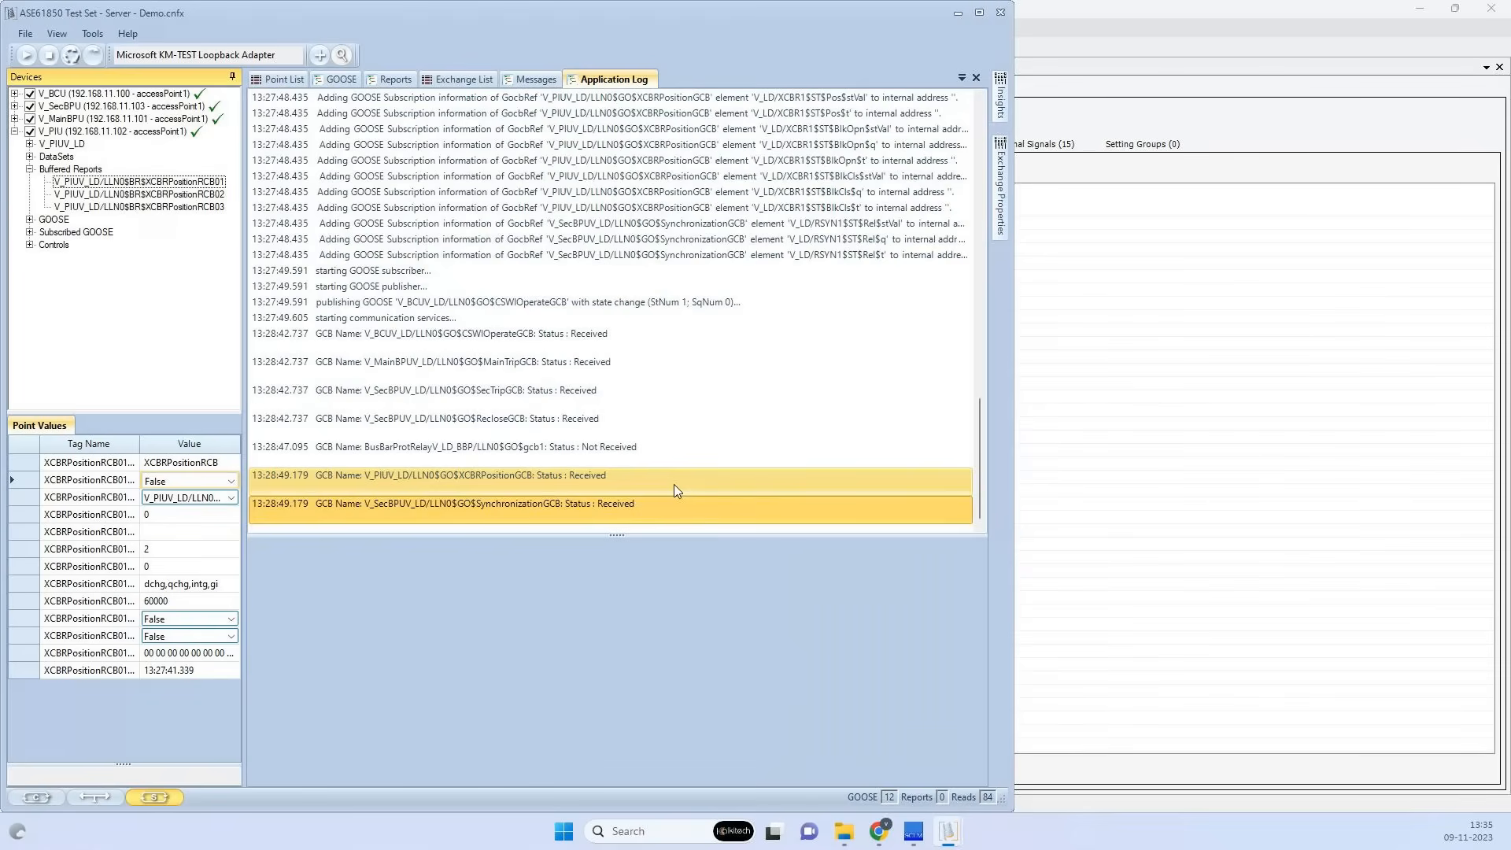
# Expand V_PIU's DataSets in the Test Set server's device tree and check the XCBRPositionDataset
pyautogui.hotkey('alt', 'Tab')
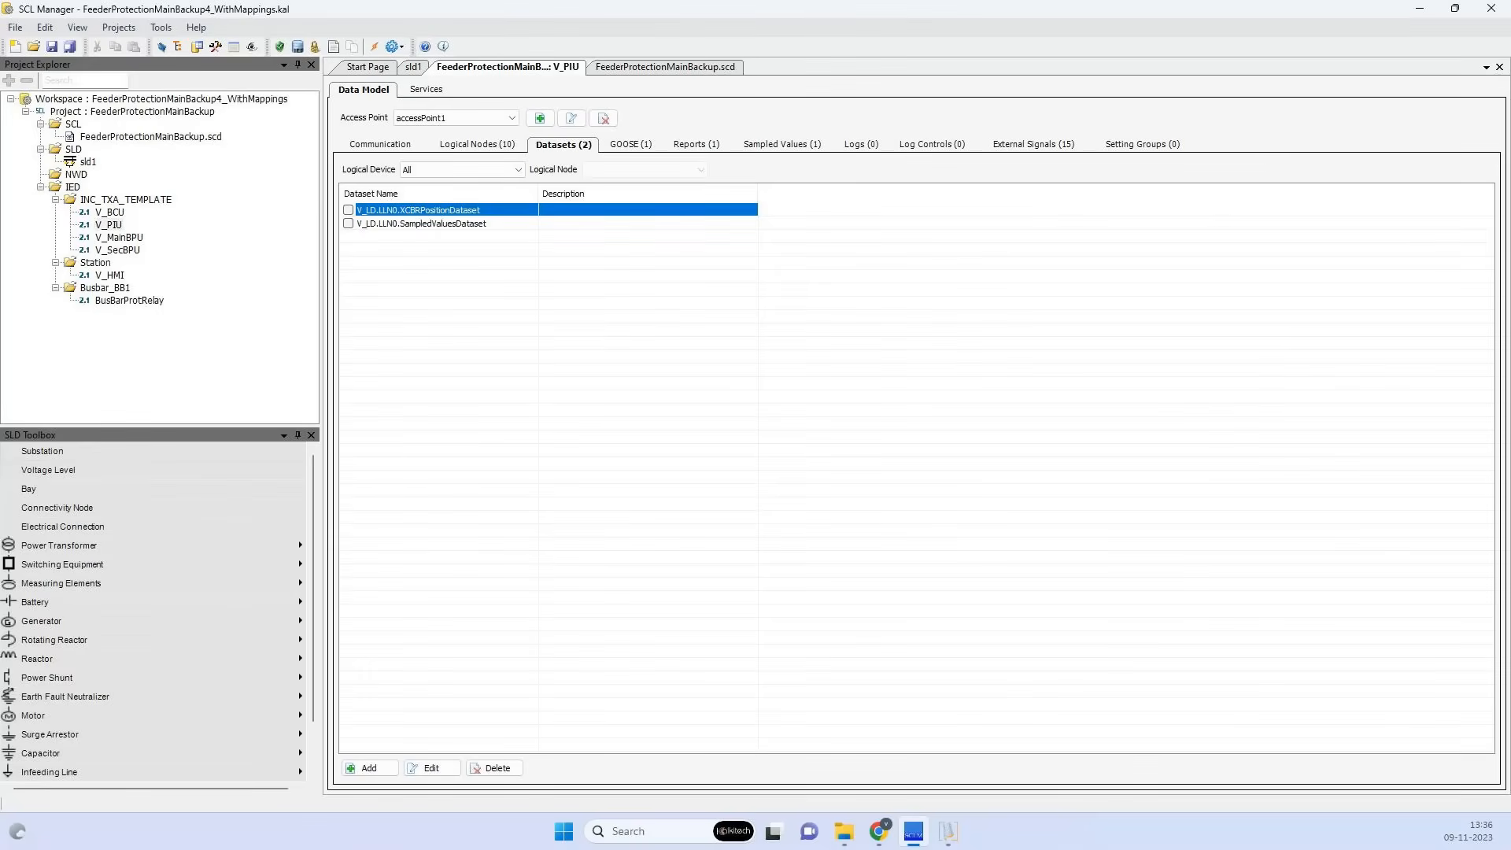
pyautogui.click(947, 831)
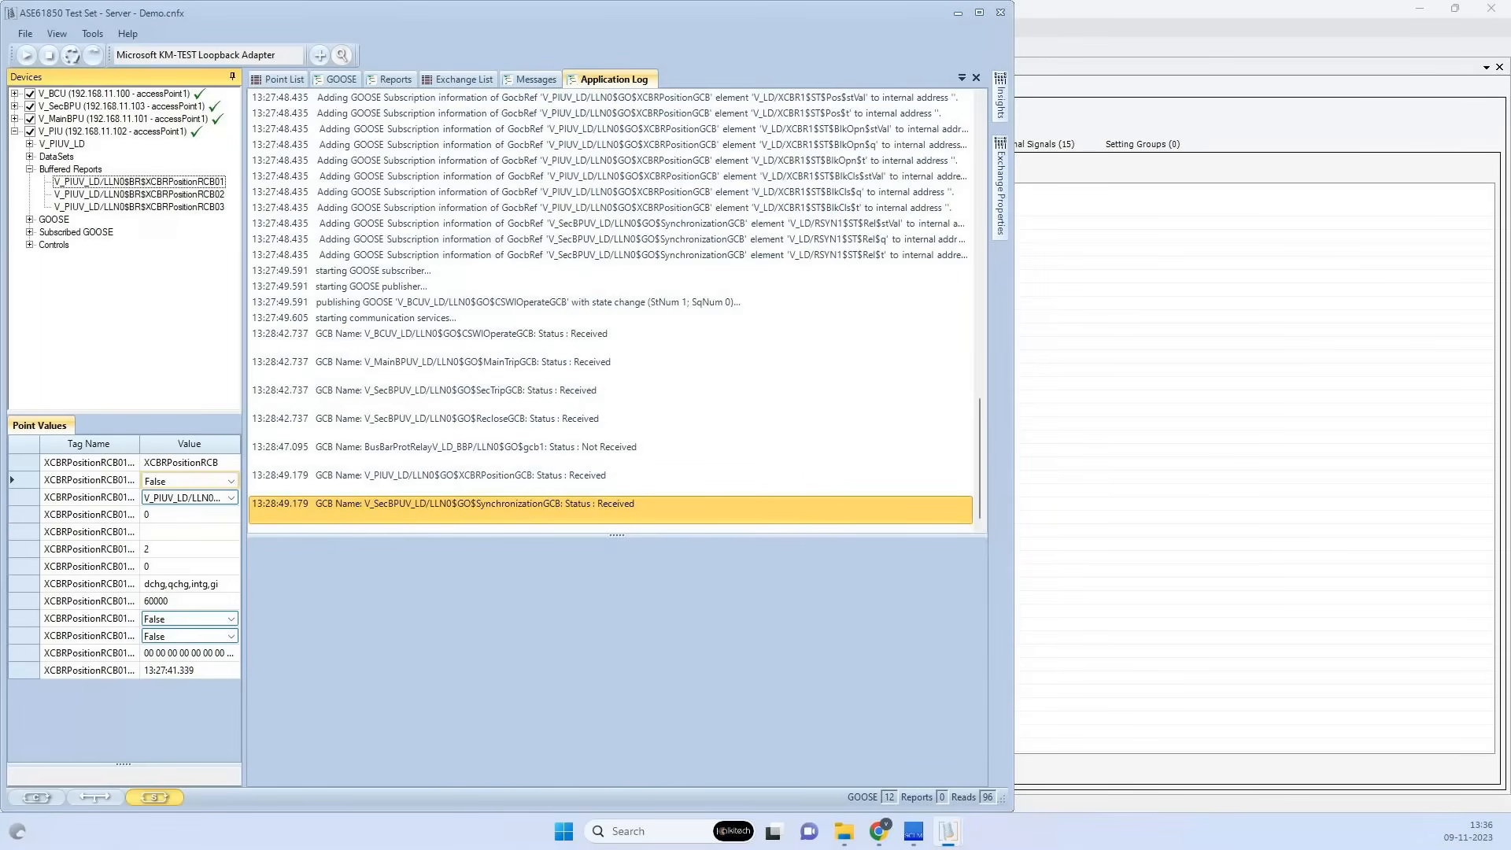
pyautogui.doubleClick(57, 157)
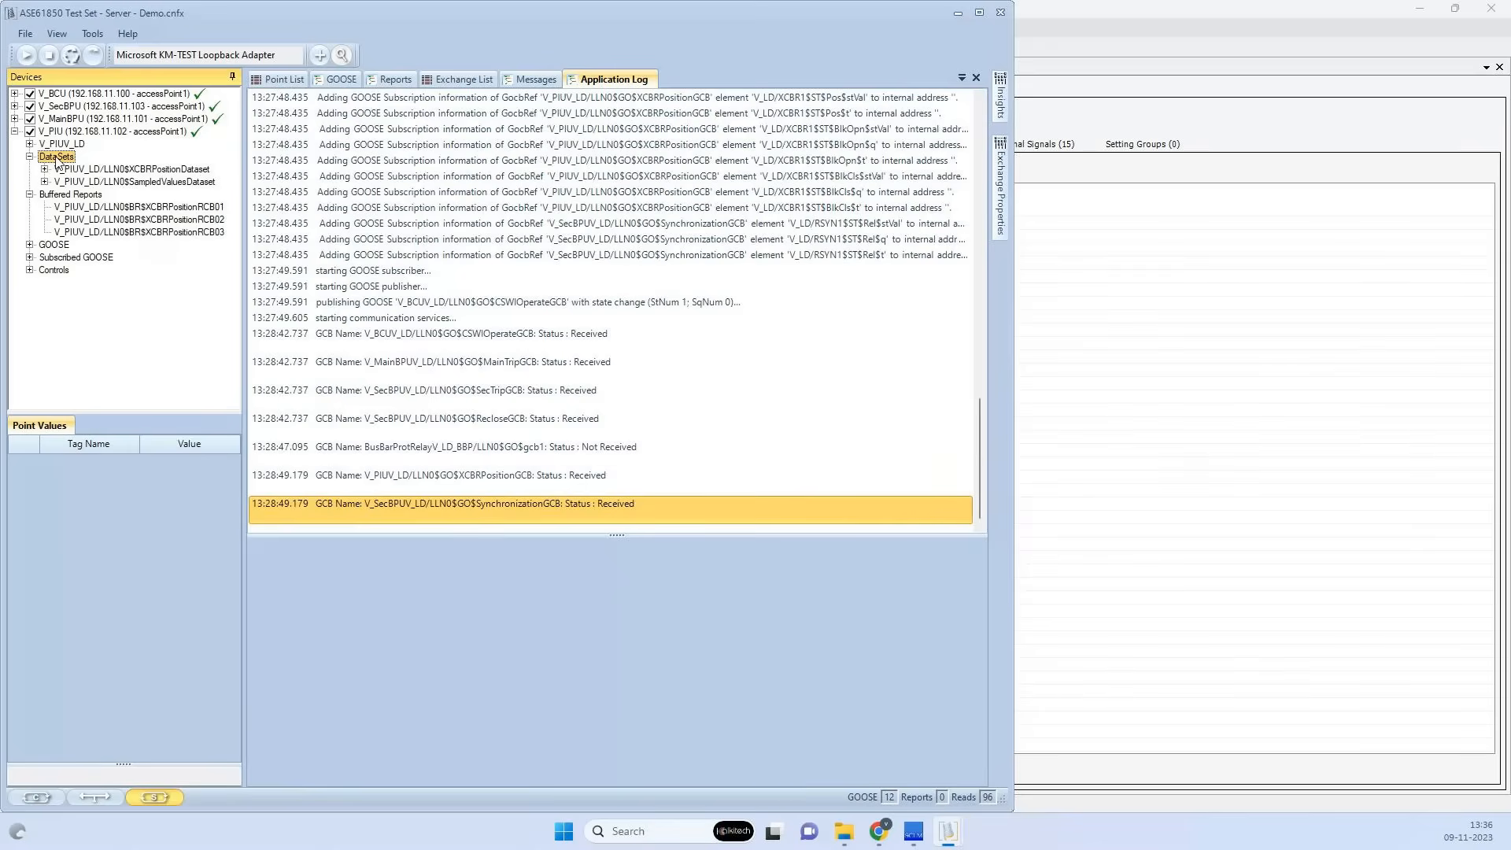
pyautogui.doubleClick(63, 169)
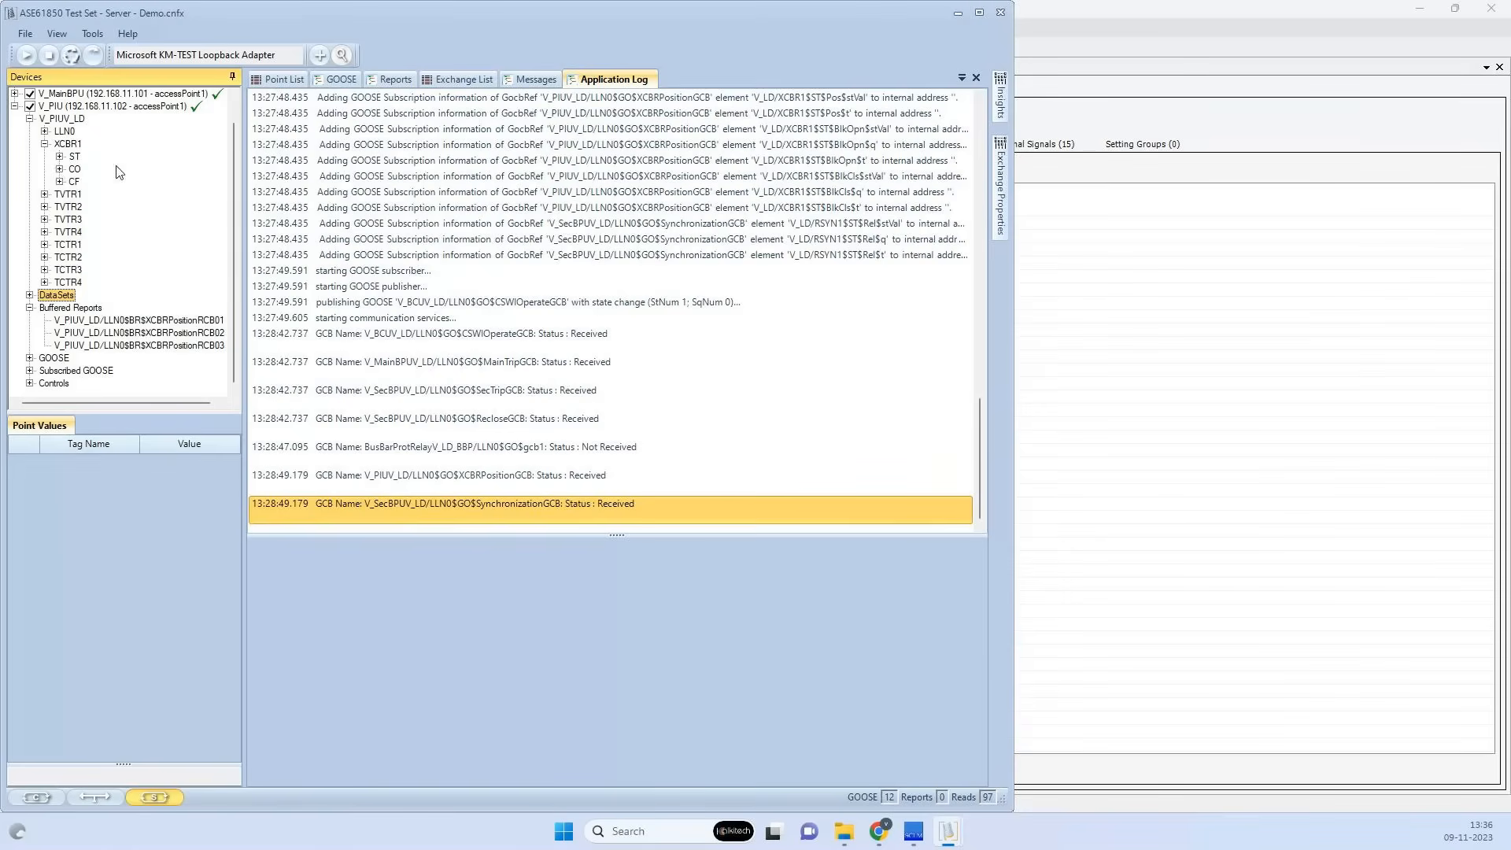
# Expand the ST group of XCBR1 under V_PIUV_LD and inspect the point values of Loc and Pos
pyautogui.click(59, 157)
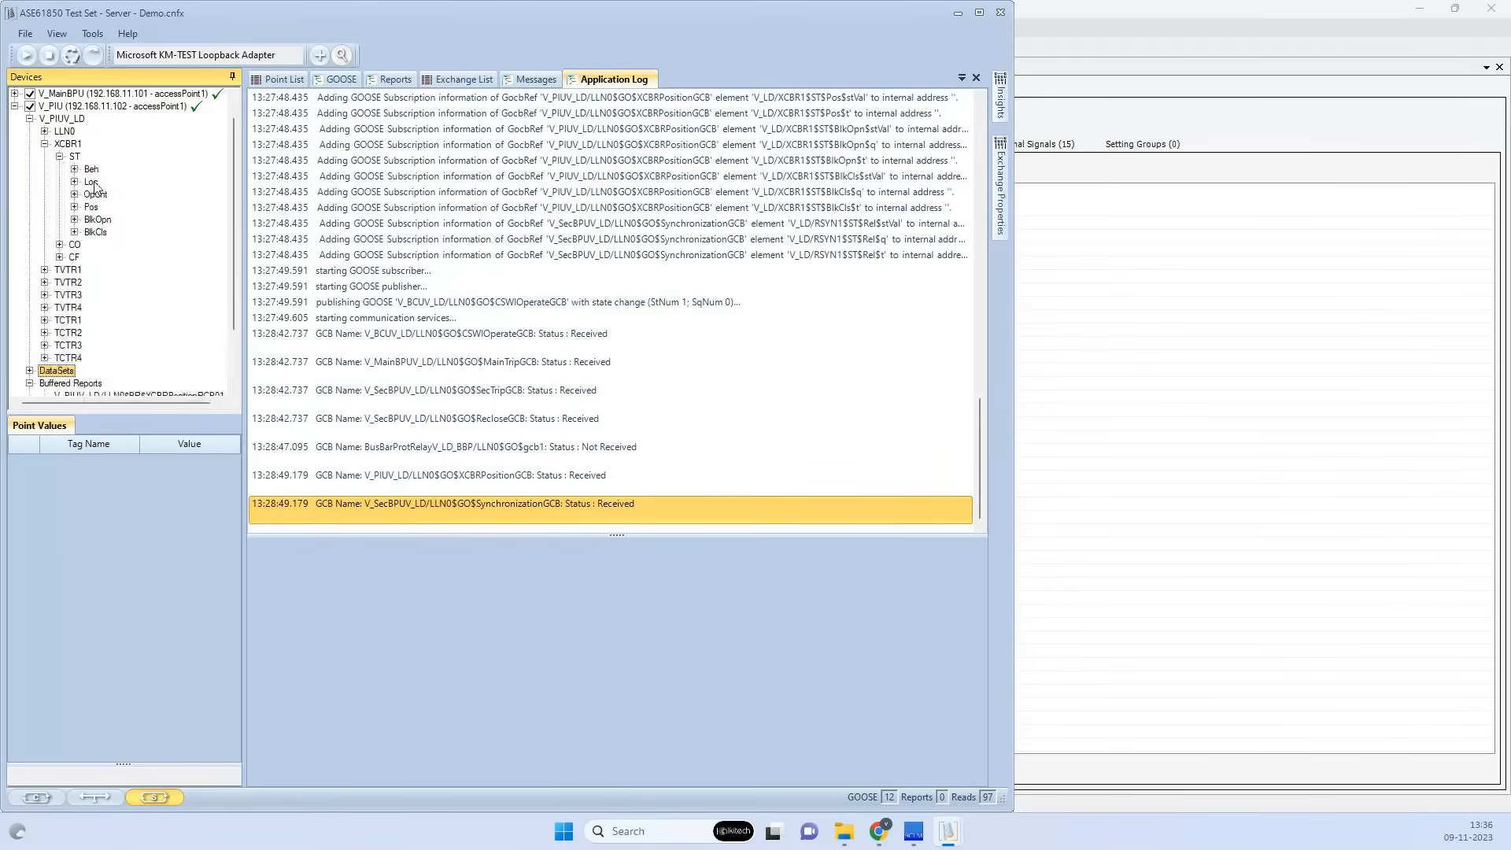
pyautogui.click(92, 182)
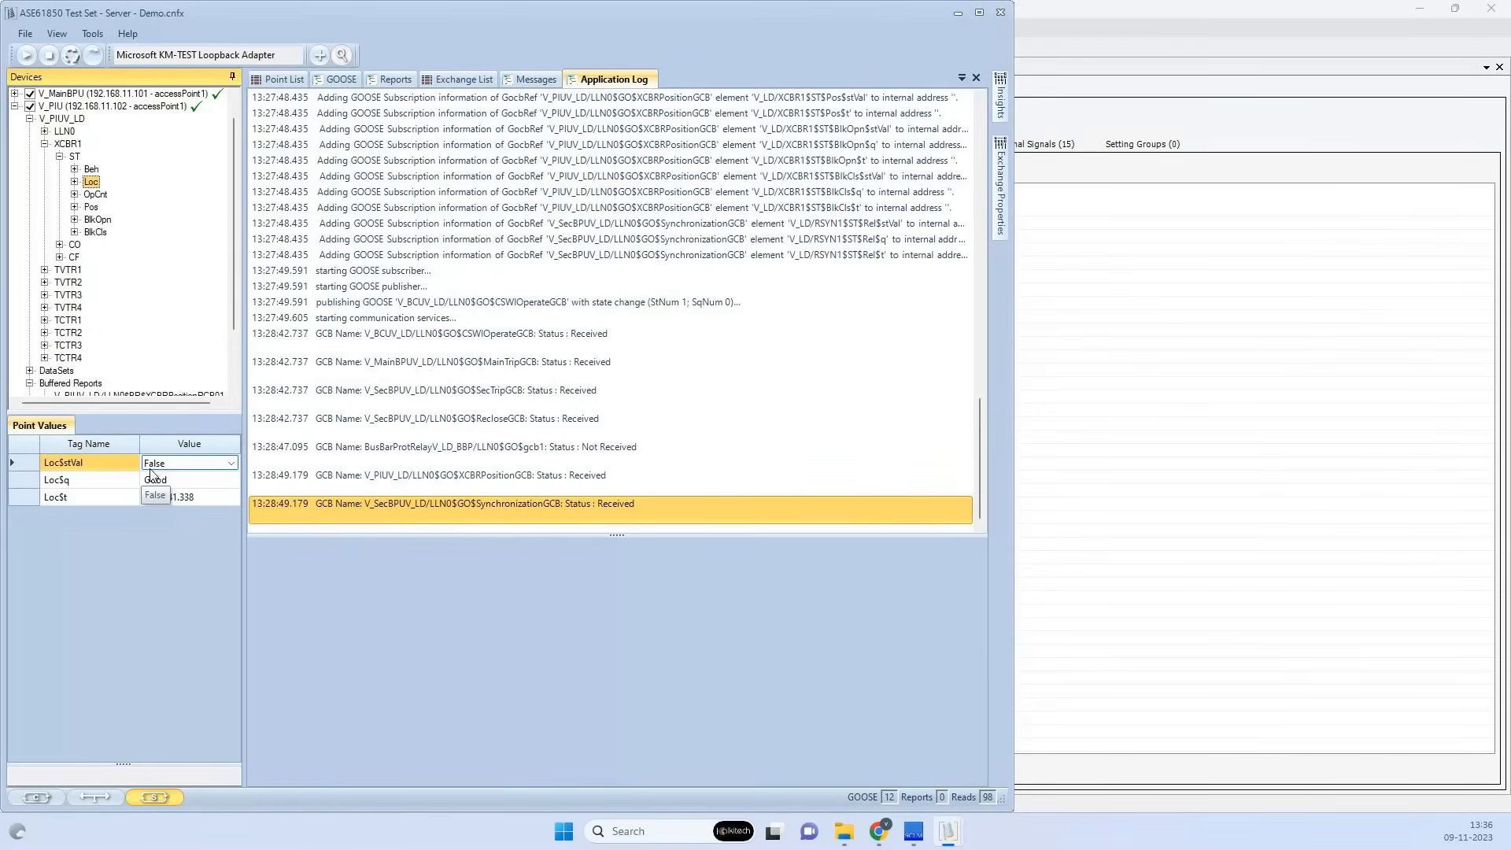
pyautogui.click(92, 207)
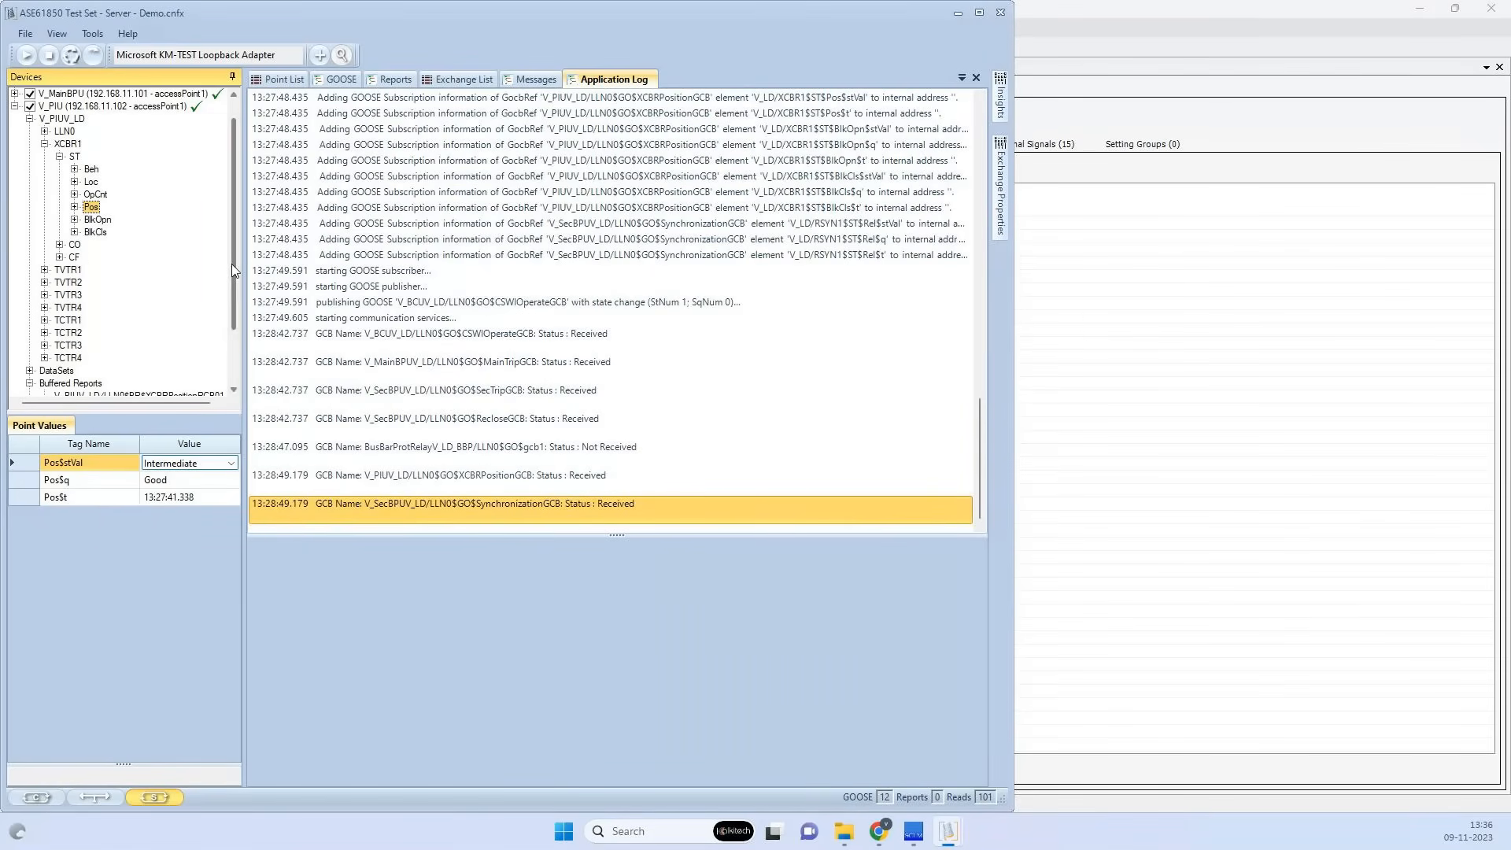
# Look through V_PIU's XCBRPositionDataset and SampledValuesDataset, and show the exchange list again
pyautogui.moveTo(232, 263); pyautogui.dragTo(107, 318)
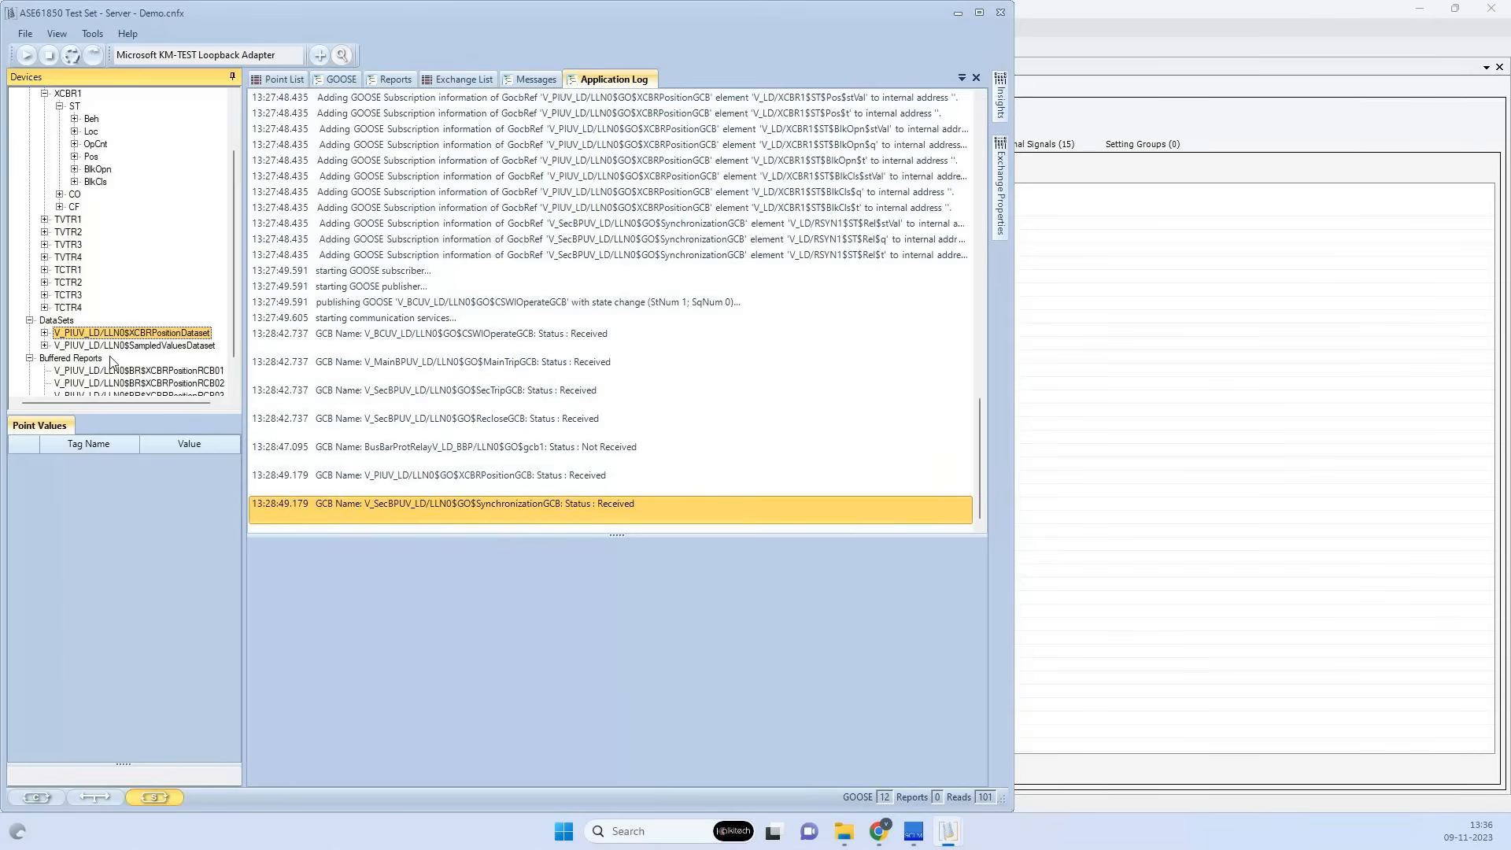
pyautogui.press('Down')
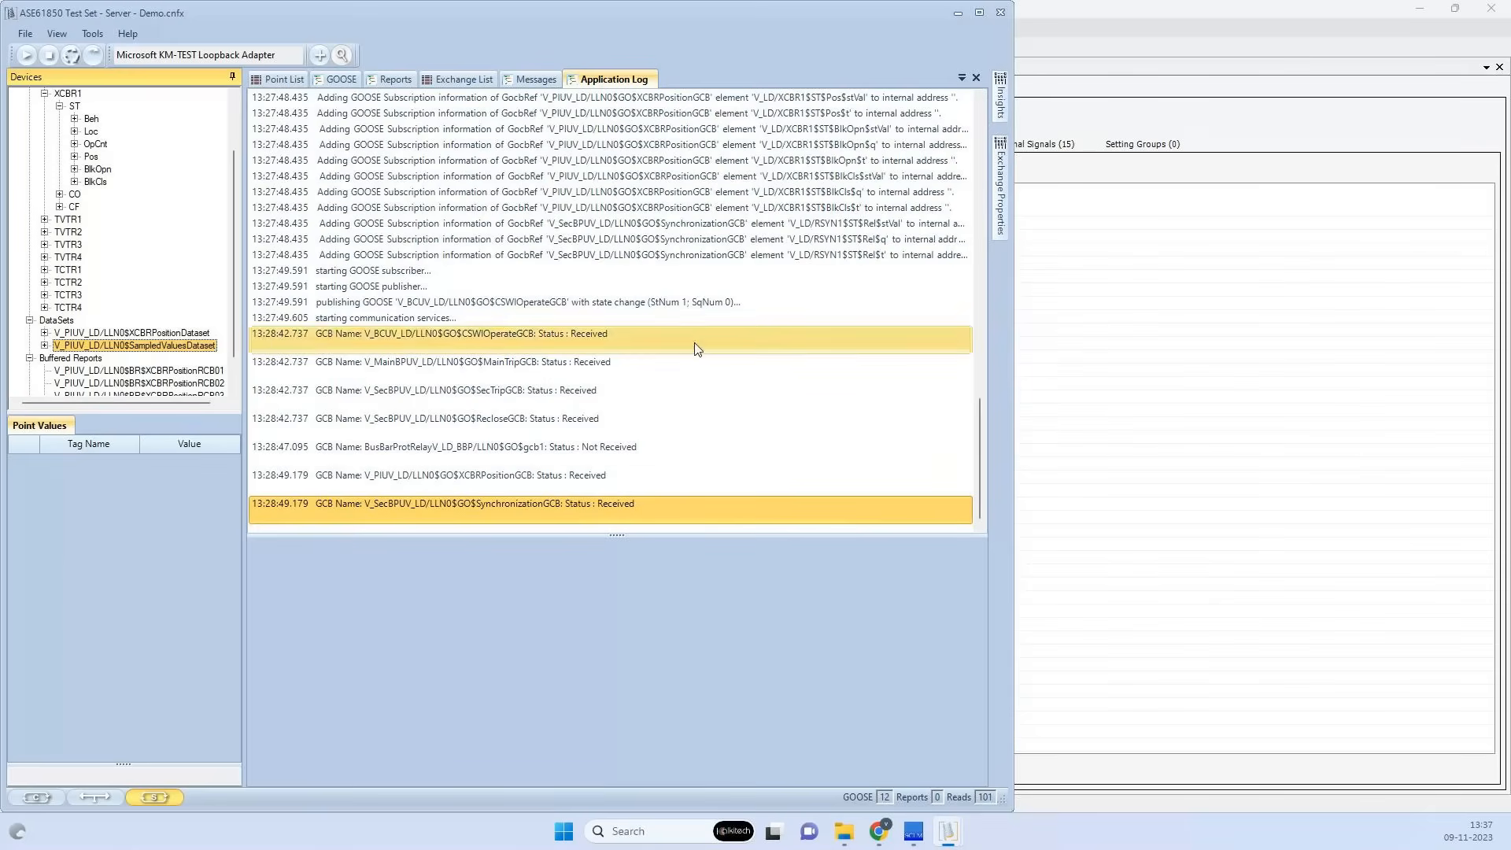
pyautogui.click(531, 81)
pyautogui.click(462, 79)
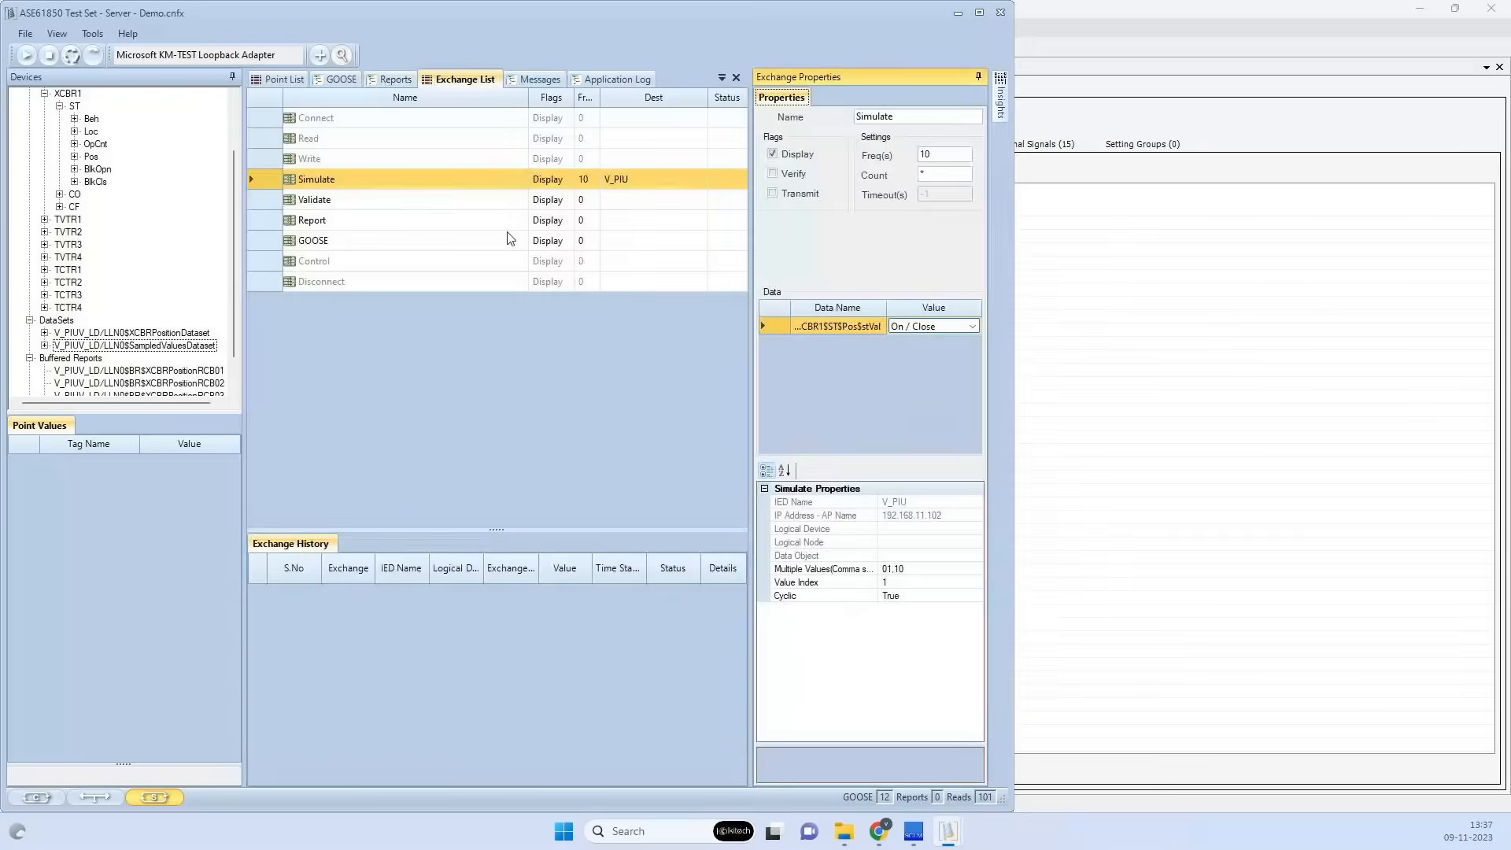